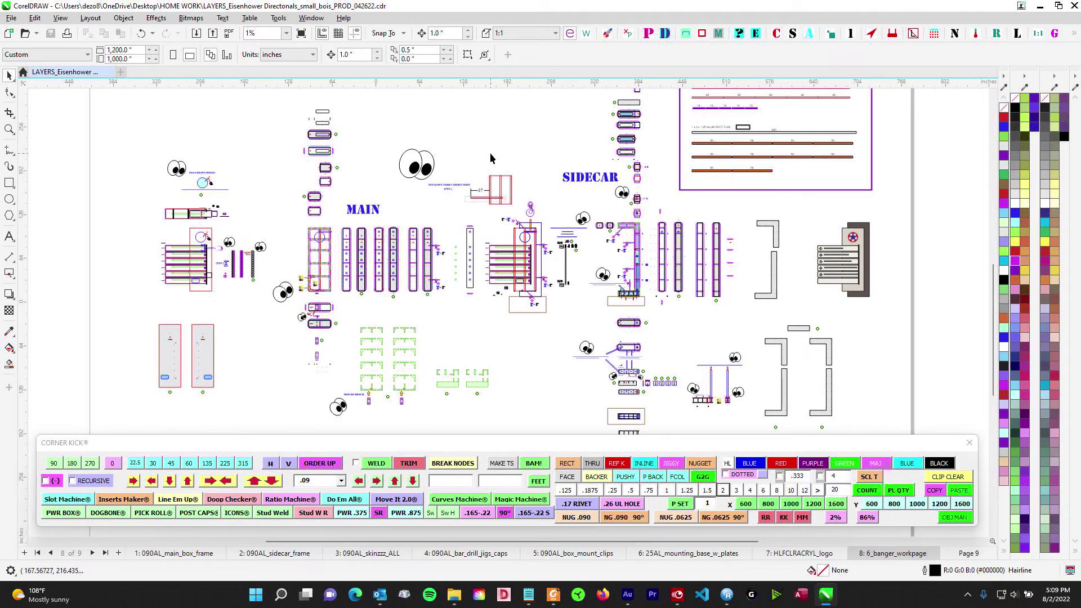
Look over the 090AL_main_box_frame page and the MAIN assembly layout on the 6_banger_workpage.
click(168, 553)
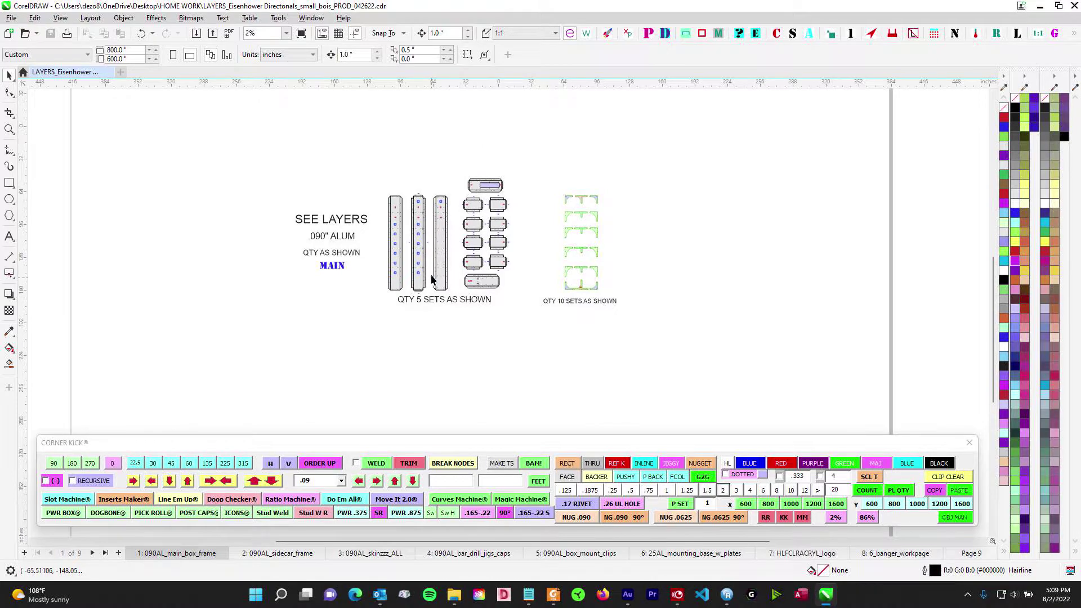
scroll(434, 281, up, 1)
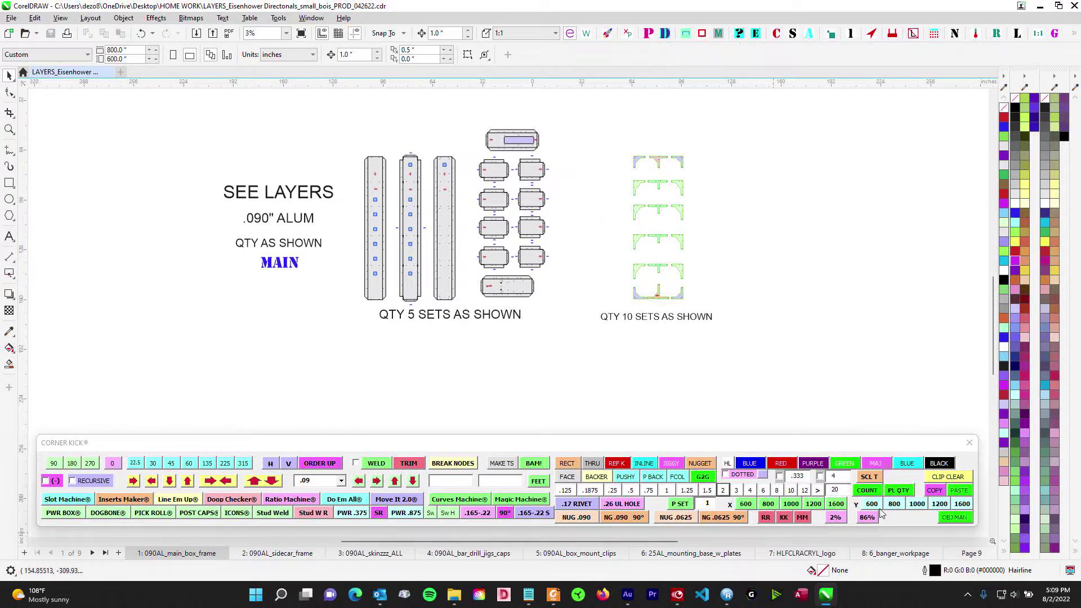
click(905, 555)
scroll(489, 152, down, 1)
drag(490, 147, 508, 304)
scroll(544, 272, up, 1)
drag(557, 275, 594, 406)
drag(570, 285, 634, 280)
drag(569, 359, 641, 179)
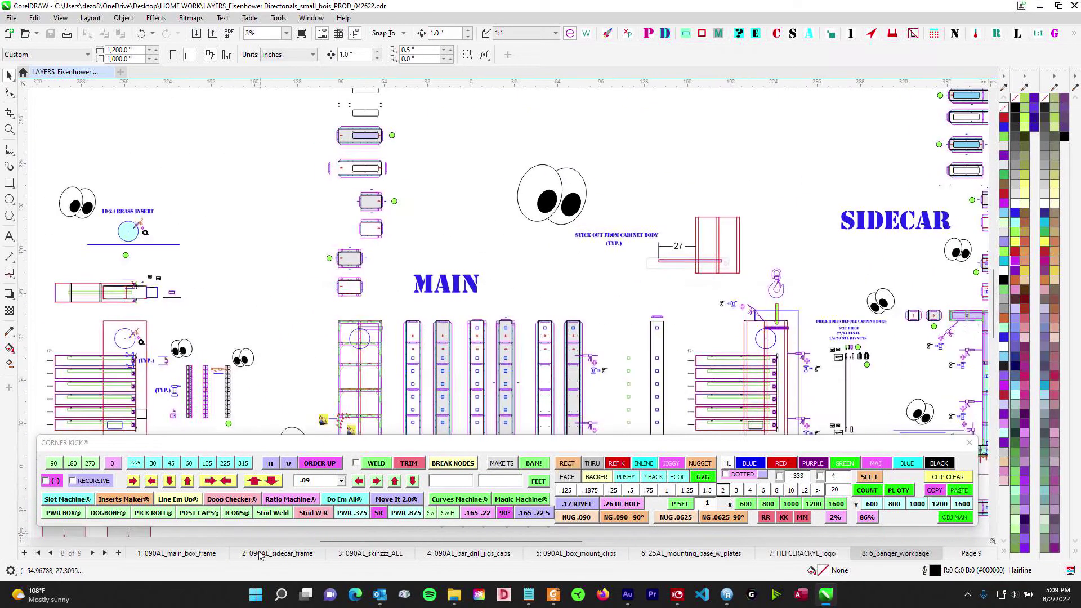
Return to the 090AL_main_box_frame page and examine its .090" aluminium parts and the QTY 5 and QTY 10 set groups.
click(183, 557)
drag(563, 305, 287, 251)
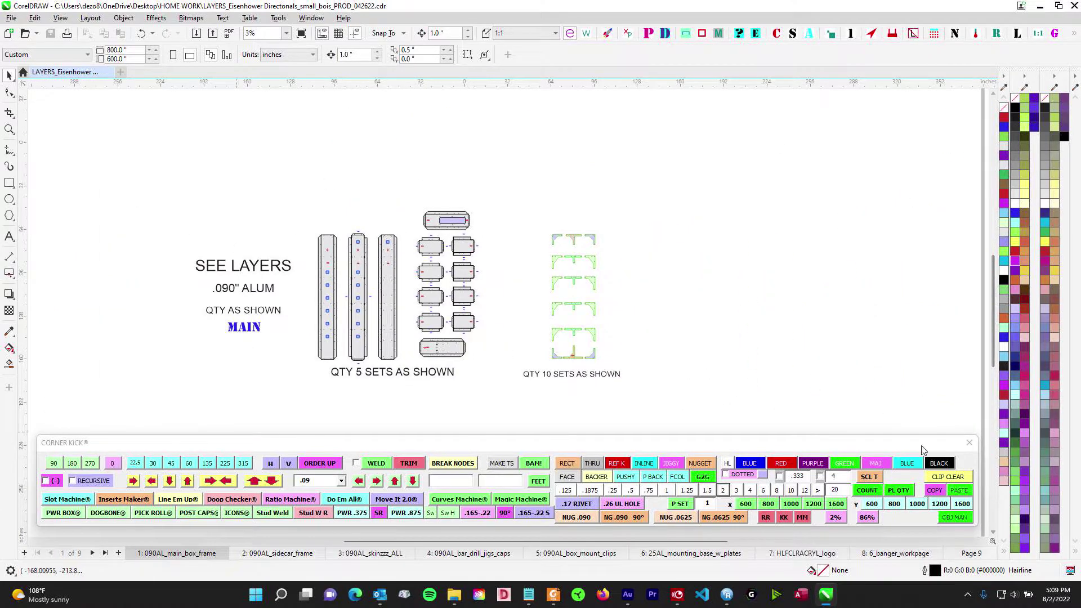
scroll(366, 338, up, 1)
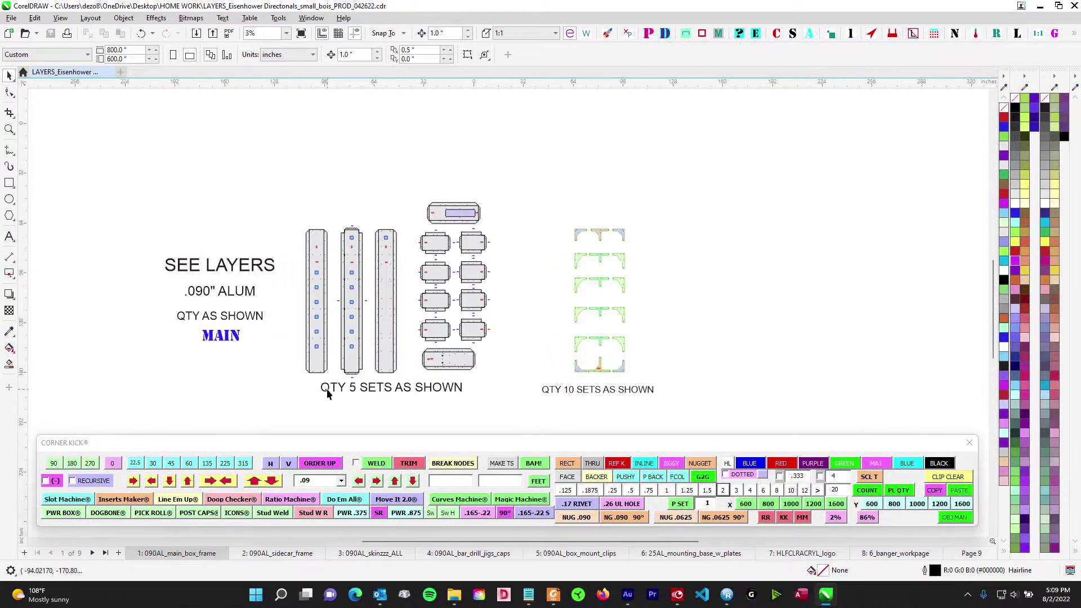
click(354, 389)
scroll(356, 392, up, 1)
drag(569, 333, 553, 353)
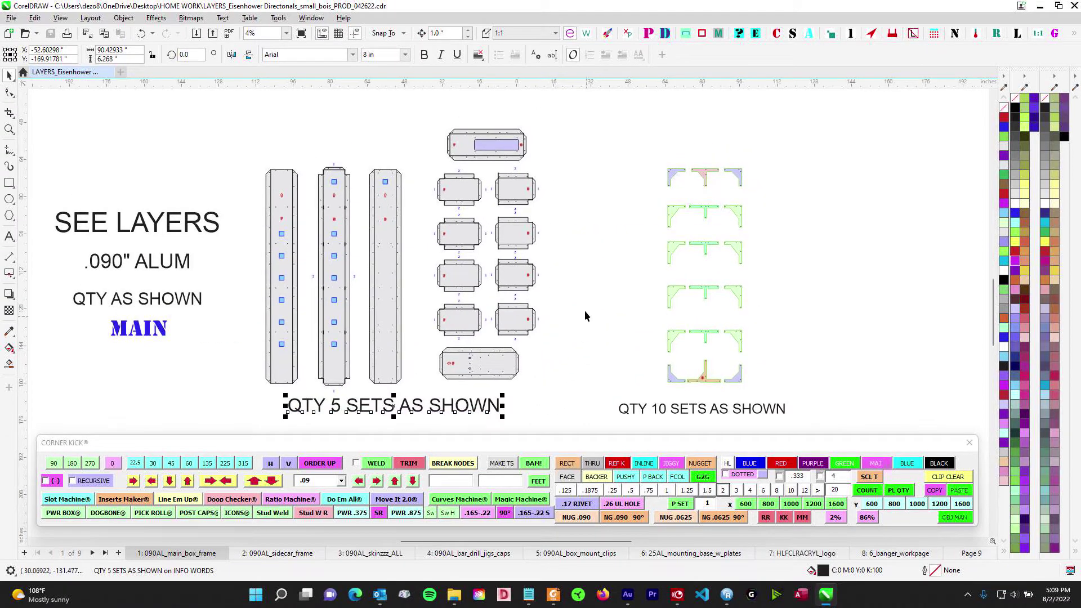
scroll(583, 272, down, 1)
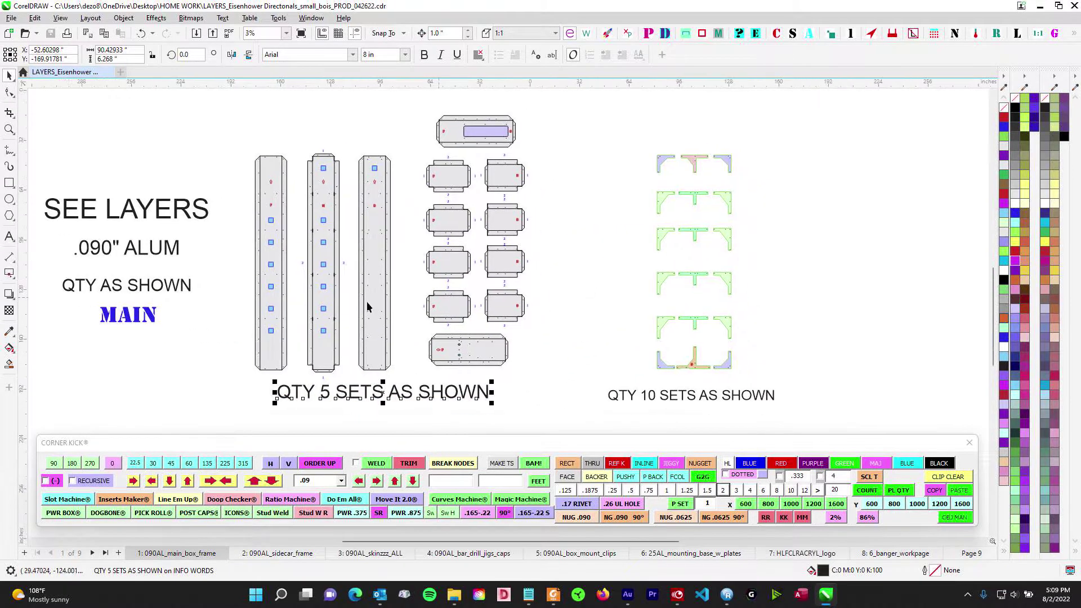
scroll(634, 234, up, 1)
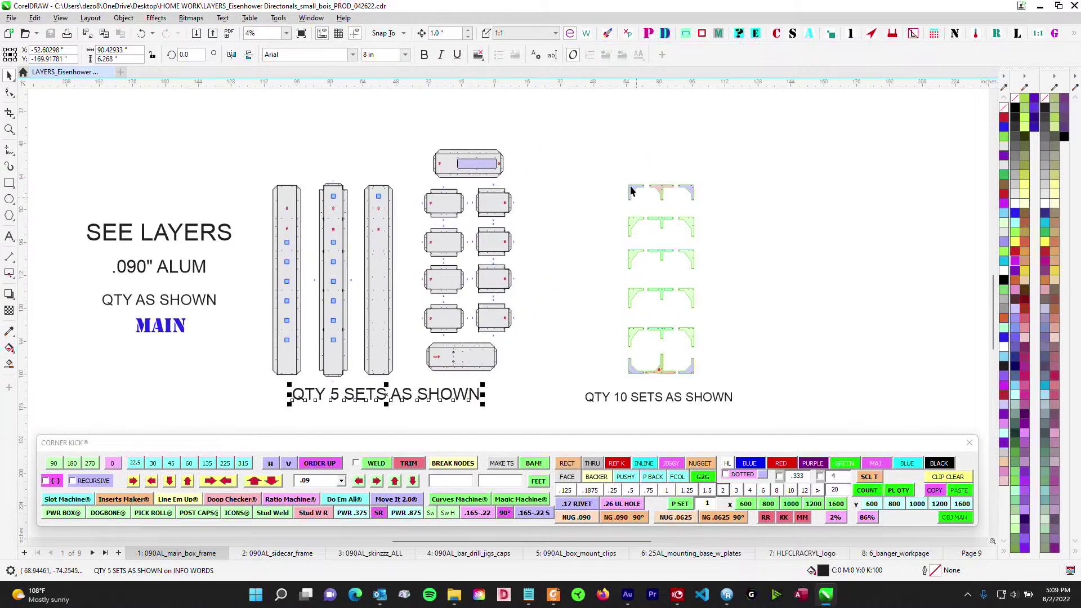
drag(772, 352, 685, 358)
Open the 090AL_sidecar_frame page and inspect the small coloured bracket parts of the QTY 10 group.
click(262, 552)
scroll(595, 269, down, 1)
drag(597, 246, 692, 231)
scroll(415, 297, up, 1)
drag(461, 358, 272, 329)
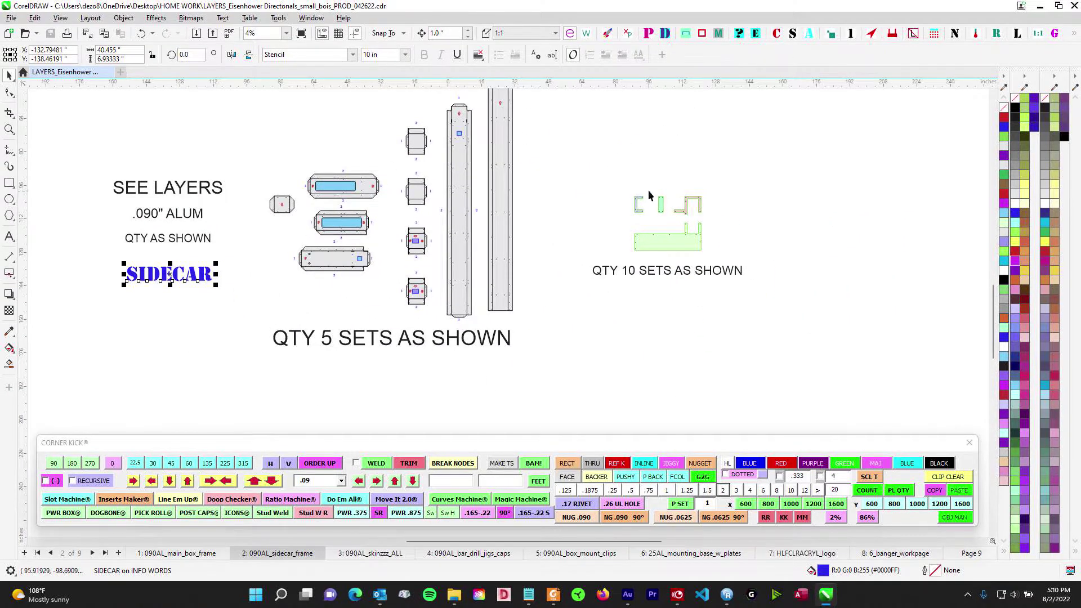
scroll(649, 194, up, 1)
drag(563, 163, 904, 342)
scroll(660, 155, up, 1)
click(659, 150)
drag(480, 219, 615, 267)
scroll(688, 228, down, 1)
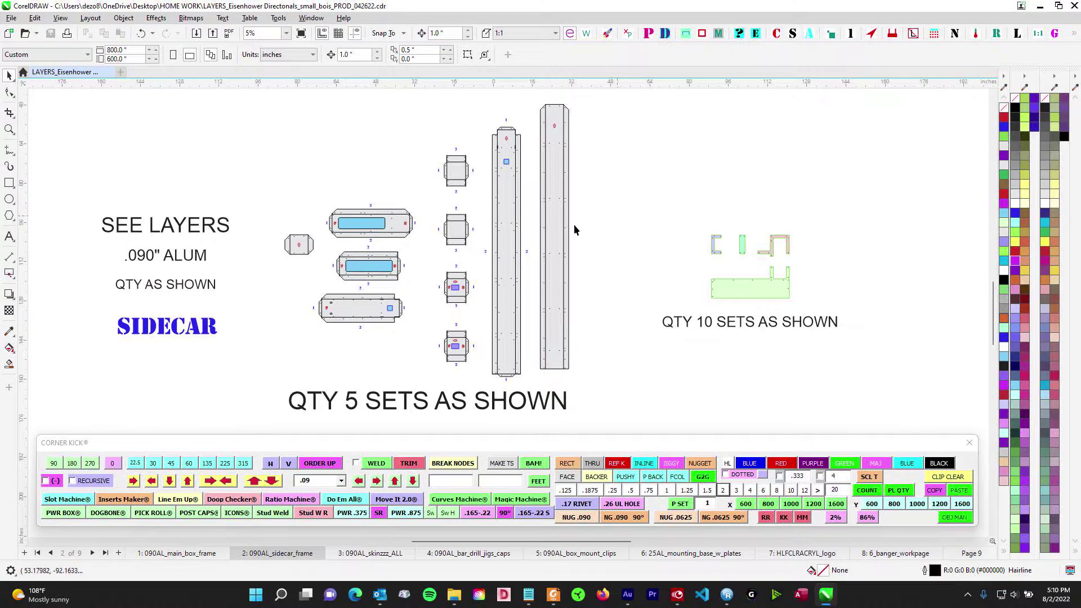
Examine the sidecar frame's panels and boxes in the QTY 5 group up close, including their cutouts and numbered flanges.
scroll(487, 221, up, 2)
scroll(489, 222, down, 1)
drag(699, 278, 653, 268)
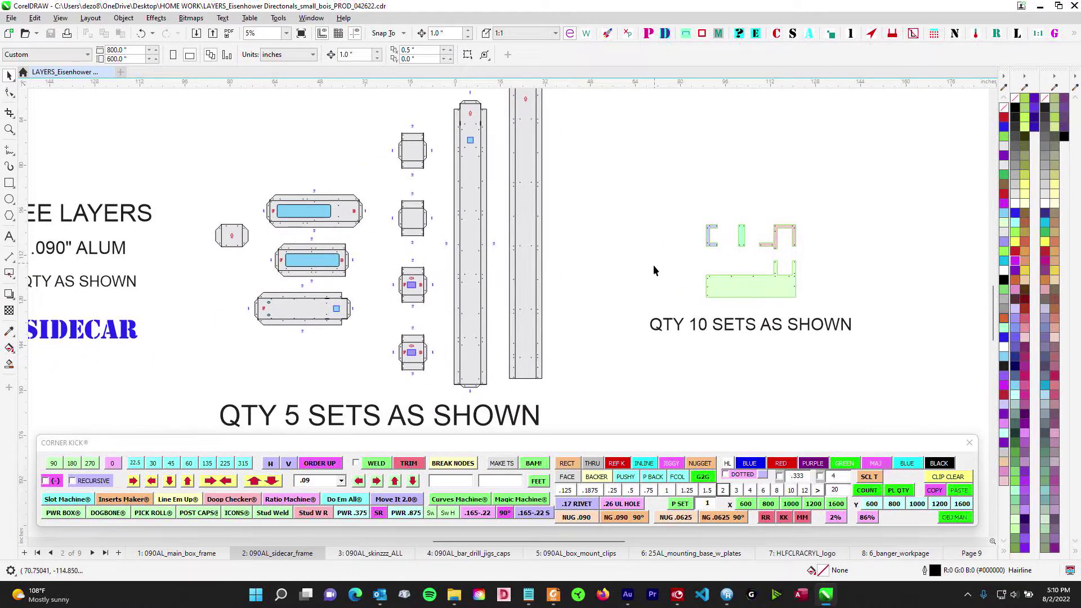
drag(640, 307, 653, 280)
drag(628, 370, 651, 352)
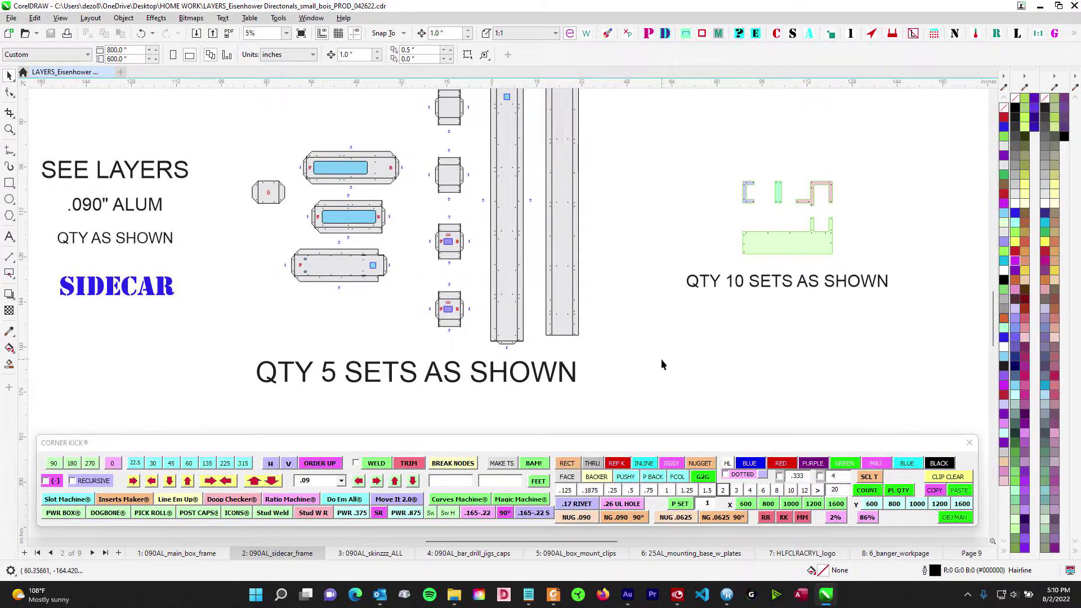
scroll(653, 354, down, 2)
scroll(470, 303, up, 3)
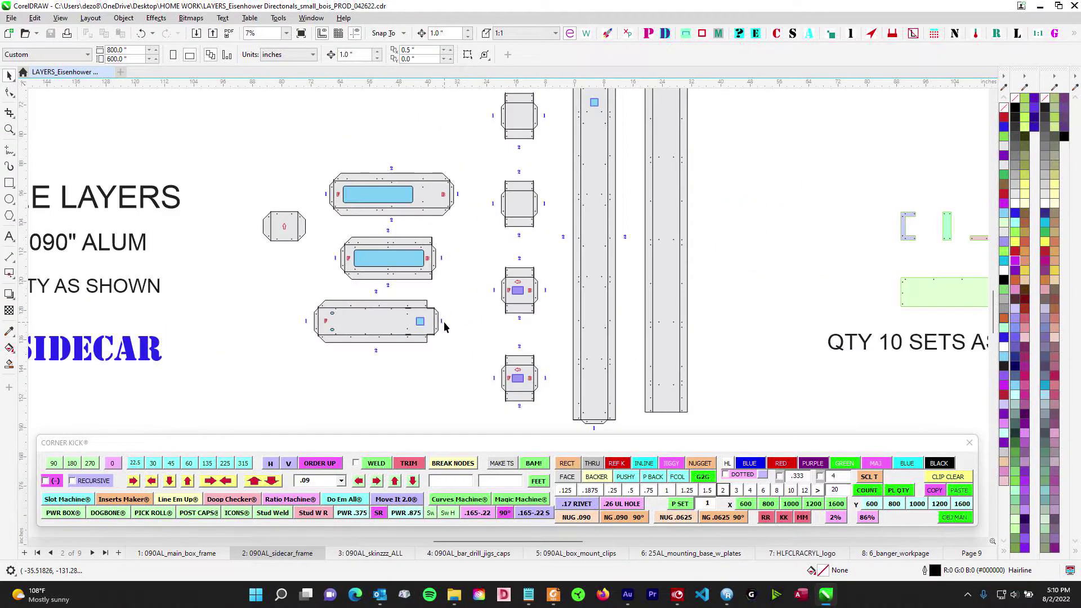
drag(492, 286, 330, 303)
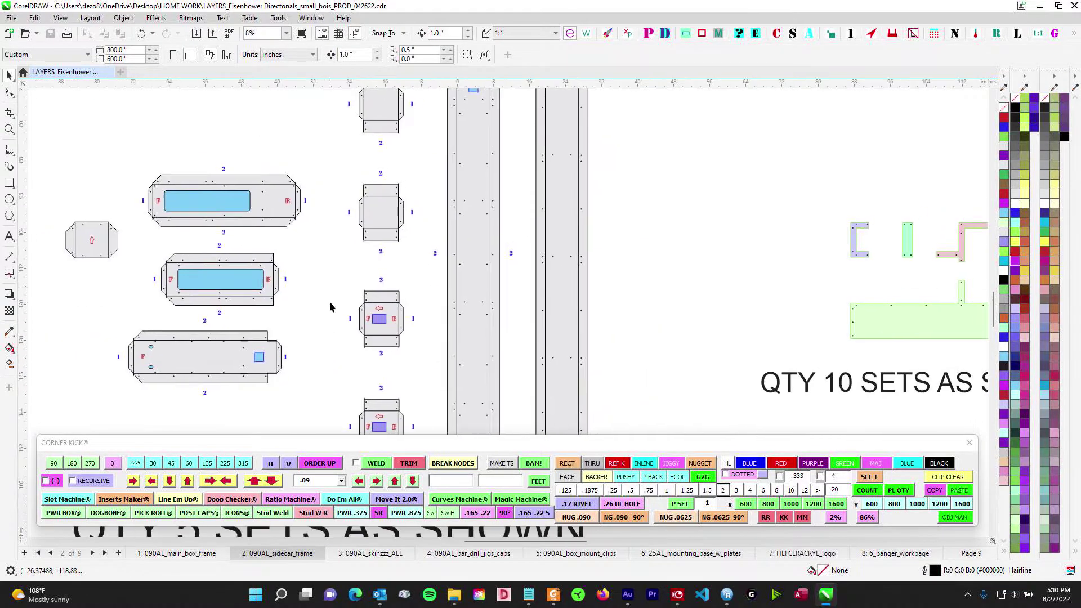
scroll(713, 296, down, 1)
drag(713, 296, 559, 261)
scroll(560, 261, down, 1)
scroll(579, 248, up, 2)
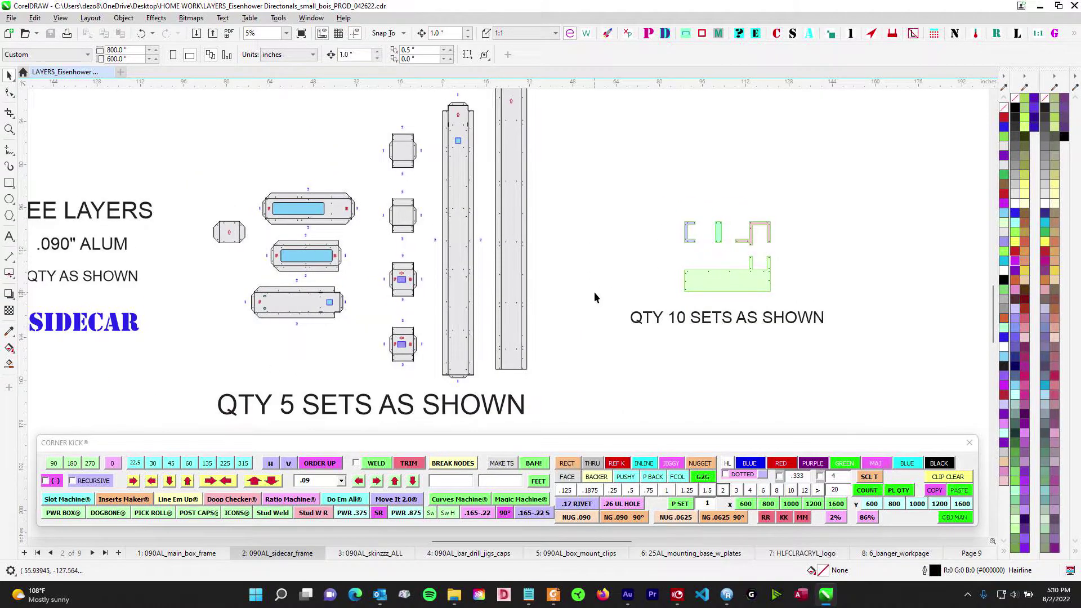
Review the complete sidecar layout, covering both the QTY 5 and QTY 10 set groups.
scroll(599, 259, down, 1)
scroll(596, 231, down, 1)
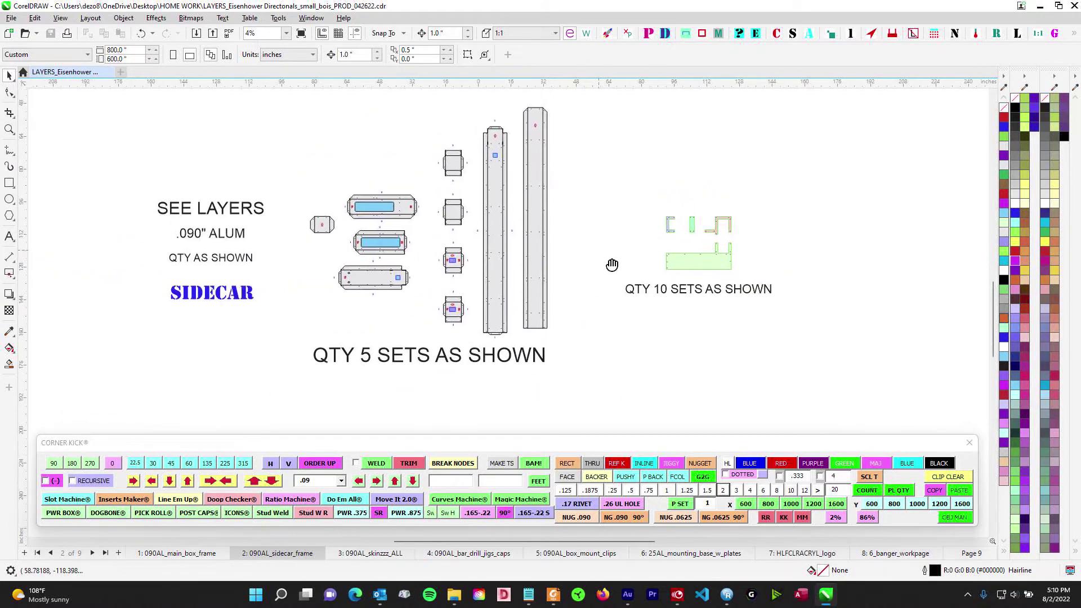
drag(111, 124, 890, 406)
scroll(518, 222, up, 2)
drag(665, 236, 604, 194)
click(603, 194)
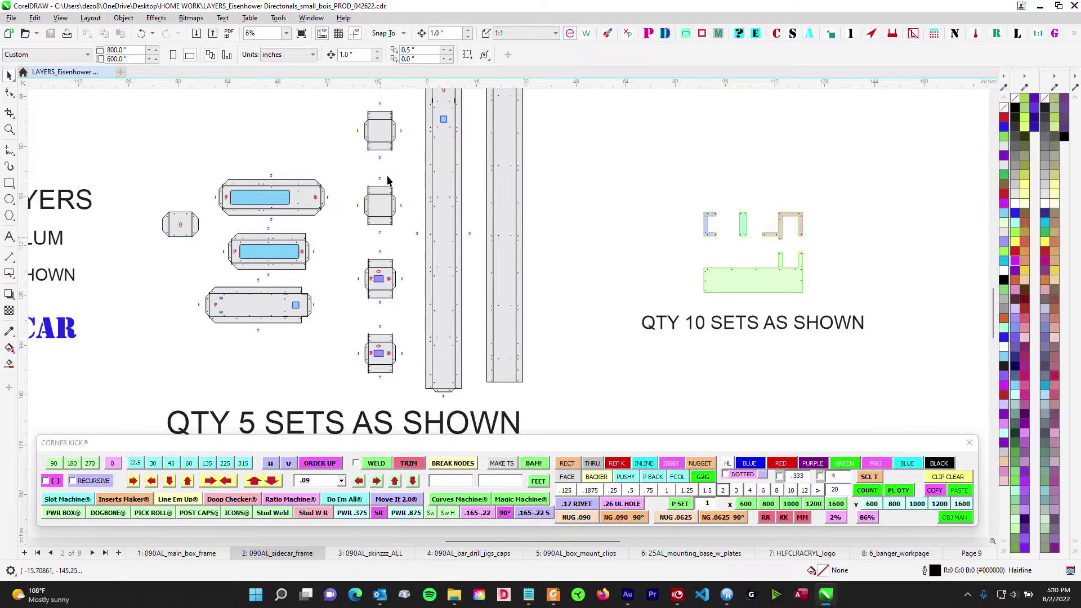
Open the 090AL_skinzzz_ALL page, examine the two large skins, and select the L-shaped and straight strips with their quantity labels.
click(359, 553)
scroll(549, 373, down, 2)
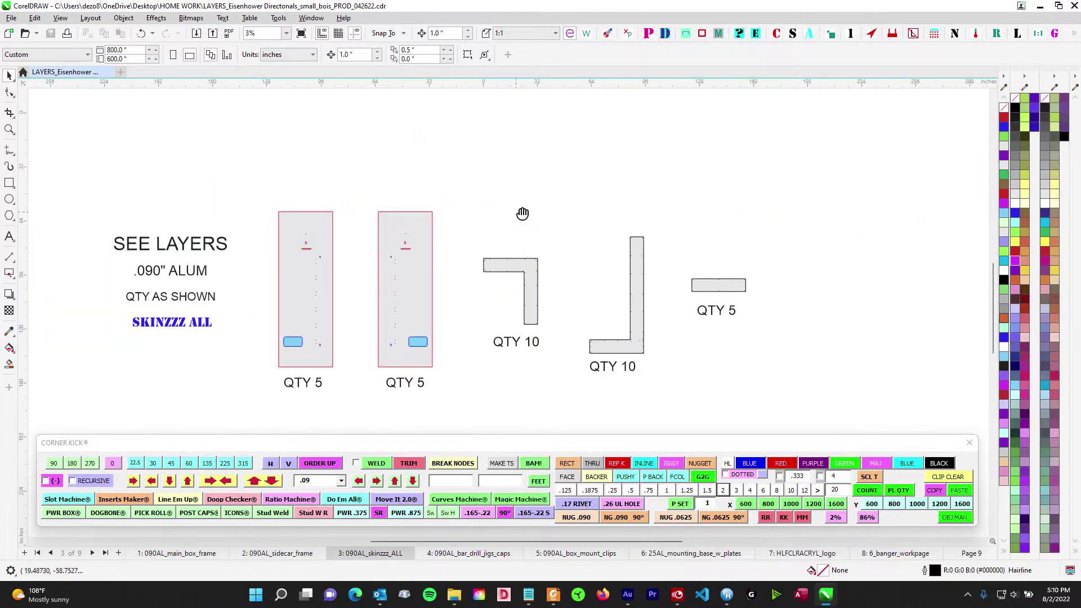
drag(515, 212, 640, 177)
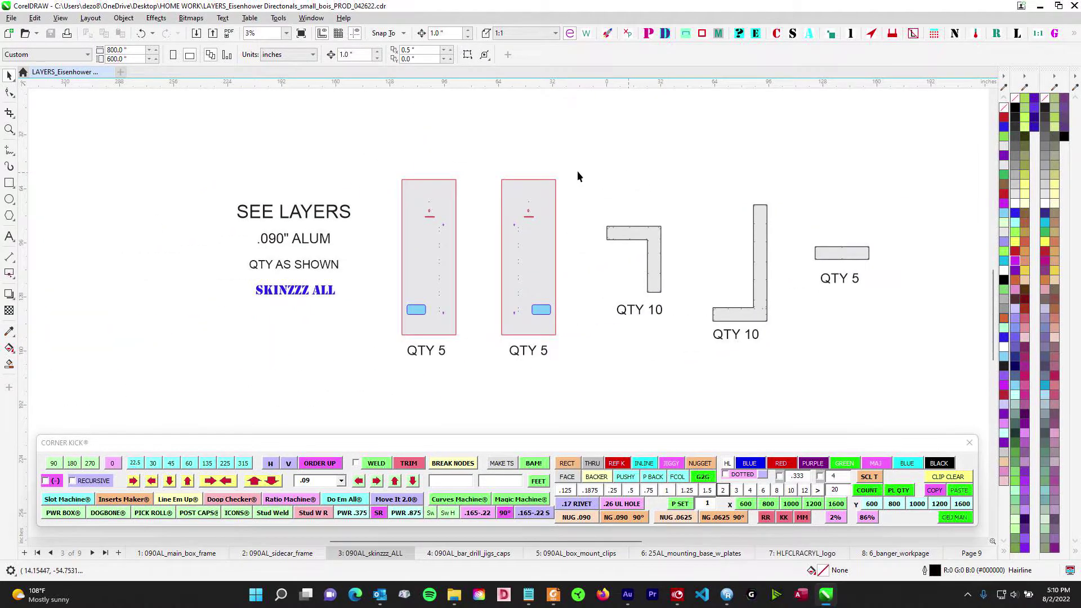
scroll(500, 229, up, 1)
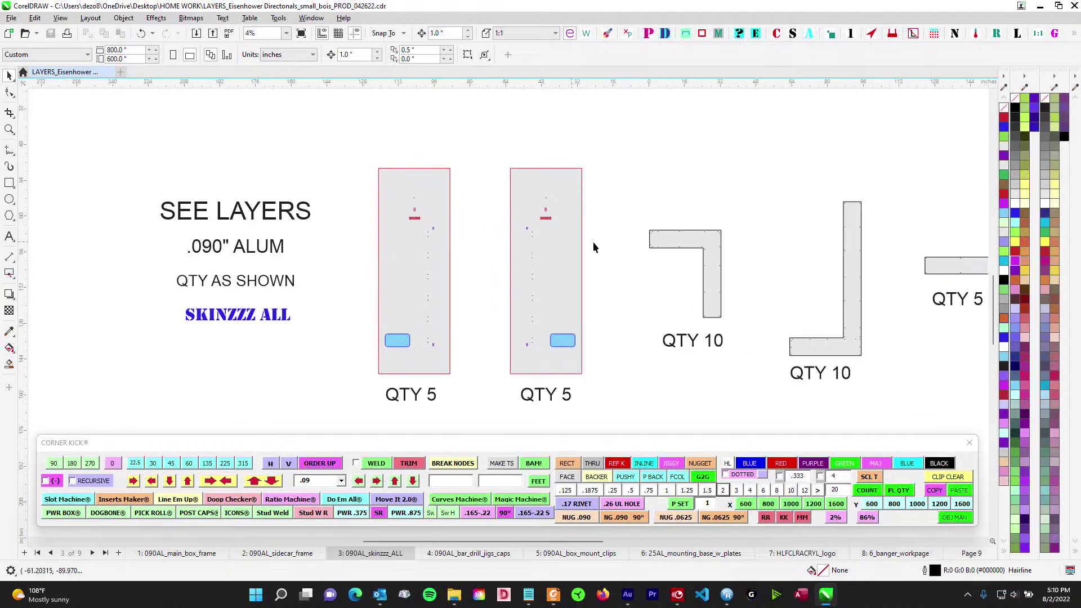
scroll(536, 216, up, 1)
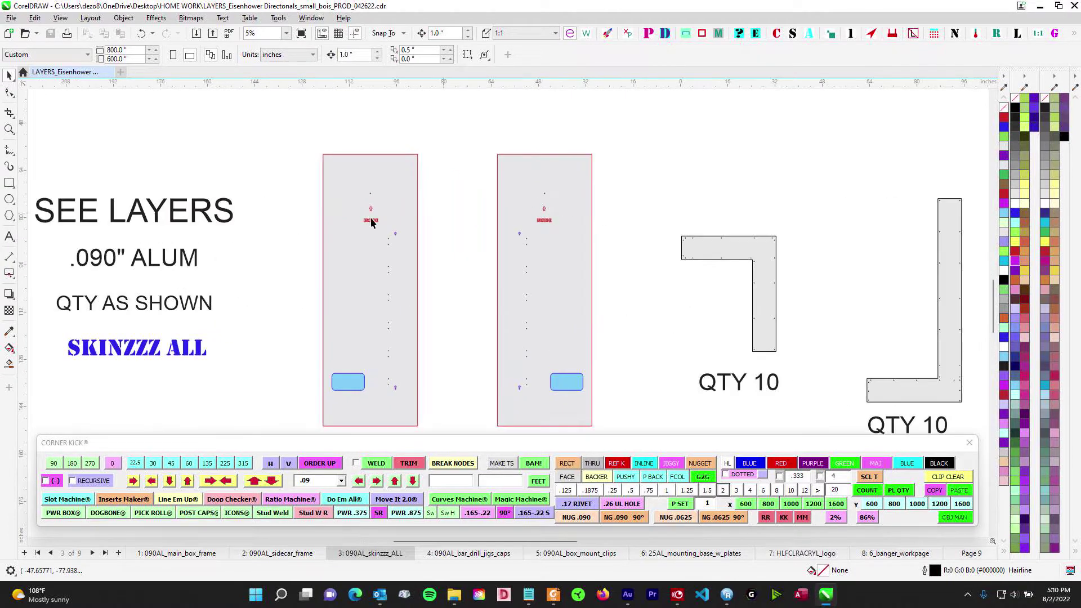
scroll(534, 226, down, 2)
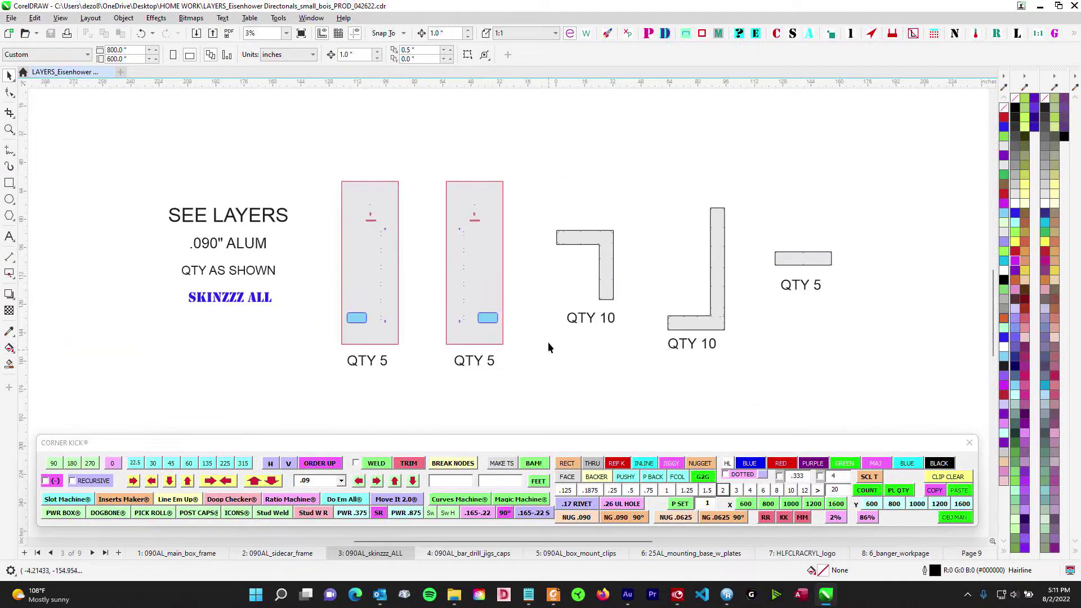
drag(548, 197, 435, 186)
drag(515, 290, 759, 366)
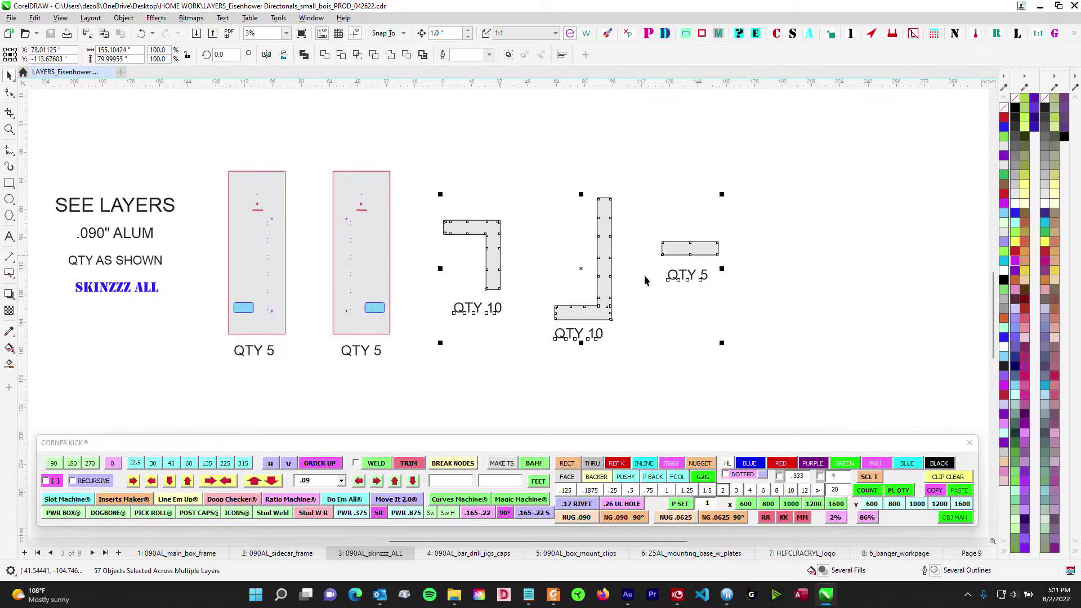
scroll(473, 268, up, 1)
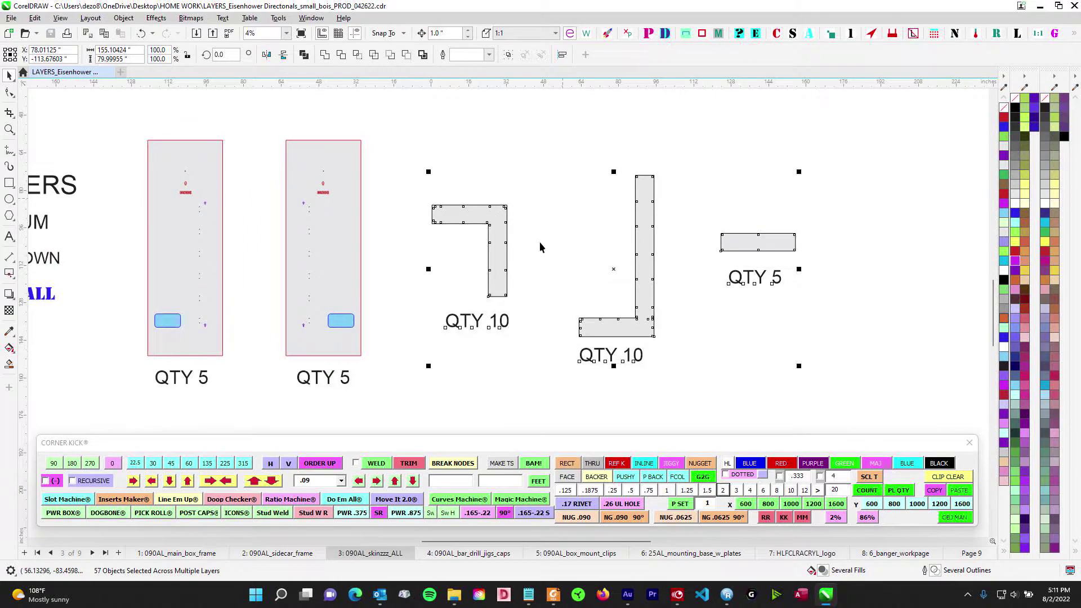
scroll(582, 276, down, 1)
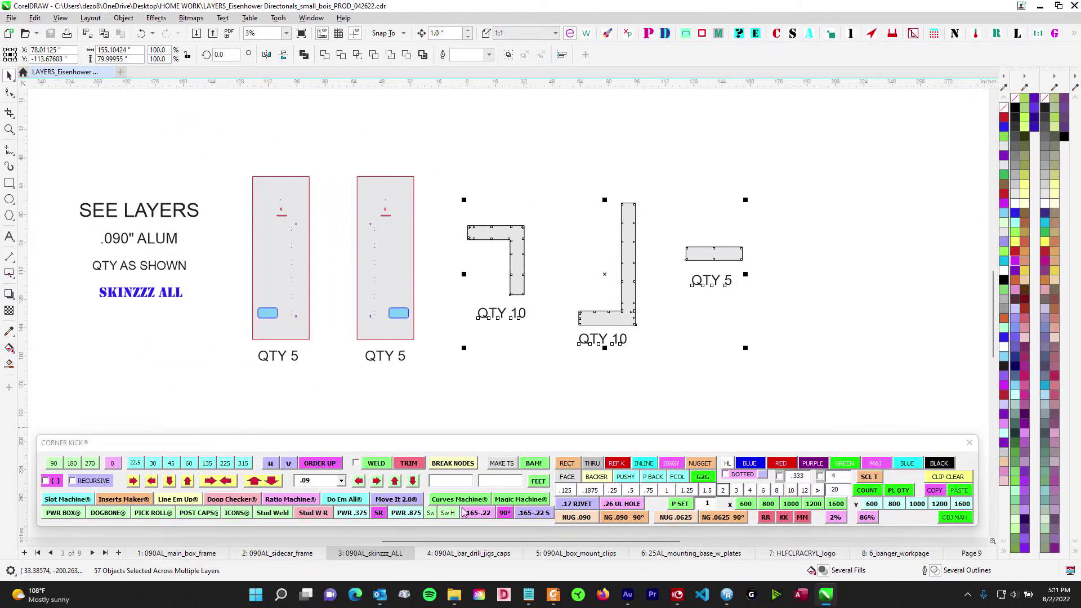
Open the 090AL_bar_drill_jigs_caps page and examine the four drill jigs and the QTY 20 cap.
click(435, 553)
scroll(435, 246, up, 5)
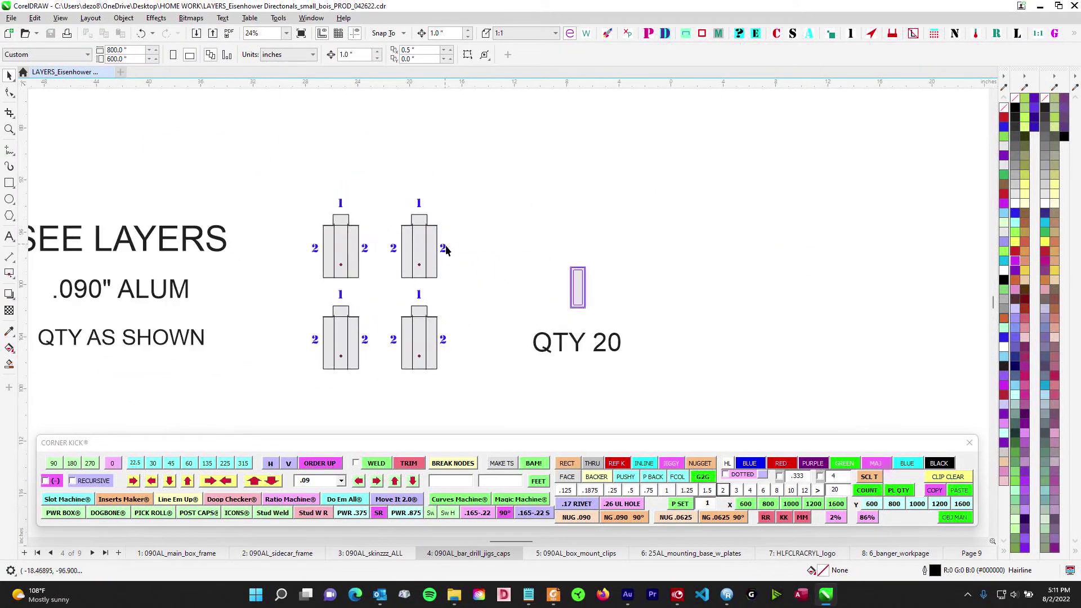
drag(459, 254, 563, 263)
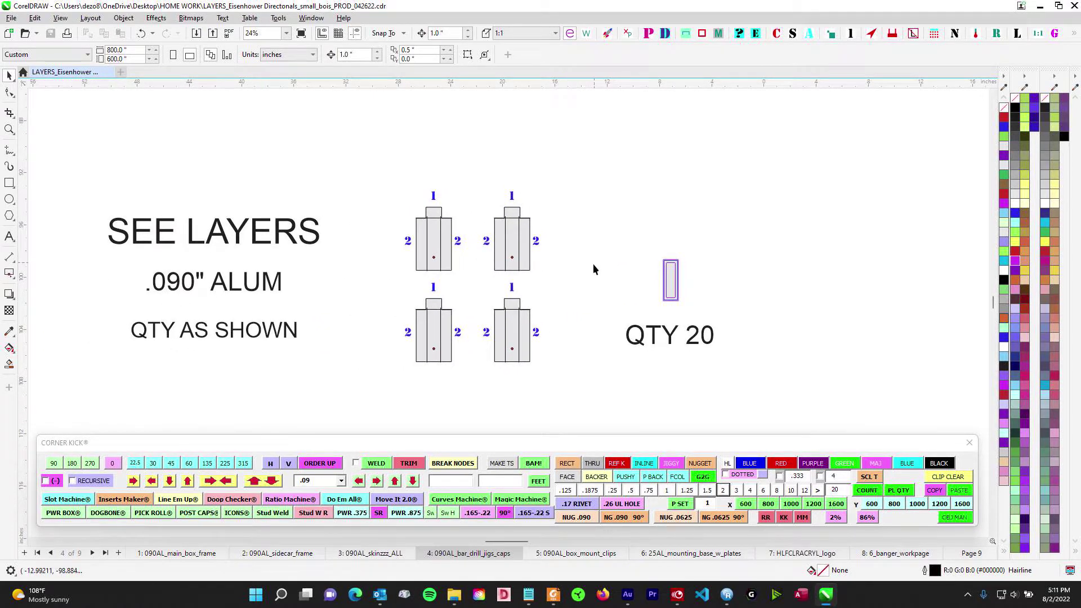
drag(600, 282, 588, 254)
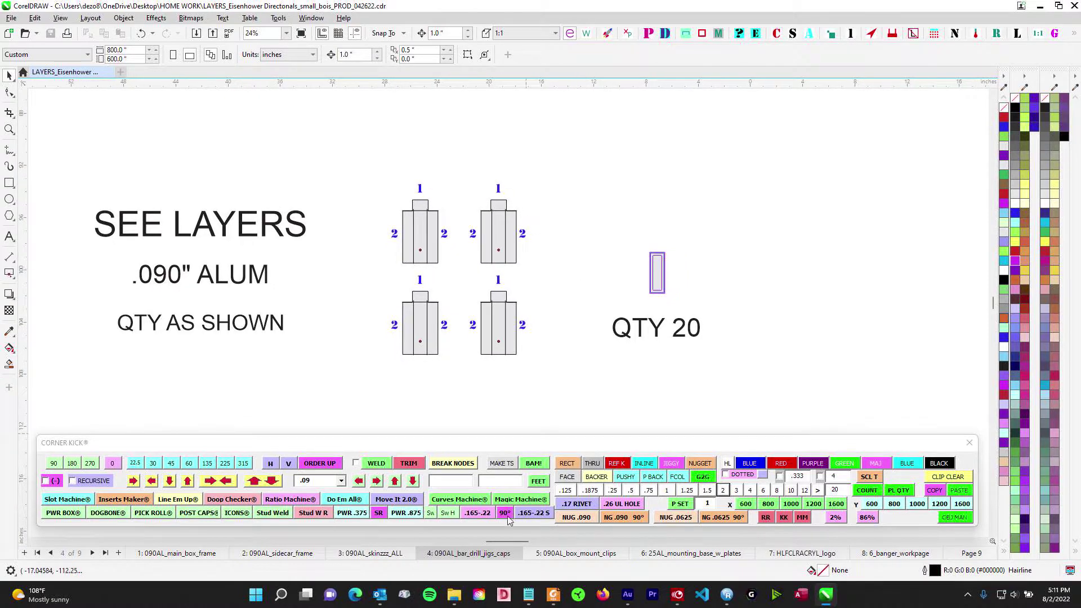
Check the keyhole and holes near the INSIDE marking on the skins page, and view the clip strip on the 090AL_box_mount_clips page.
click(383, 554)
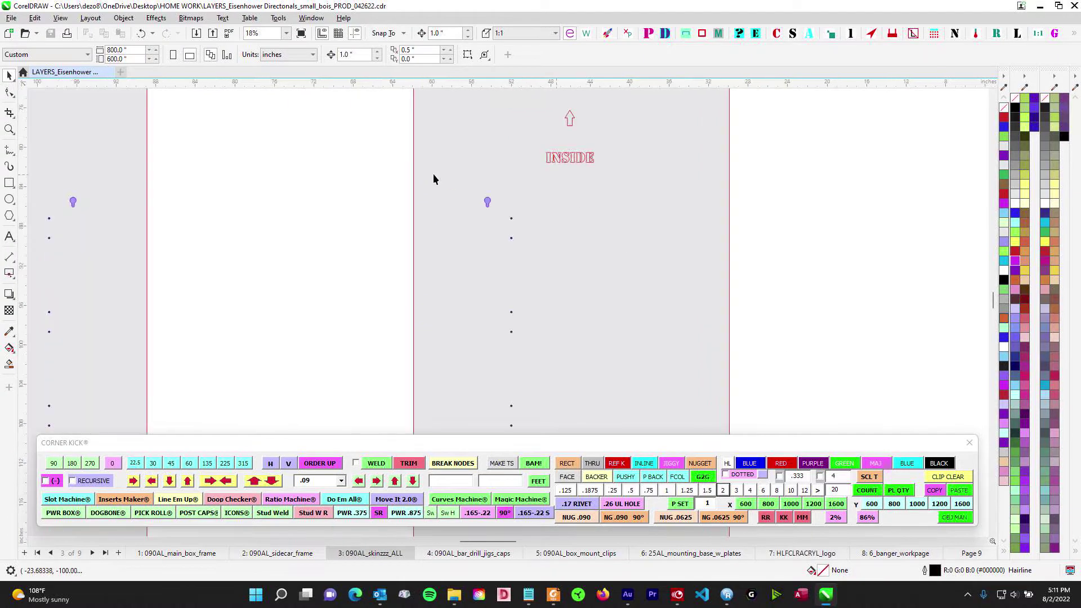
scroll(501, 200, up, 2)
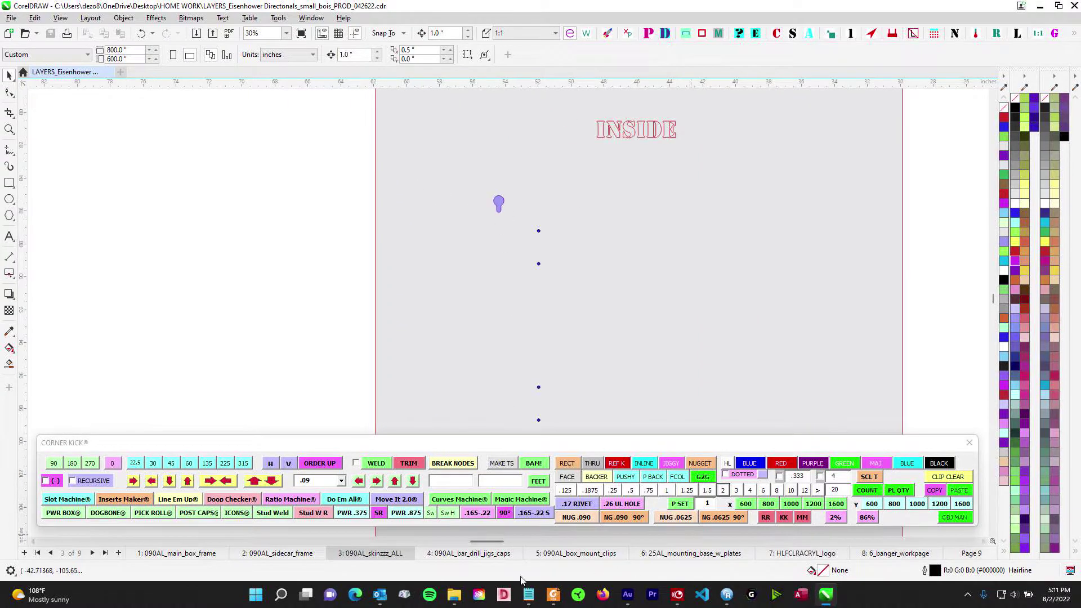
click(482, 554)
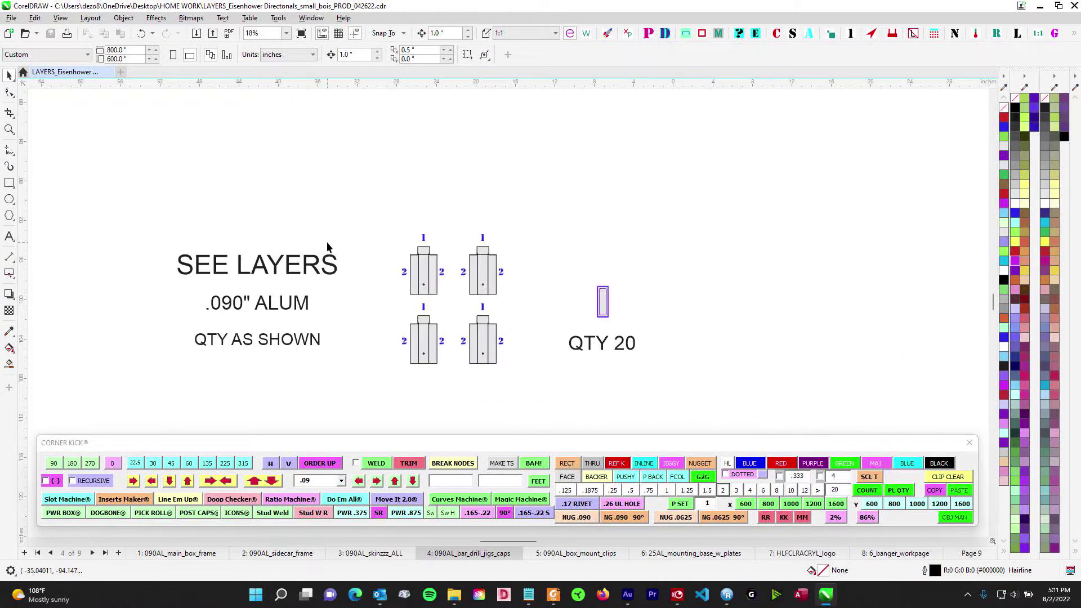
click(585, 555)
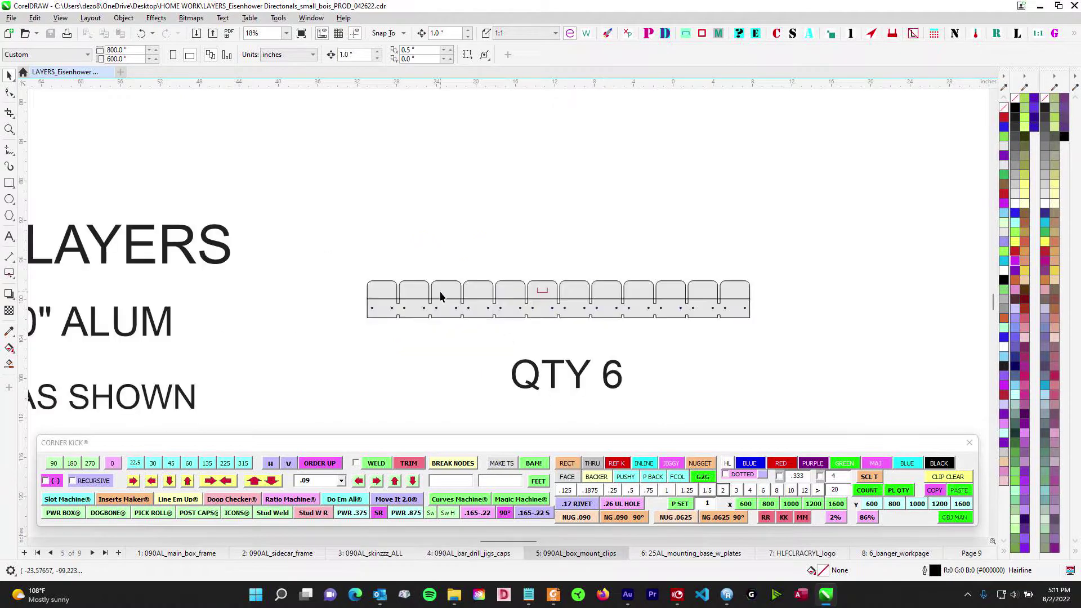
scroll(443, 296, down, 1)
Return to the 090AL_bar_drill_jigs_caps page and inspect the small rectangular QTY 20 cap up close.
click(482, 554)
scroll(475, 281, up, 1)
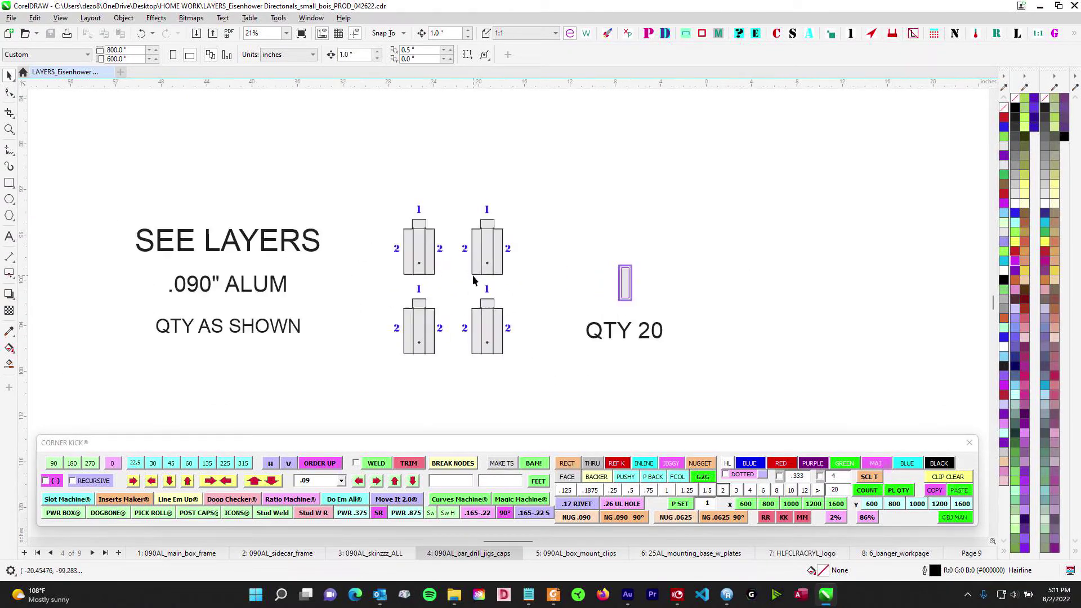
drag(577, 273, 465, 270)
scroll(465, 270, up, 1)
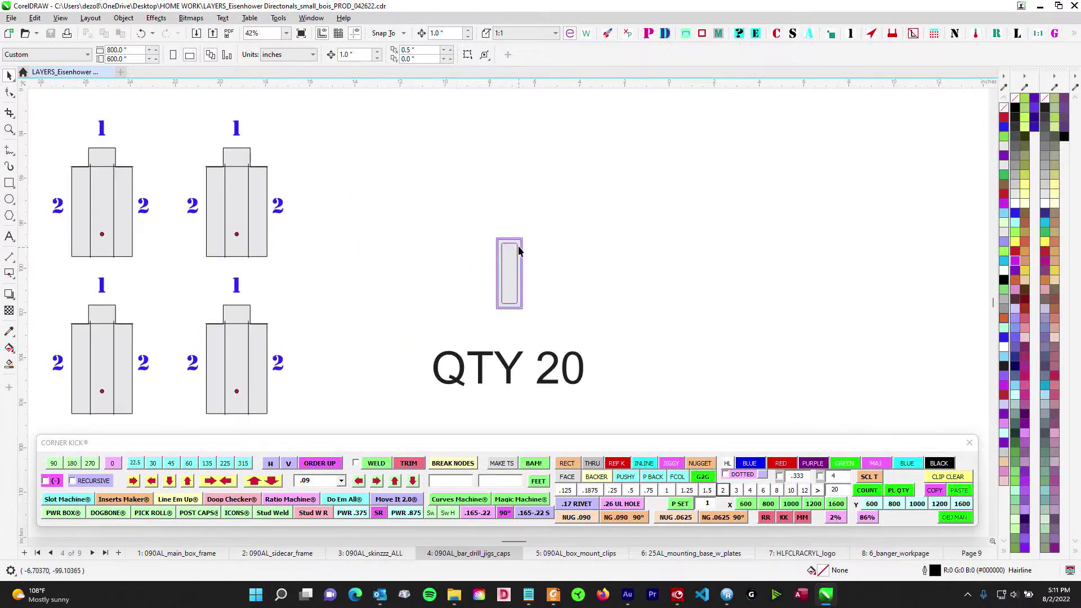
scroll(487, 239, up, 2)
scroll(538, 270, down, 1)
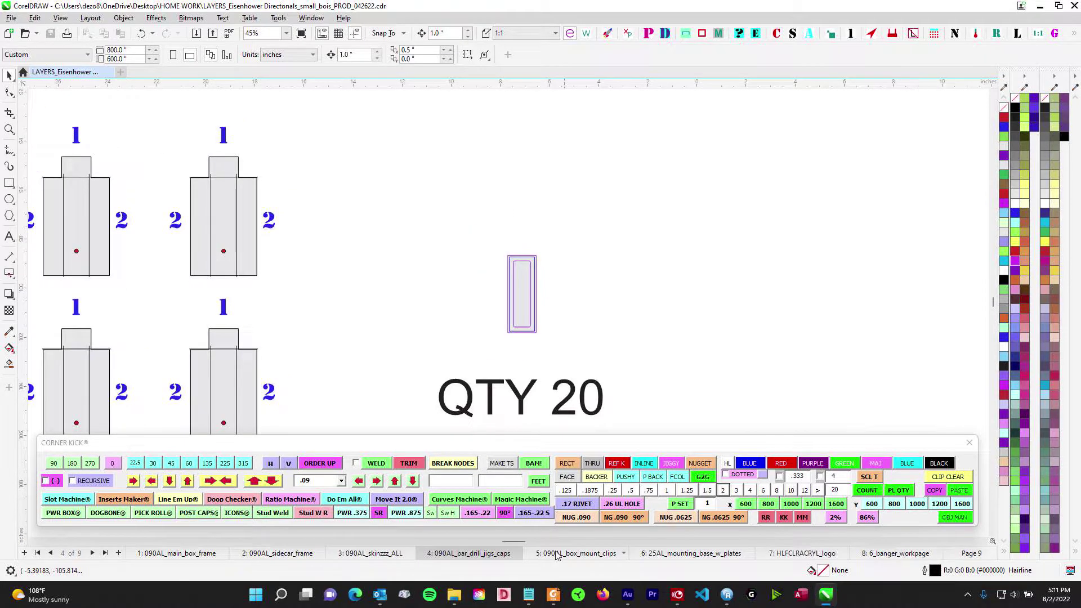
Open the 090AL_box_mount_clips page, select the whole QTY 6 clip strip to check its objects, and deselect it.
click(556, 553)
scroll(505, 252, down, 2)
drag(383, 292, 444, 288)
drag(374, 225, 856, 310)
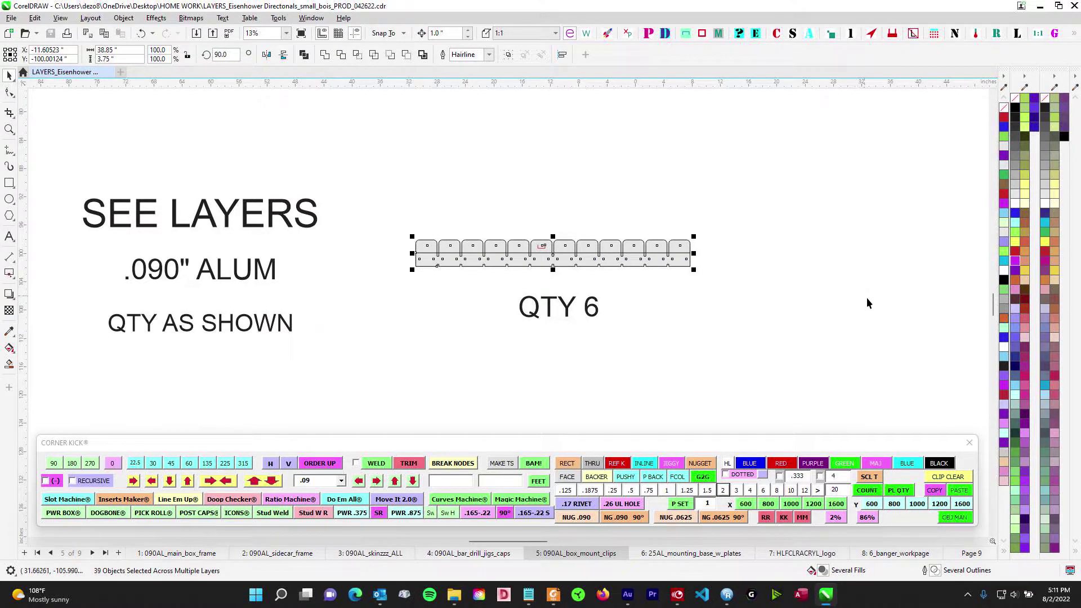
scroll(485, 217, up, 1)
click(330, 208)
scroll(406, 262, up, 2)
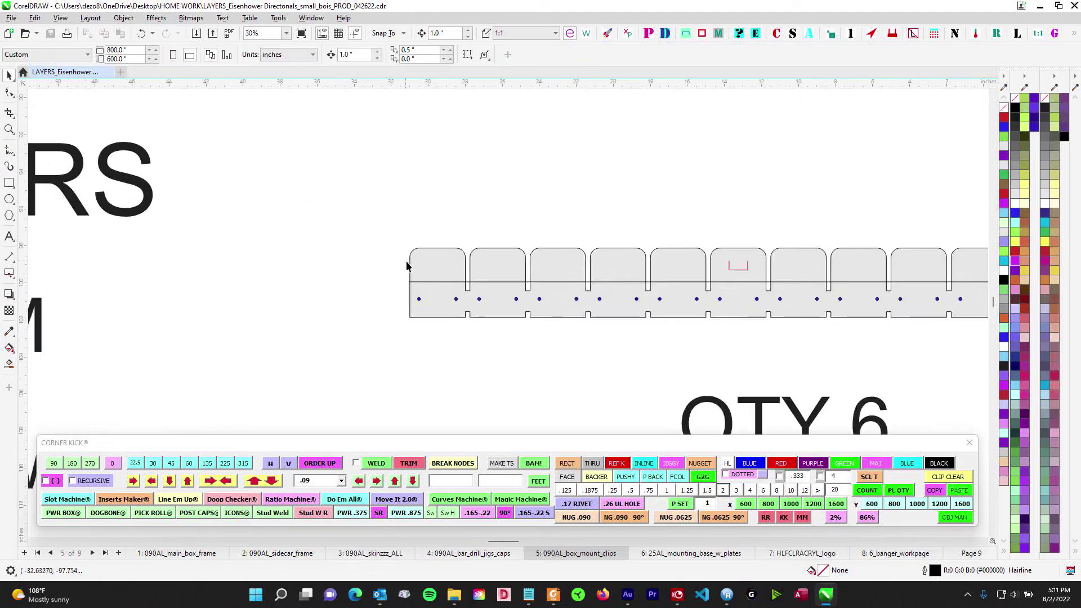
Send the clip strip's grey background shape to the back of the layer and check the slots in the clips.
drag(498, 191, 339, 210)
click(399, 291)
key(shift+Page_Down)
click(432, 186)
scroll(435, 203, down, 1)
scroll(281, 329, up, 2)
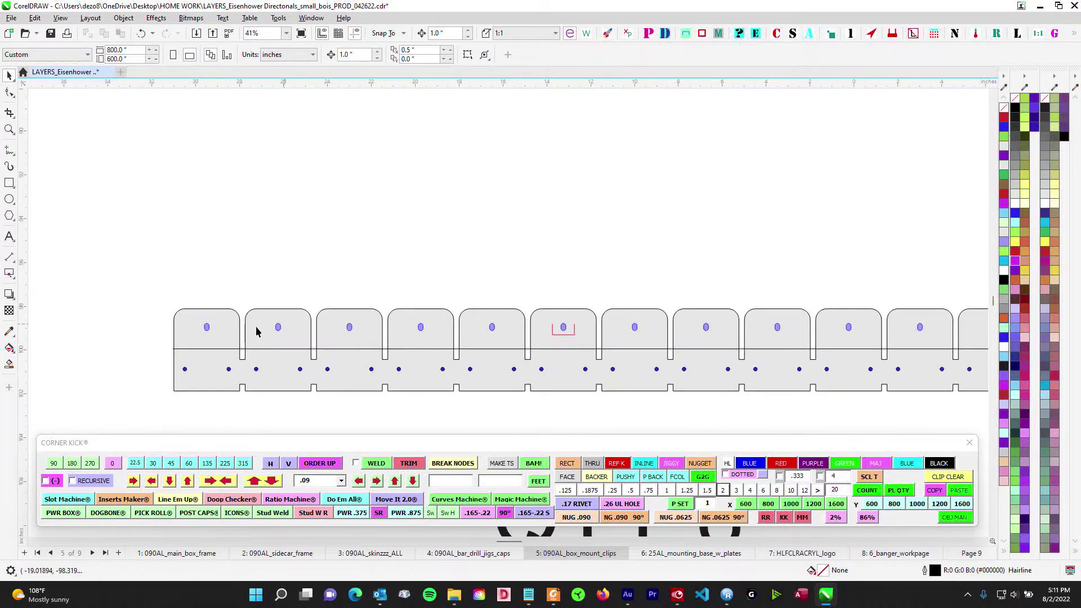
scroll(476, 211, down, 3)
drag(573, 334, 632, 336)
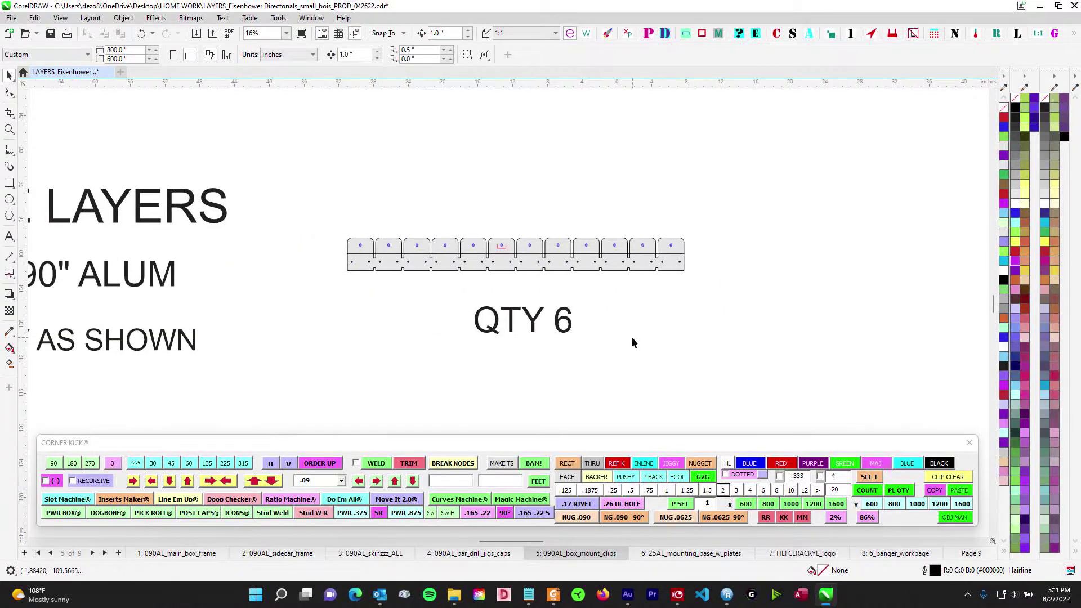
Open the 25AL_mounting_base_w_plates page and examine the base plate sets, the QTY 20 ribs and the QTY 5 plate.
click(646, 554)
scroll(507, 288, down, 2)
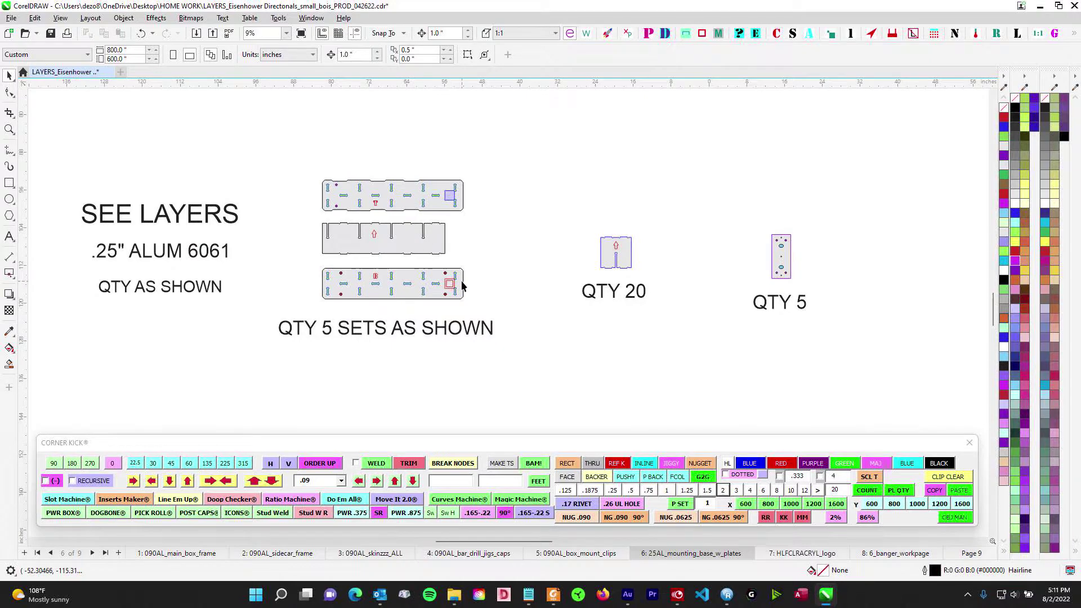
drag(530, 229, 528, 232)
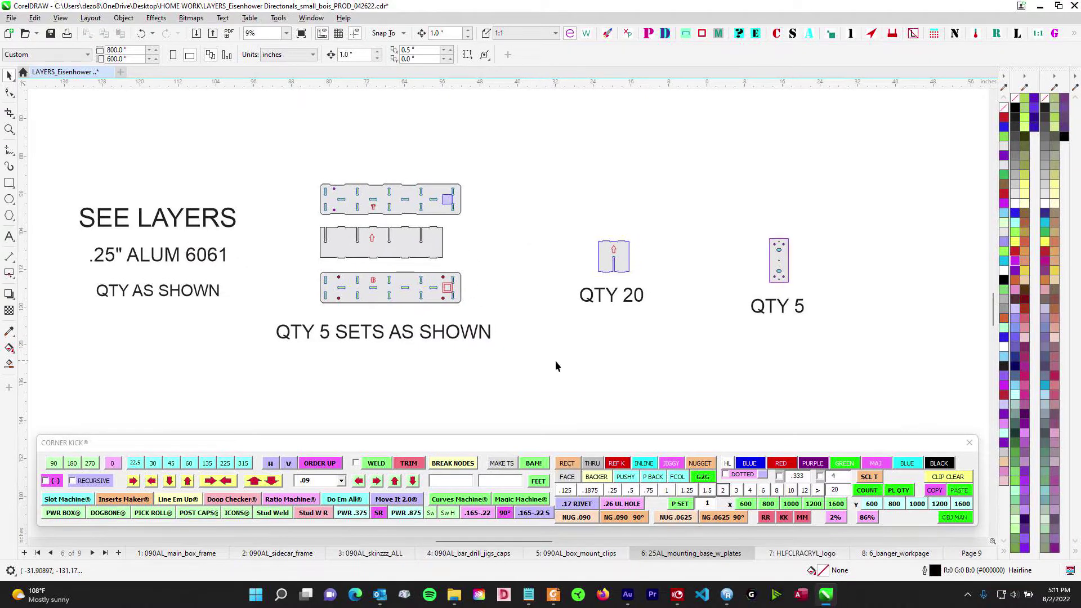
drag(558, 357, 535, 302)
Open the HLFCLRACRYL_logo page, select the QTY 10 clear acrylic circle to check its objects, and deselect it.
click(802, 554)
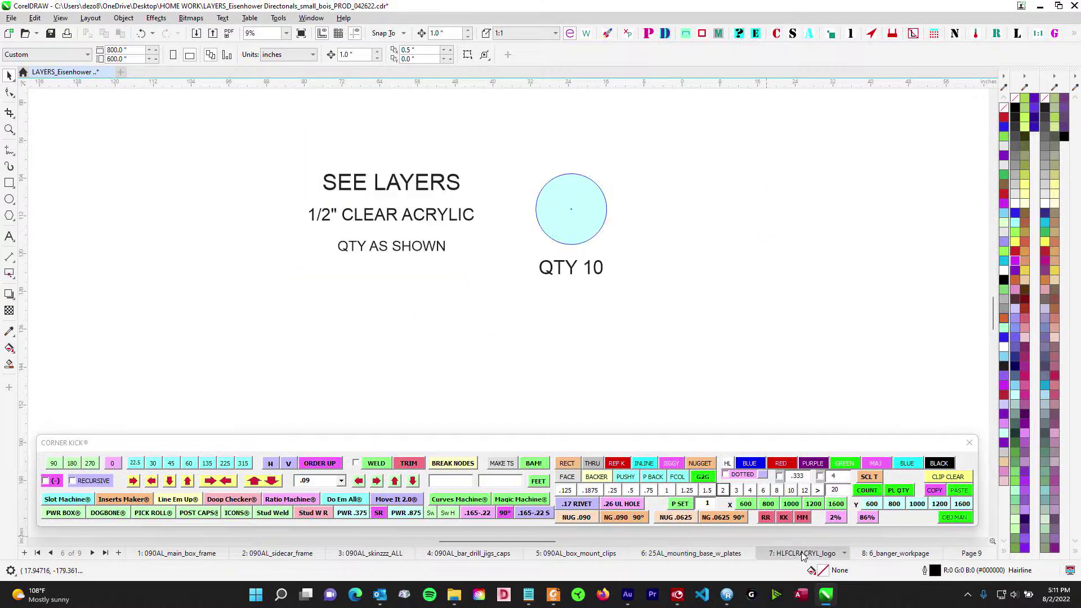
scroll(524, 167, up, 1)
drag(529, 163, 727, 309)
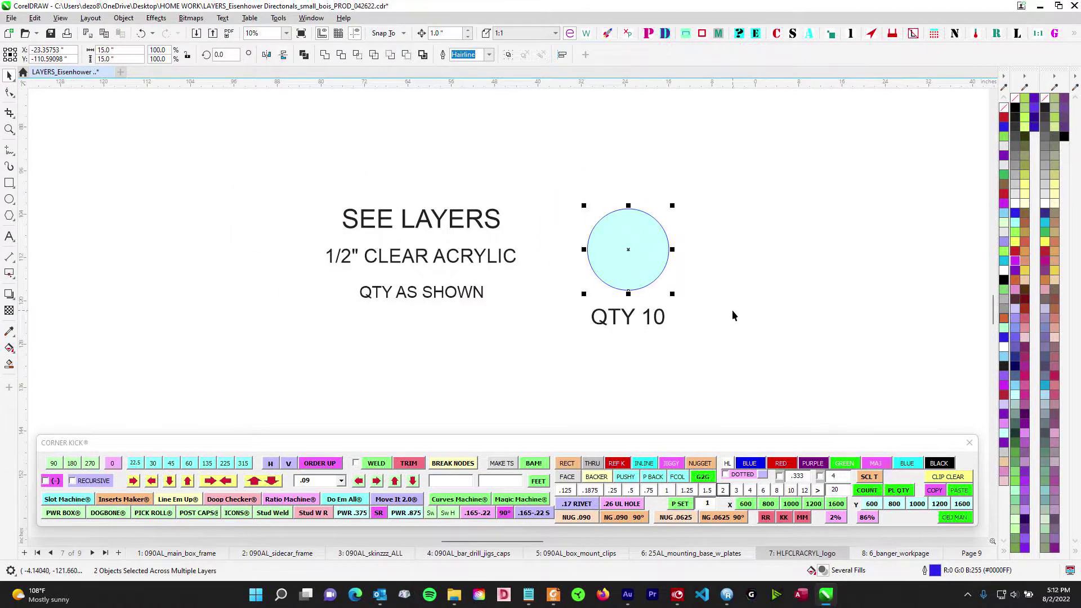
scroll(688, 195, up, 1)
click(710, 250)
scroll(734, 309, down, 2)
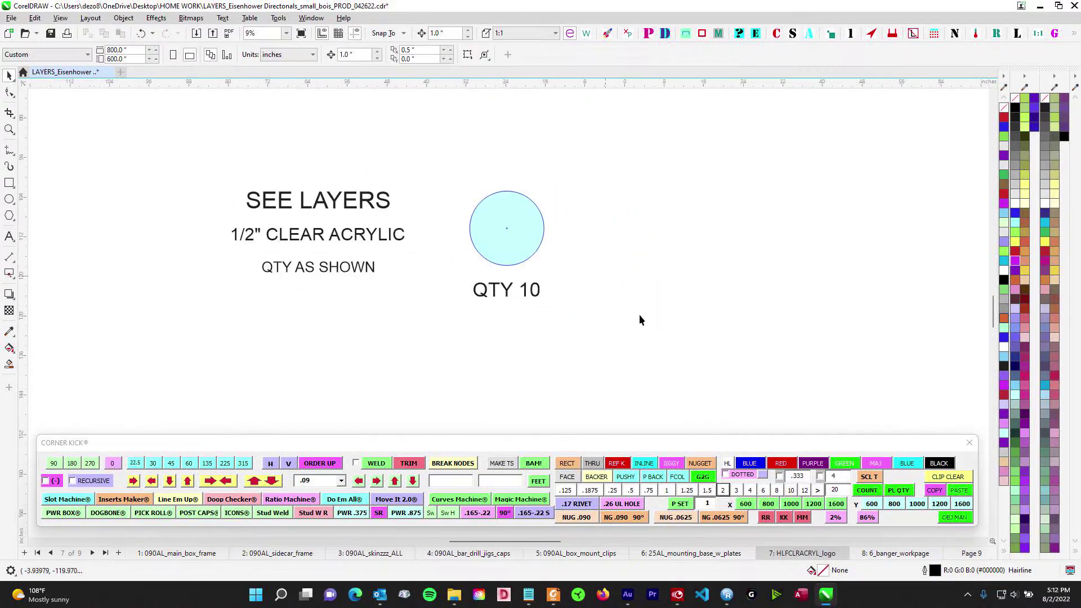
Open the 6_banger_workpage and survey the overall MAIN and SIDECAR assembly layouts.
key(Page_Down)
scroll(541, 225, down, 4)
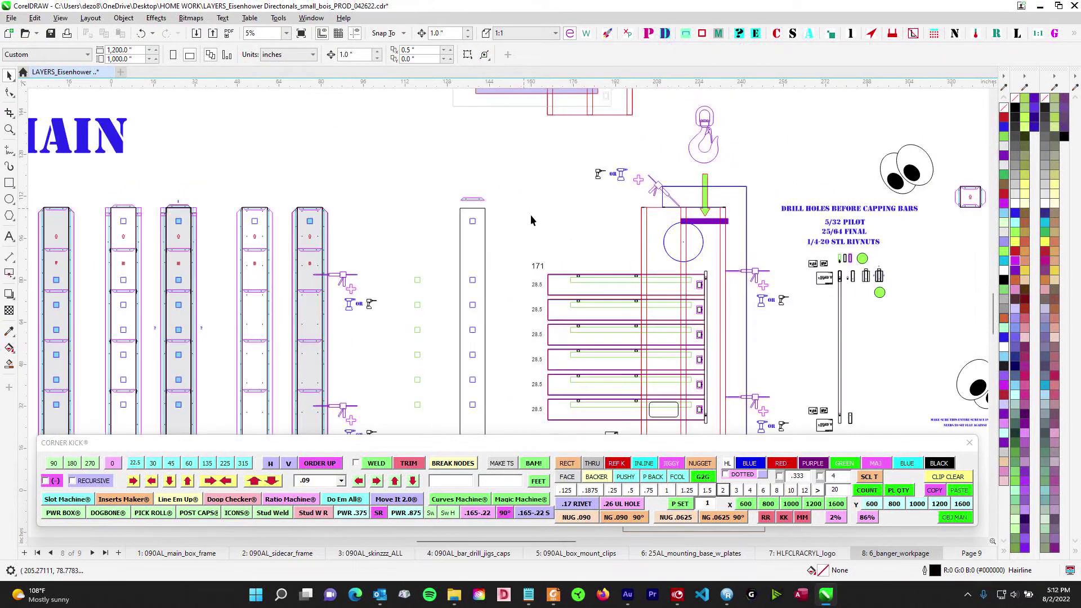
scroll(550, 232, down, 2)
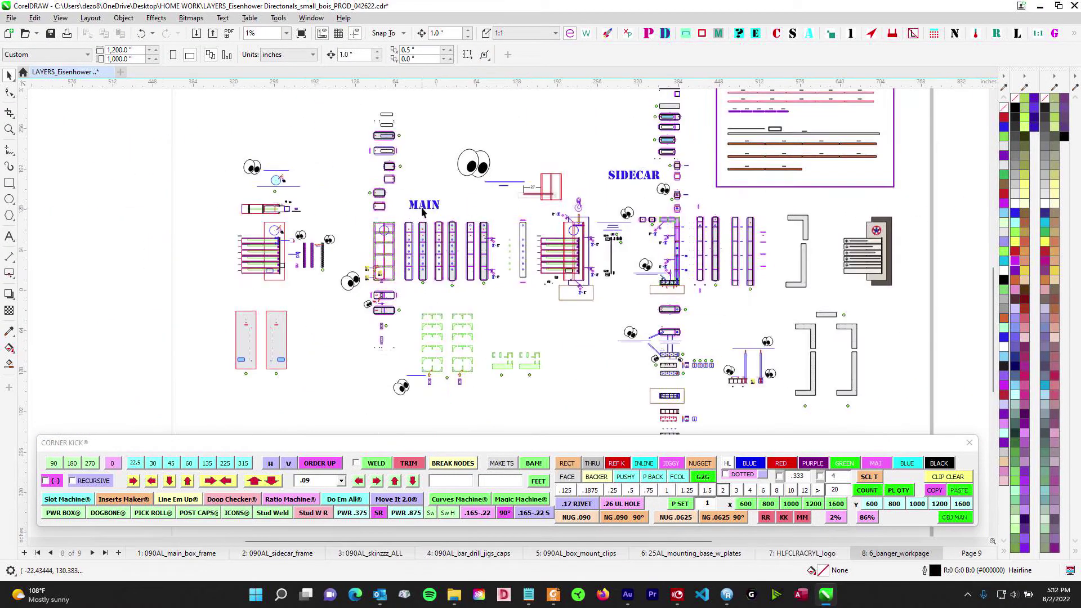
scroll(422, 212, up, 3)
drag(730, 198, 662, 242)
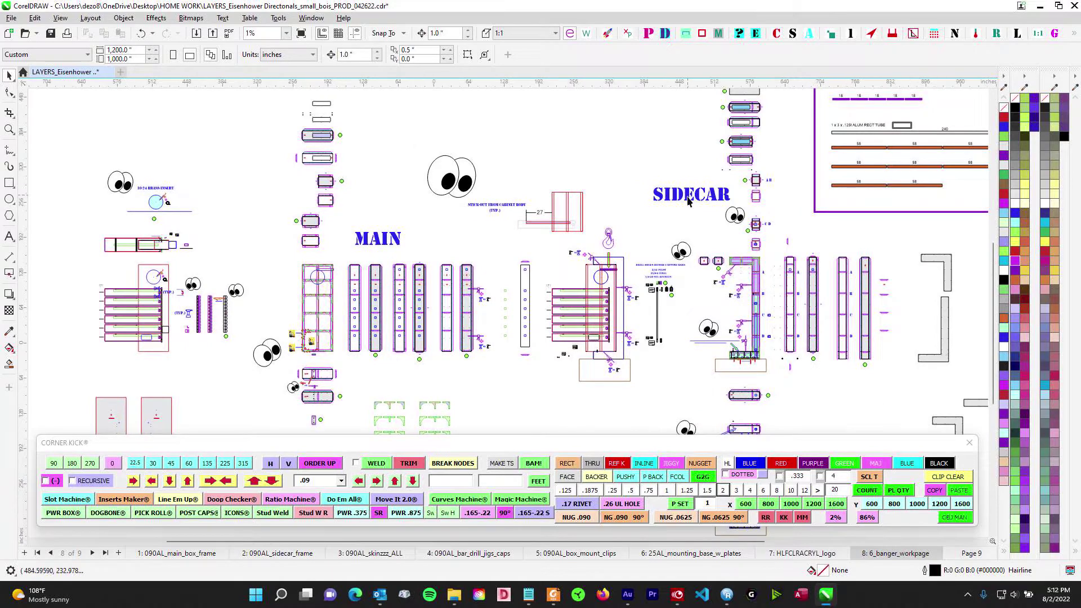
scroll(751, 307, down, 1)
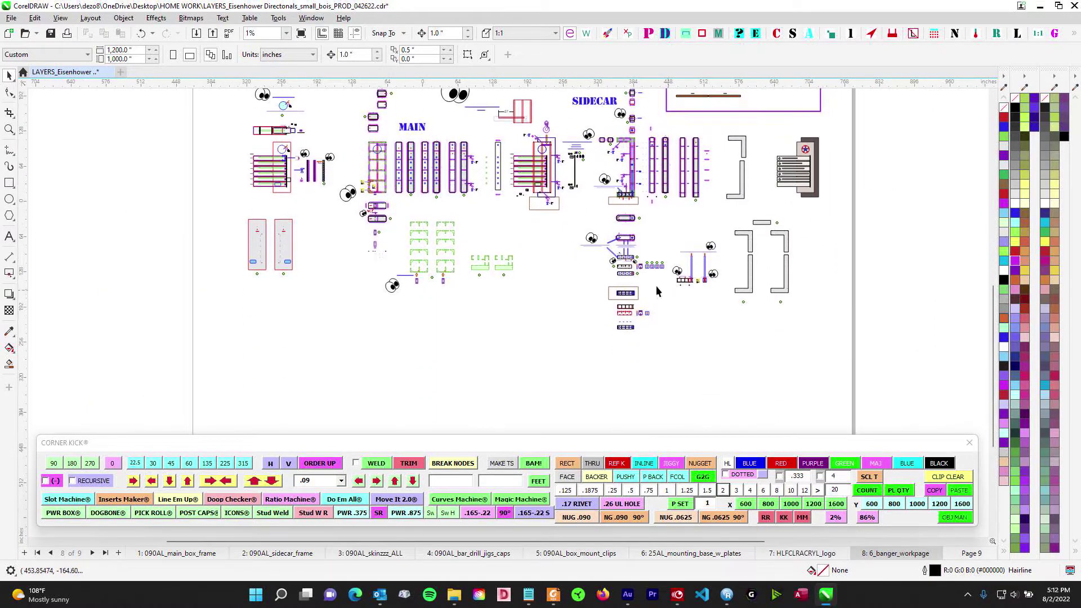
scroll(906, 240, up, 1)
drag(503, 309, 876, 375)
drag(610, 274, 568, 375)
drag(744, 166, 570, 197)
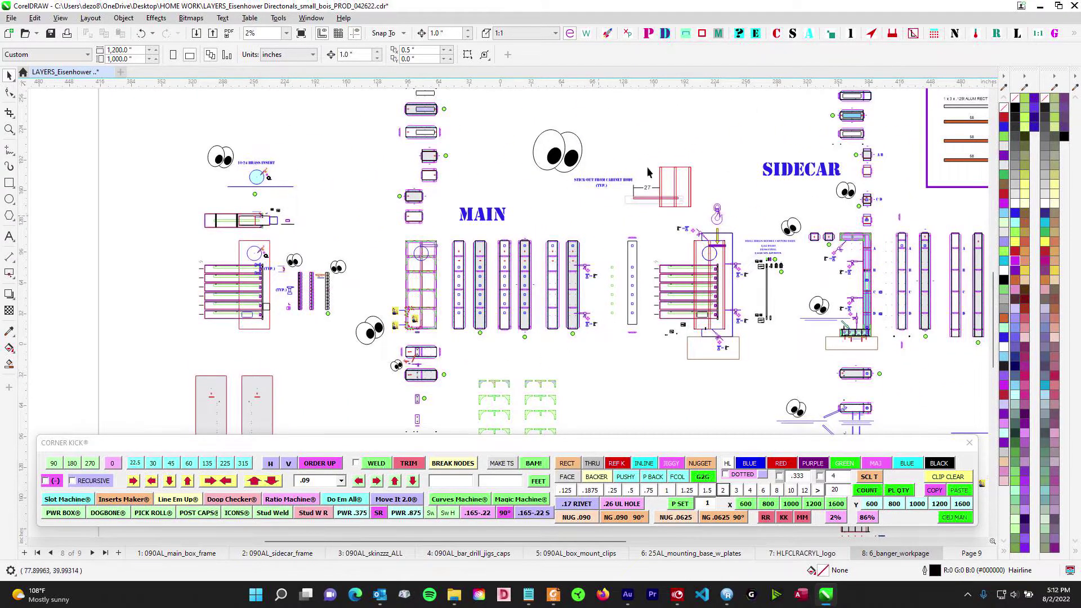
Examine the MAIN section's cabinet frame, long side panels and neighbouring side view with the six blades.
scroll(675, 188, up, 1)
drag(588, 261, 618, 209)
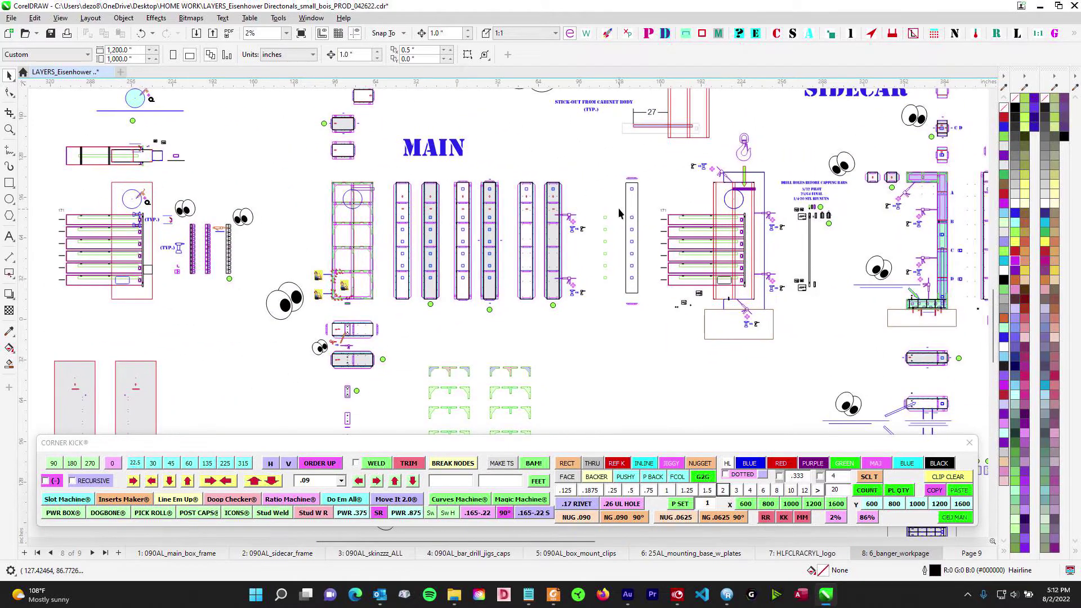
drag(687, 234, 616, 244)
drag(762, 230, 720, 237)
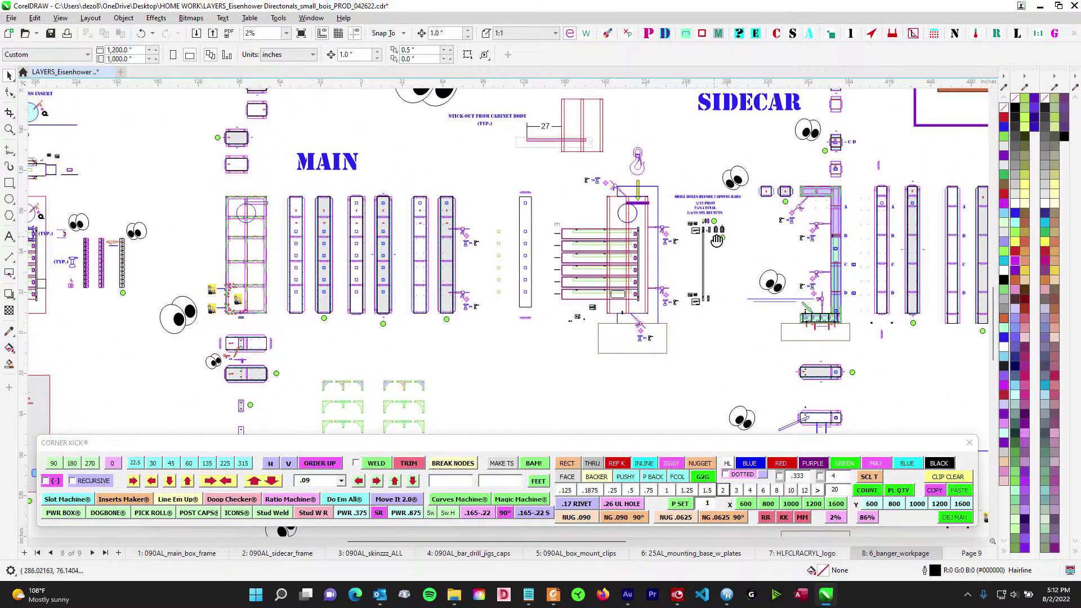
drag(462, 201, 663, 201)
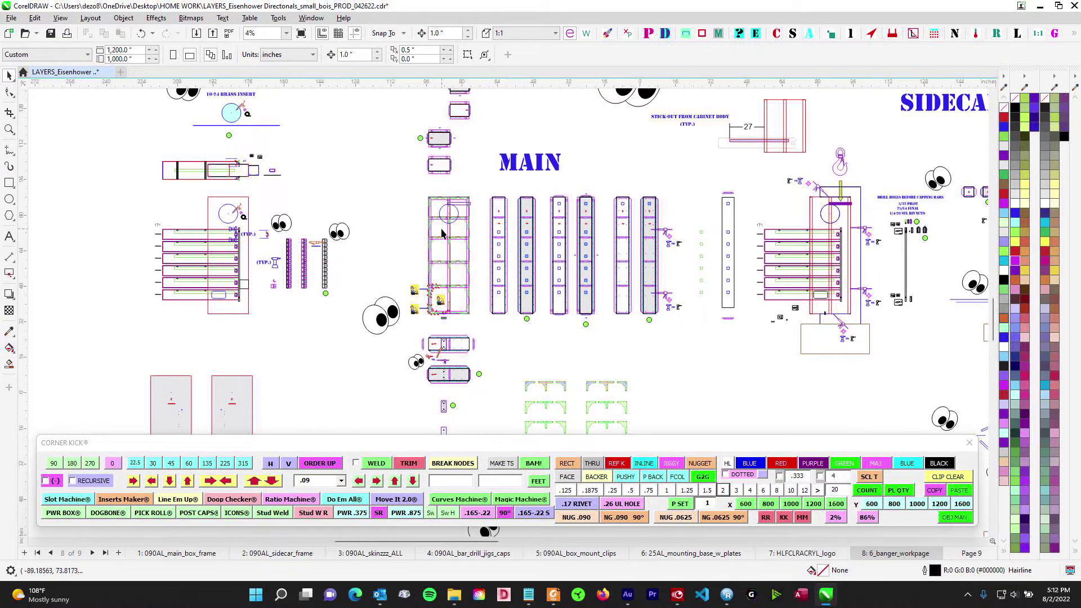
scroll(439, 249, up, 2)
scroll(516, 245, down, 4)
drag(514, 246, 348, 249)
drag(683, 242, 374, 242)
Examine the lifting hook position on the six-blade side view and the drilling notes for the capping bars.
scroll(532, 192, up, 3)
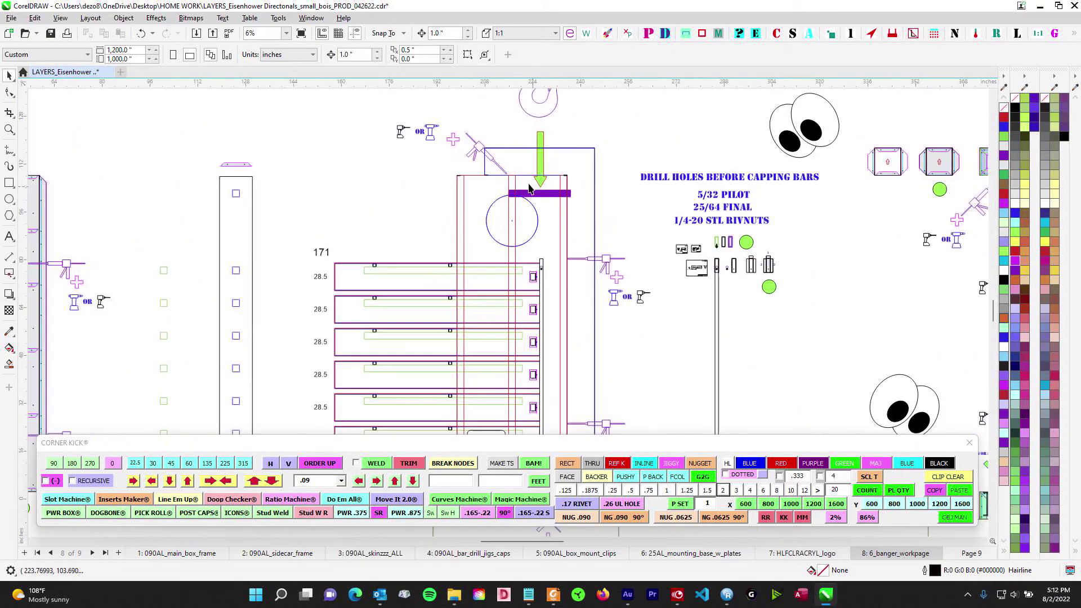
scroll(582, 329, down, 1)
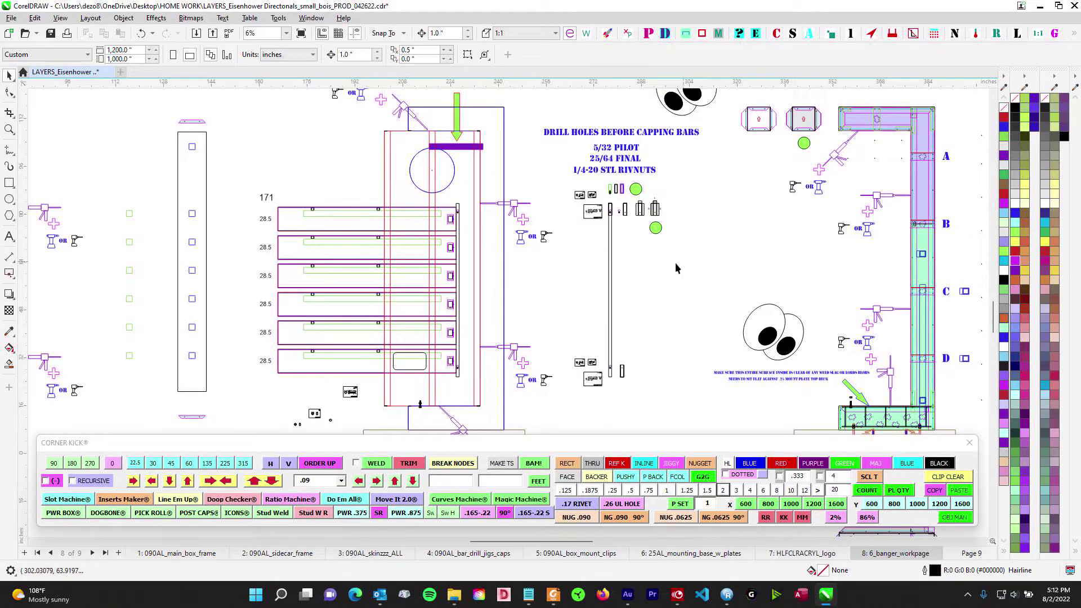
drag(683, 261, 484, 295)
scroll(710, 340, down, 1)
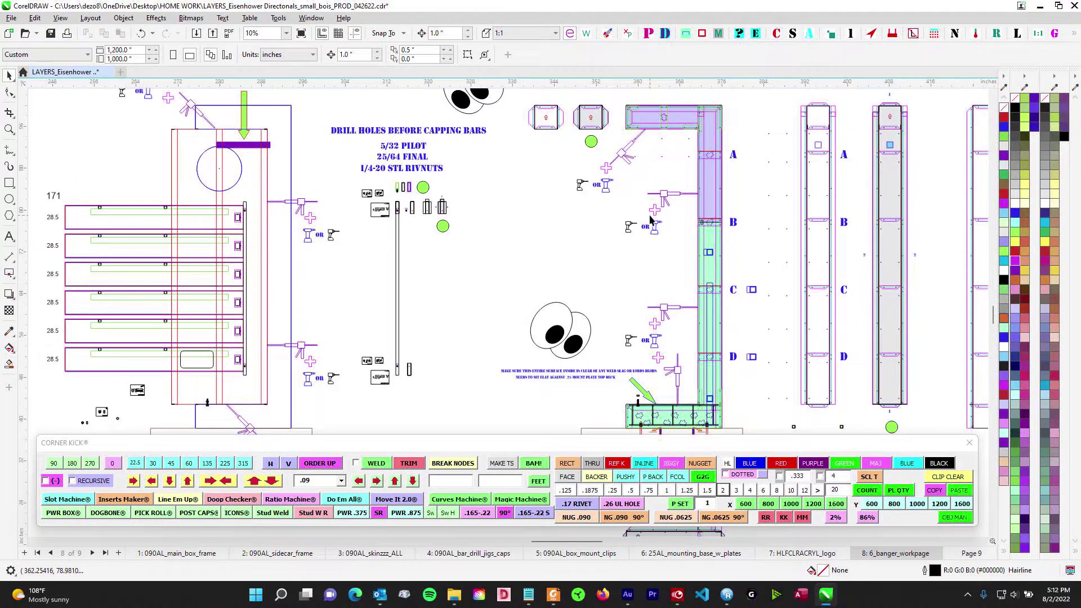
Inspect the rivet and drill symbols at sidecar joint B and the upper corner of the L-shaped sidecar frame.
scroll(660, 224, up, 3)
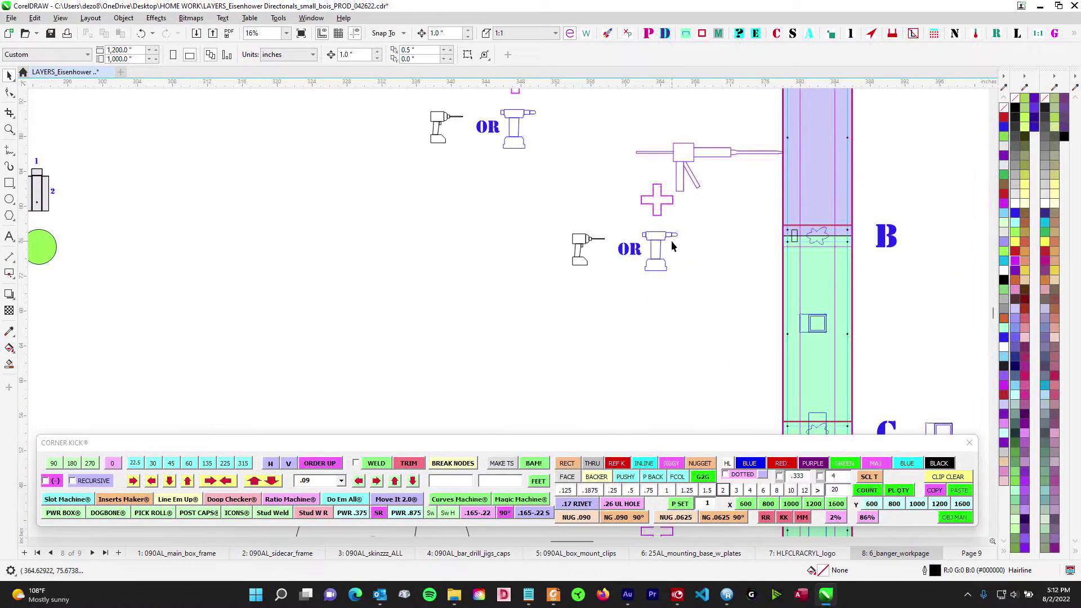
scroll(645, 272, down, 1)
scroll(638, 244, down, 1)
scroll(465, 256, down, 1)
drag(387, 295, 823, 296)
drag(659, 182, 654, 188)
scroll(731, 208, right, 5)
scroll(647, 205, up, 3)
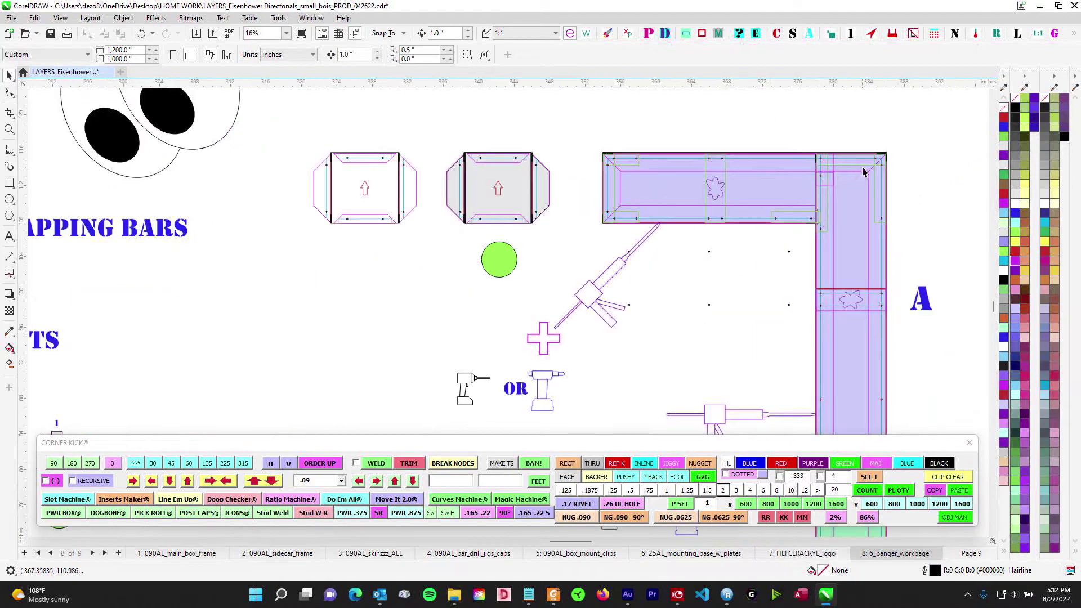
scroll(862, 327, down, 1)
Follow the sidecar frame down through joints A to D and check the small rectangular openings beside C and D.
drag(825, 324, 593, 250)
drag(472, 304, 553, 128)
scroll(505, 326, down, 3)
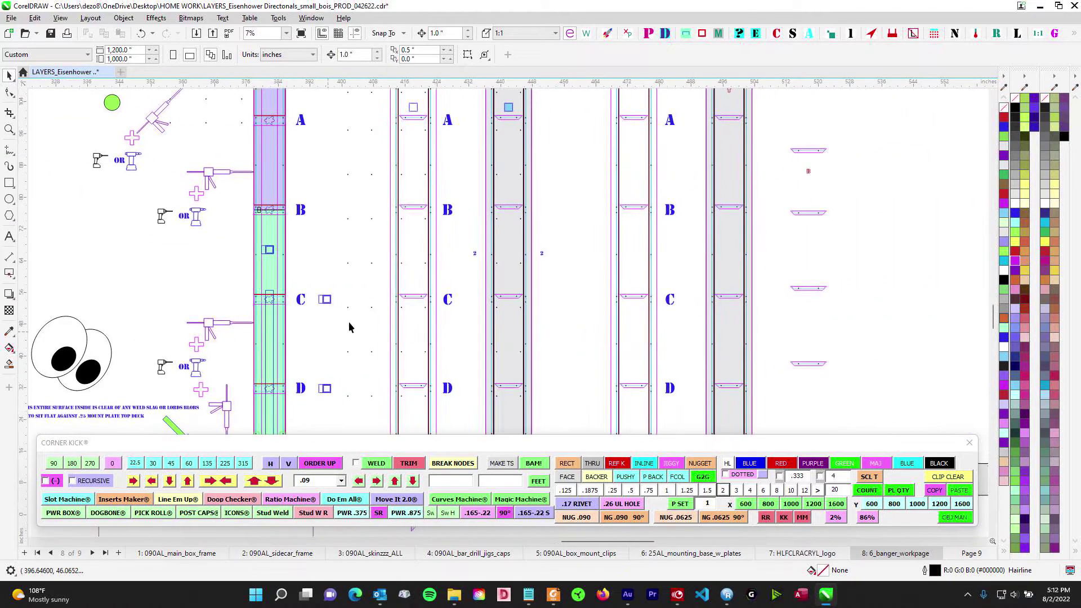
scroll(433, 204, up, 1)
drag(435, 324, 666, 198)
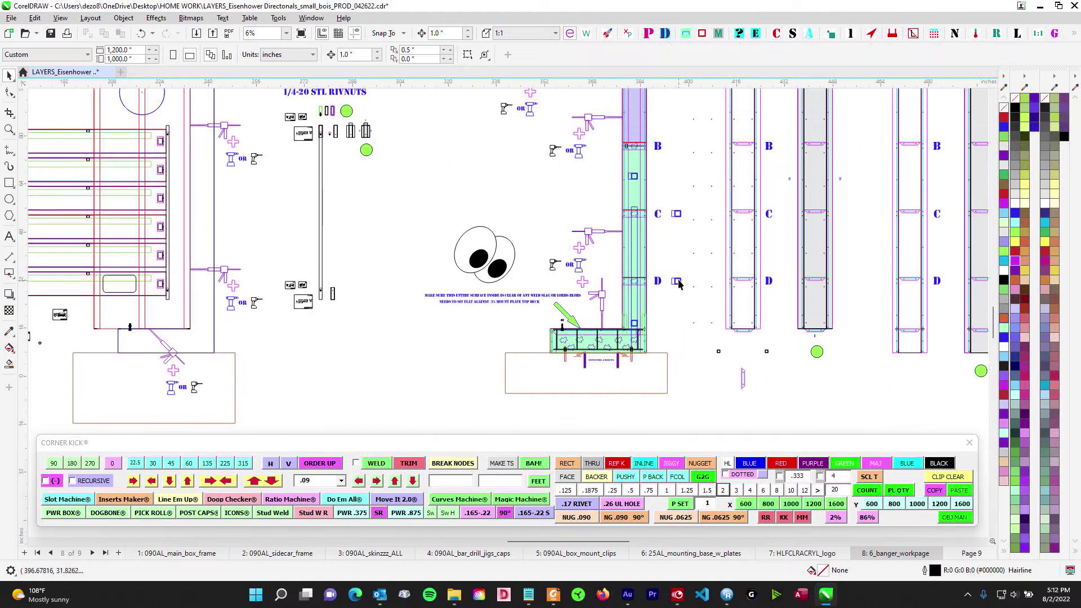
scroll(698, 278, up, 2)
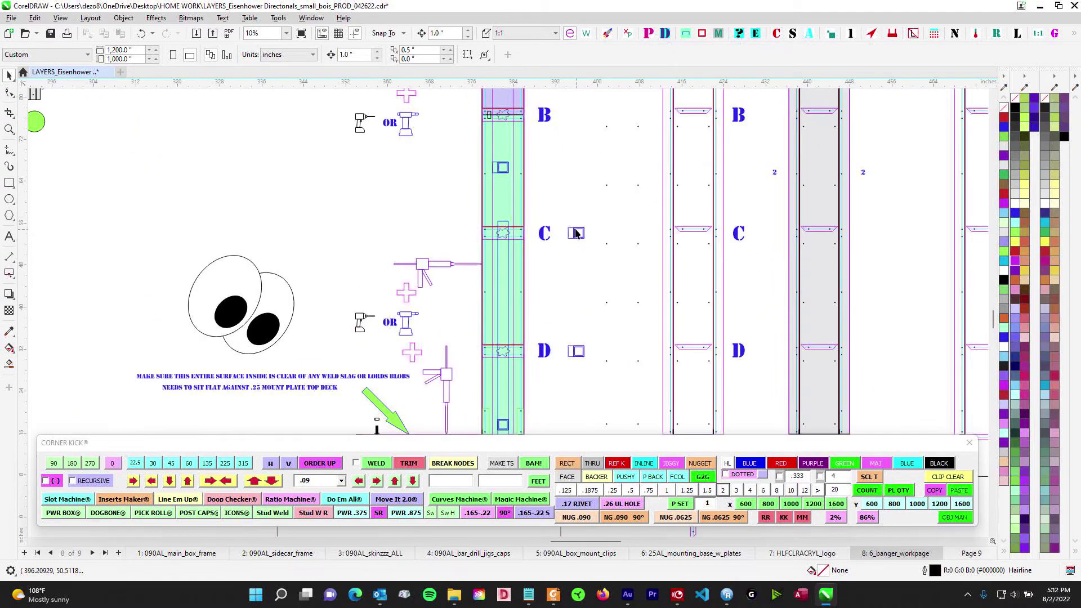
Examine the folded C D divider part above the sidecar frame, including its F and B marks and rectangular cutout.
scroll(593, 364, down, 1)
drag(574, 140, 538, 358)
drag(528, 195, 526, 251)
scroll(526, 252, up, 1)
scroll(526, 251, up, 3)
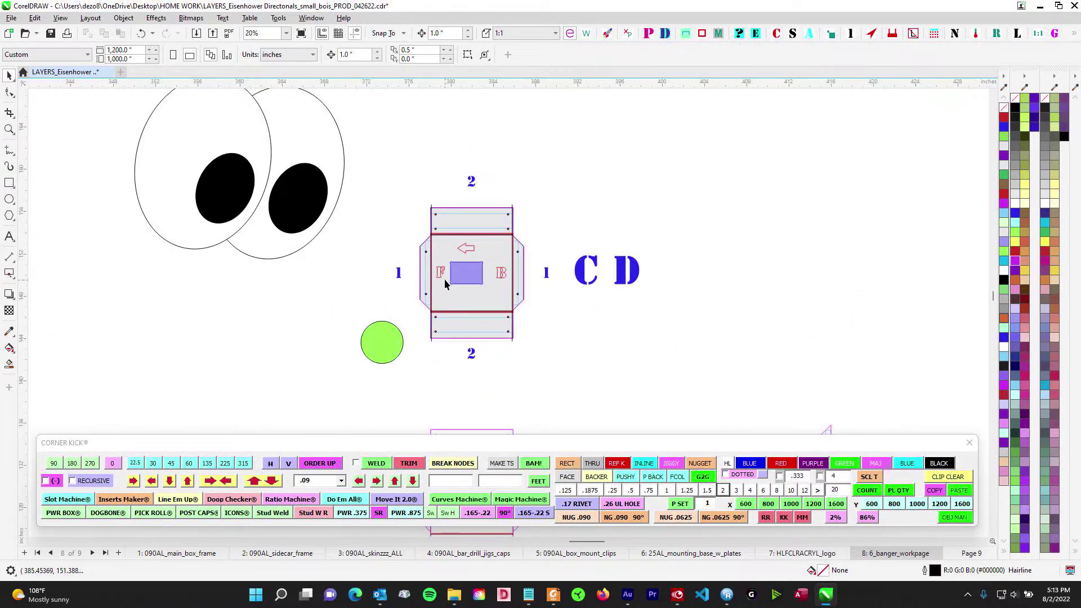
scroll(495, 277, down, 3)
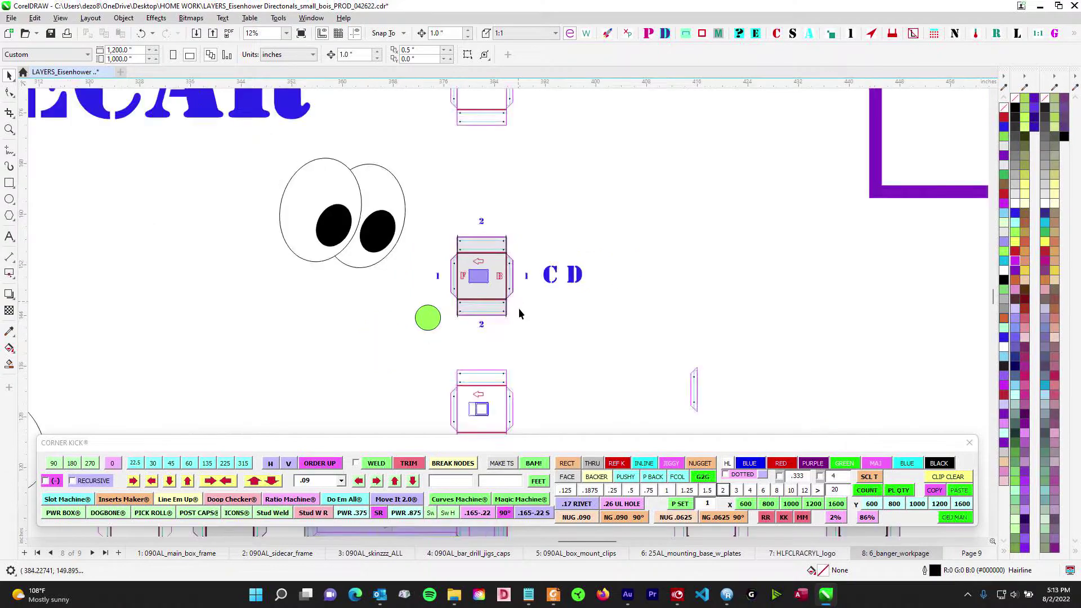
Return to the side view with the six 28.5 blades and review how they line up with the cabinet and sidecar.
drag(484, 371, 804, 142)
drag(776, 225, 823, 215)
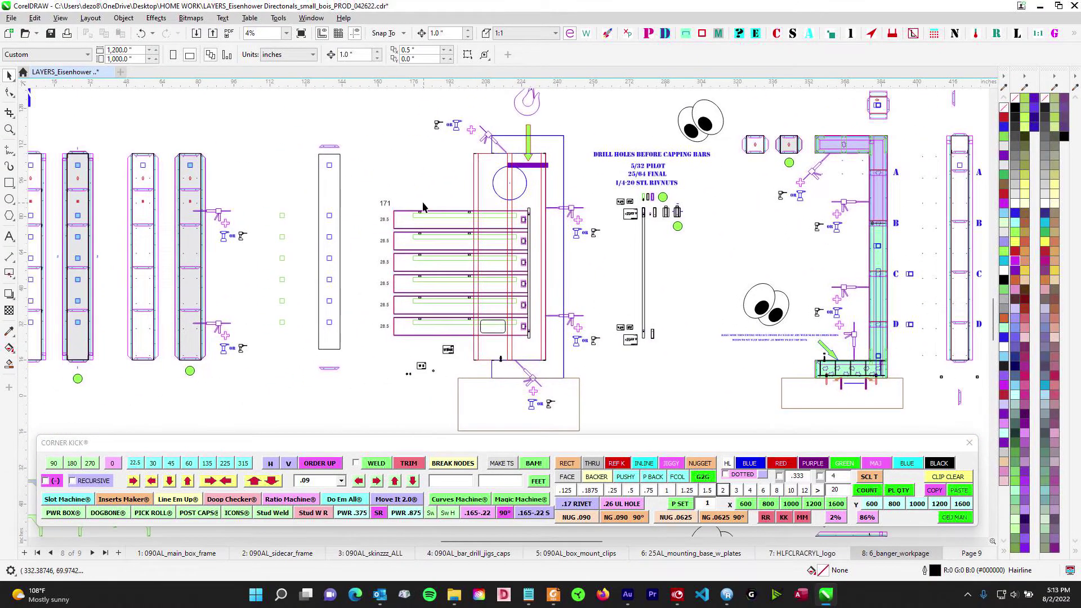
scroll(446, 216, up, 1)
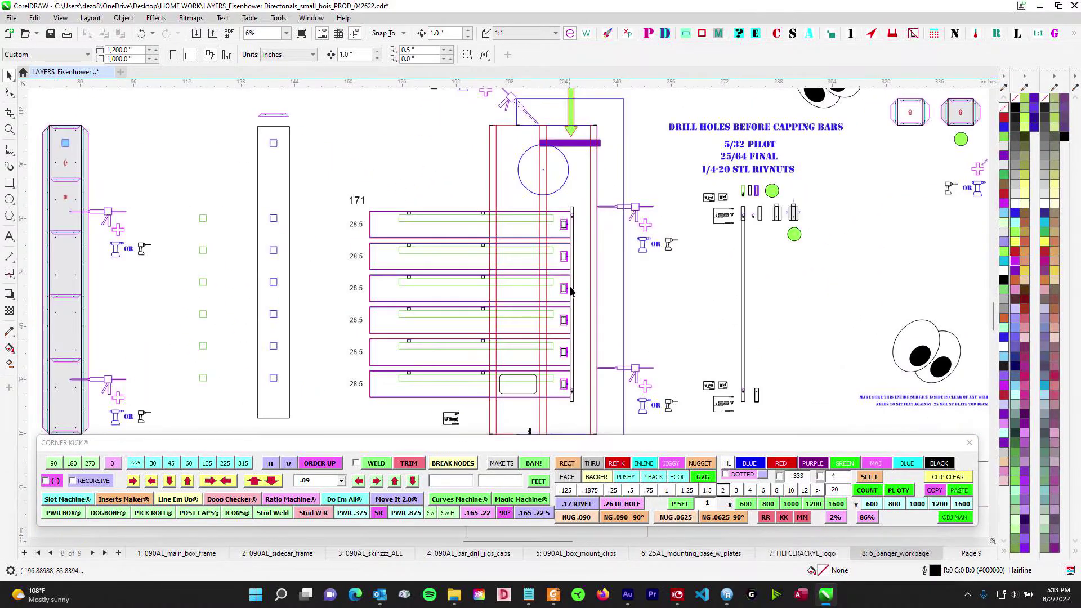
scroll(484, 291, down, 1)
drag(461, 196, 506, 158)
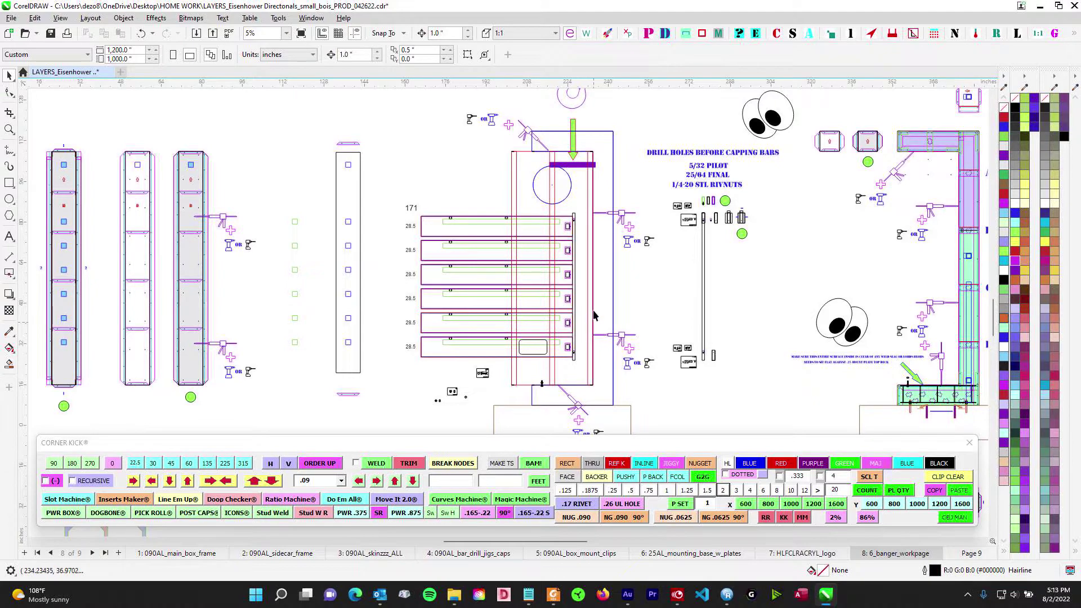
scroll(616, 319, down, 1)
drag(692, 257, 395, 242)
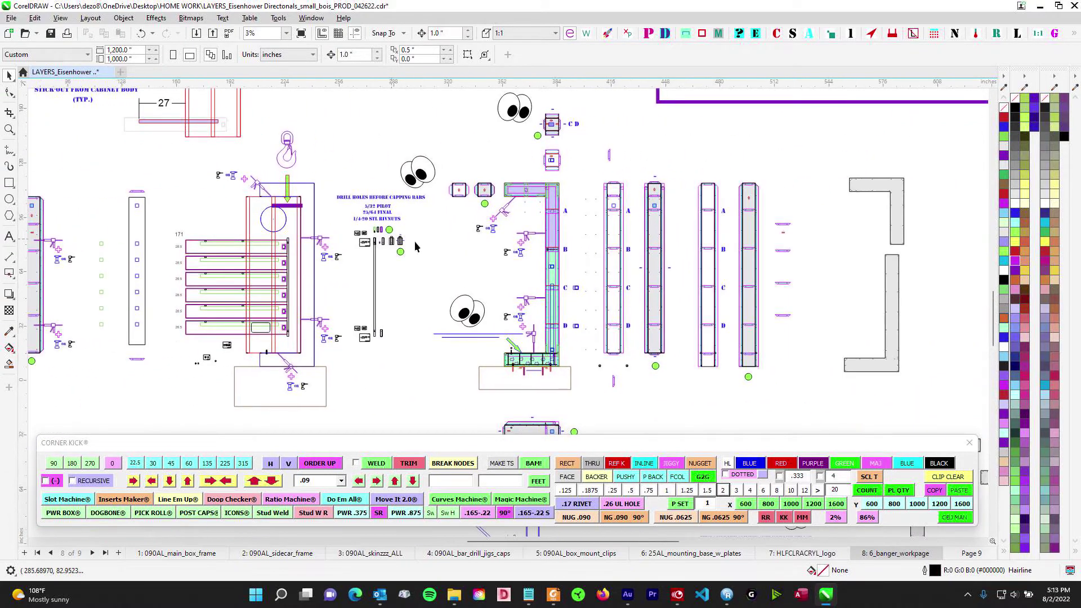
Compare the rectangular opening symbol beside joint D with the cutout in the C D divider part.
scroll(586, 341, up, 2)
scroll(561, 308, up, 5)
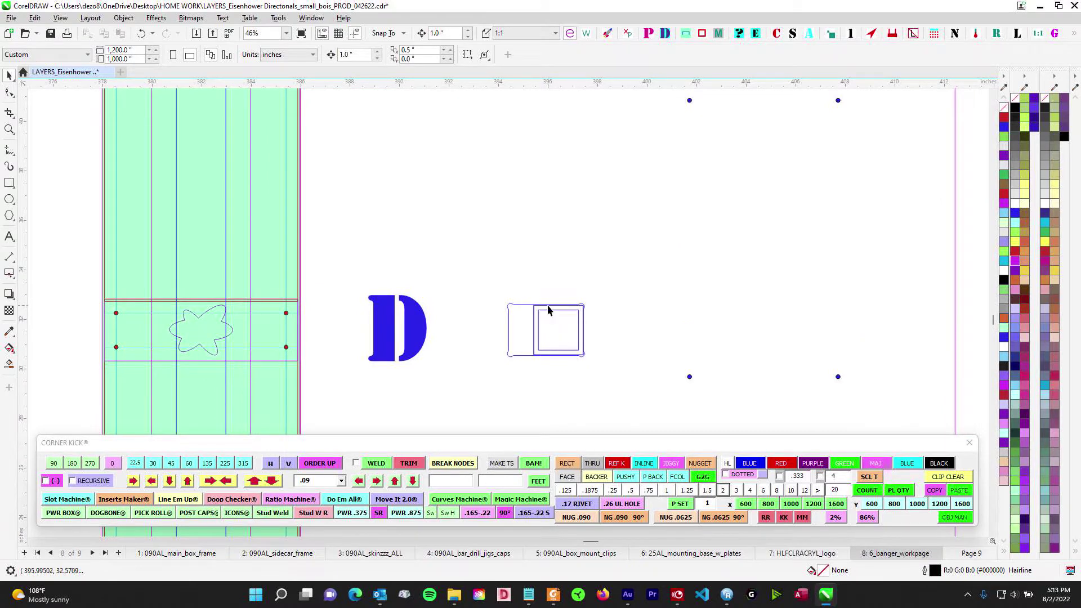
scroll(582, 329, down, 3)
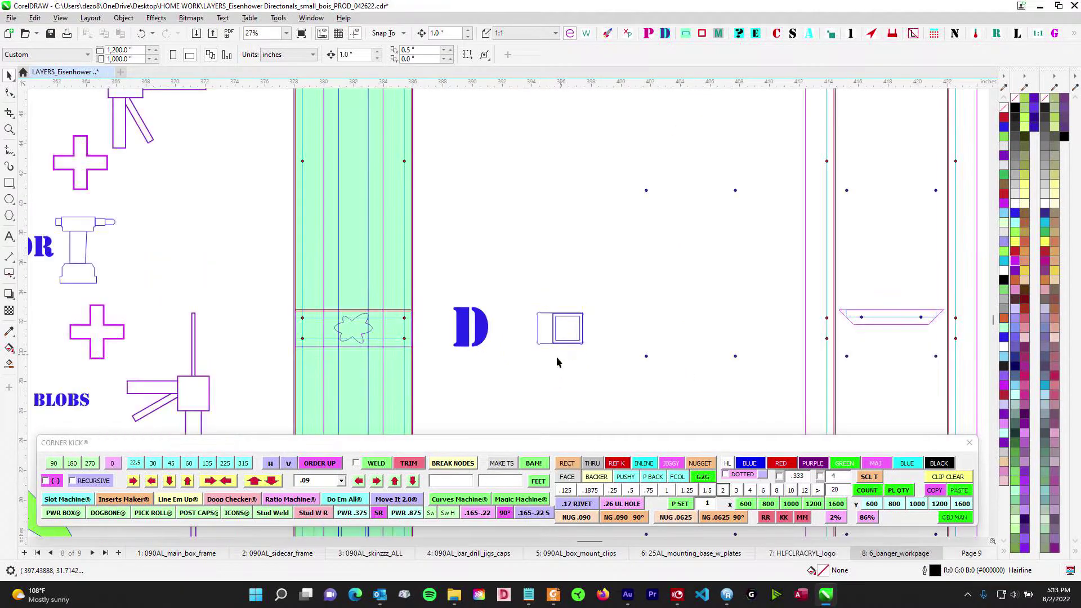
scroll(658, 241, down, 2)
scroll(665, 232, up, 4)
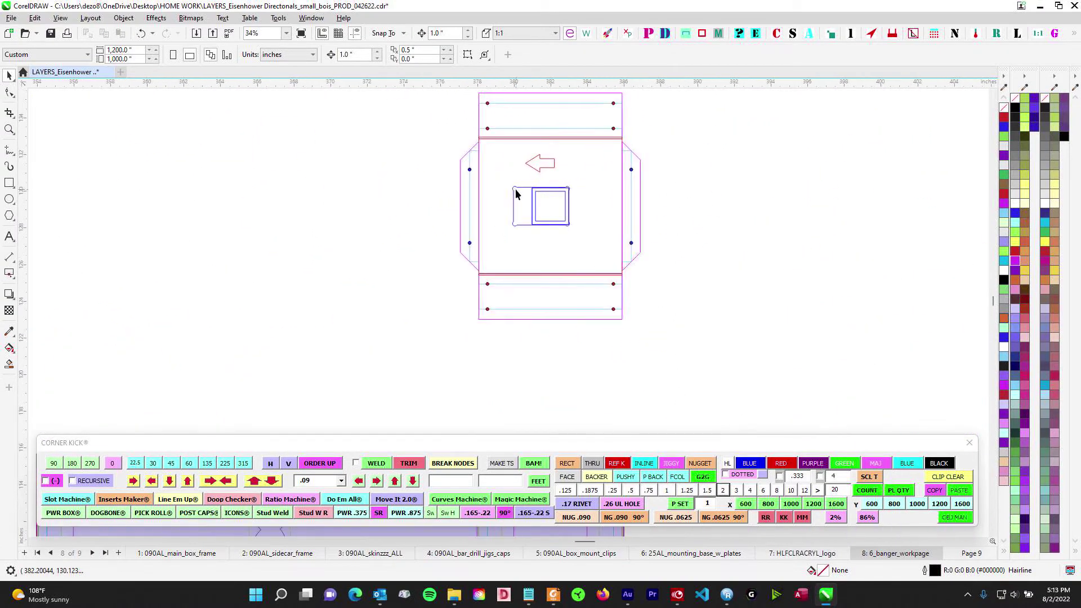
scroll(545, 355, up, 2)
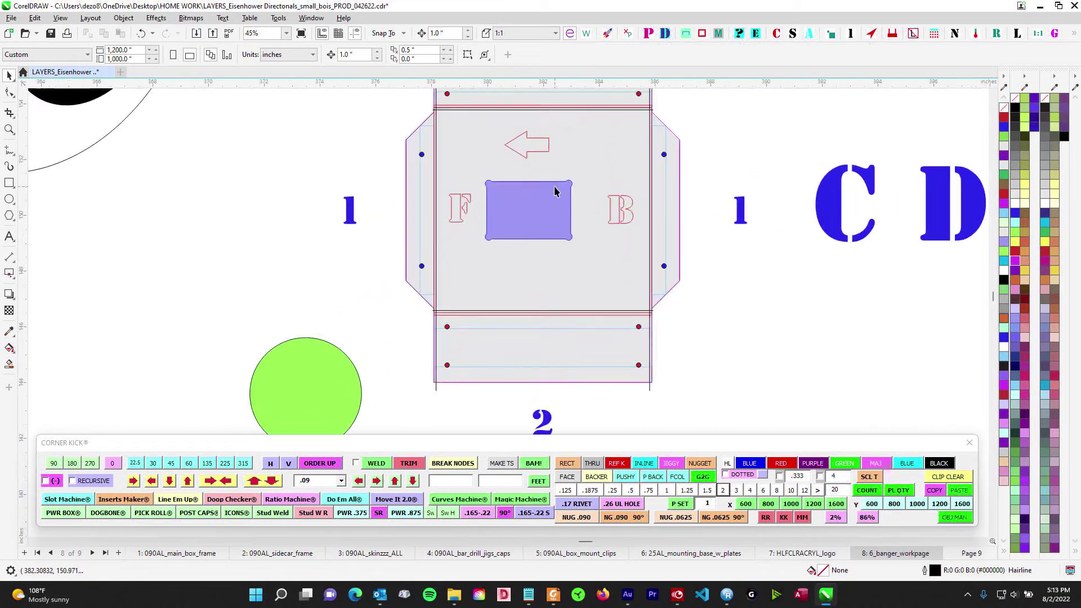
Examine the rectangular cutout in the C D divider, then the upper part of the side view with the lifting hook.
scroll(526, 209, up, 1)
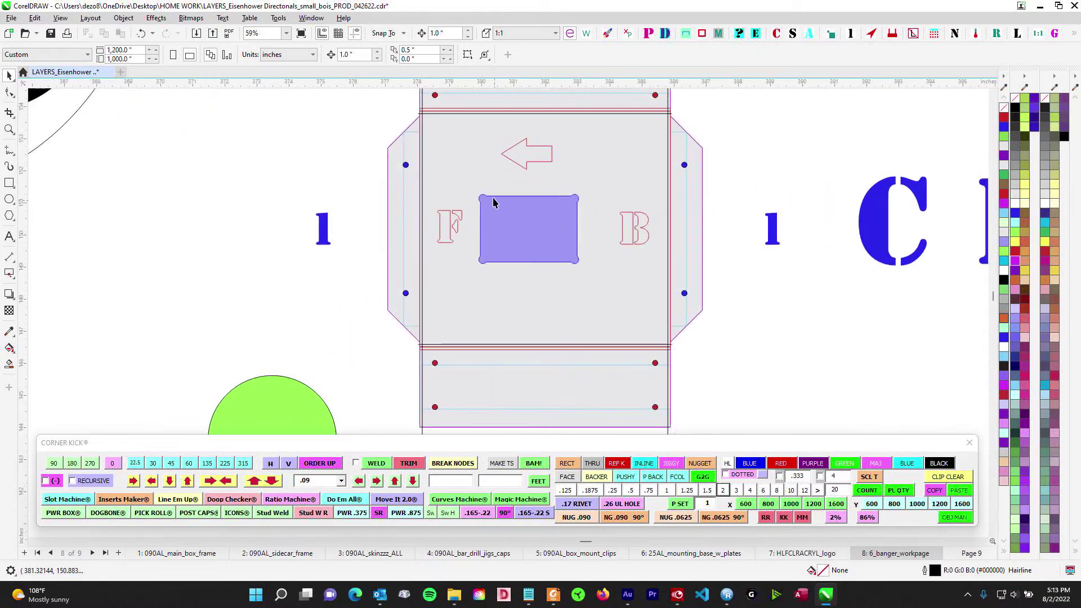
scroll(546, 246, down, 9)
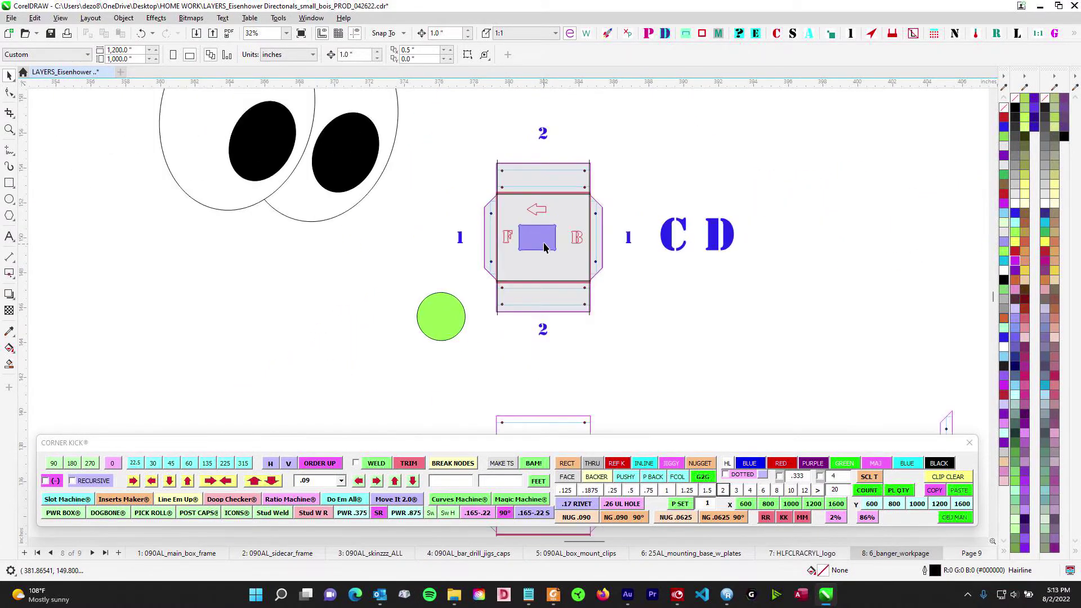
drag(606, 332, 763, 92)
drag(519, 293, 755, 181)
drag(405, 116, 434, 259)
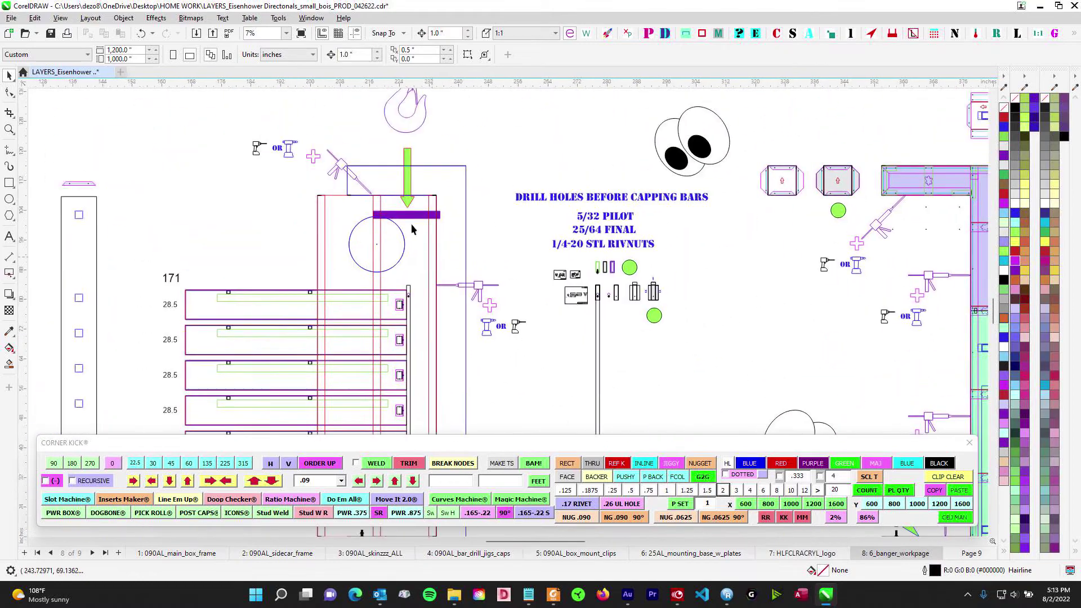
scroll(403, 202, up, 1)
scroll(476, 262, down, 1)
Examine the small square opening in the sidecar frame just above the base with the existing J-bolts.
drag(524, 344, 476, 160)
mouse_move(816, 309)
mouse_down()
mouse_move(366, 242)
mouse_move(277, 245)
mouse_up()
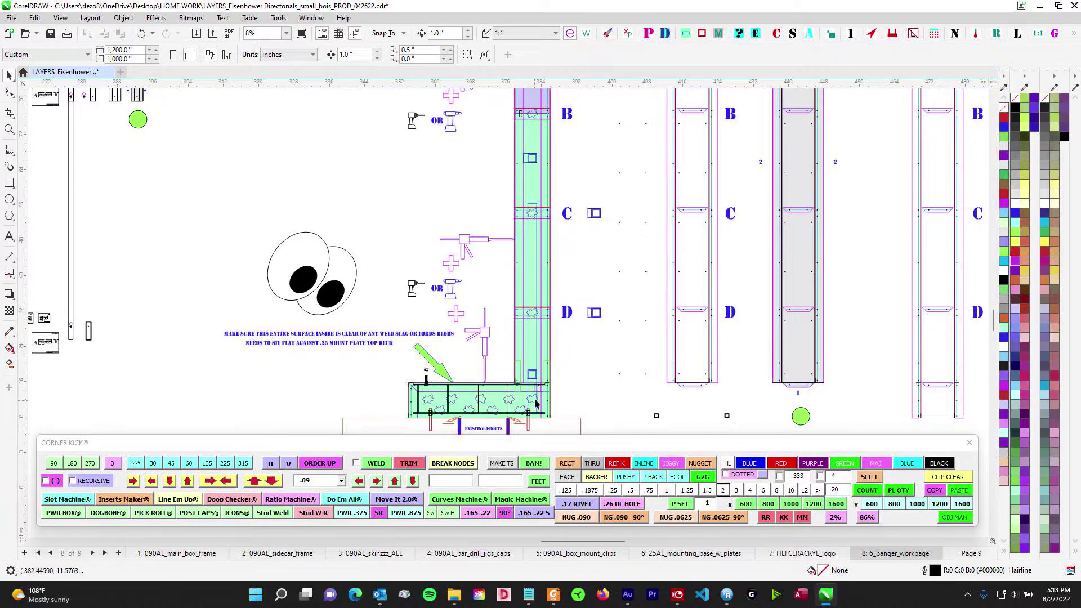
scroll(535, 380, up, 4)
drag(533, 376, 606, 239)
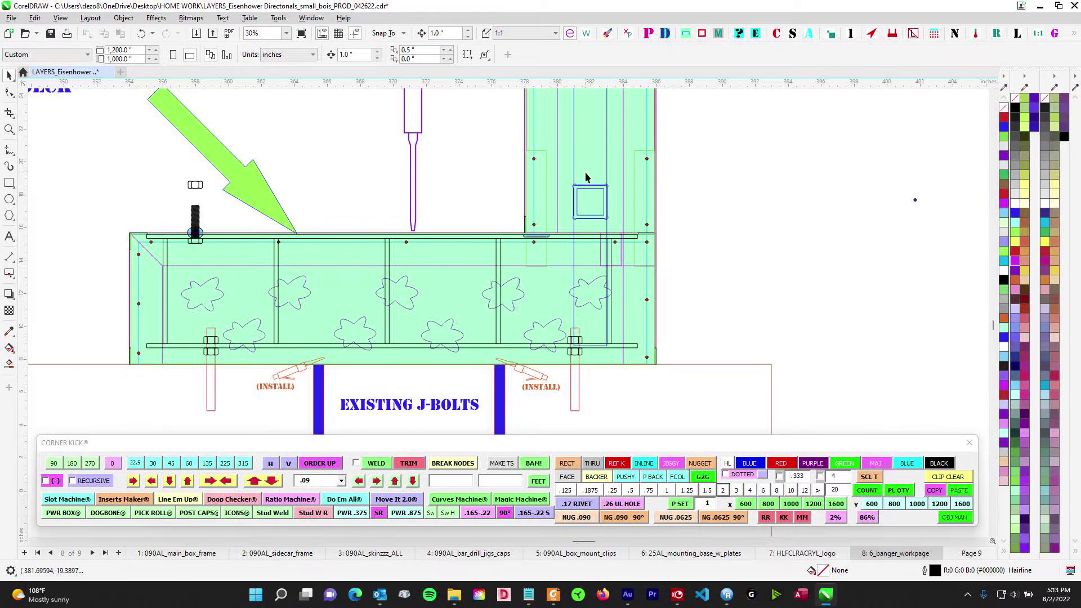
scroll(598, 198, up, 2)
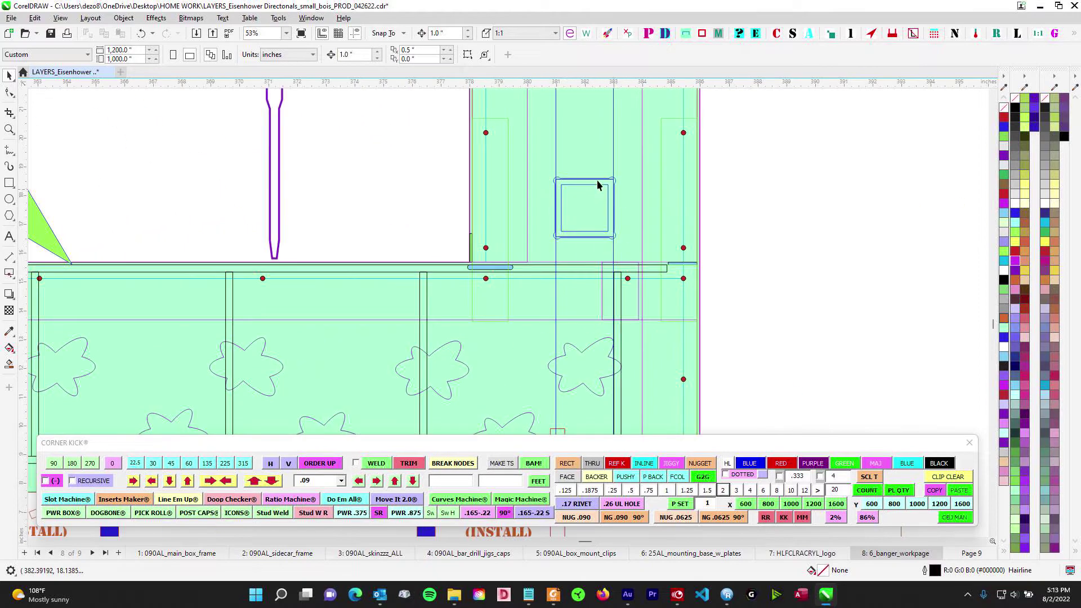
scroll(623, 180, down, 5)
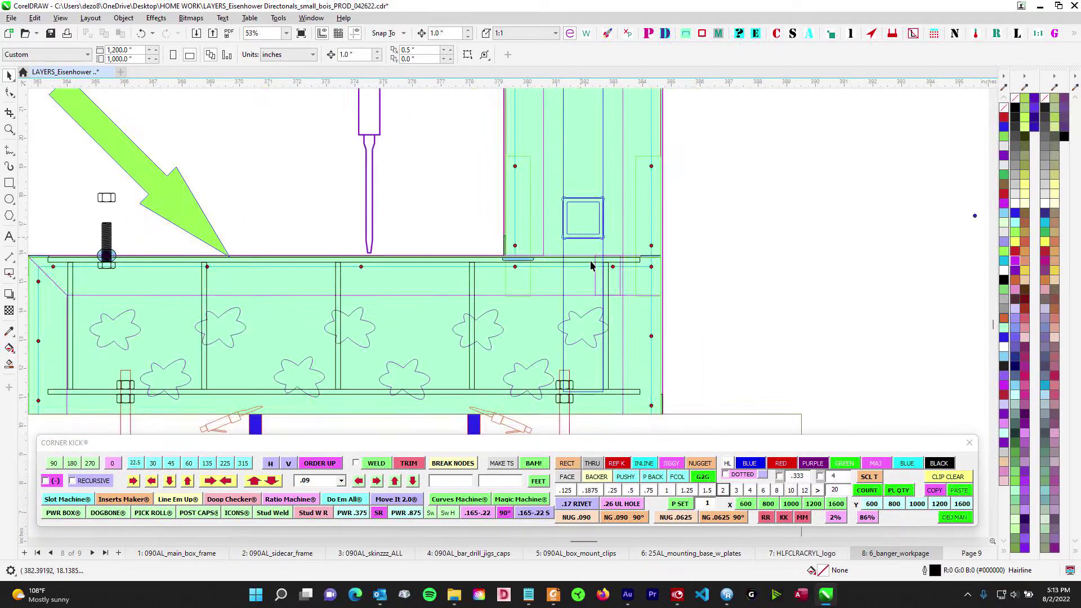
scroll(584, 204, up, 2)
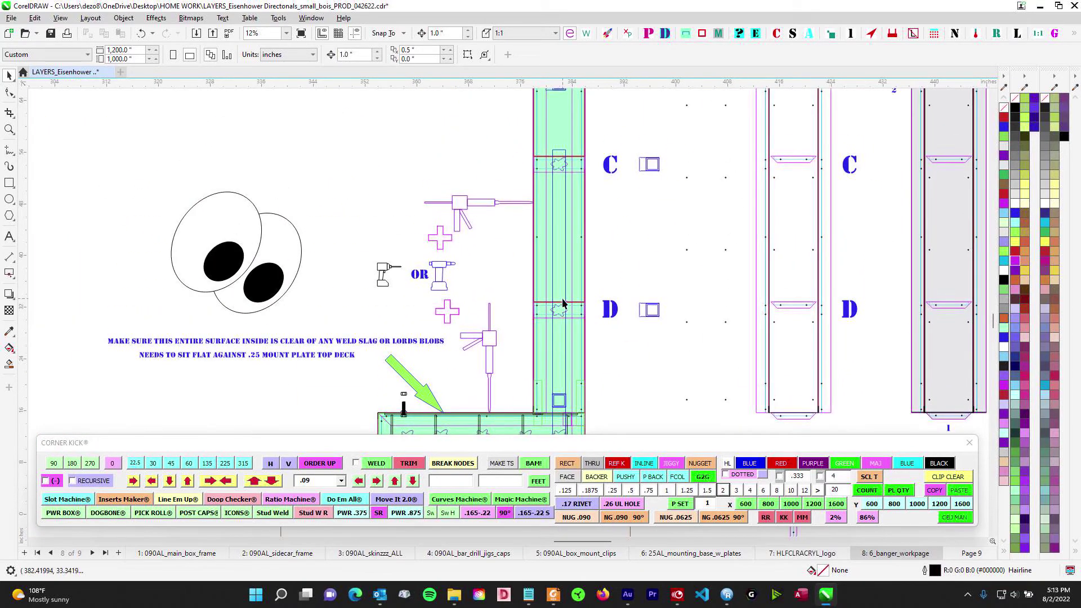
Compare the opening symbol beside joint C with the cutout in the folded C D divider above the frame.
scroll(651, 164, up, 3)
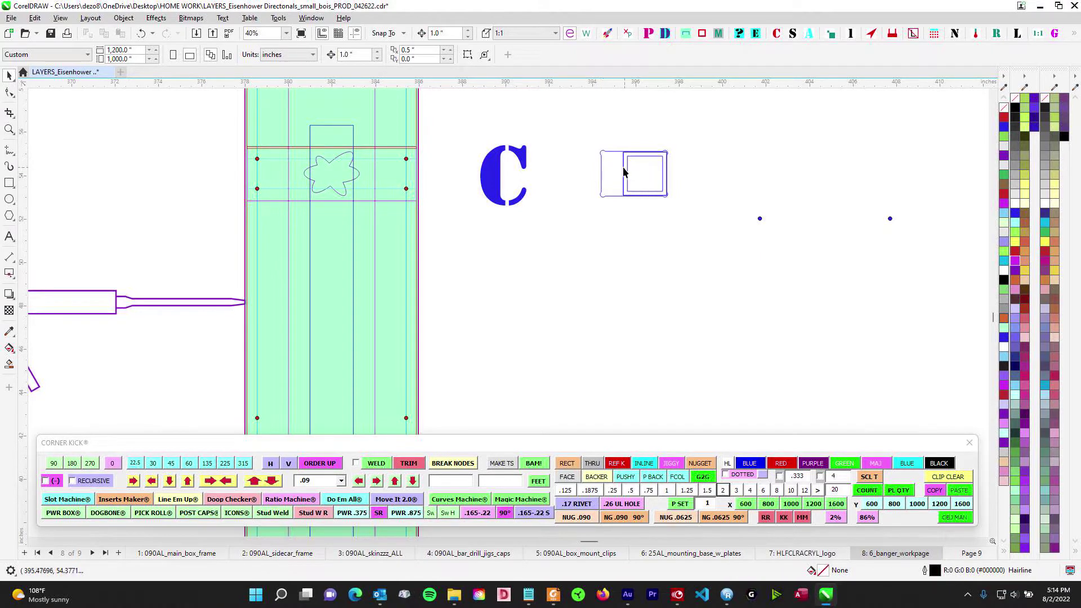
scroll(625, 242, down, 3)
mouse_move(555, 170)
mouse_down()
mouse_move(567, 230)
mouse_move(558, 334)
mouse_up()
drag(580, 192, 570, 355)
drag(611, 169, 584, 328)
scroll(529, 173, up, 4)
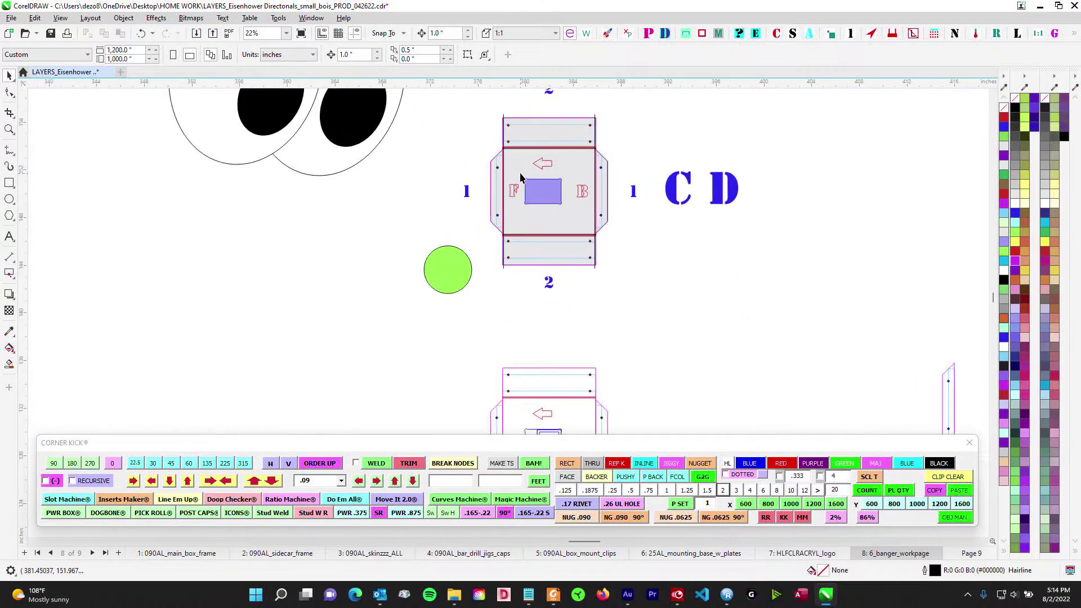
Check the A B divider part against joints A and B on the sidecar frame.
scroll(535, 181, down, 4)
scroll(549, 214, up, 5)
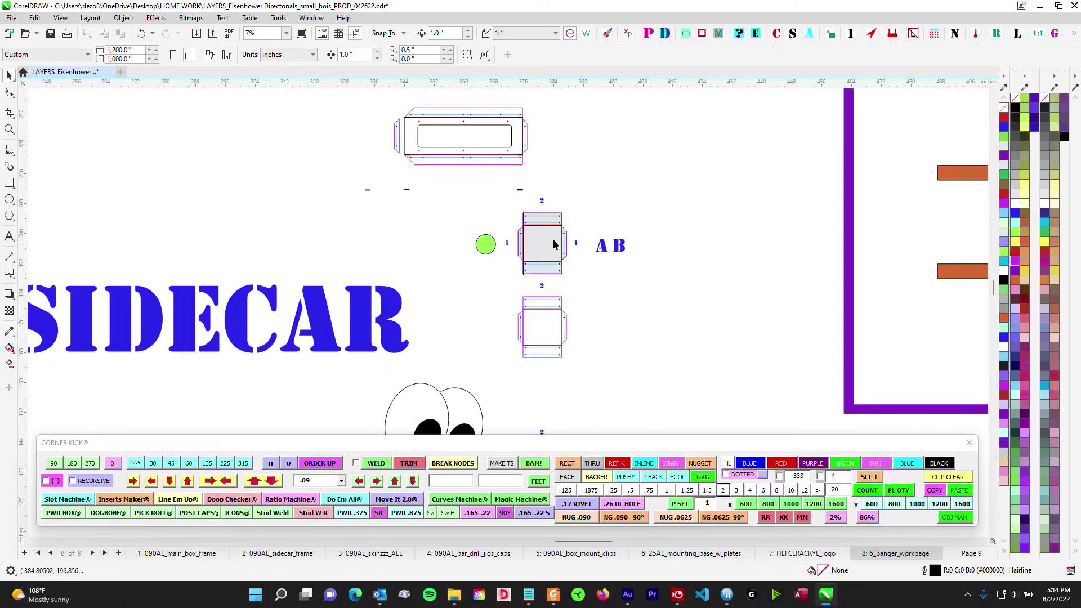
scroll(582, 258, down, 4)
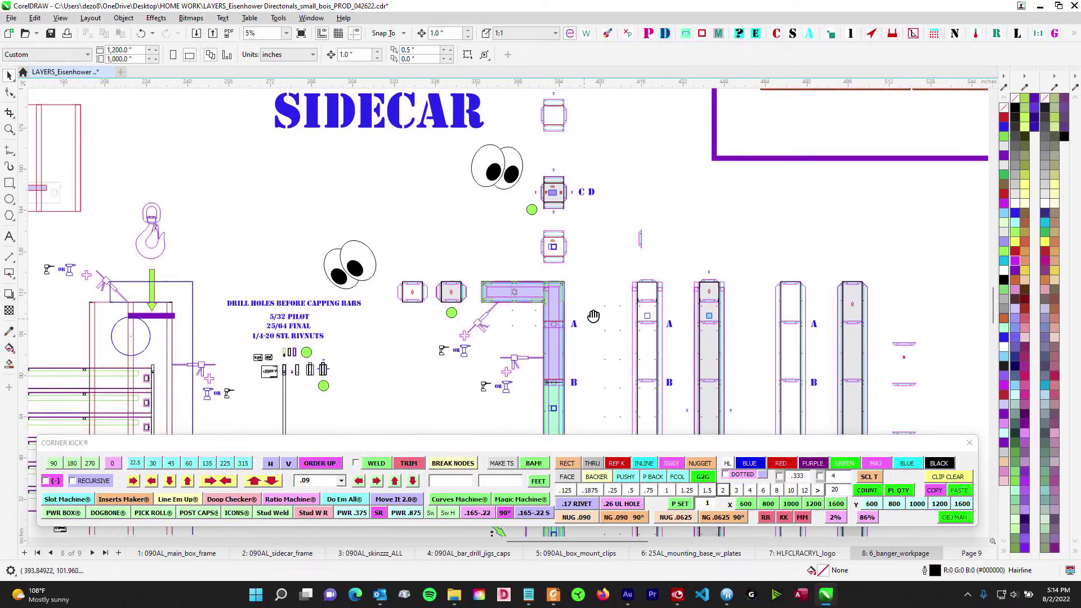
scroll(570, 290, up, 3)
drag(509, 101, 535, 182)
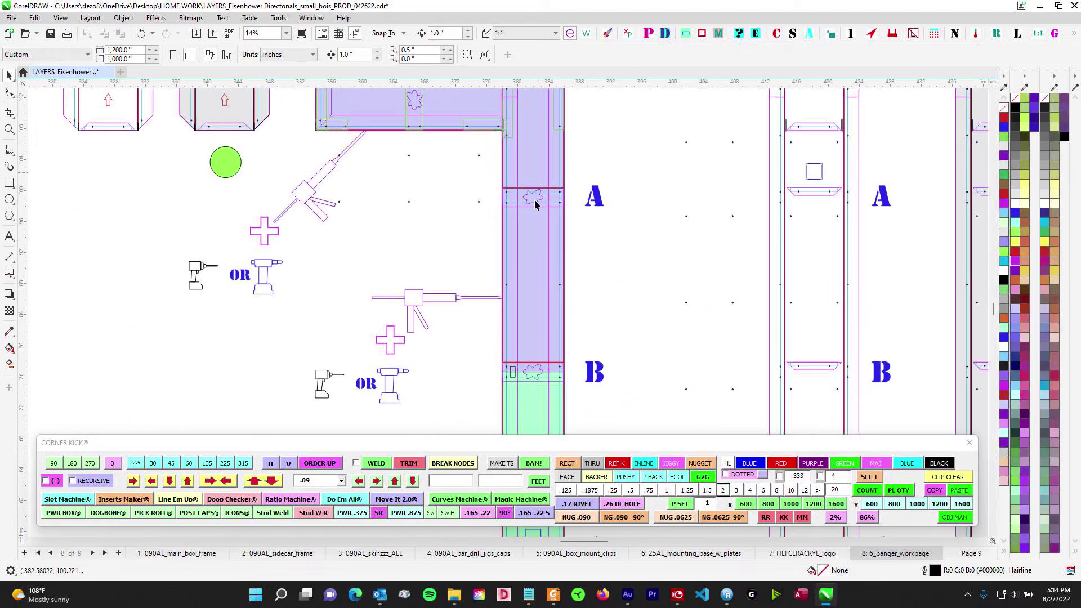
Inspect the C D divider again, including its direction arrow, F and B marks and cutout.
scroll(535, 183, down, 2)
scroll(550, 265, up, 5)
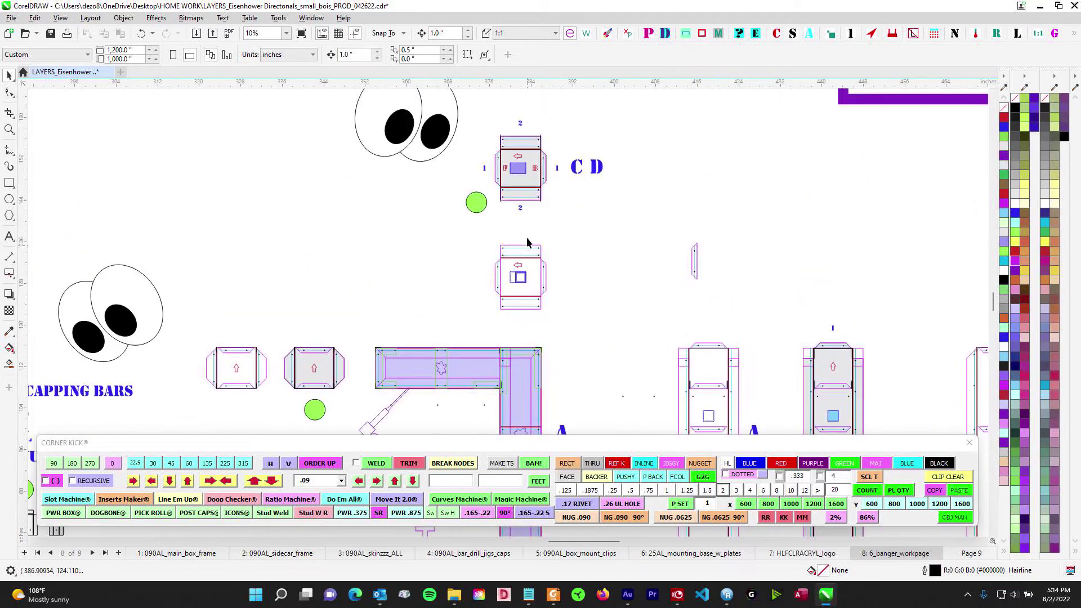
scroll(528, 219, up, 4)
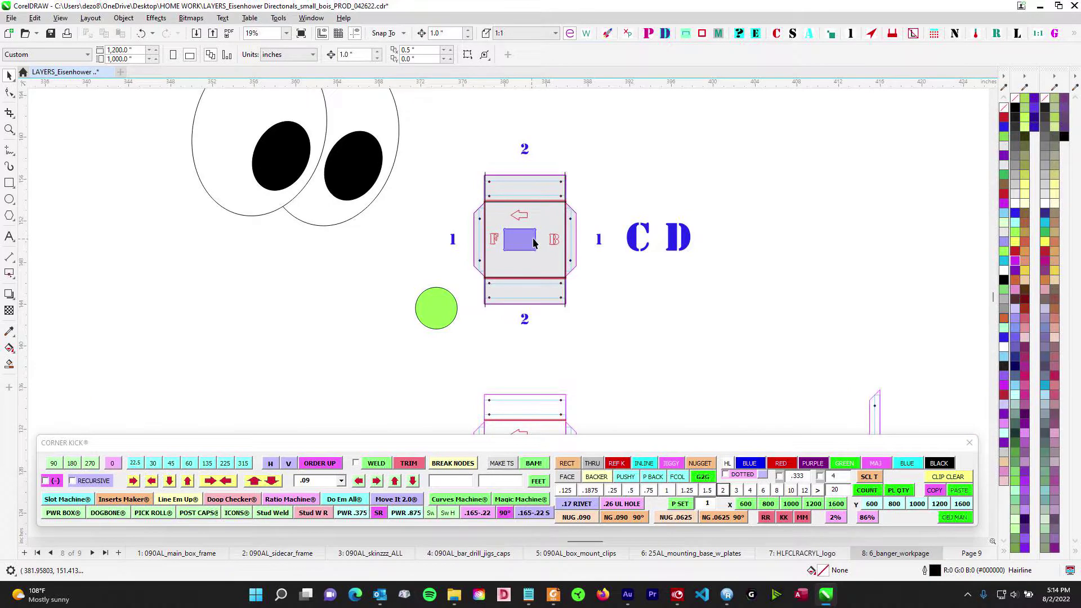
scroll(532, 242, up, 2)
scroll(547, 244, down, 2)
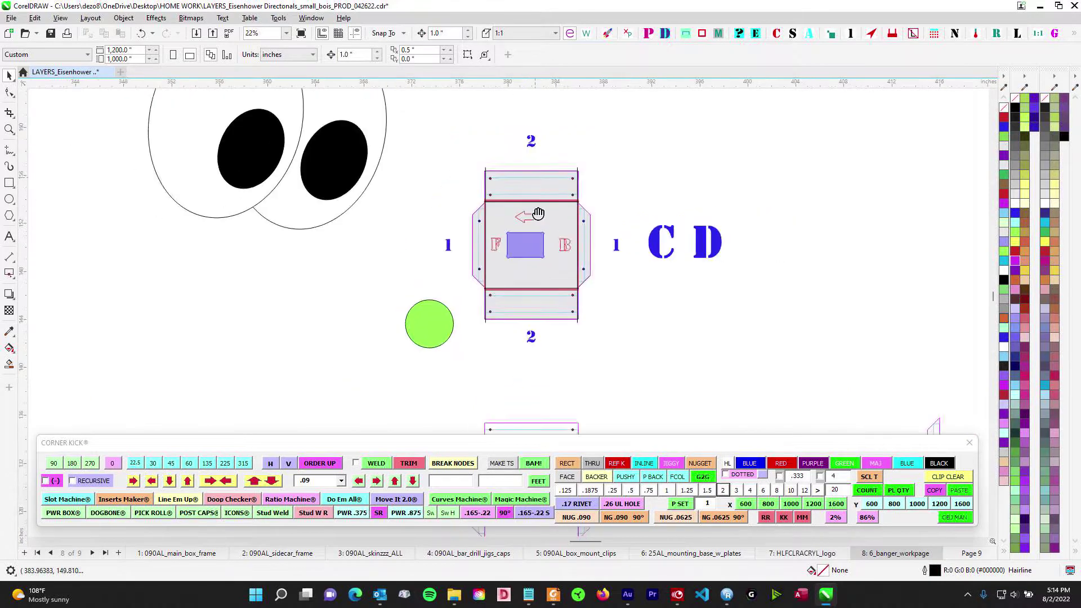
Compare the A B divider with the C D divider to see how the two parts differ.
drag(535, 179, 519, 405)
scroll(540, 255, down, 6)
drag(590, 302, 606, 246)
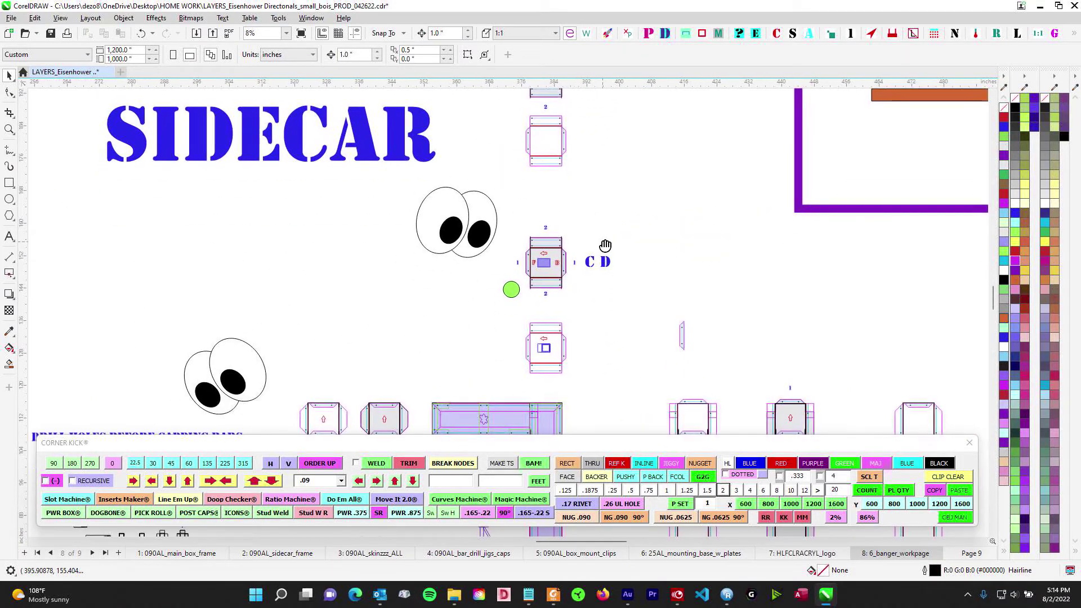
drag(579, 319, 563, 210)
drag(576, 146, 563, 397)
scroll(560, 338, down, 2)
scroll(545, 231, up, 4)
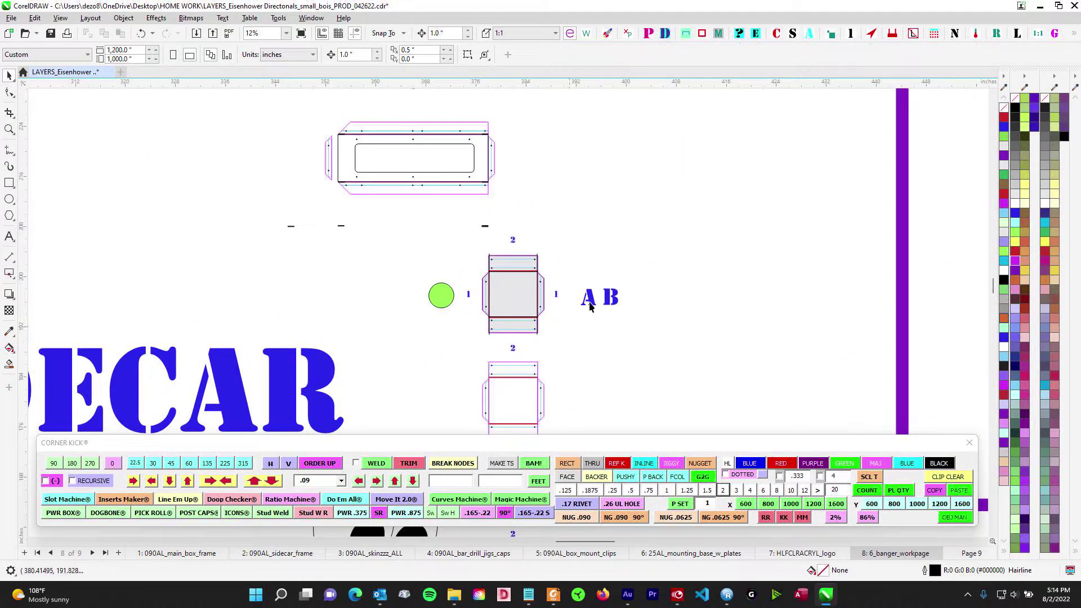
scroll(559, 298, down, 1)
scroll(550, 279, up, 3)
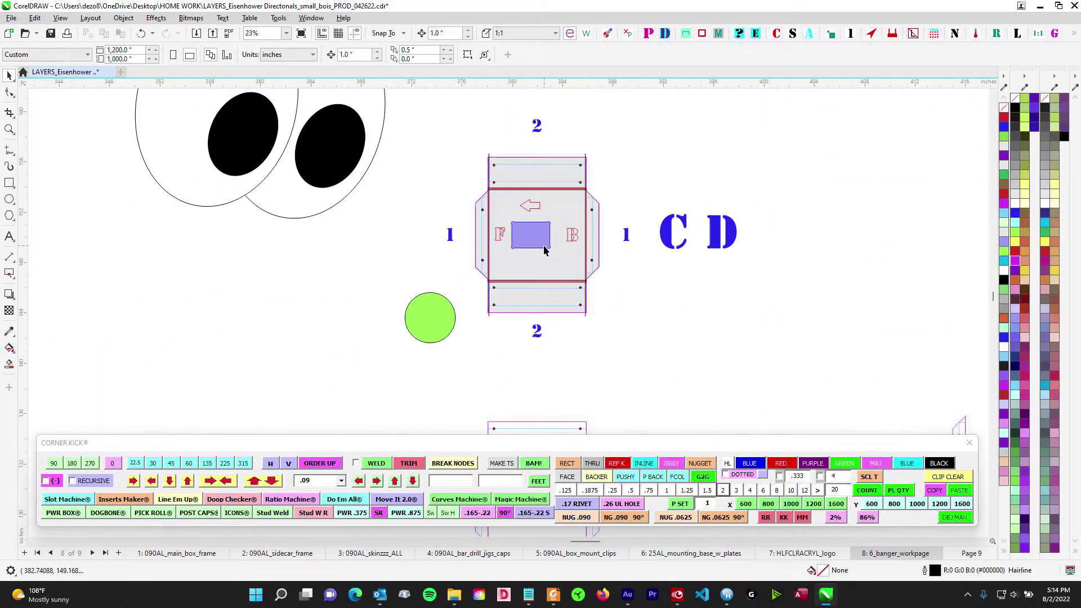
scroll(566, 271, down, 2)
Review the whole sidecar frame from its top arm through joints A to D to the base.
scroll(608, 293, down, 3)
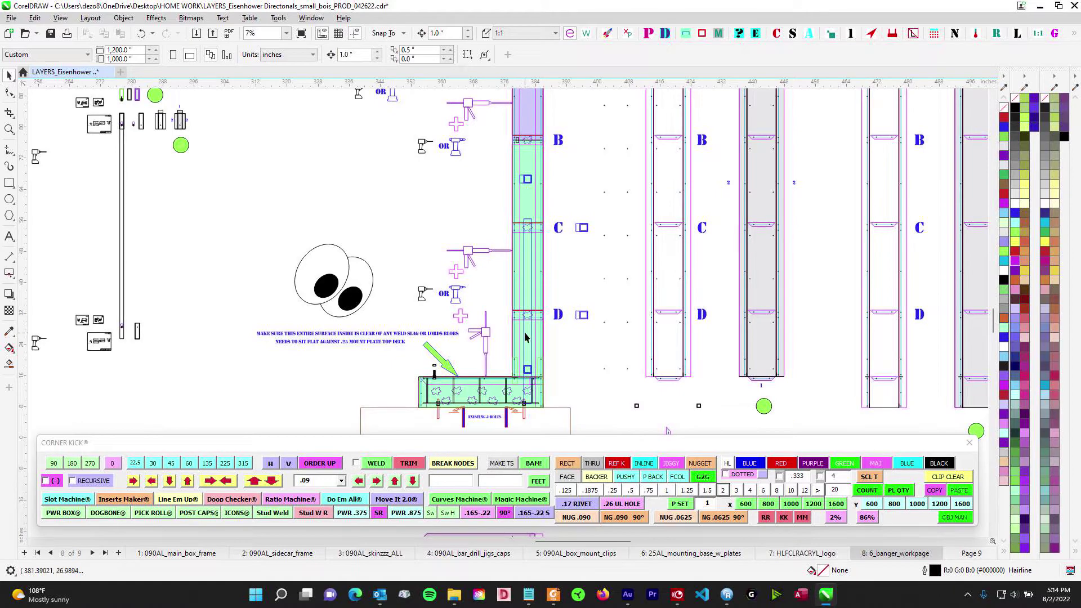
scroll(529, 326, down, 3)
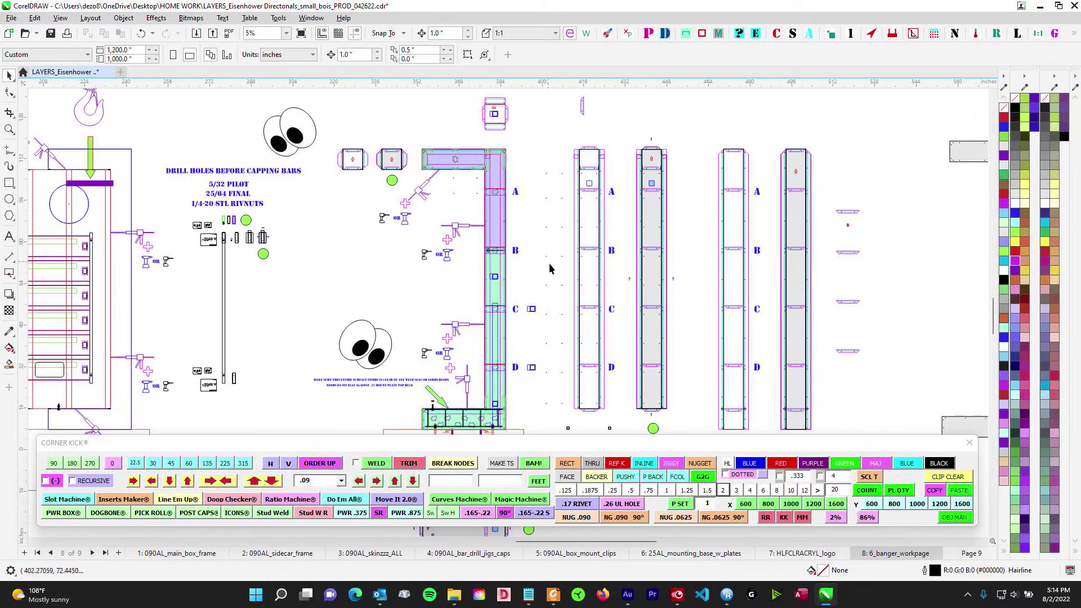
scroll(546, 263, up, 2)
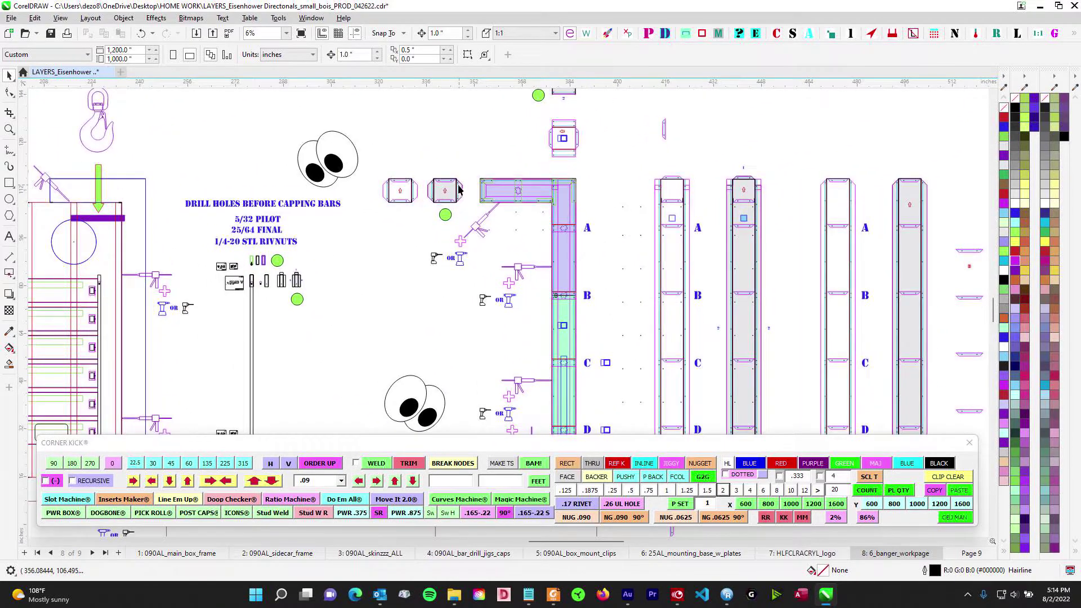
scroll(461, 185, up, 1)
scroll(479, 176, down, 1)
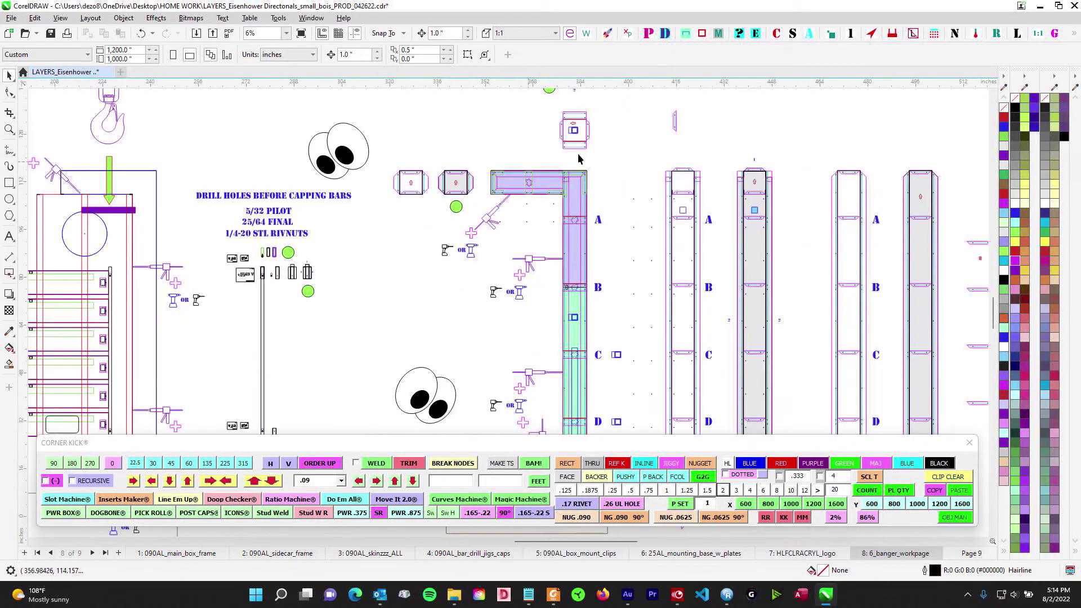
drag(619, 366, 557, 167)
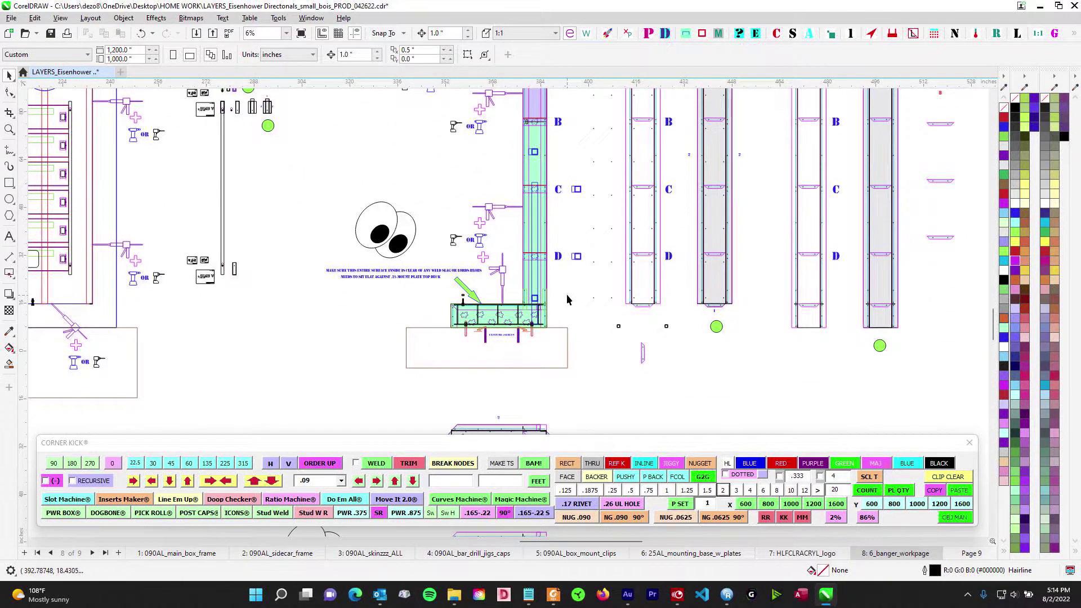
scroll(569, 298, up, 3)
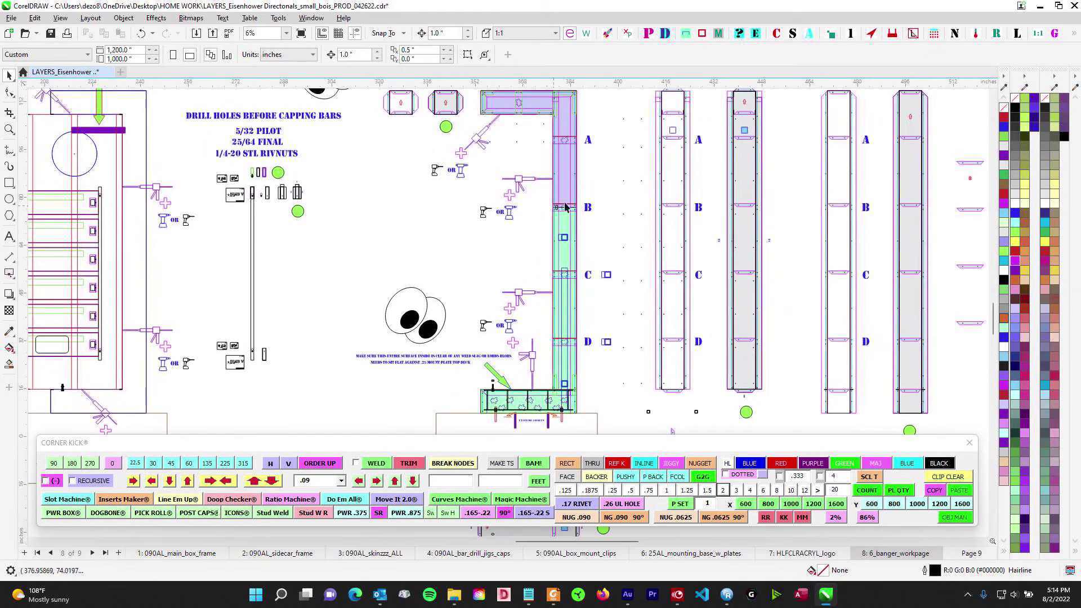
Compare the MAIN cabinet frame and its side panels with the bladed side view and the sidecar frame.
scroll(293, 333, down, 1)
drag(296, 334, 995, 358)
drag(602, 201, 769, 221)
drag(645, 246, 549, 247)
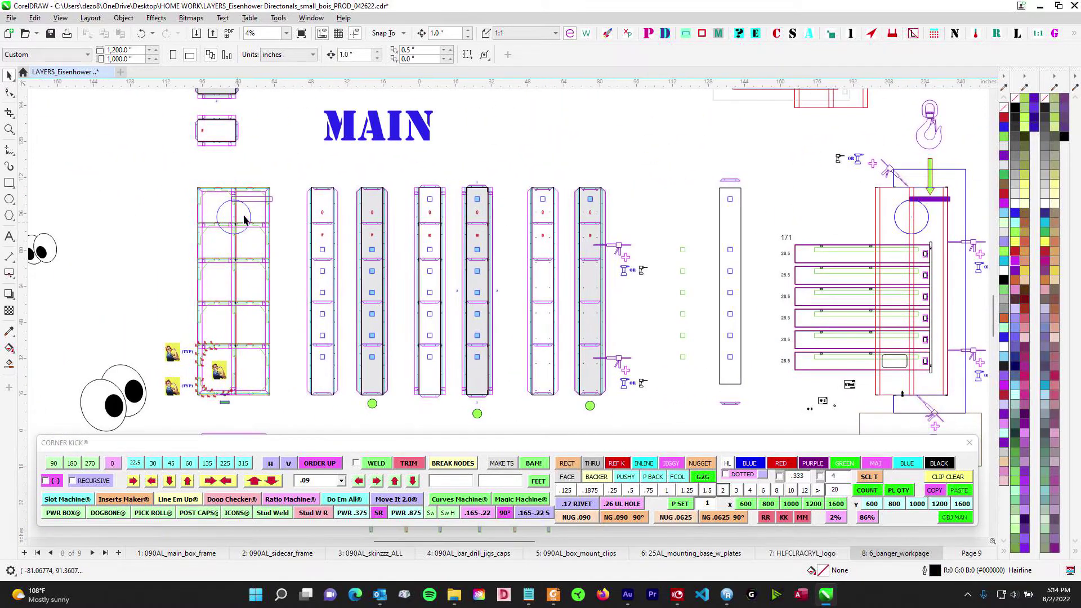
drag(709, 245, 341, 196)
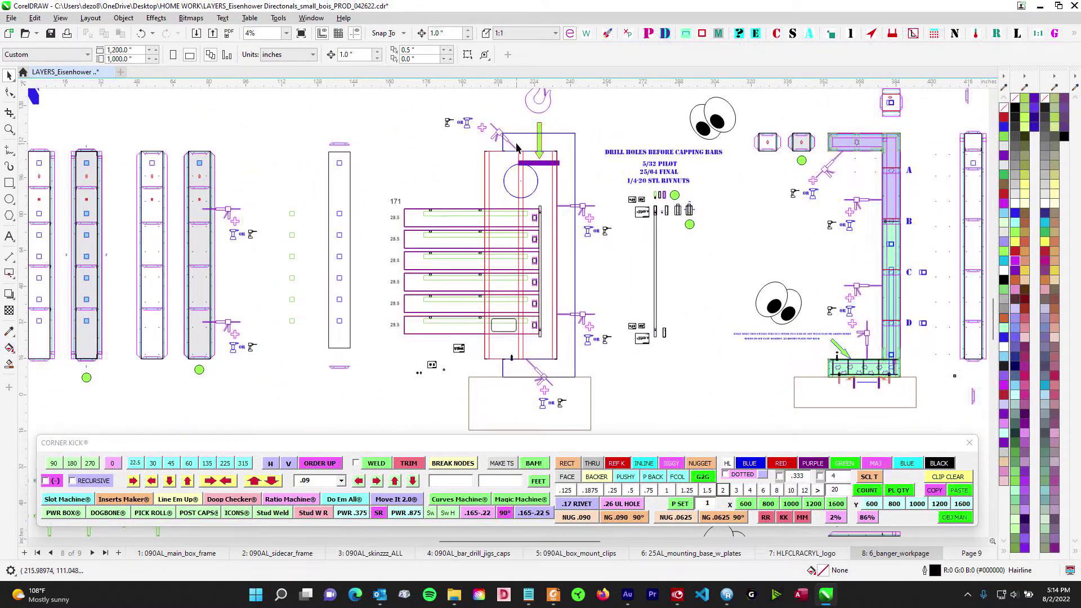
drag(878, 158, 675, 237)
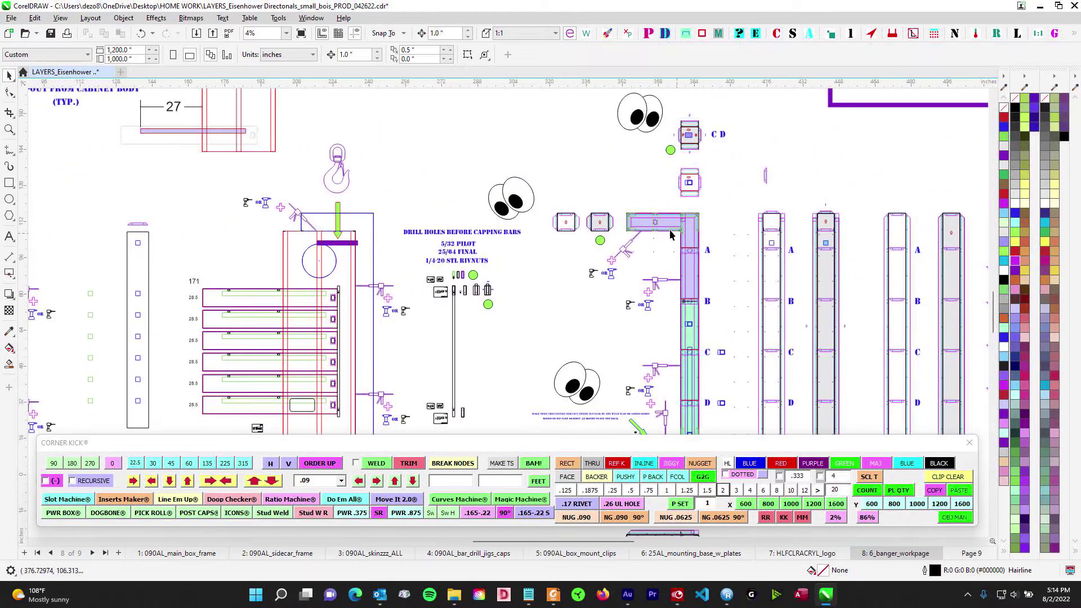
Inspect the sidecar's top arm corner and follow the frame down to the base.
scroll(651, 228, up, 6)
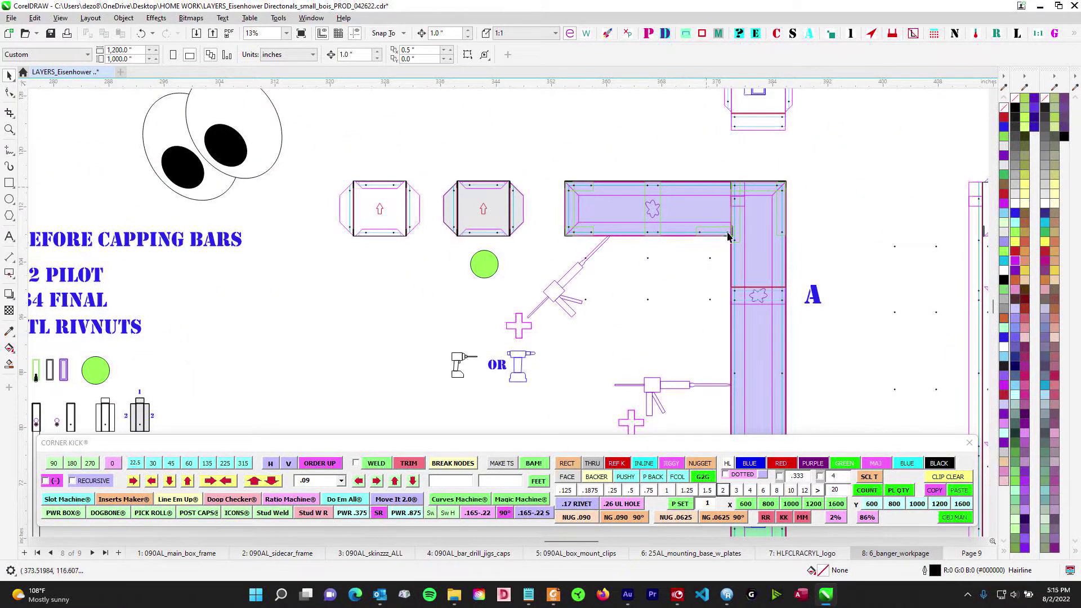
scroll(762, 349, down, 2)
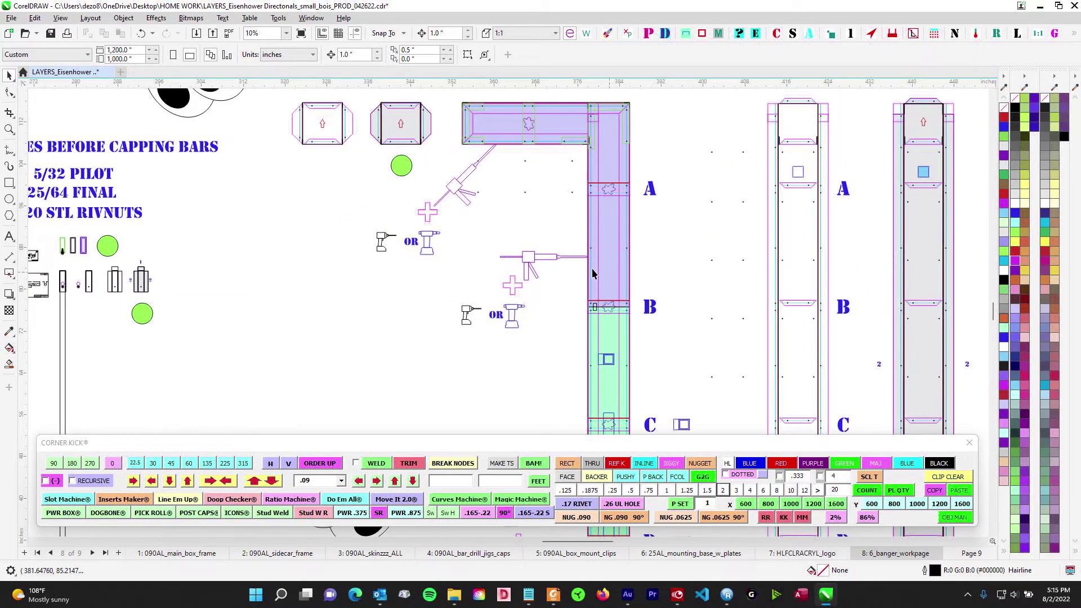
scroll(608, 277, left, 3)
scroll(664, 176, down, 2)
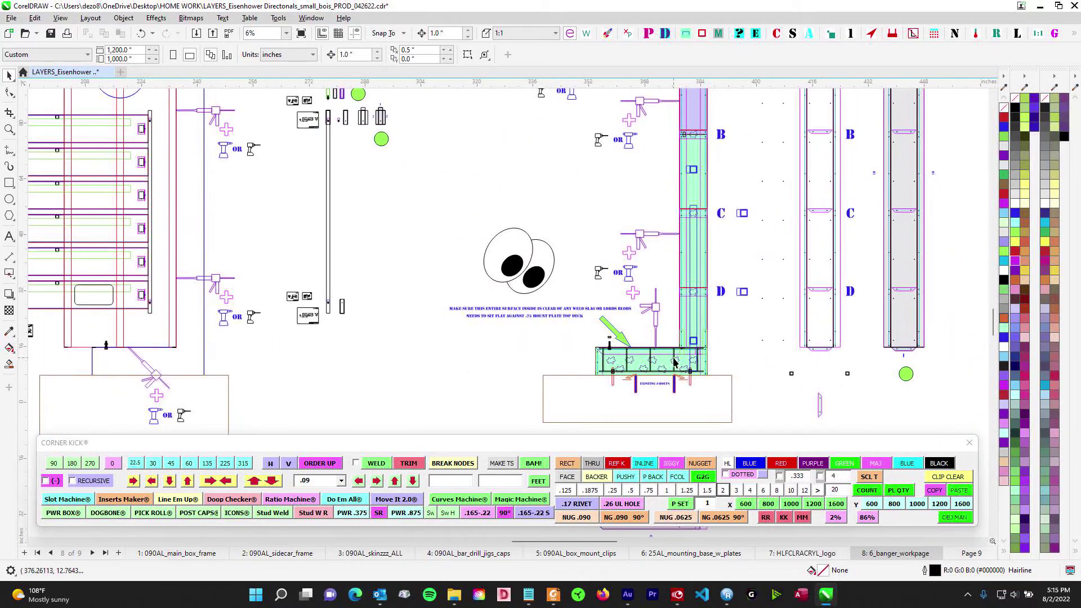
scroll(675, 363, right, 3)
scroll(675, 363, down, 1)
Examine the sidecar base with its weld slag note and existing J-bolts, and the flat base parts below it.
scroll(369, 206, up, 2)
drag(339, 149, 505, 295)
scroll(426, 271, down, 2)
scroll(394, 316, right, 2)
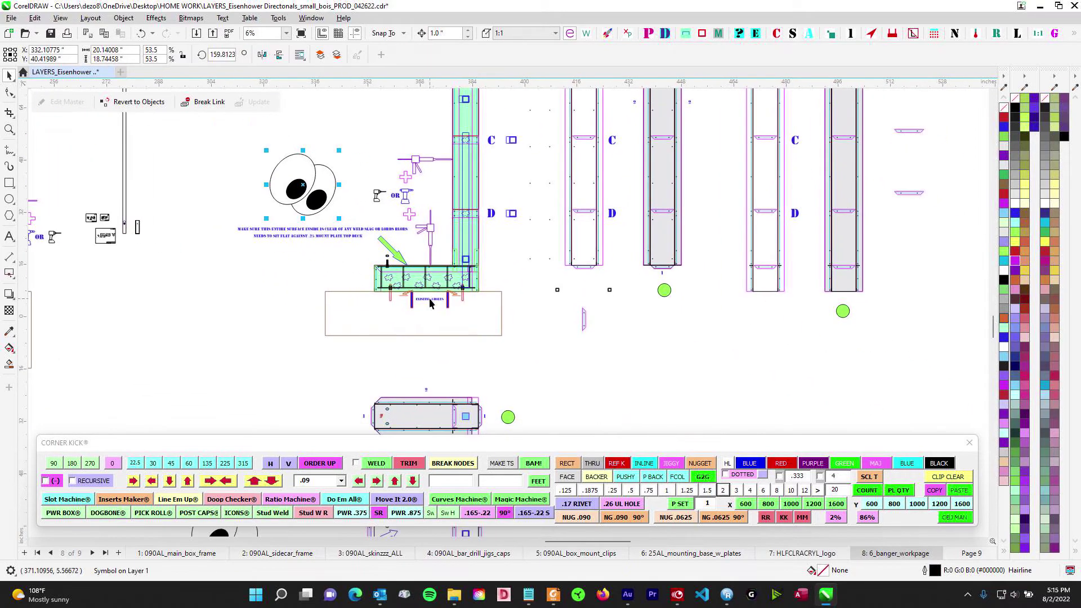
scroll(450, 315, up, 2)
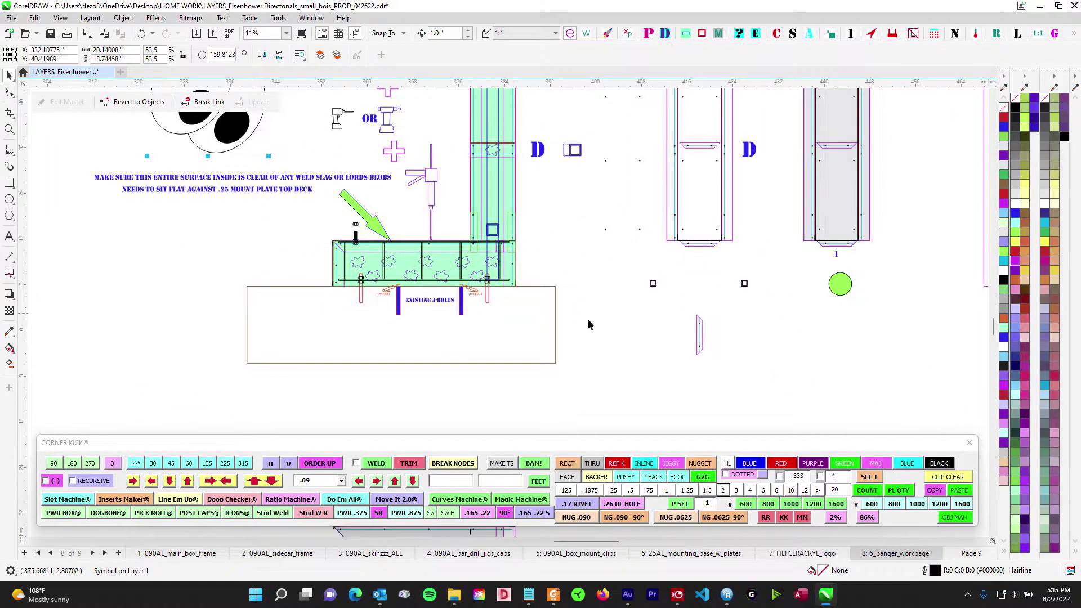
scroll(734, 289, left, 2)
scroll(734, 289, down, 2)
drag(769, 415, 598, 296)
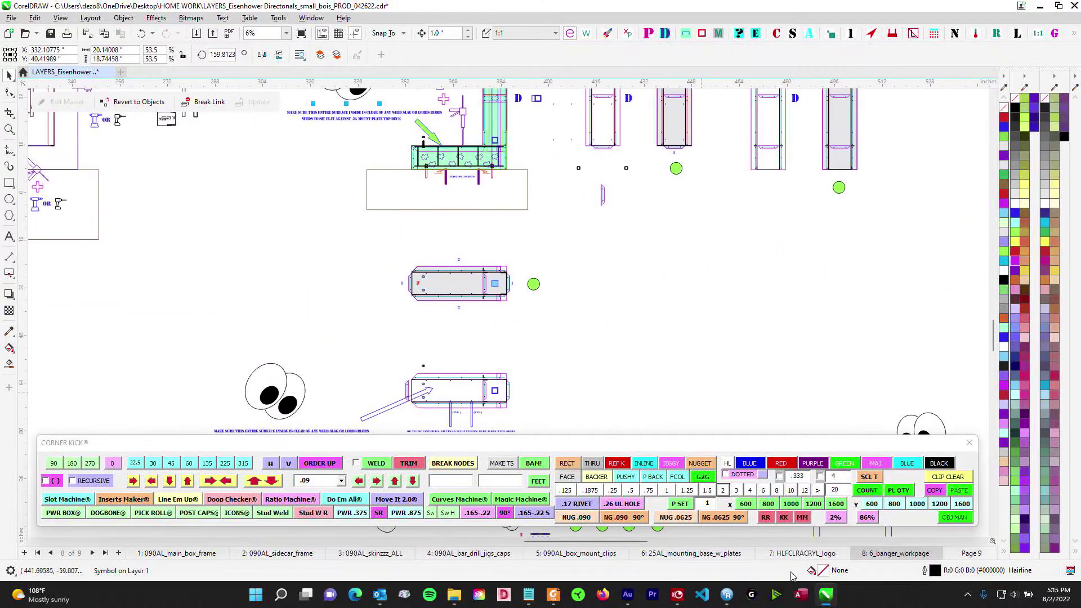
Switch to Foxit PDF Reader and compare the existing and new versions of the smallest directional sign in the reference PDF.
click(553, 594)
scroll(544, 561, up, 2)
scroll(663, 480, up, 2)
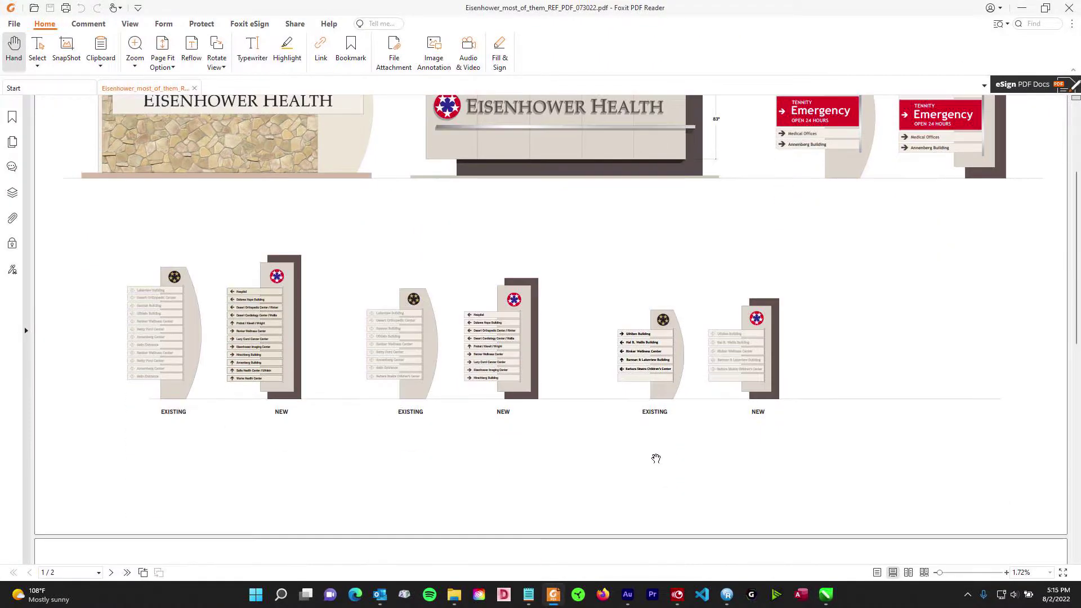
scroll(660, 403, up, 5)
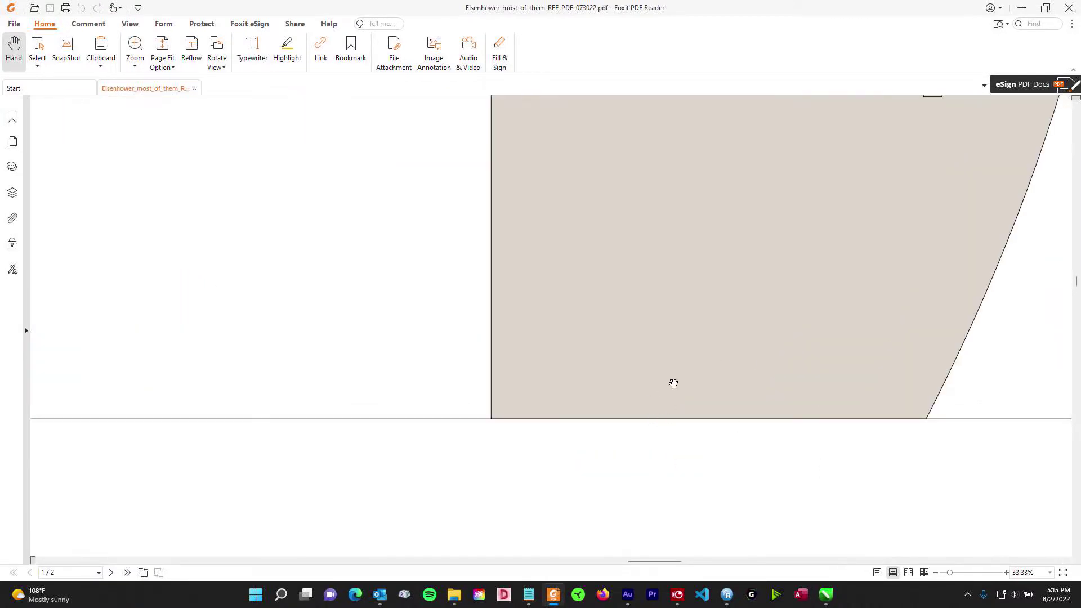
scroll(632, 321, down, 2)
scroll(634, 321, down, 4)
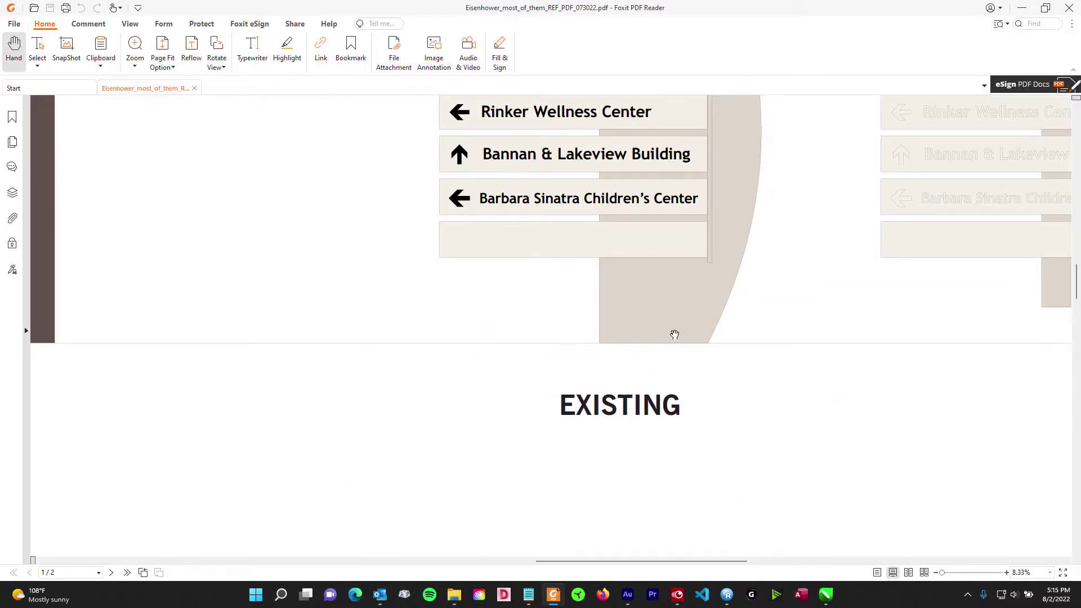
scroll(678, 340, down, 2)
scroll(676, 340, up, 4)
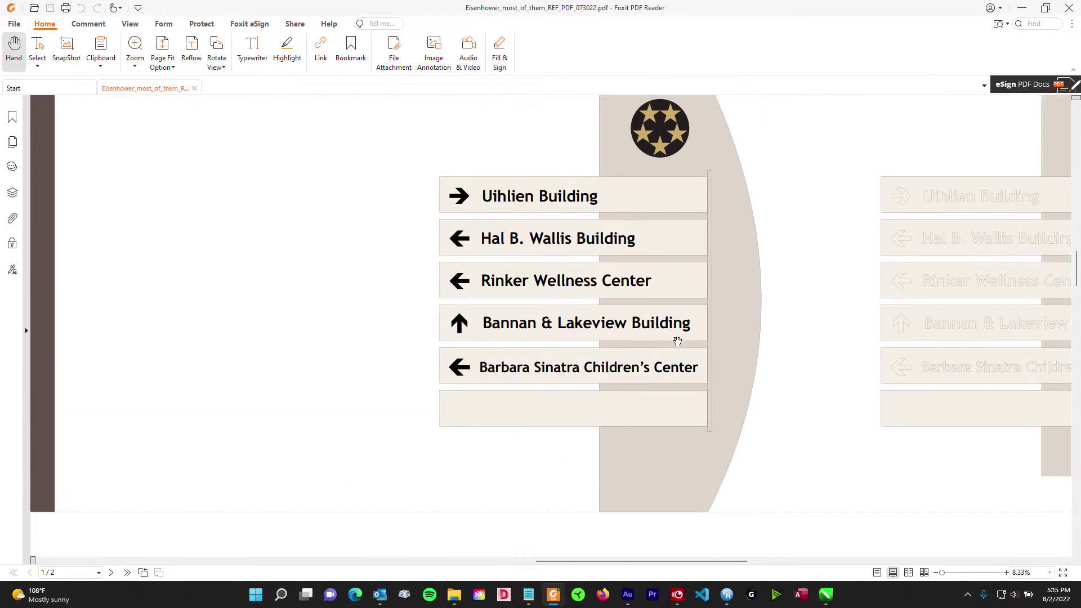
scroll(864, 258, down, 3)
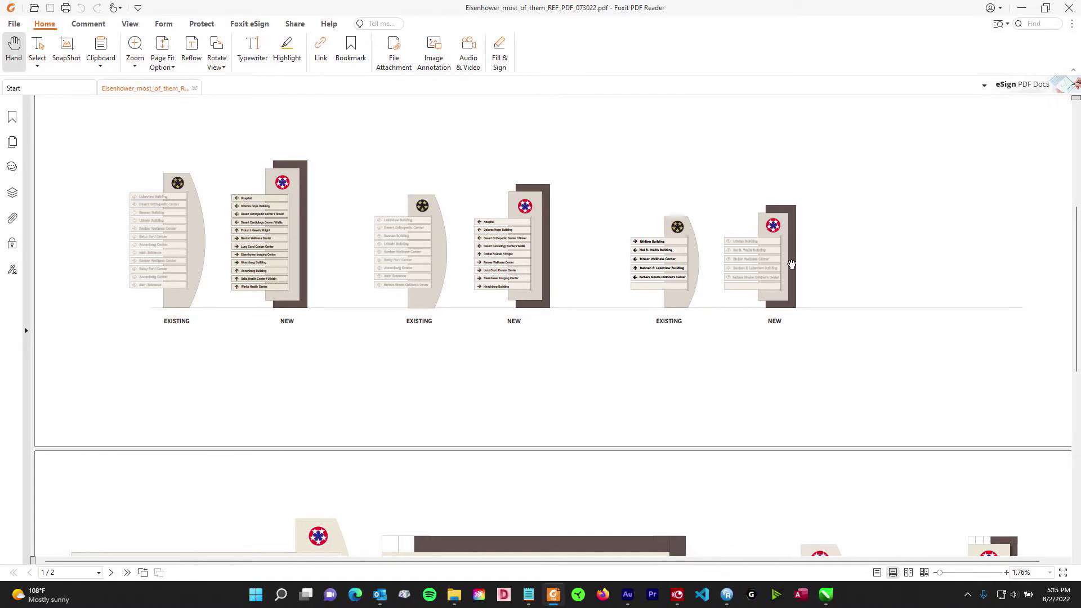
click(1019, 12)
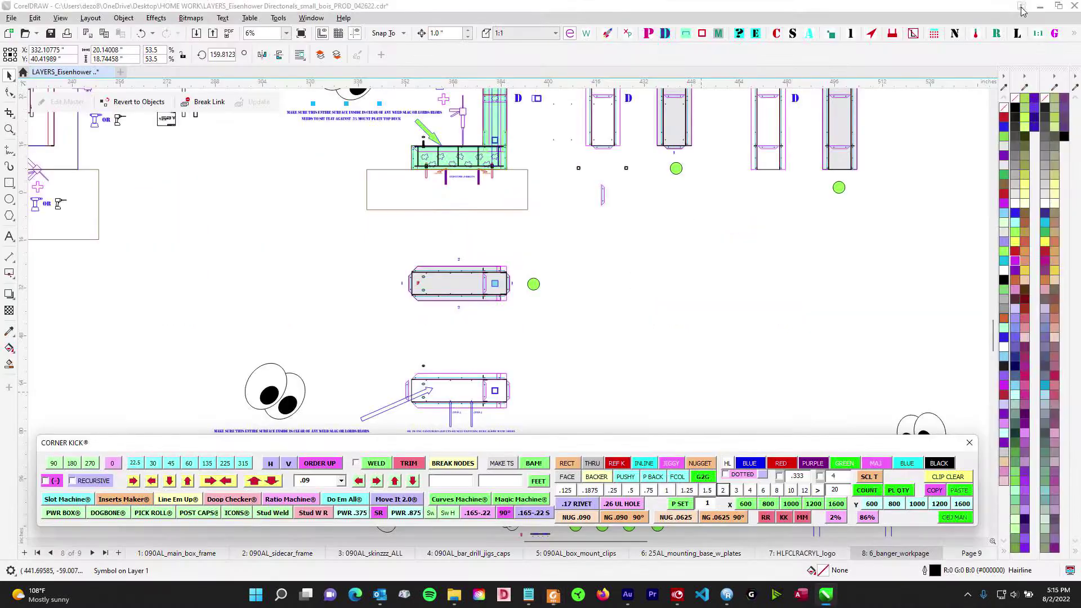
Switch to CorelDRAW and check the 28.5 and 171 labels beside the six blades in the main cabinet view.
scroll(582, 275, down, 1)
drag(583, 275, 732, 380)
drag(495, 316, 755, 360)
scroll(430, 180, up, 2)
scroll(430, 182, up, 1)
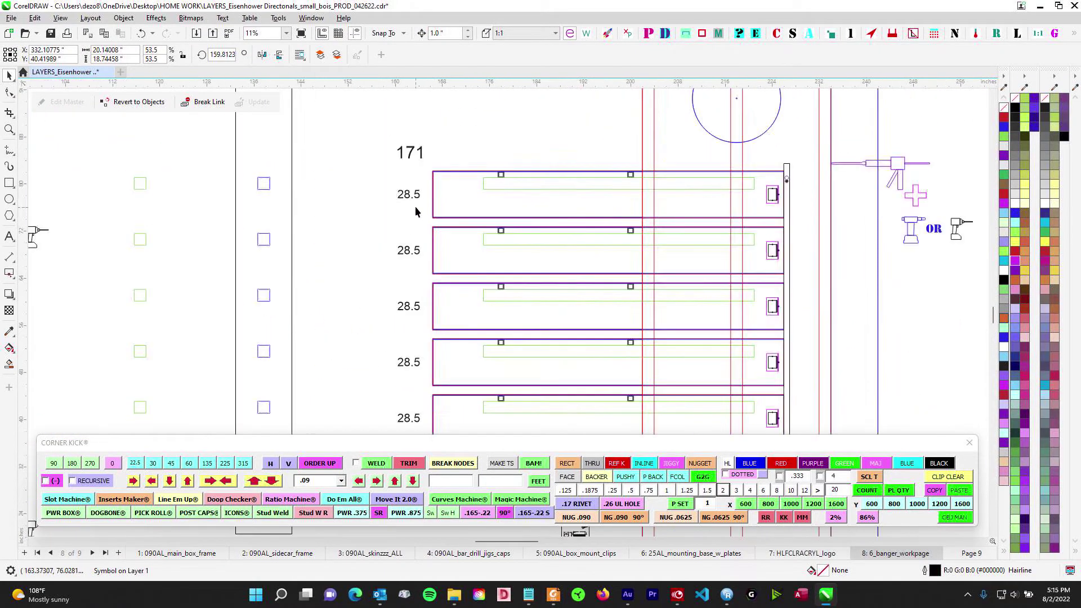
click(436, 211)
scroll(434, 189, up, 2)
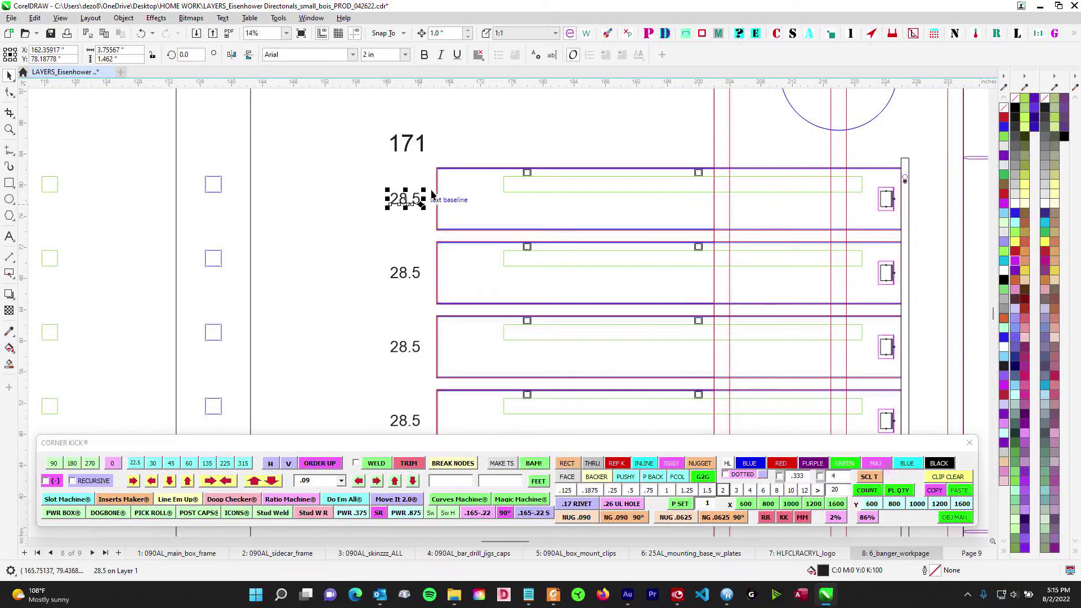
scroll(438, 183, down, 2)
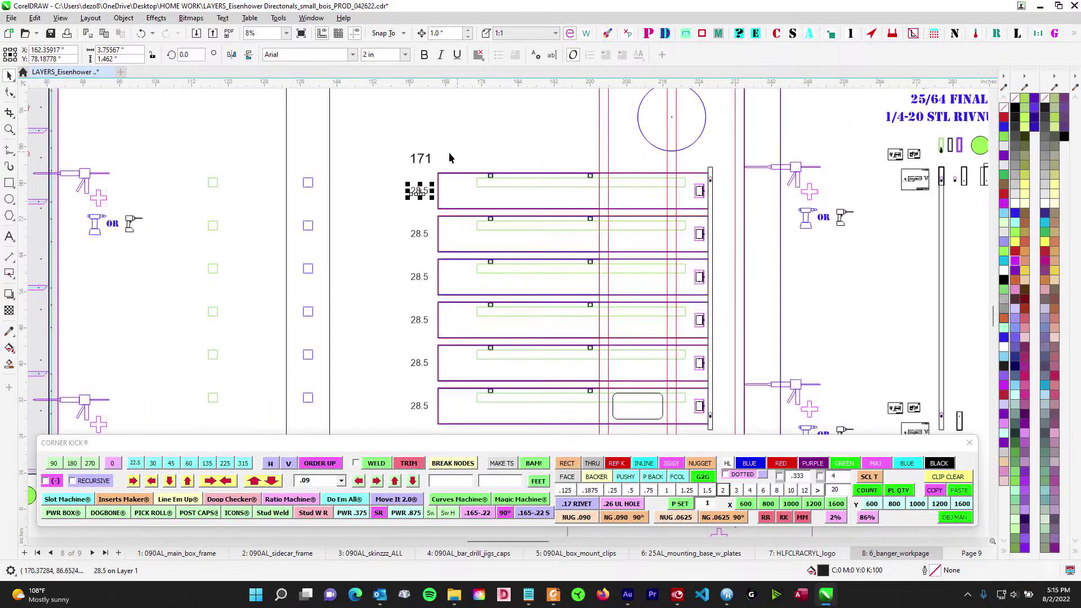
drag(454, 155, 417, 148)
click(397, 149)
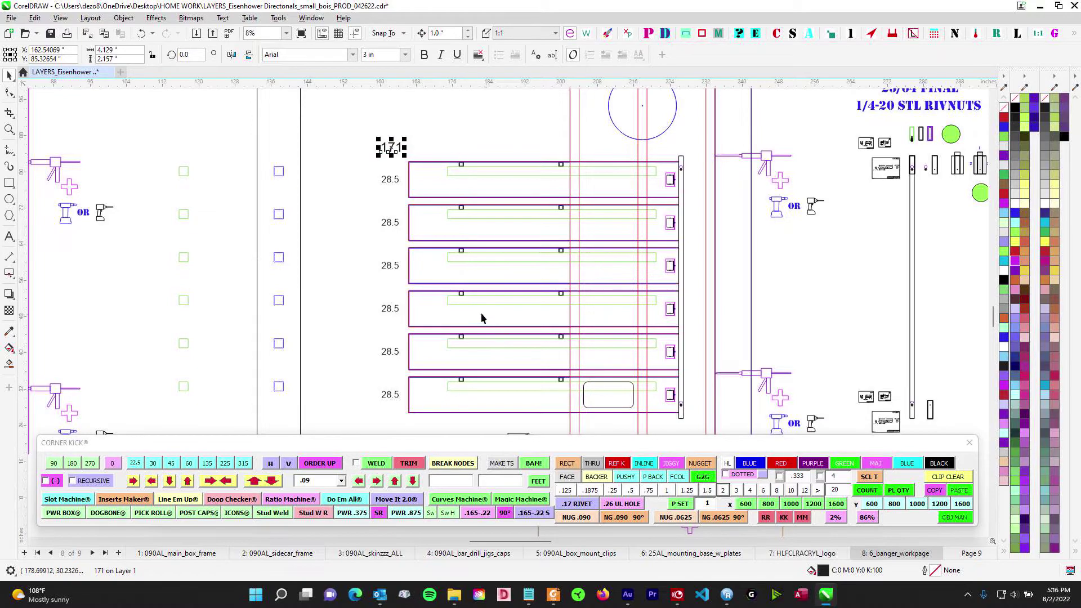
Examine the mounting base side view with its upright post, top deck note and weld marks.
scroll(475, 188, down, 2)
drag(730, 327, 516, 240)
drag(828, 206, 674, 162)
drag(714, 291, 654, 181)
scroll(670, 195, down, 4)
scroll(564, 174, right, 3)
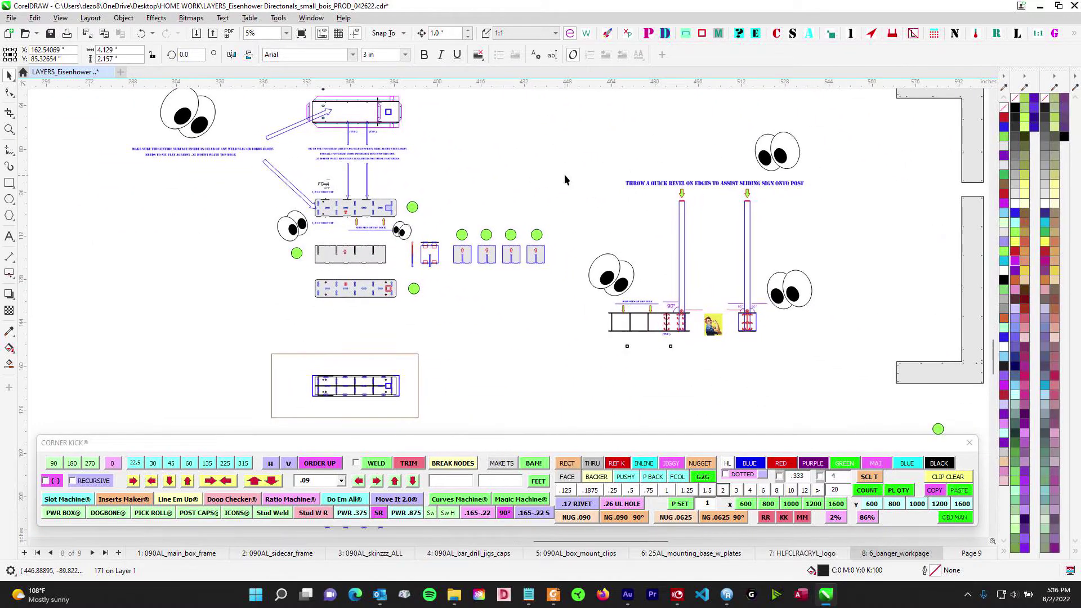
scroll(630, 228, left, 1)
scroll(684, 324, up, 3)
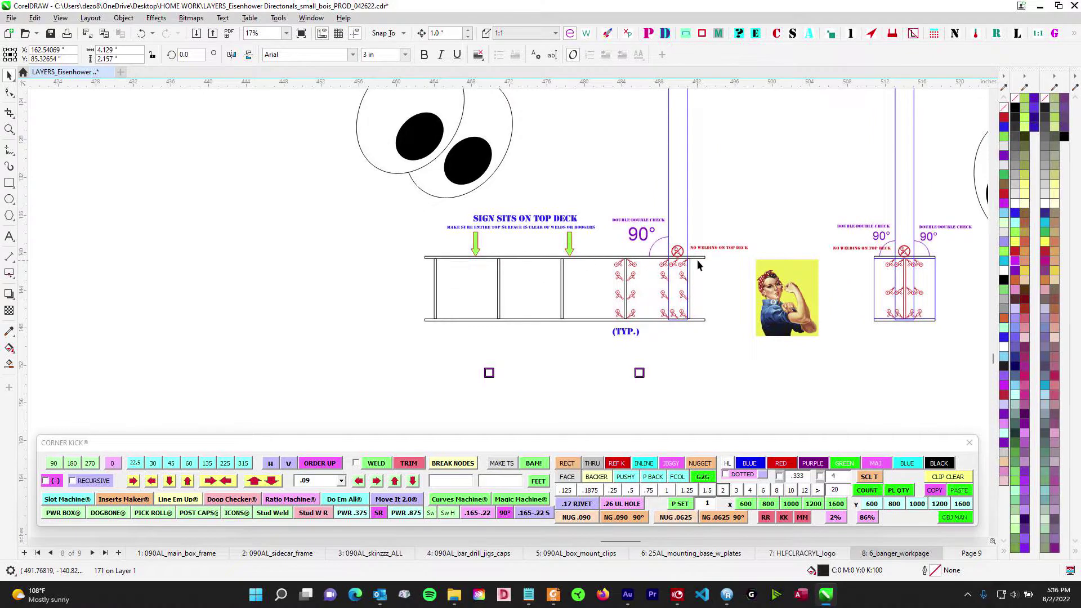
Examine the mounting base's flat top and bottom plates, the long slotted spine and the four slotted dividers.
scroll(697, 261, down, 4)
drag(384, 267, 649, 385)
scroll(258, 218, up, 1)
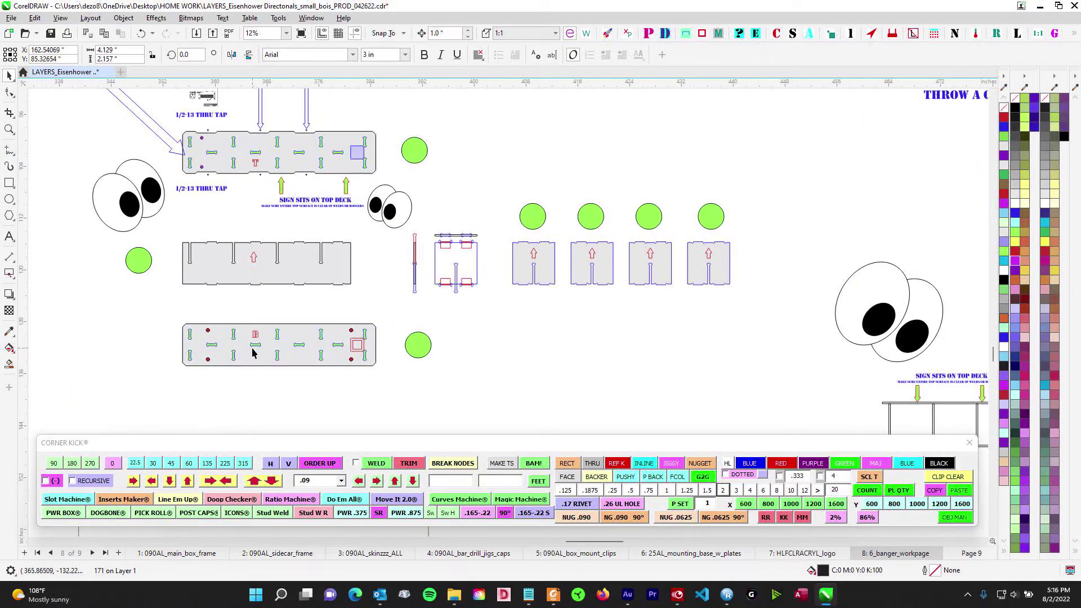
scroll(315, 198, up, 3)
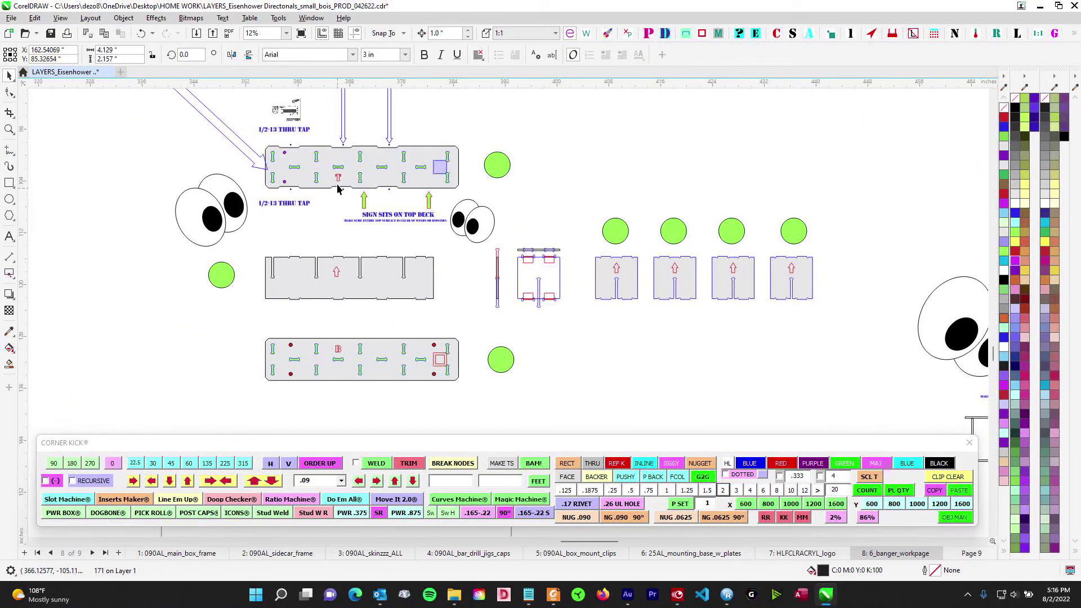
scroll(381, 281, down, 6)
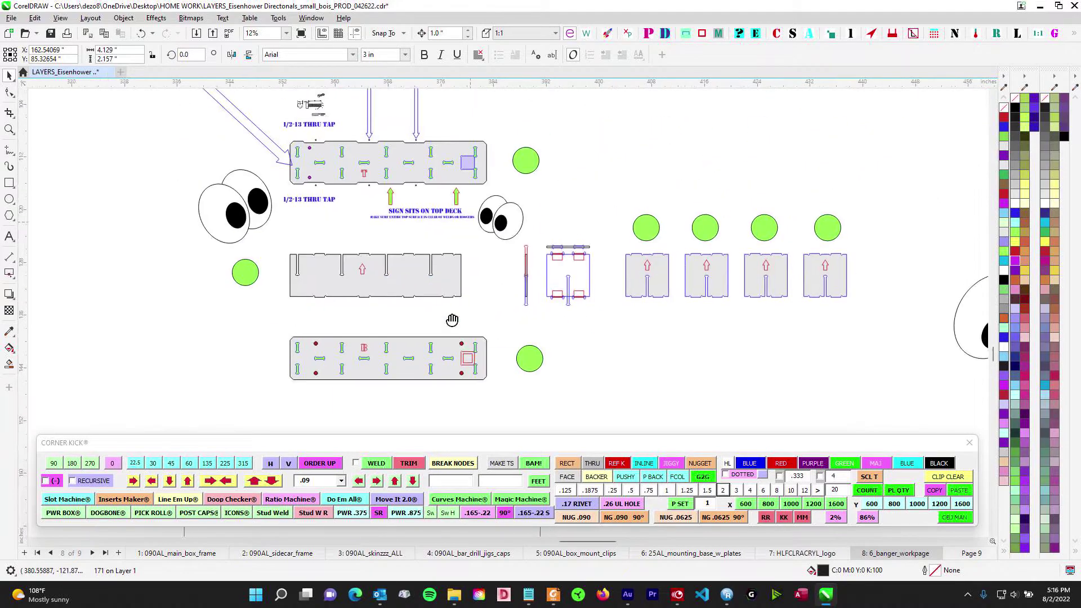
click(622, 237)
drag(622, 237, 521, 239)
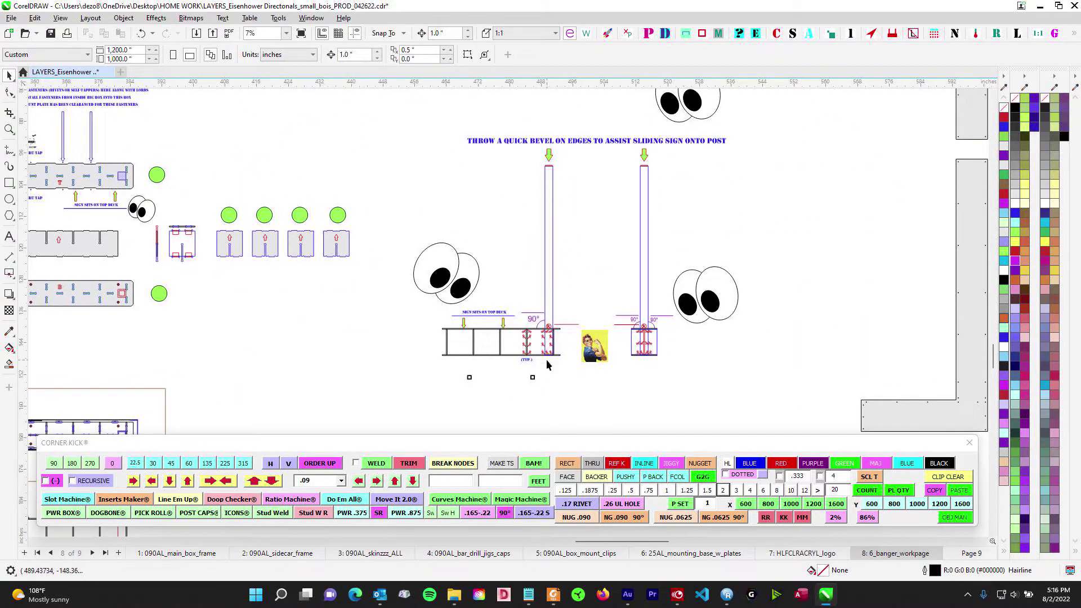
Inspect the square post outline, bolt holes and slots on the bottom plate marked B.
scroll(366, 265, up, 5)
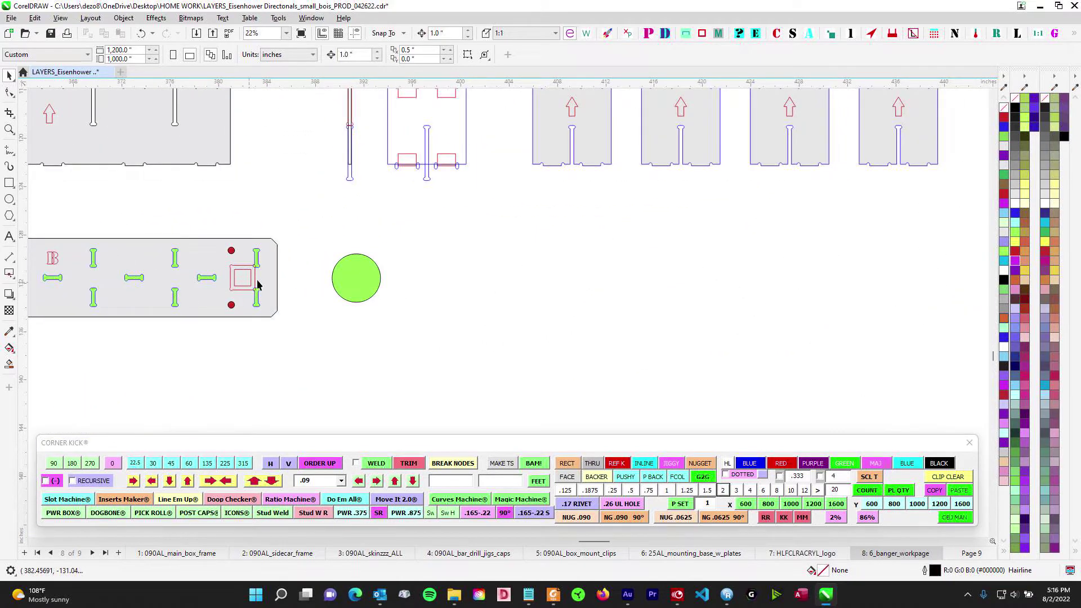
scroll(263, 268, down, 4)
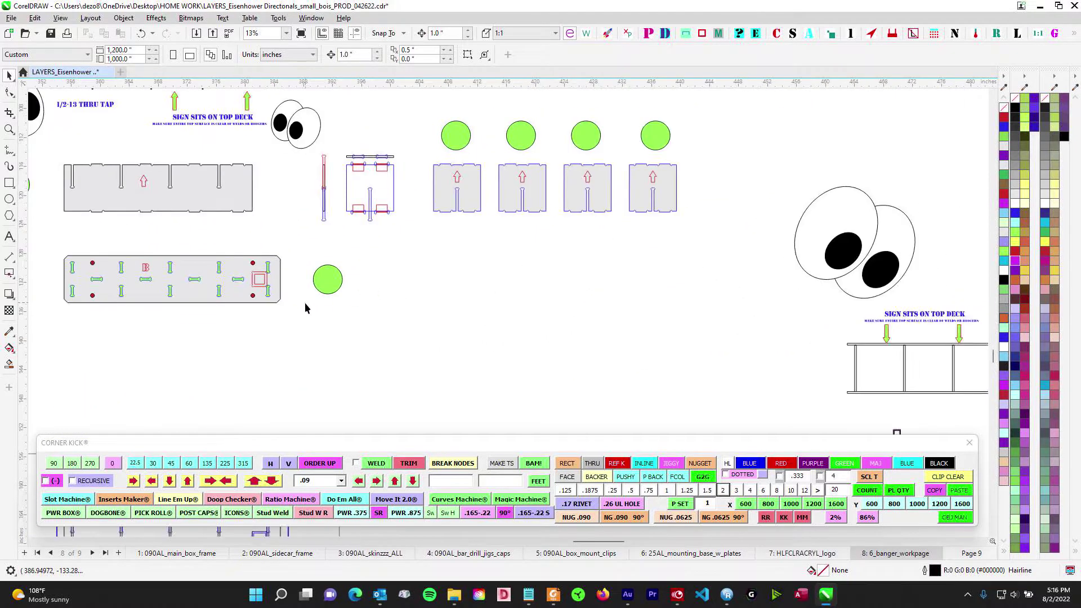
scroll(380, 313, up, 2)
scroll(363, 225, down, 3)
scroll(360, 231, up, 4)
scroll(407, 246, down, 5)
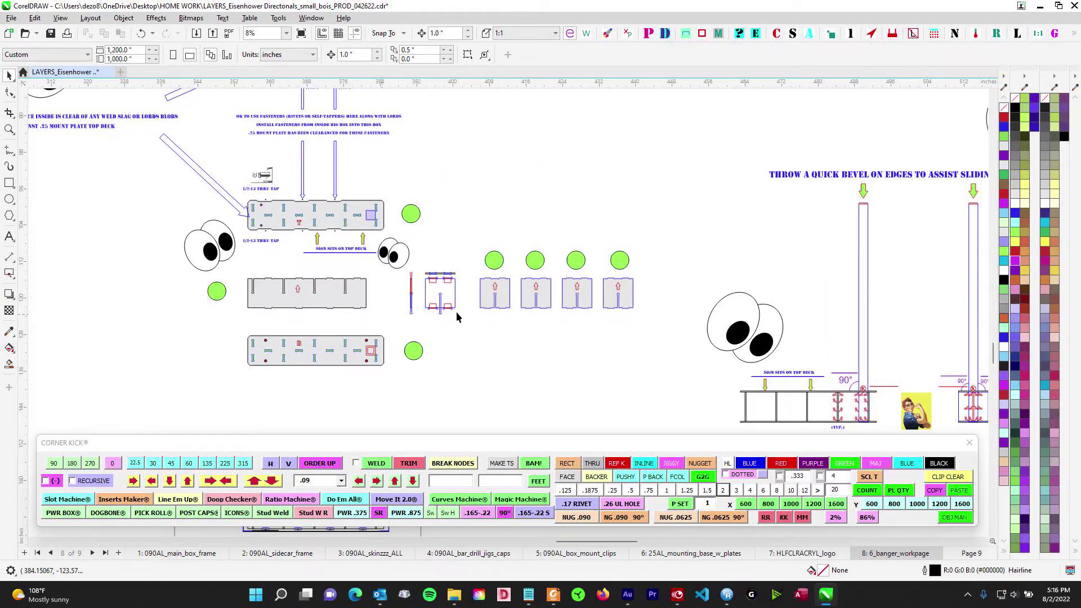
Check the 90° post angles and the no-welding notes on both views of the assembled mounting base.
scroll(326, 332, down, 2)
scroll(555, 377, up, 2)
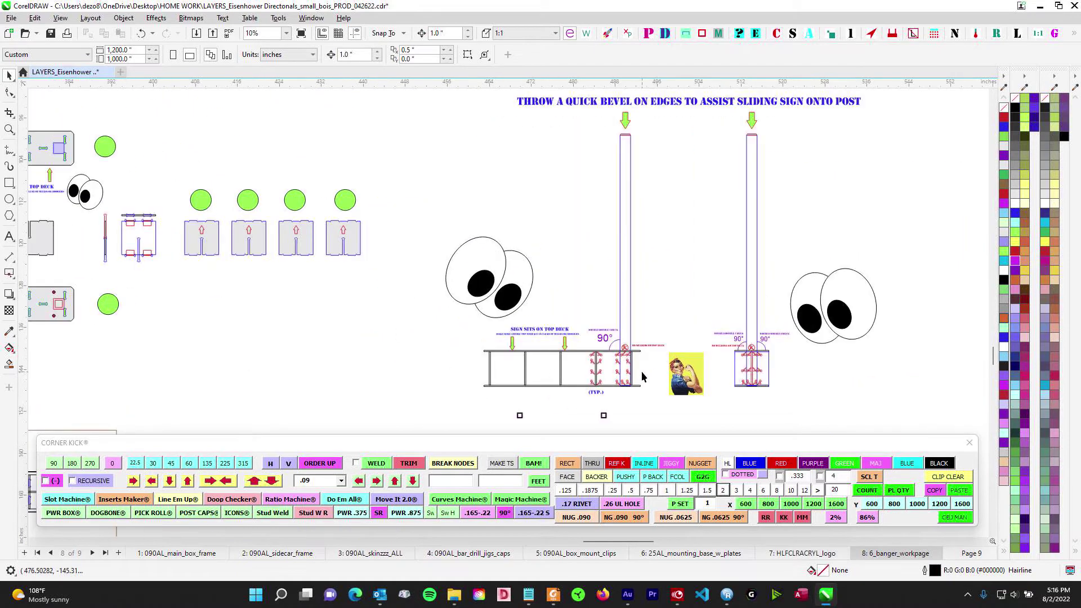
scroll(630, 358, up, 4)
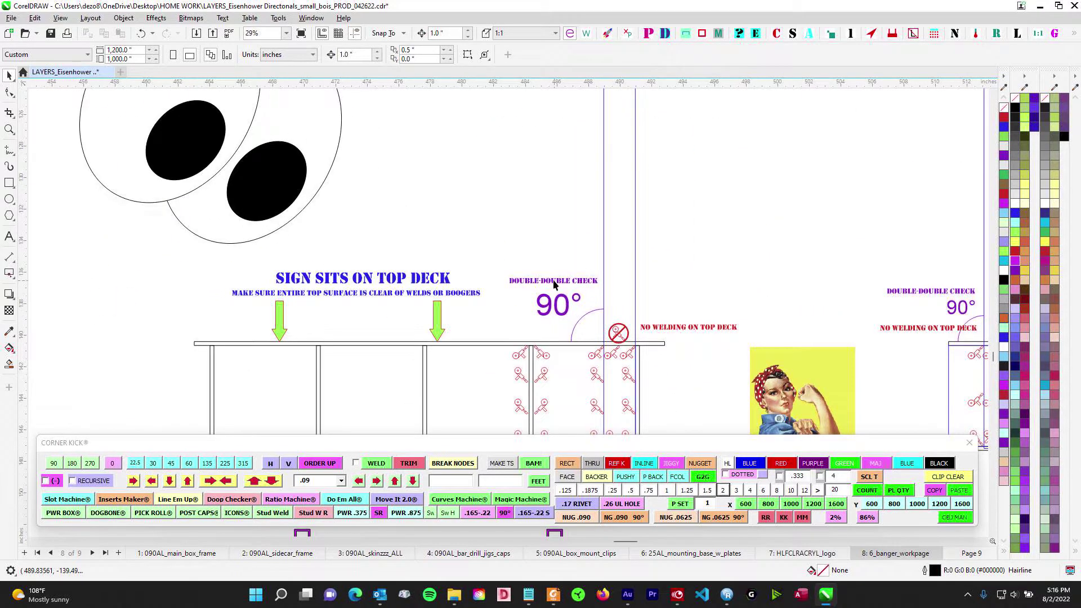
drag(634, 317, 181, 333)
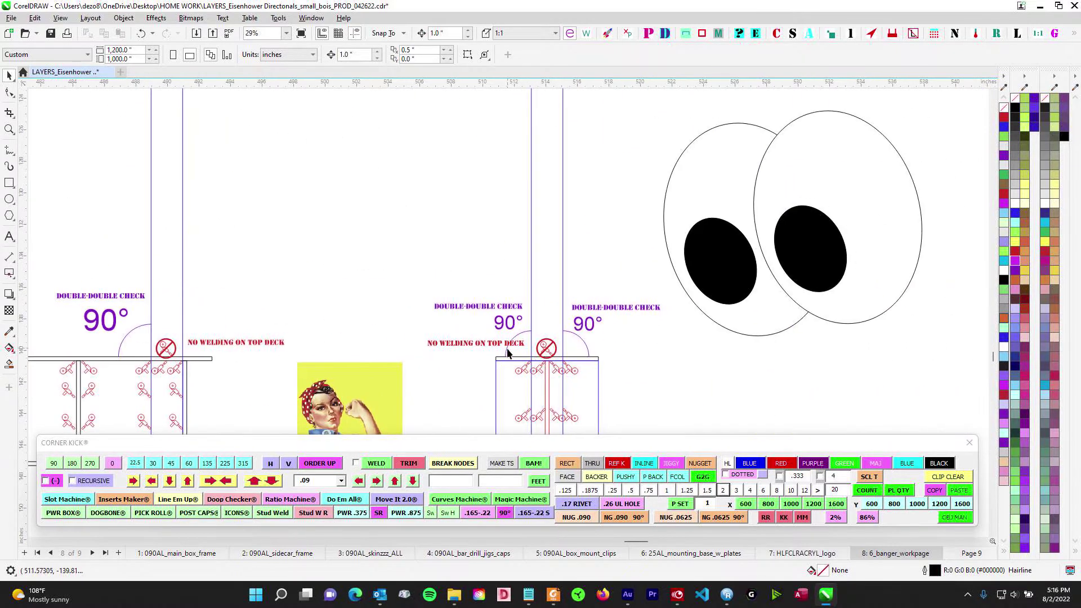
scroll(563, 344, down, 6)
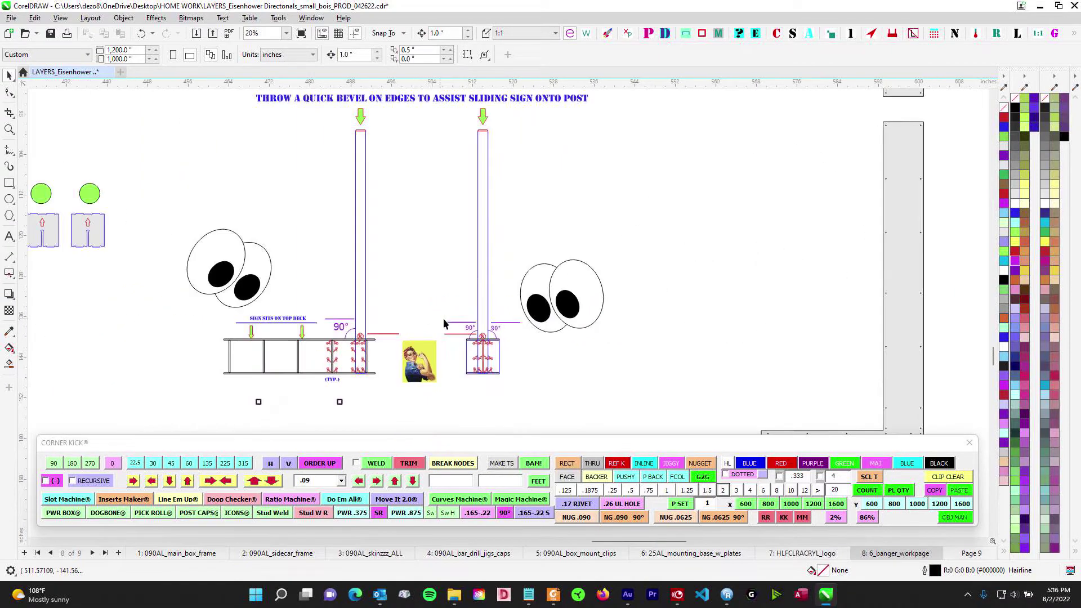
Inspect the rounded corner reliefs of the square post cutout near the sidecar's base against the tube outline.
drag(426, 292, 674, 404)
scroll(338, 239, up, 1)
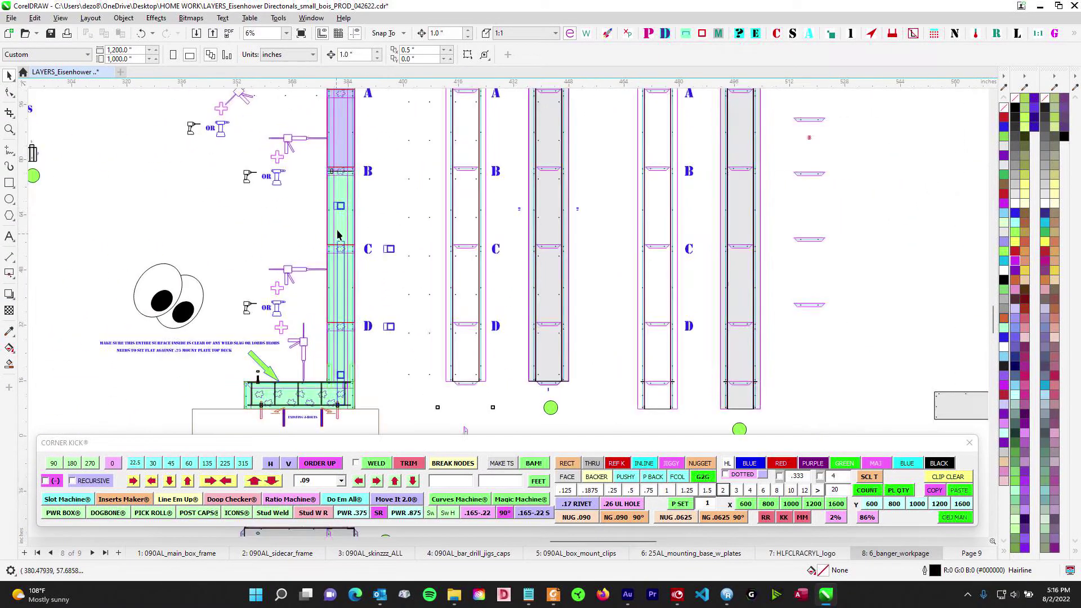
scroll(340, 388, up, 8)
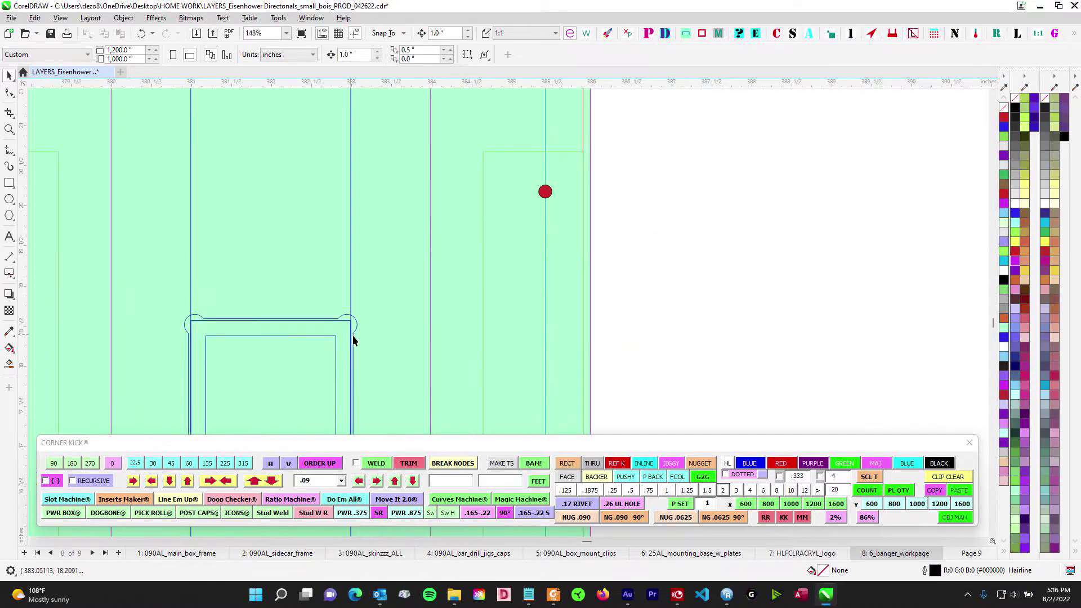
scroll(355, 336, down, 5)
scroll(559, 370, down, 6)
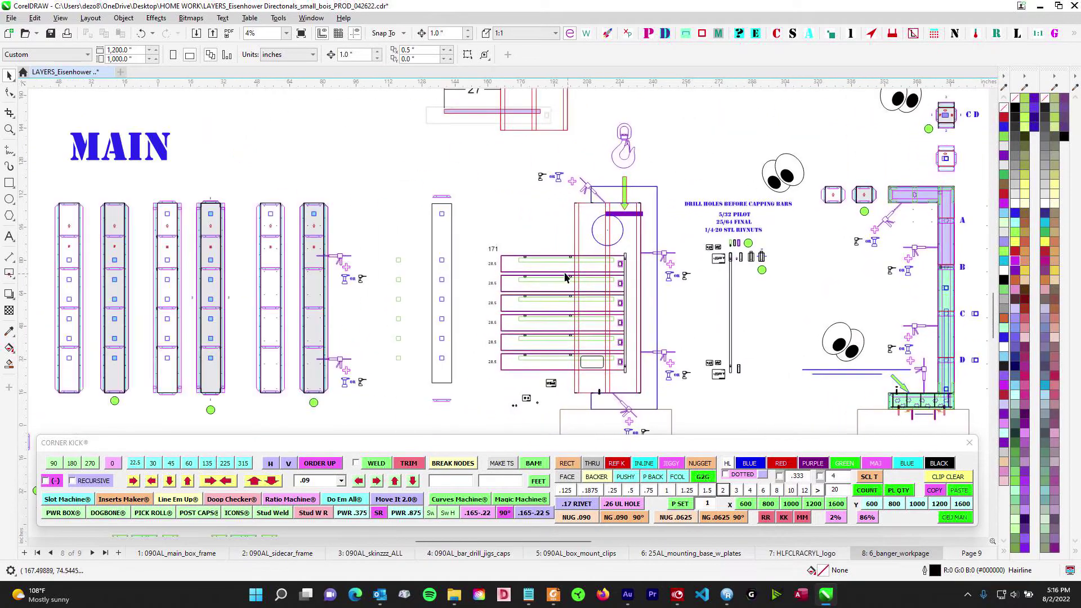
Follow the post through joints C and D of the sidecar frame and select its 2 x 47.5 inch rectangle.
drag(776, 291, 434, 304)
scroll(632, 327, up, 3)
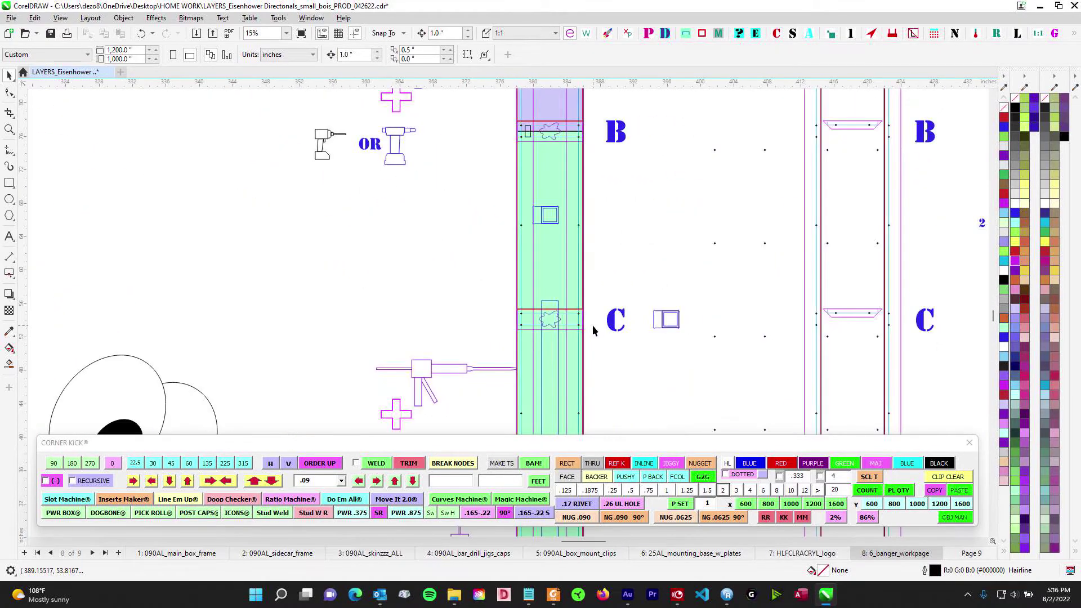
scroll(612, 357, up, 2)
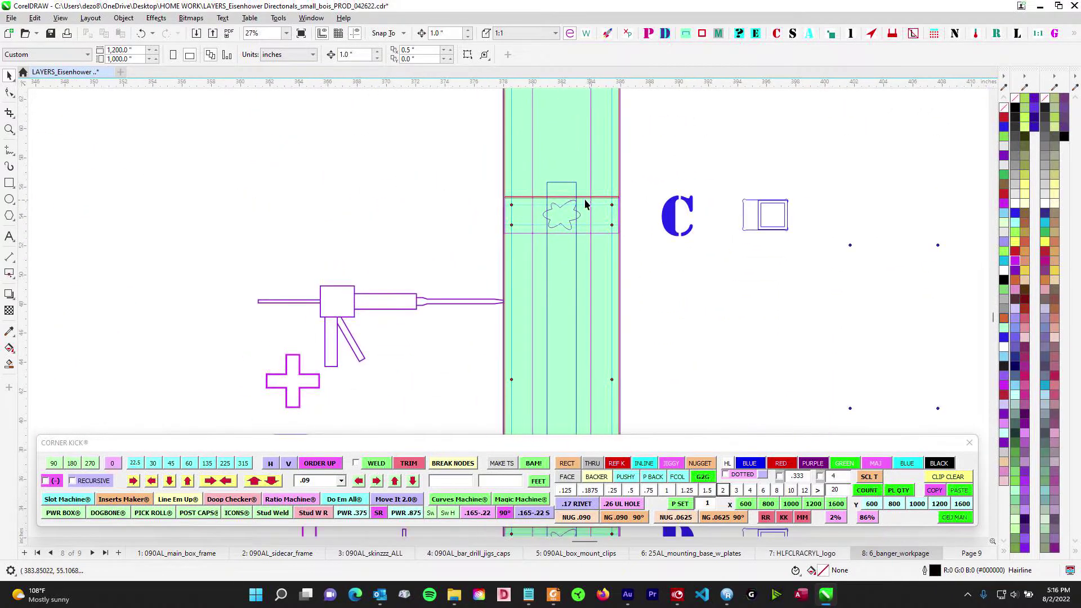
scroll(614, 364, down, 2)
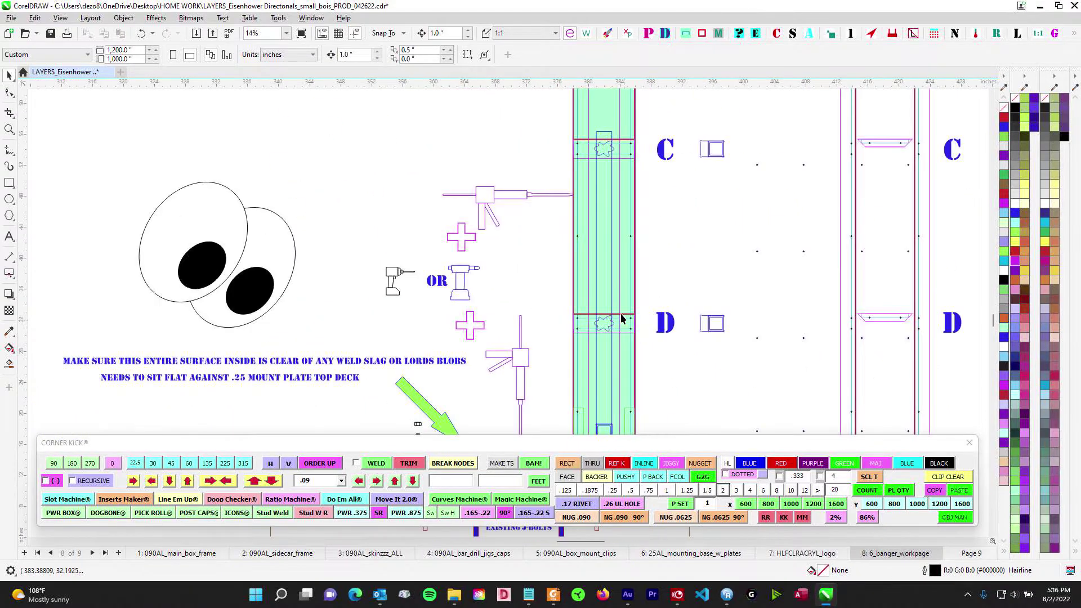
click(613, 290)
scroll(652, 322, down, 3)
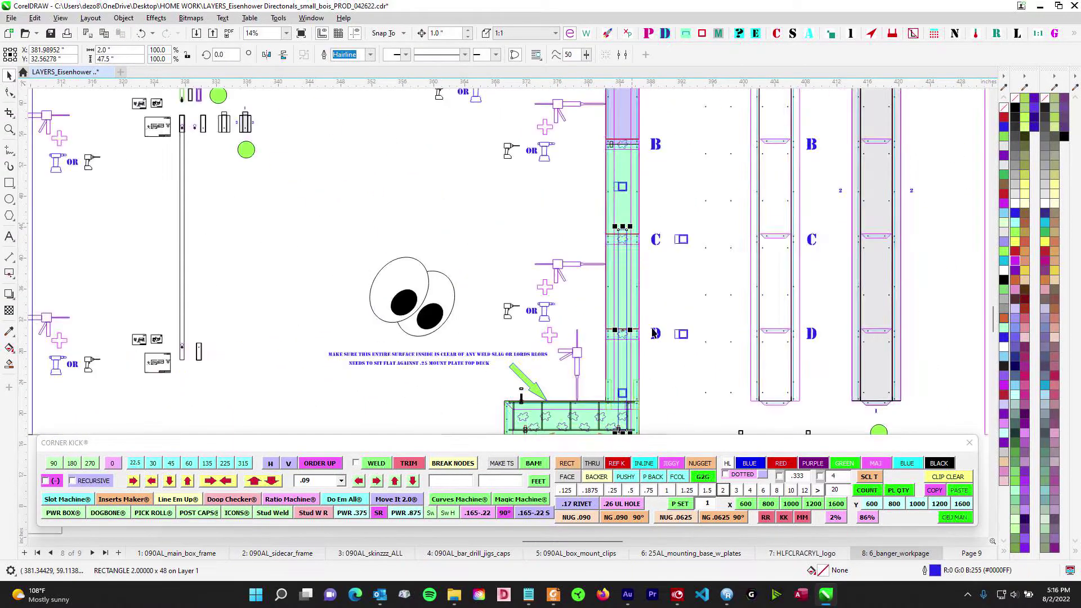
Review the square tube options in the QTY 5 SIGNS cut list and select the row of five 47.5 inch pieces.
scroll(650, 315, down, 3)
drag(586, 174, 418, 364)
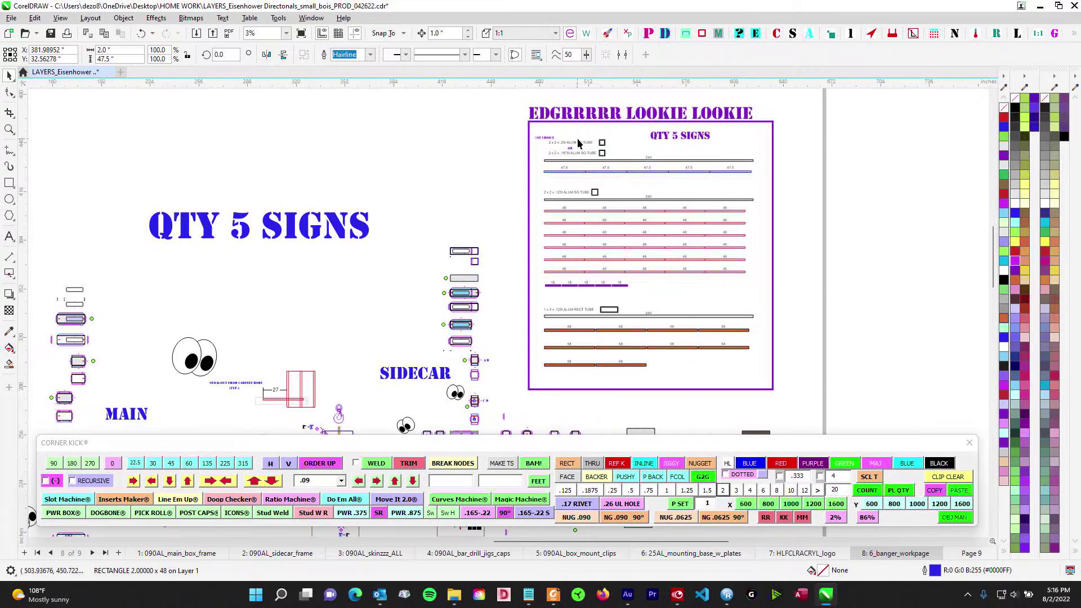
scroll(581, 140, up, 4)
scroll(521, 179, up, 2)
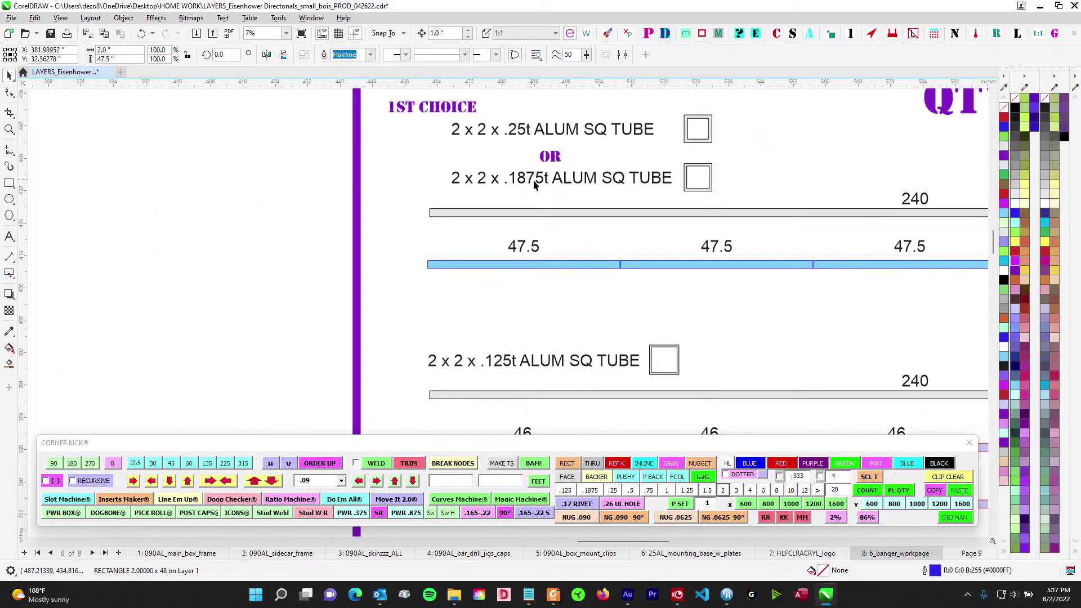
drag(552, 171, 538, 192)
scroll(599, 204, up, 2)
scroll(600, 204, right, 3)
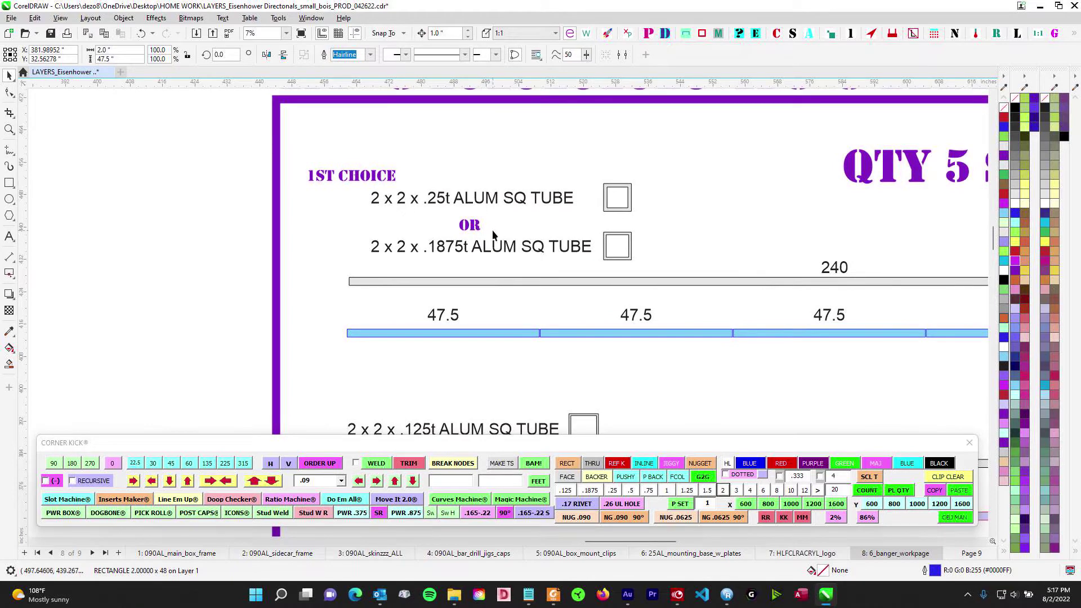
scroll(495, 211, down, 2)
drag(318, 286, 944, 312)
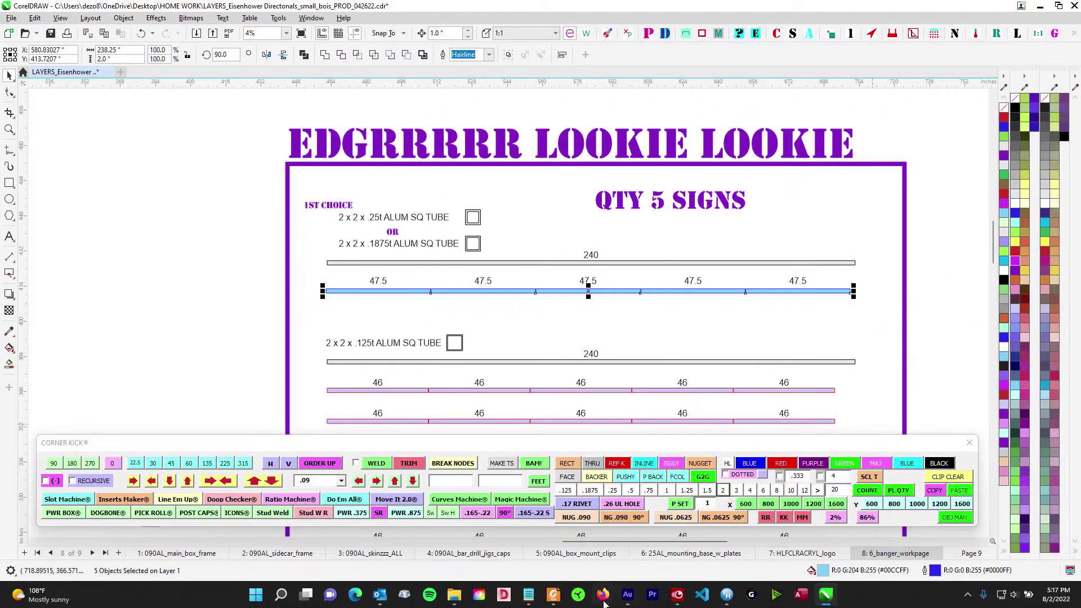
Check the new sign versions in the Foxit reference PDF, return to CorelDRAW's QTY 5 SIGNS cut list and clear the selection.
click(554, 596)
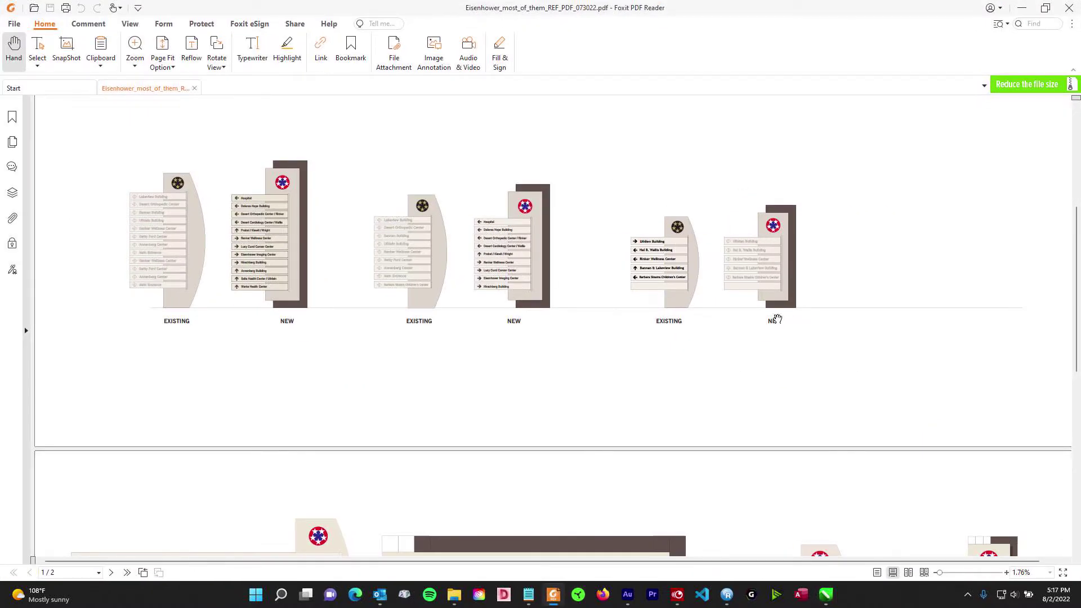
click(1021, 8)
scroll(457, 220, up, 1)
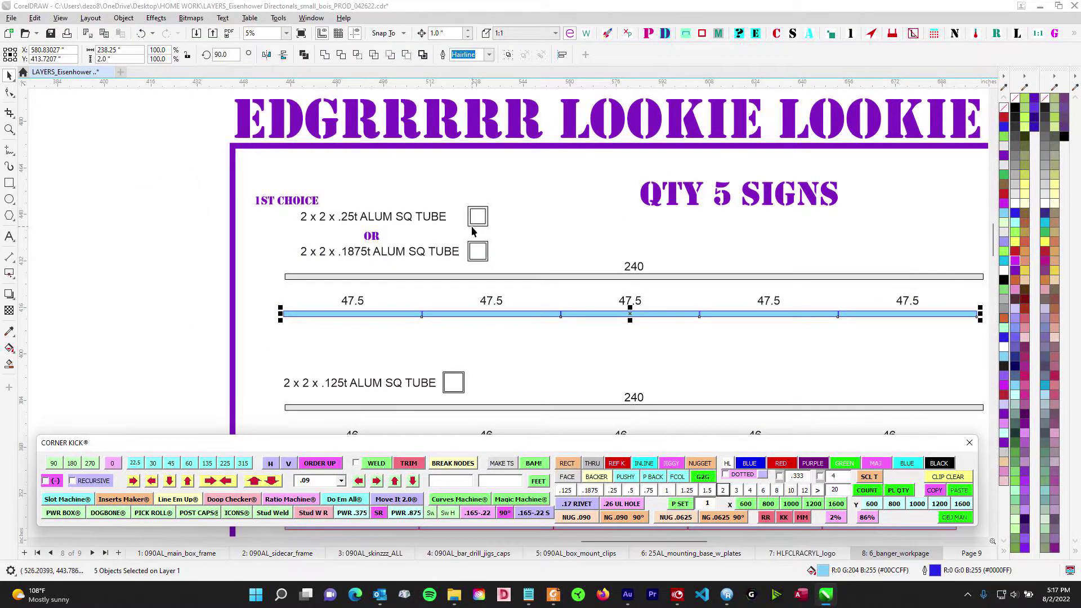
scroll(473, 237, down, 1)
drag(530, 319, 505, 290)
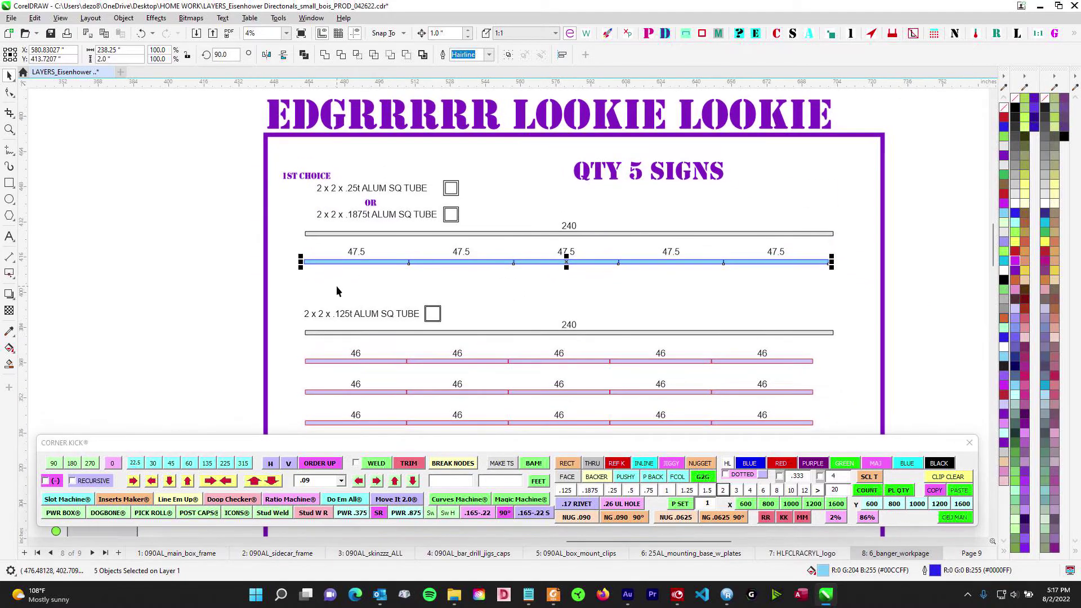
click(336, 285)
scroll(475, 179, down, 1)
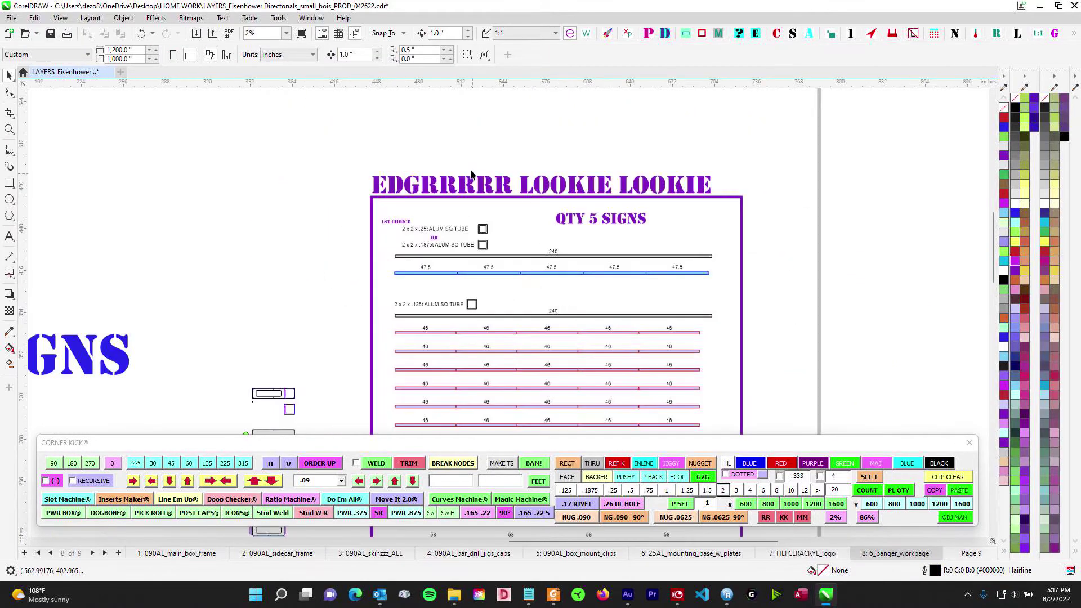
Examine the edge bevel note and the top ends of both posts above the assembled mounting base.
scroll(476, 200, down, 3)
drag(500, 303, 511, 112)
drag(510, 385, 547, 183)
drag(488, 332, 524, 200)
scroll(573, 341, up, 2)
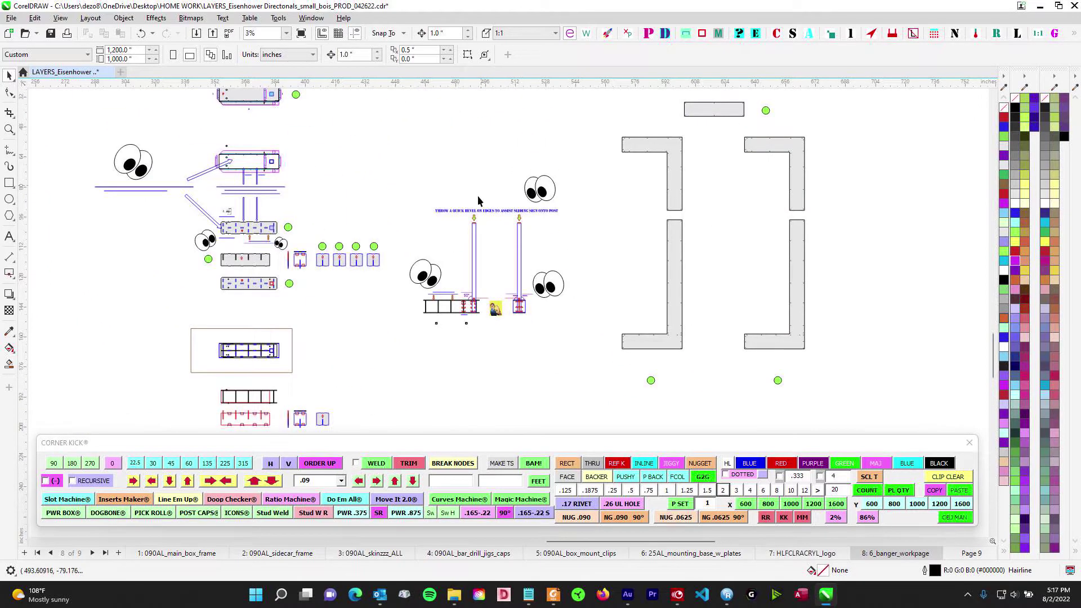
scroll(480, 187, up, 3)
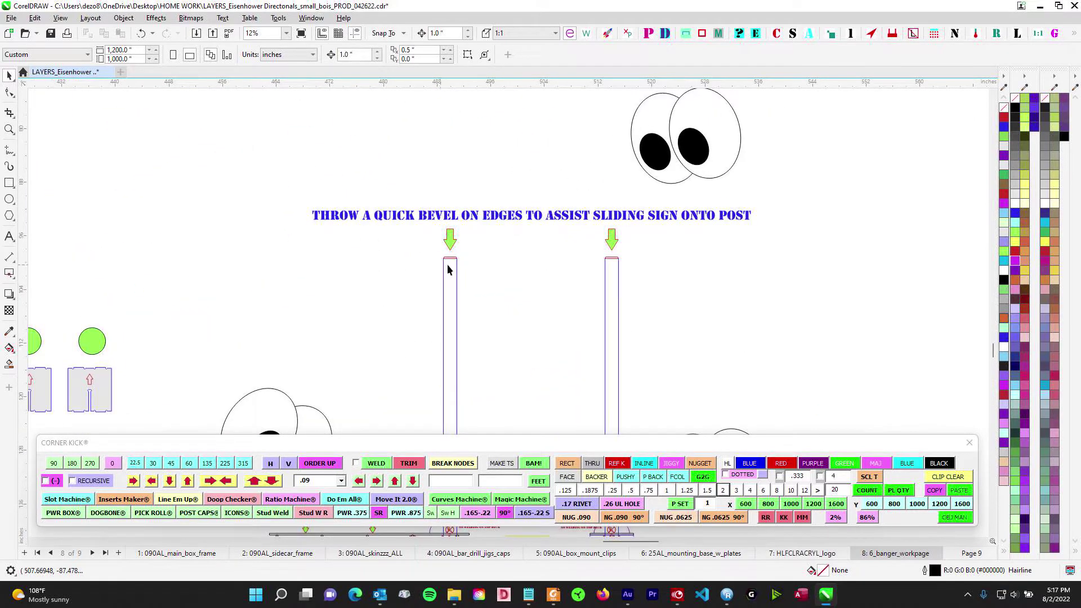
scroll(441, 270, up, 2)
scroll(467, 269, up, 1)
scroll(555, 303, down, 3)
Follow the post through joints C and D of the sidecar frame down to its mounting base.
drag(519, 306, 599, 335)
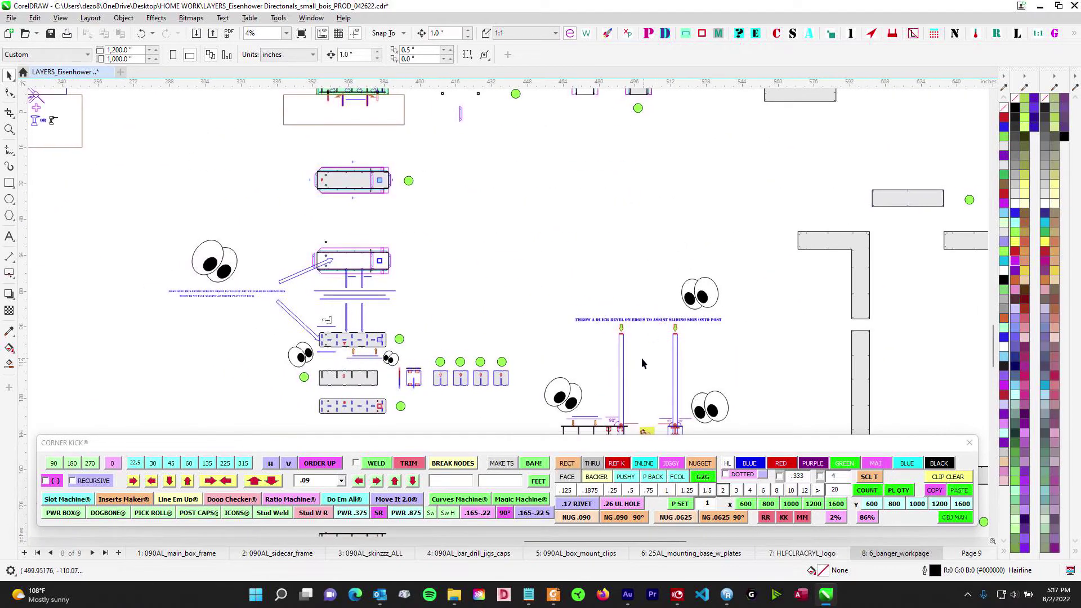
drag(482, 239, 529, 401)
scroll(406, 259, up, 3)
drag(405, 177, 412, 298)
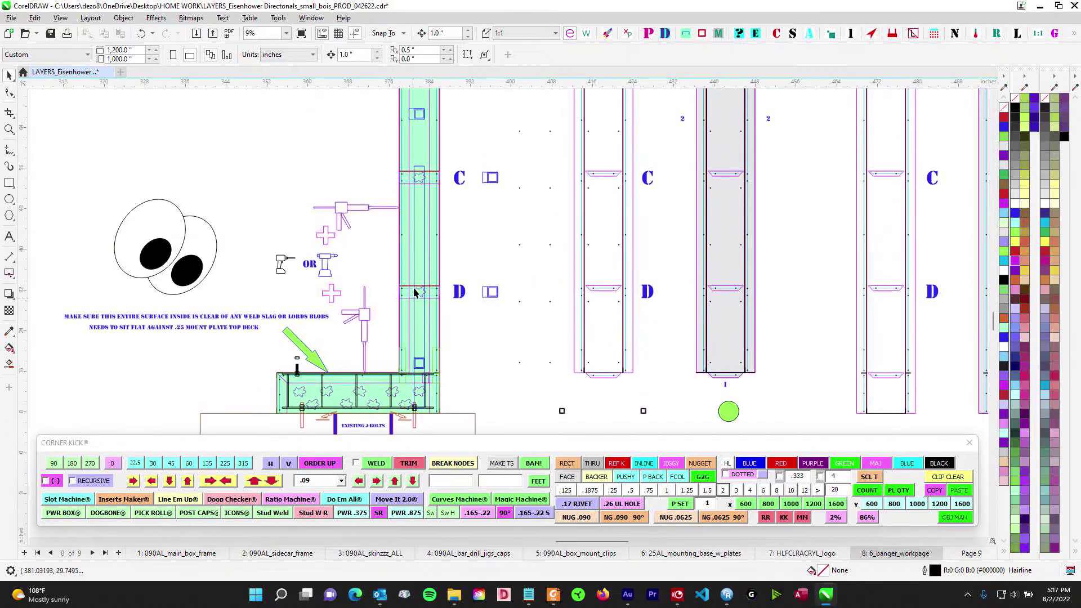
scroll(538, 377, down, 1)
drag(539, 377, 548, 254)
drag(563, 350, 636, 298)
Look over the flat mounting plates and inspect the weld symbols around the post in the assembled base's side view.
scroll(665, 365, down, 1)
drag(665, 365, 588, 239)
drag(599, 385, 531, 228)
drag(446, 376, 561, 260)
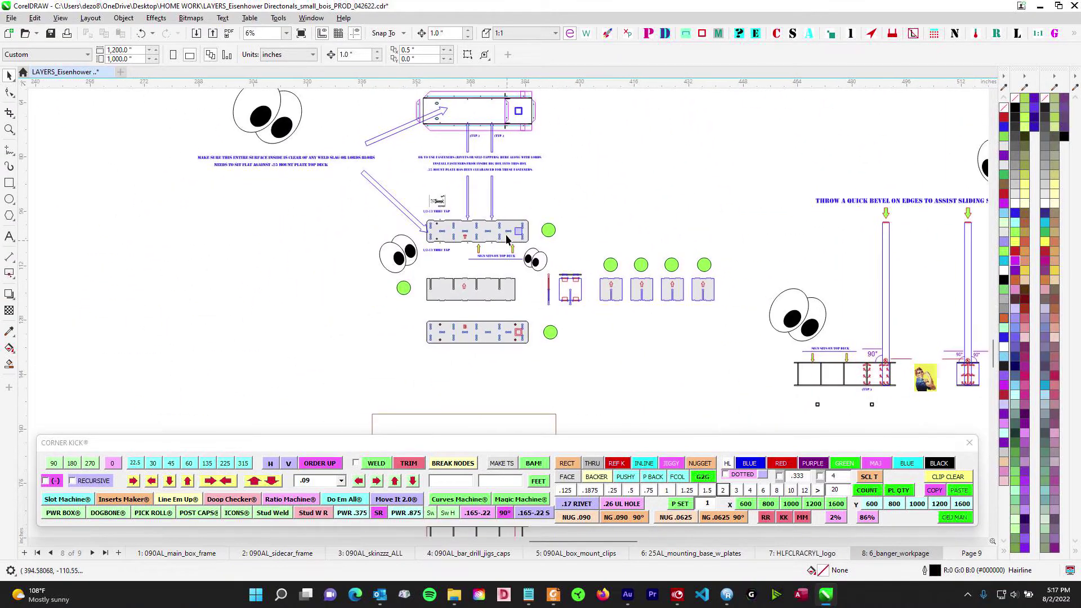
scroll(737, 263, up, 6)
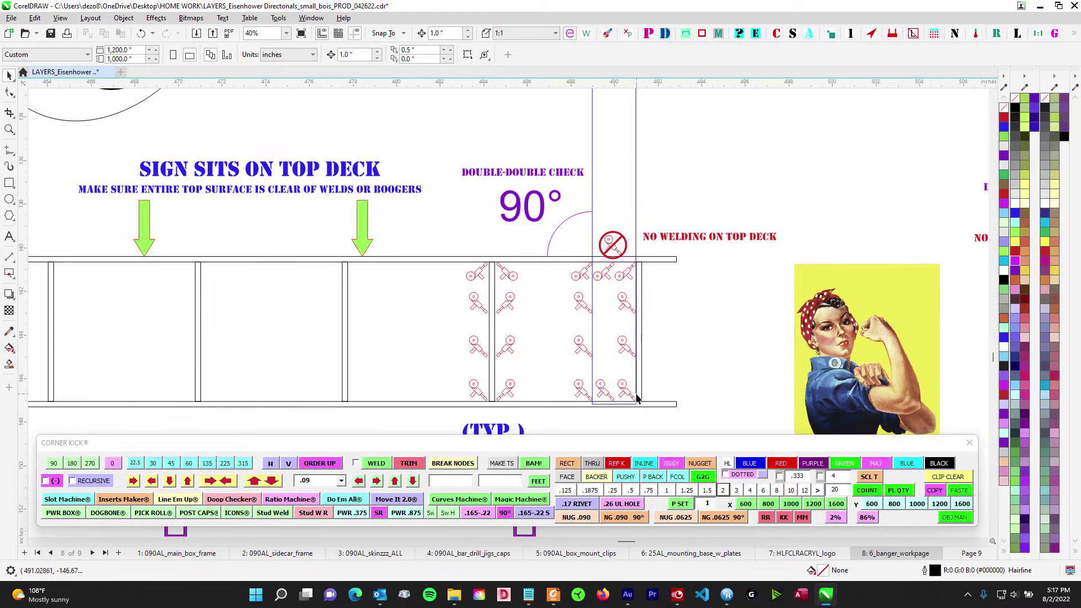
scroll(628, 302, down, 3)
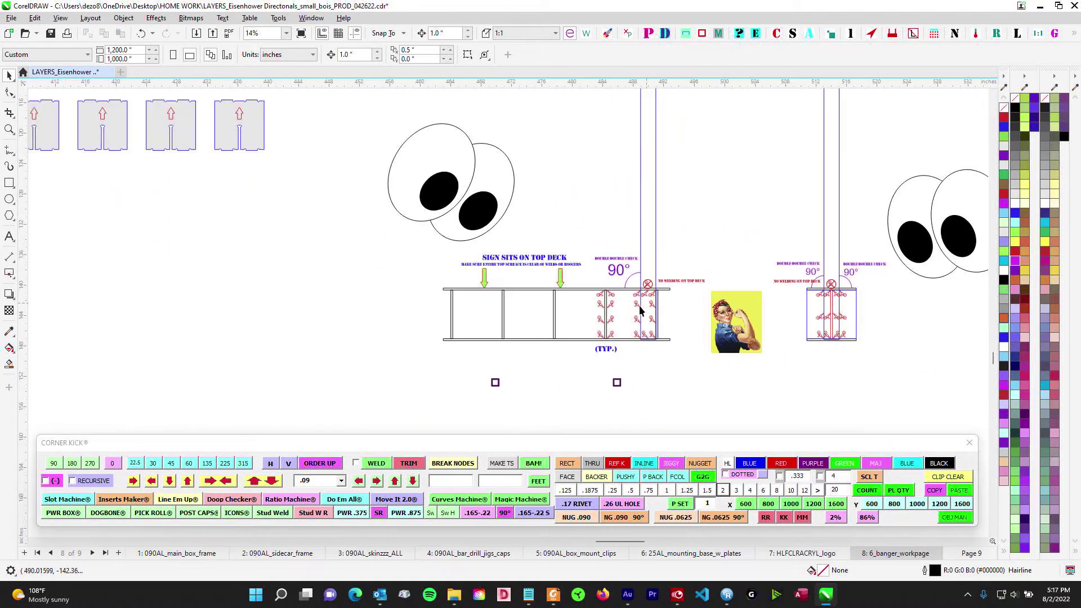
Compare the square post outline on the B bottom plate with the post's lower end in the assembled base.
scroll(545, 325, down, 2)
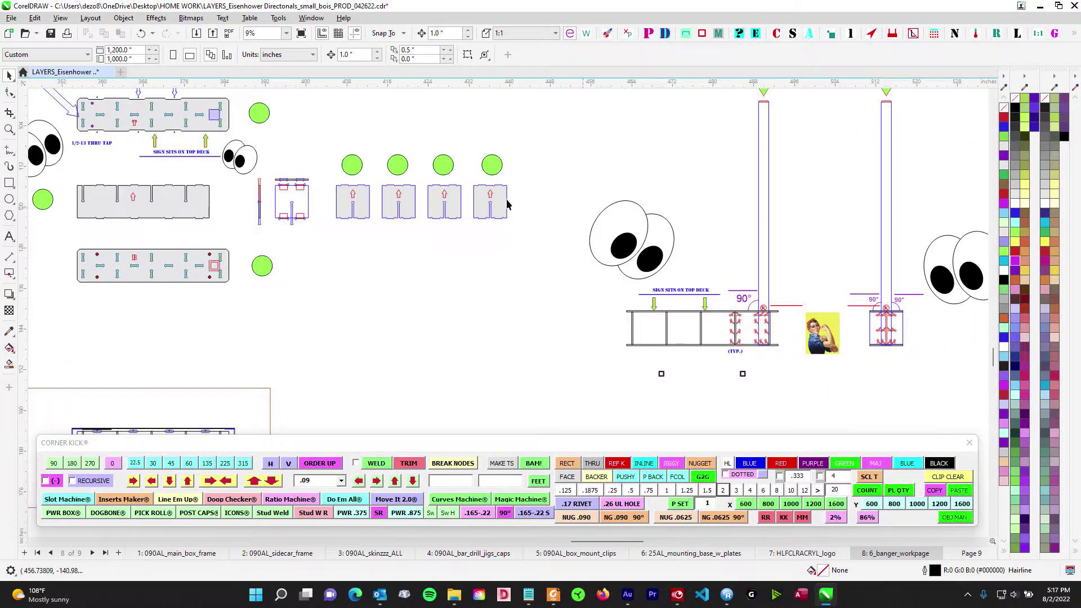
scroll(508, 200, up, 2)
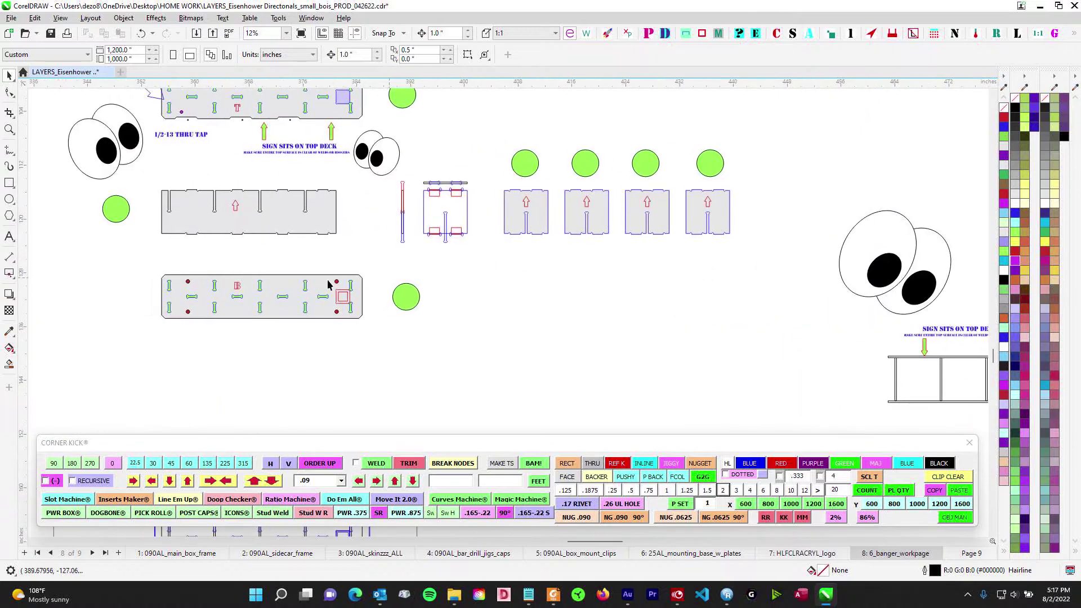
scroll(394, 318, down, 1)
scroll(720, 313, up, 3)
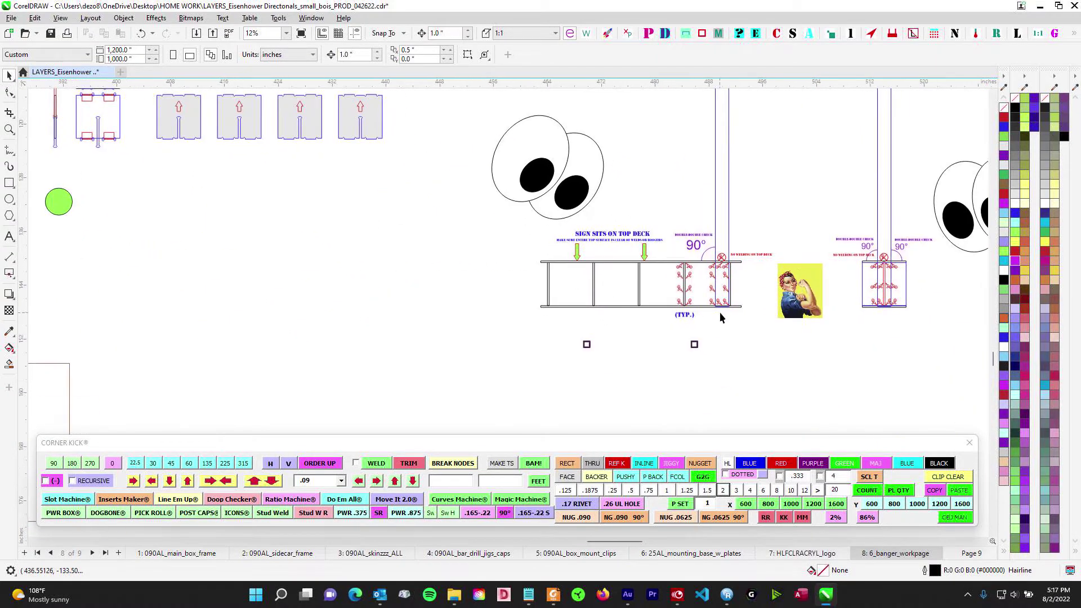
scroll(685, 229, up, 1)
scroll(579, 222, down, 2)
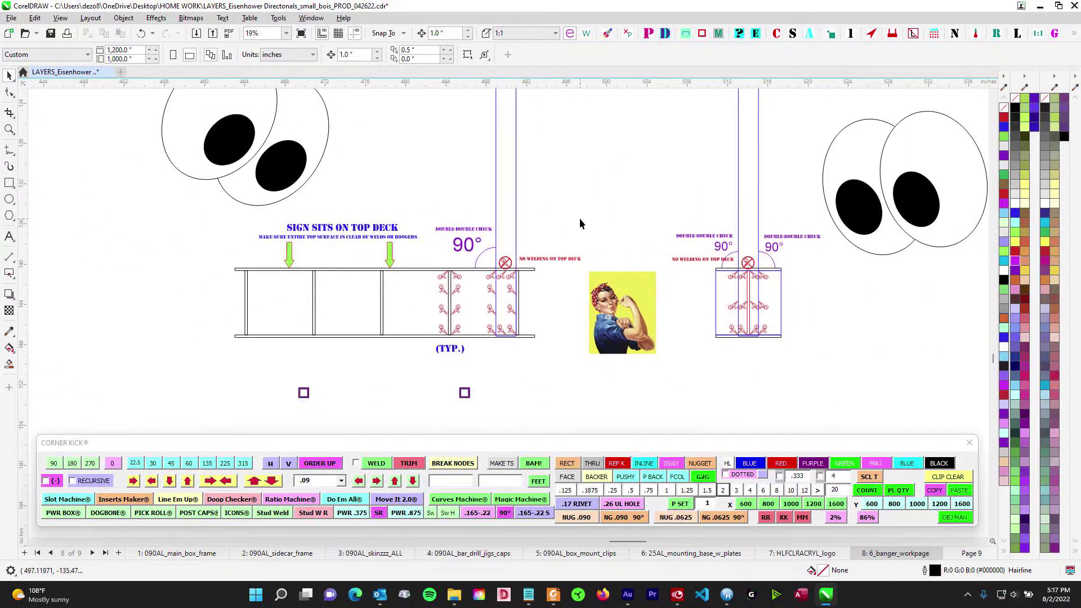
Inspect the 90° callout and the weld symbols under the top deck in the assembled base's side view.
scroll(737, 273, up, 3)
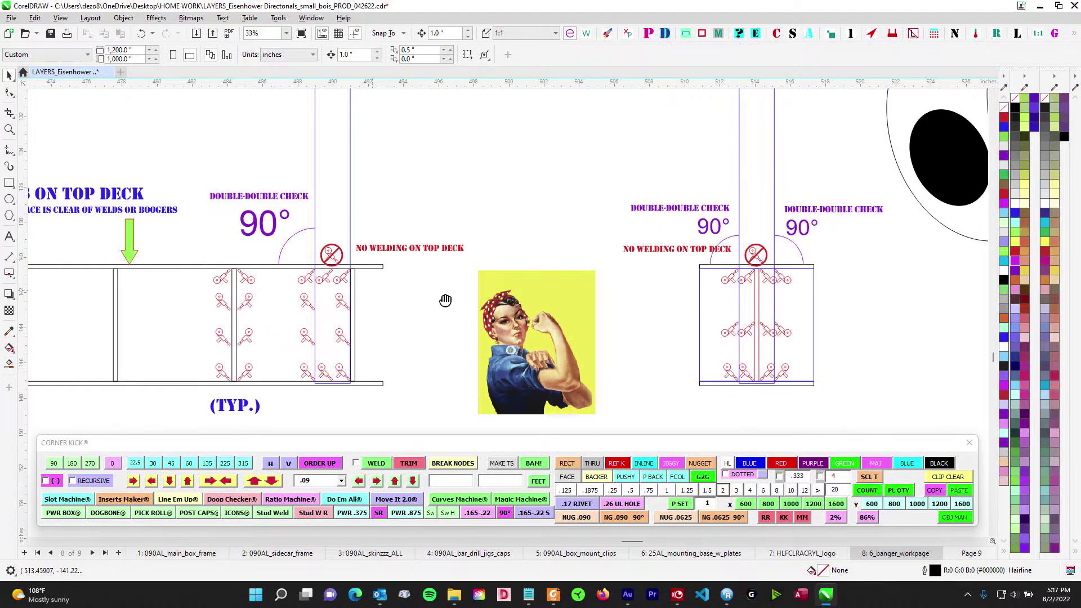
drag(234, 276, 420, 294)
scroll(491, 323, up, 2)
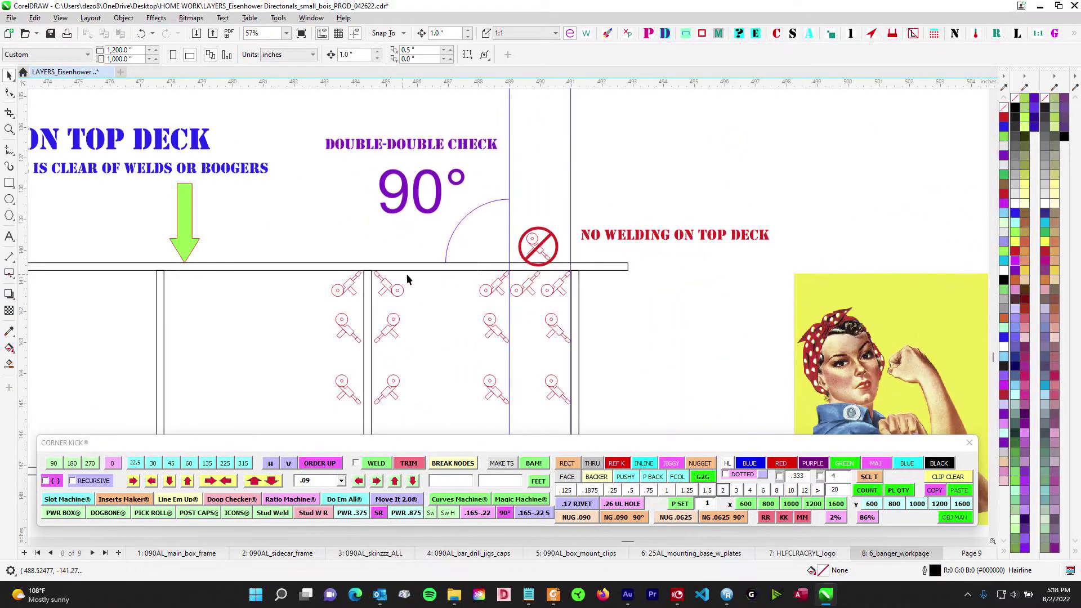
scroll(522, 398, down, 7)
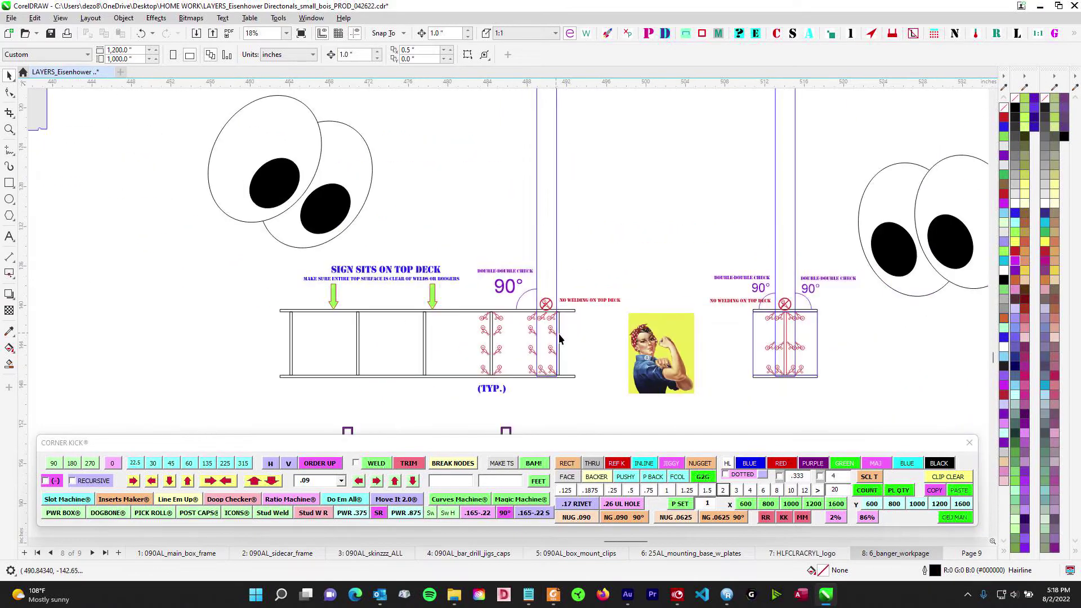
Select the long center rib in the mounting base's plan view and compare it with the flat slotted rib plate.
scroll(479, 294, up, 6)
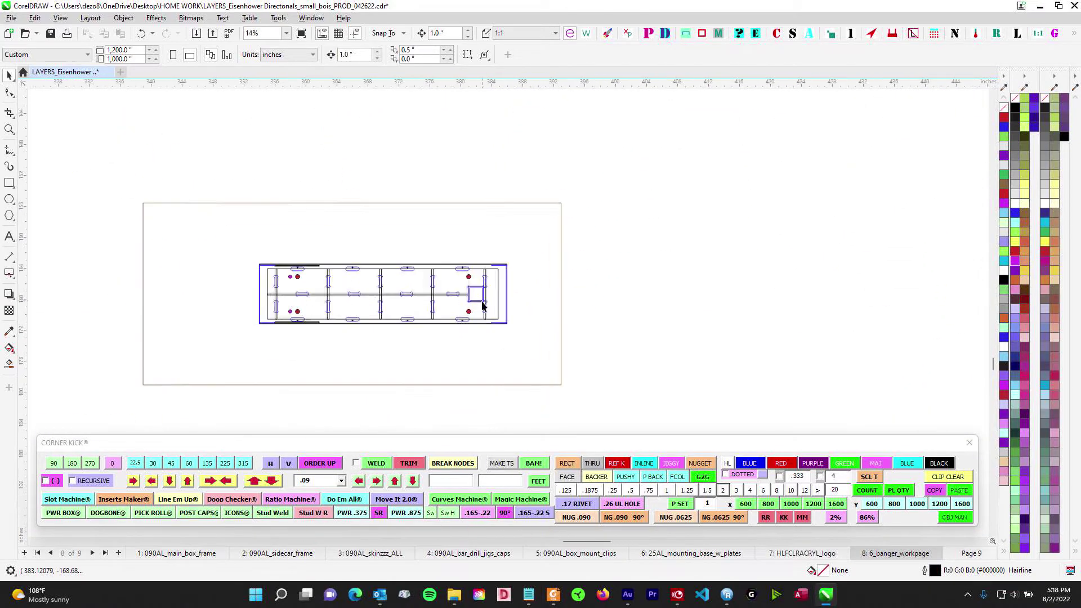
click(468, 293)
scroll(512, 299, down, 2)
drag(521, 251, 551, 394)
drag(498, 216, 482, 323)
drag(470, 237, 474, 379)
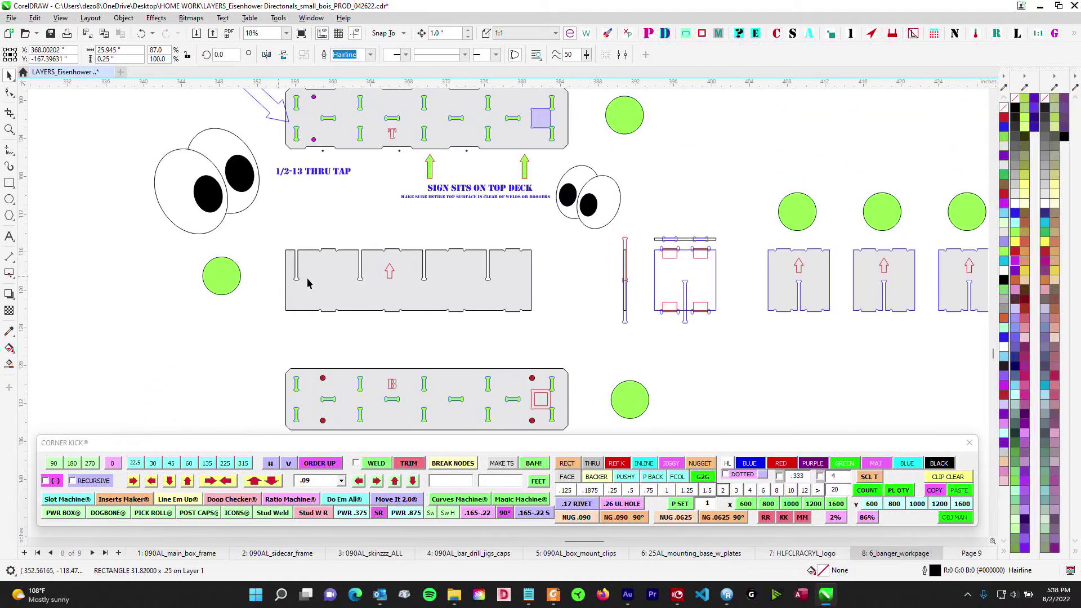
Inspect how the post meets the center rib and end gusset in the plan view, and clear the rib selection.
scroll(553, 145, down, 1)
drag(557, 404, 542, 289)
scroll(531, 261, up, 3)
scroll(575, 302, down, 1)
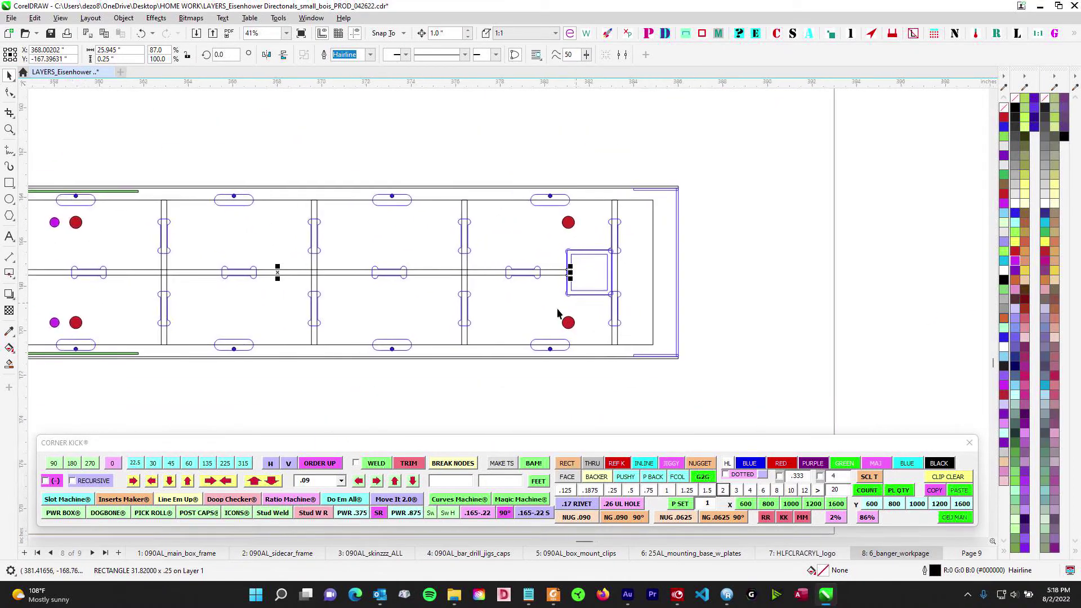
scroll(541, 299, up, 3)
click(541, 298)
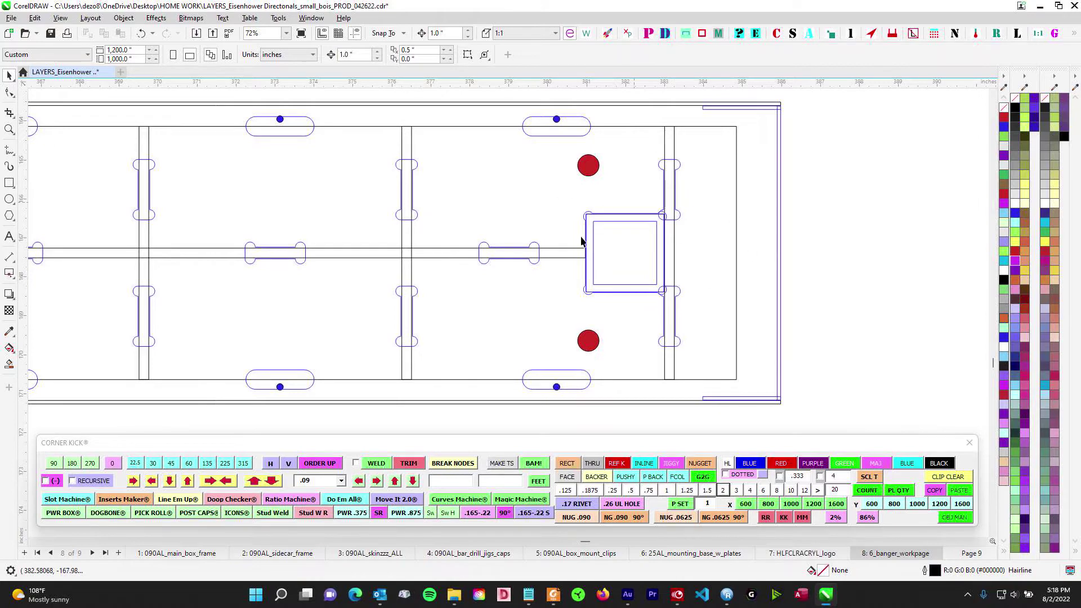
Recheck the no-welding mark where the post passes through the top deck of the assembled base.
scroll(640, 255, down, 3)
drag(718, 232, 17, 341)
scroll(394, 304, down, 2)
scroll(517, 269, up, 7)
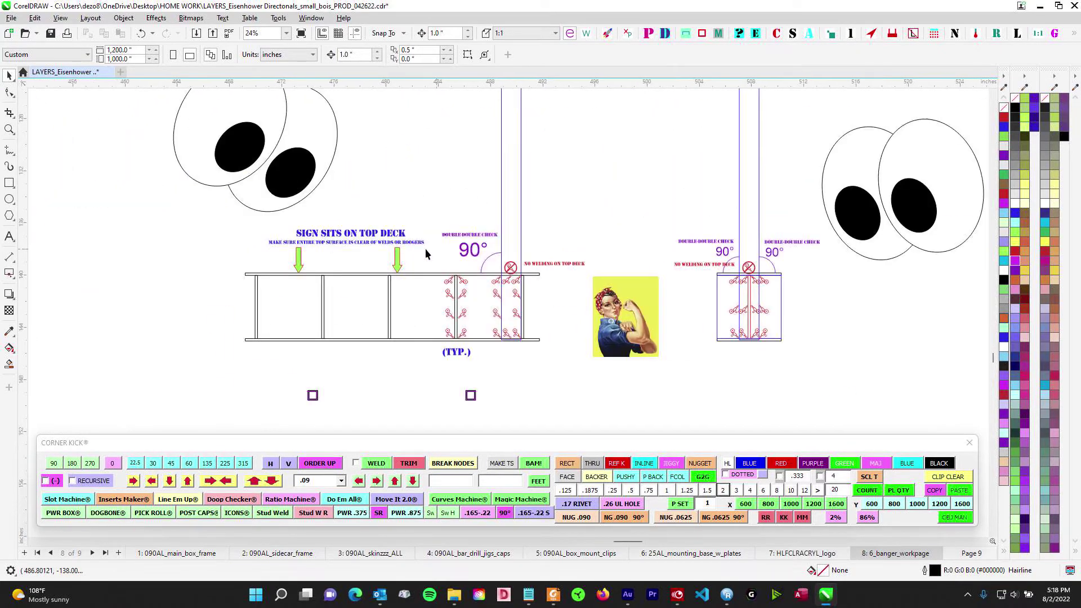
scroll(424, 235, down, 2)
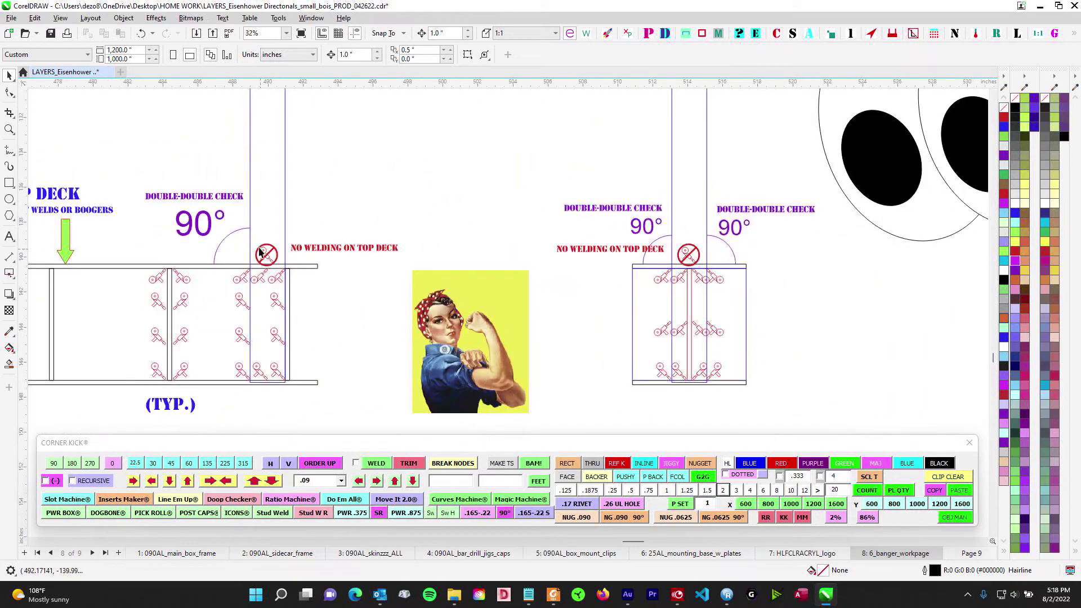
scroll(201, 267, up, 2)
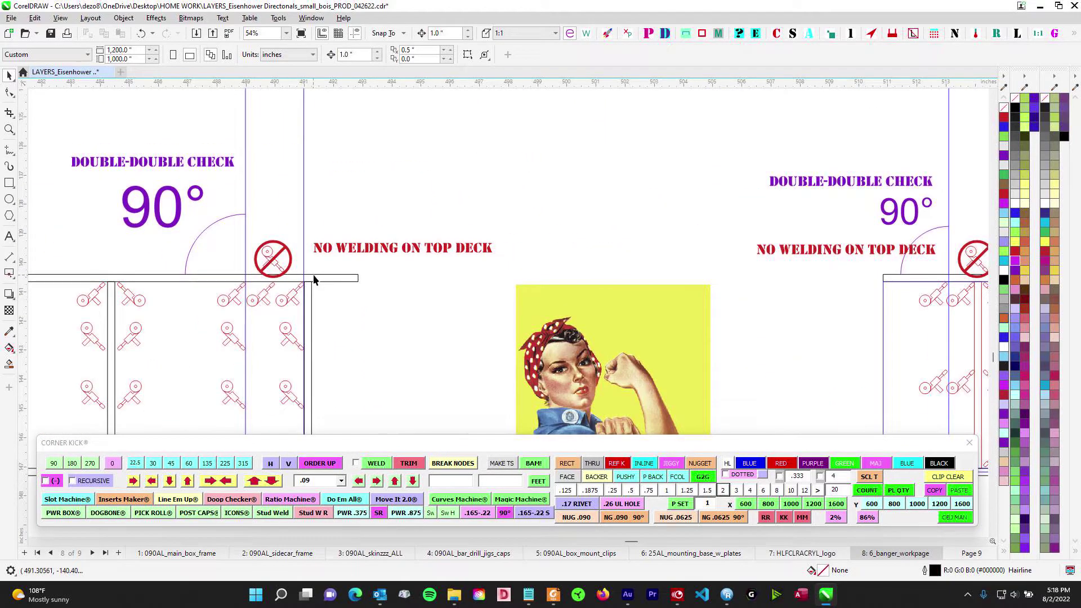
scroll(477, 292, down, 4)
Examine how the sidecar's base seats over the mounting base's top deck above the existing J-bolts.
drag(377, 202, 542, 375)
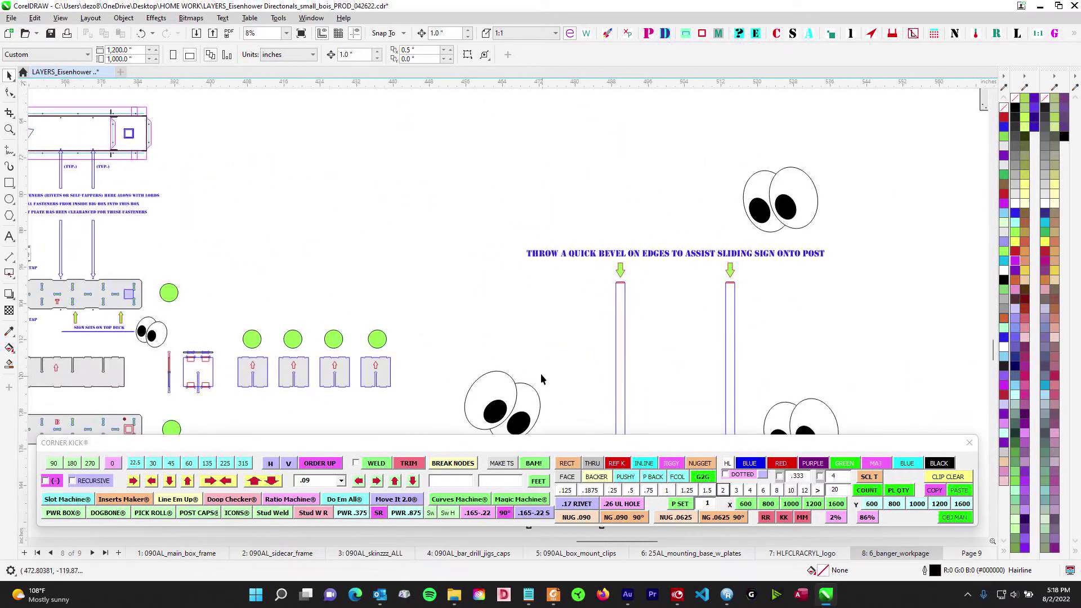
scroll(443, 272, down, 1)
drag(339, 96, 477, 262)
scroll(478, 260, up, 1)
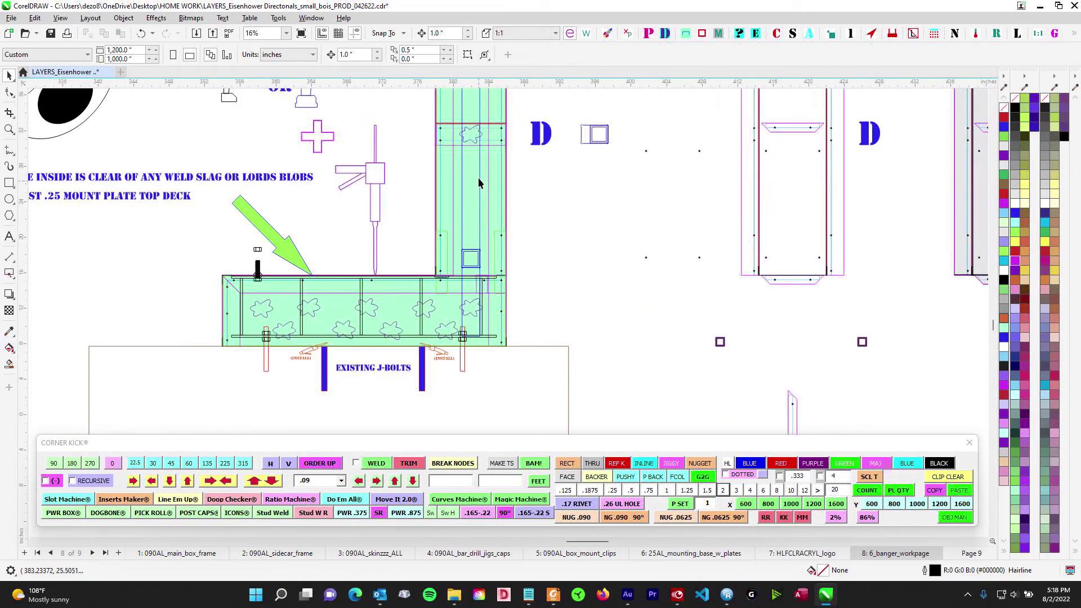
scroll(462, 284, up, 1)
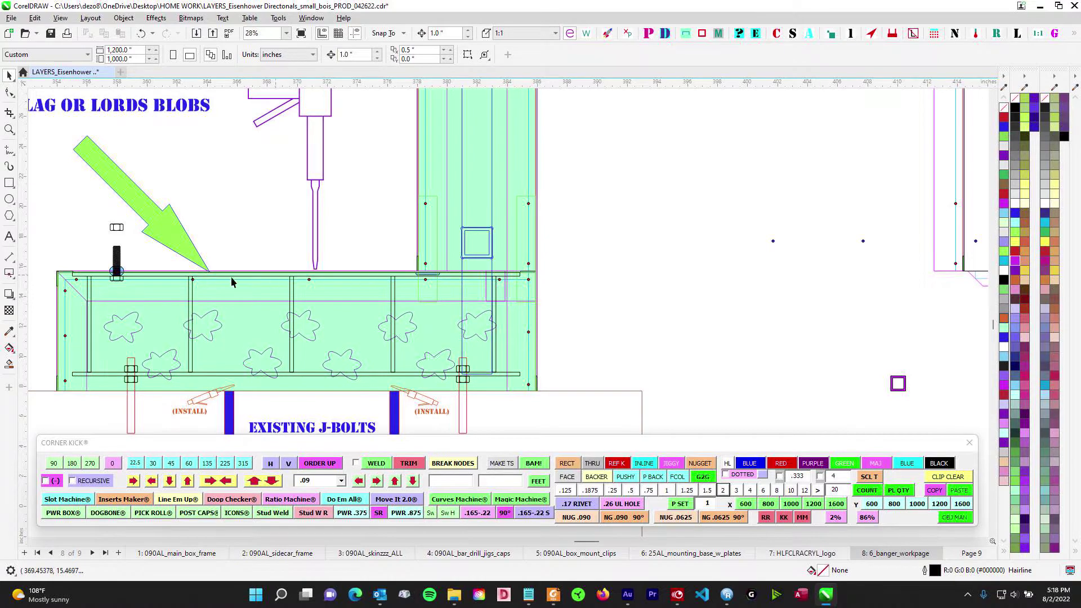
Inspect the T top plate's slots, 1/2-13 thru tap holes and the note to keep its top surface clear of welds.
drag(334, 207, 654, 274)
scroll(623, 342, down, 2)
drag(606, 335, 191, 167)
scroll(191, 167, down, 1)
drag(563, 416, 518, 226)
scroll(529, 270, down, 1)
drag(527, 342, 520, 97)
drag(491, 315, 645, 151)
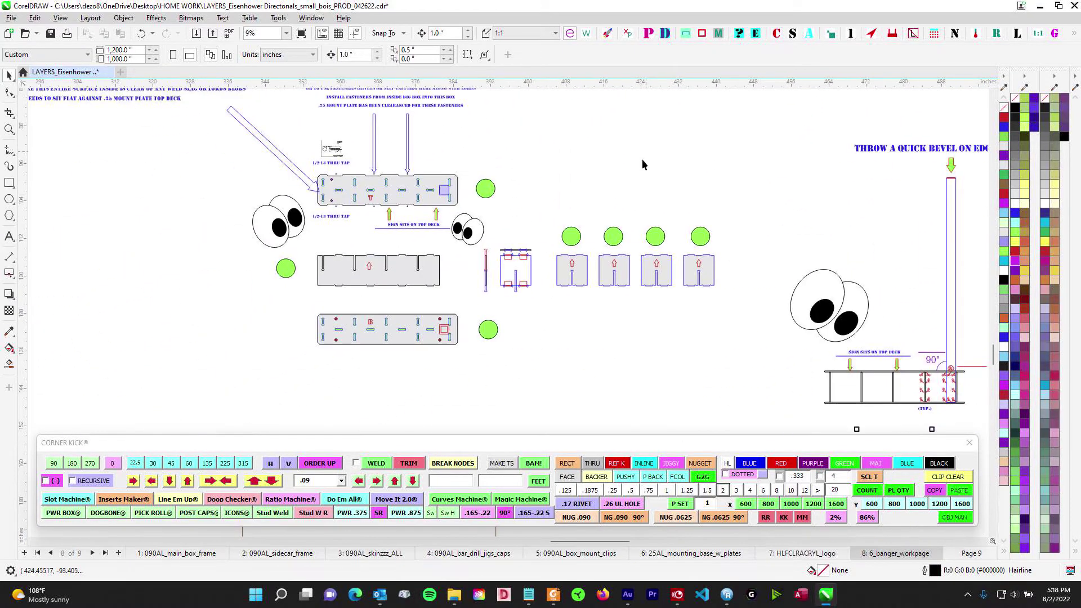
scroll(345, 183, up, 2)
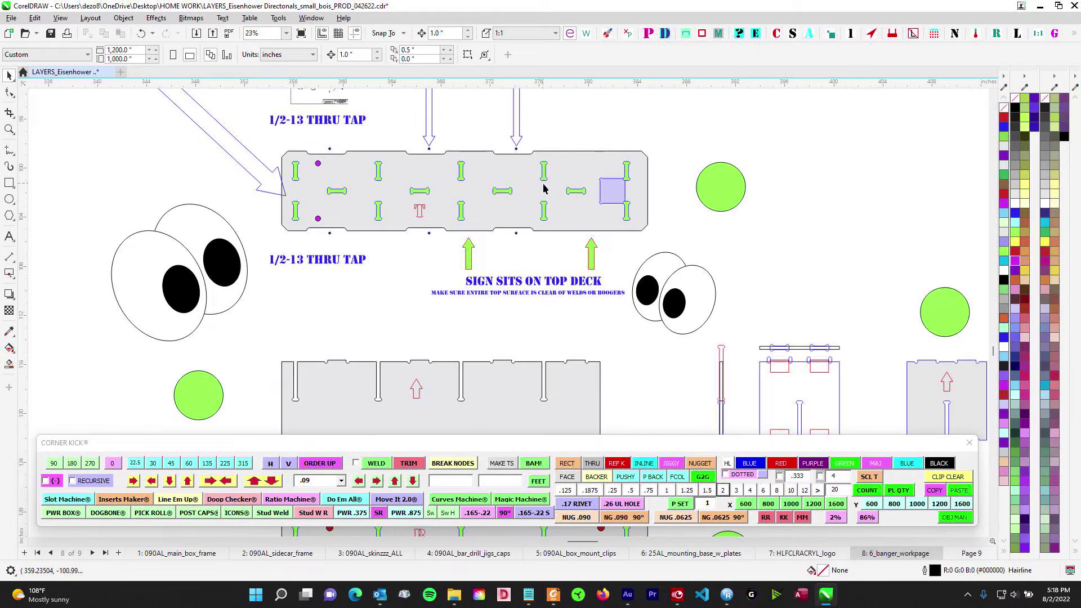
scroll(532, 299, up, 2)
scroll(675, 193, up, 2)
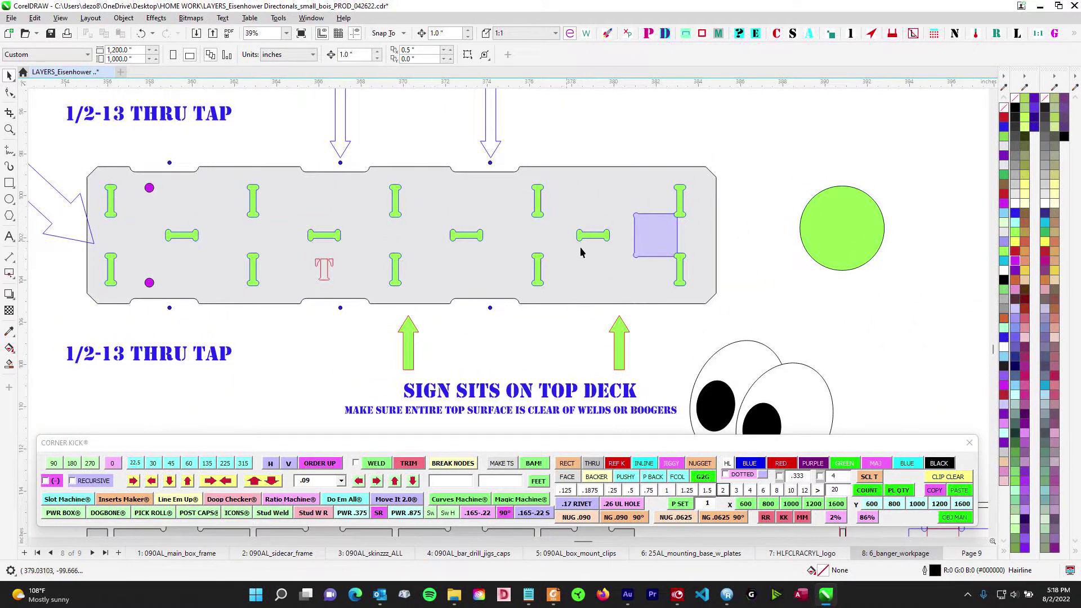
scroll(565, 241, down, 2)
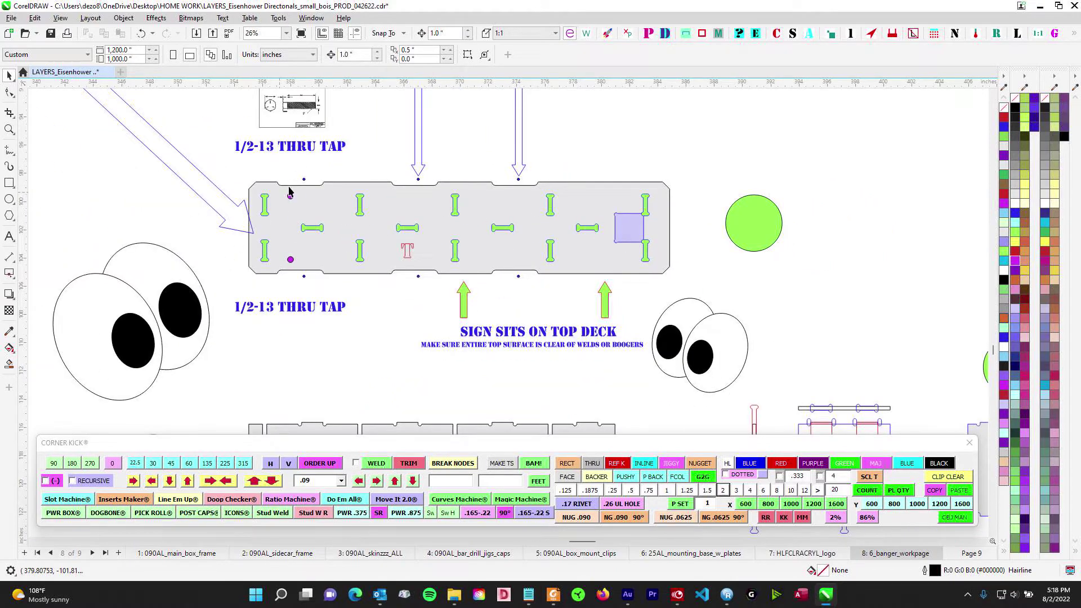
Inspect the square post cutout next to the end slots of the T top plate.
scroll(819, 286, down, 1)
drag(924, 321, 467, 246)
drag(639, 282, 815, 332)
scroll(420, 227, up, 1)
scroll(338, 197, up, 1)
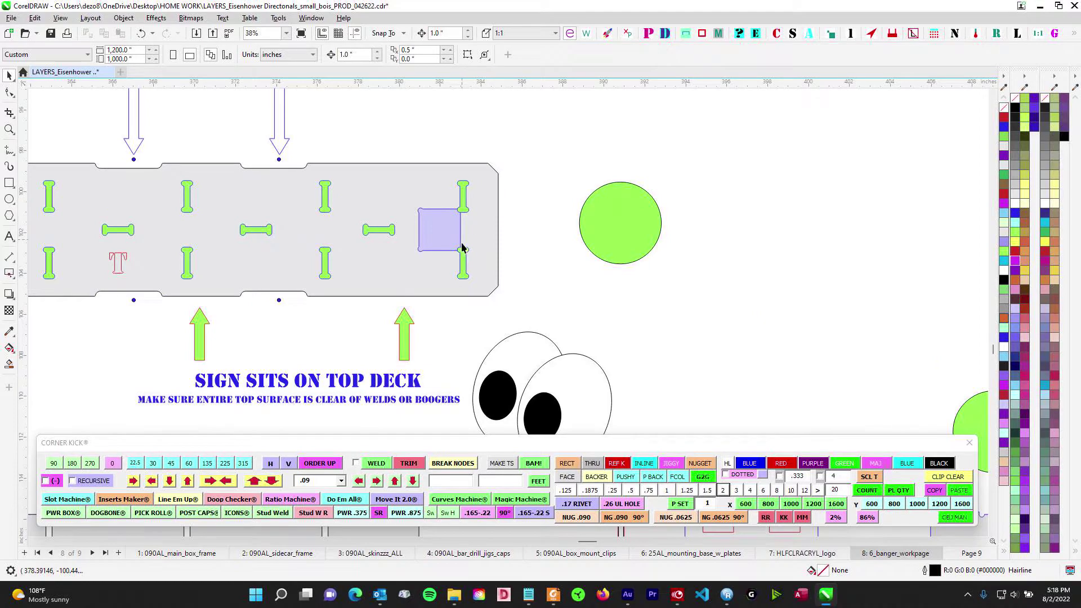
Review the typical rib and post weld locations below the top deck in the assembled base's side view.
scroll(585, 265, down, 4)
drag(923, 315, 371, 318)
drag(688, 357, 466, 188)
scroll(488, 355, up, 2)
scroll(488, 352, up, 2)
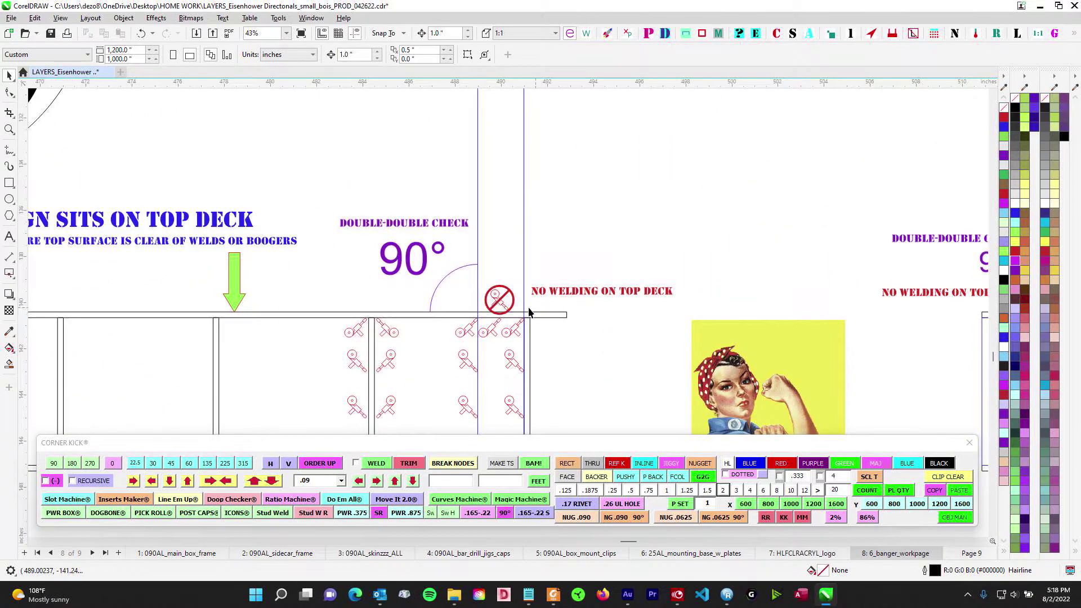
scroll(498, 328, down, 3)
scroll(653, 299, up, 1)
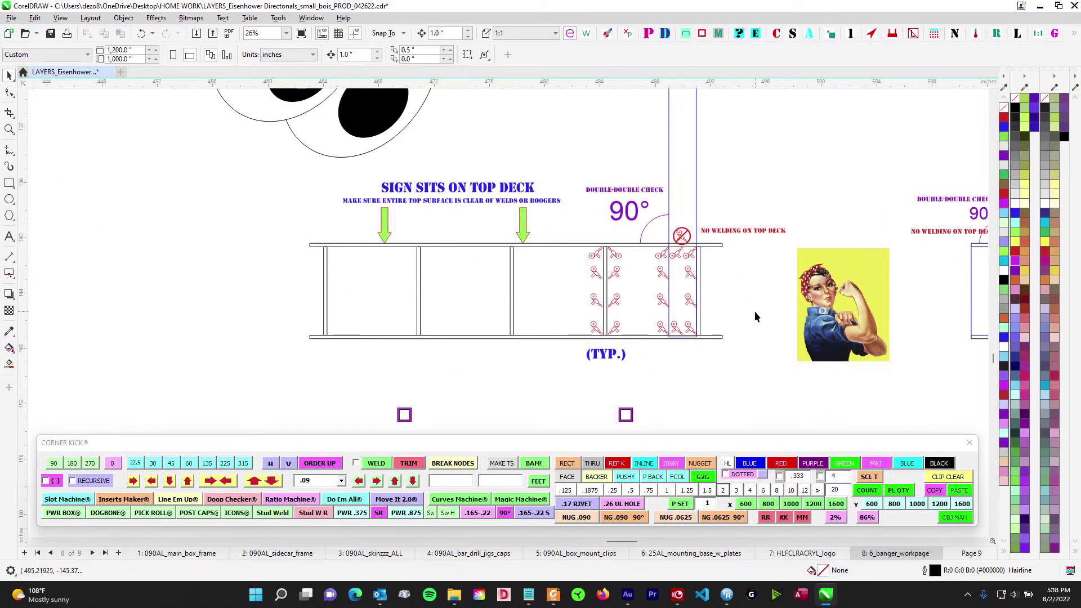
Check the paired 1/2-13 thru tap holes and their callouts on the T top plate.
scroll(754, 312, down, 3)
scroll(391, 145, up, 4)
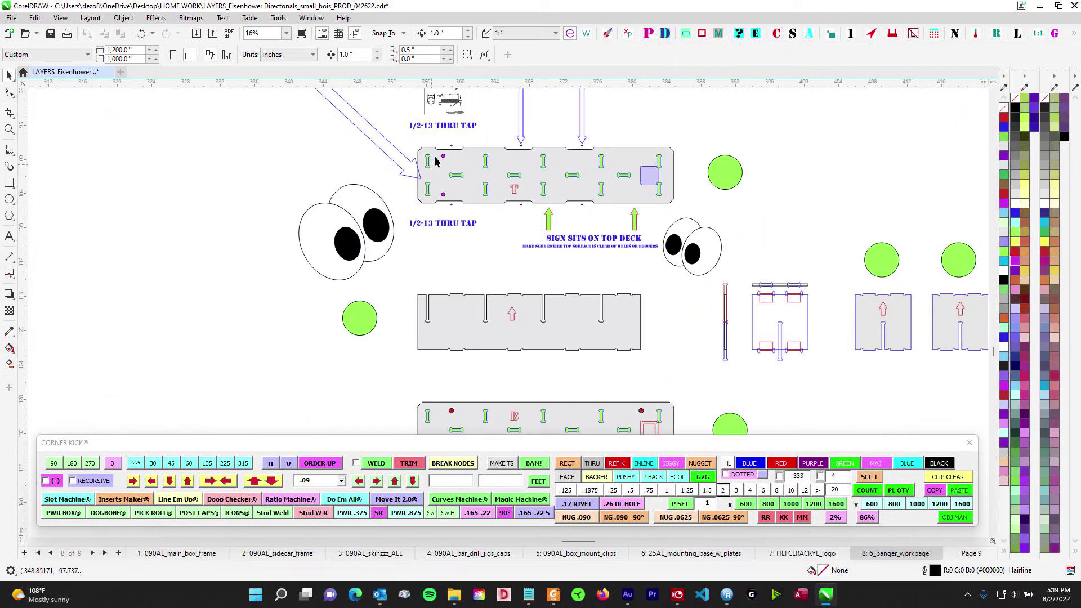
drag(540, 326, 586, 370)
click(489, 157)
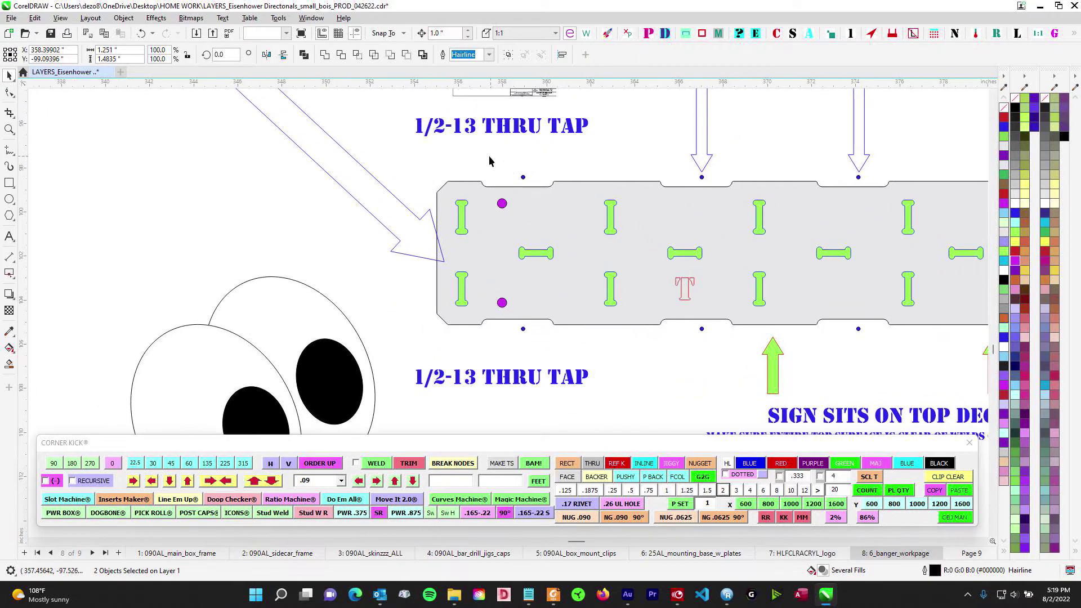
drag(489, 158, 474, 228)
drag(376, 170, 655, 216)
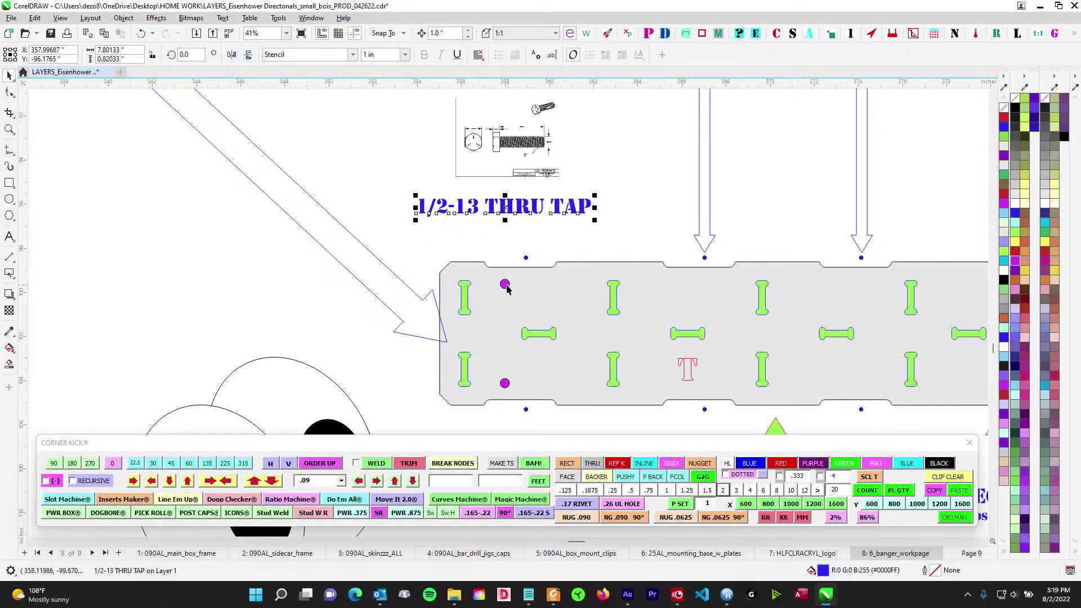
scroll(509, 361, down, 2)
scroll(518, 386, down, 3)
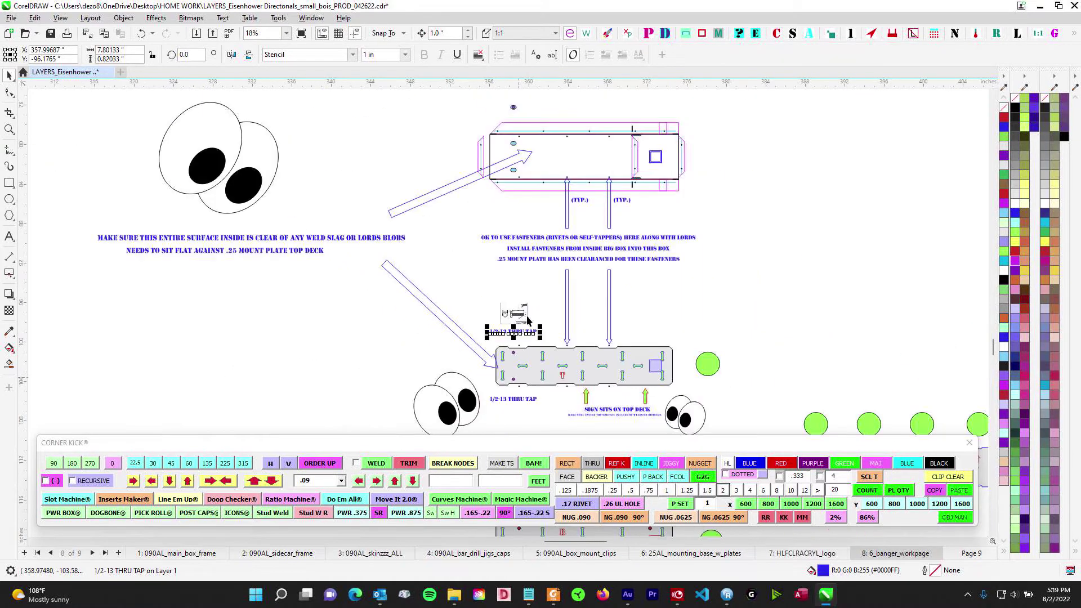
Examine the vertical bolt and nut joining the sidecar base to the mount plate top deck in the side view.
scroll(545, 300, up, 7)
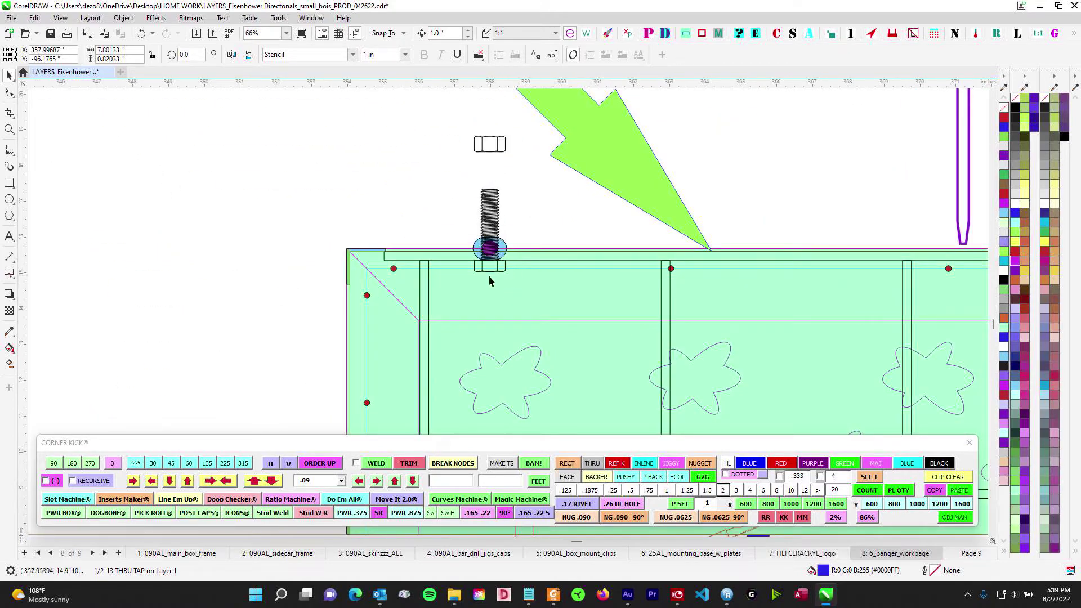
scroll(514, 275, down, 5)
scroll(590, 292, down, 2)
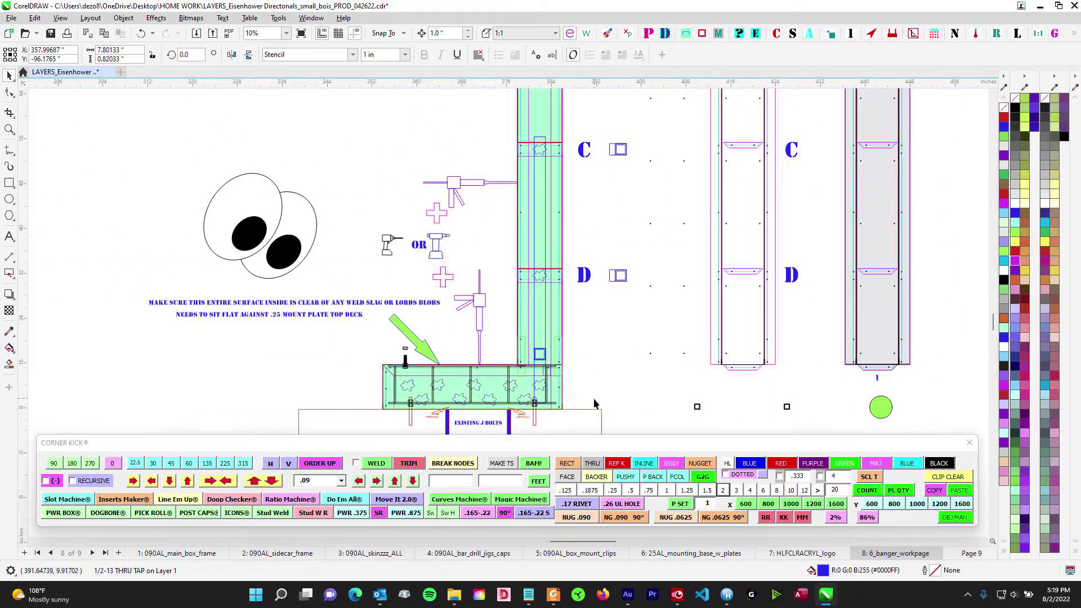
scroll(446, 396, up, 2)
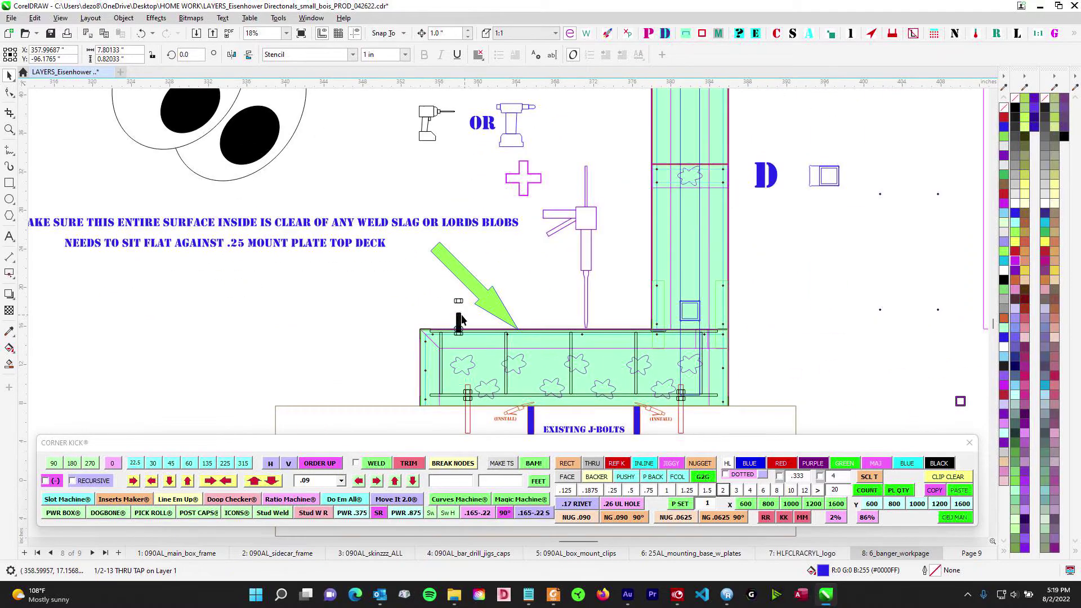
scroll(458, 360, down, 2)
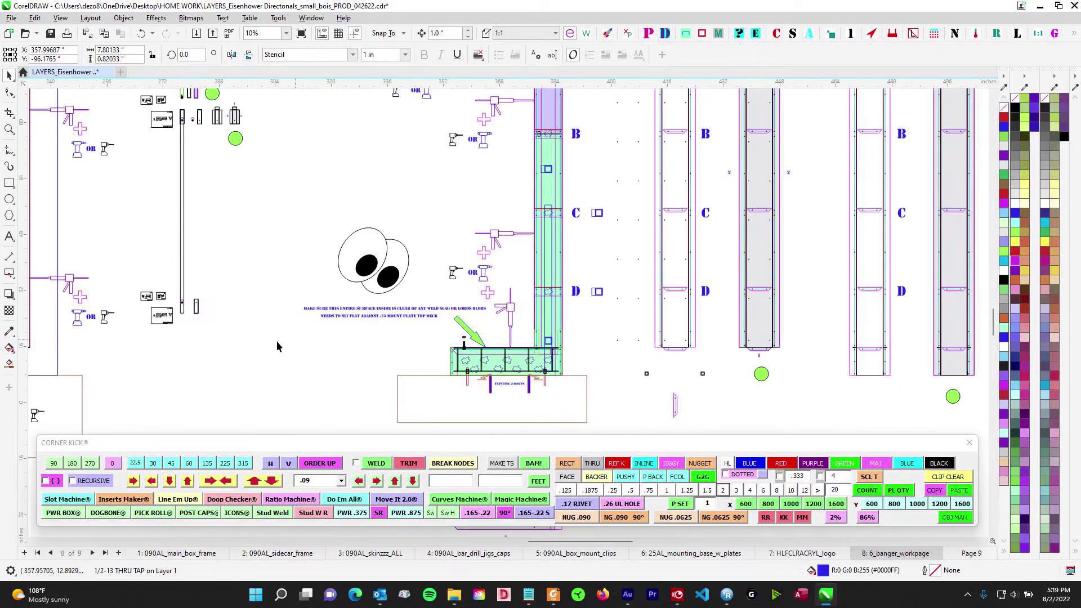
Examine the matching bolt location at the underside of the main box in the sign's elevation.
drag(295, 339, 746, 344)
scroll(398, 301, up, 3)
drag(398, 306, 385, 232)
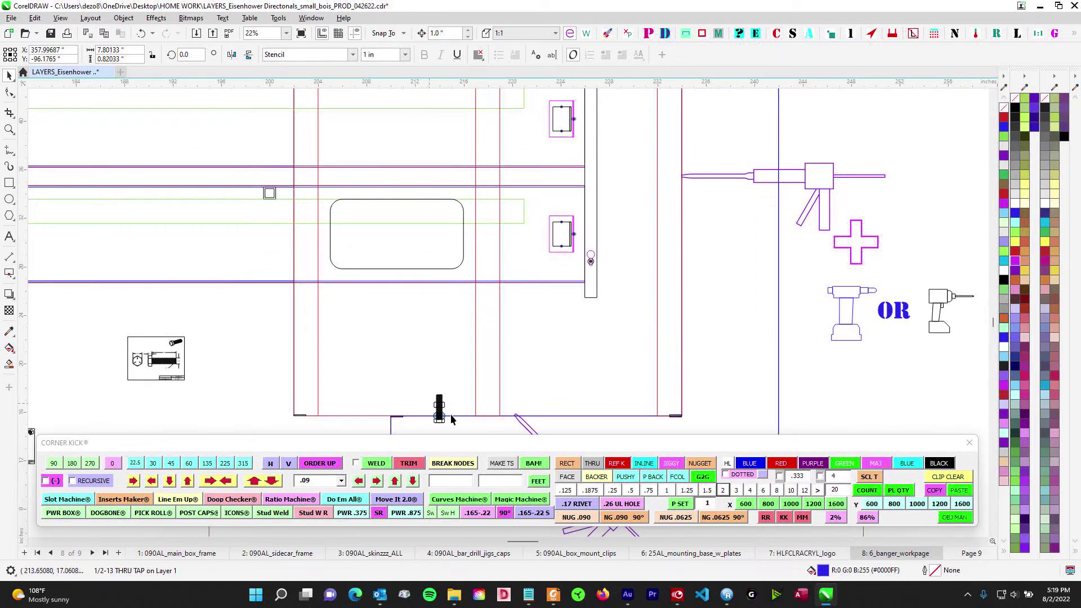
scroll(449, 348, down, 3)
drag(451, 356, 367, 283)
Review the mounting base plates alongside the assembled base views with their upright posts and weld notes.
scroll(472, 351, down, 2)
drag(521, 255, 505, 288)
scroll(665, 304, down, 2)
drag(668, 307, 278, 305)
scroll(617, 348, down, 1)
scroll(591, 361, up, 1)
scroll(589, 366, down, 1)
drag(591, 372, 610, 67)
scroll(576, 287, up, 6)
scroll(595, 277, down, 3)
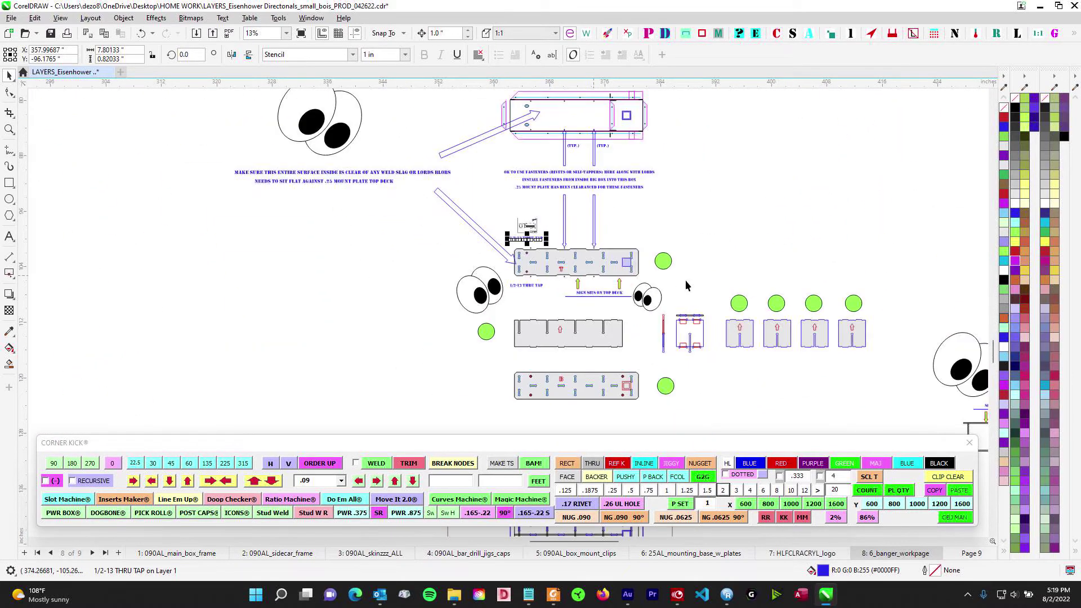
drag(690, 282, 282, 292)
drag(672, 361, 602, 292)
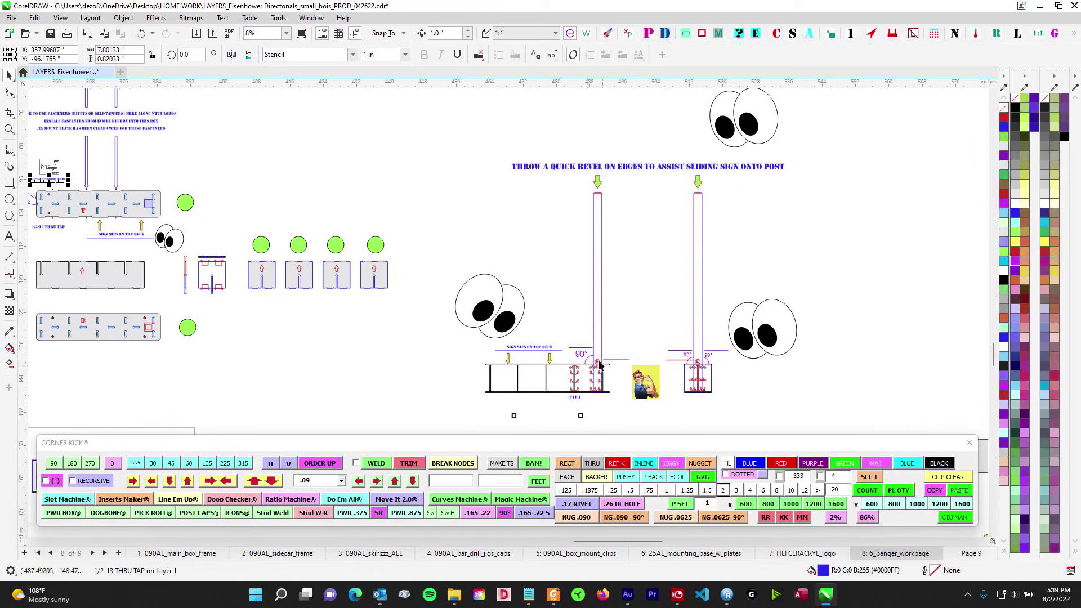
drag(600, 368, 722, 369)
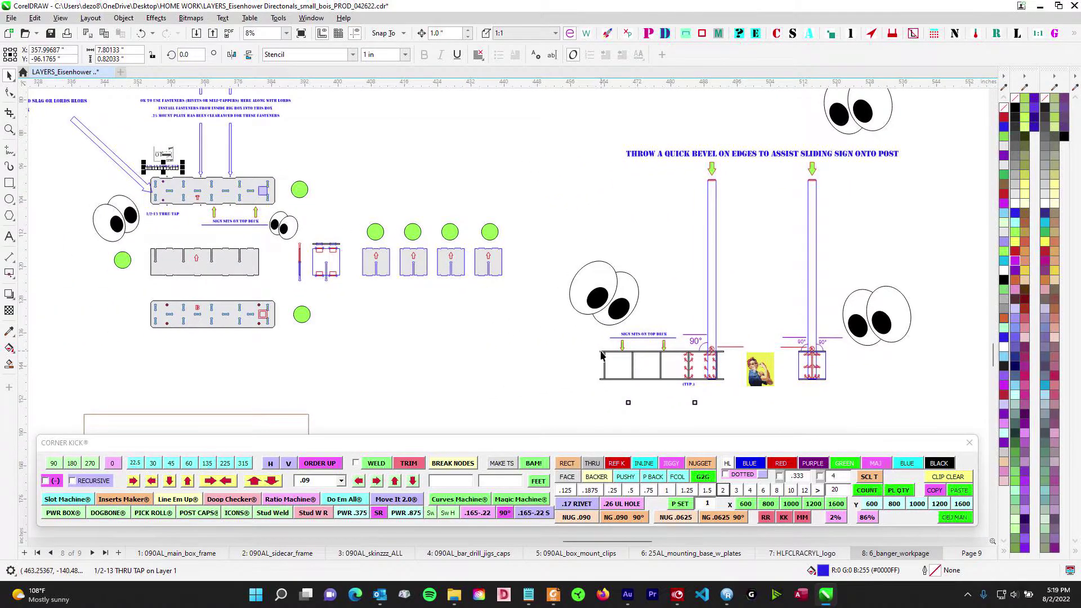
Recheck the T top plate's tapped hole locations against the hex bolt reference drawing above them.
scroll(419, 252, up, 3)
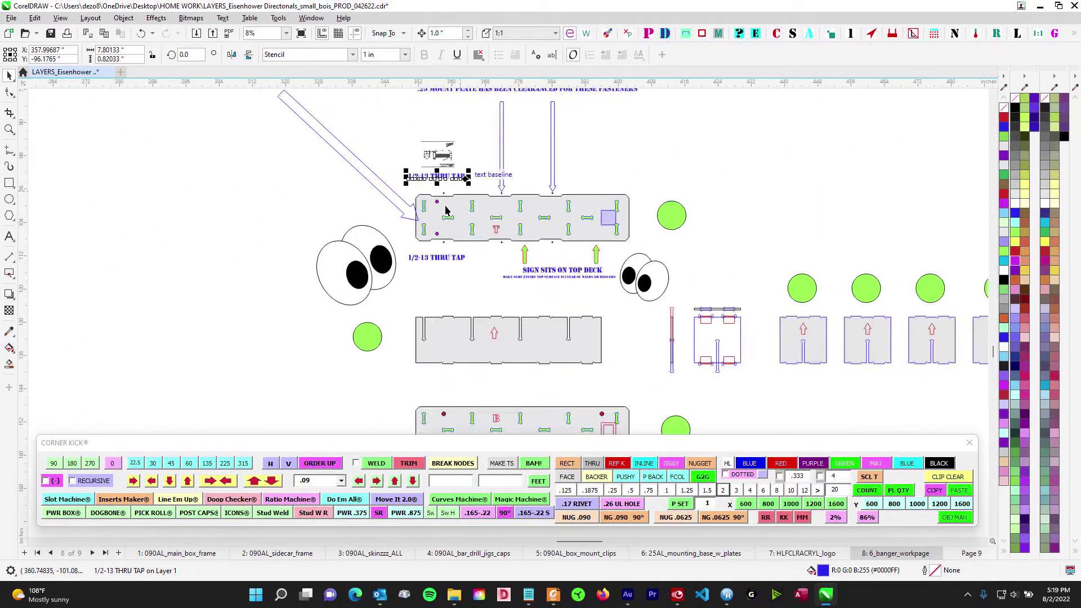
scroll(441, 265, down, 4)
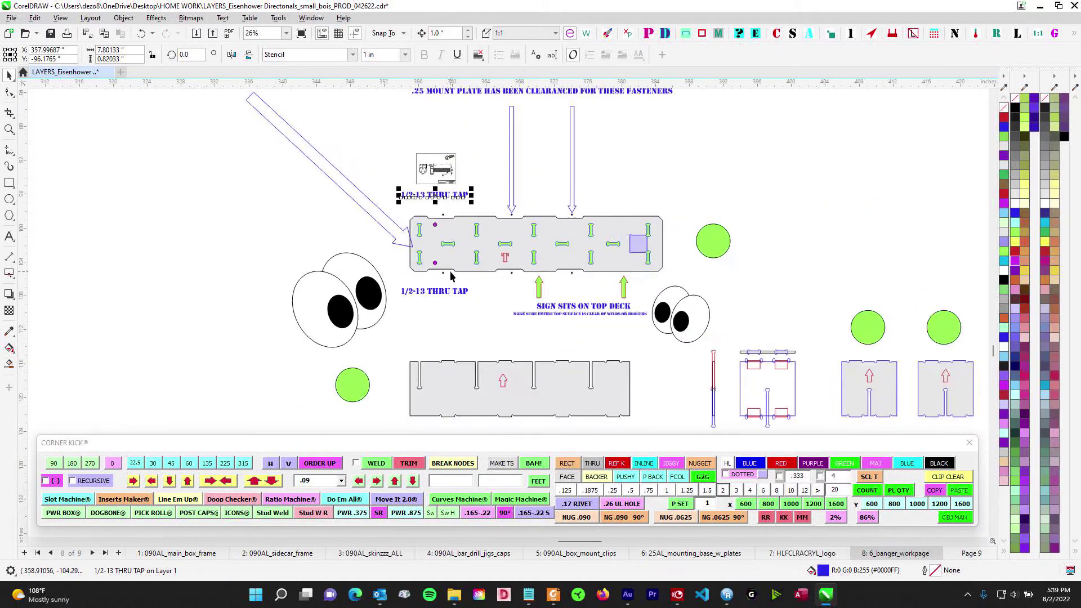
scroll(482, 237, up, 5)
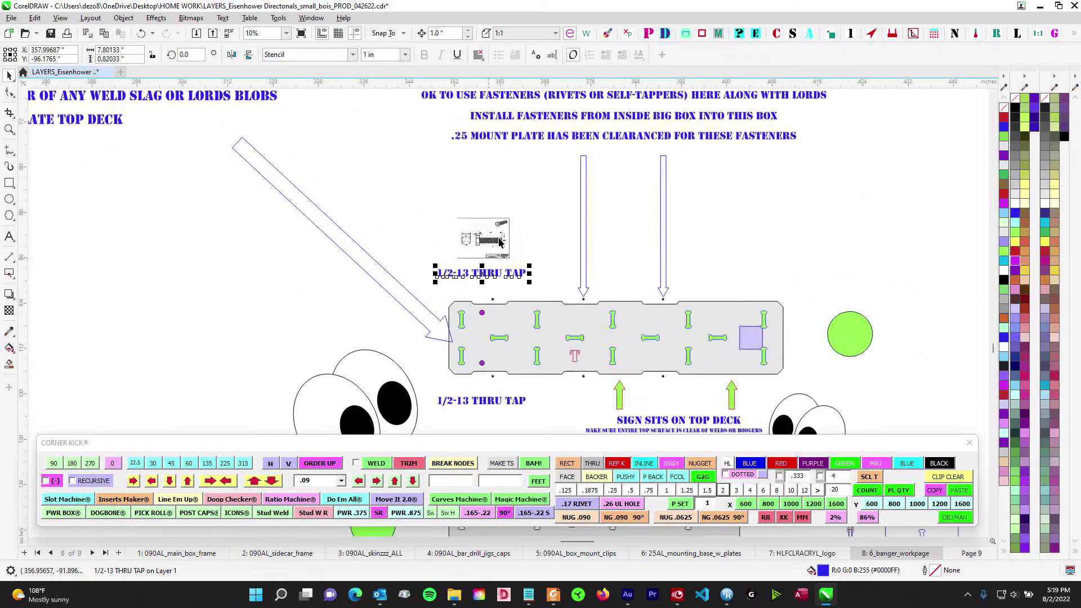
scroll(537, 263, down, 2)
Inspect the threaded bolt, its loose nut and the hole it passes through at the sidecar base's top surface.
drag(514, 176, 480, 419)
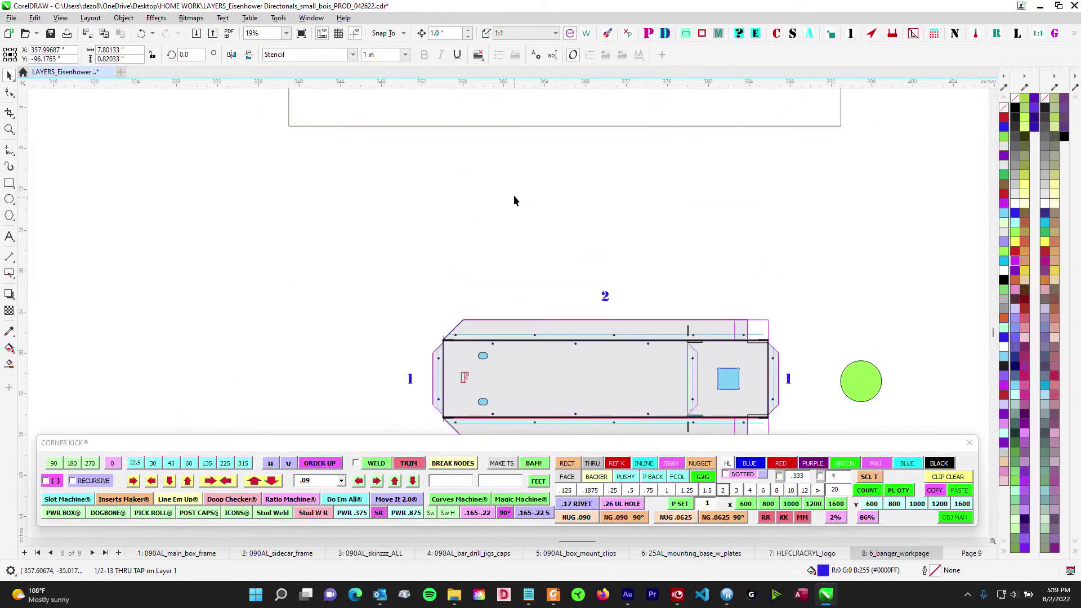
drag(514, 197, 579, 383)
scroll(557, 164, up, 2)
drag(562, 152, 582, 360)
scroll(567, 281, up, 2)
scroll(566, 280, up, 2)
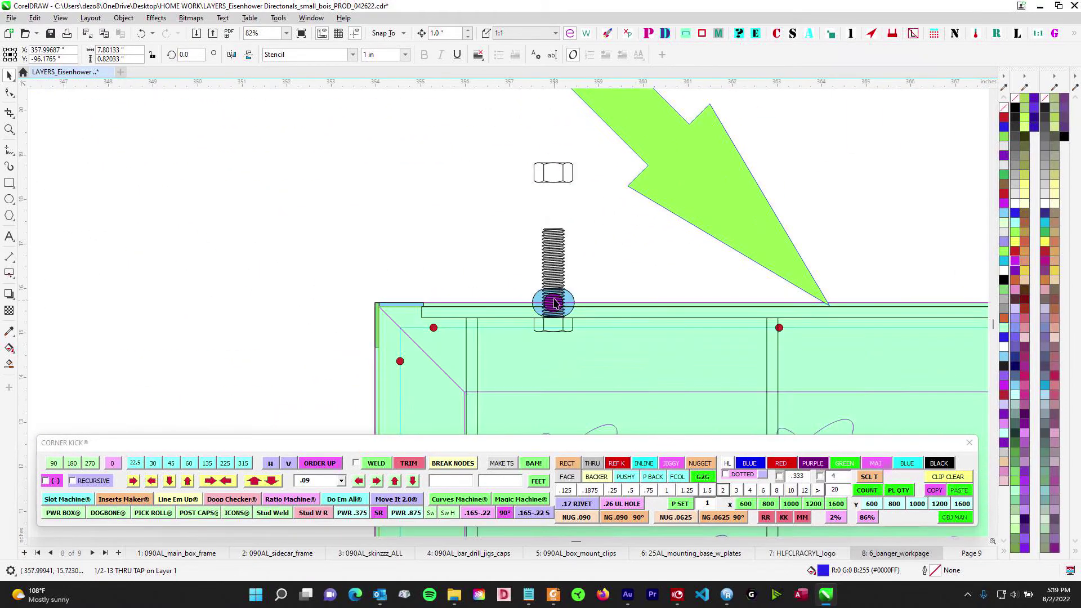
Review how the sidecar base encloses the mounting base's ribs, decks and anchors above the existing J-bolts.
scroll(584, 294, down, 1)
scroll(585, 306, down, 3)
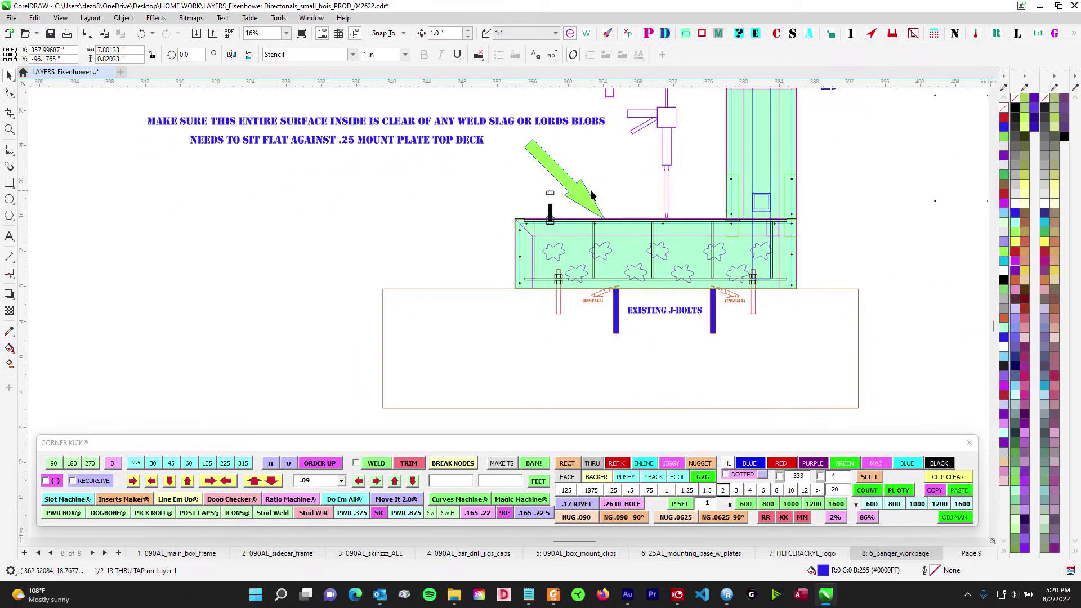
scroll(590, 194, down, 3)
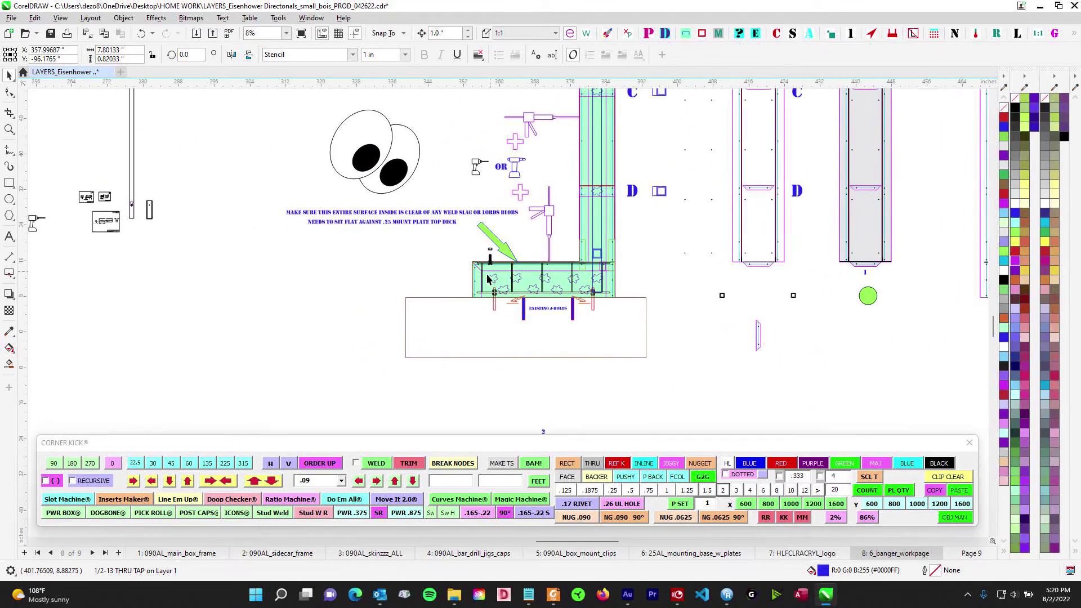
scroll(489, 276, up, 3)
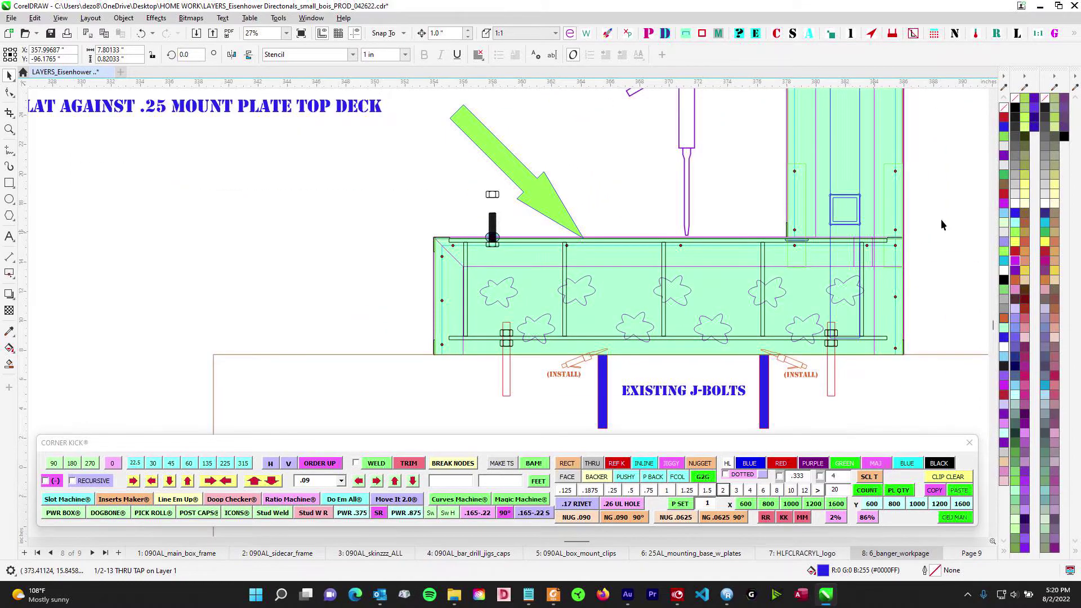
scroll(714, 350, down, 2)
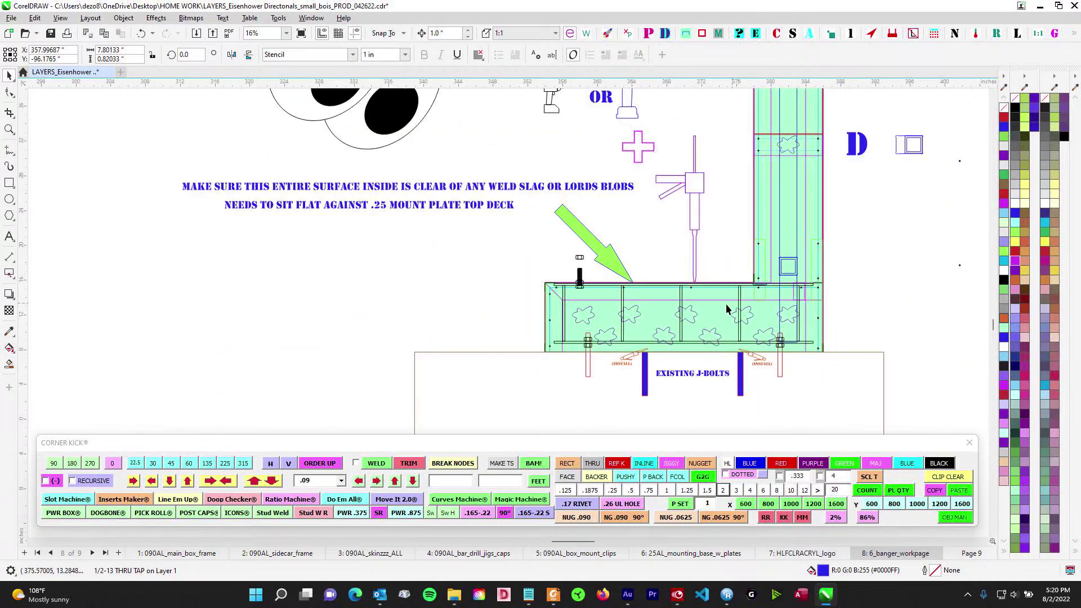
scroll(732, 307, up, 2)
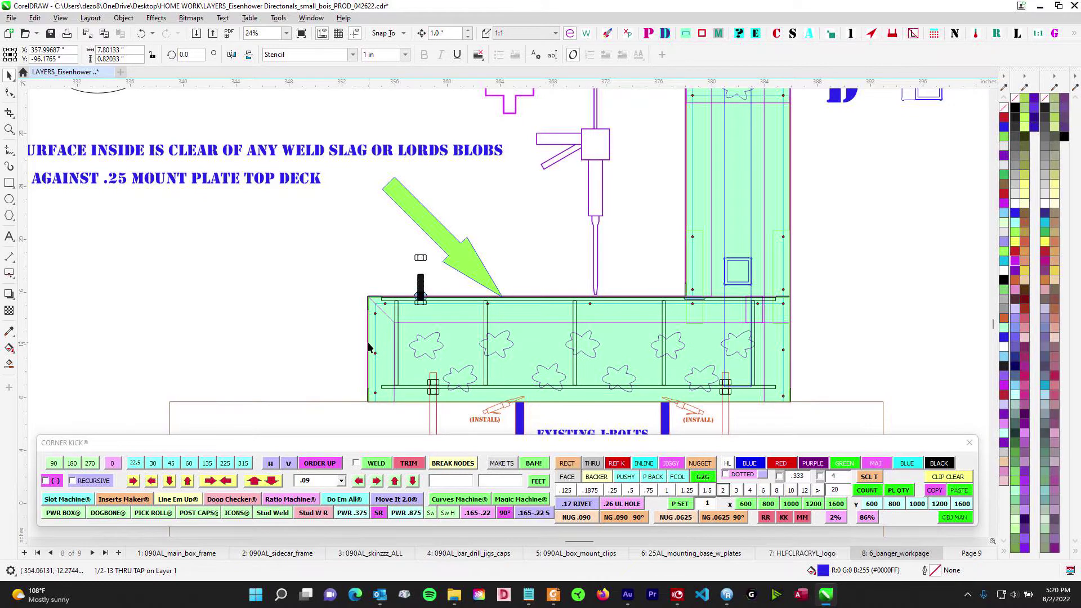
scroll(370, 340, up, 1)
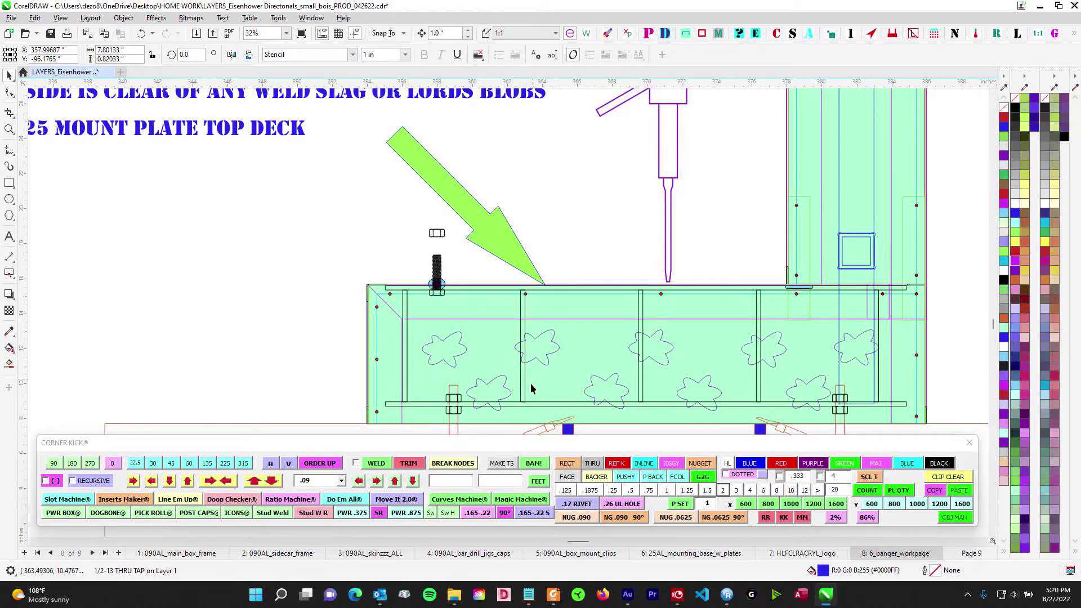
Survey the sidecar skins and coloured panel pieces across the workpage, ending back at the sidecar base's side view.
scroll(549, 369, down, 2)
drag(606, 364, 438, 364)
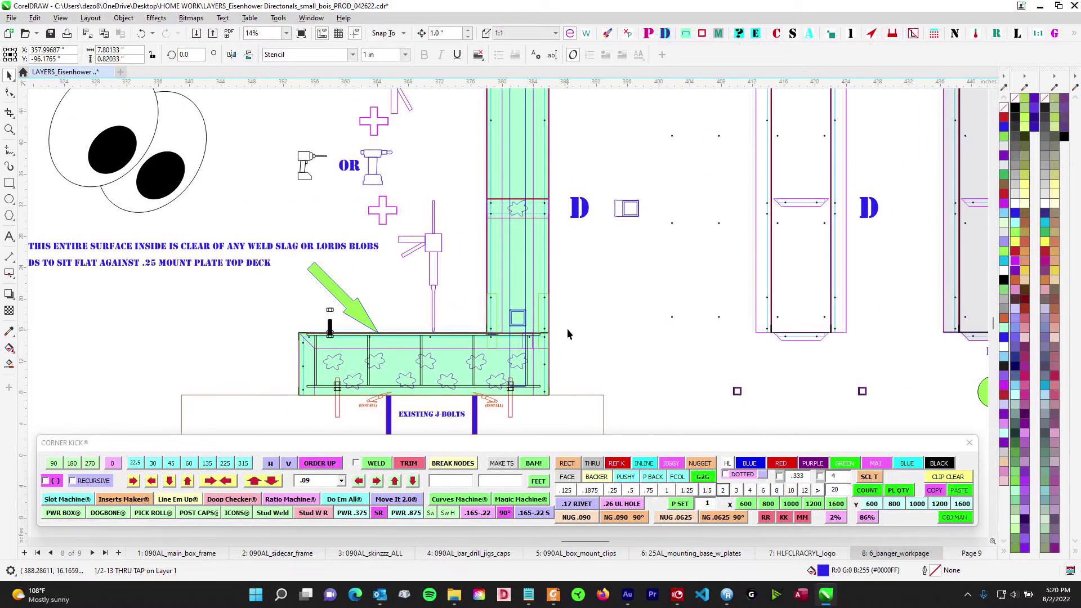
scroll(568, 329, down, 1)
drag(590, 326, 463, 315)
scroll(499, 337, down, 4)
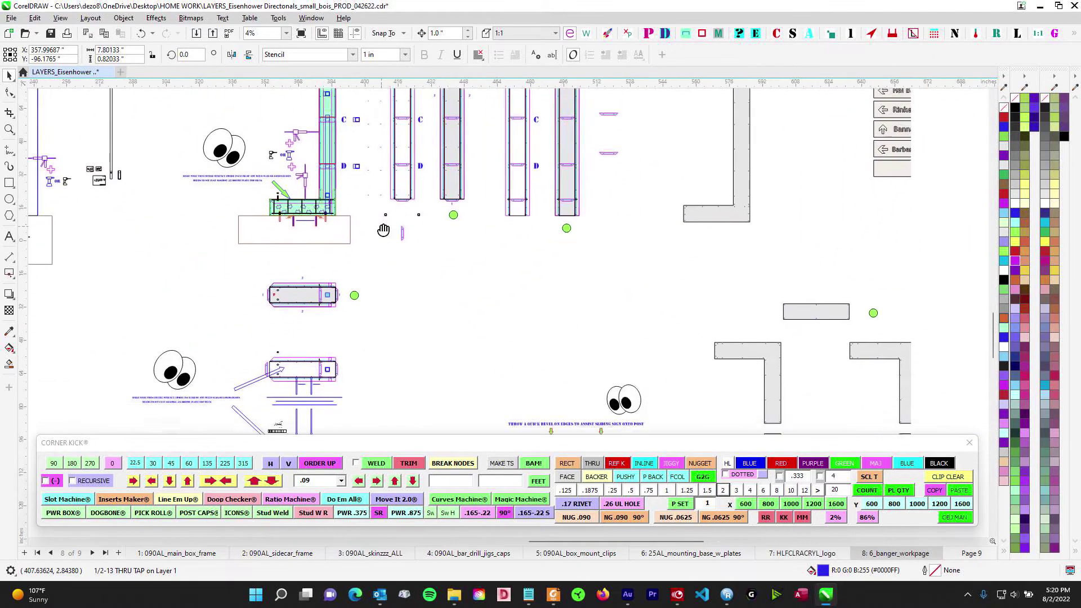
scroll(558, 233, up, 5)
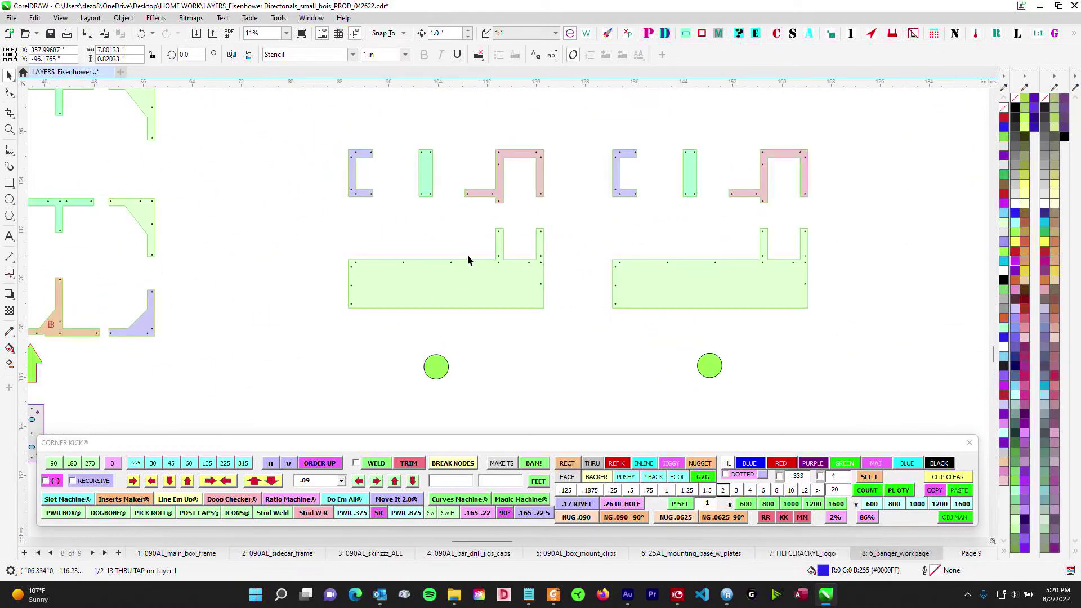
scroll(550, 300, down, 2)
drag(881, 95, 434, 369)
scroll(481, 324, down, 1)
scroll(481, 324, down, 1)
drag(533, 305, 287, 357)
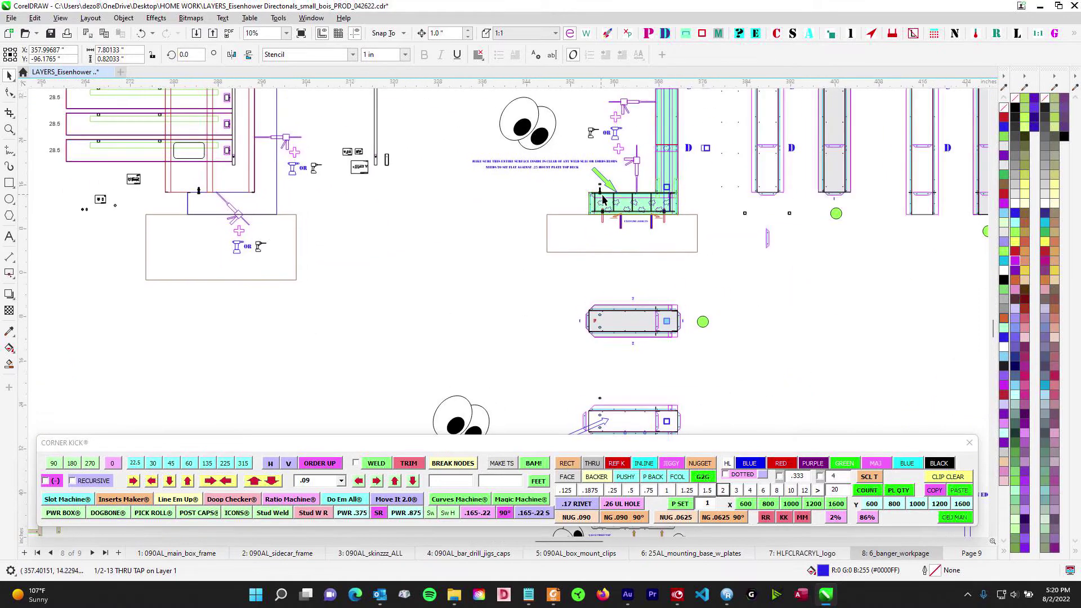
scroll(597, 198, up, 5)
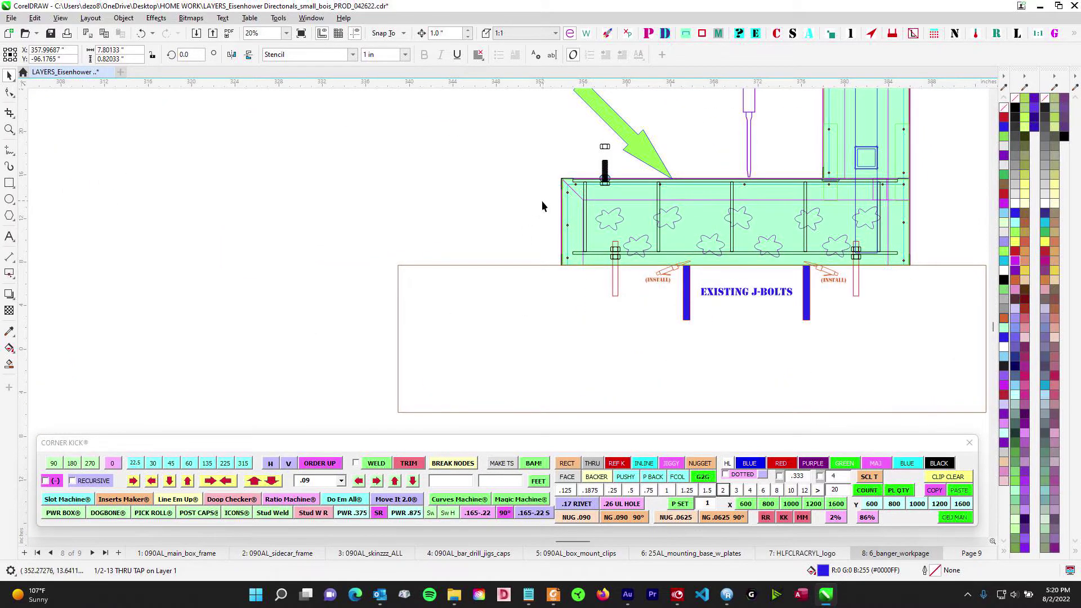
Examine the mounting base's plan view on the footing, checking the top plate rectangle's clearance inside the sidecar base walls.
scroll(567, 192, down, 4)
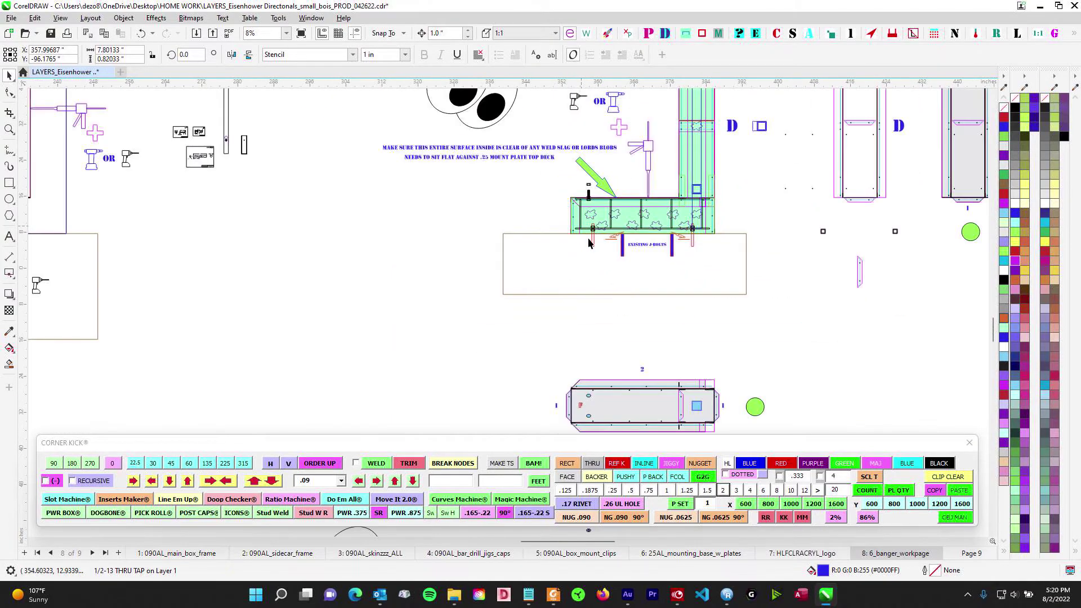
drag(584, 165, 588, 146)
drag(596, 329, 598, 226)
scroll(587, 294, up, 4)
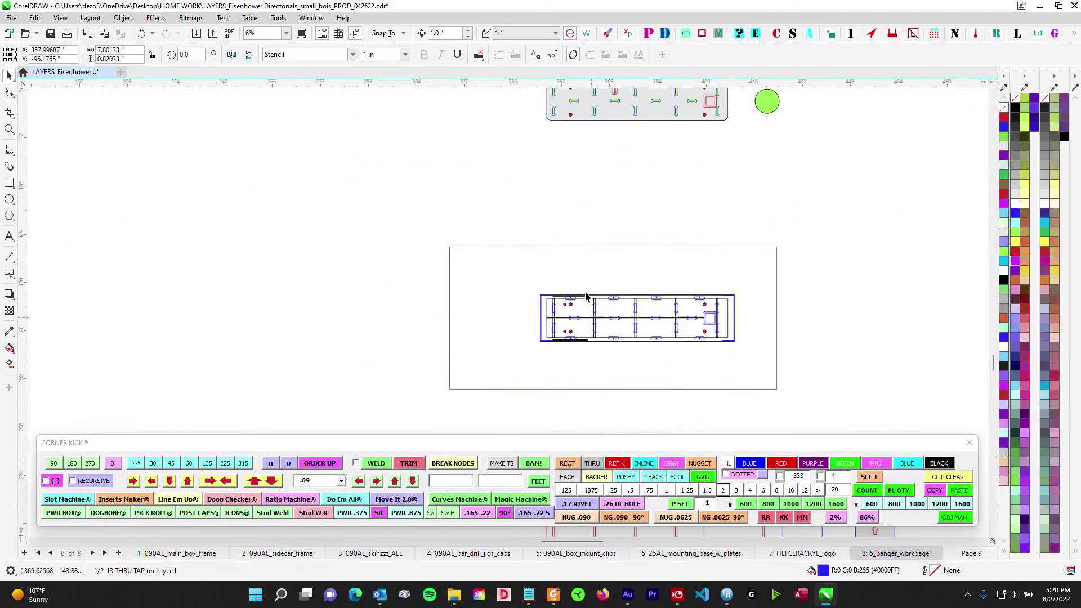
scroll(568, 298, up, 1)
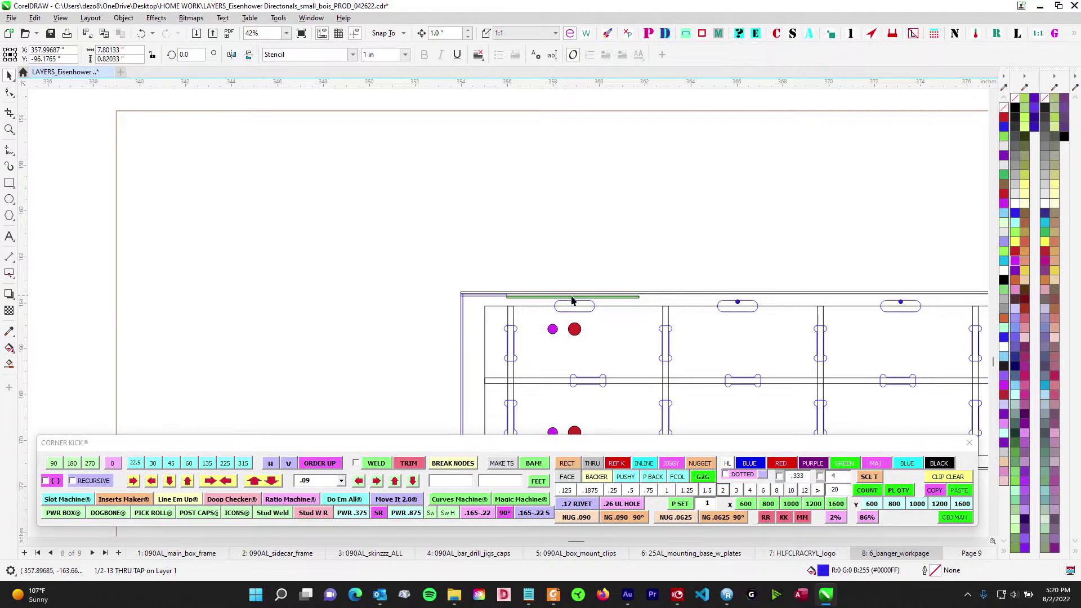
scroll(683, 300, down, 1)
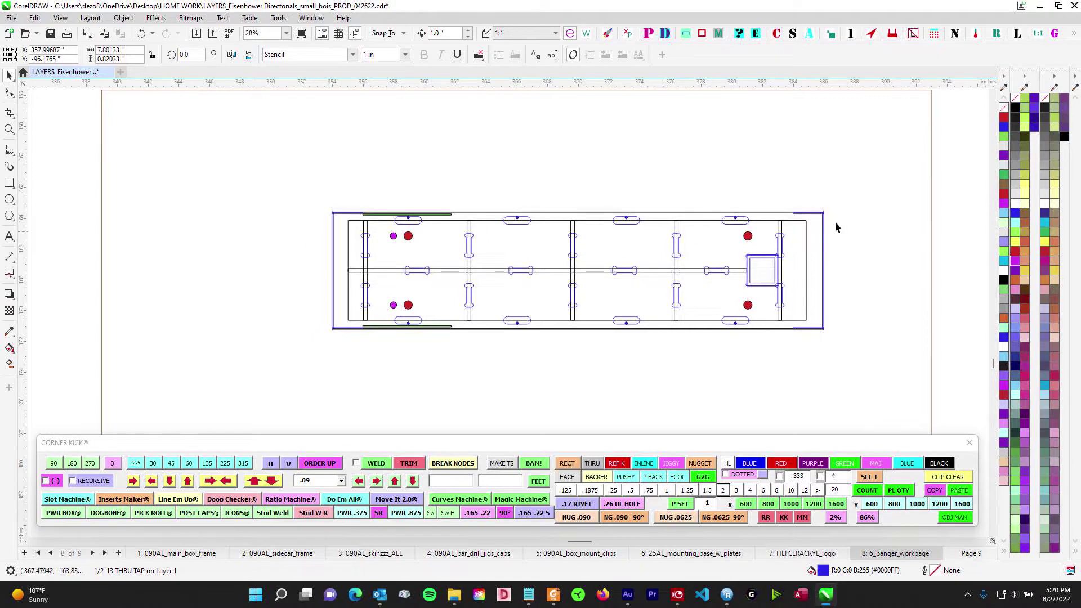
scroll(428, 239, up, 1)
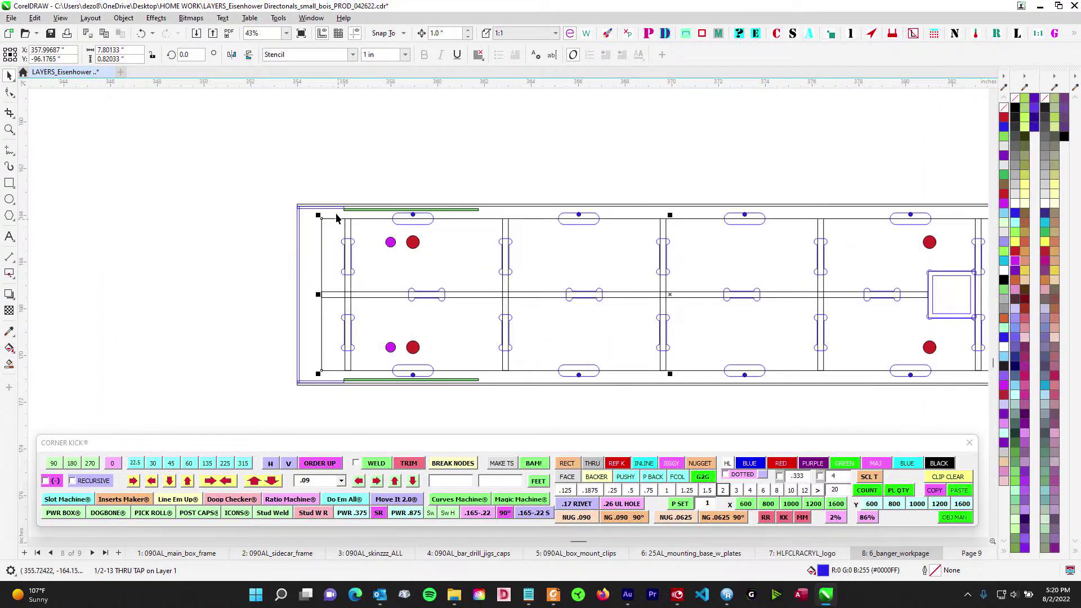
click(340, 213)
Inspect the slotted bolt holes, square post cutout and bend flanges of the flat panel marked F.
scroll(692, 259, down, 2)
drag(658, 210, 614, 424)
scroll(583, 276, down, 1)
drag(587, 282, 554, 374)
scroll(575, 198, up, 5)
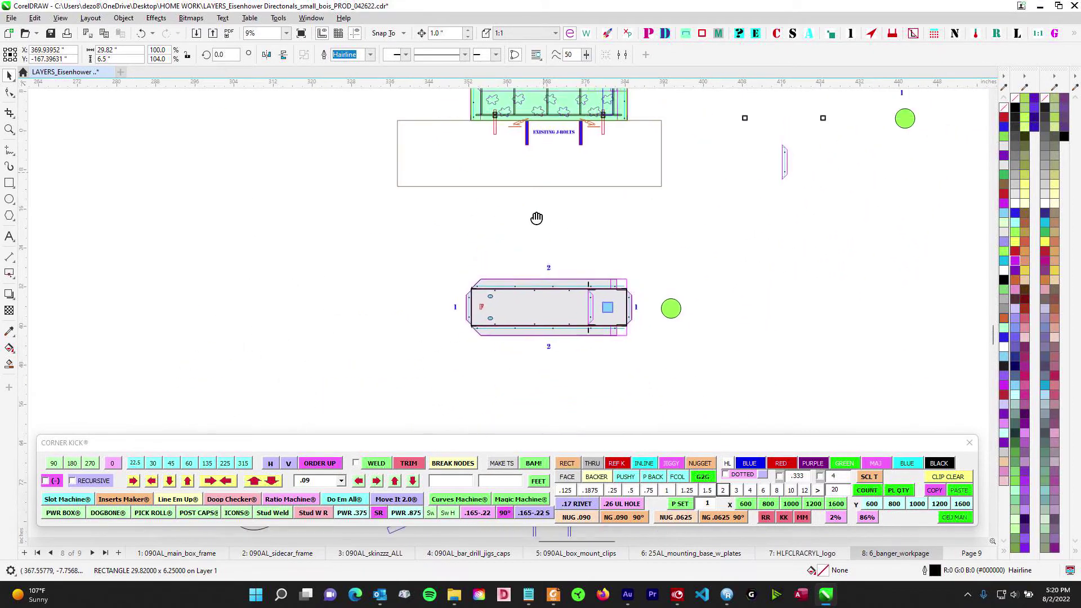
scroll(466, 256, up, 3)
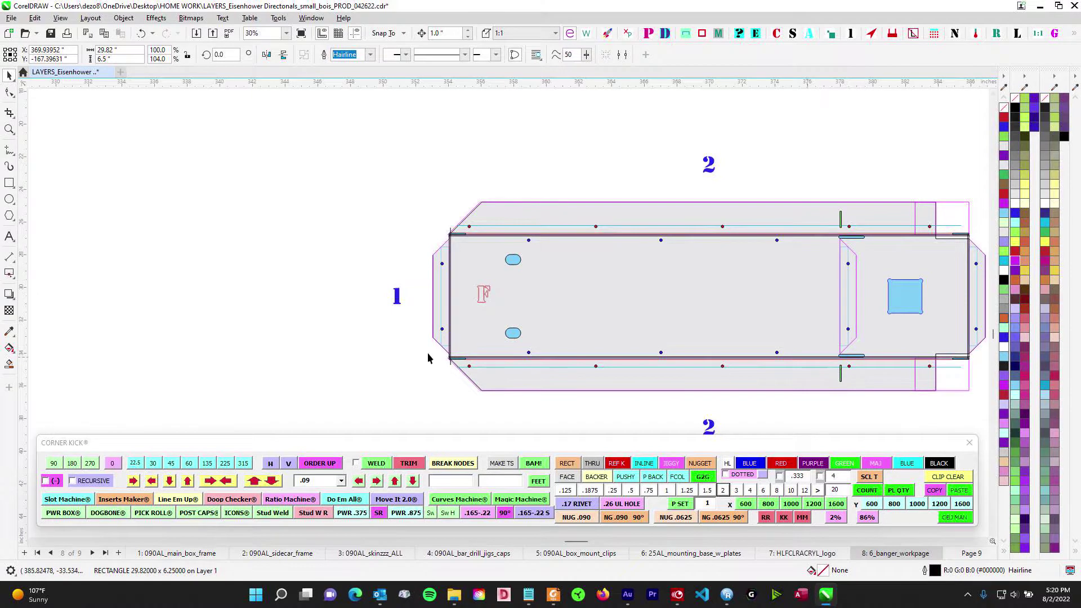
Compare the sidecar base's side view with flat panel F, checking the top deck bolt against the slotted holes and post cutout.
scroll(539, 369, down, 1)
scroll(553, 198, up, 3)
drag(540, 227, 551, 392)
scroll(479, 256, up, 1)
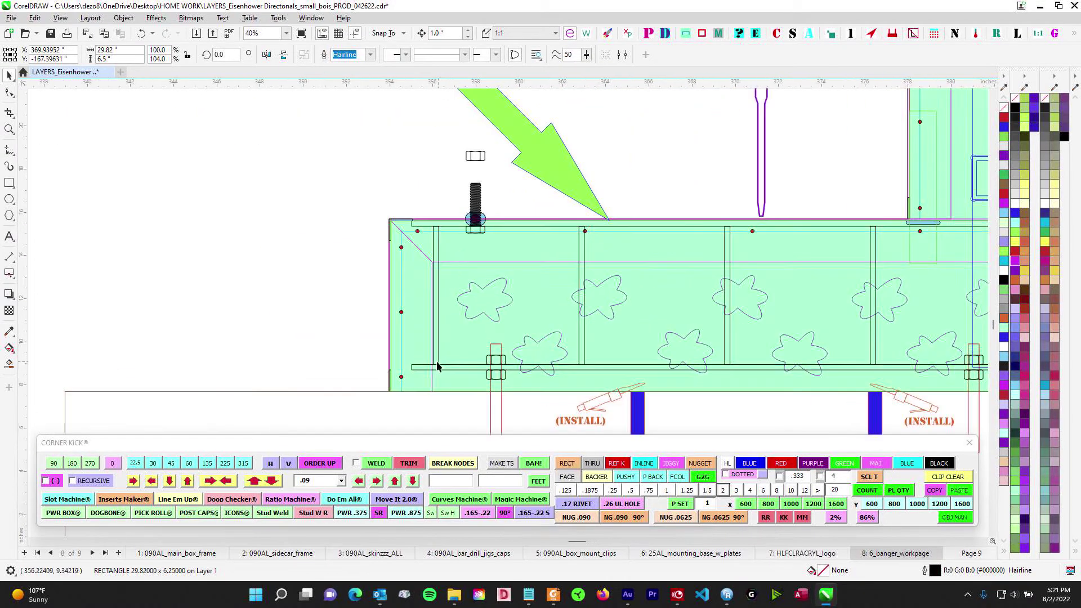
drag(870, 267, 561, 283)
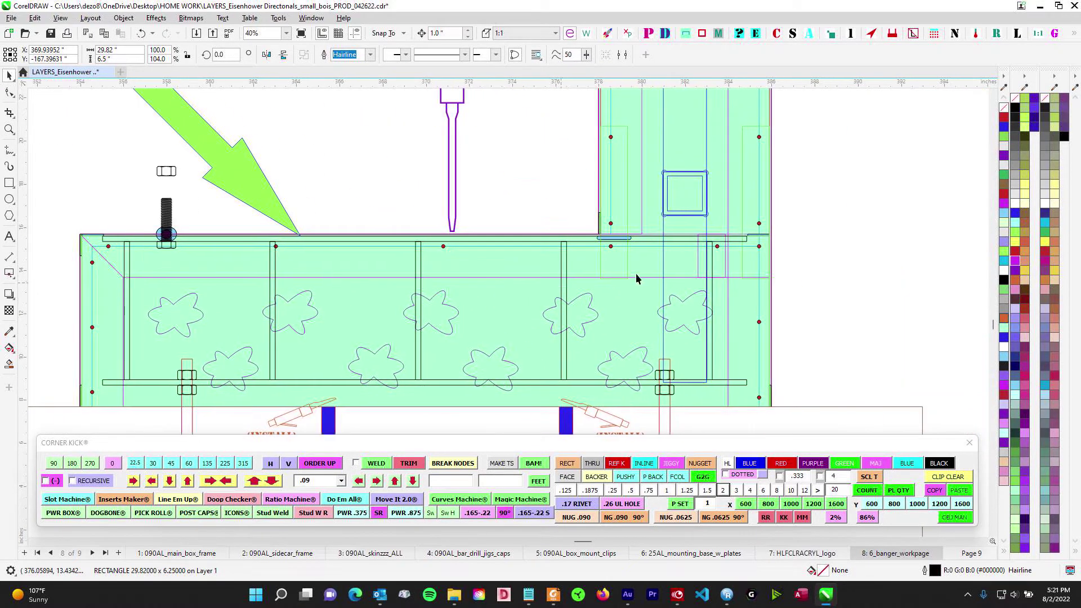
scroll(750, 340, down, 1)
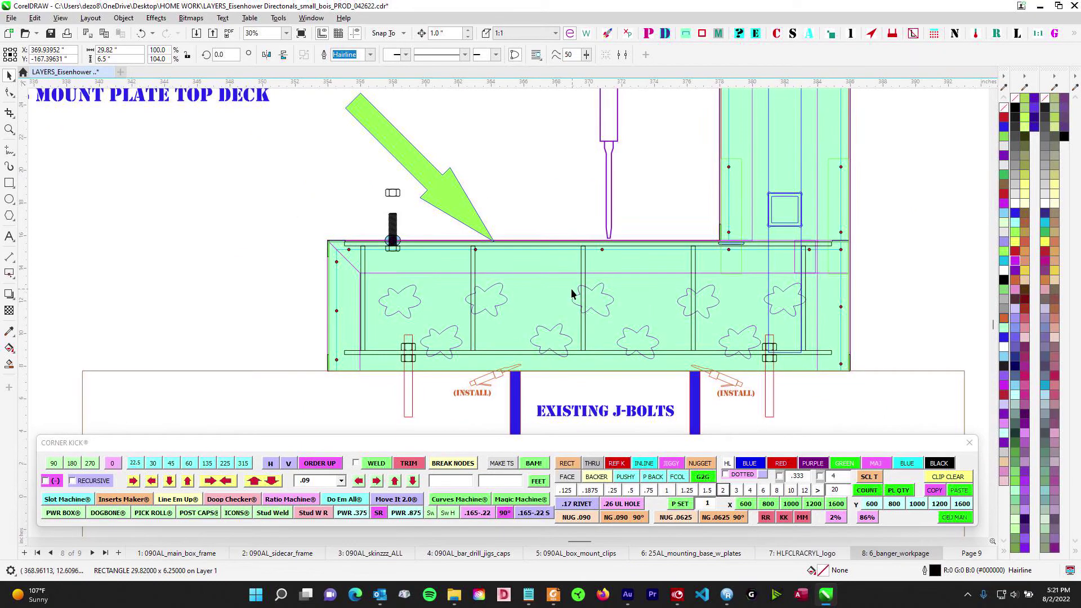
scroll(647, 311, down, 2)
scroll(609, 380, down, 3)
scroll(603, 321, up, 3)
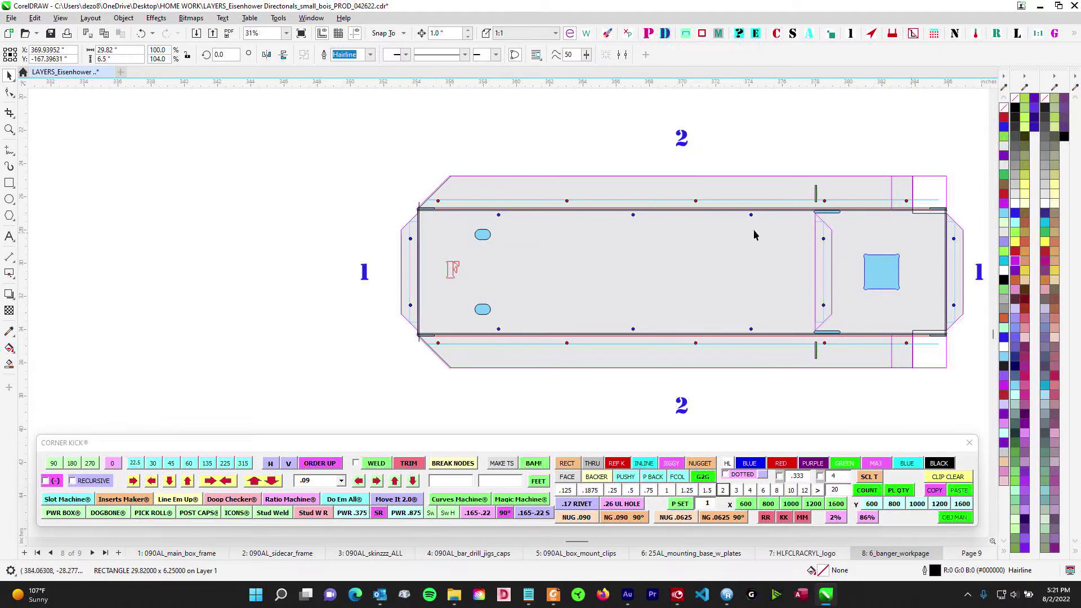
Examine where the green sidecar upright meets the base's top deck, including the square post and surrounding flanges.
scroll(632, 319, down, 2)
drag(622, 192, 552, 417)
scroll(486, 251, up, 2)
scroll(849, 250, up, 2)
scroll(544, 222, down, 1)
drag(616, 218, 491, 240)
scroll(535, 217, down, 1)
drag(543, 206, 554, 180)
scroll(569, 225, up, 3)
scroll(582, 255, down, 2)
scroll(587, 107, down, 2)
scroll(394, 198, down, 1)
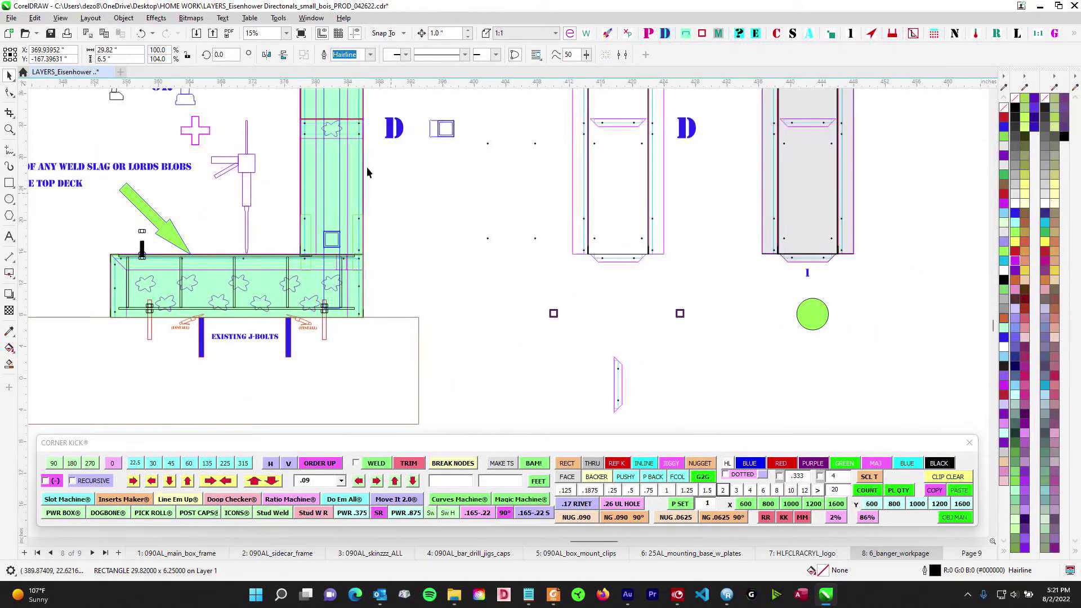
Inspect both ends of the sidecar base where its skins extend past the mounting base down to the footing.
scroll(354, 305, up, 4)
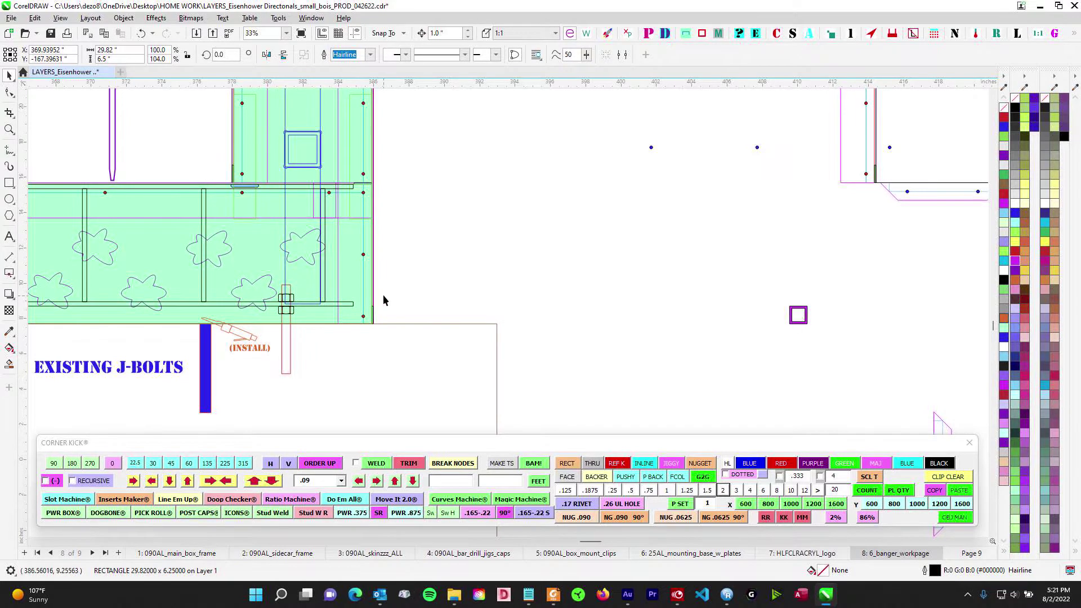
drag(384, 295, 590, 298)
scroll(567, 301, down, 2)
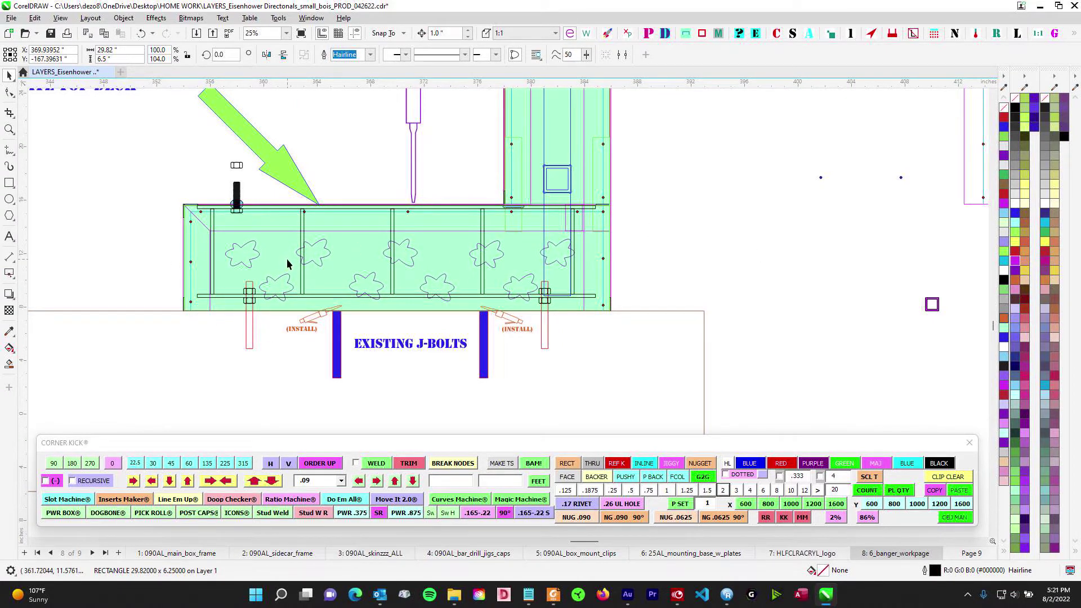
scroll(287, 264, down, 1)
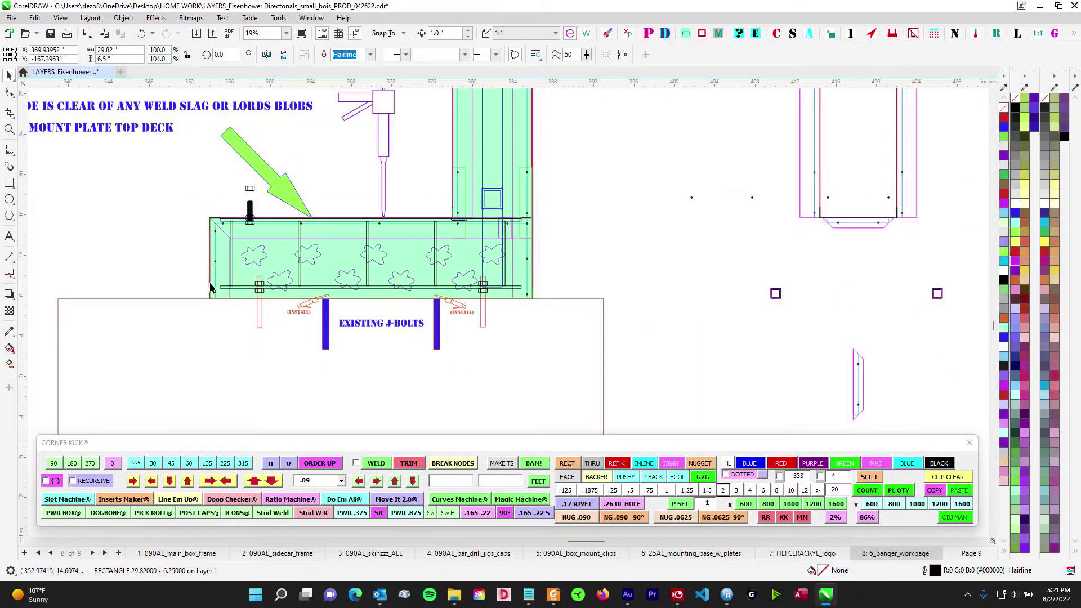
scroll(302, 330, up, 3)
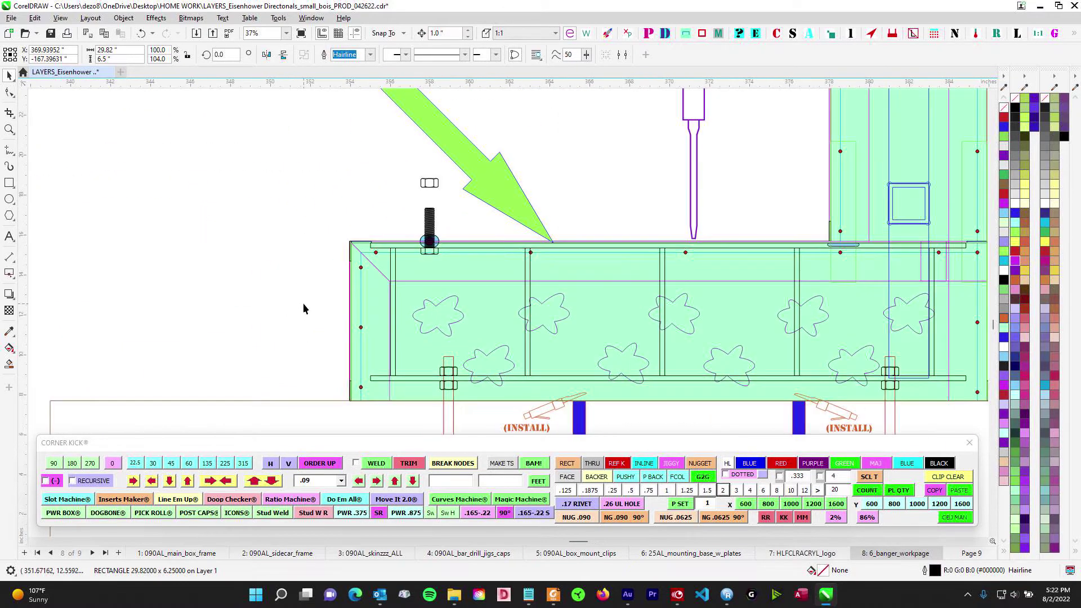
scroll(399, 195, up, 1)
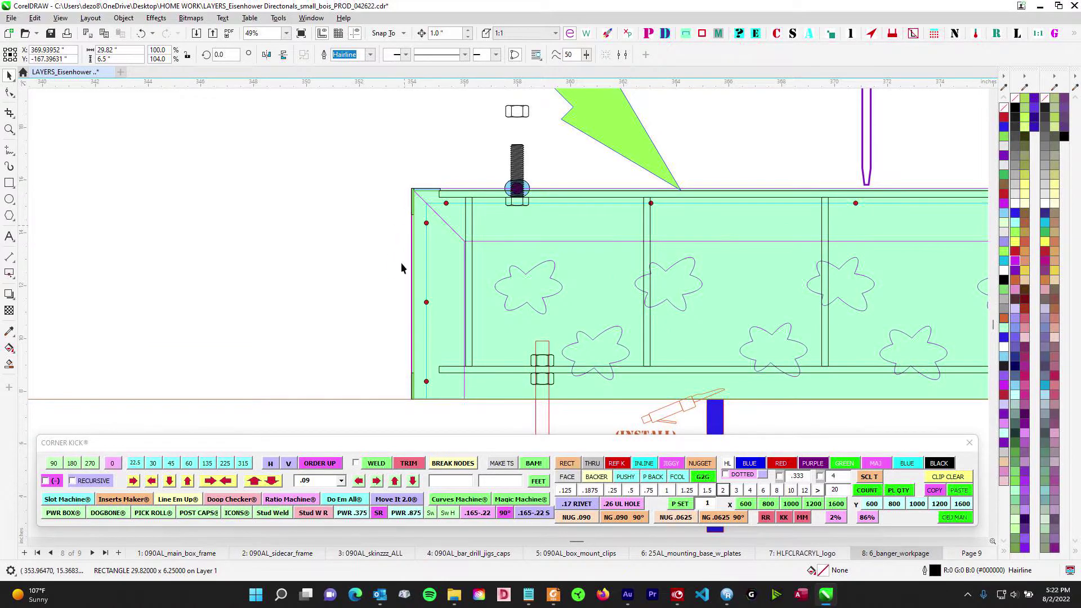
scroll(214, 294, down, 4)
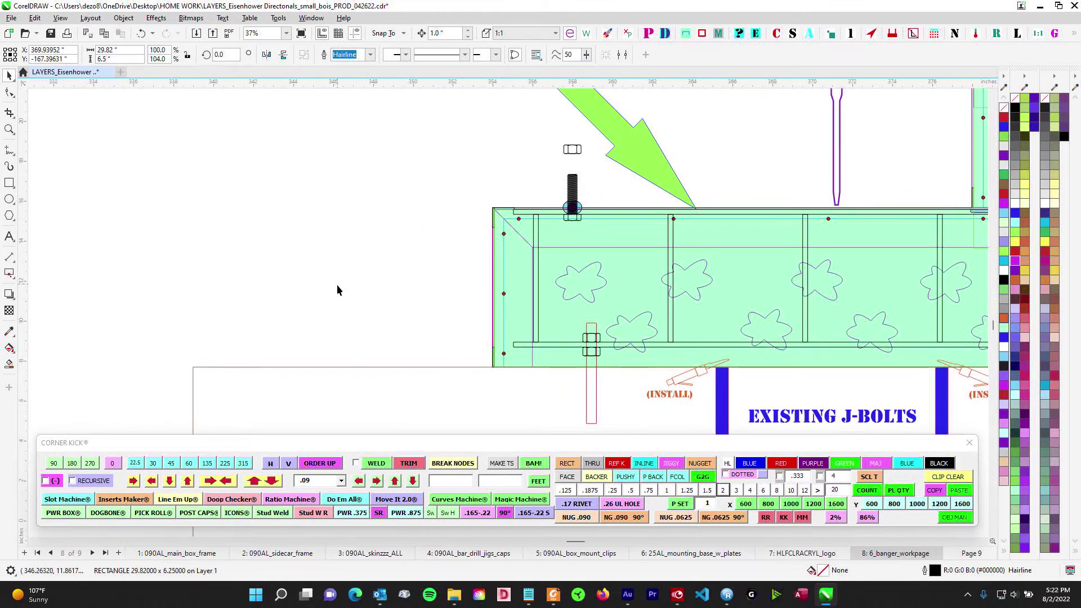
scroll(213, 324, down, 1)
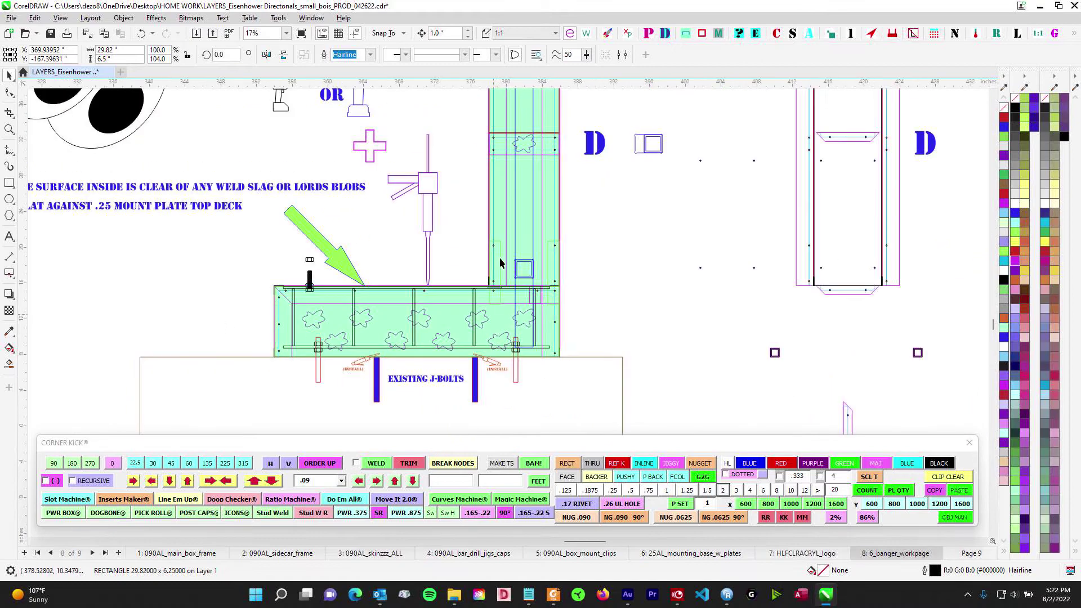
Survey the L-shaped sidecar frame from its purple top arm down through sections A to D to the base.
scroll(557, 232, down, 3)
drag(590, 175, 595, 404)
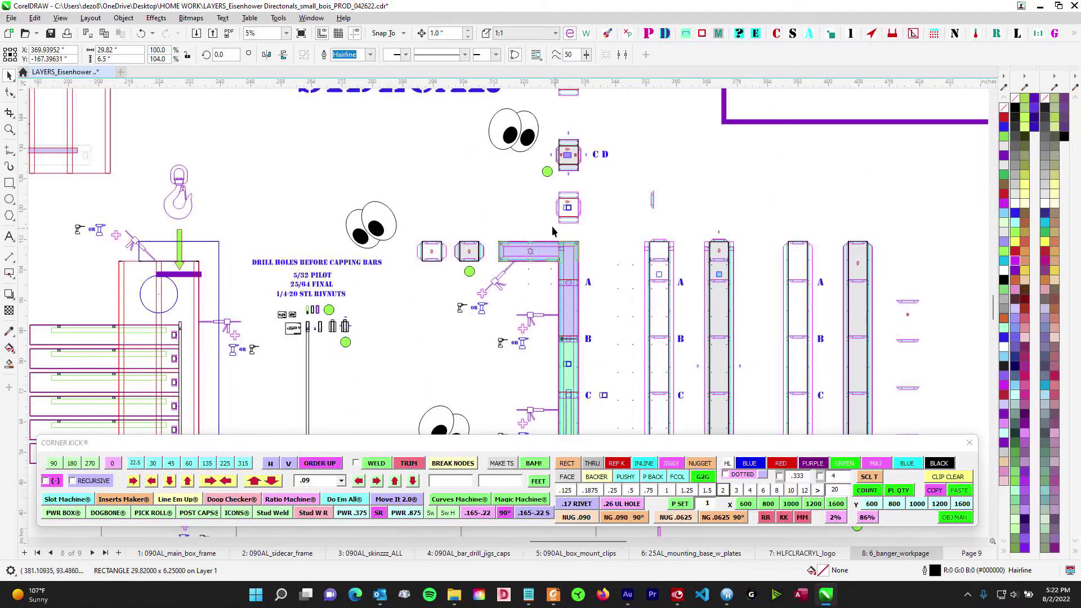
scroll(554, 233, up, 2)
scroll(545, 237, up, 1)
scroll(459, 241, down, 4)
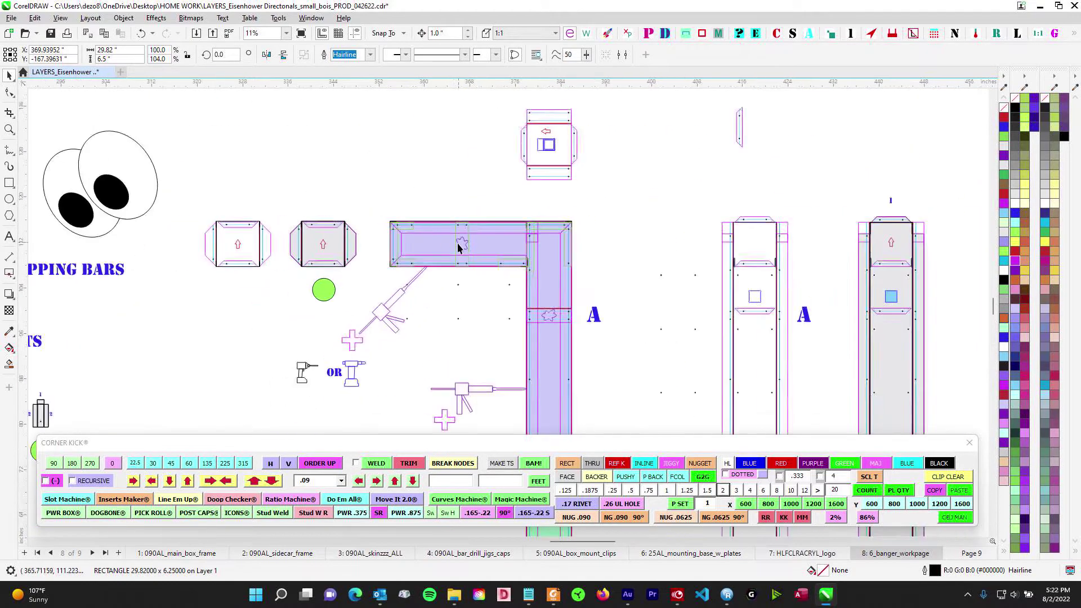
drag(340, 369, 365, 243)
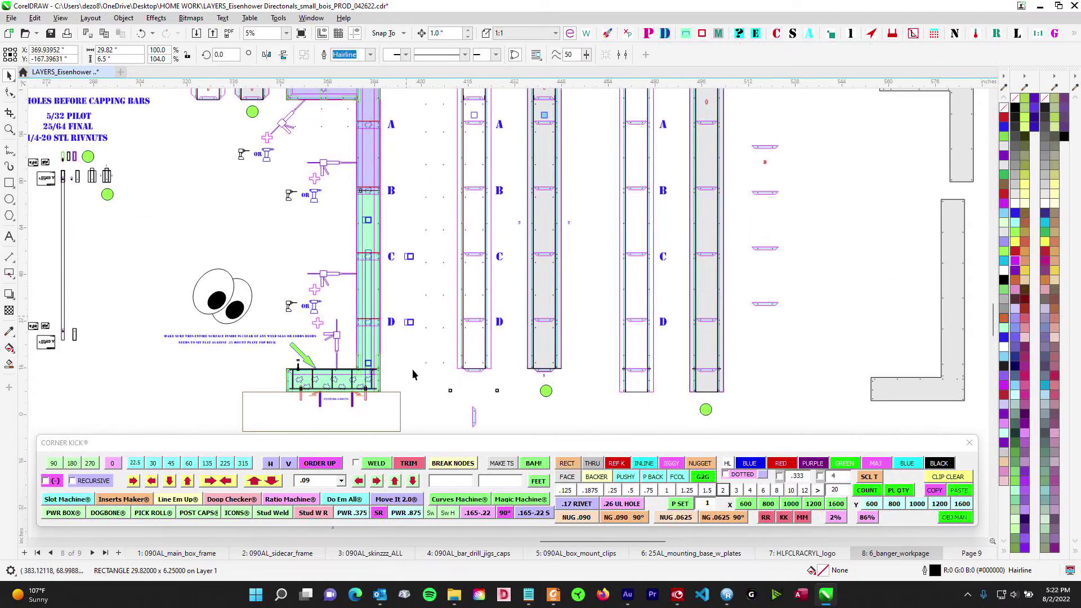
drag(388, 380, 415, 379)
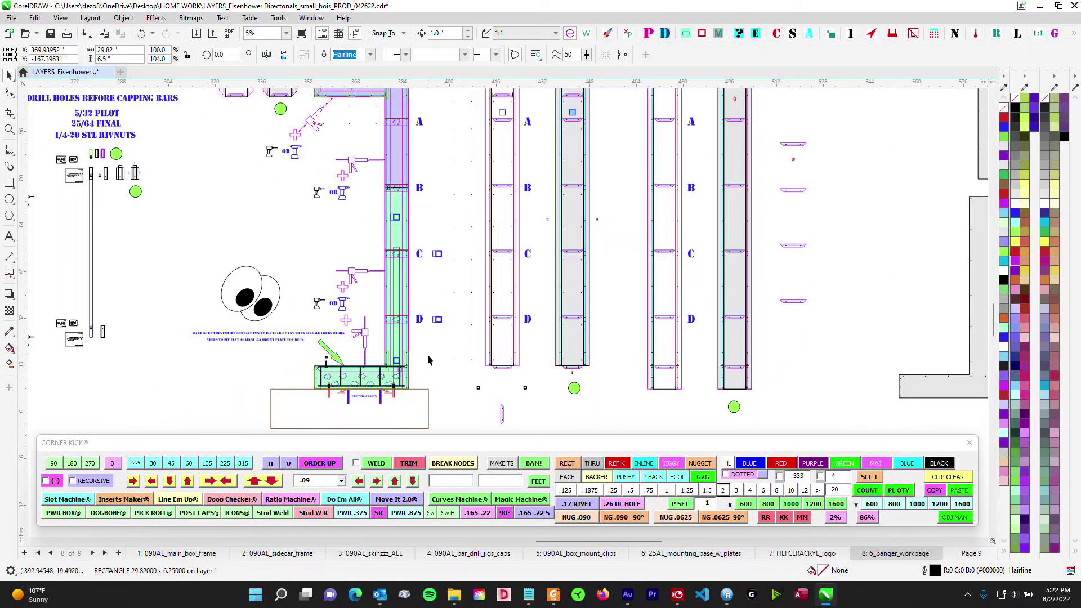
scroll(355, 237, up, 4)
scroll(338, 254, left, 1)
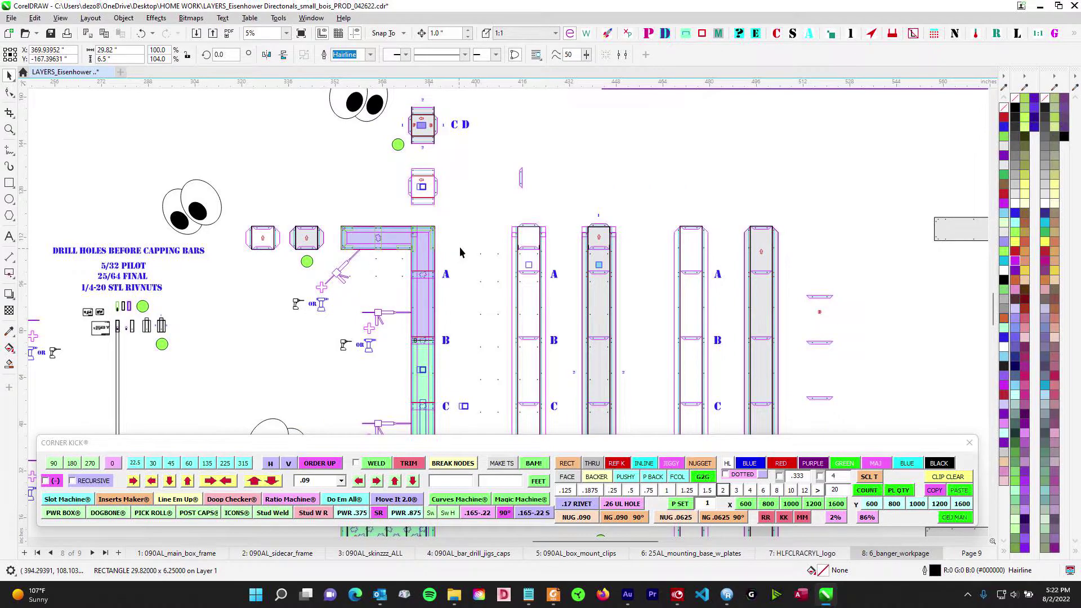
Review the main sign frame's 28.5 panels, hinge bar and bottom opening beside the sidecar drawings.
scroll(579, 309, left, 5)
scroll(518, 225, down, 3)
scroll(518, 225, left, 3)
scroll(518, 225, down, 1)
scroll(417, 284, up, 6)
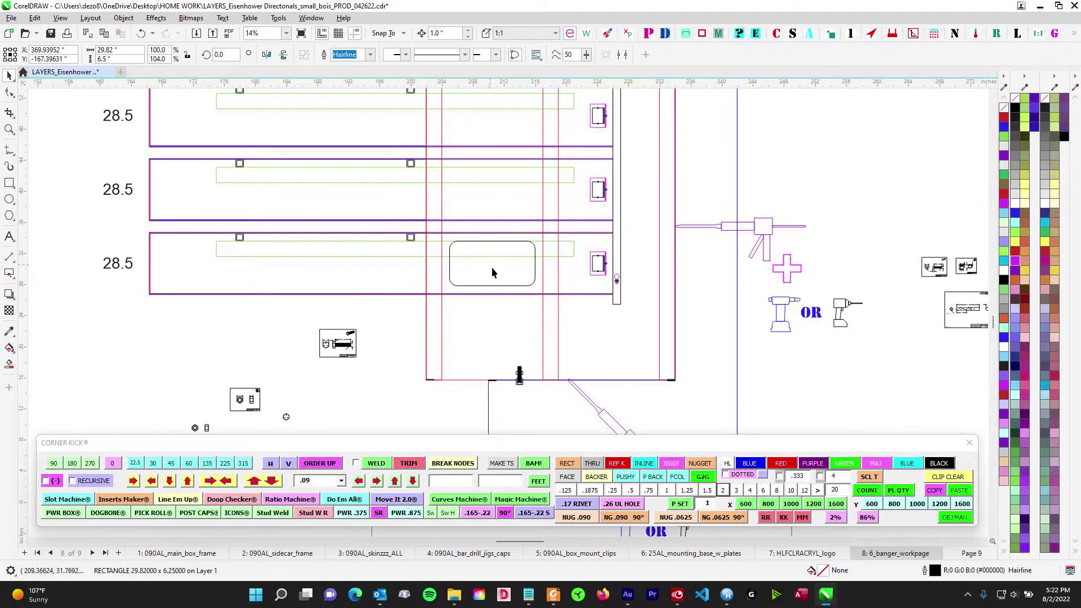
scroll(546, 376, down, 1)
scroll(563, 383, right, 2)
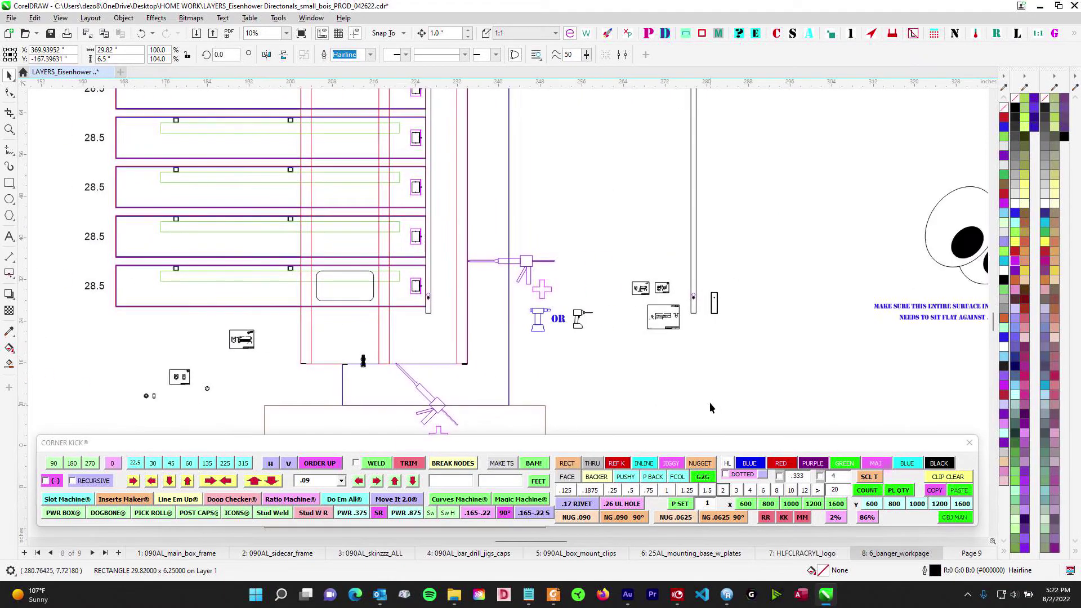
scroll(725, 387, down, 3)
scroll(534, 353, right, 1)
scroll(439, 344, up, 1)
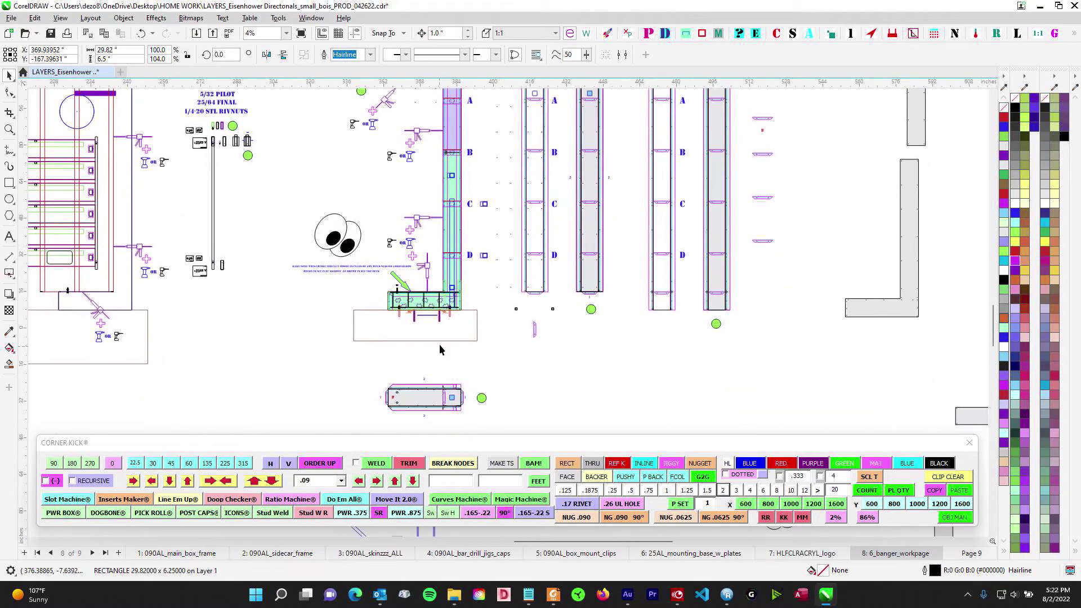
Examine the mounting base's ribs, anchor bolts and star-shaped cutouts inside the green sidecar base skin above the existing J-bolts.
scroll(330, 277, up, 3)
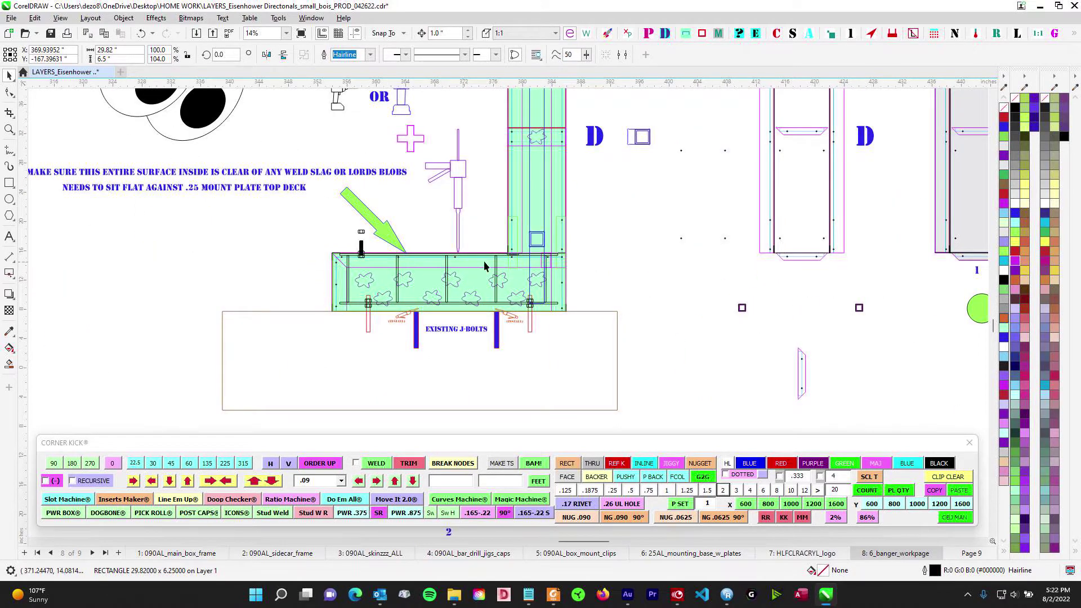
scroll(563, 245, up, 2)
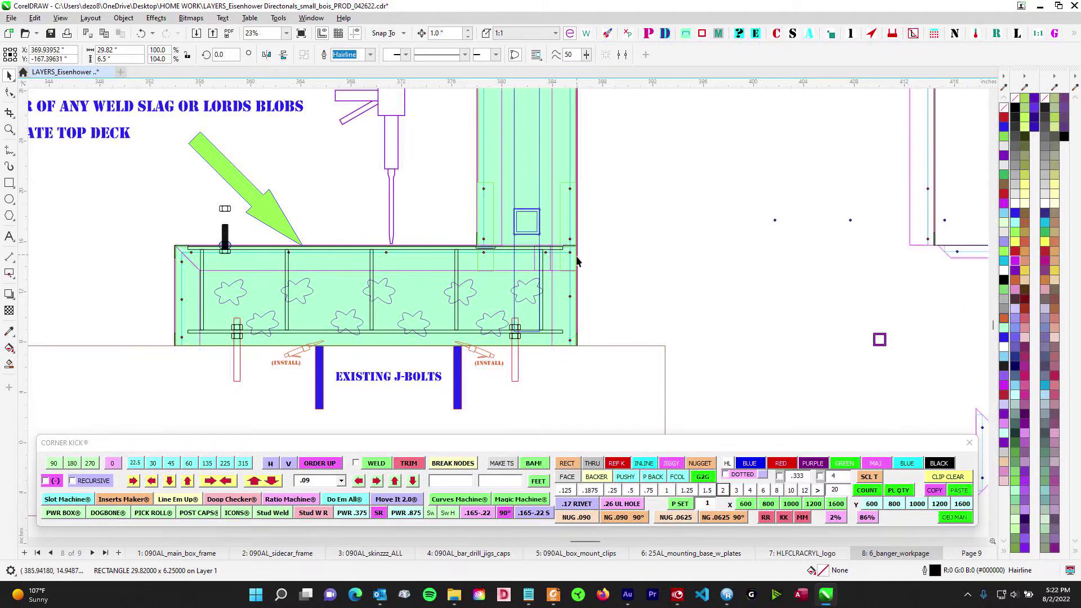
scroll(656, 332, down, 3)
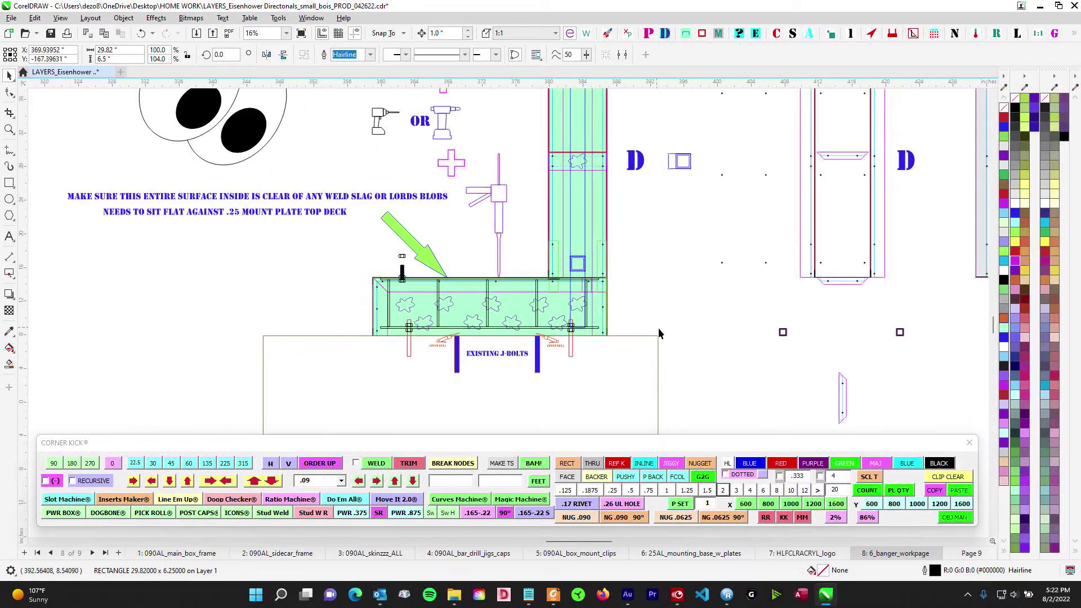
scroll(601, 333, up, 2)
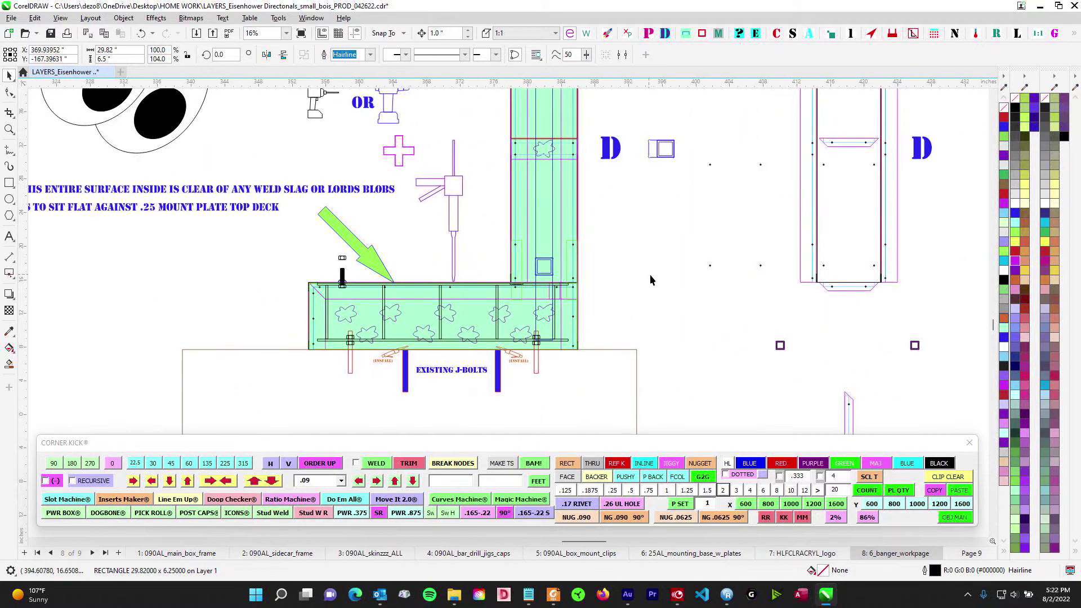
drag(652, 285, 661, 263)
scroll(519, 275, up, 3)
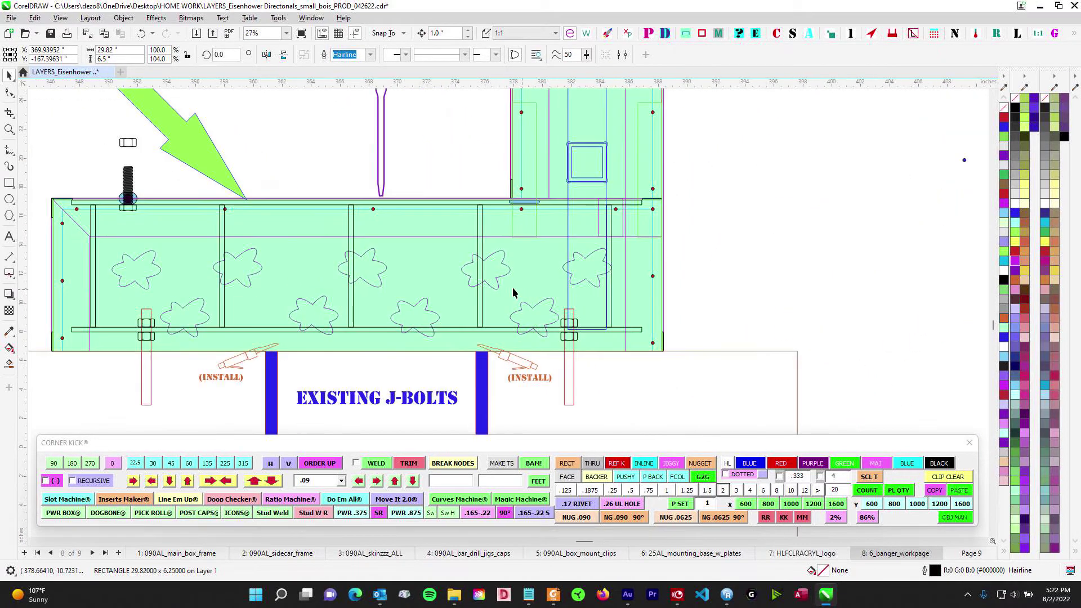
click(503, 252)
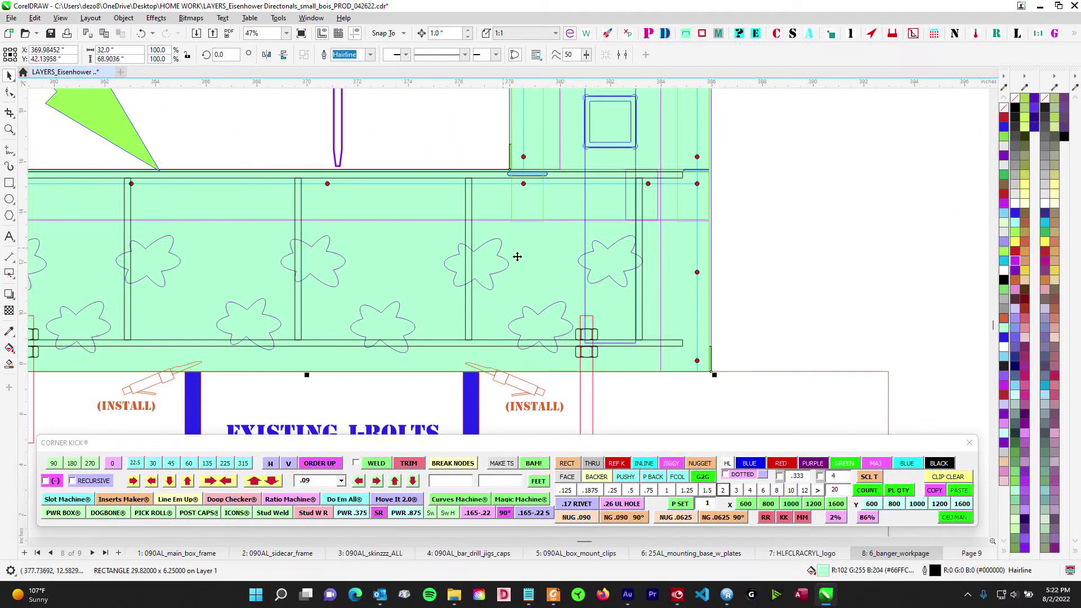
key(Escape)
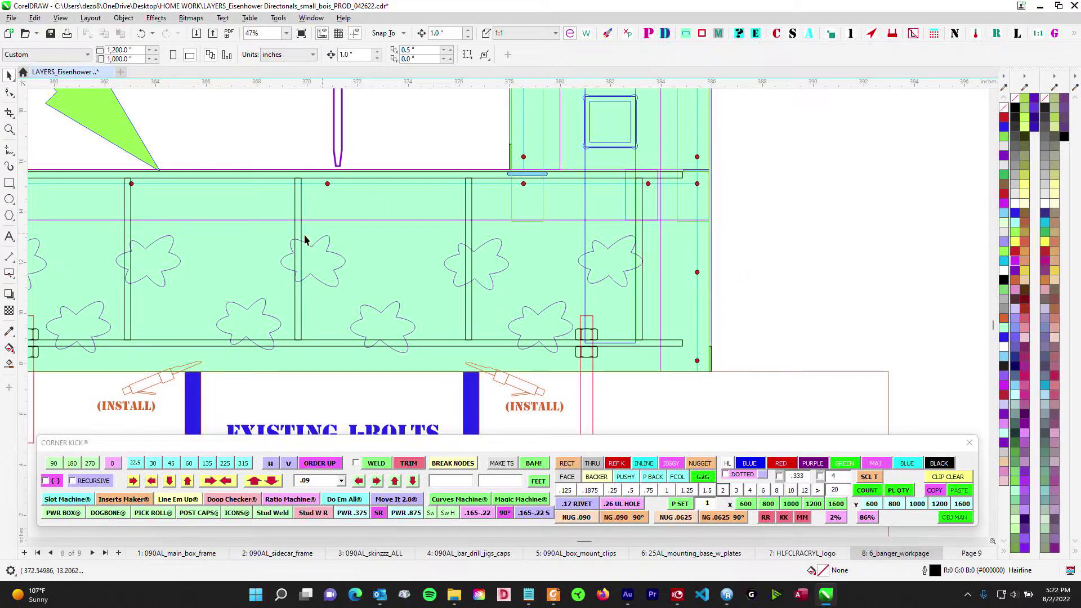
drag(200, 261, 833, 213)
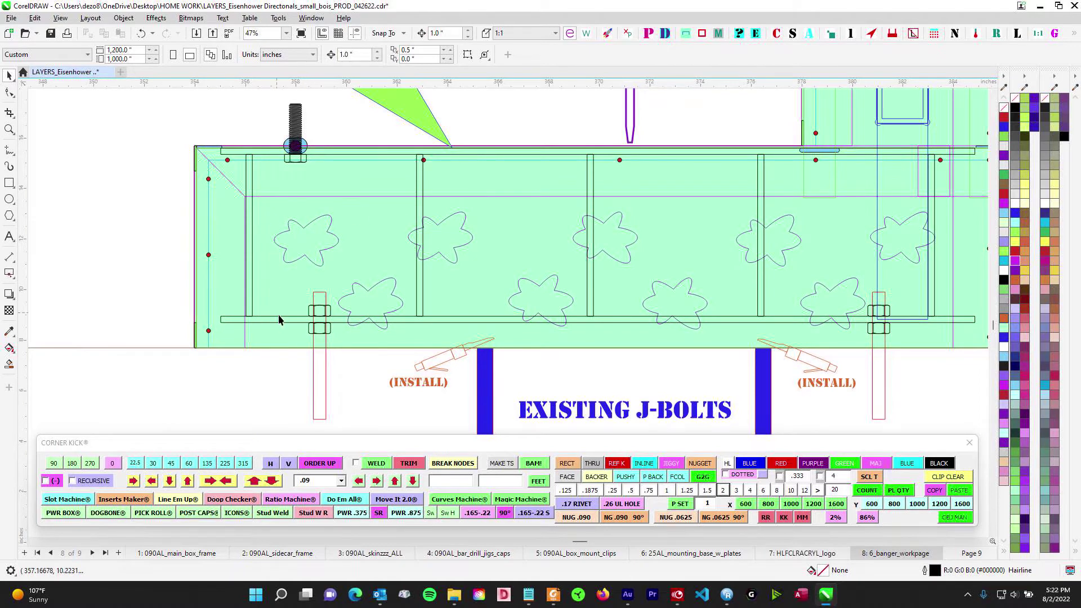
scroll(788, 274, right, 5)
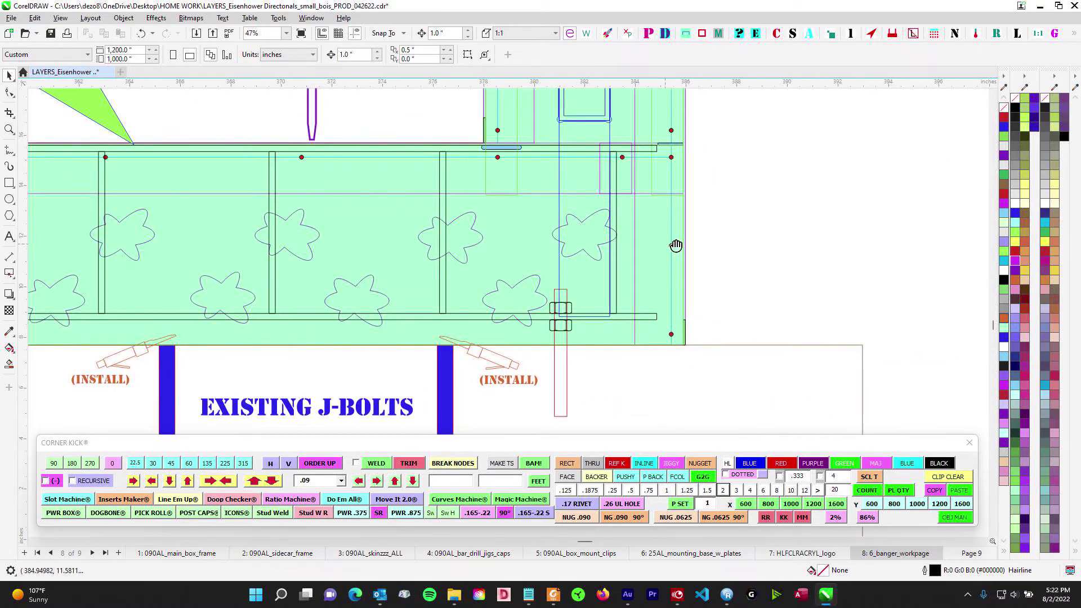
drag(662, 251, 816, 214)
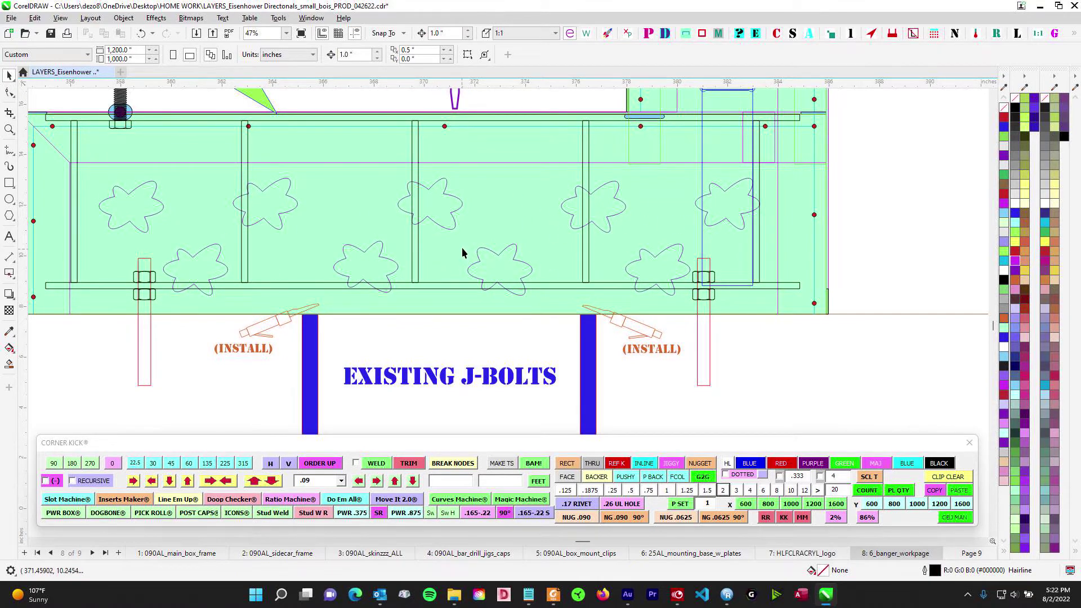
drag(445, 235, 594, 211)
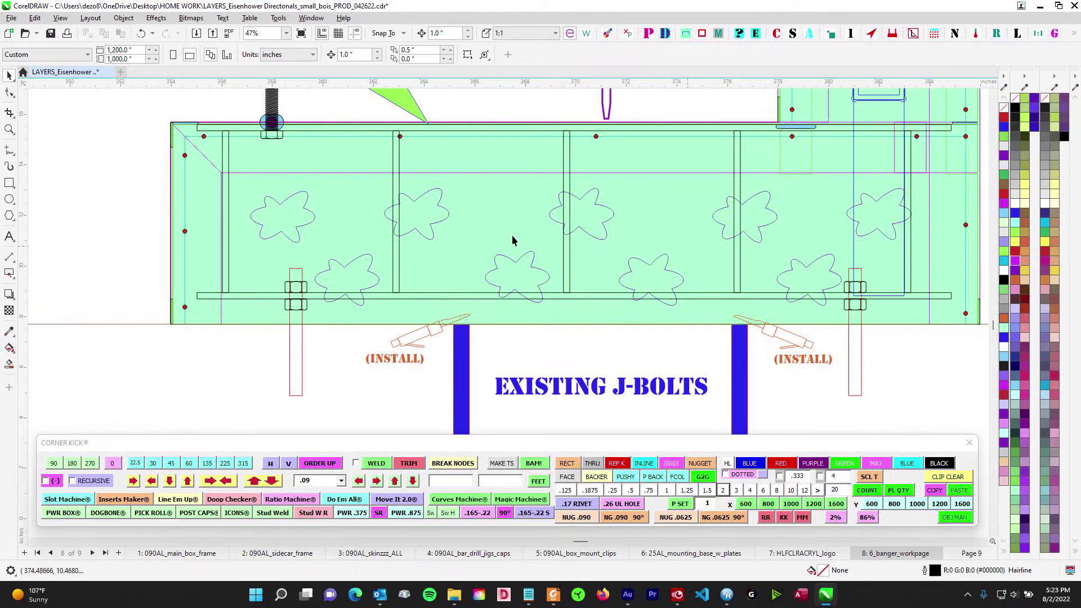
scroll(576, 238, down, 1)
Inspect the star-shaped cutouts and rivet holes of dividers D and C, following the post up the sidecar upright.
drag(838, 93, 601, 170)
drag(597, 115, 493, 321)
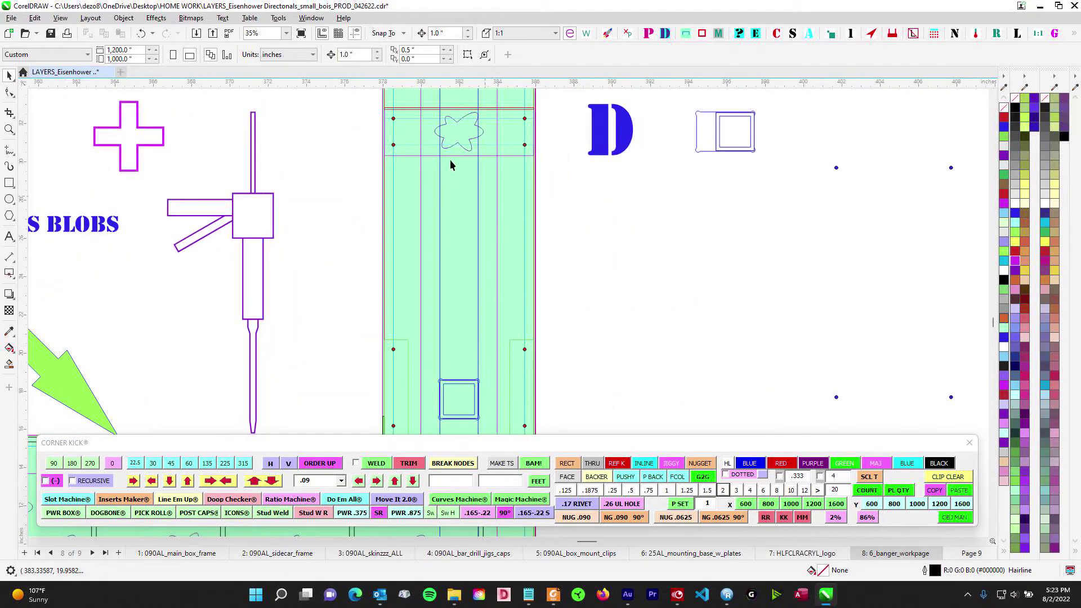
drag(450, 132, 437, 251)
scroll(437, 251, up, 2)
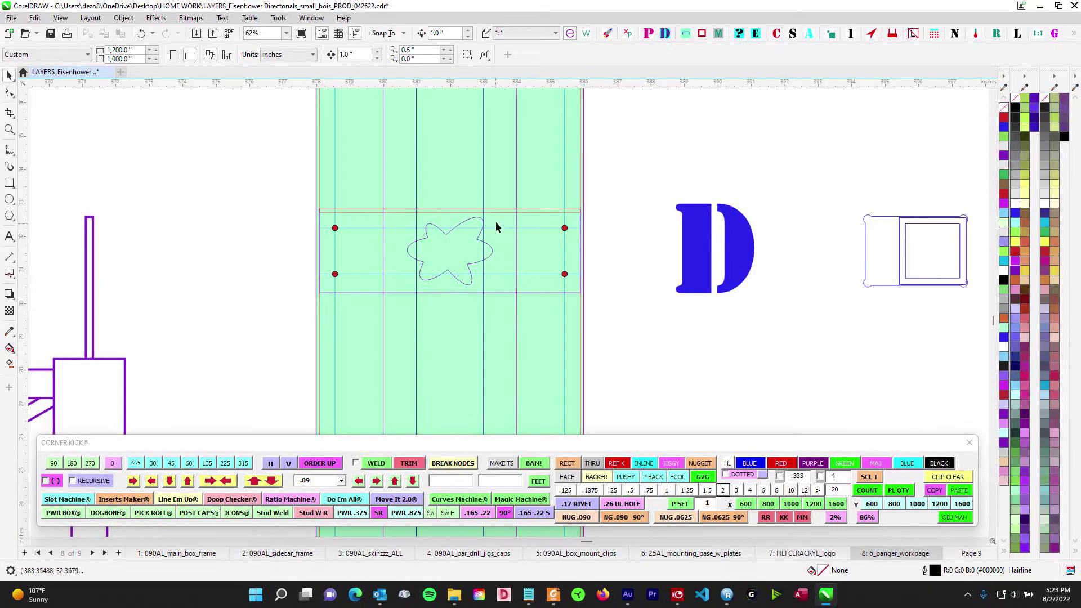
scroll(476, 269, down, 1)
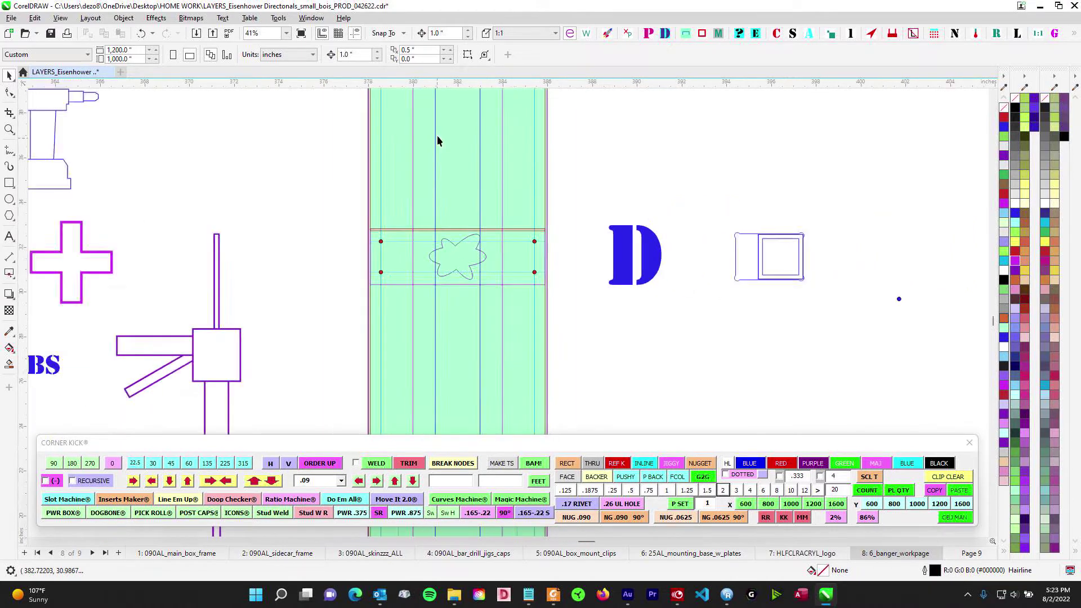
drag(437, 141, 376, 373)
drag(407, 203, 401, 434)
scroll(399, 192, up, 1)
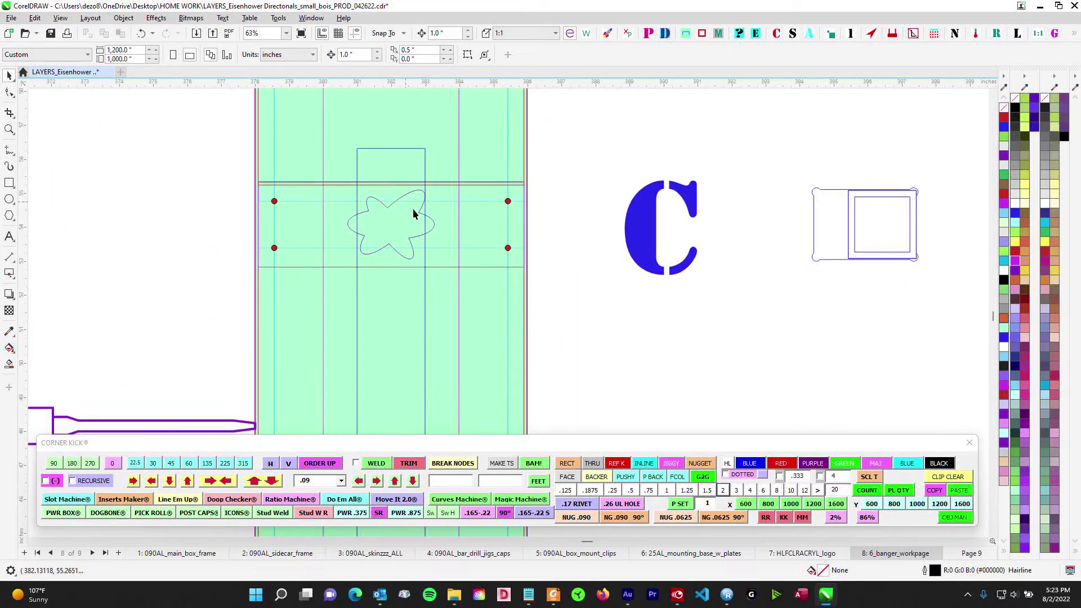
Remove the green fill from the sidecar upright's lower skin and the lavender fill from its upper skin.
click(1015, 99)
scroll(628, 206, down, 2)
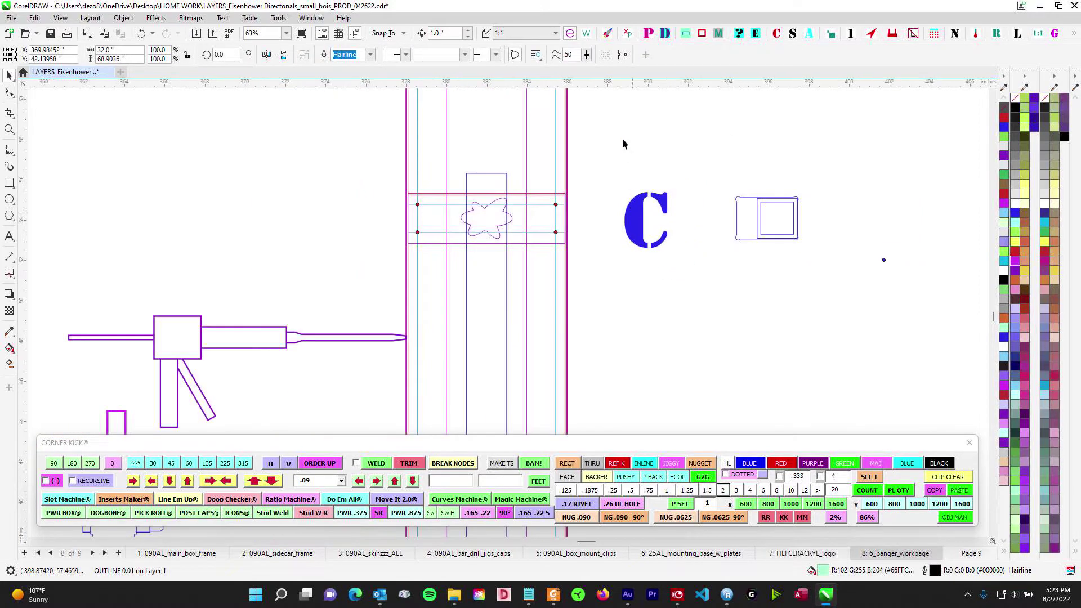
drag(626, 149, 518, 236)
scroll(547, 280, down, 2)
scroll(547, 285, up, 2)
click(473, 168)
click(1016, 100)
Inspect the star-shaped cutout, rivet holes and small rectangular opening of the sidecar upright's divider B.
scroll(510, 264, up, 2)
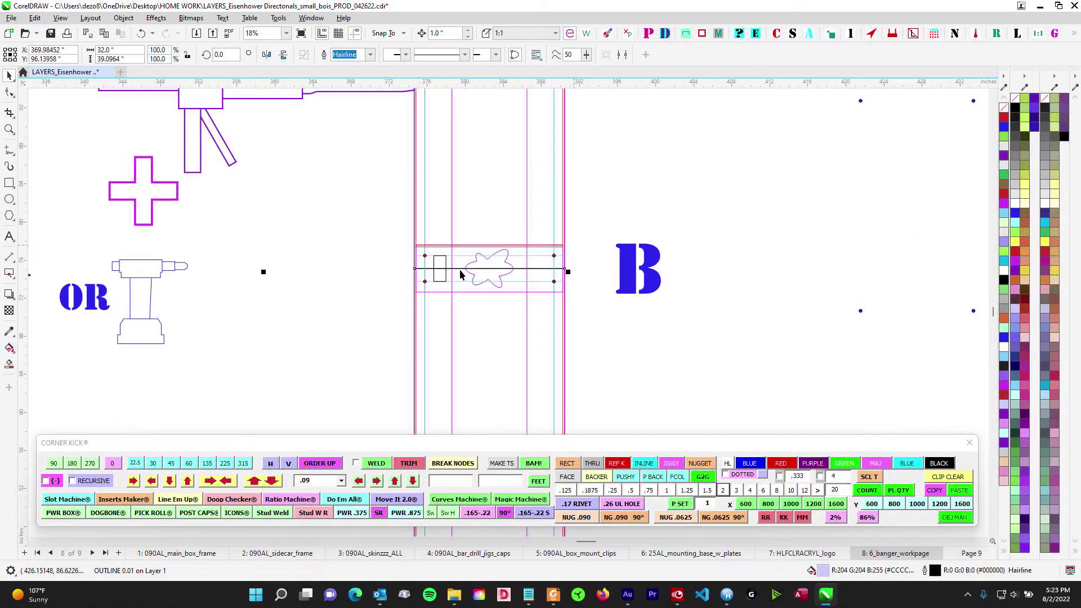
scroll(470, 260, up, 1)
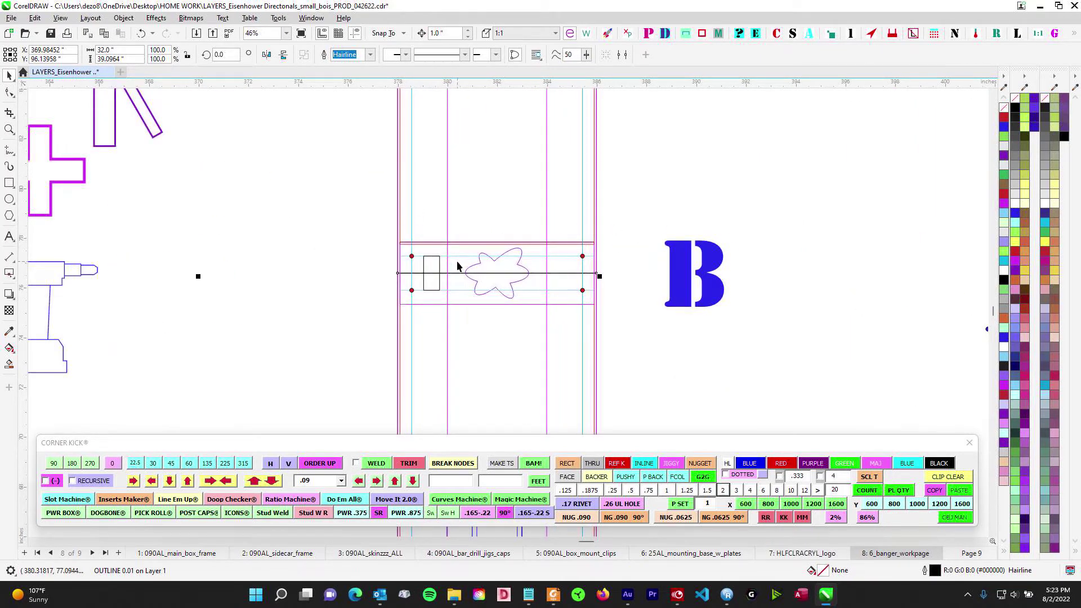
click(470, 215)
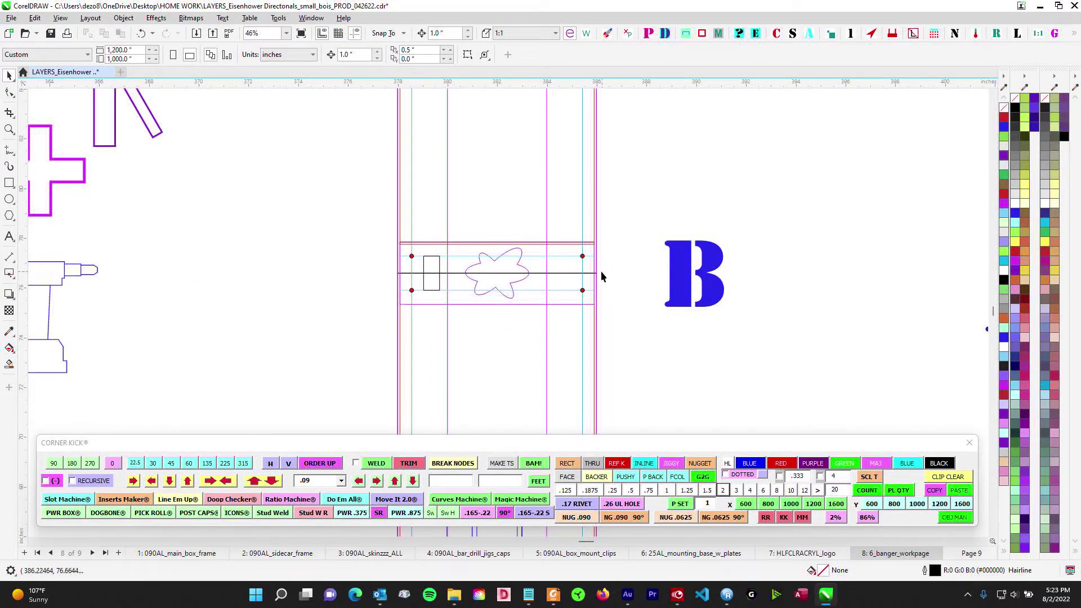
scroll(537, 282, up, 2)
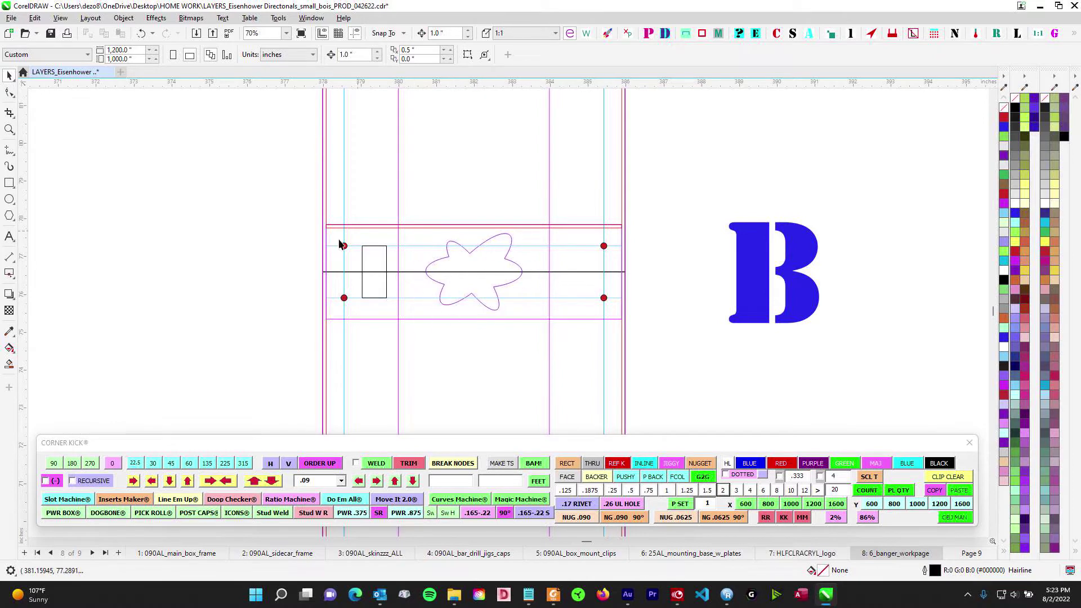
scroll(354, 294, down, 5)
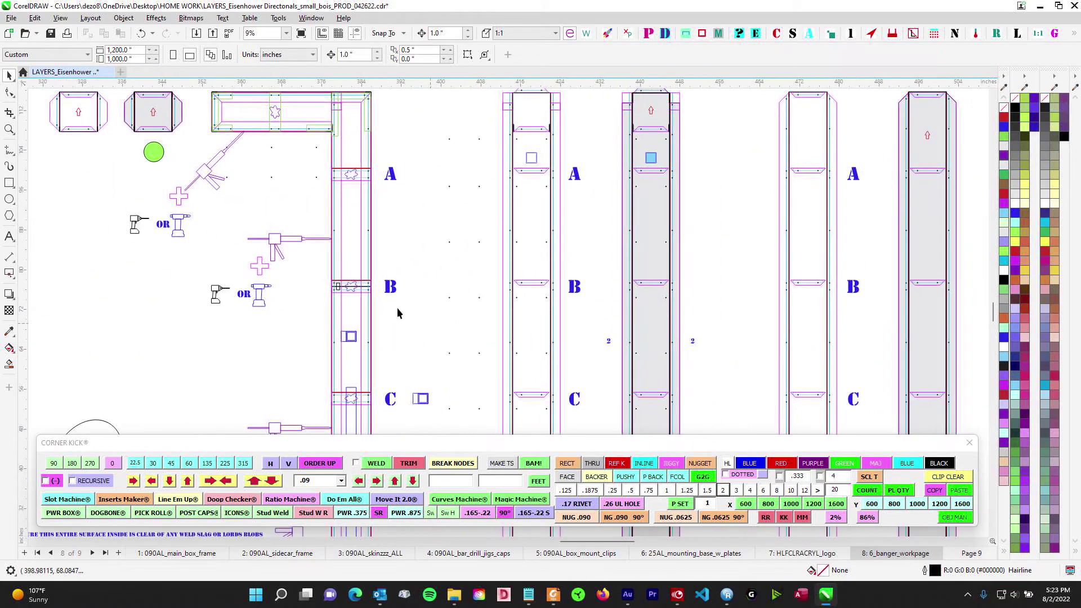
scroll(339, 281, up, 2)
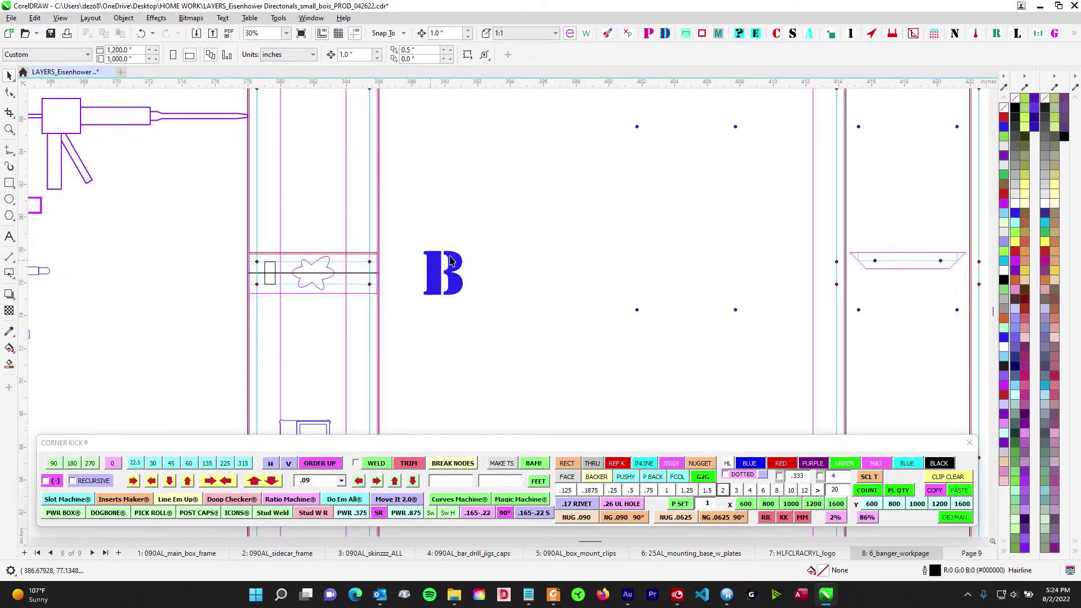
Survey the sidecar skins, flat patterns and finished sign elevation, returning to the sidecar frame and drilling notes.
scroll(514, 344, down, 3)
scroll(513, 339, down, 4)
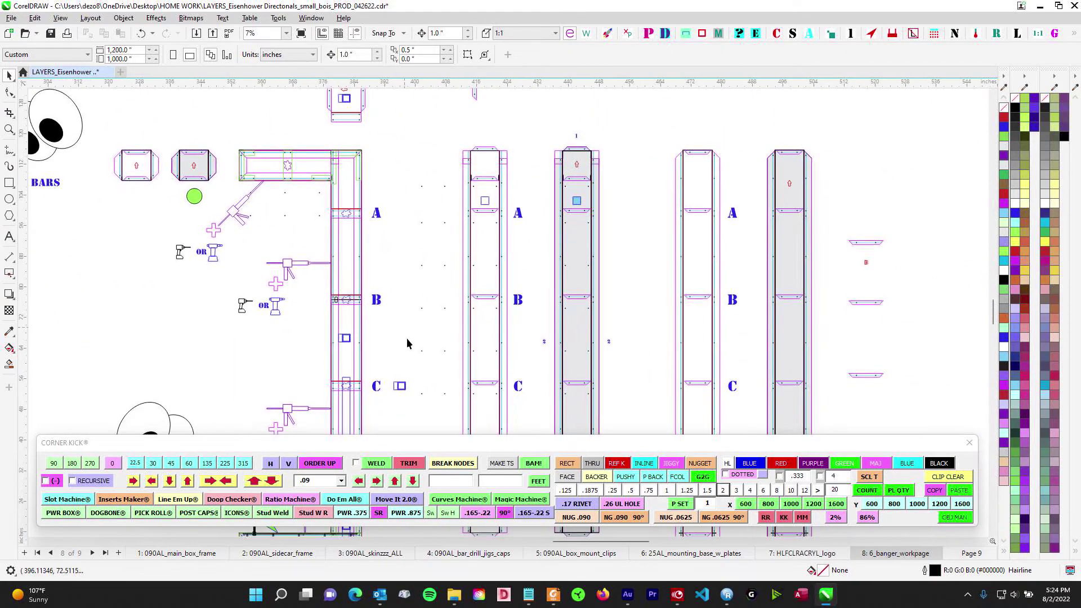
scroll(600, 281, down, 1)
drag(677, 280, 461, 316)
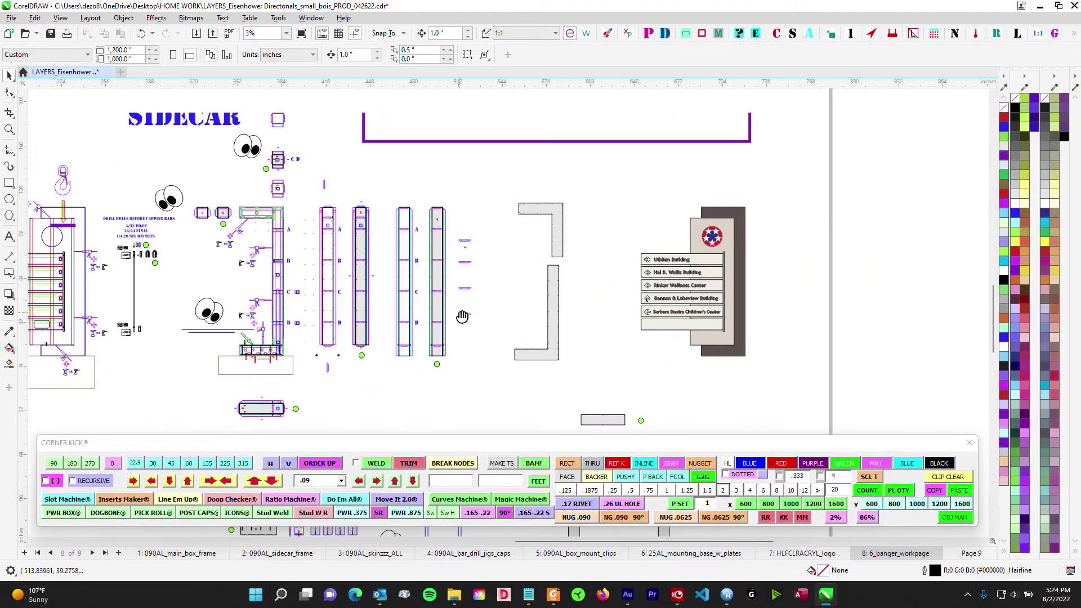
scroll(566, 262, up, 4)
scroll(570, 265, down, 1)
drag(376, 276, 663, 283)
scroll(664, 283, down, 1)
drag(448, 295, 767, 308)
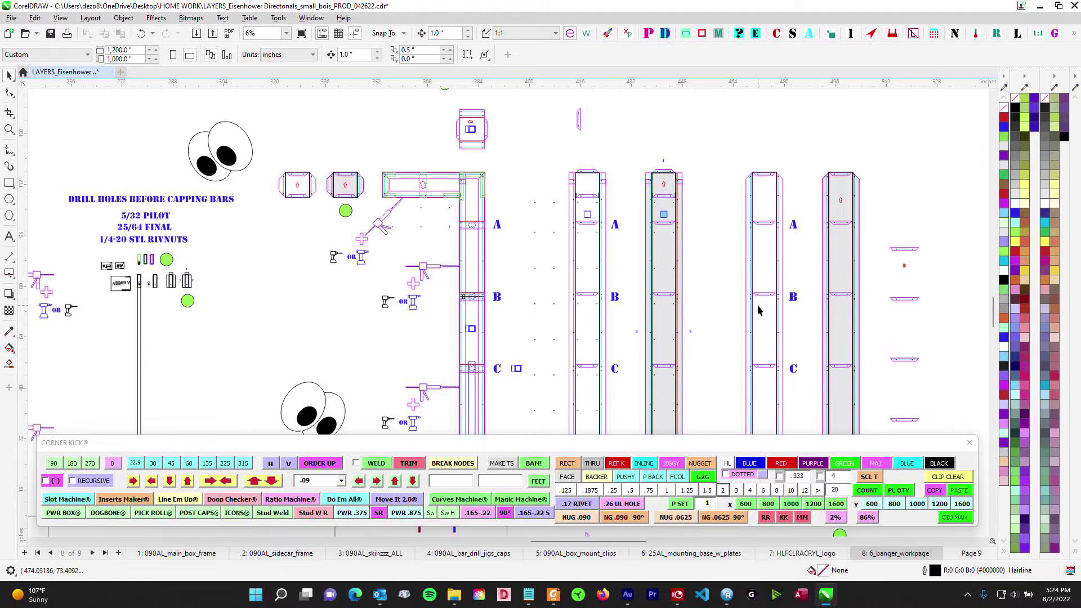
Examine the sidecar's top arm, following its central brace with the star-shaped cutout and its corner brackets.
scroll(435, 227, up, 2)
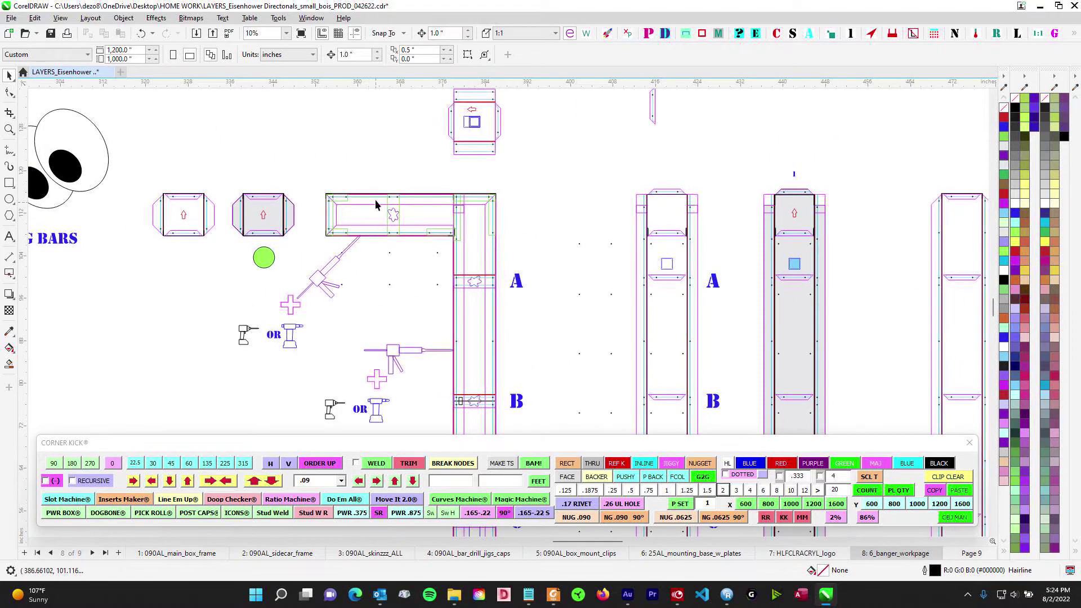
scroll(377, 212, up, 4)
scroll(406, 231, down, 3)
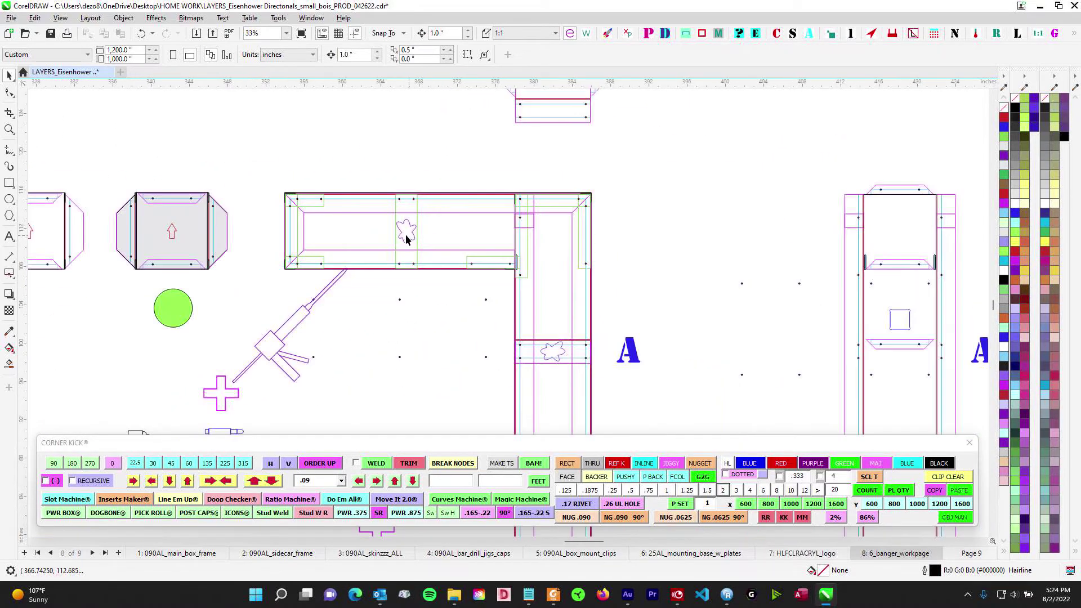
drag(406, 193, 396, 311)
scroll(396, 312, down, 2)
mouse_move(403, 203)
mouse_down()
mouse_move(734, 130)
mouse_move(886, 120)
mouse_up()
scroll(282, 295, up, 2)
scroll(304, 353, down, 2)
drag(676, 198, 317, 293)
drag(590, 380, 443, 306)
scroll(476, 300, up, 2)
scroll(485, 295, up, 2)
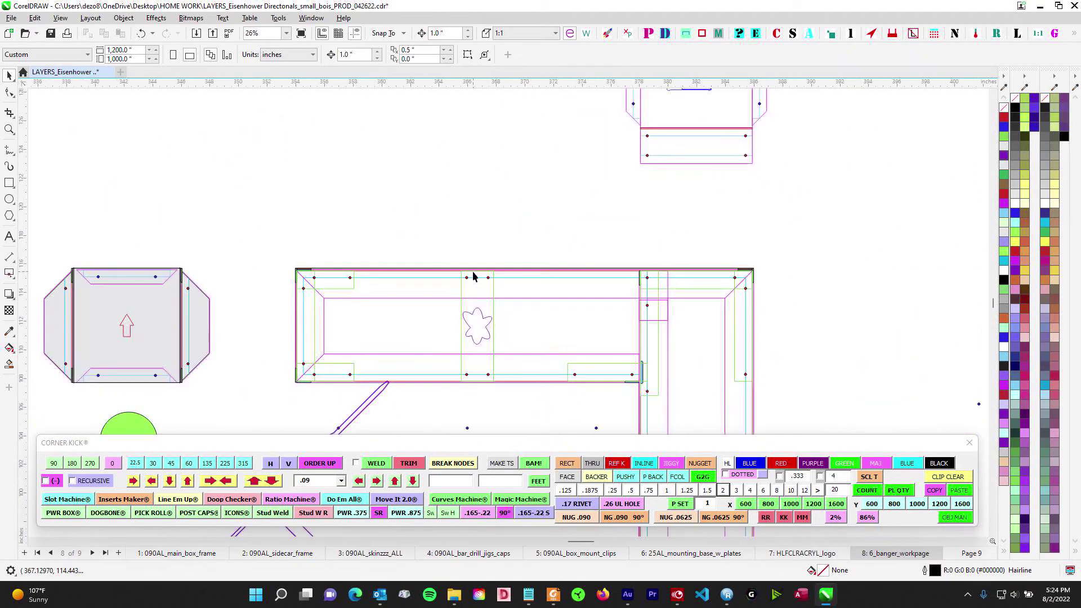
scroll(505, 387, down, 1)
scroll(505, 387, down, 1)
Locate the coloured bracket parts below the frame drawings and select the straight green bracket beside the C-shaped one.
drag(466, 428, 656, 178)
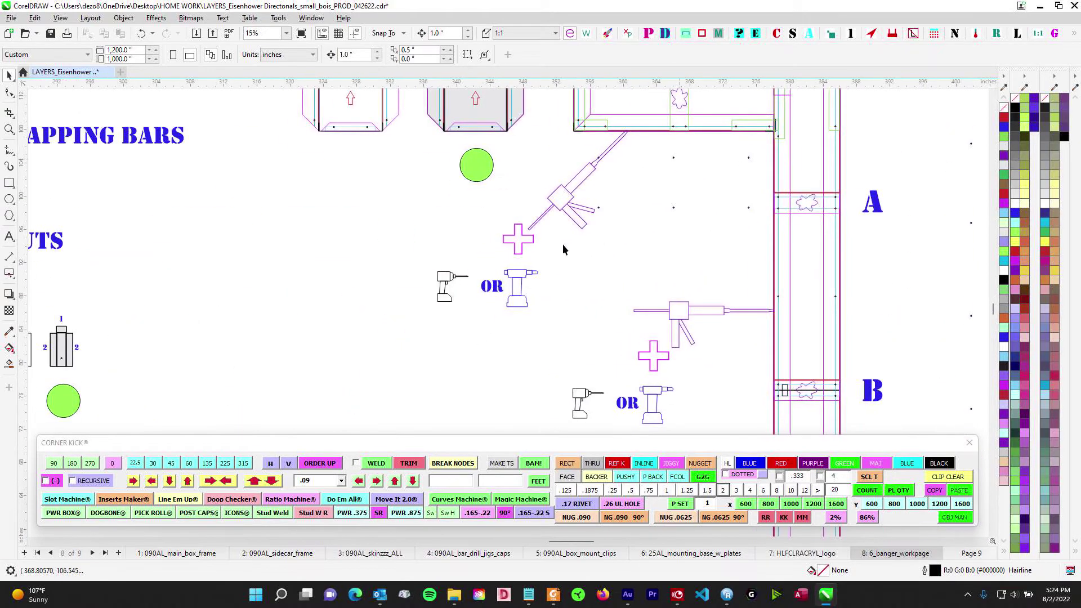
drag(431, 397, 626, 158)
scroll(418, 344, down, 5)
drag(426, 333, 521, 143)
drag(488, 333, 517, 195)
mouse_move(442, 327)
mouse_down()
mouse_move(637, 188)
mouse_move(722, 197)
mouse_up()
scroll(613, 278, down, 1)
scroll(612, 278, down, 2)
drag(574, 326, 598, 228)
scroll(367, 328, up, 5)
click(398, 319)
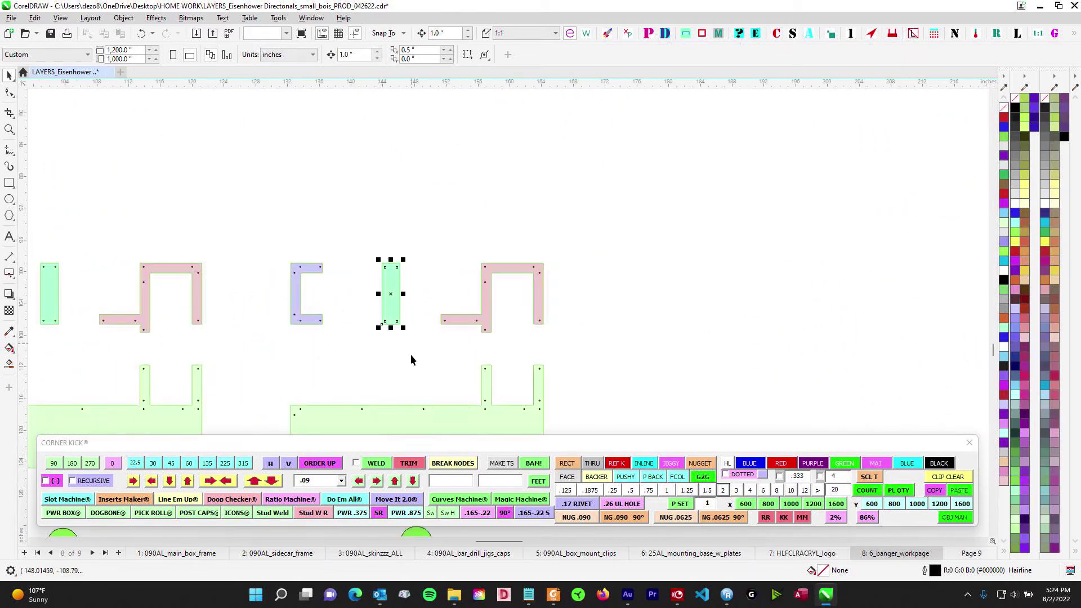
Check where the straight bracket sits at the middle of the sidecar's top arm and inspect the arm-to-upright corner.
scroll(411, 356, down, 3)
scroll(534, 225, down, 3)
drag(688, 194, 481, 377)
drag(629, 232, 609, 267)
scroll(608, 267, up, 3)
scroll(595, 267, up, 1)
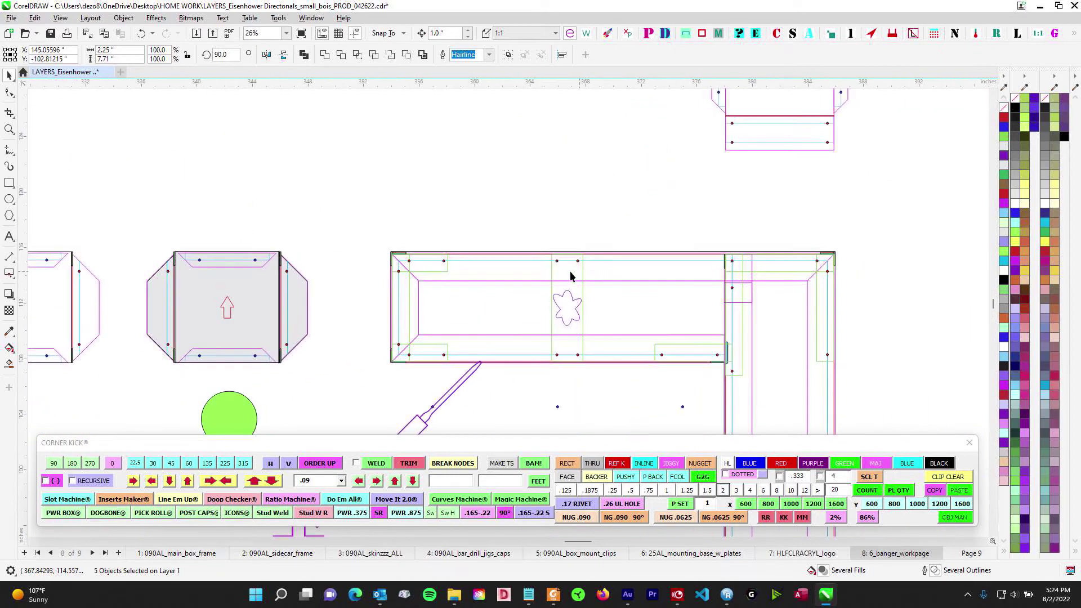
scroll(606, 311, up, 1)
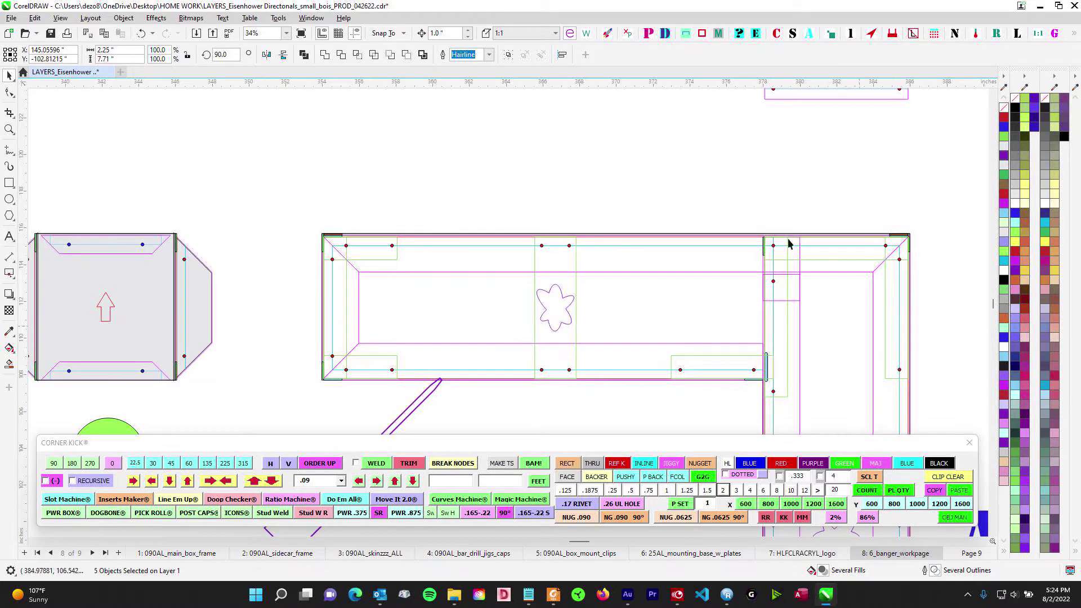
scroll(591, 292, up, 1)
scroll(604, 296, down, 2)
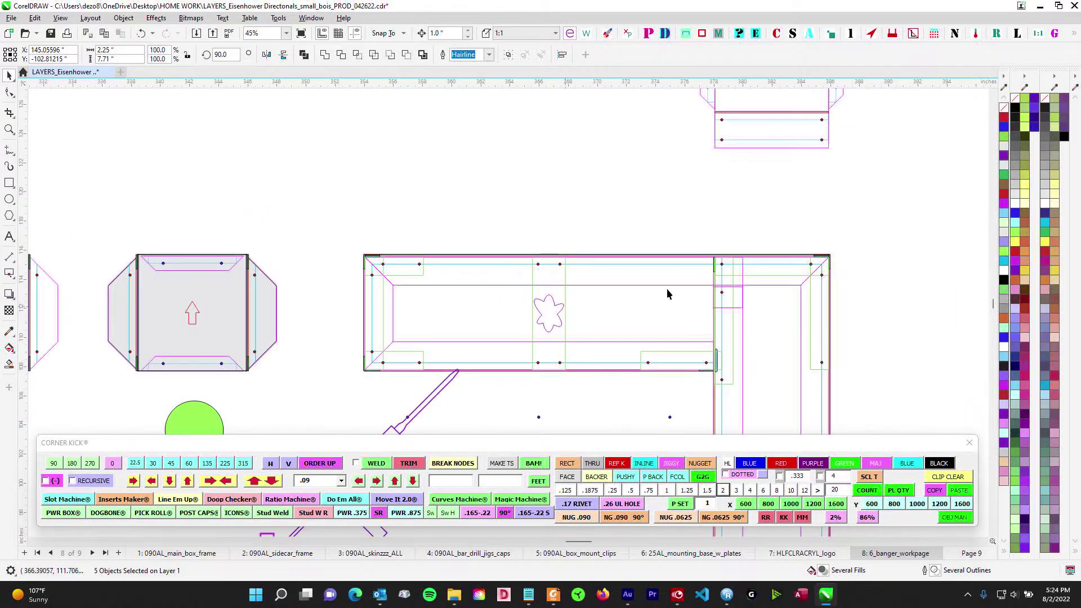
Review the sidecar from its top arm to the mounting base, continuing across to the main sign frame and skins.
scroll(559, 290, down, 3)
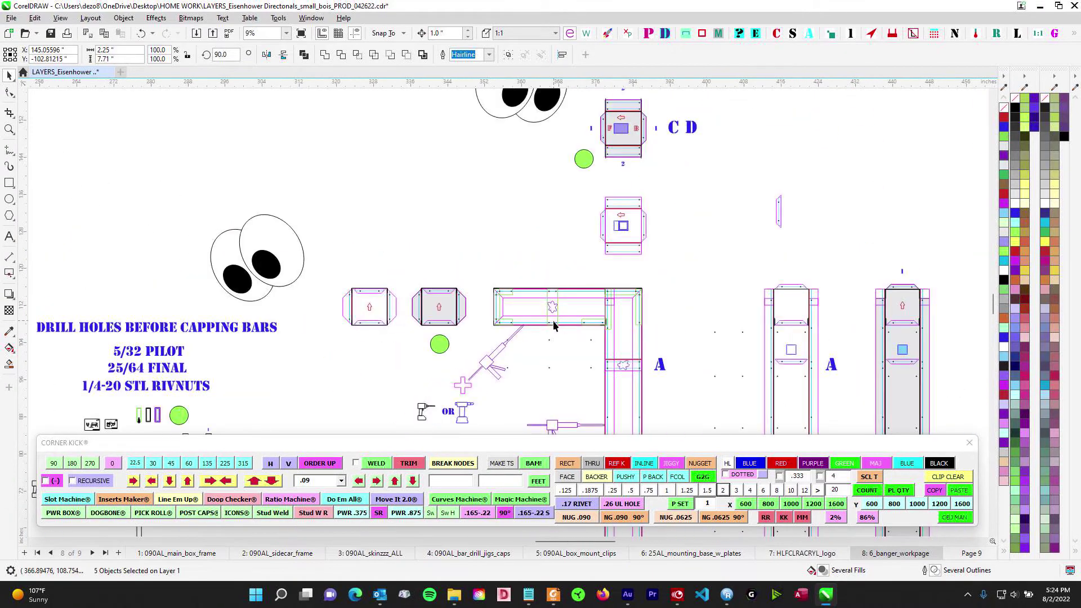
scroll(518, 304, down, 1)
drag(464, 339, 715, 227)
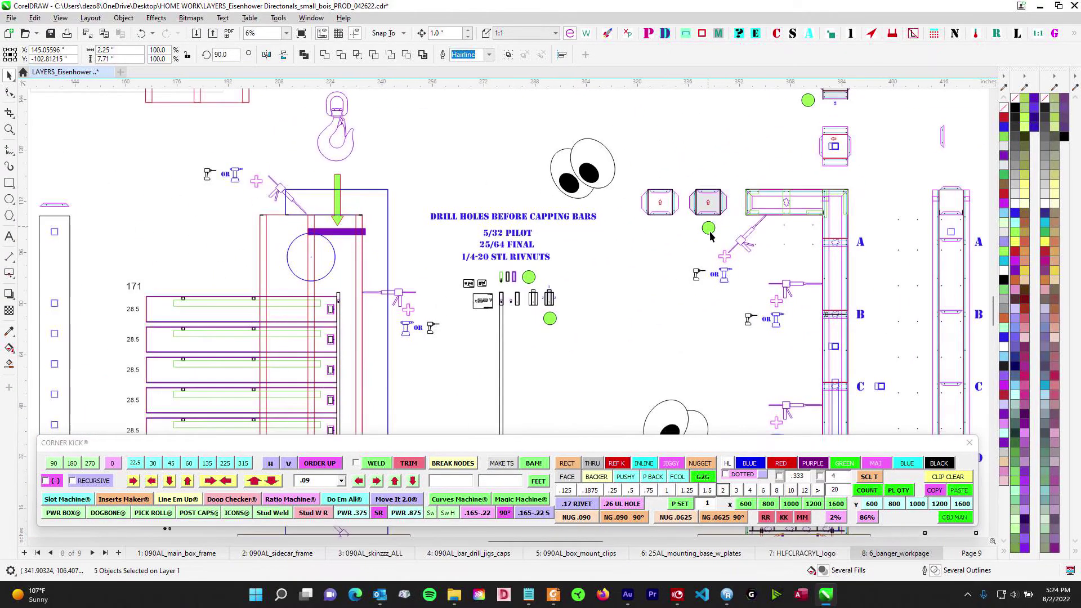
drag(826, 242, 644, 160)
drag(670, 388, 609, 206)
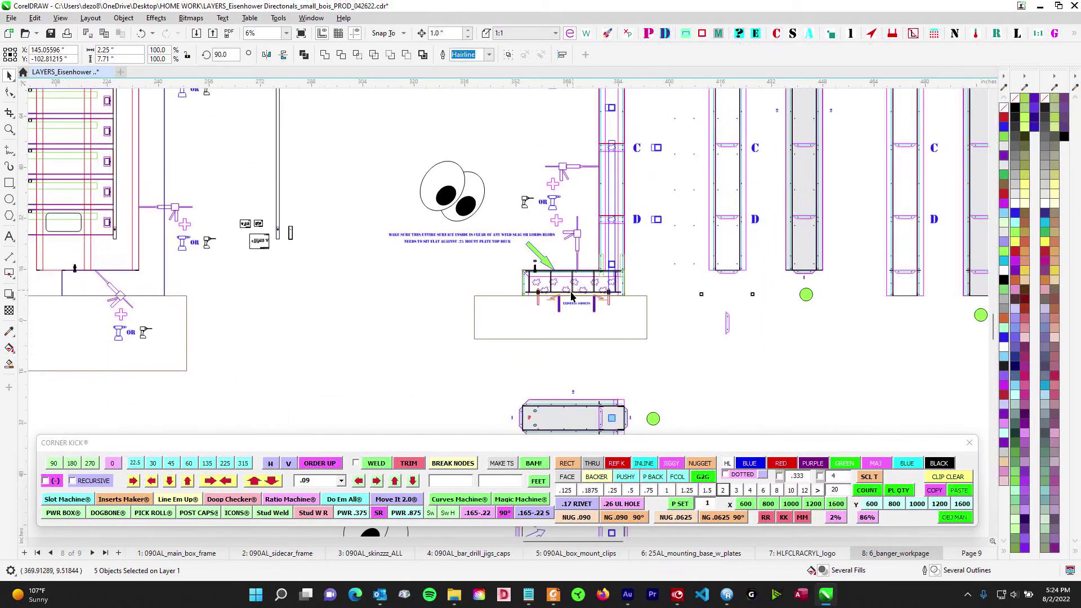
scroll(572, 293, up, 2)
scroll(575, 320, down, 1)
drag(354, 321, 647, 392)
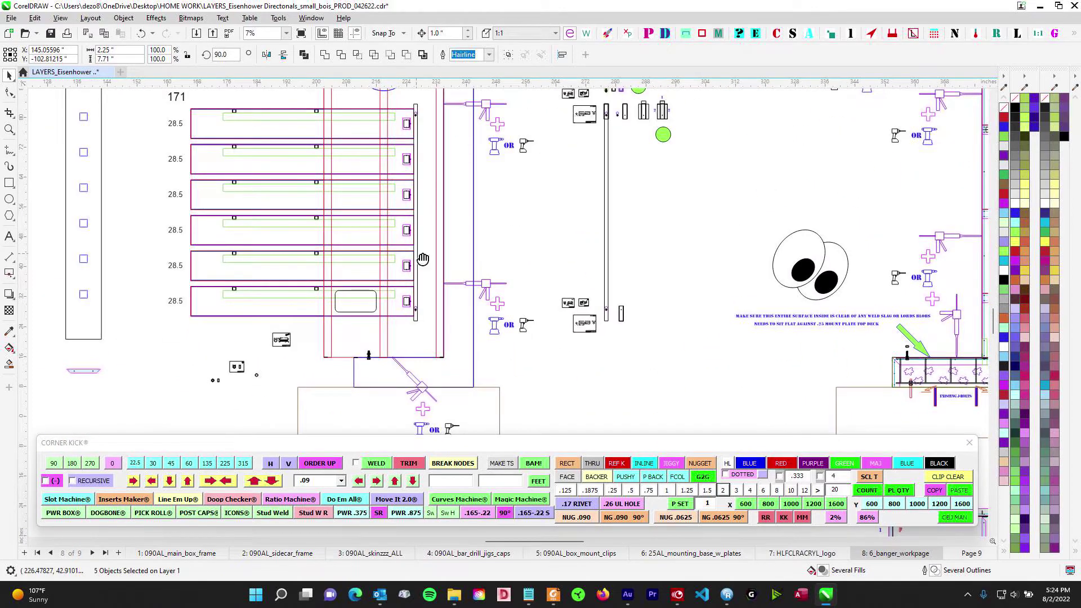
drag(417, 255, 621, 299)
scroll(622, 300, down, 1)
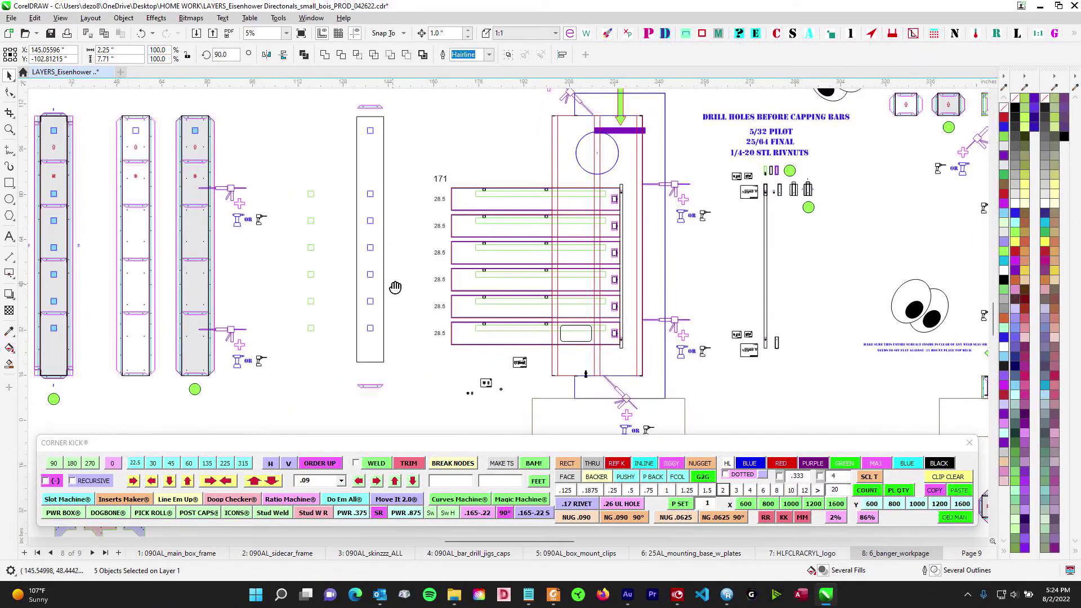
drag(269, 304, 498, 286)
drag(210, 290, 145, 283)
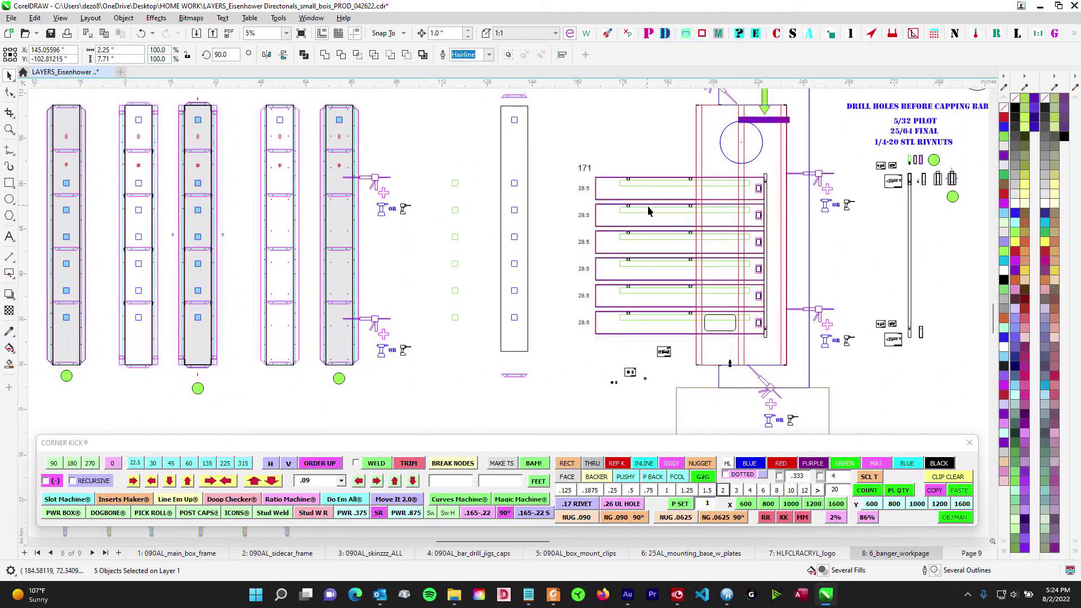
Select the six 28.5 sign panels together with their hinge bar on the main sign frame.
scroll(647, 207, up, 1)
drag(550, 148, 840, 421)
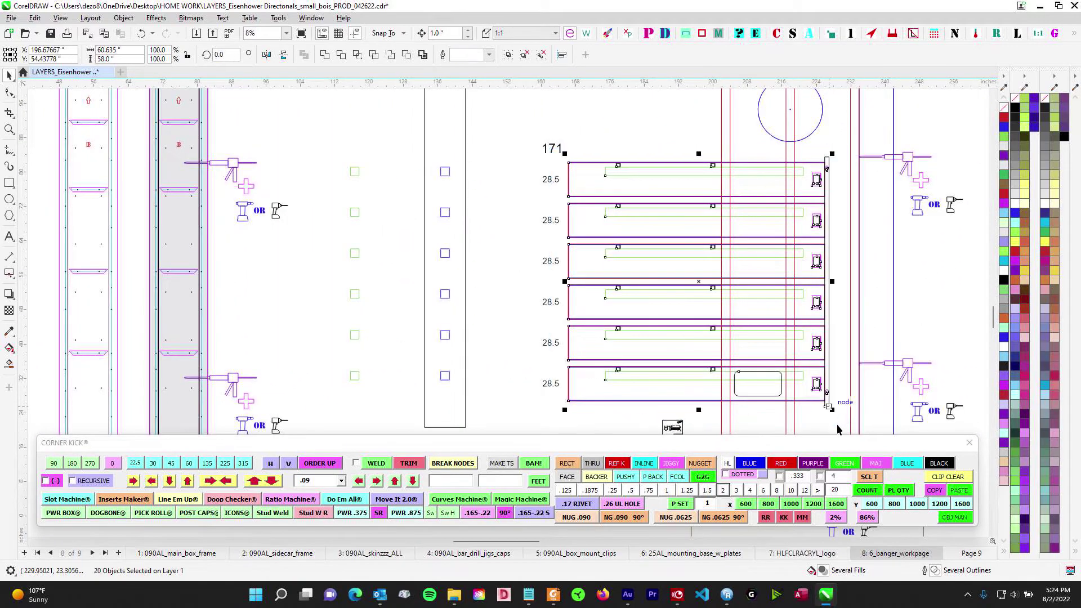
drag(725, 296, 485, 283)
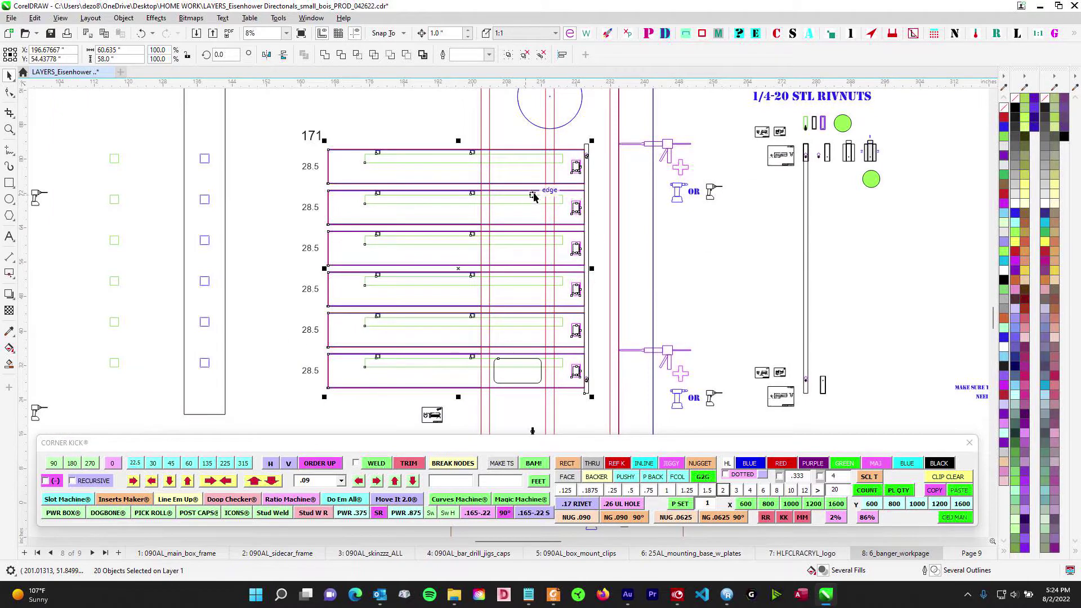
scroll(557, 352, down, 2)
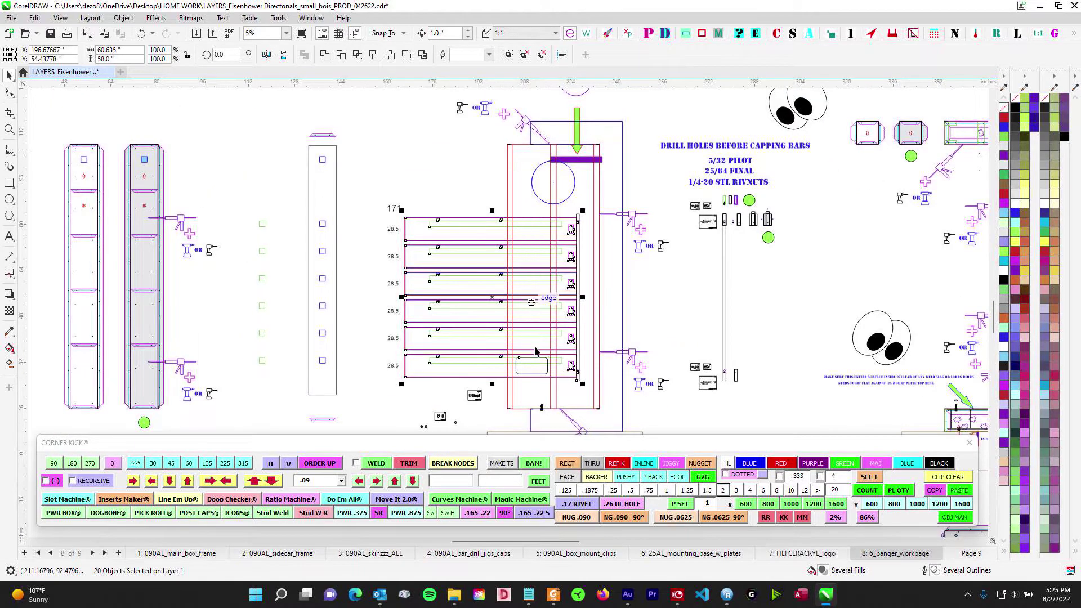
Inspect the sidecar's mounting base, its anchors to install and the existing J-bolts in the footing.
scroll(565, 411, up, 2)
drag(563, 410, 241, 177)
scroll(572, 278, down, 2)
drag(571, 280, 333, 316)
scroll(504, 284, up, 7)
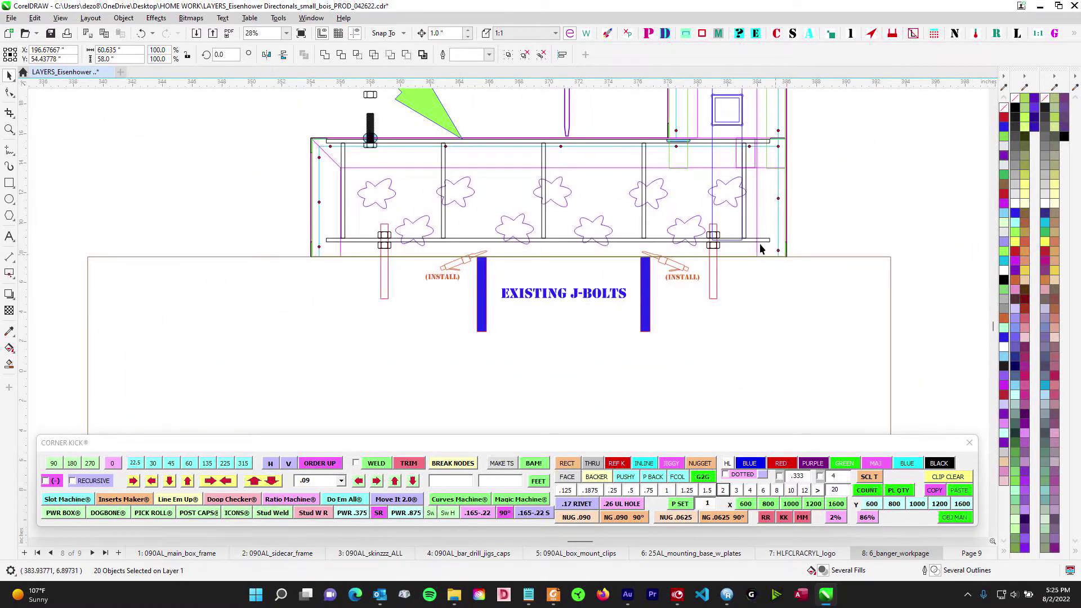
scroll(733, 332, down, 2)
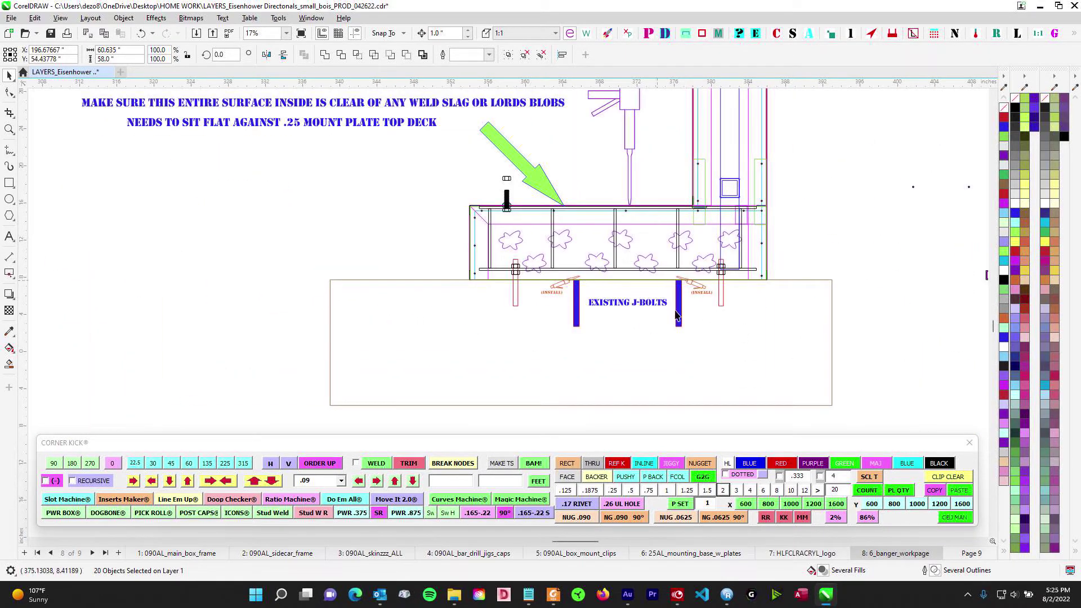
Deselect the sign panels and examine the main box frame's lower bays, corner gussets and clamp positions marked TYP.
scroll(689, 310, down, 2)
scroll(367, 382, down, 2)
drag(340, 366, 861, 292)
drag(427, 336, 774, 332)
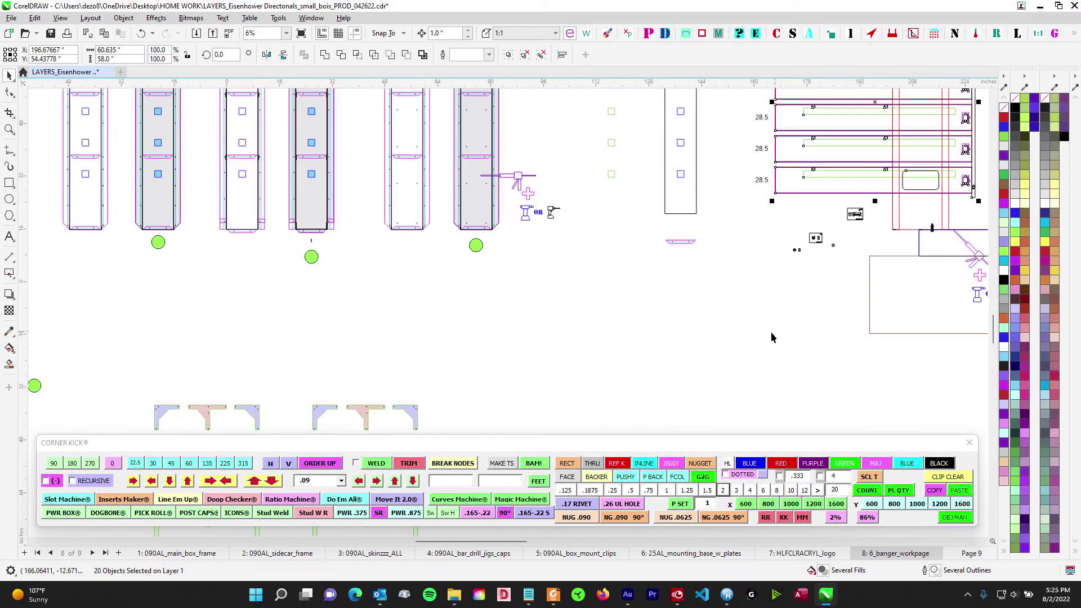
click(775, 332)
scroll(724, 322, down, 1)
drag(565, 335, 770, 383)
drag(522, 373, 632, 382)
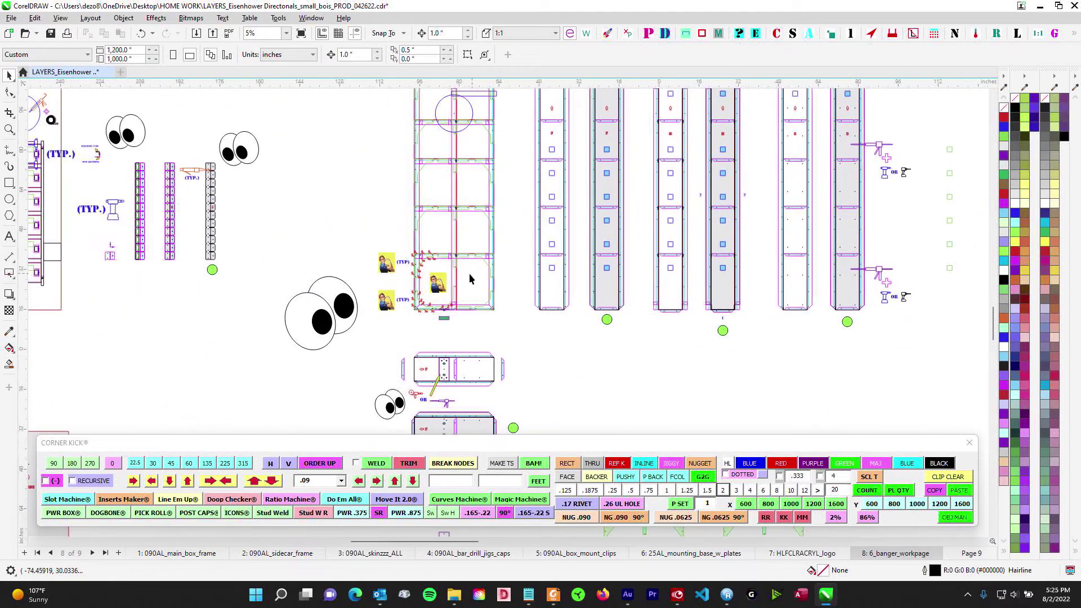
scroll(472, 278, up, 1)
scroll(409, 253, up, 1)
scroll(405, 247, up, 4)
drag(399, 237, 559, 215)
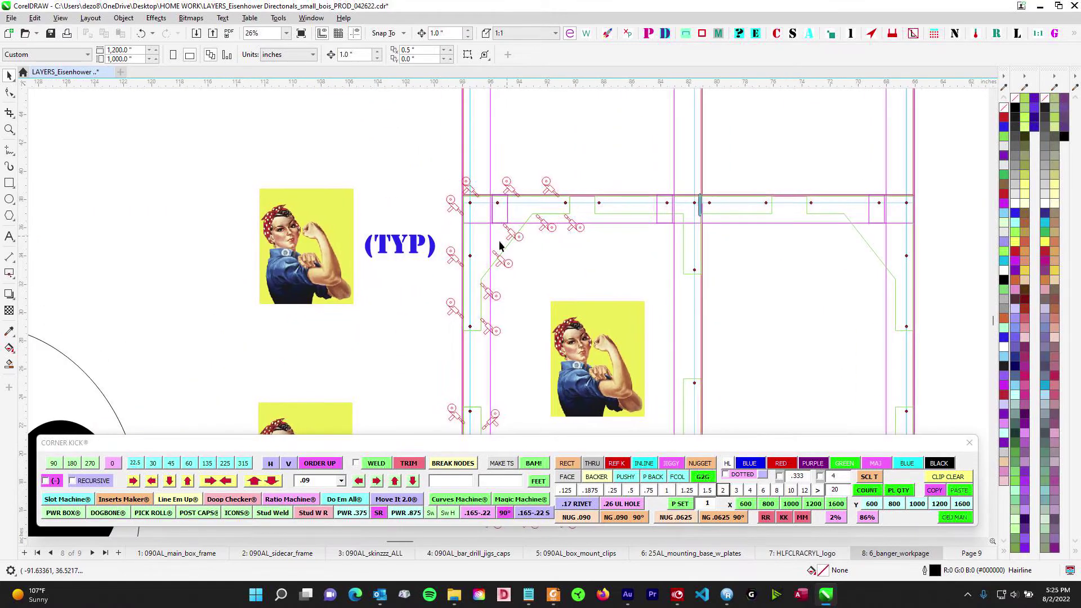
scroll(591, 247, down, 1)
scroll(595, 257, down, 2)
scroll(483, 218, up, 1)
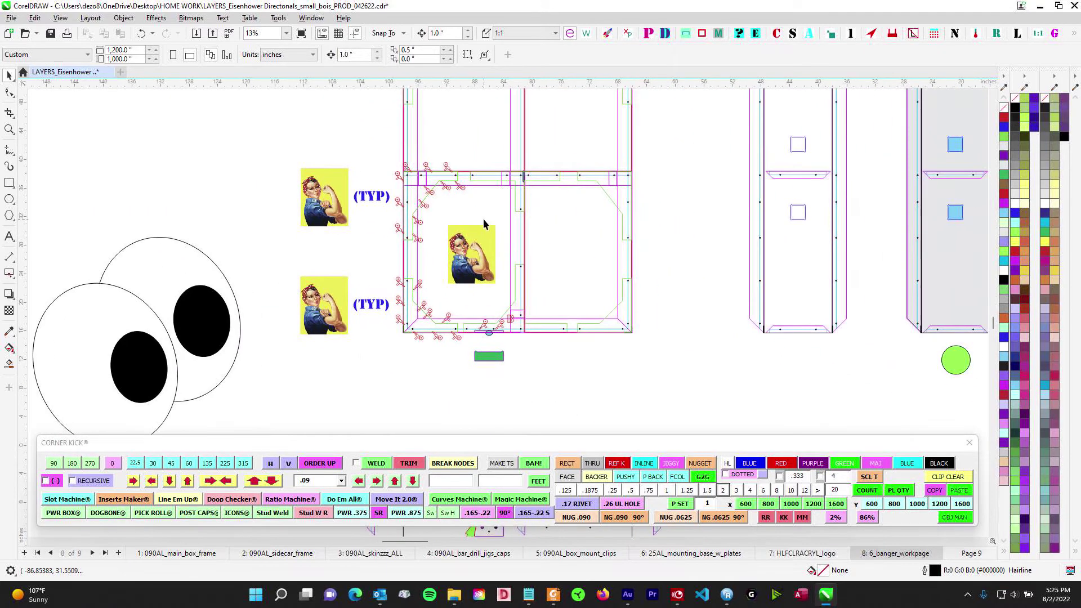
scroll(485, 304, down, 1)
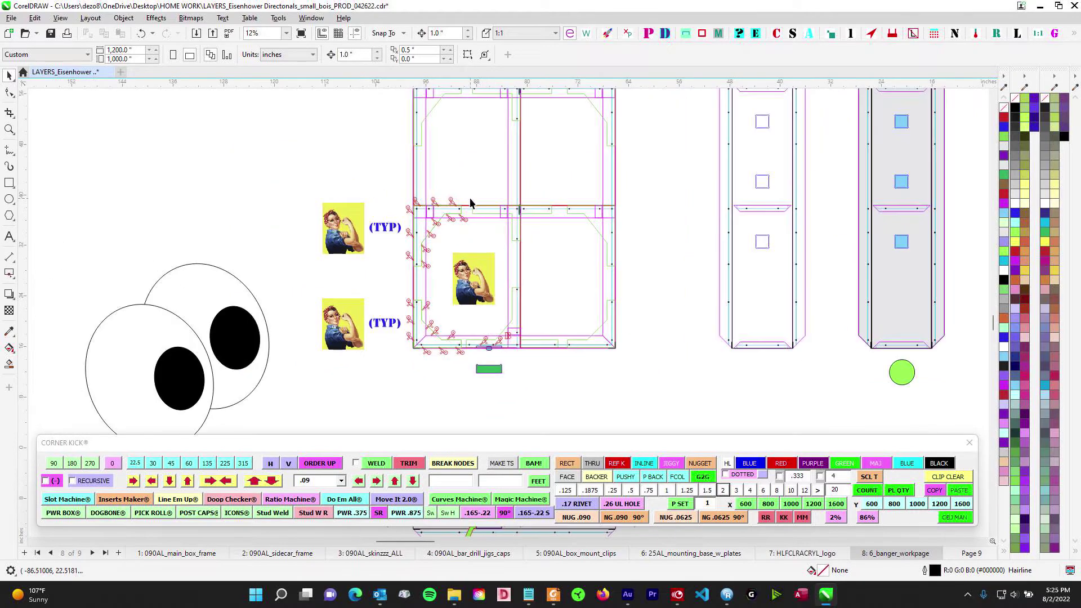
Examine the main box frame's lower bays, the TYP clamp positions, and the green notch piece with its slot at the bottom edge.
drag(690, 183, 438, 248)
drag(673, 228, 277, 239)
scroll(438, 208, down, 1)
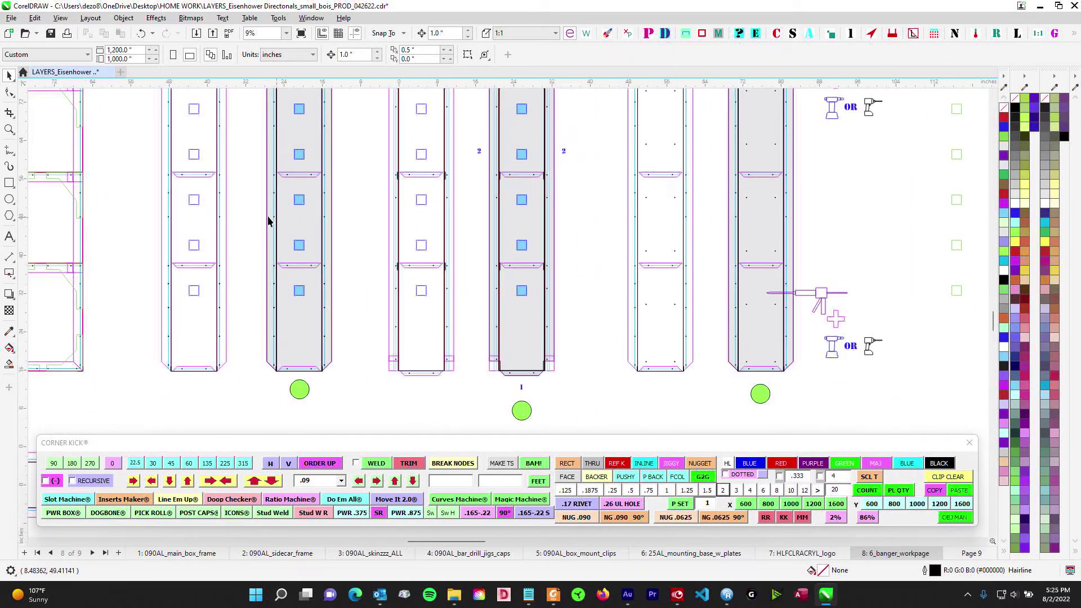
scroll(427, 160, left, 6)
scroll(403, 338, down, 2)
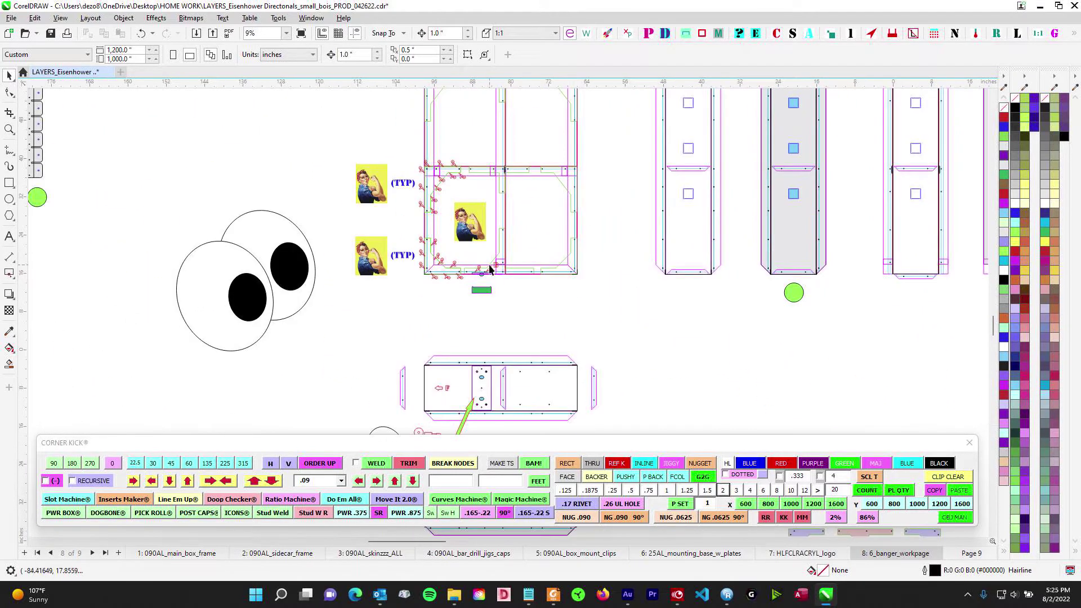
scroll(476, 264, down, 1)
scroll(475, 259, up, 2)
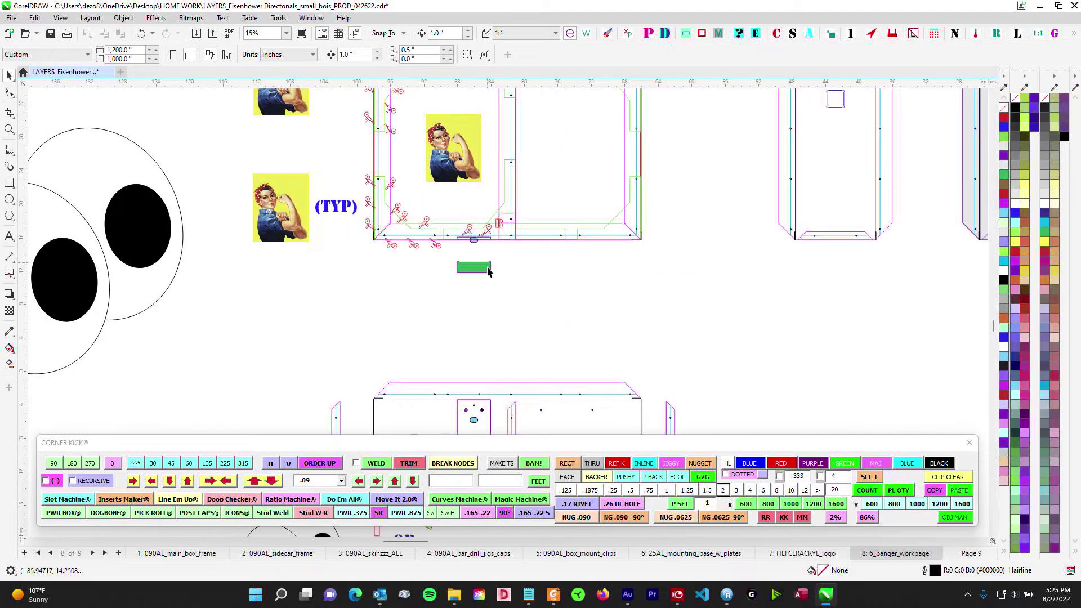
scroll(478, 350, up, 1)
scroll(428, 179, up, 1)
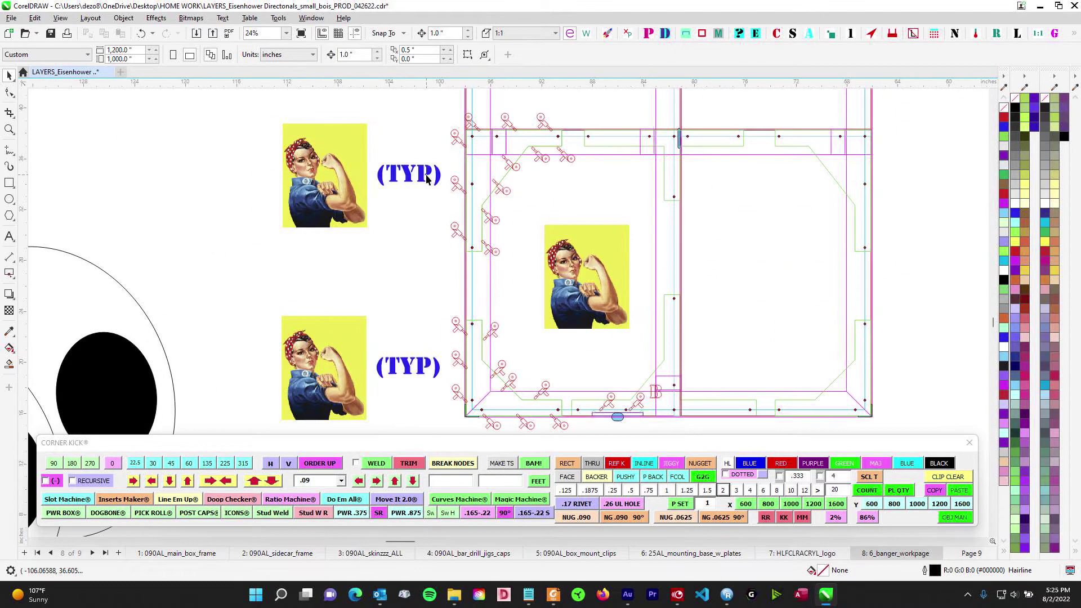
drag(469, 230, 418, 118)
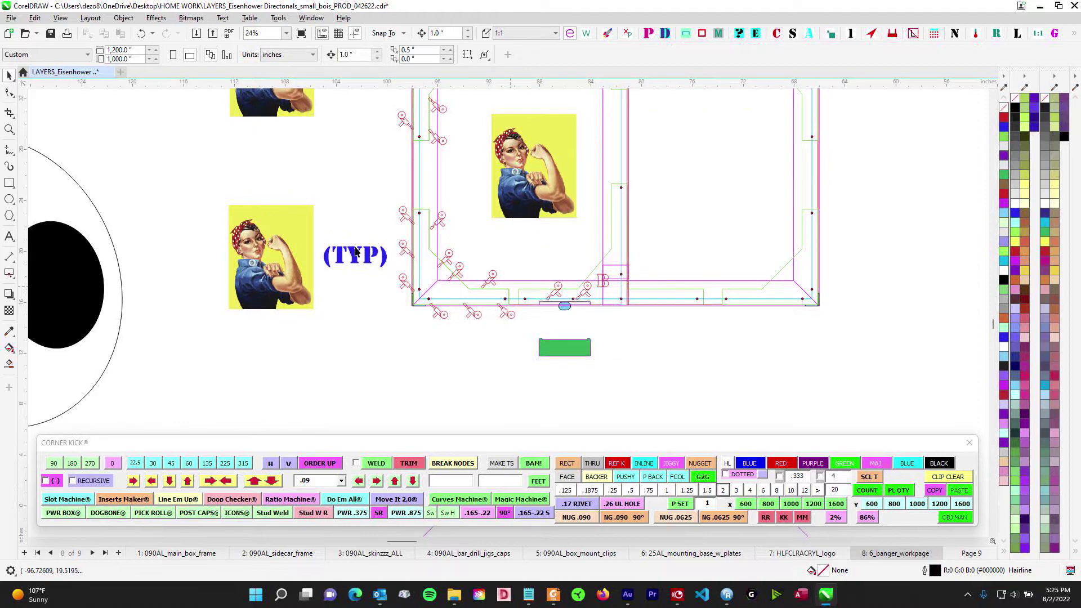
drag(268, 237, 365, 230)
scroll(451, 267, down, 1)
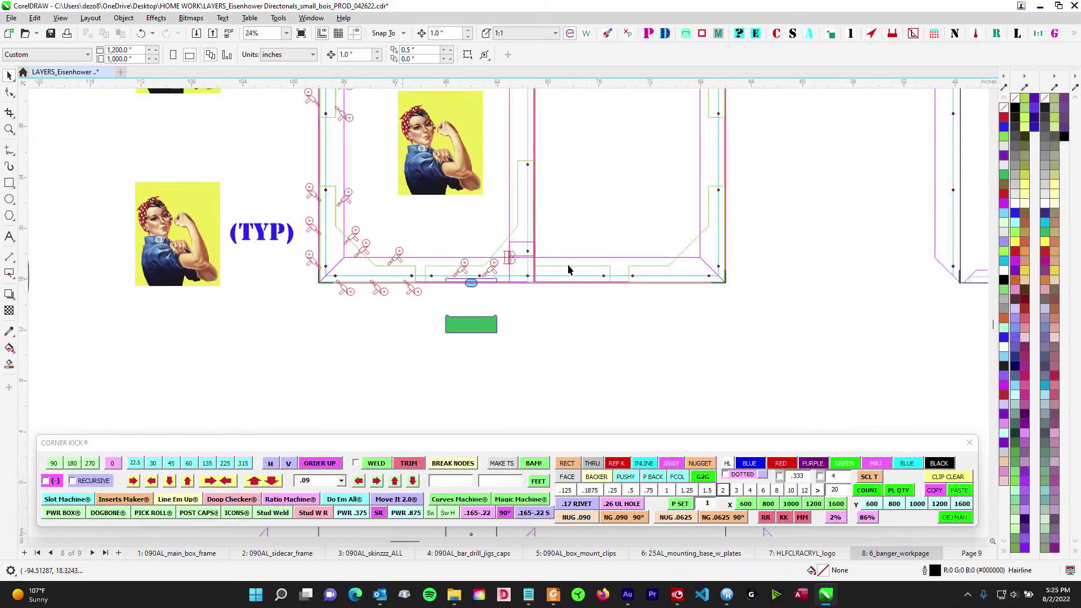
scroll(524, 265, down, 1)
scroll(517, 276, up, 3)
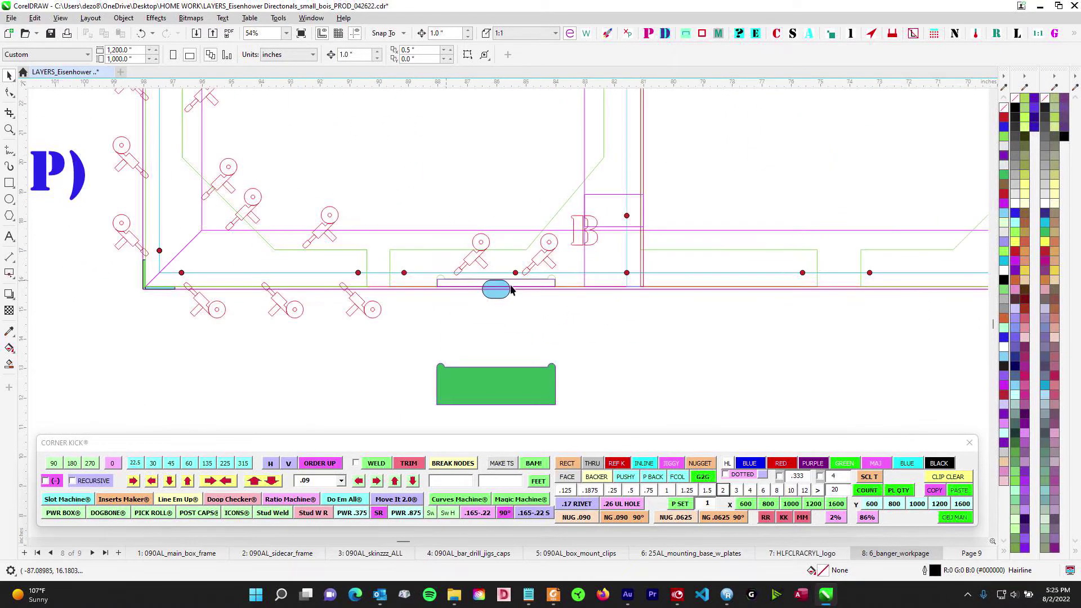
Inspect the main frame's bottom panel marked F, checking the mount plate's holes and slots and the neighbouring divider.
scroll(580, 313, down, 4)
scroll(552, 312, down, 1)
scroll(527, 245, down, 1)
scroll(484, 230, down, 1)
scroll(421, 245, up, 2)
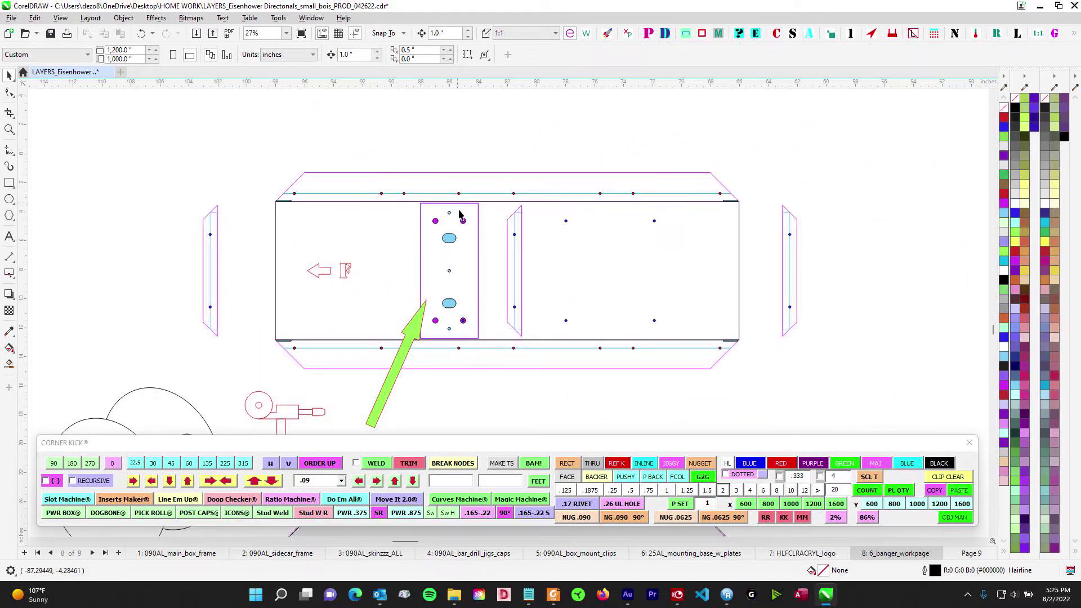
scroll(458, 208, up, 2)
scroll(469, 220, up, 2)
scroll(472, 221, down, 1)
drag(529, 238, 281, 228)
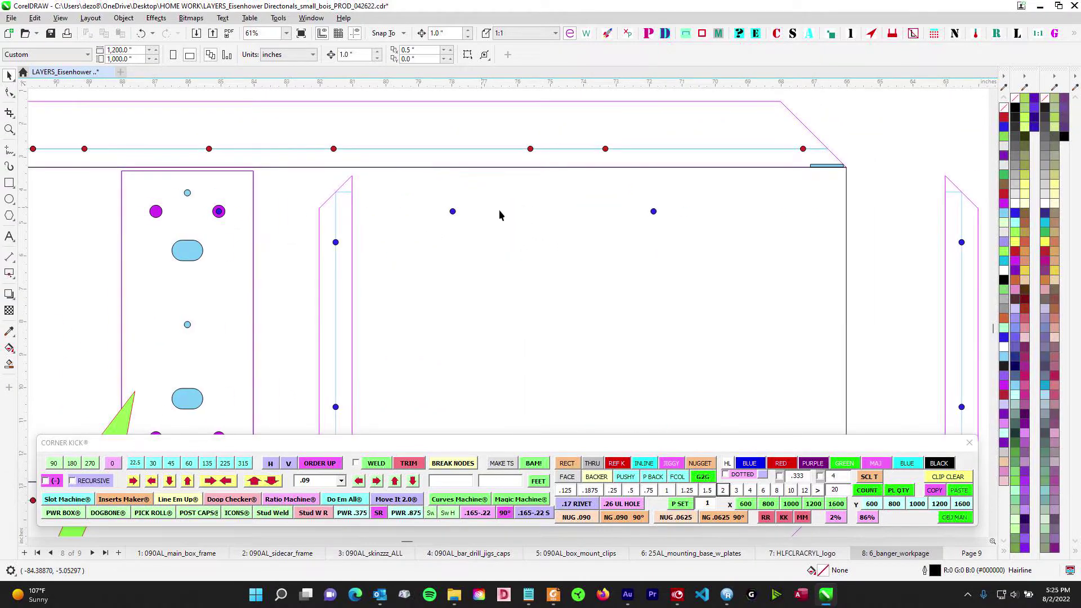
Inspect the sidecar's mounting base where its inside surface must sit flat against the .25 mount plate top deck.
scroll(652, 232, down, 8)
drag(640, 229, 272, 271)
drag(760, 246, 512, 243)
scroll(649, 212, up, 2)
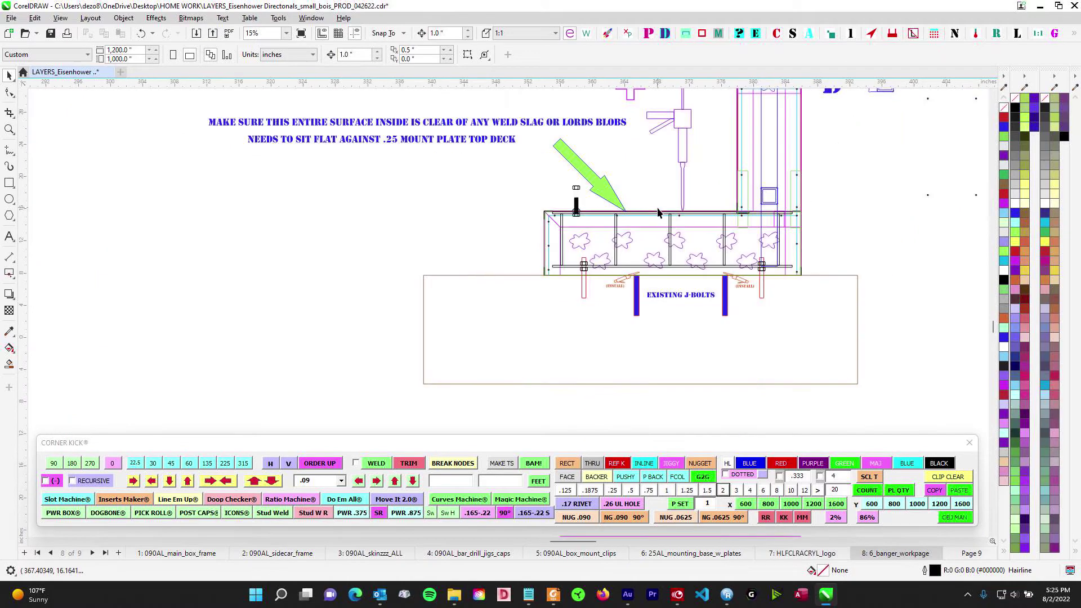
scroll(658, 212, up, 2)
scroll(664, 332, up, 2)
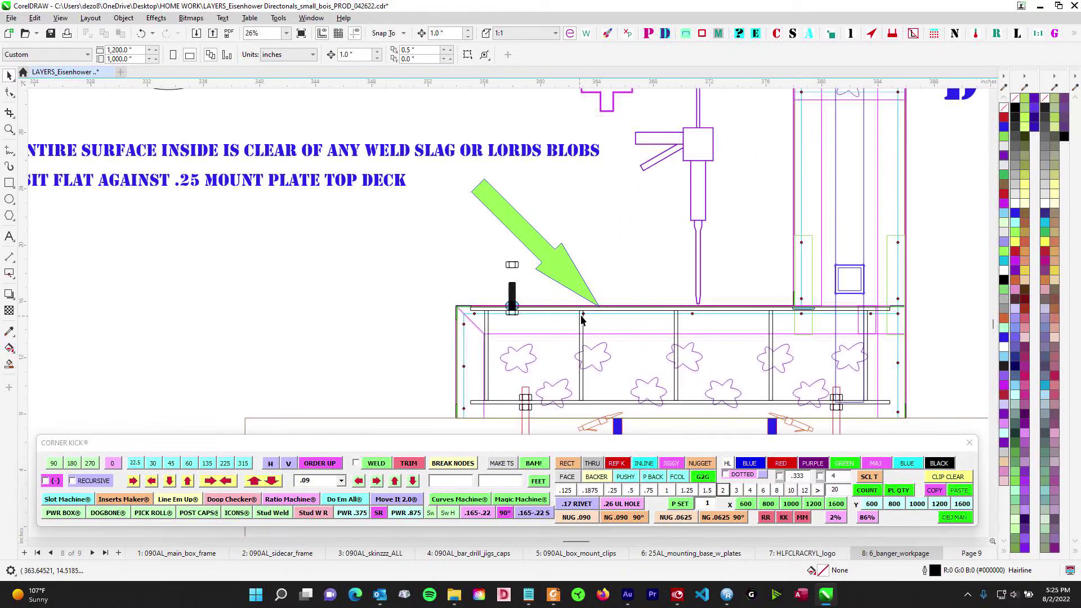
scroll(776, 319, down, 6)
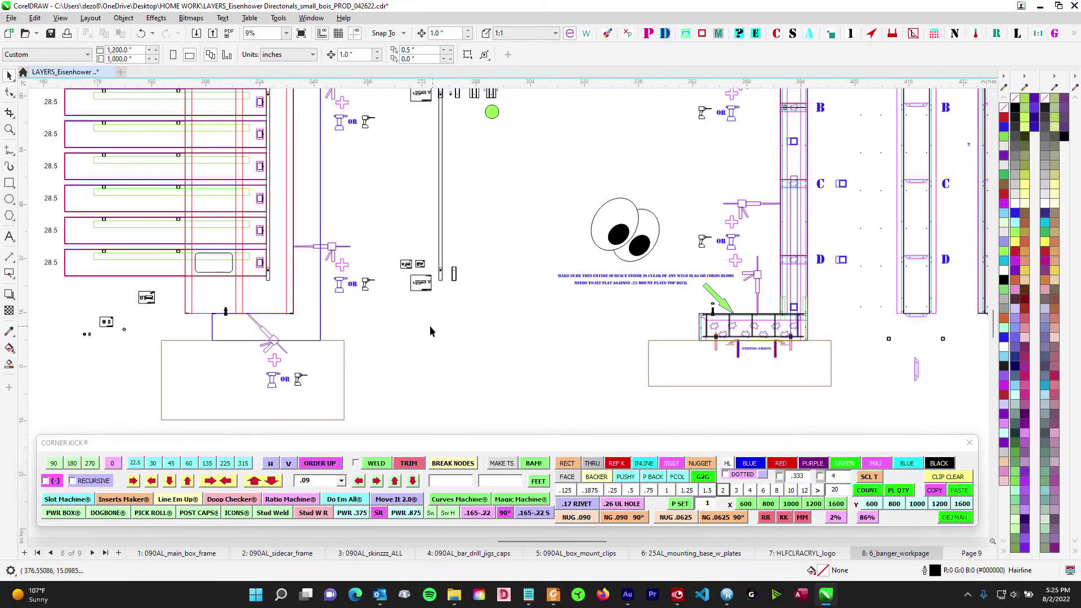
Examine the shaded sidecar base panel marked F below the footing, including its slots, square cutout and numbered flanges.
drag(542, 327, 403, 321)
scroll(736, 284, down, 1)
mouse_move(739, 291)
mouse_down()
mouse_move(320, 329)
mouse_move(327, 318)
mouse_up()
scroll(525, 332, down, 1)
drag(526, 333, 582, 249)
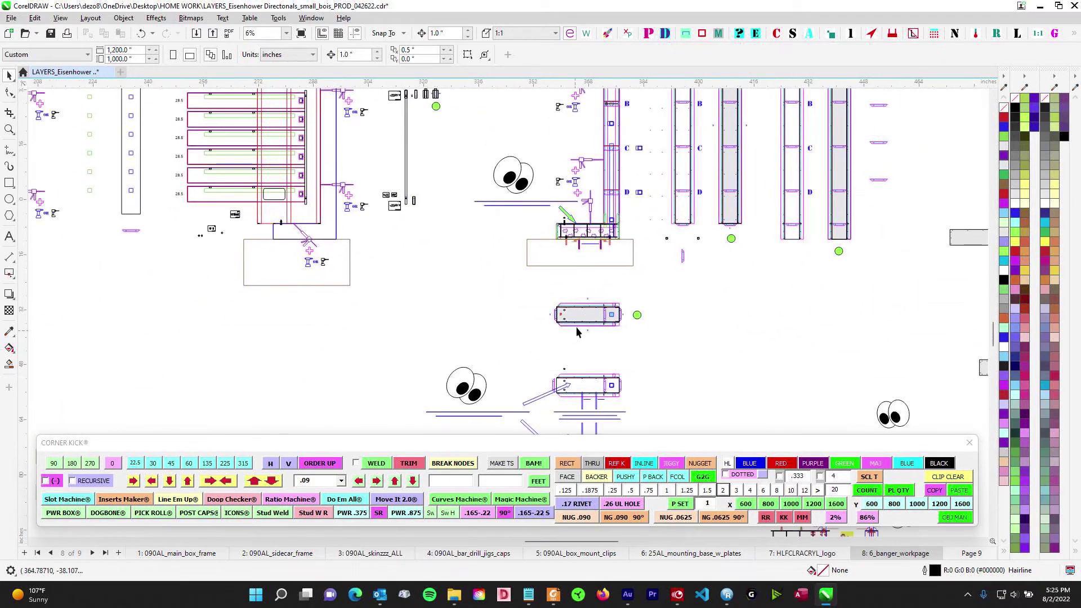
scroll(575, 327, up, 4)
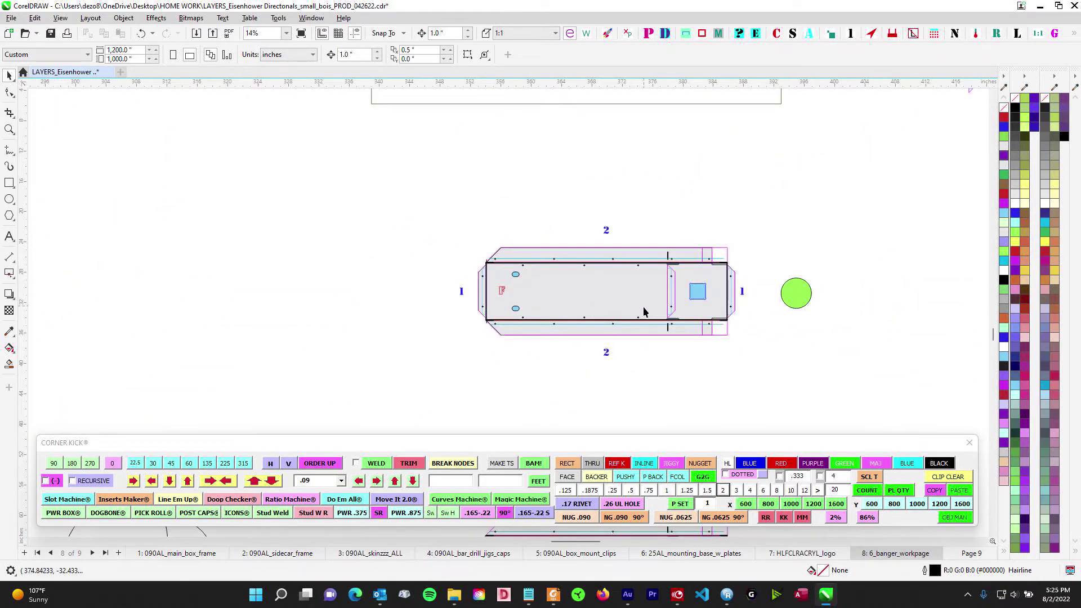
scroll(540, 310, down, 3)
Compare the main frame's bottom panel and its arrowed mount plate with the shaded version of the panel below it.
drag(260, 315, 944, 295)
drag(468, 316, 775, 334)
drag(513, 239, 744, 291)
scroll(442, 293, up, 5)
scroll(417, 243, up, 2)
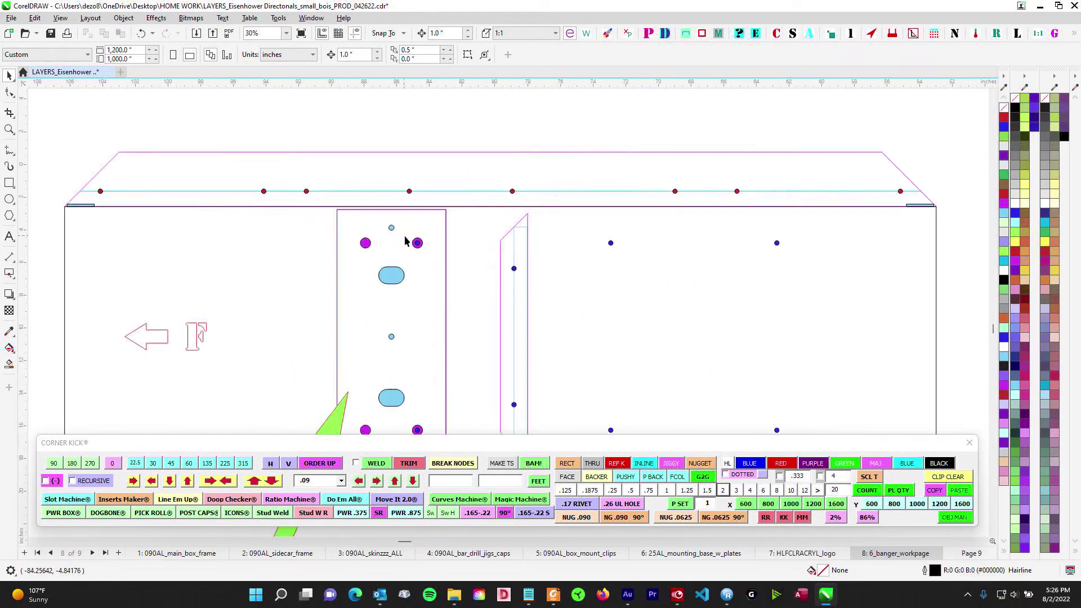
drag(432, 353, 471, 248)
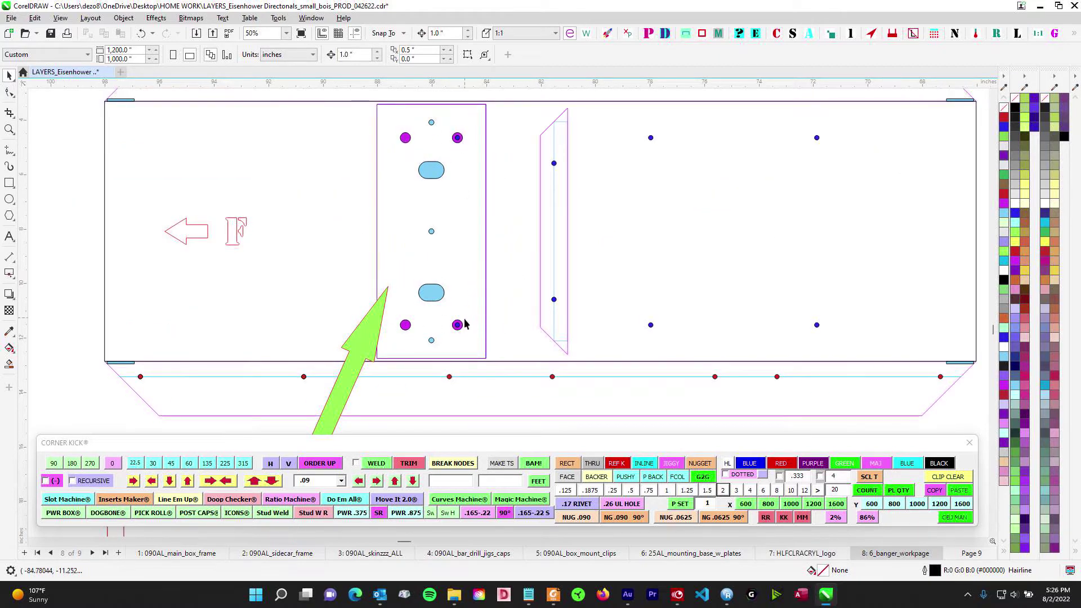
scroll(460, 136, down, 4)
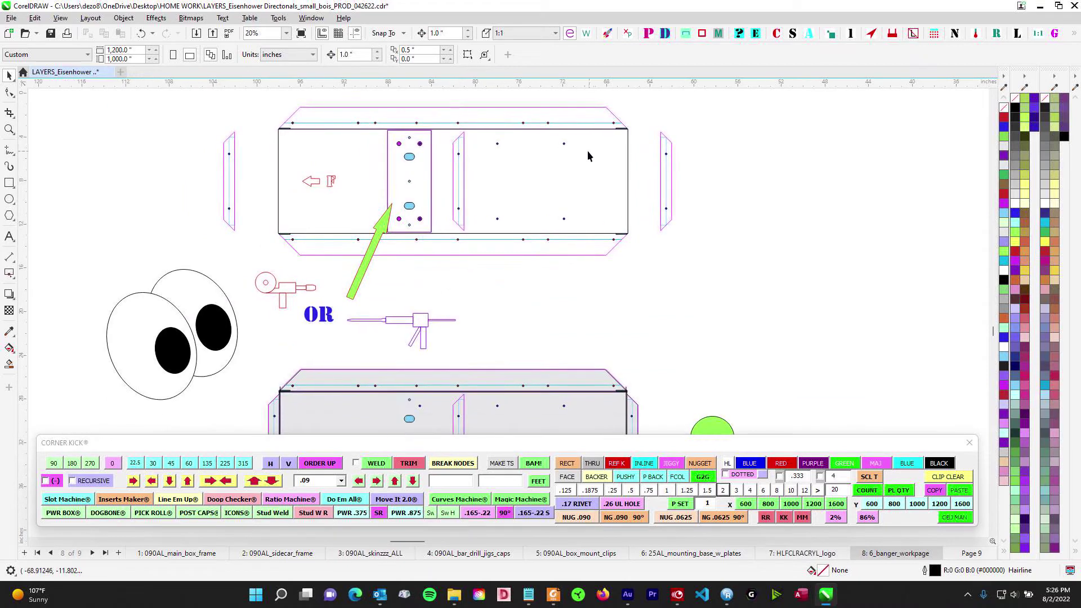
scroll(489, 174, down, 4)
drag(493, 164, 489, 133)
scroll(506, 315, down, 2)
drag(450, 231, 461, 364)
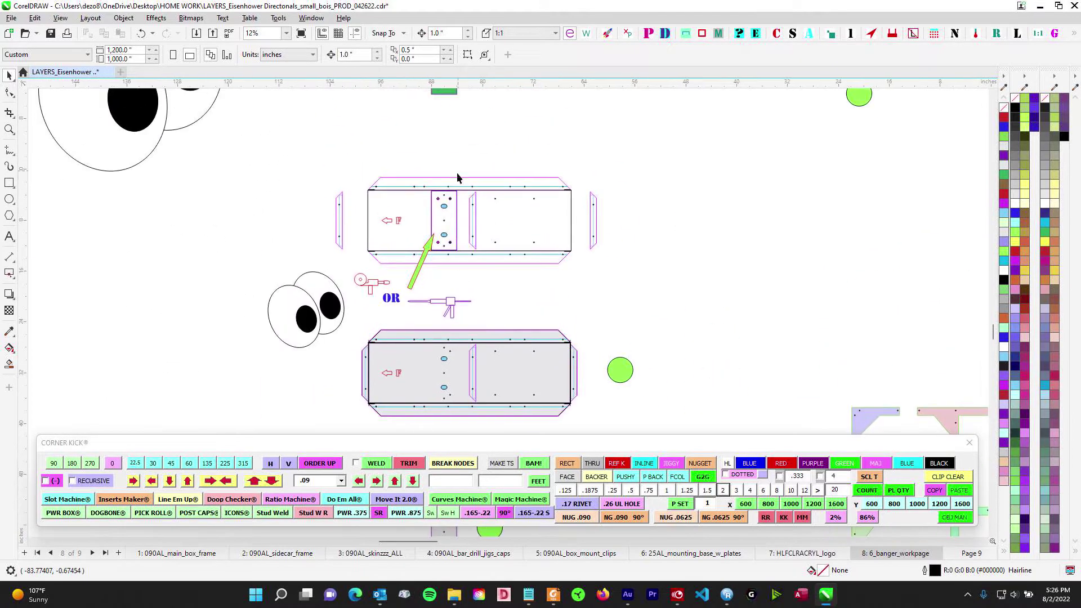
Examine the corner gussets and T-brackets laid out below, focusing on the NOTCHY-NOTCH cutout in the bracket marked B.
drag(457, 170, 467, 371)
drag(524, 327, 278, 99)
drag(608, 366, 433, 45)
scroll(483, 387, down, 2)
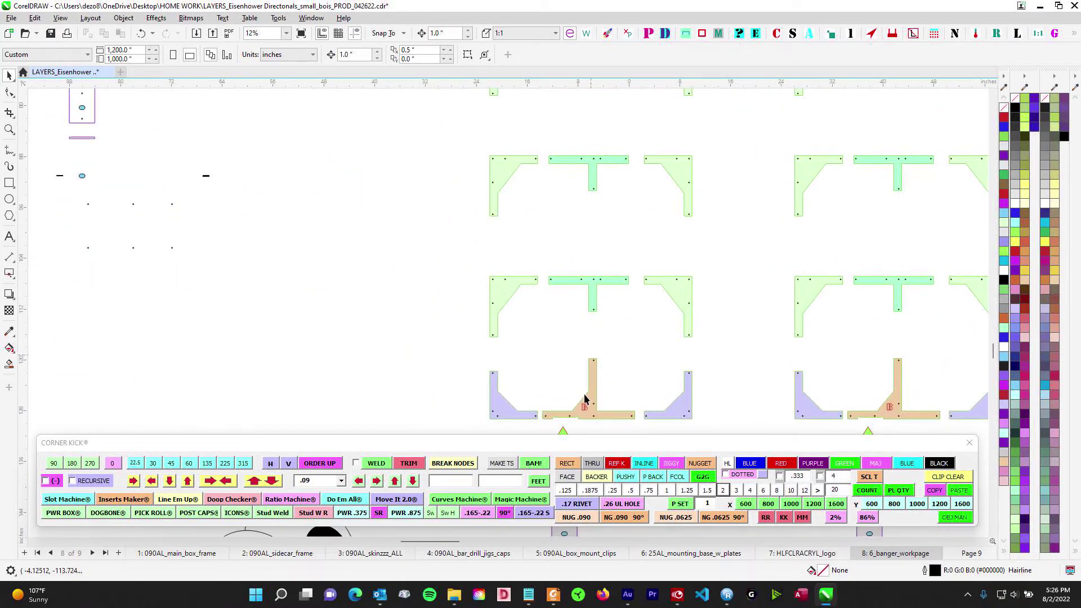
scroll(589, 366, up, 6)
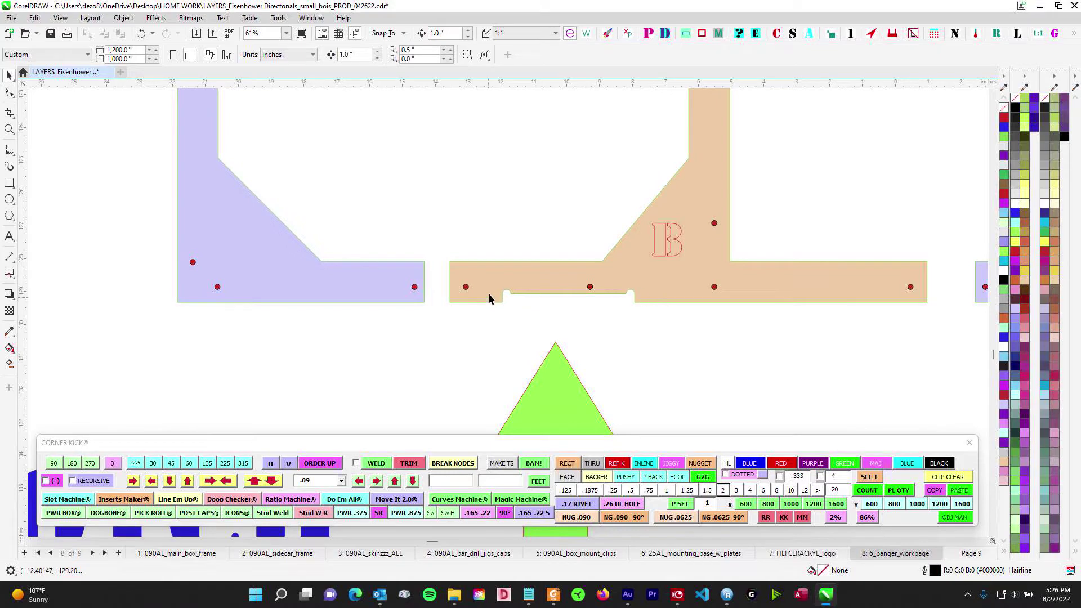
scroll(427, 293, down, 4)
scroll(483, 195, up, 3)
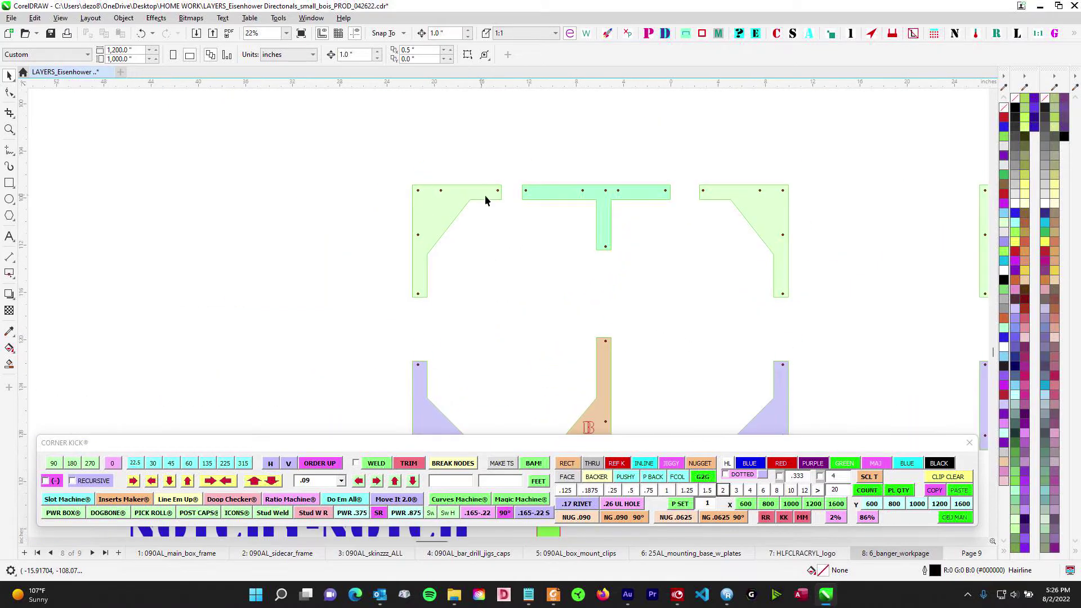
drag(480, 204, 465, 100)
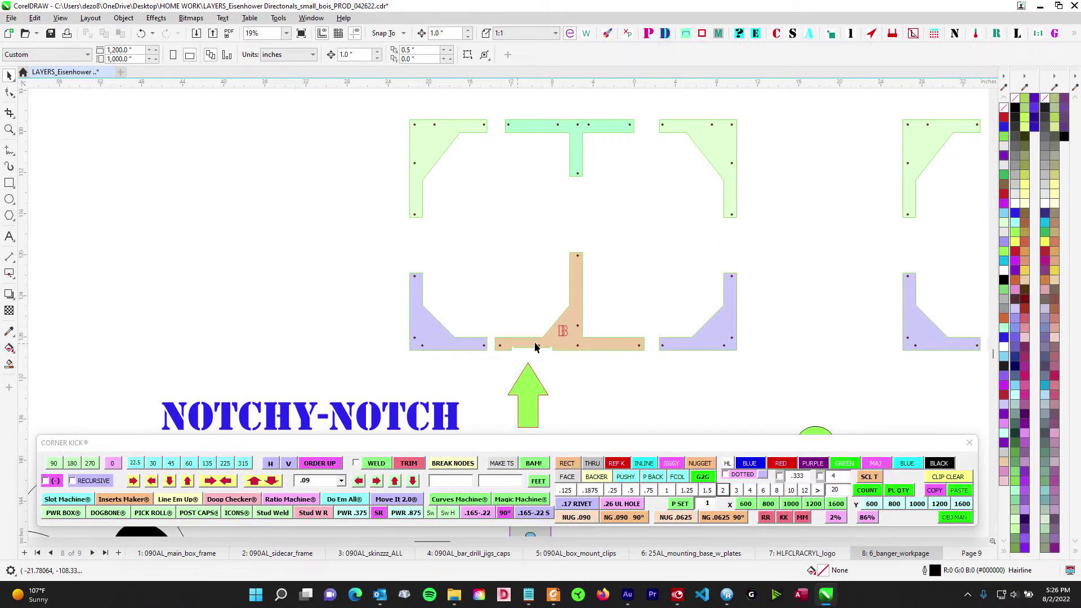
scroll(518, 346, down, 4)
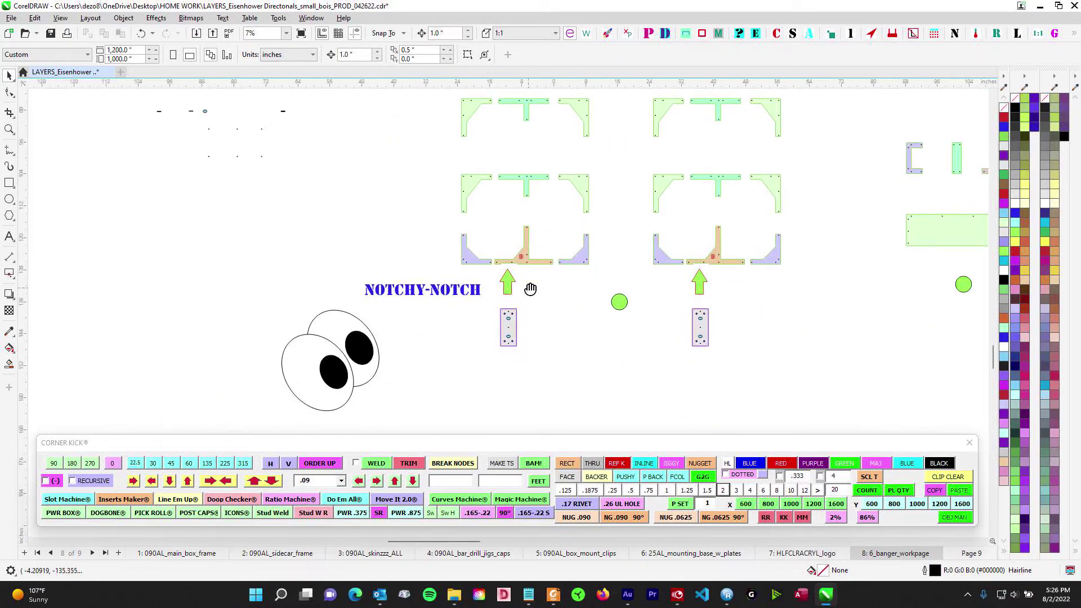
scroll(723, 319, down, 2)
Survey the remaining parts beyond the NOTCHY-NOTCH brackets, returning to the main box frame's lower bays.
drag(666, 311, 116, 354)
scroll(636, 251, down, 1)
drag(664, 259, 320, 298)
scroll(597, 292, up, 5)
scroll(572, 355, down, 2)
drag(557, 367, 284, 181)
drag(619, 370, 940, 289)
scroll(506, 319, down, 2)
drag(285, 323, 725, 306)
drag(485, 276, 719, 413)
drag(391, 213, 698, 351)
drag(270, 292, 458, 330)
scroll(362, 192, up, 2)
drag(378, 203, 536, 340)
drag(437, 218, 467, 321)
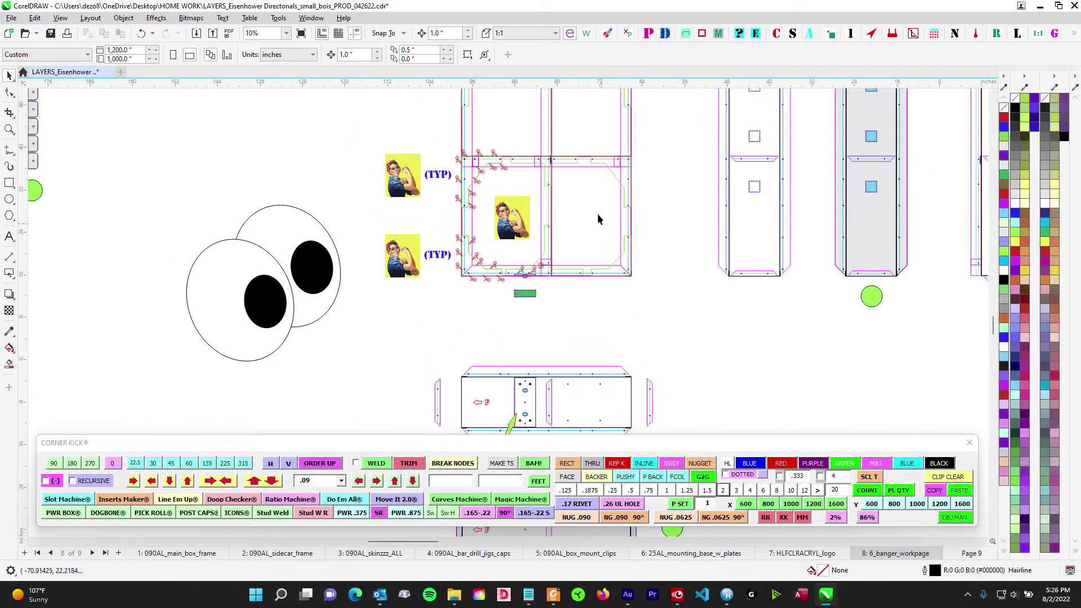
Review the main box frame from its lower bays to the top circle and crossbar, continuing across to the MAIN side panels.
scroll(600, 214, up, 2)
scroll(680, 215, down, 1)
drag(694, 232, 677, 265)
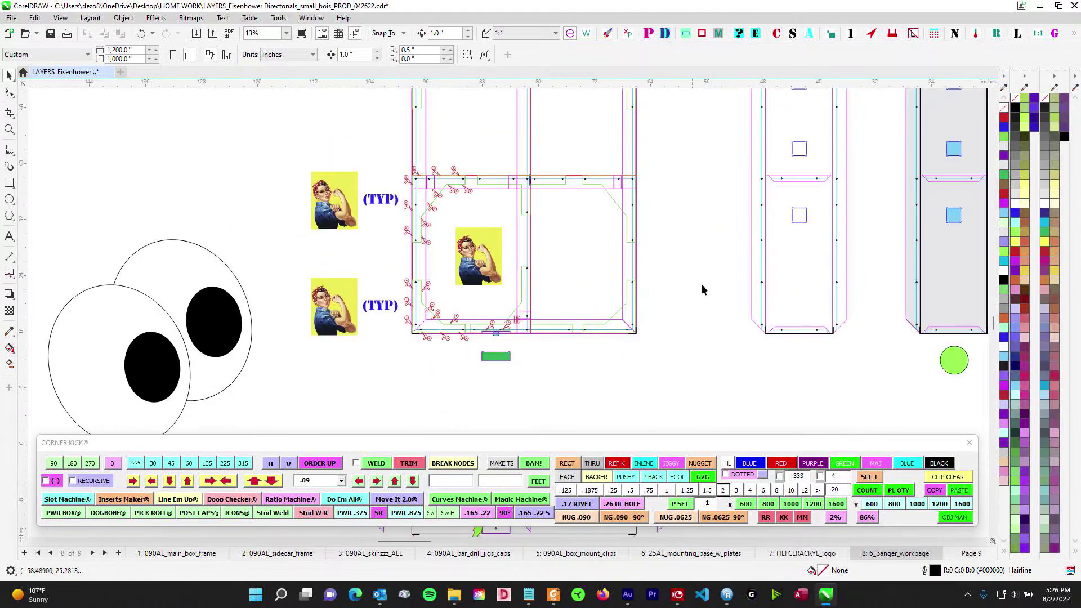
drag(708, 313, 709, 340)
scroll(550, 210, down, 1)
drag(553, 214, 562, 331)
mouse_move(545, 123)
mouse_down()
mouse_move(512, 256)
mouse_move(521, 240)
mouse_up()
scroll(535, 225, up, 2)
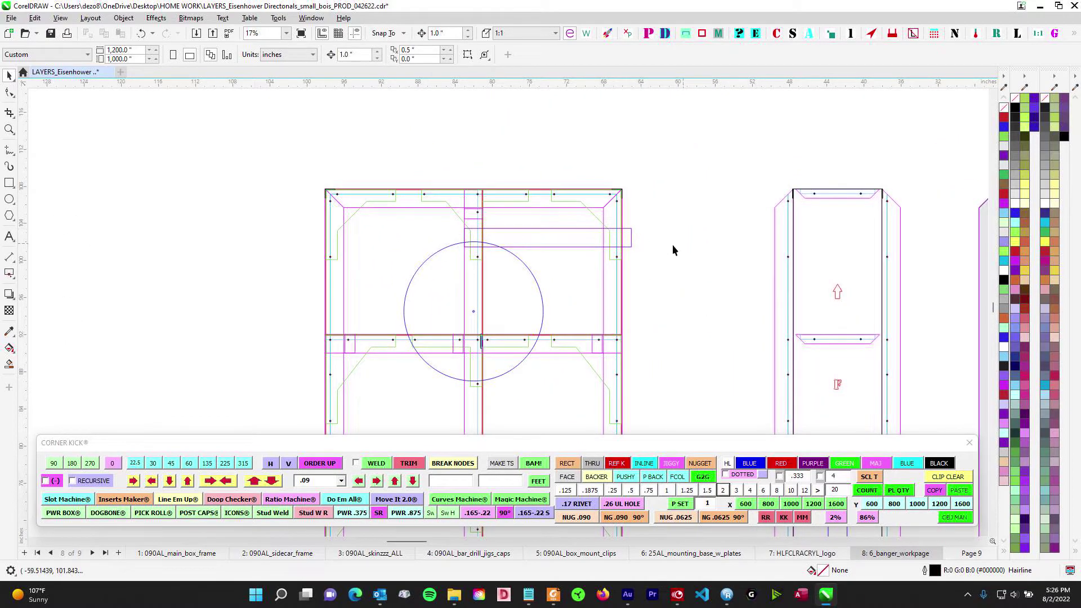
scroll(714, 205, down, 4)
scroll(647, 232, up, 4)
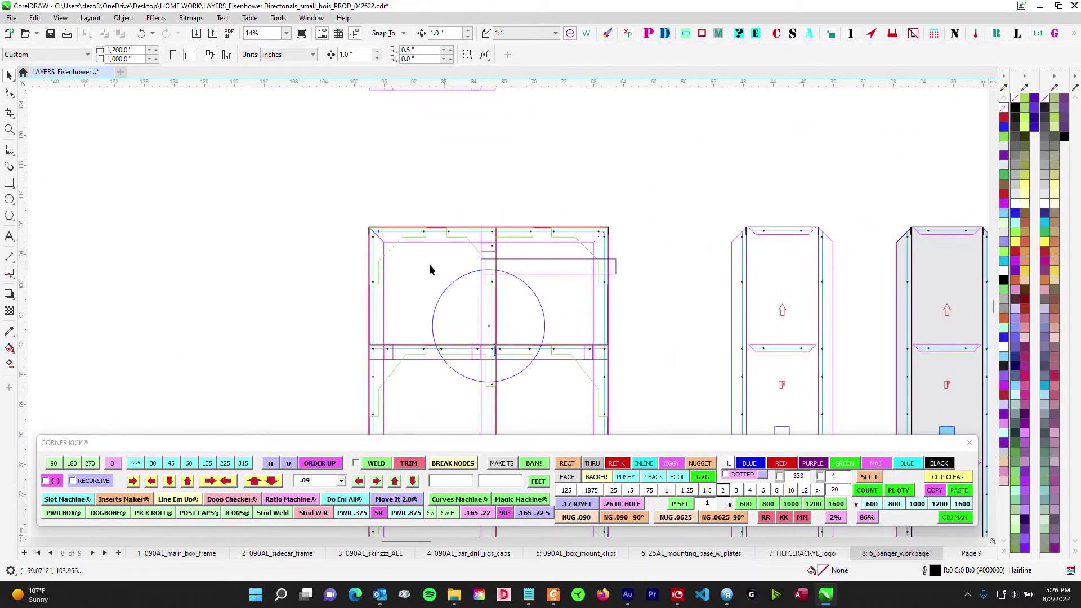
scroll(602, 277, down, 1)
drag(649, 256, 217, 224)
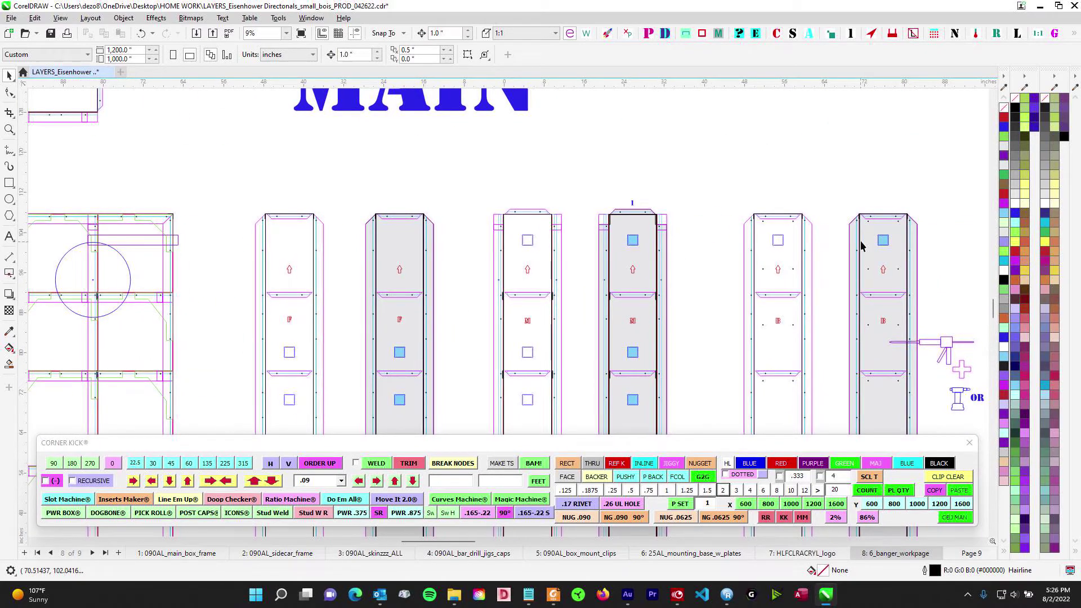
Examine the purple bar beneath the green arrow on the post assembly beside the MAIN bars.
scroll(801, 231, down, 1)
drag(826, 223, 393, 229)
drag(790, 252, 508, 216)
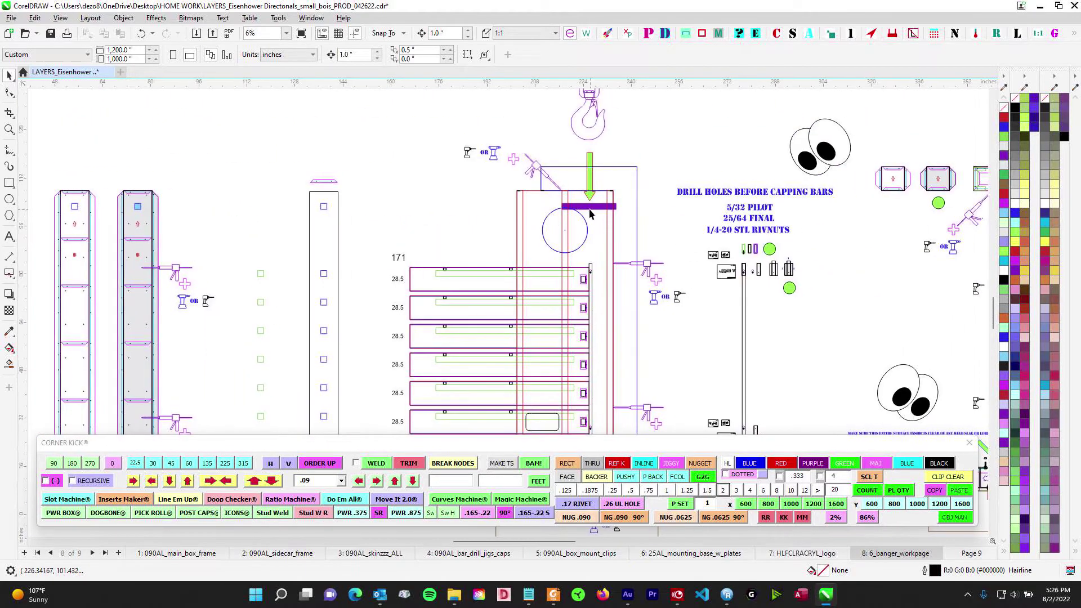
scroll(591, 214, up, 3)
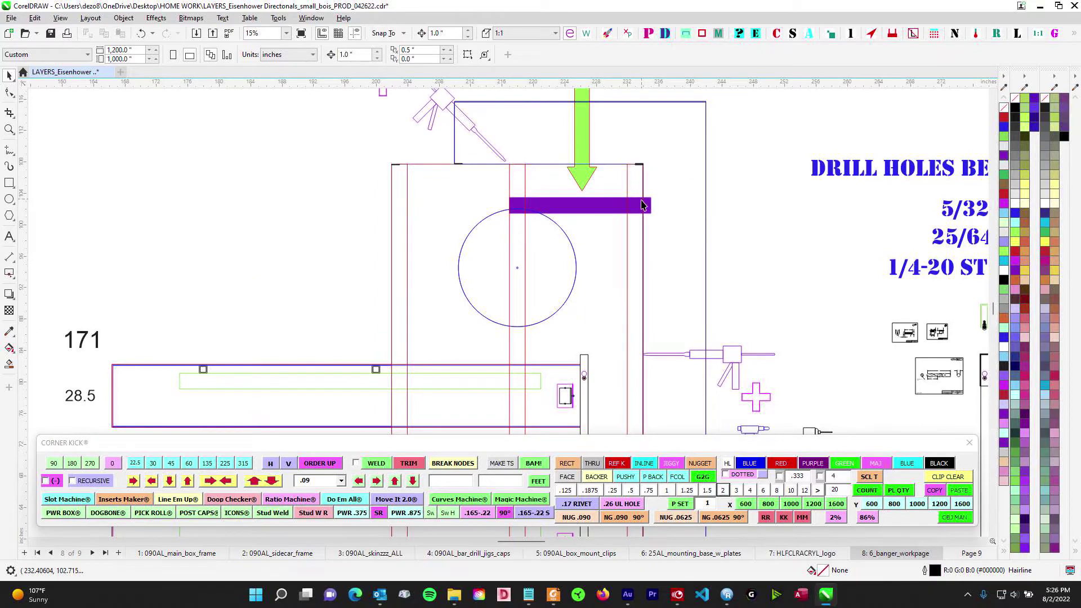
scroll(606, 220, down, 2)
drag(306, 226, 810, 234)
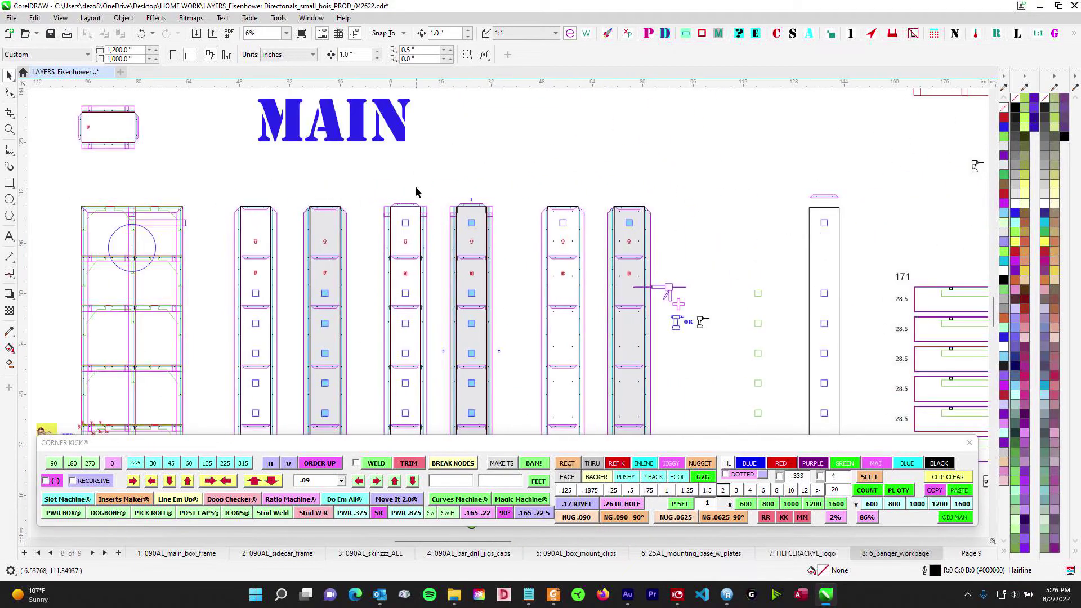
Review the MAIN section's frame drawing, the end-box parts above it and the row of vertical bars.
scroll(419, 192, down, 1)
drag(420, 196, 603, 303)
scroll(442, 209, up, 2)
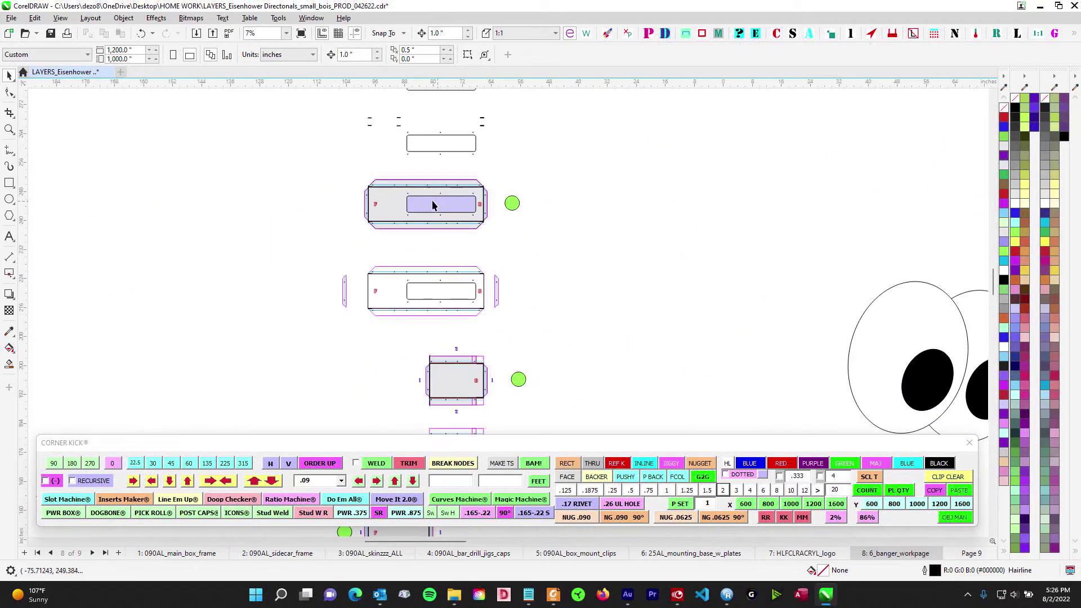
scroll(465, 227, down, 3)
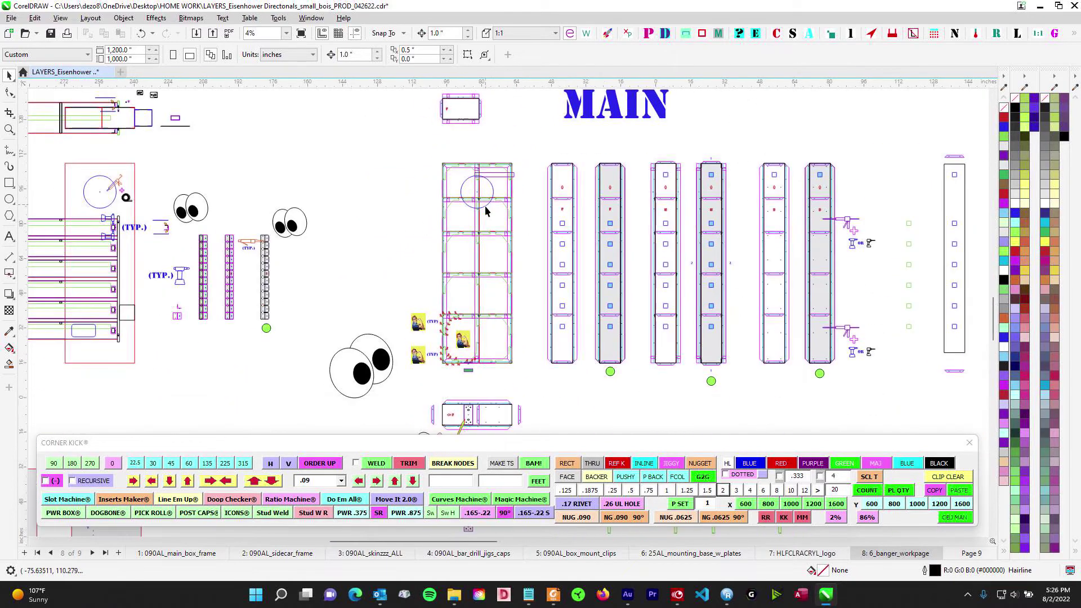
scroll(485, 199, up, 2)
scroll(501, 182, down, 3)
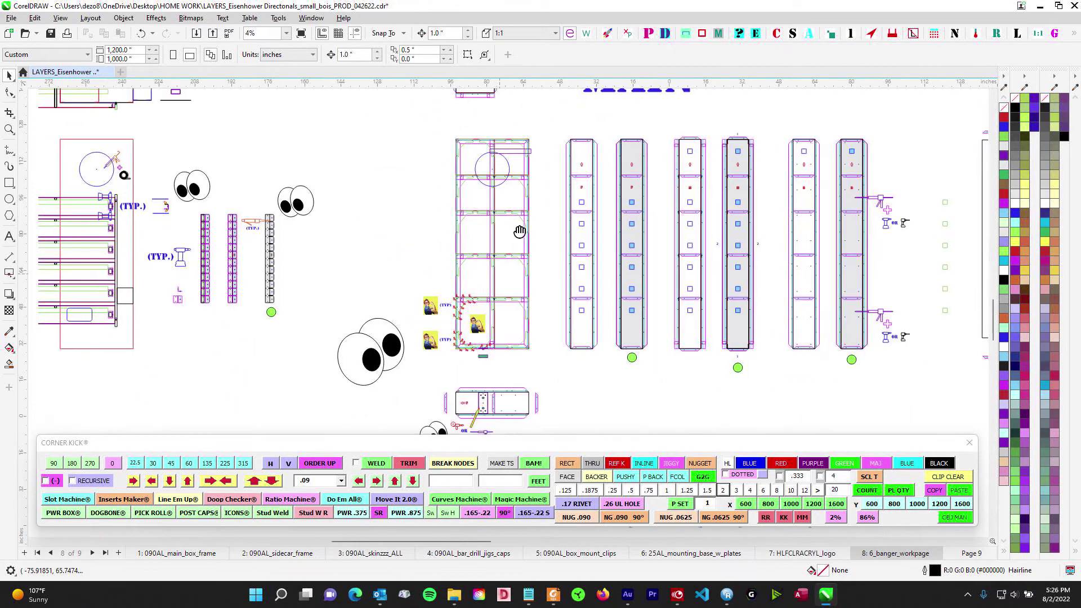
scroll(428, 293, up, 1)
drag(598, 348, 403, 352)
scroll(604, 280, down, 1)
drag(738, 259, 459, 290)
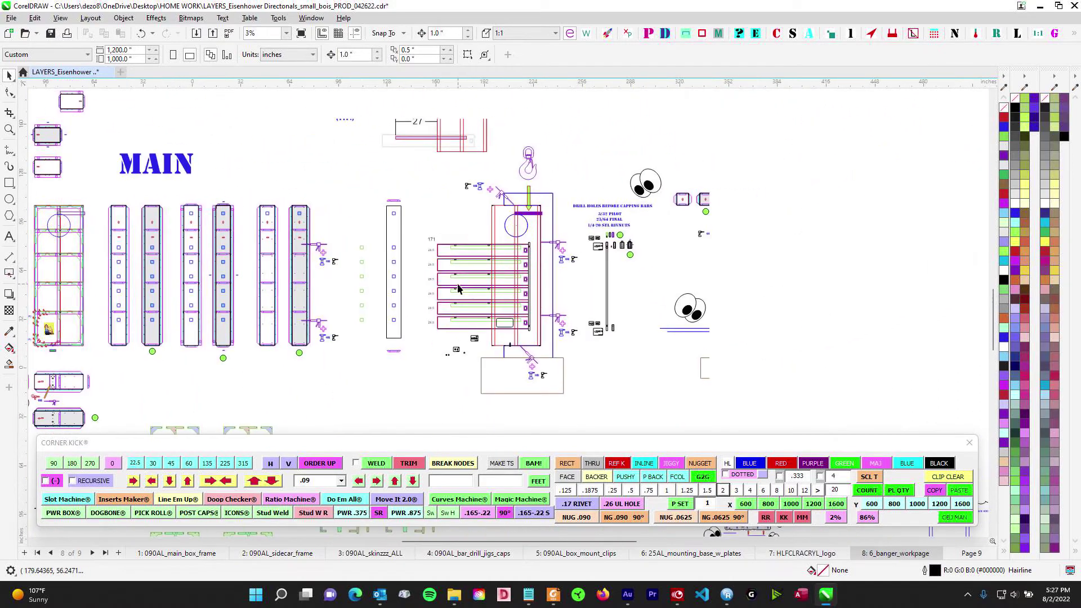
Look over the base plates, the bevel note drawing, the notched brackets and the skin panels below the frames.
scroll(563, 373, right, 5)
scroll(561, 343, down, 7)
scroll(725, 333, up, 5)
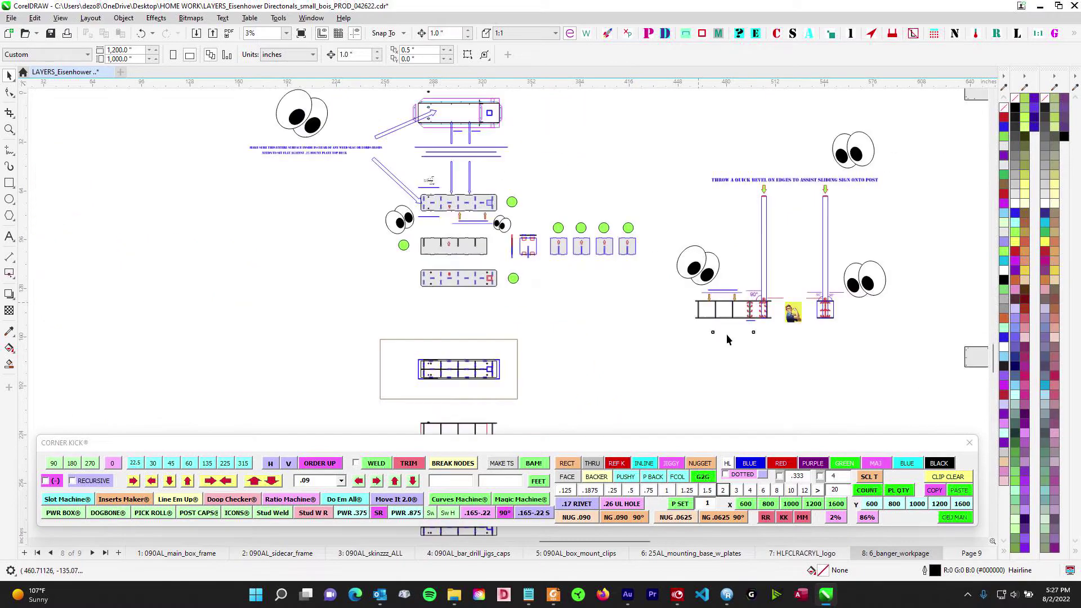
scroll(874, 333, down, 4)
drag(545, 317, 793, 286)
scroll(793, 286, left, 10)
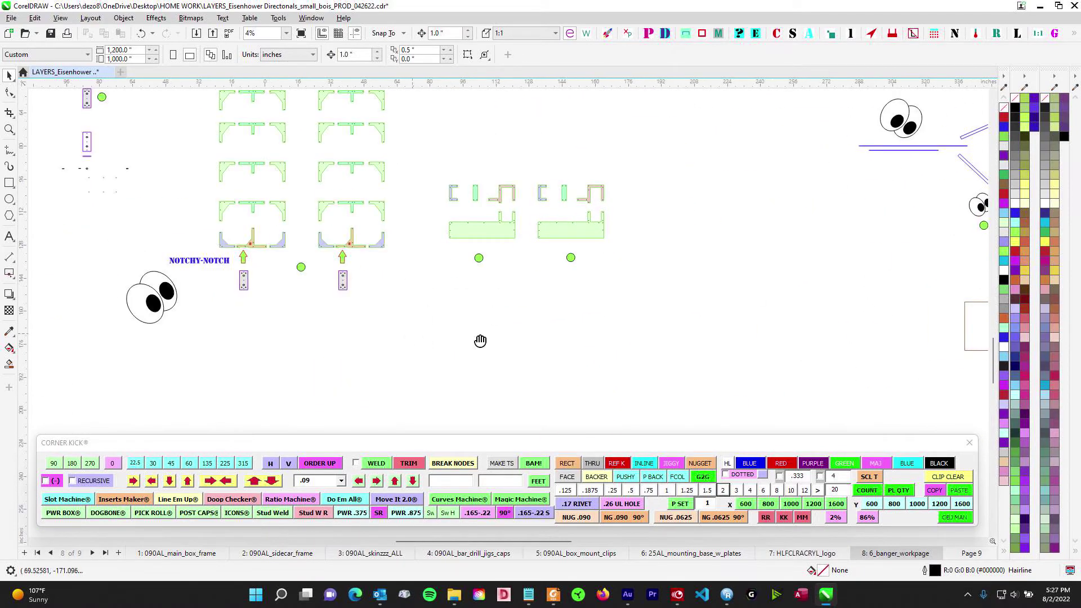
scroll(563, 349, up, 3)
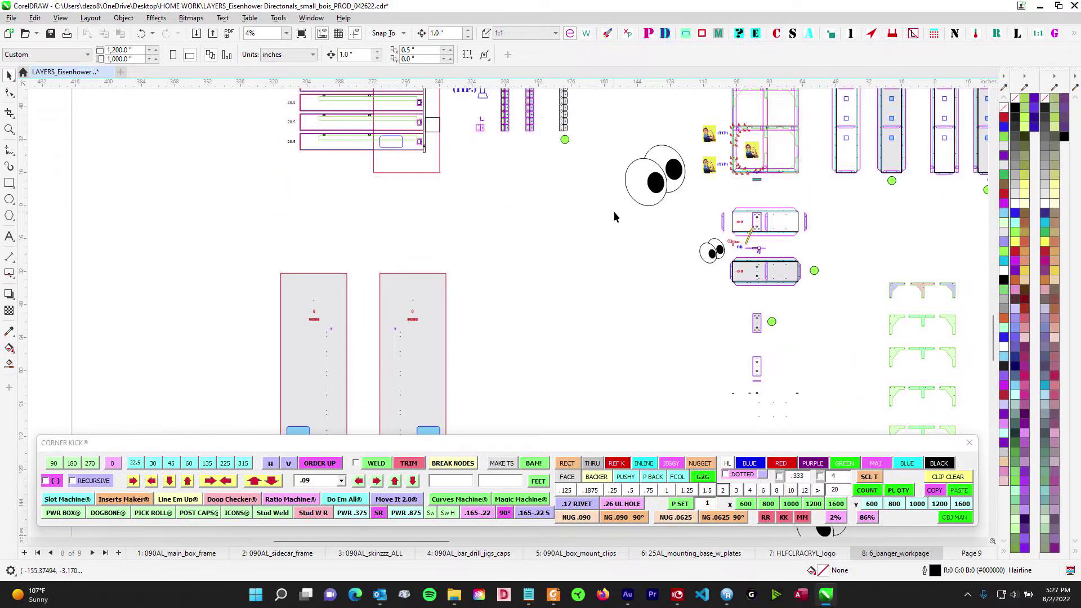
drag(613, 211, 658, 357)
drag(556, 138, 562, 409)
mouse_move(562, 360)
mouse_down()
mouse_move(500, 221)
mouse_move(508, 353)
mouse_up()
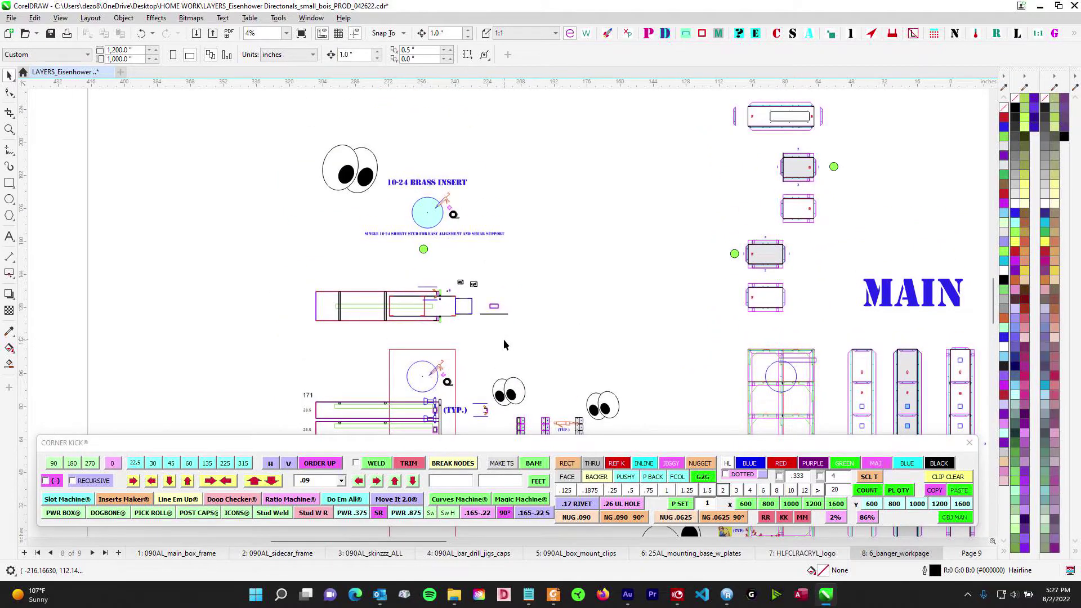
Inspect the 10-24 brass insert detail, selecting the light blue logo disc and its centre hole.
scroll(482, 200, up, 5)
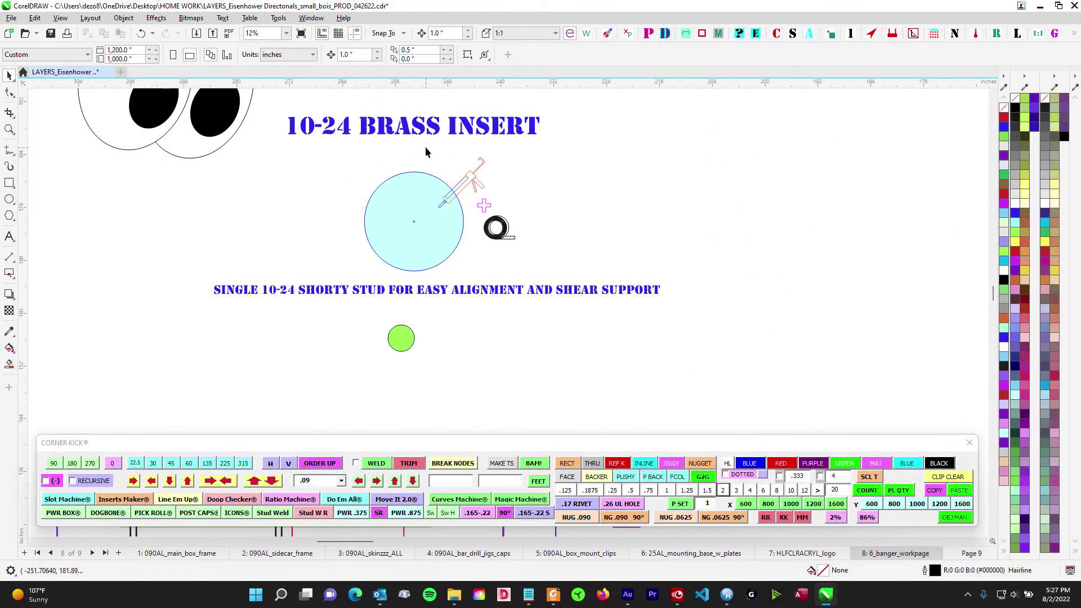
scroll(482, 218, up, 1)
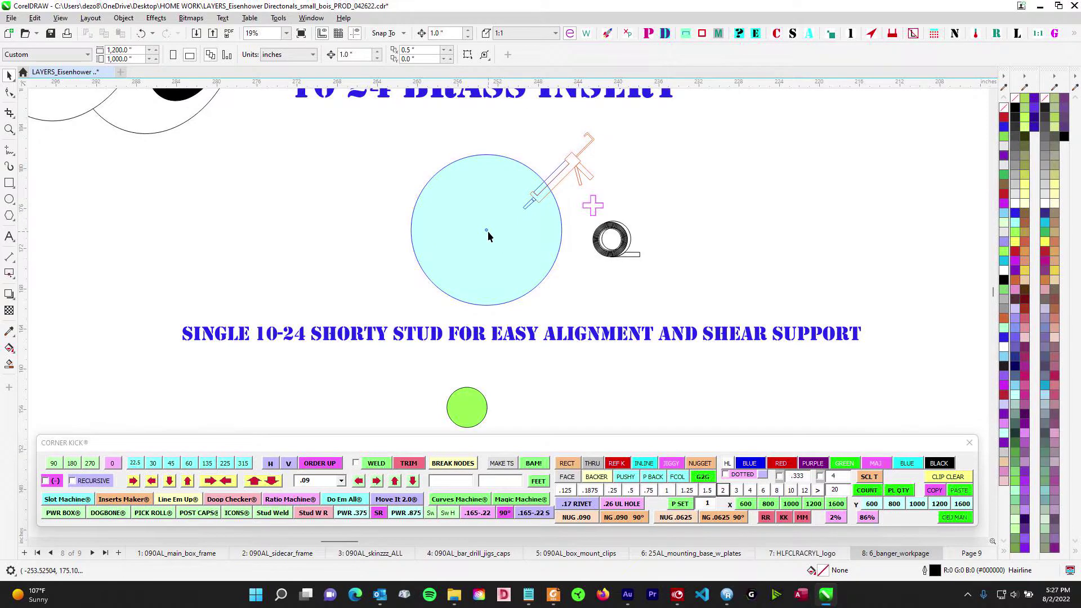
scroll(487, 232, down, 2)
drag(429, 162, 546, 315)
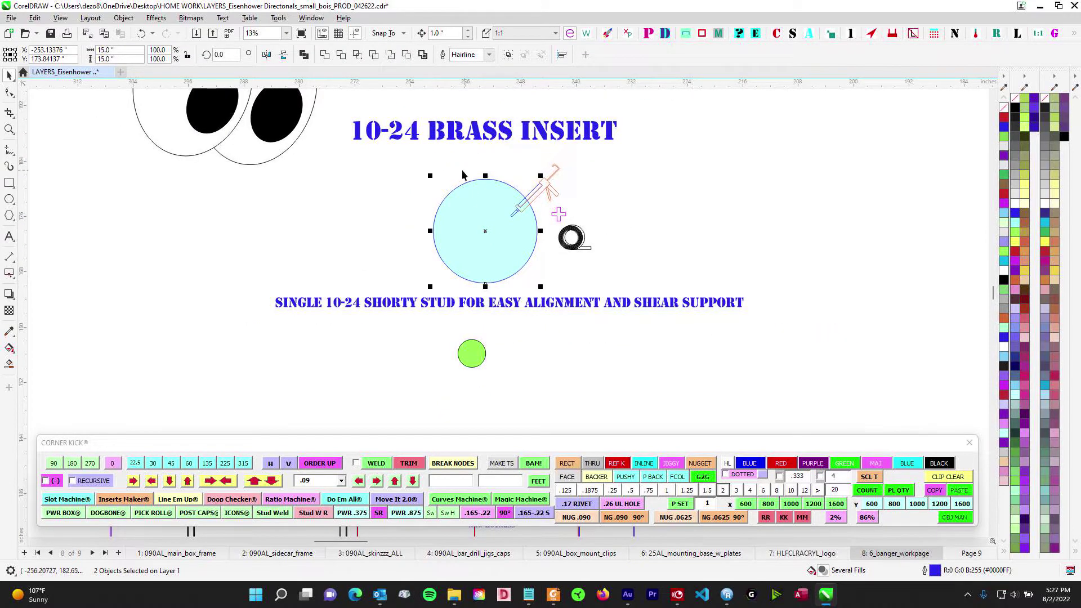
scroll(503, 234, up, 3)
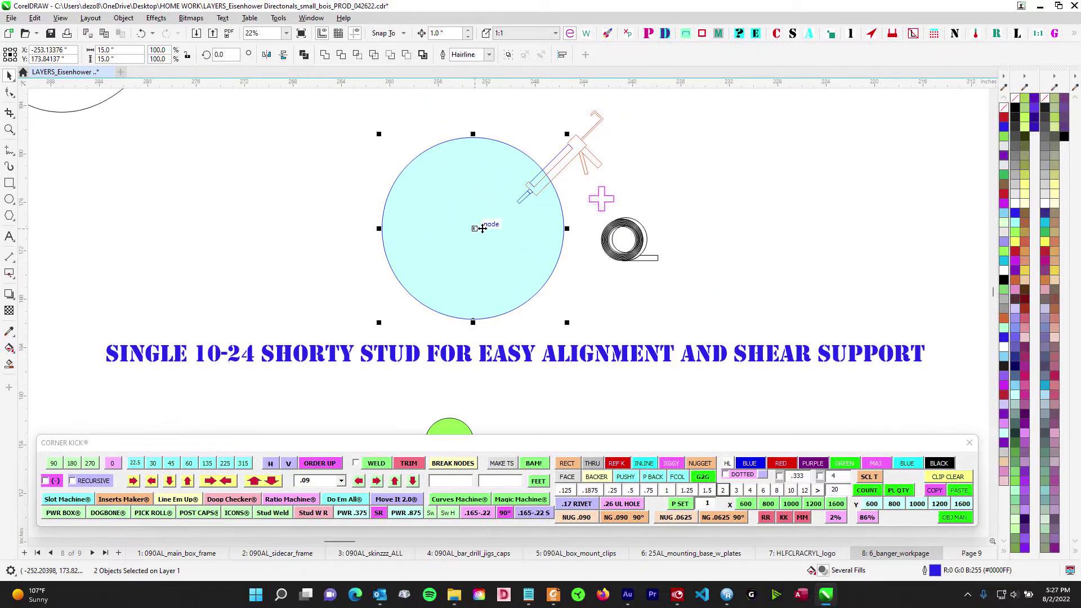
drag(331, 164, 495, 288)
scroll(521, 309, down, 2)
drag(426, 307, 351, 273)
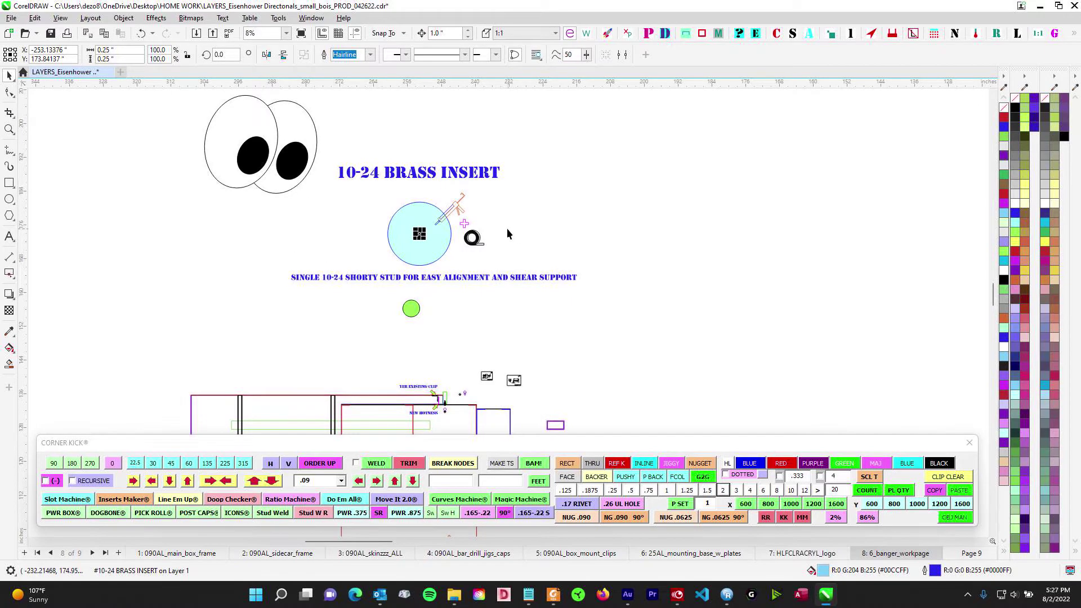
Examine the logo circle, its centre hole and the adhesive and tape symbols on the sign assembly with the 28.5 blades.
scroll(508, 228, down, 4)
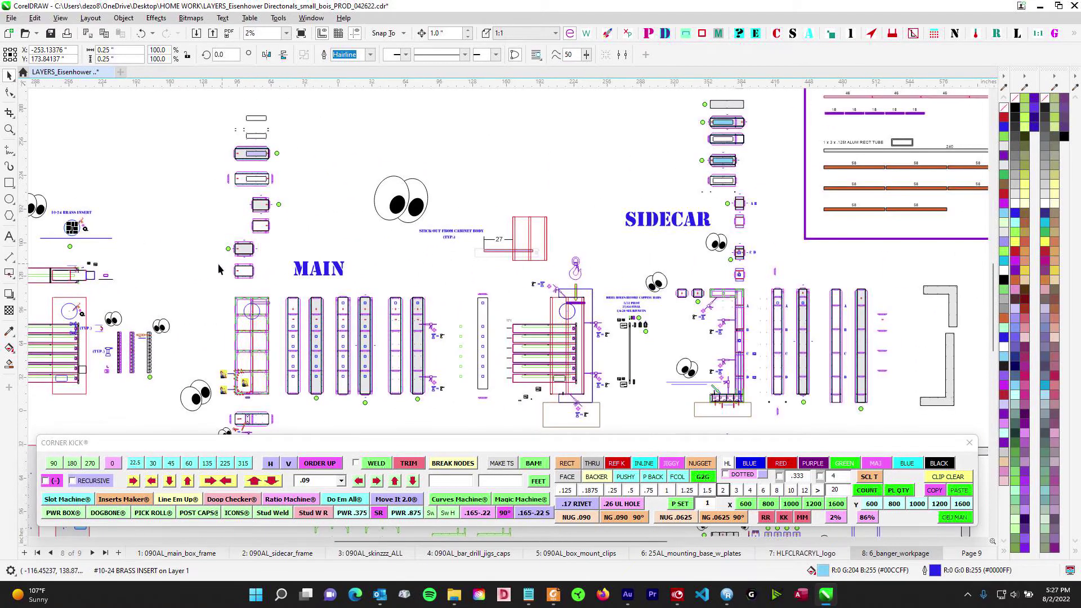
scroll(223, 269, up, 5)
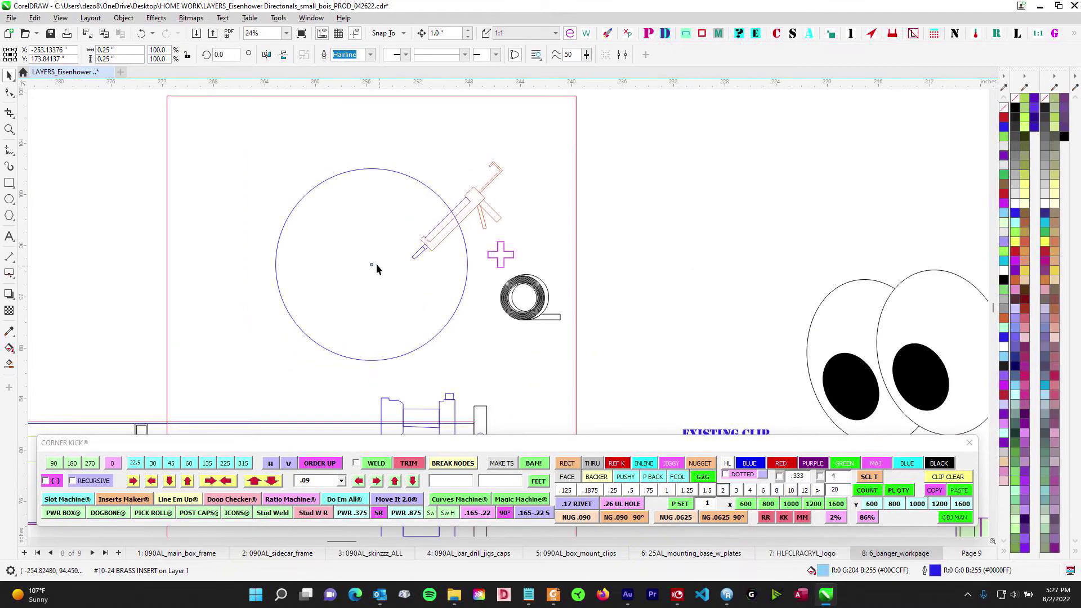
scroll(365, 265, down, 2)
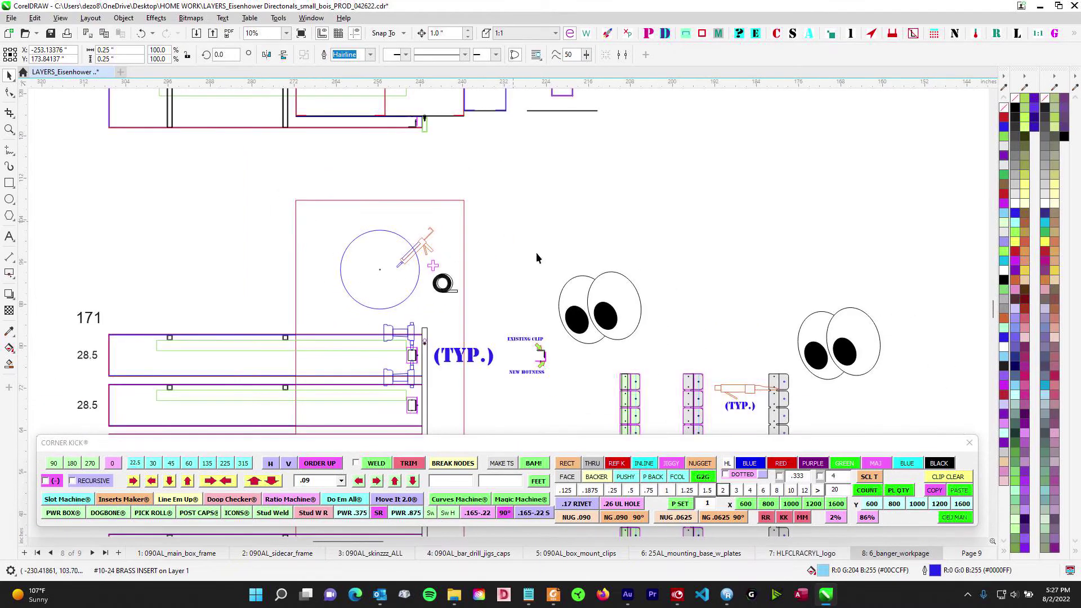
scroll(584, 219, down, 3)
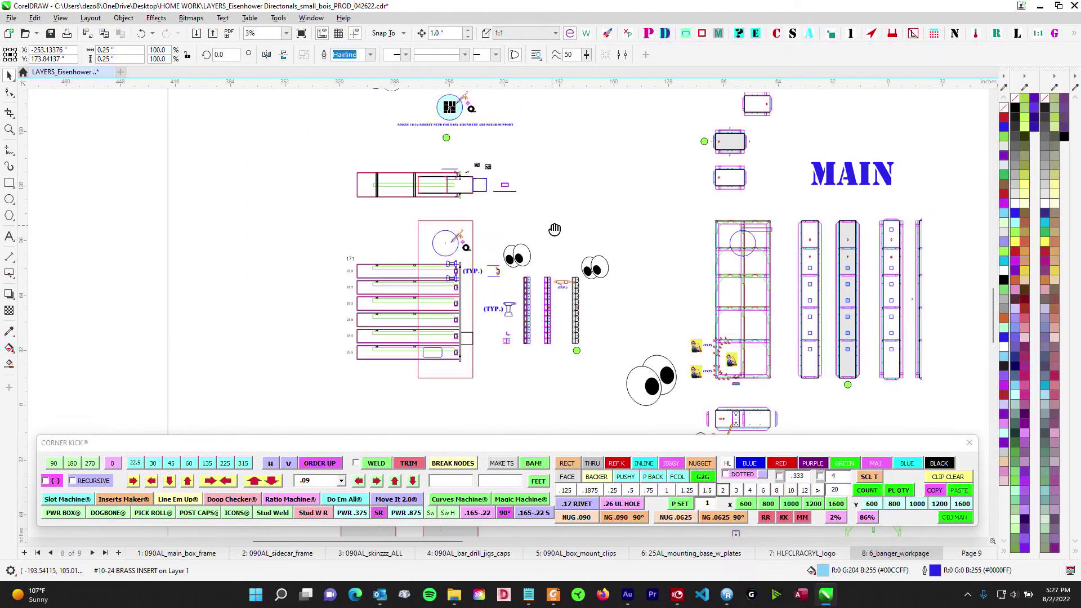
scroll(430, 243, up, 2)
scroll(430, 244, down, 1)
drag(701, 233, 511, 273)
scroll(274, 288, up, 2)
scroll(274, 288, up, 2)
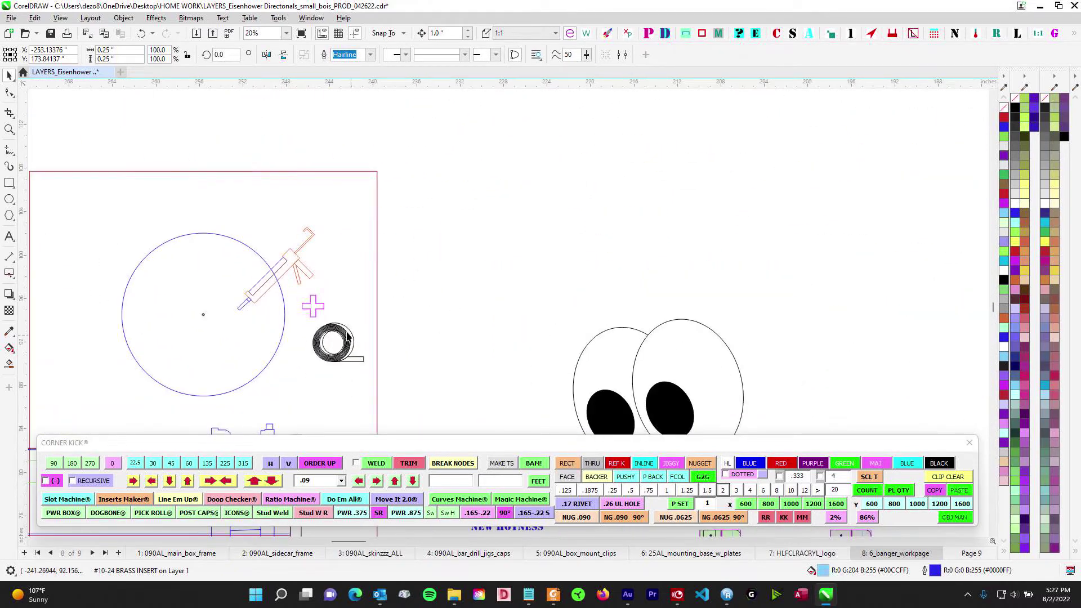
Inspect the round star logo on the coloured sign mock-up beyond the SIDECAR parts.
scroll(351, 326, down, 3)
scroll(418, 286, right, 5)
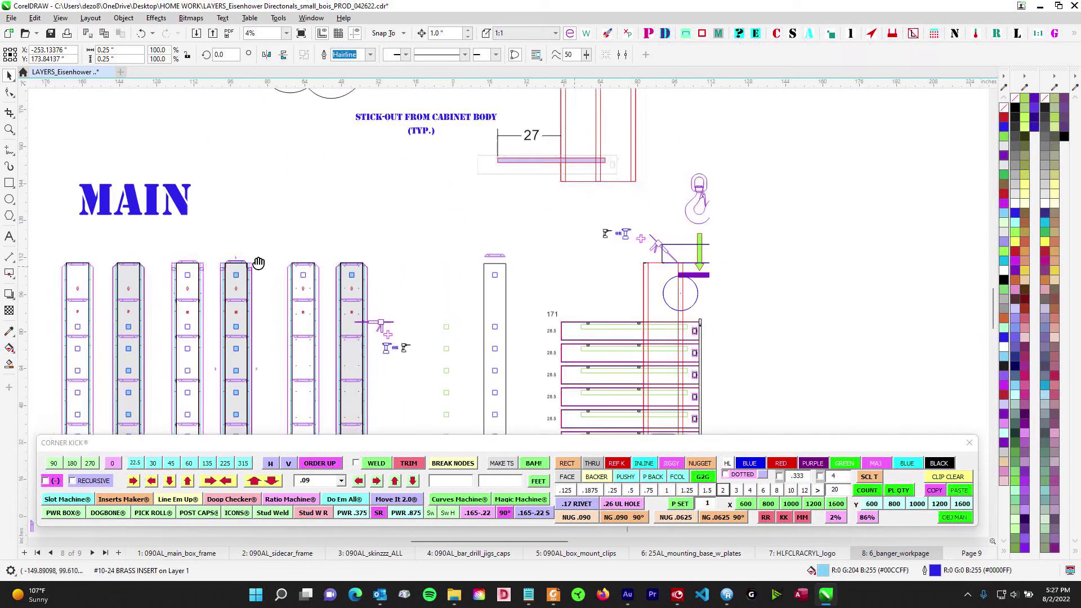
scroll(585, 278, right, 8)
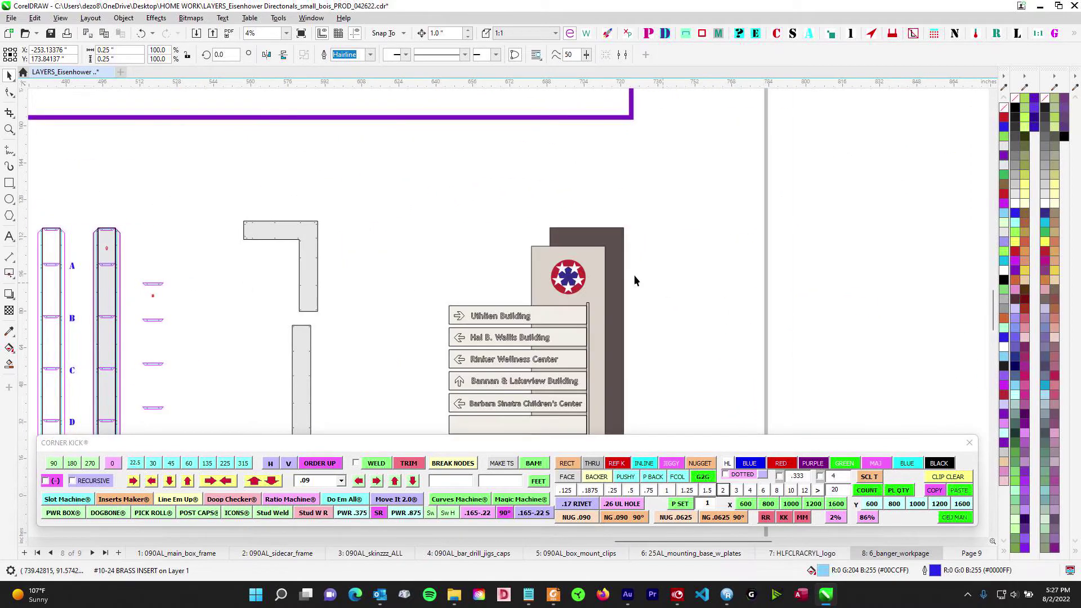
scroll(565, 277, up, 1)
scroll(564, 277, up, 4)
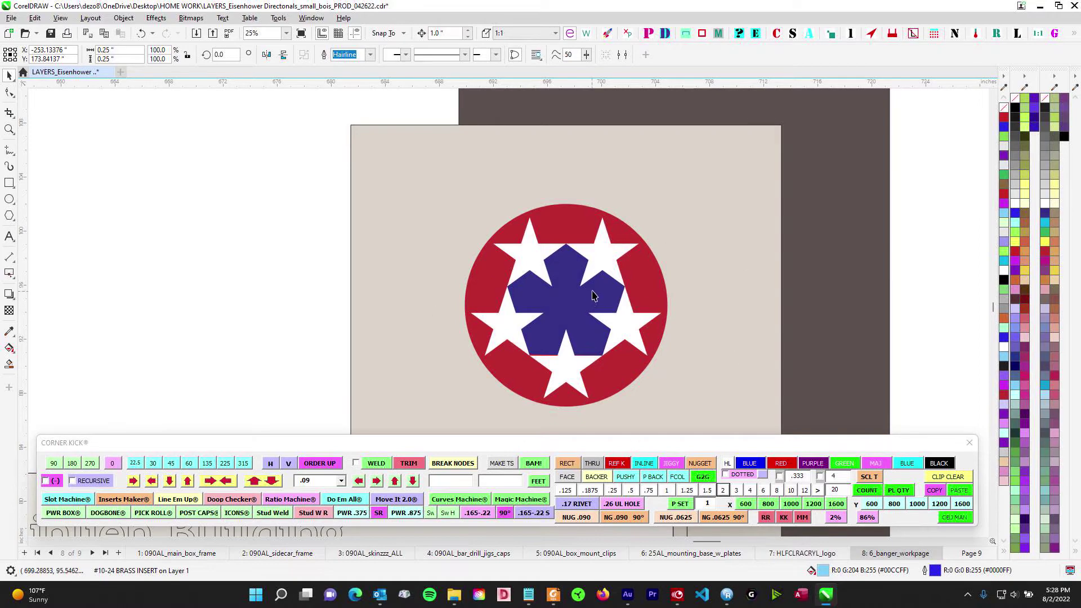
scroll(591, 297, down, 5)
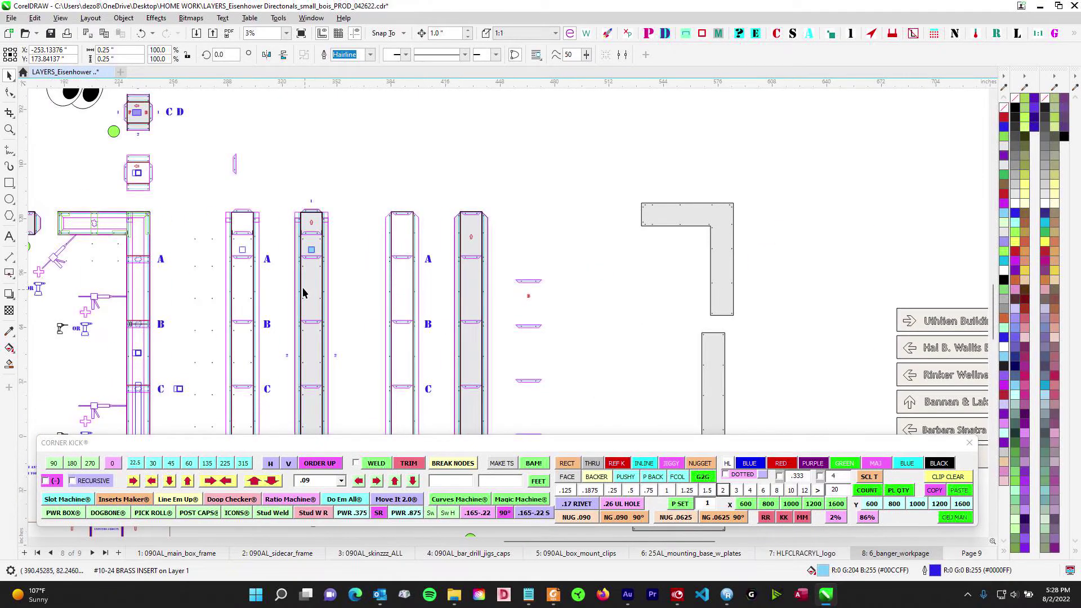
Recheck the logo circle's location and adhesive symbols on the blade assembly below the brass insert detail.
drag(281, 295, 777, 294)
drag(174, 286, 806, 300)
scroll(434, 158, up, 1)
scroll(436, 353, up, 3)
scroll(437, 349, up, 2)
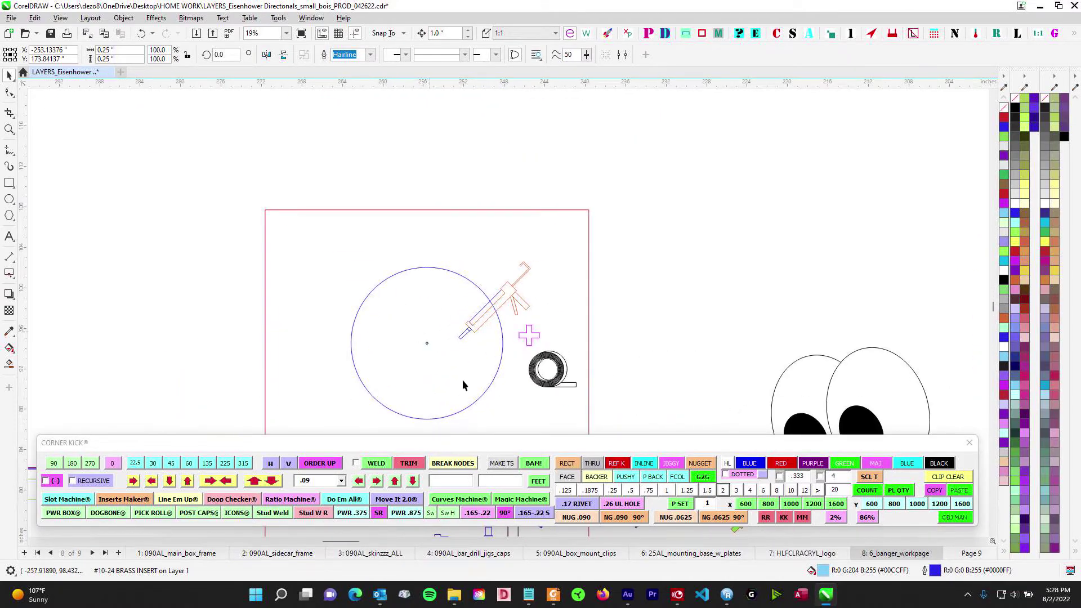
scroll(411, 317, down, 3)
drag(453, 109, 424, 309)
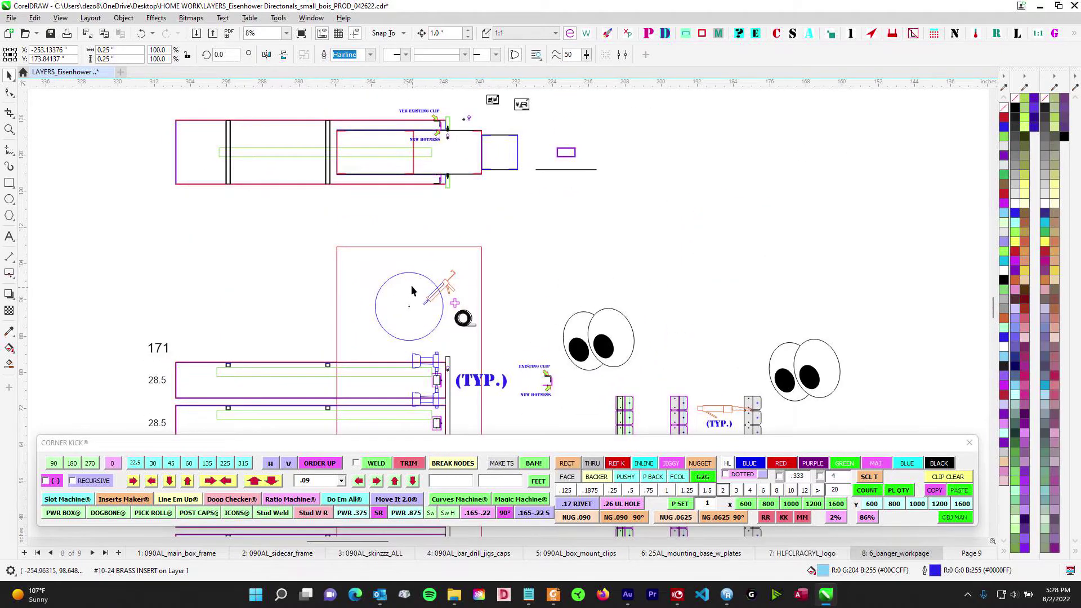
Examine the logo circle's centre hole relative to the vertical bar in the MAIN frame drawing.
scroll(415, 295, down, 2)
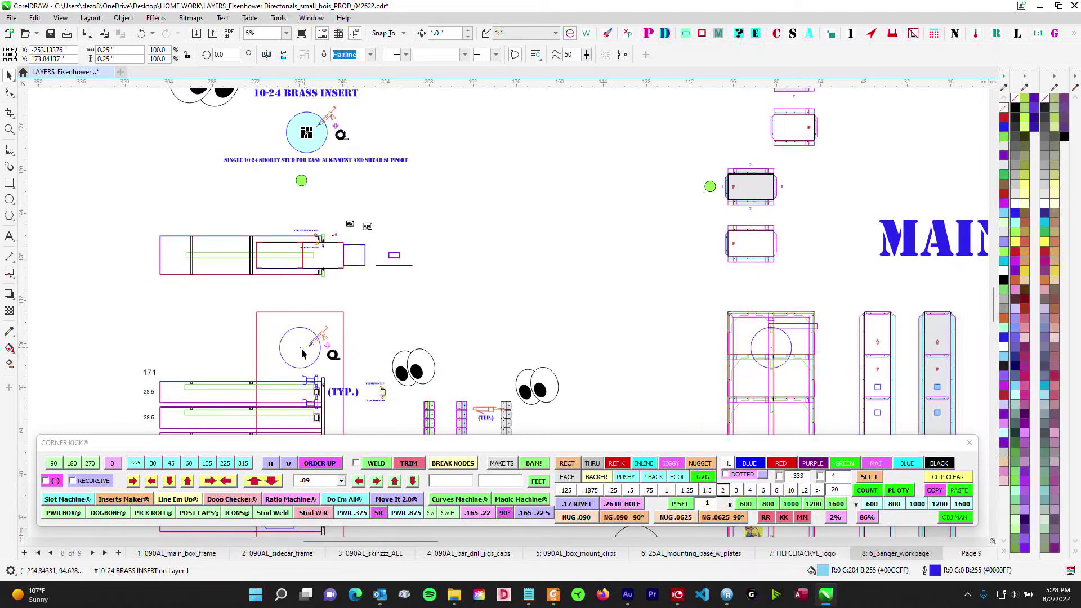
scroll(300, 348, down, 1)
drag(322, 389, 404, 221)
drag(745, 189, 518, 332)
scroll(465, 320, up, 1)
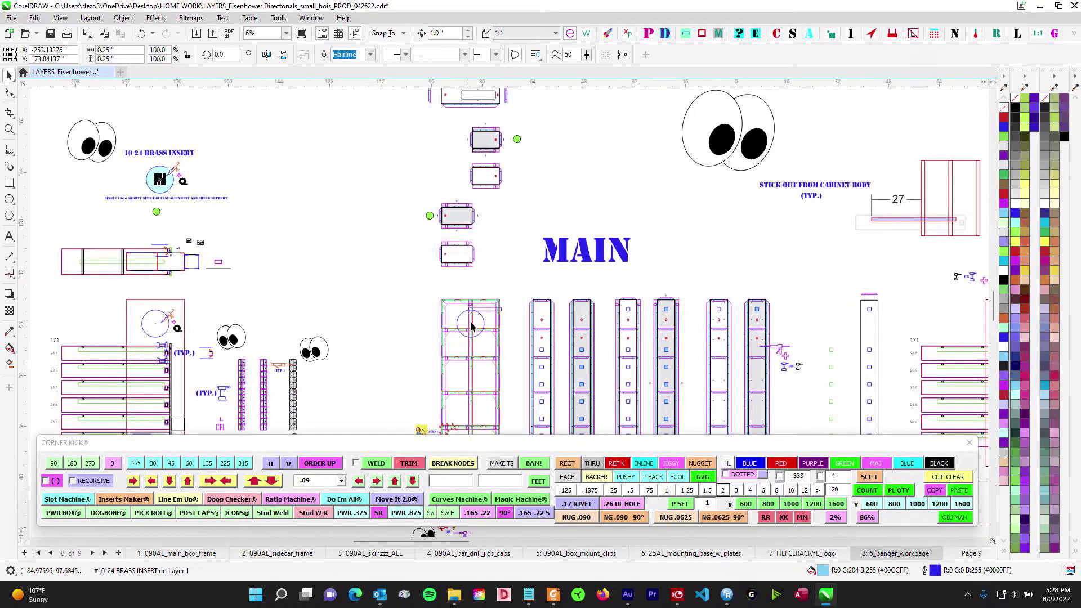
scroll(465, 322, up, 5)
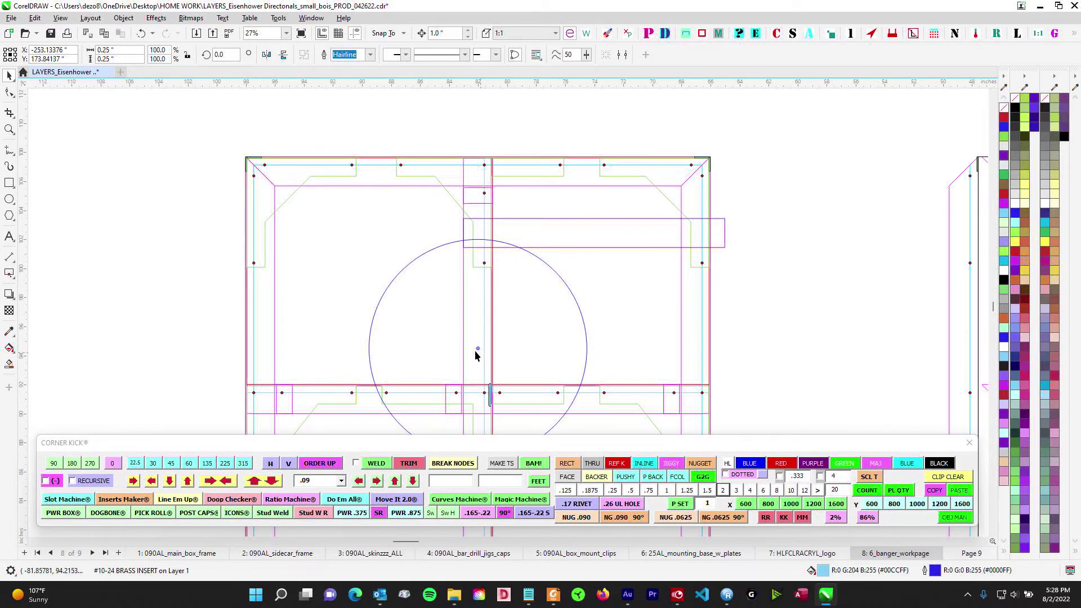
scroll(483, 375, down, 2)
drag(534, 343, 810, 113)
Review the six 28.5 blades, the existing clip and new hotness details, and the typical clip strips.
scroll(506, 248, down, 1)
scroll(377, 262, down, 1)
drag(422, 297, 676, 274)
drag(214, 228, 471, 207)
drag(488, 289, 403, 271)
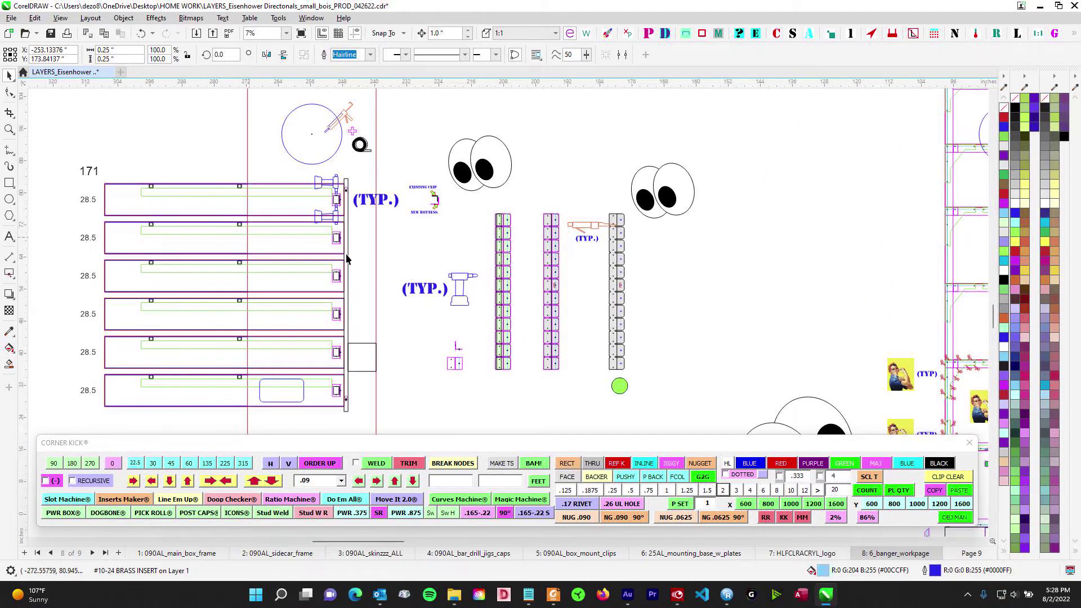
scroll(388, 225, down, 1)
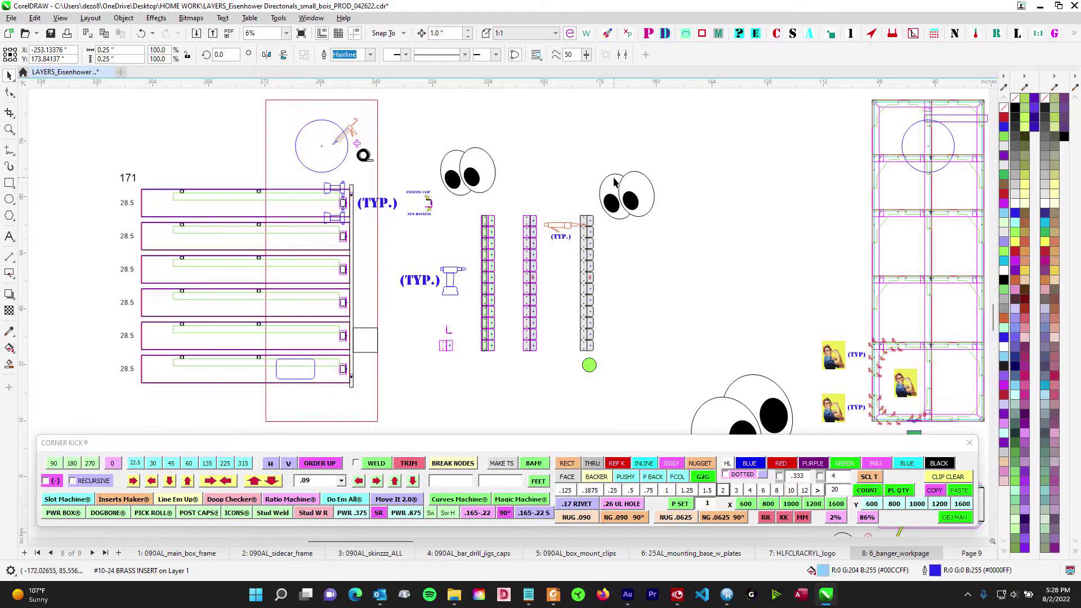
Examine the aluminum tube cut list for the QTY 5 SIGNS and select the first 46 piece under 2 x 2 x .125t.
scroll(717, 163, down, 1)
drag(708, 183, 403, 386)
scroll(676, 216, down, 2)
drag(675, 217, 404, 349)
scroll(494, 251, down, 2)
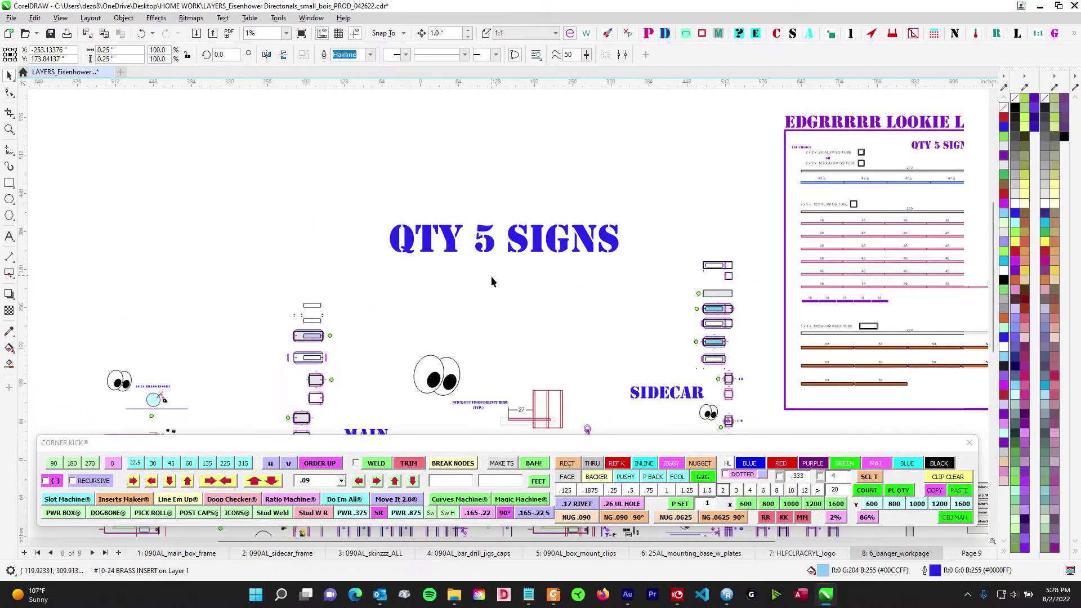
drag(279, 273, 260, 239)
scroll(647, 195, up, 3)
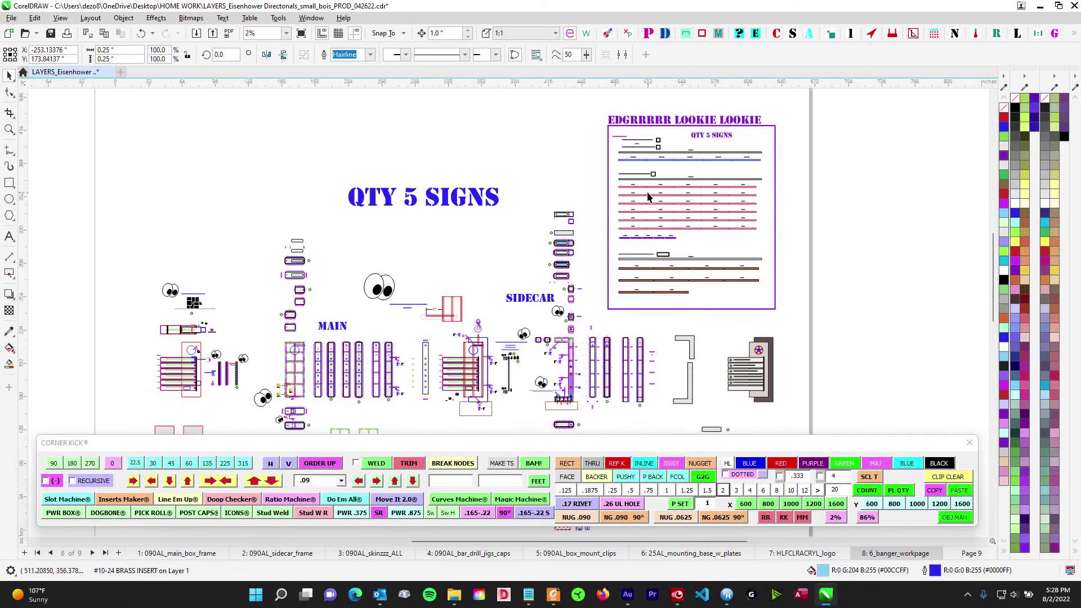
scroll(646, 197, up, 2)
click(636, 171)
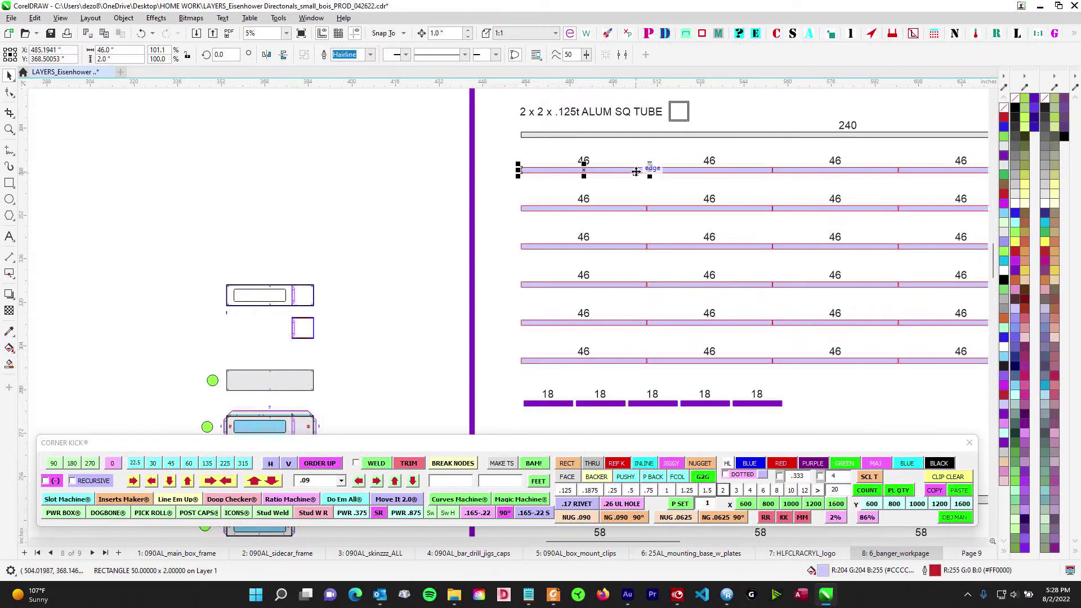
Review the six rows of 46 pieces and the 18 pieces in the 2 x 2 x .125t ALUM SQ TUBE cut list.
drag(640, 194, 360, 223)
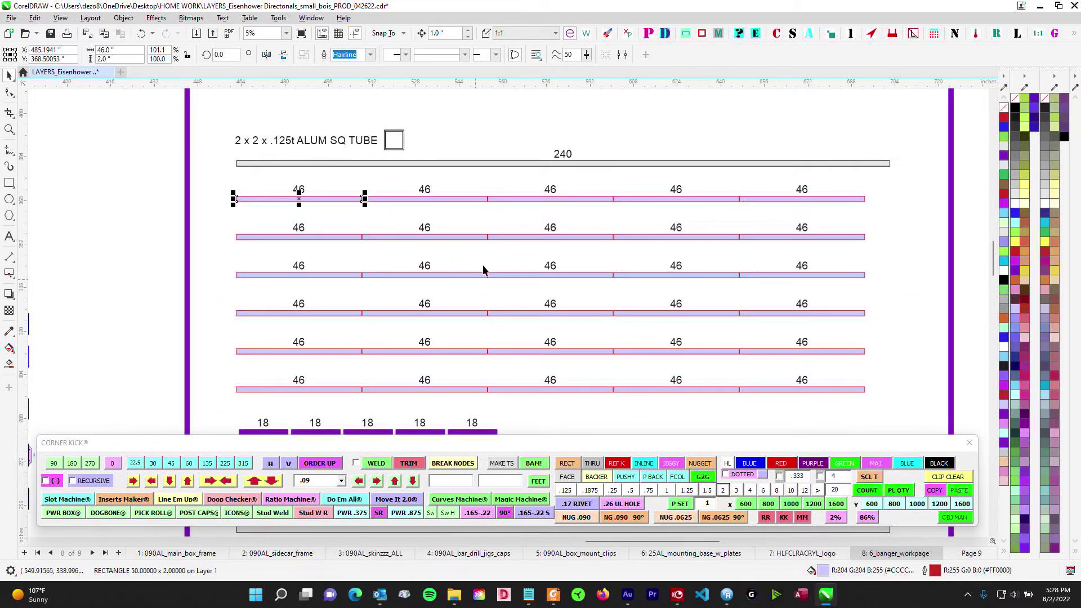
scroll(538, 282, down, 2)
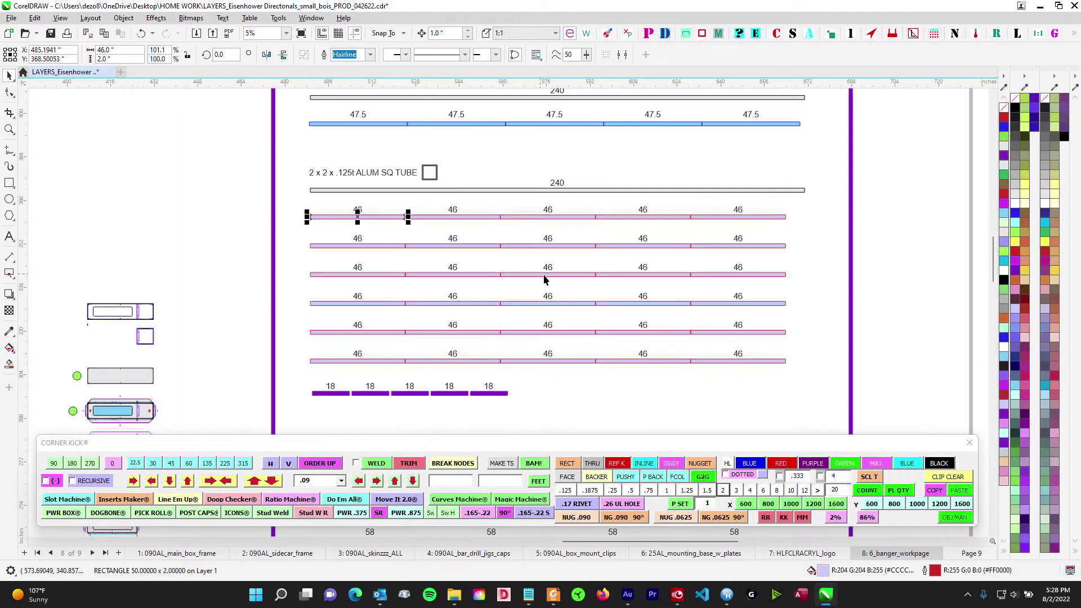
scroll(455, 225, up, 1)
scroll(455, 225, up, 1)
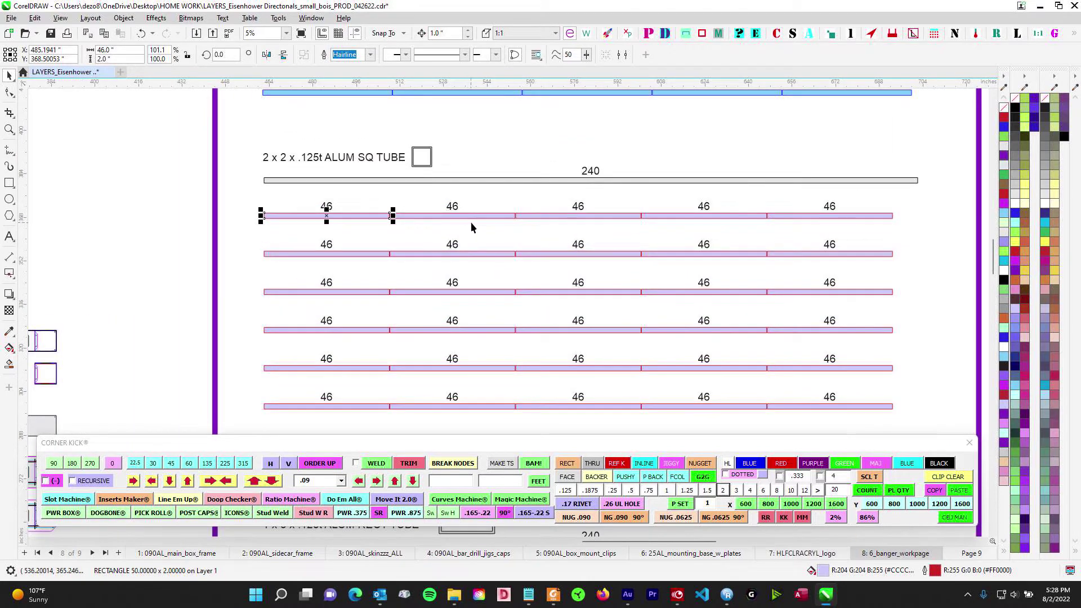
scroll(635, 349, down, 2)
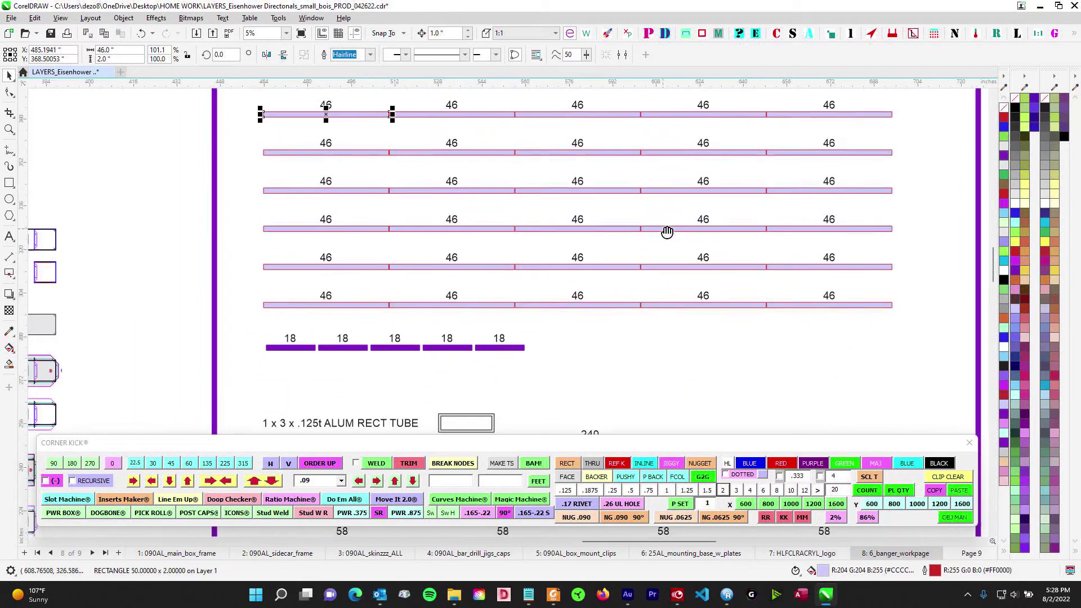
scroll(634, 299, down, 2)
drag(635, 298, 414, 310)
scroll(543, 221, up, 1)
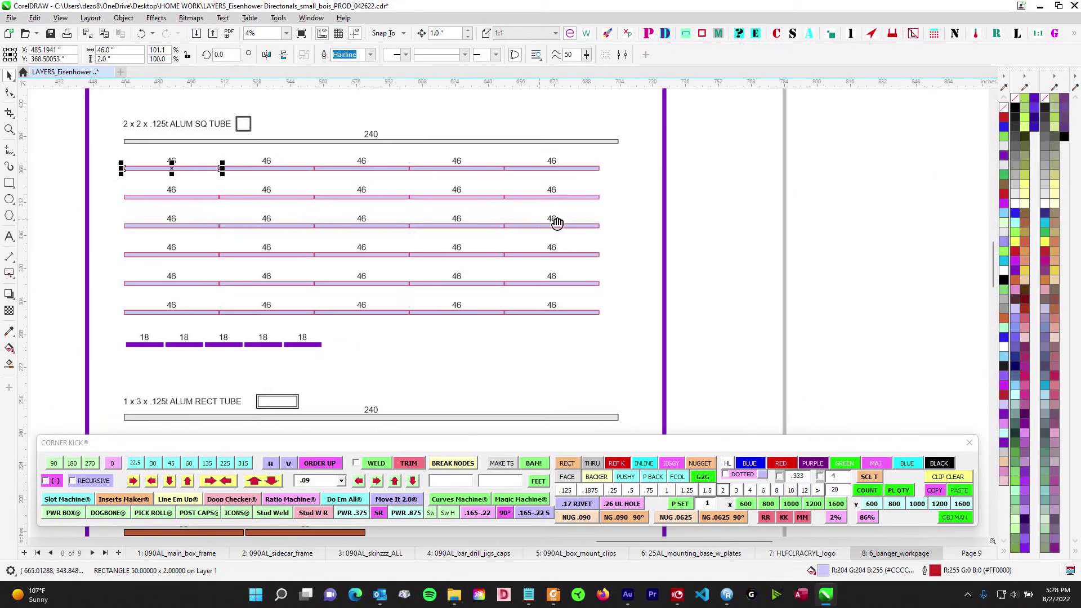
drag(546, 219, 648, 242)
Switch to Foxit PDF Reader and inspect the logo circle, blades and vertical strip on the middle NEW directional sign in the reference PDF.
click(554, 596)
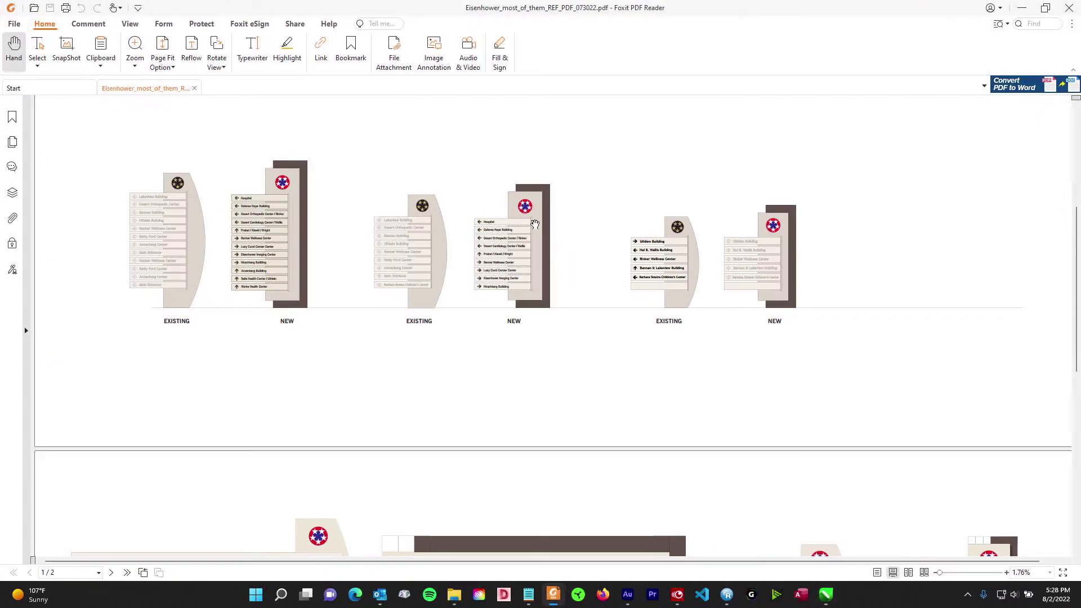
scroll(287, 228, up, 3)
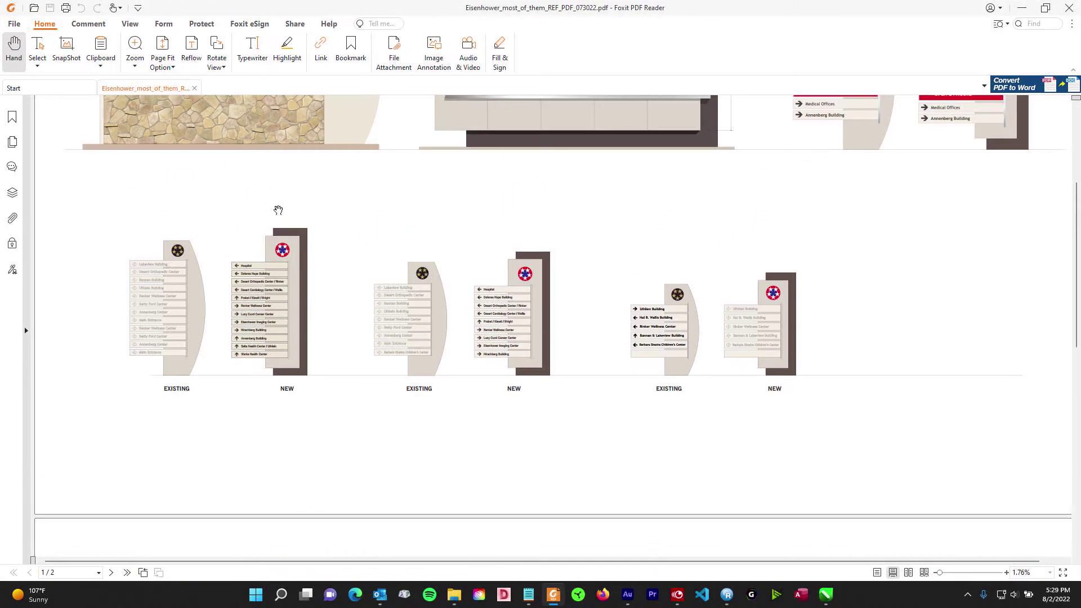
scroll(528, 284, up, 3)
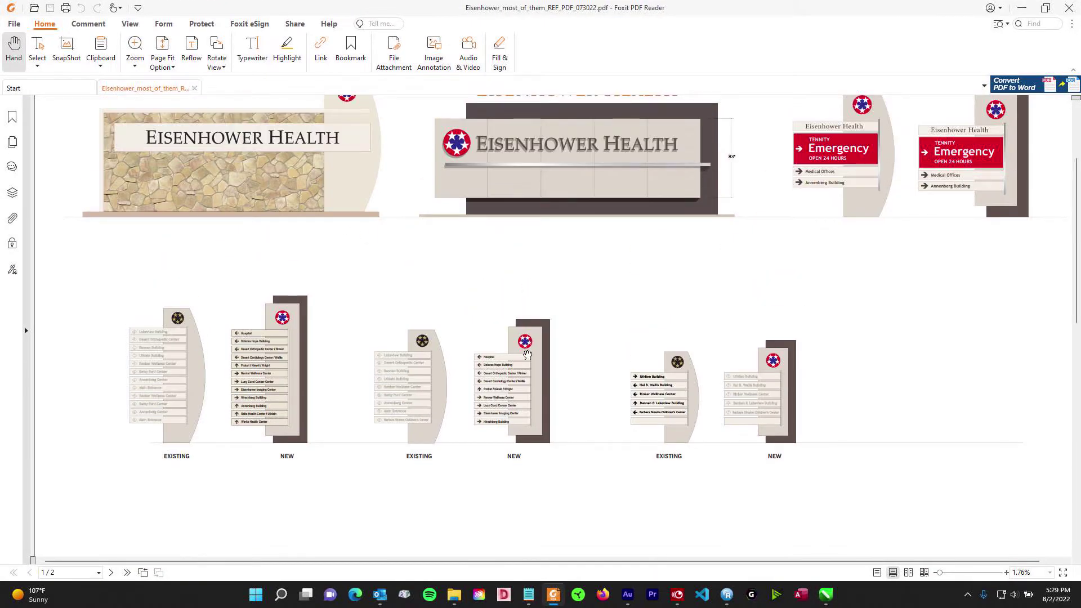
scroll(524, 365, up, 5)
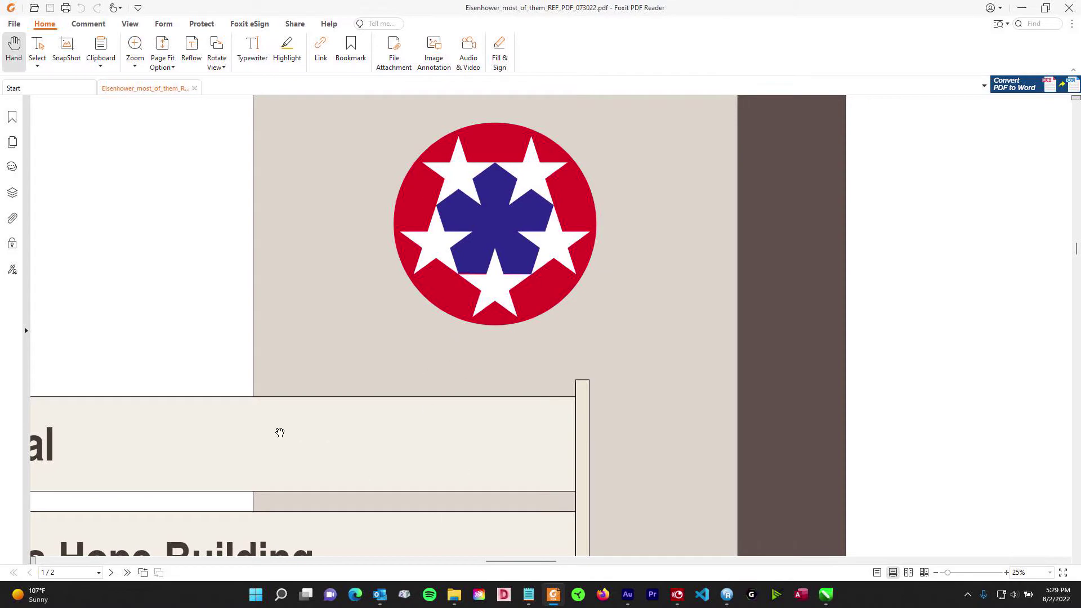
scroll(542, 435, down, 5)
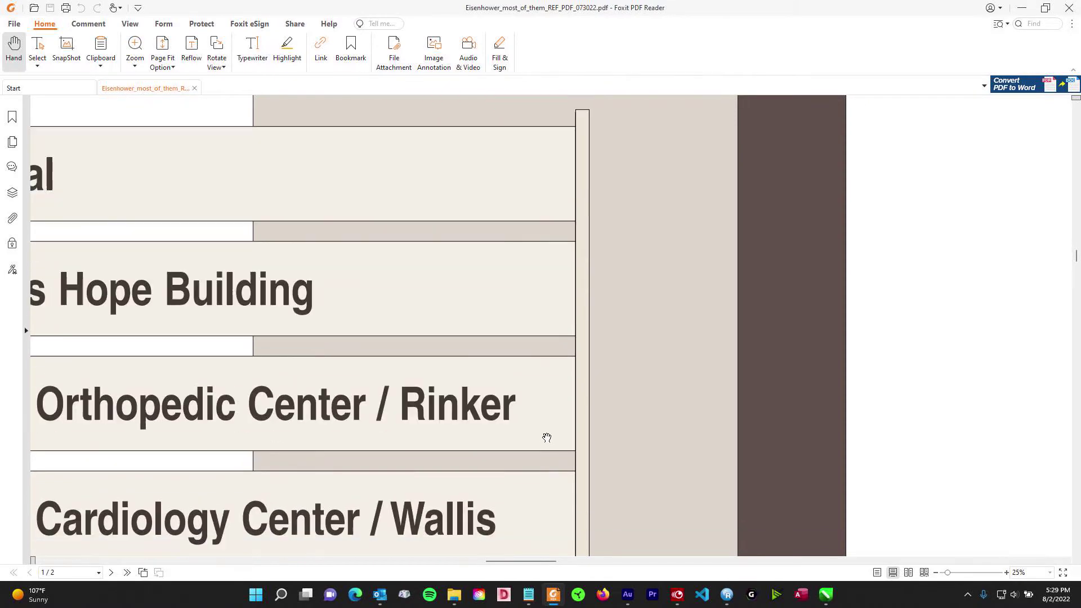
scroll(473, 302, down, 3)
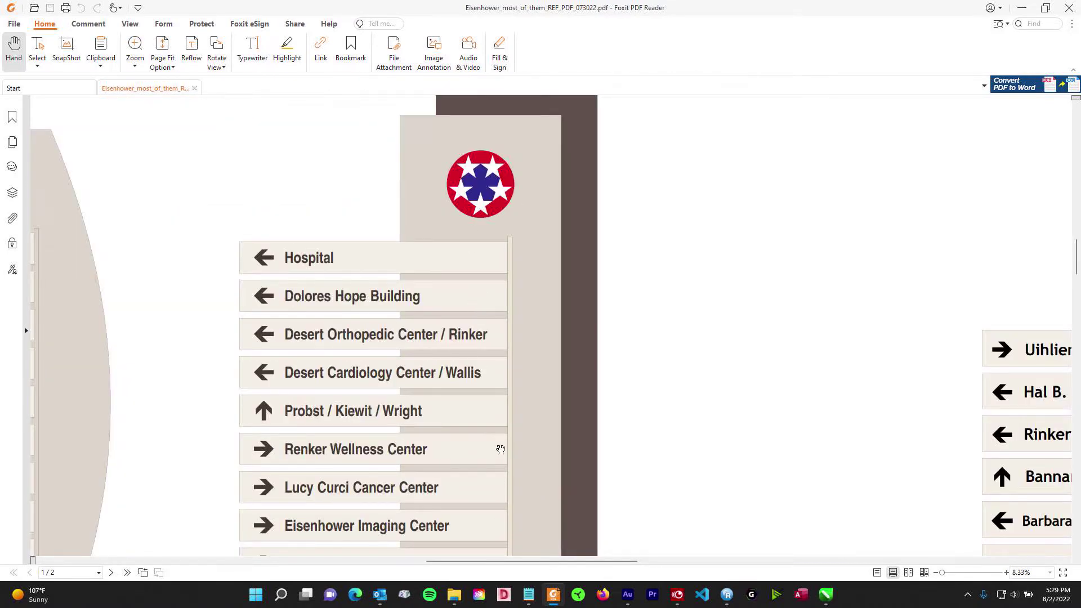
click(1021, 8)
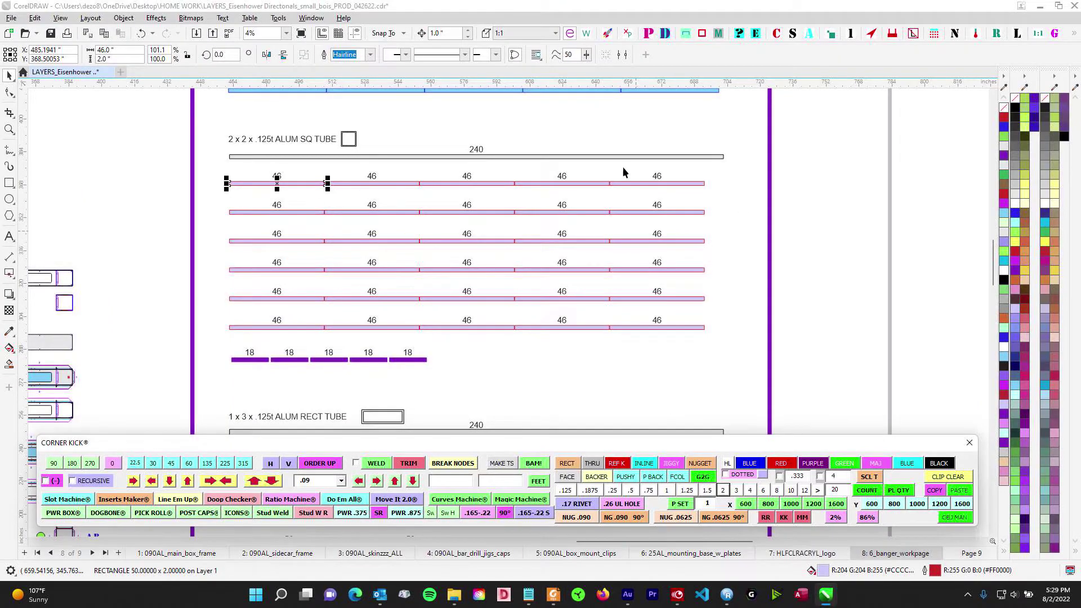
Back in CorelDRAW, review the QTY 5 SIGNS tube cut list and select all 58 pieces under 1 x 3 x .125t ALUM RECT TUBE.
click(612, 383)
scroll(290, 182, up, 1)
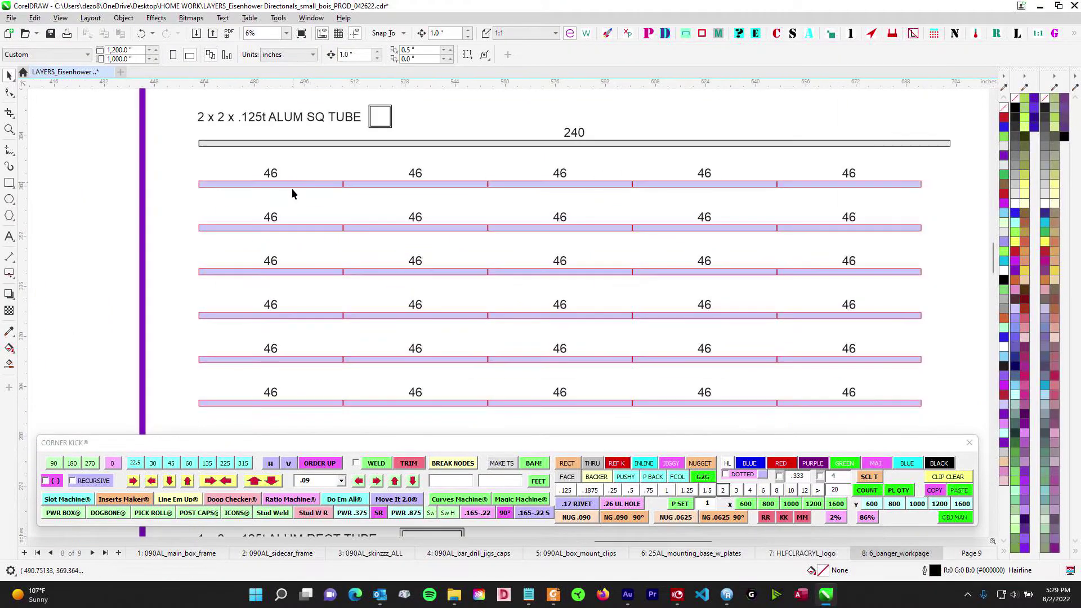
scroll(425, 268, down, 3)
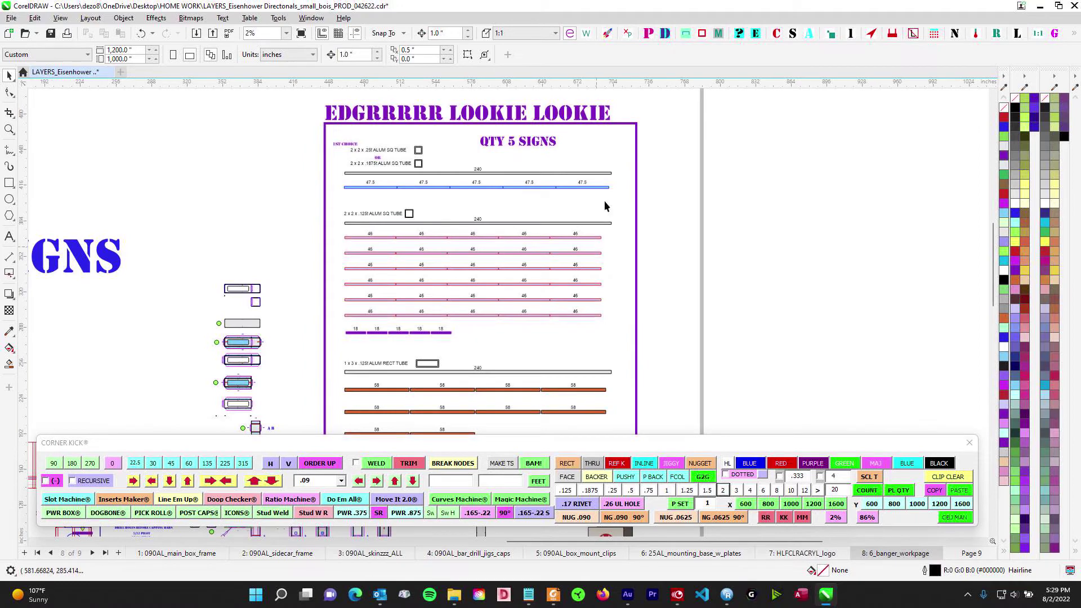
drag(254, 314, 548, 302)
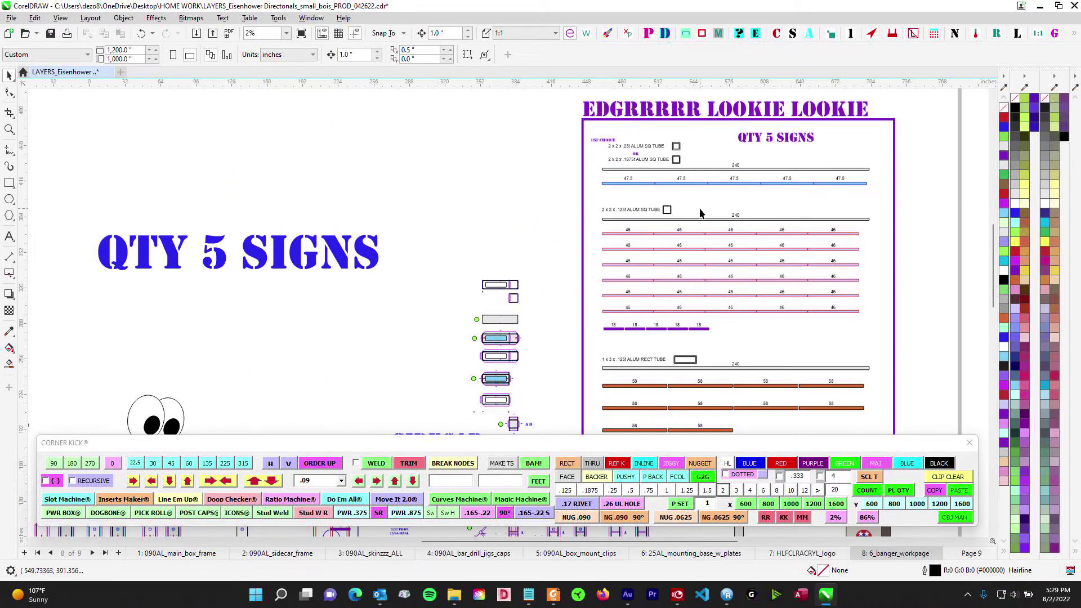
drag(448, 192, 539, 128)
drag(442, 313, 75, 219)
scroll(369, 178, up, 1)
scroll(369, 179, up, 1)
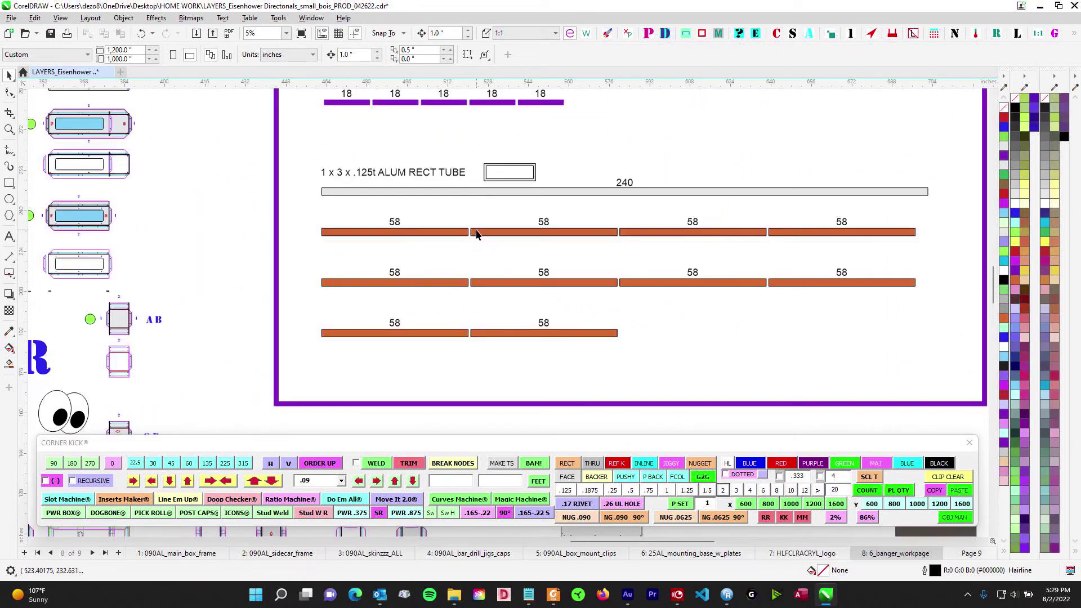
drag(302, 220, 958, 374)
Switch to Foxit PDF Reader and review the sign elevations and the dark side section of the middle NEW directional sign.
click(553, 594)
middle_click(627, 482)
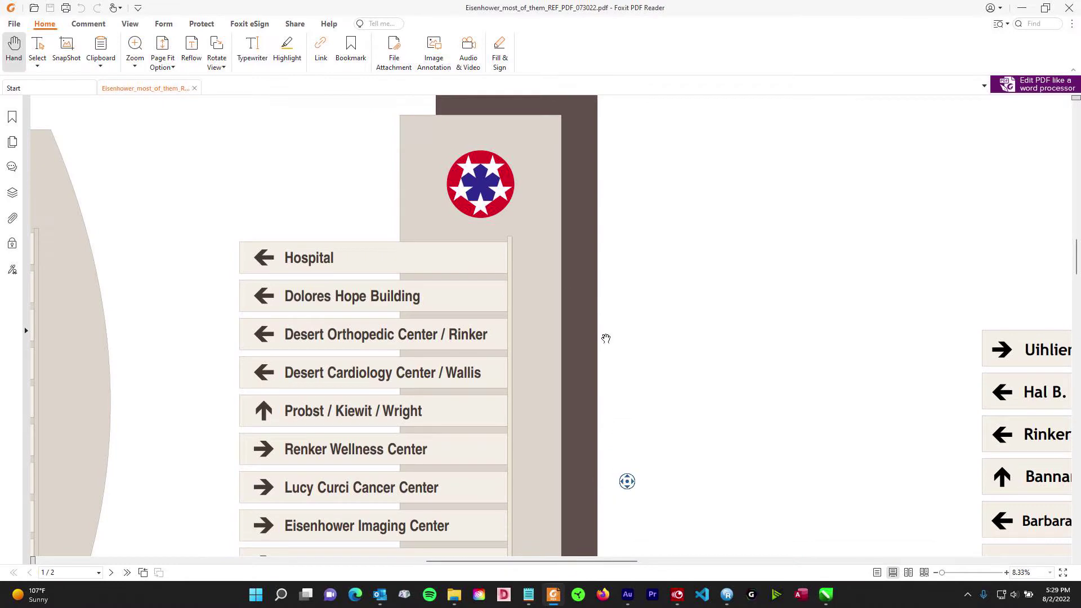
middle_click(696, 393)
scroll(626, 413, down, 4)
scroll(626, 413, down, 5)
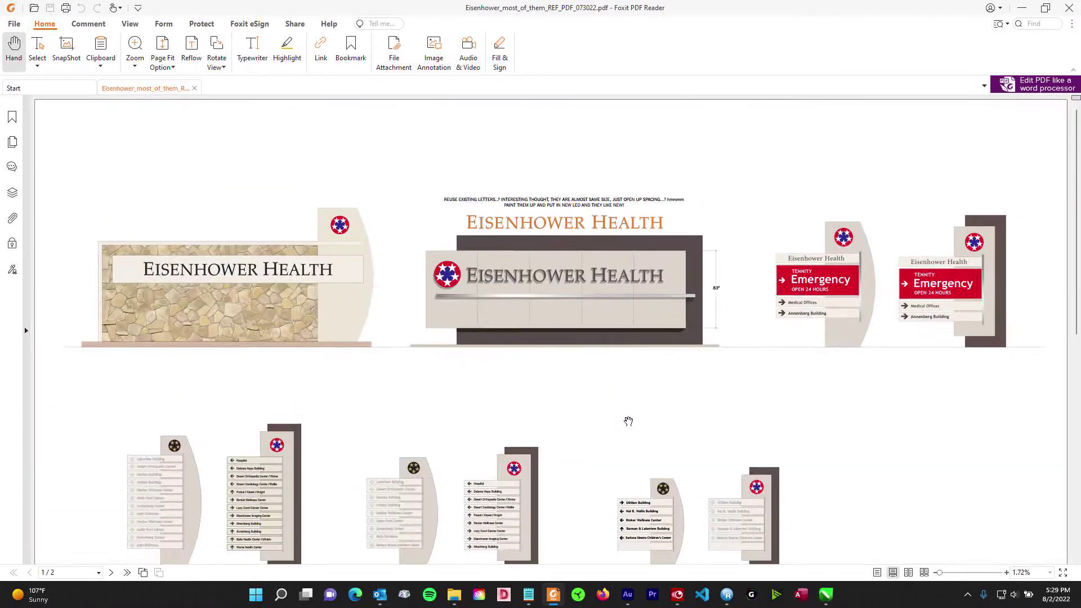
scroll(531, 330, up, 5)
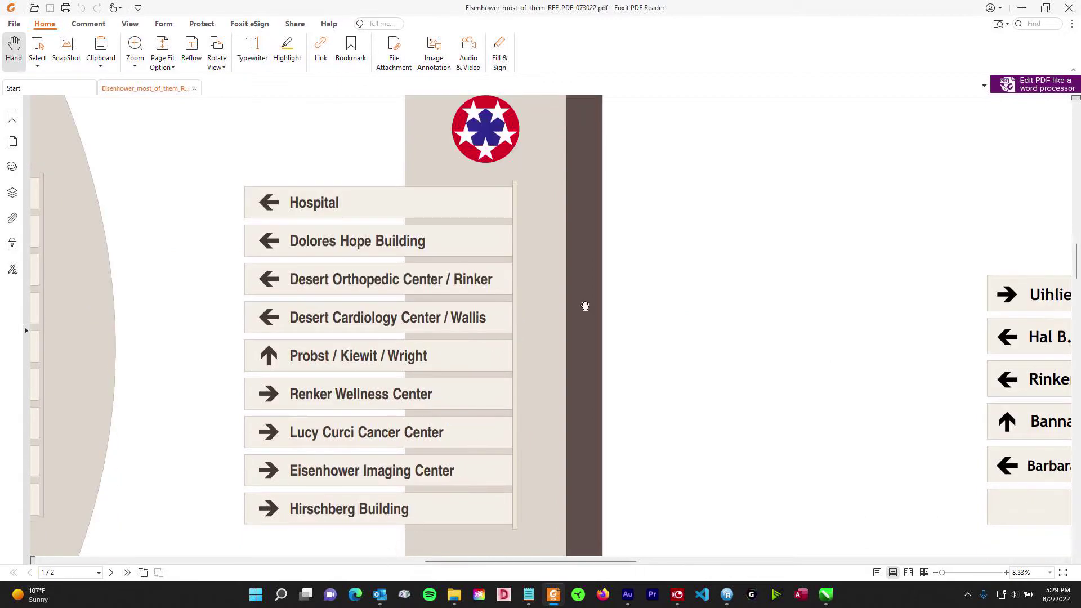
scroll(508, 271, down, 3)
scroll(506, 281, down, 5)
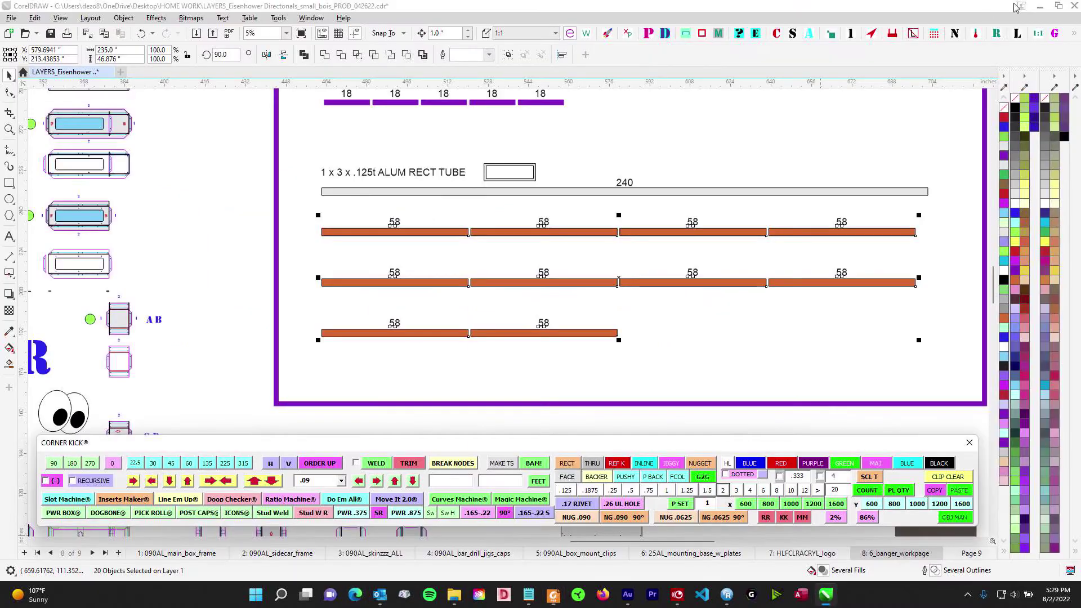
click(1022, 7)
Back in CorelDRAW, clear the selection and examine the 28.5 blades and logo circle on the assembly beside the MAIN drawings.
click(201, 200)
scroll(201, 200, down, 2)
drag(208, 211, 693, 174)
drag(542, 322, 720, 245)
drag(370, 292, 723, 264)
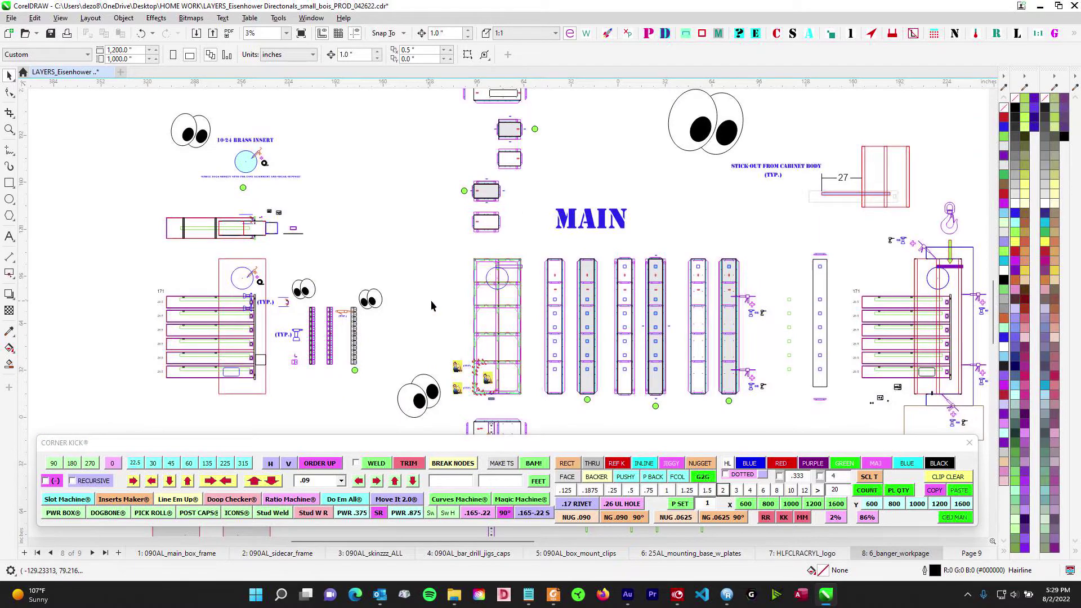
drag(432, 300, 612, 275)
scroll(397, 274, up, 3)
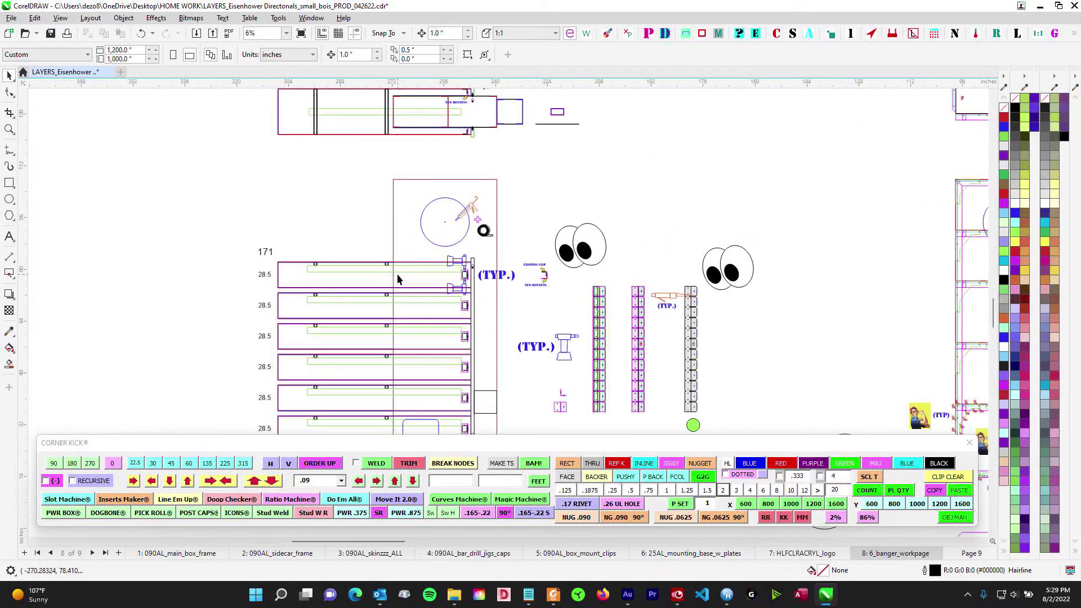
scroll(414, 310, down, 2)
mouse_move(679, 262)
mouse_down()
mouse_move(637, 247)
mouse_move(563, 147)
mouse_up()
drag(374, 388, 385, 431)
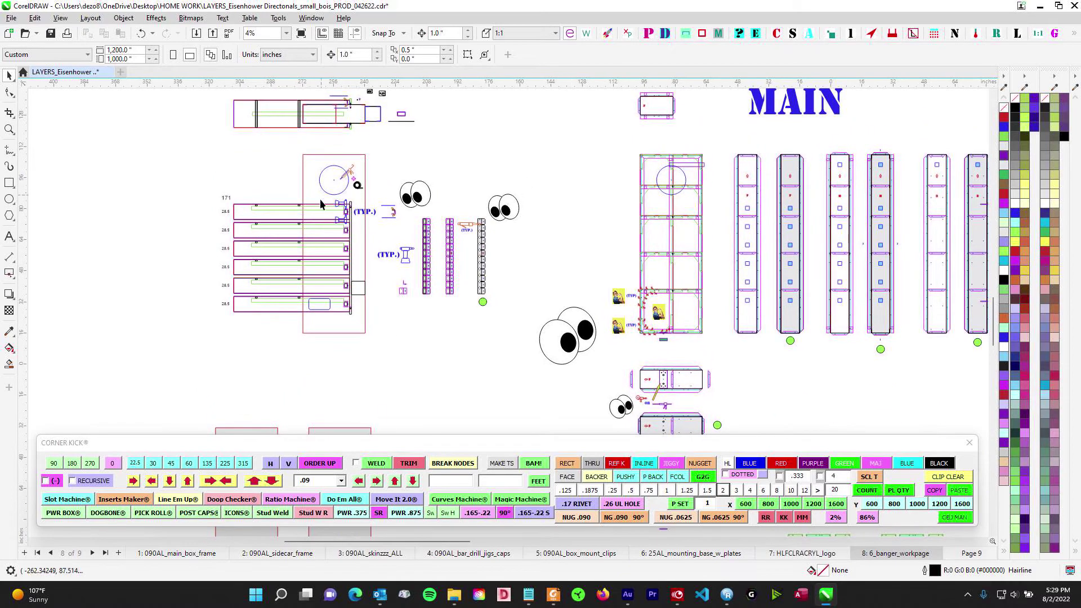
scroll(263, 204, up, 2)
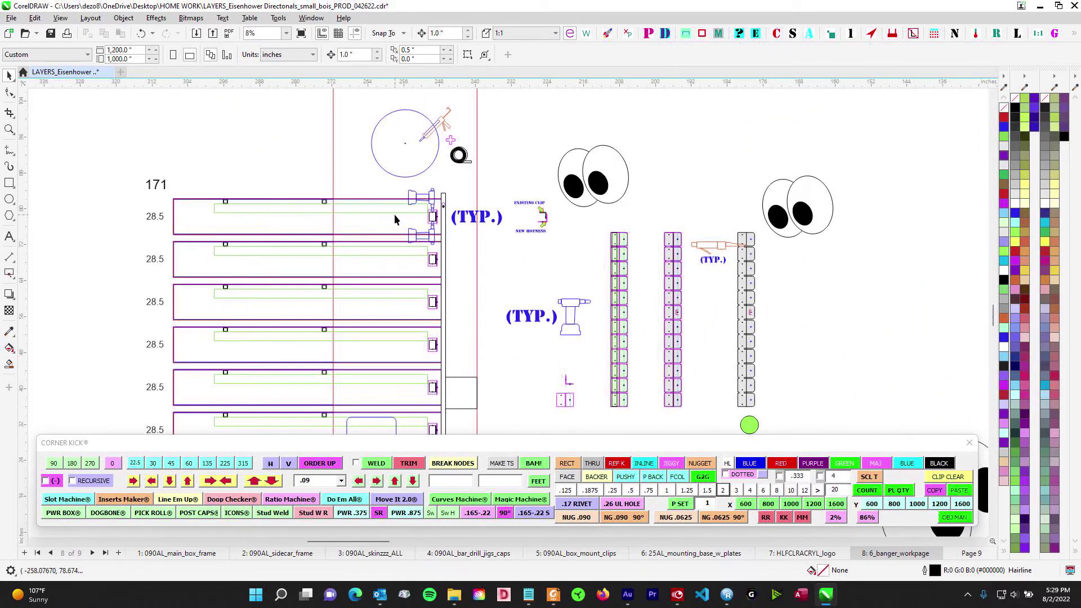
Review the MAIN frame and its side views, and inspect how the six 28.5 blades cross the vertical bars in the hoisted assembly.
scroll(393, 214, down, 2)
drag(619, 193, 314, 191)
scroll(511, 220, up, 1)
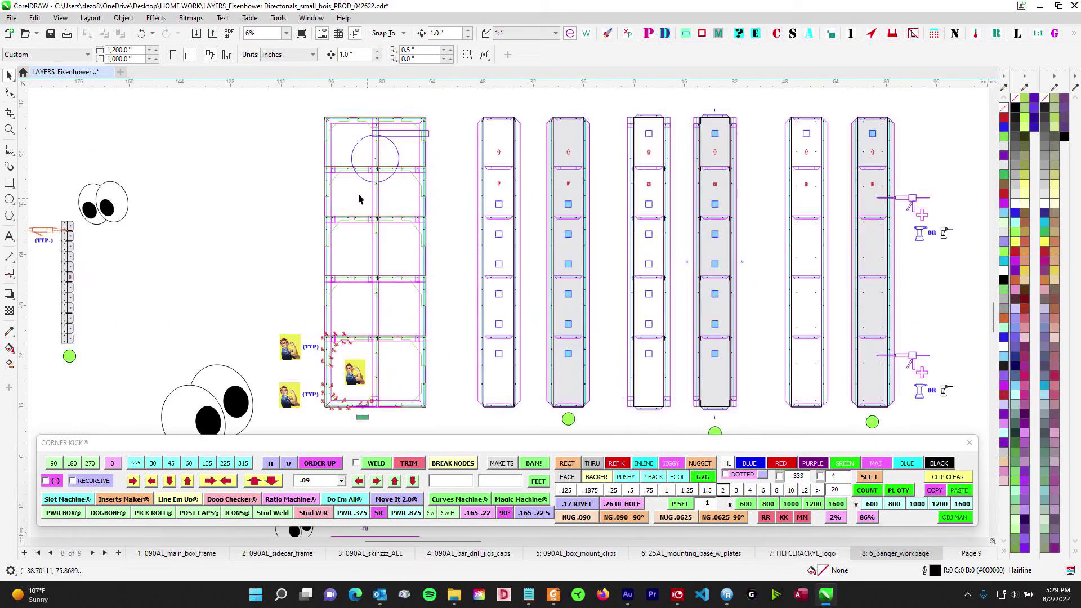
drag(730, 244, 293, 222)
drag(744, 220, 553, 227)
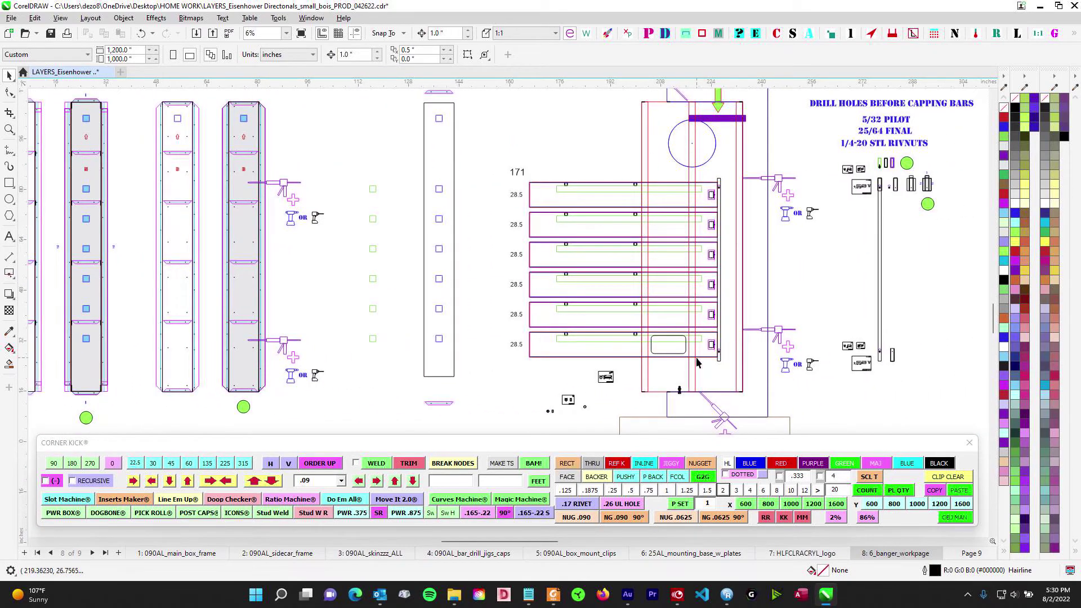
scroll(698, 191, up, 2)
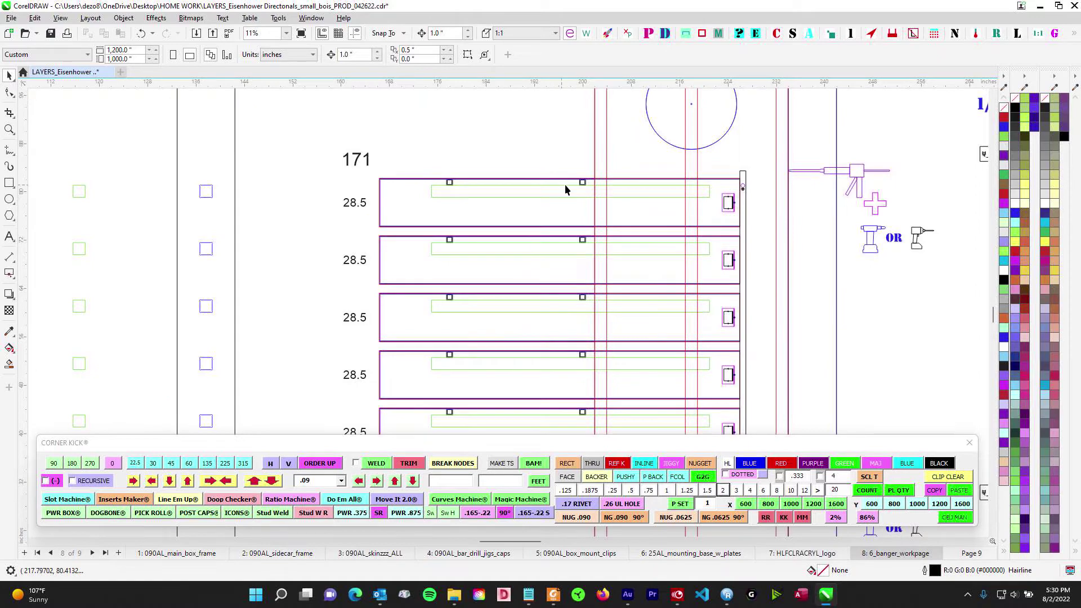
scroll(591, 189, down, 2)
Examine the STICK-OUT FROM CABINET BODY (TYP.) detail, following the tube from its outer end through the cabinet's vertical bars.
scroll(589, 204, up, 3)
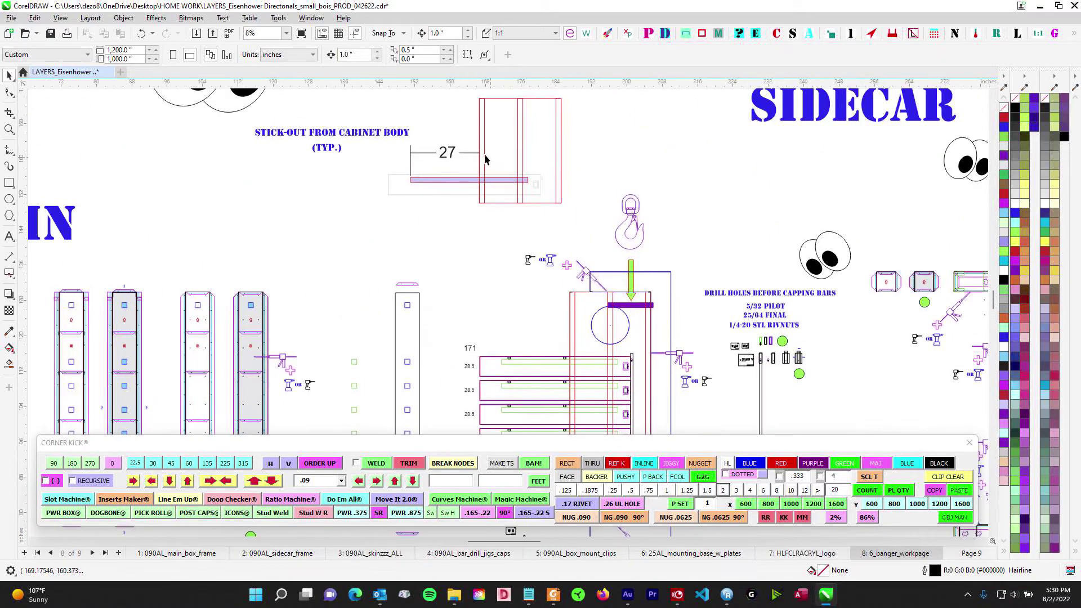
scroll(463, 167, up, 2)
drag(441, 160, 646, 263)
scroll(647, 263, down, 1)
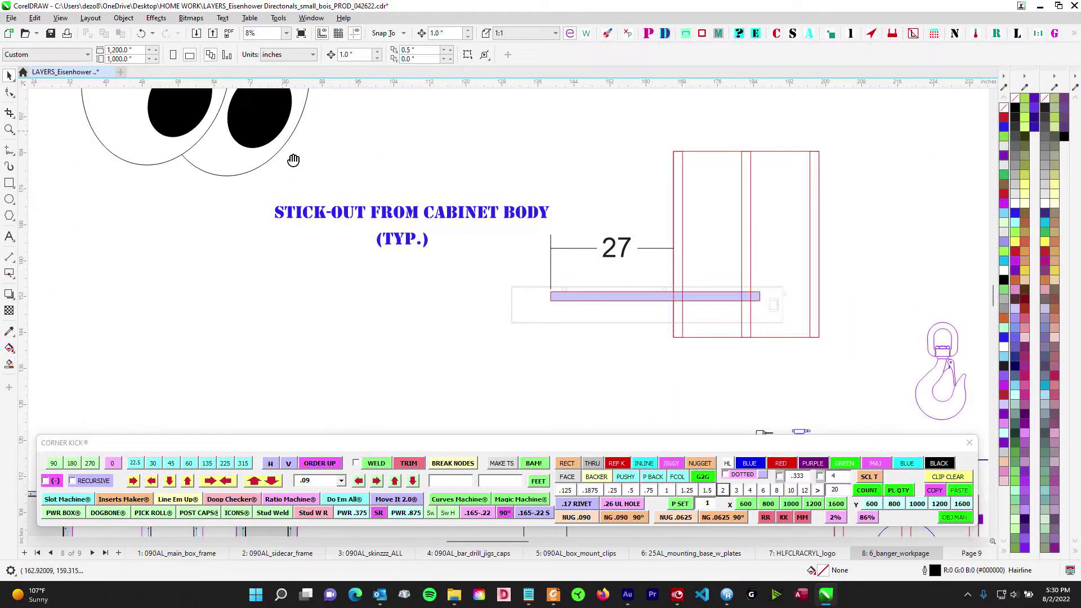
scroll(475, 225, up, 3)
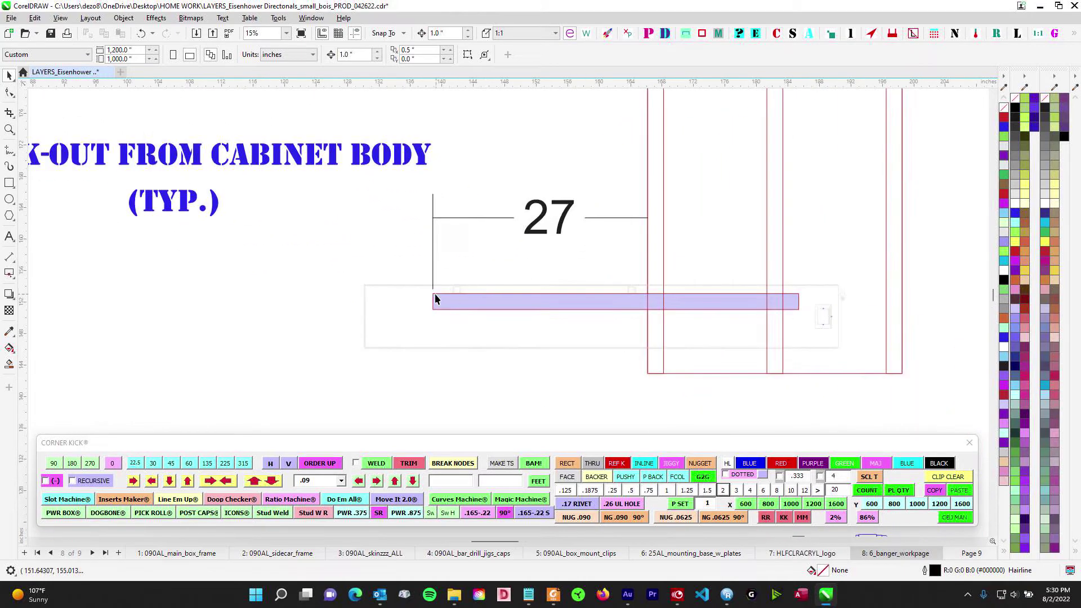
scroll(449, 297, up, 4)
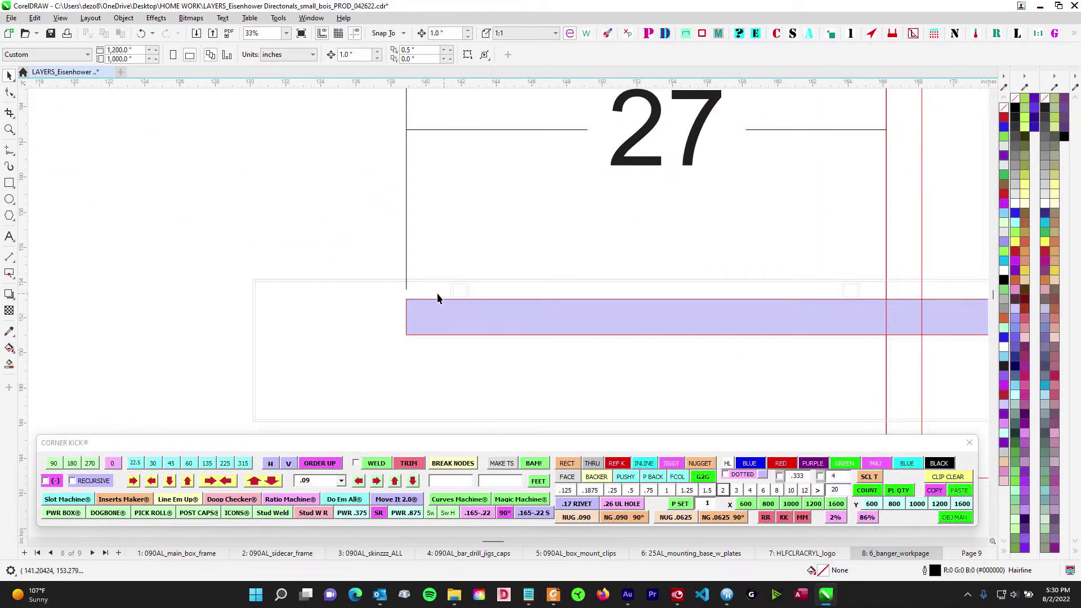
scroll(687, 273, right, 8)
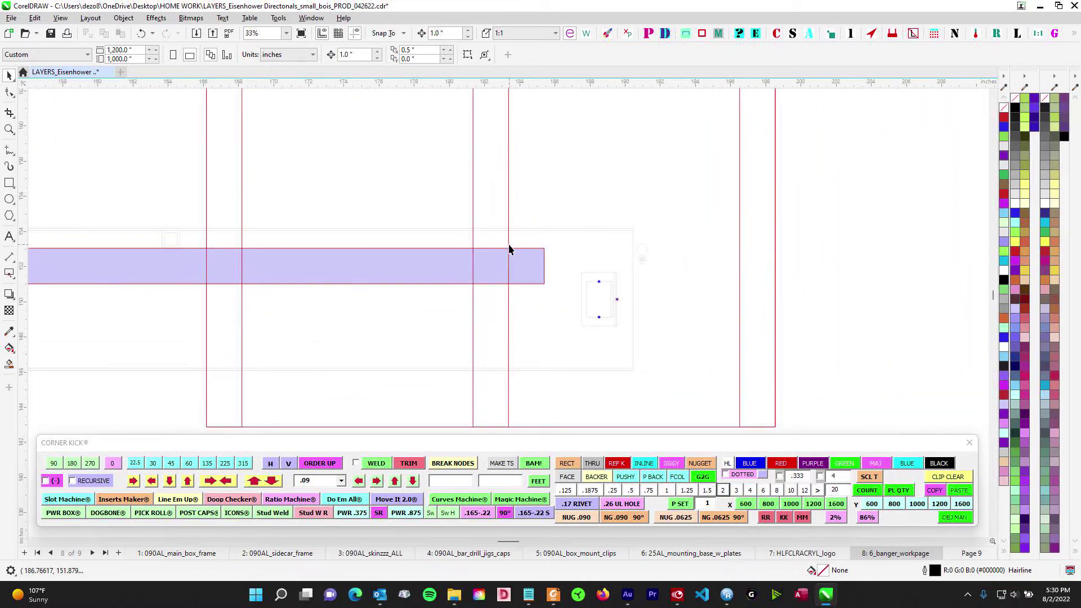
scroll(545, 255, down, 2)
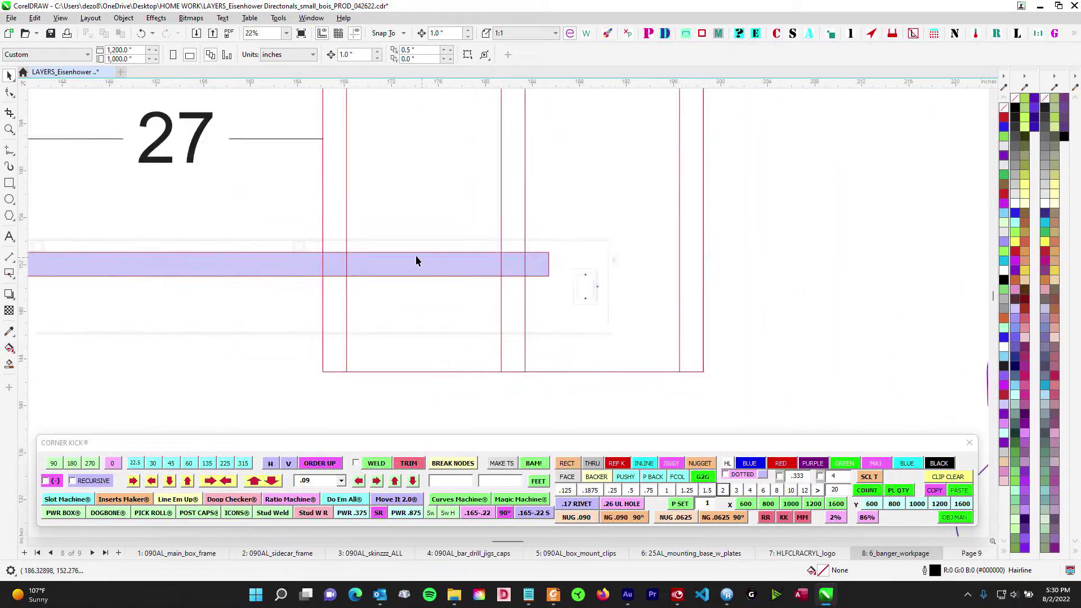
scroll(422, 261, left, 6)
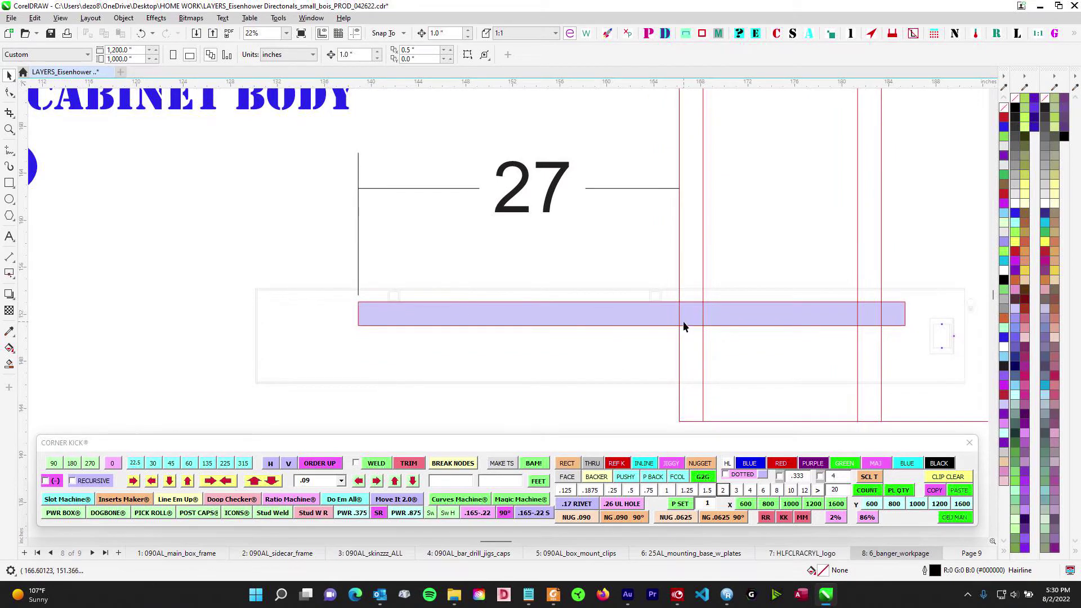
scroll(578, 322, down, 1)
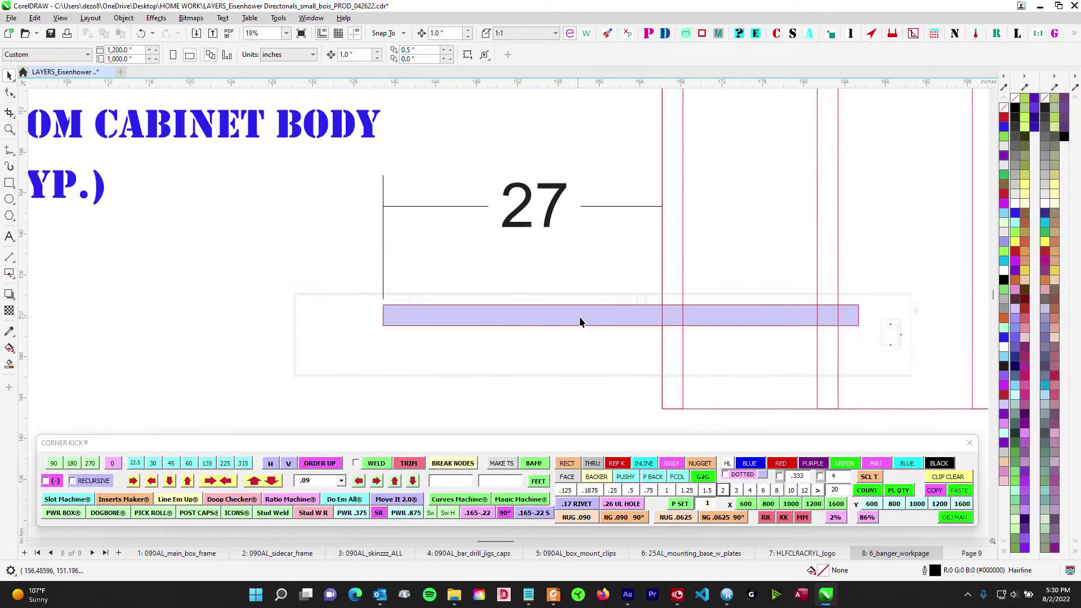
Compare the tube end in the 27-inch stick-out detail with the green tube on the uppermost 28.5 blade of the hoisted assembly.
drag(638, 315, 548, 254)
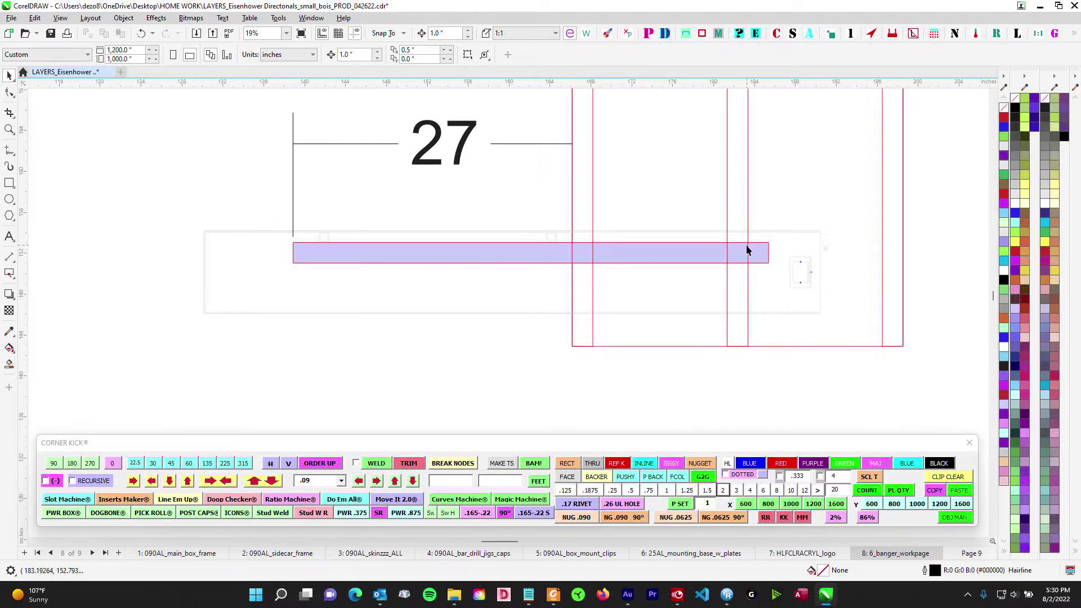
scroll(626, 259, down, 6)
scroll(617, 309, up, 8)
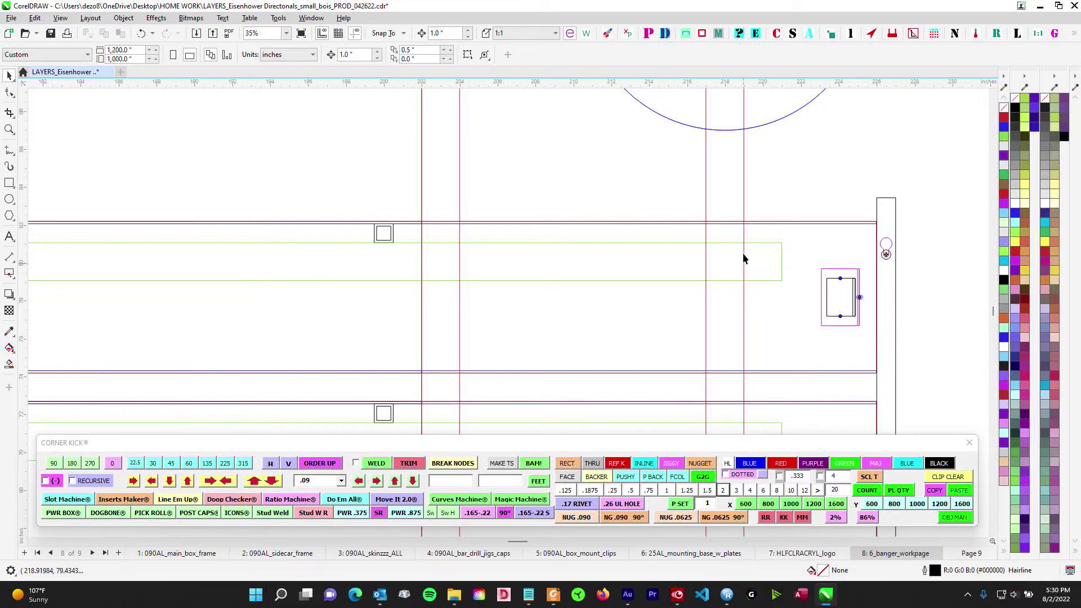
scroll(749, 264, down, 4)
scroll(768, 276, down, 4)
Examine the MAIN frame bays below the logo circle and compare them with the vertical bars crossing the 28.5 blades.
mouse_move(764, 277)
mouse_down()
mouse_move(739, 282)
mouse_move(969, 280)
mouse_up()
drag(199, 268, 396, 248)
scroll(396, 246, up, 5)
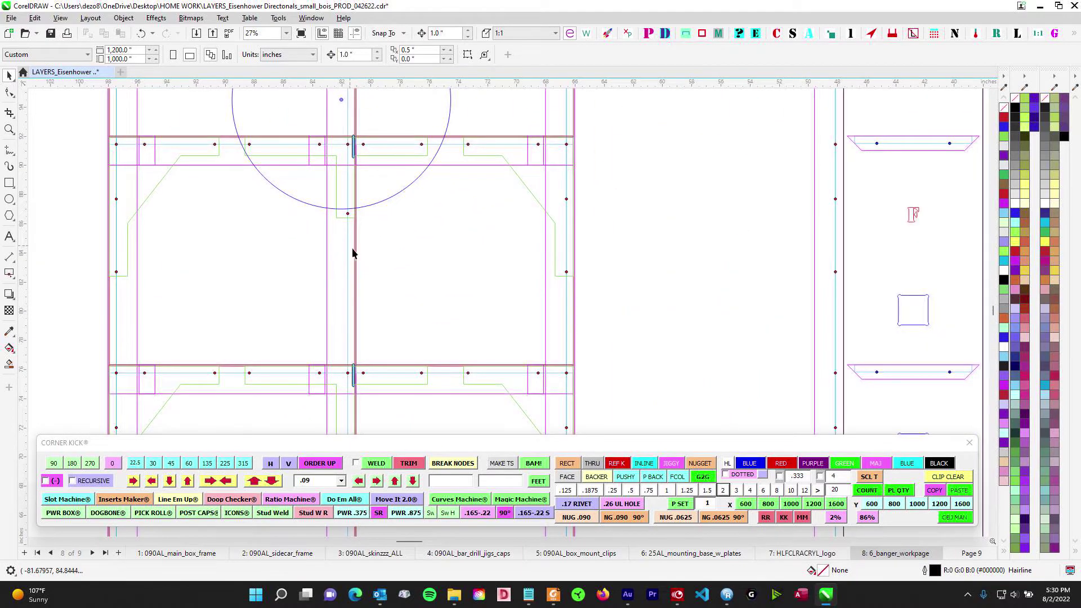
scroll(220, 259, left, 2)
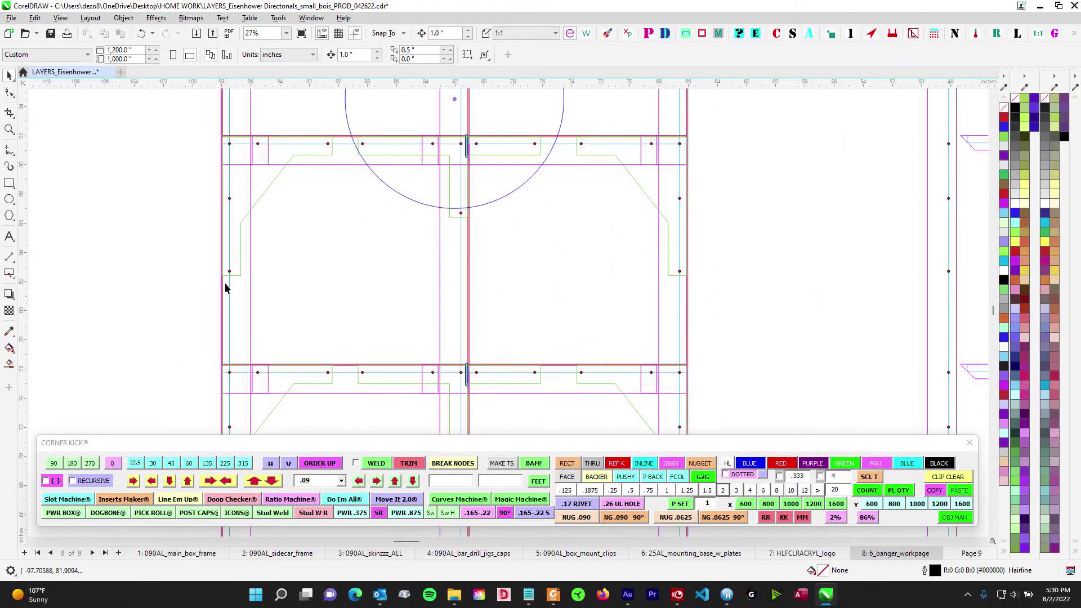
scroll(226, 287, down, 4)
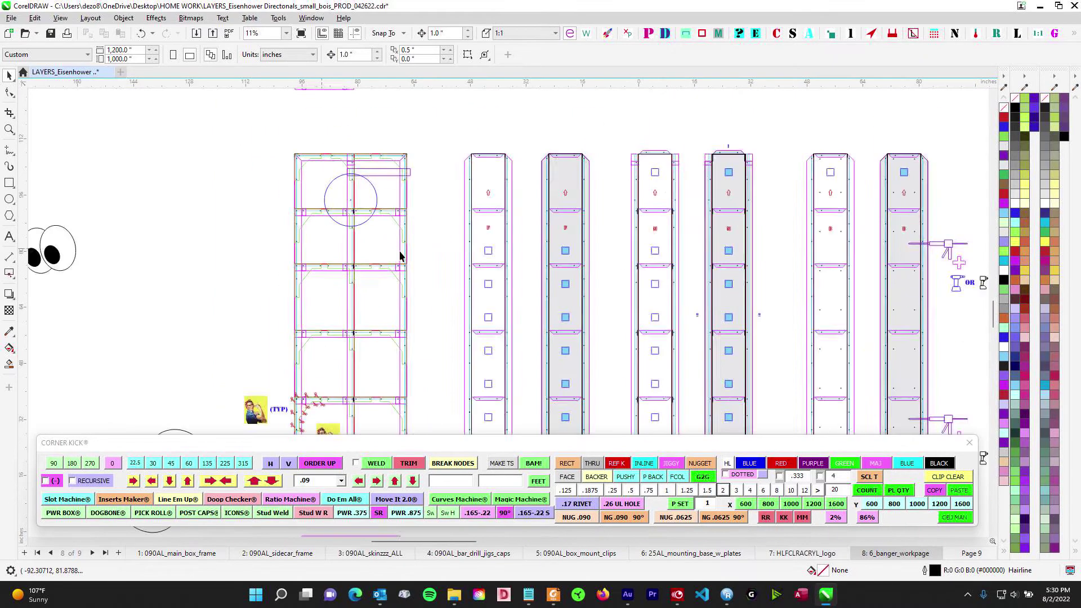
scroll(322, 249, right, 10)
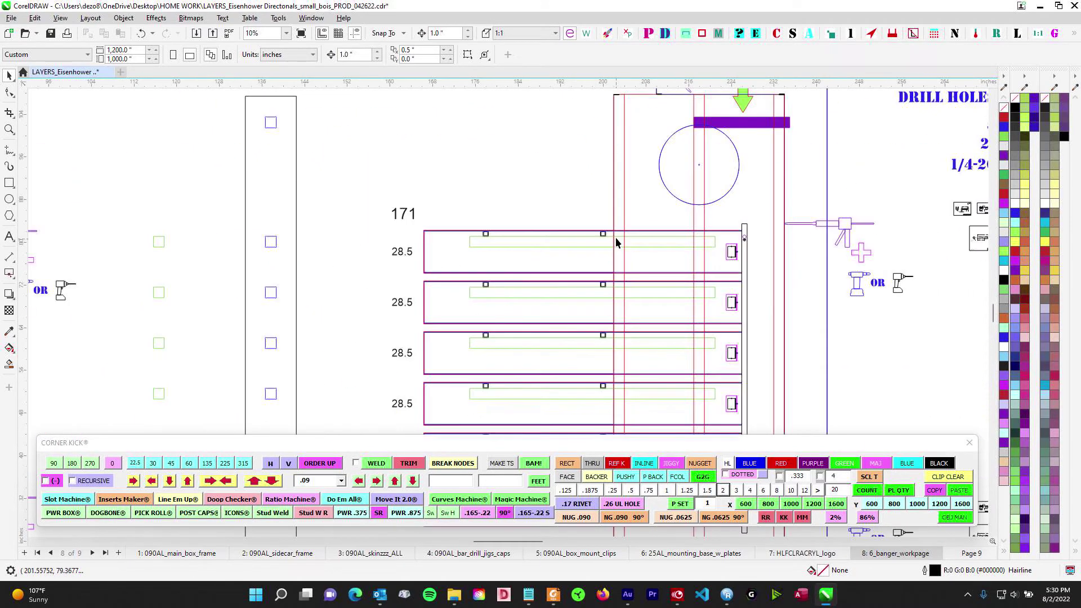
scroll(616, 243, down, 3)
scroll(608, 273, up, 3)
Inspect the MAIN frame's crossbars, centre vertical and corner gussets, working down towards the corner marked (TYP).
drag(599, 329, 460, 285)
drag(152, 287, 512, 264)
scroll(261, 277, down, 1)
drag(401, 282, 505, 267)
scroll(470, 293, left, 3)
scroll(560, 321, up, 4)
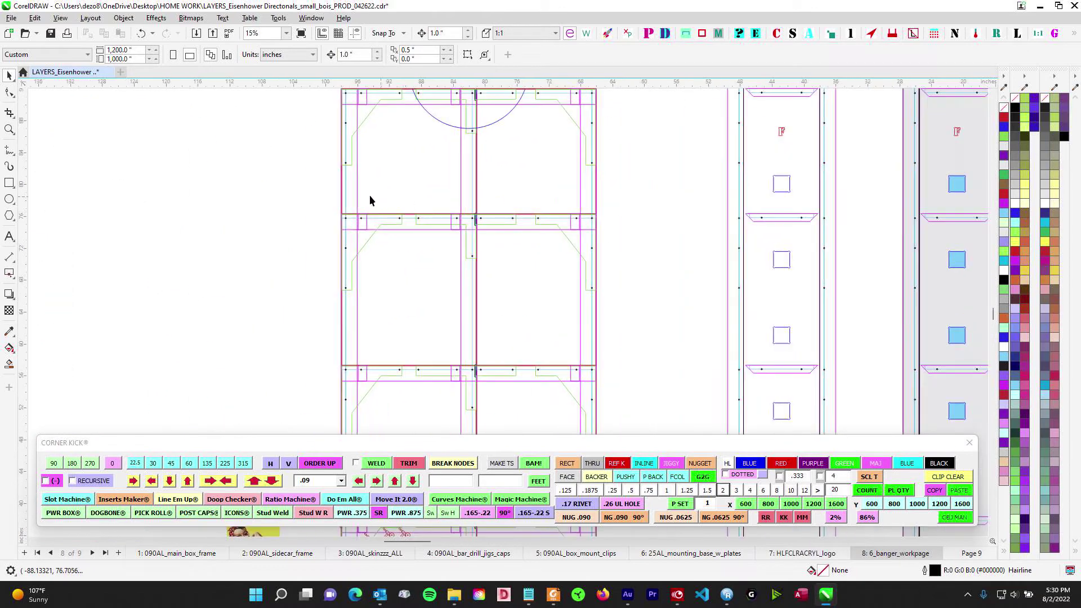
scroll(407, 282, left, 3)
scroll(490, 235, down, 1)
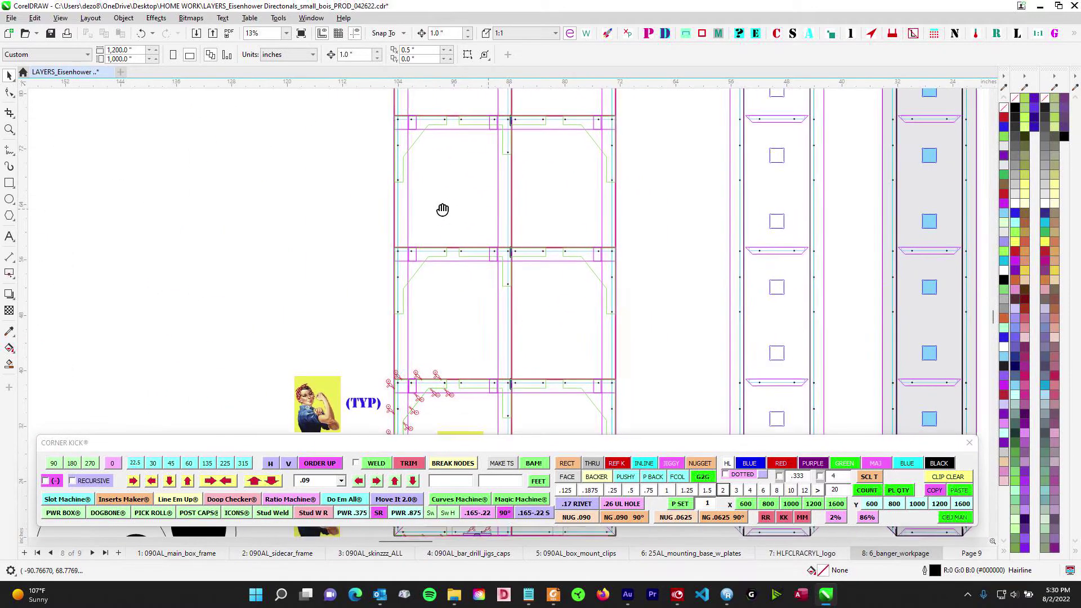
drag(432, 247, 370, 281)
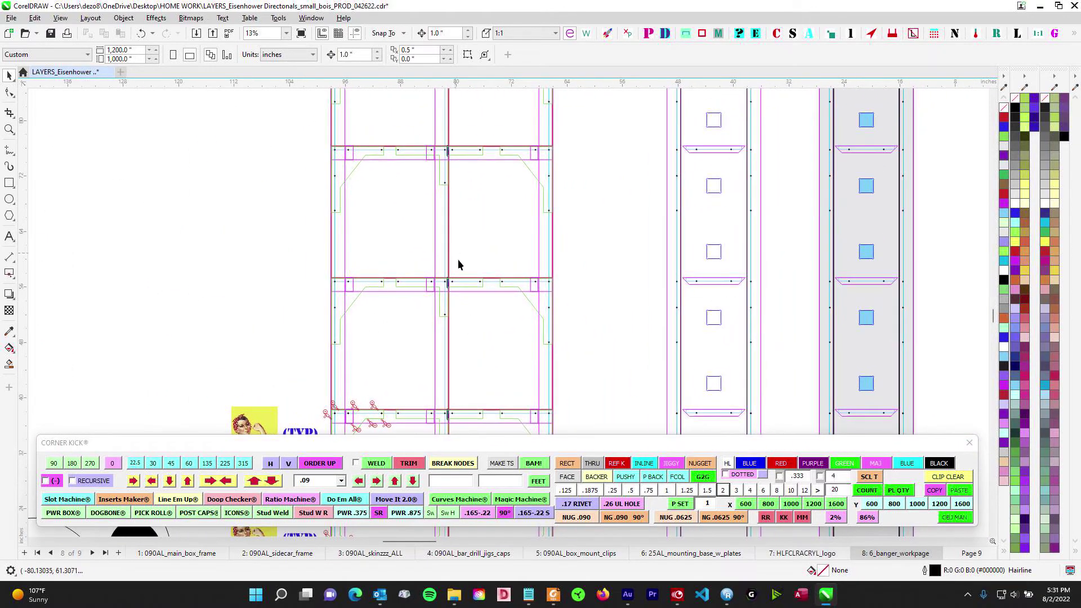
drag(466, 277, 455, 197)
scroll(457, 231, down, 1)
drag(462, 239, 448, 221)
scroll(451, 224, down, 1)
scroll(451, 230, down, 1)
Inspect where the green tubes and small square tubes of the uppermost 28.5 blades meet the cabinet's vertical bars.
scroll(316, 248, right, 5)
scroll(732, 231, right, 3)
scroll(676, 180, up, 4)
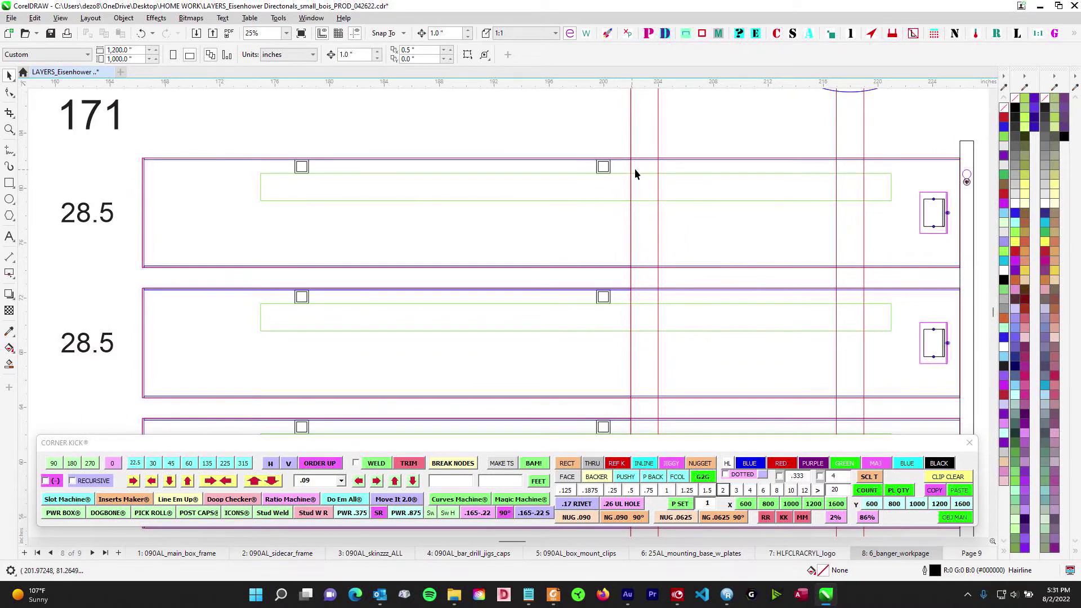
scroll(661, 202, up, 1)
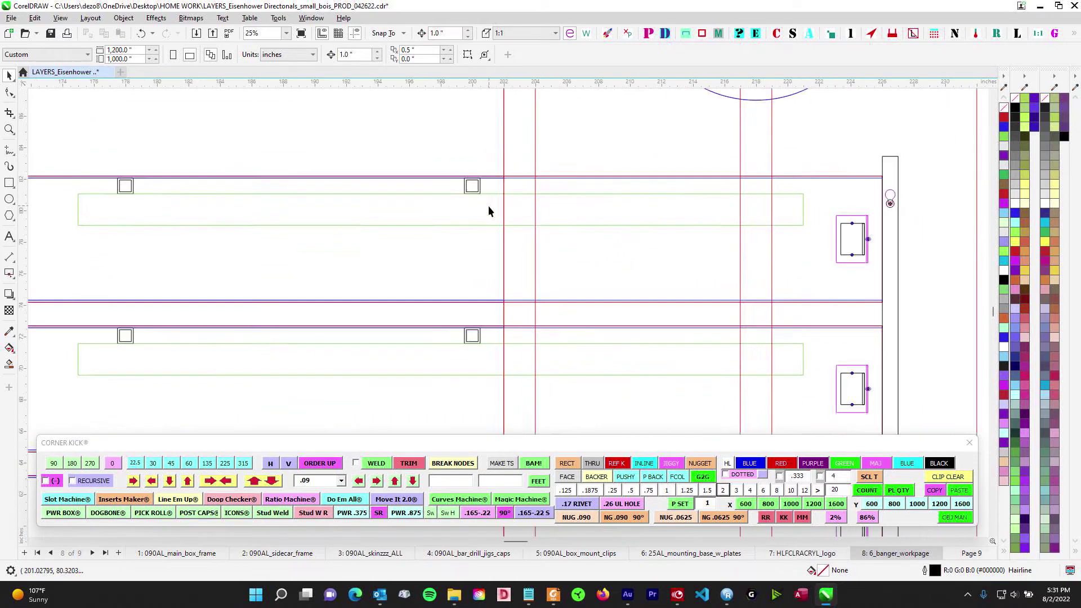
scroll(488, 210, up, 1)
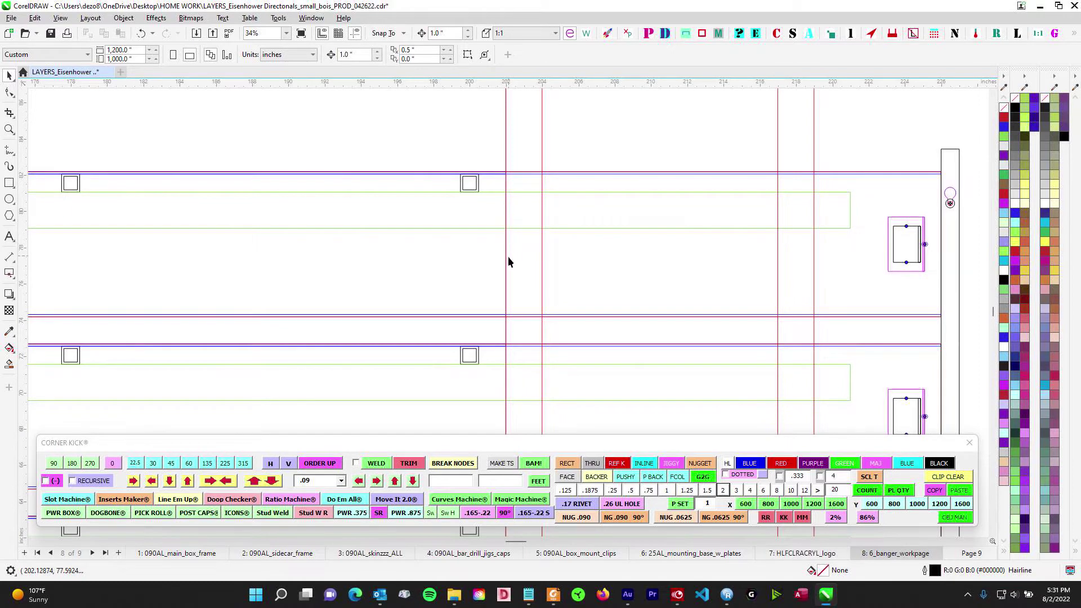
scroll(508, 254, down, 3)
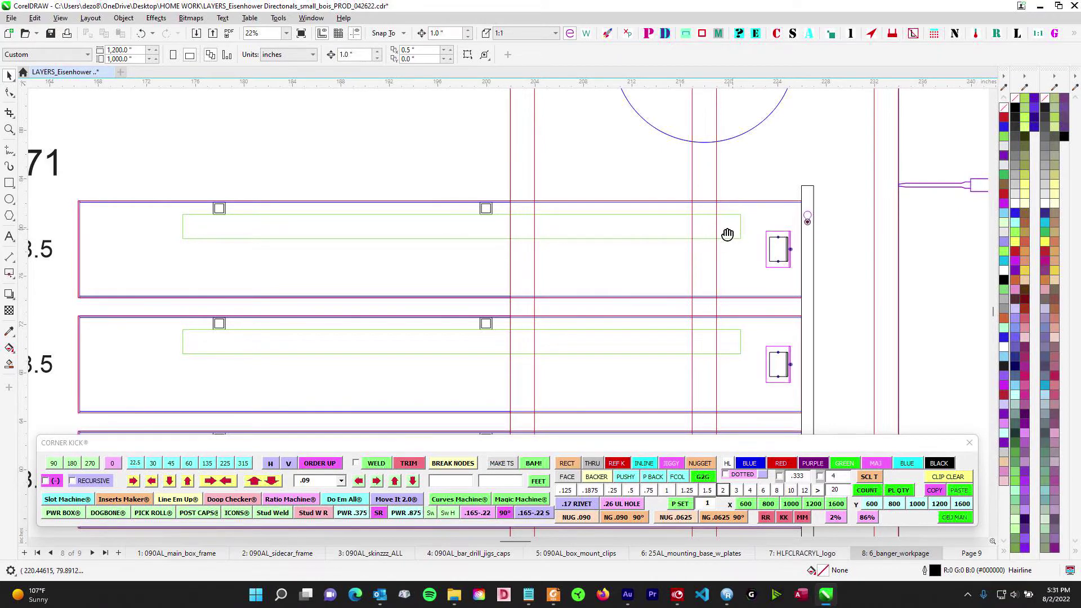
drag(732, 229, 495, 254)
scroll(488, 234, up, 2)
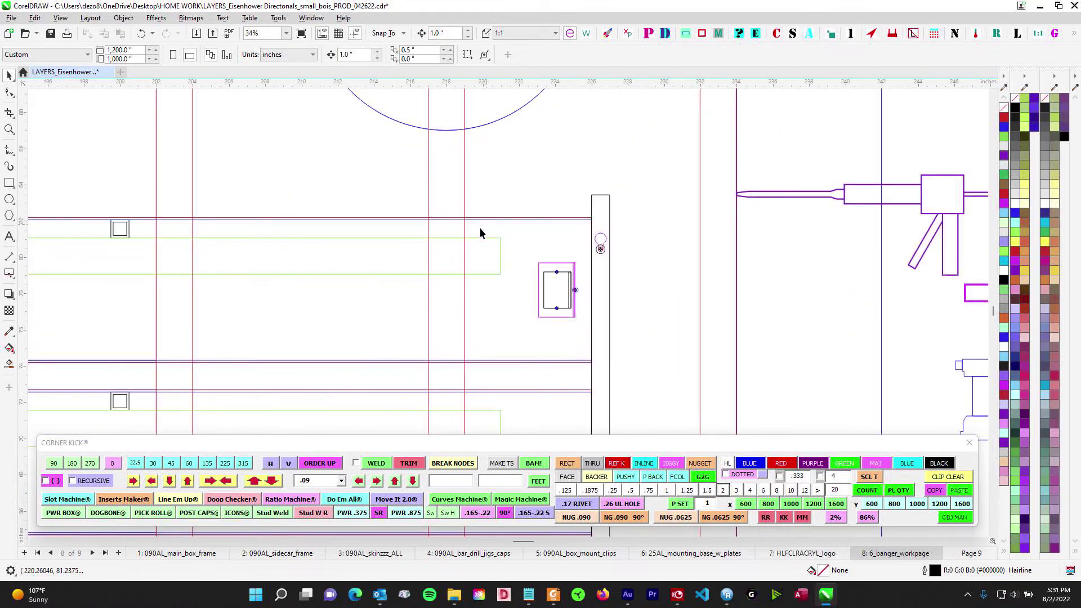
Follow the green tubes through both pairs of vertical bars on the successive 28.5 blades down the assembly.
scroll(483, 225, down, 2)
scroll(360, 224, down, 2)
scroll(473, 242, up, 2)
scroll(438, 246, down, 4)
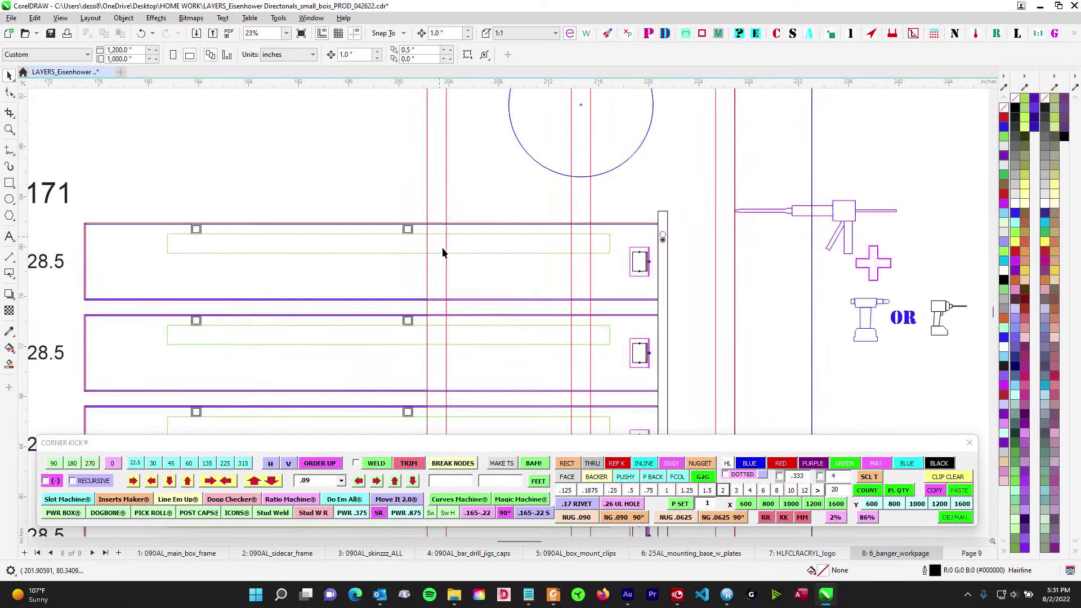
scroll(452, 209, up, 3)
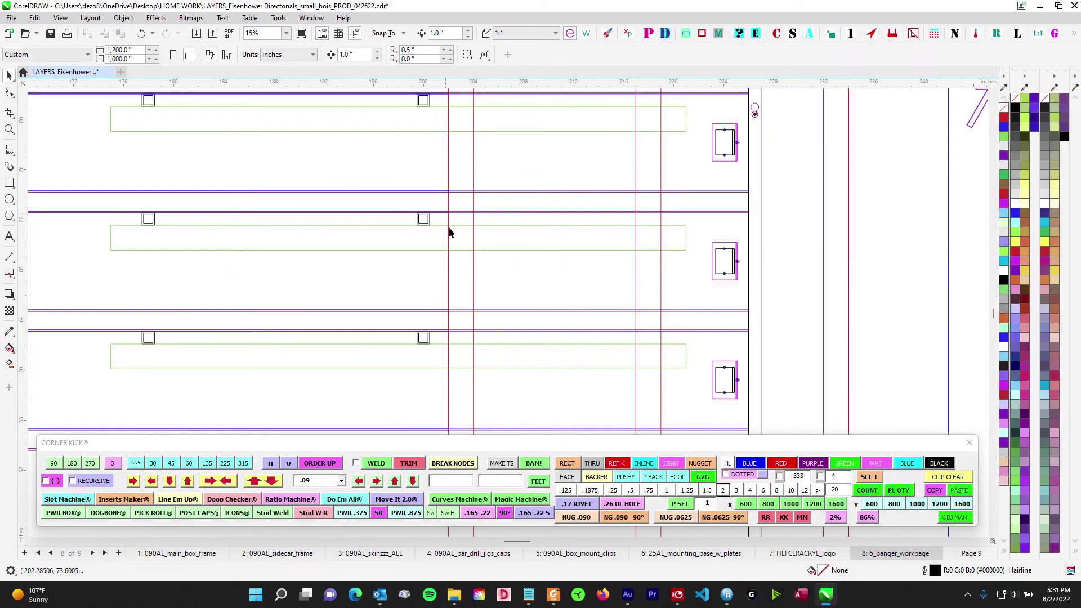
scroll(468, 259, up, 3)
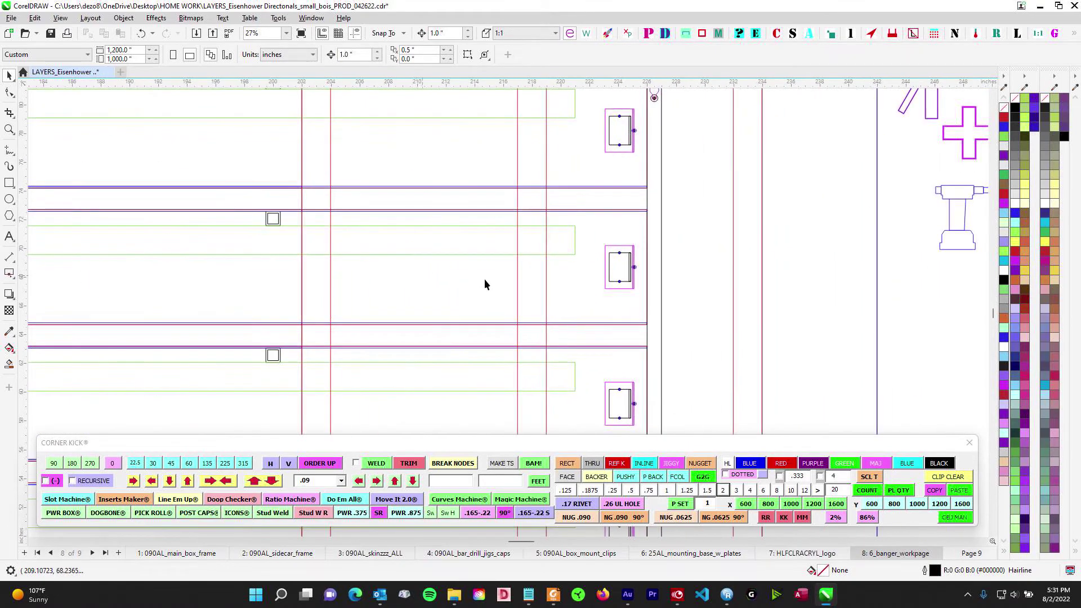
scroll(549, 234, down, 1)
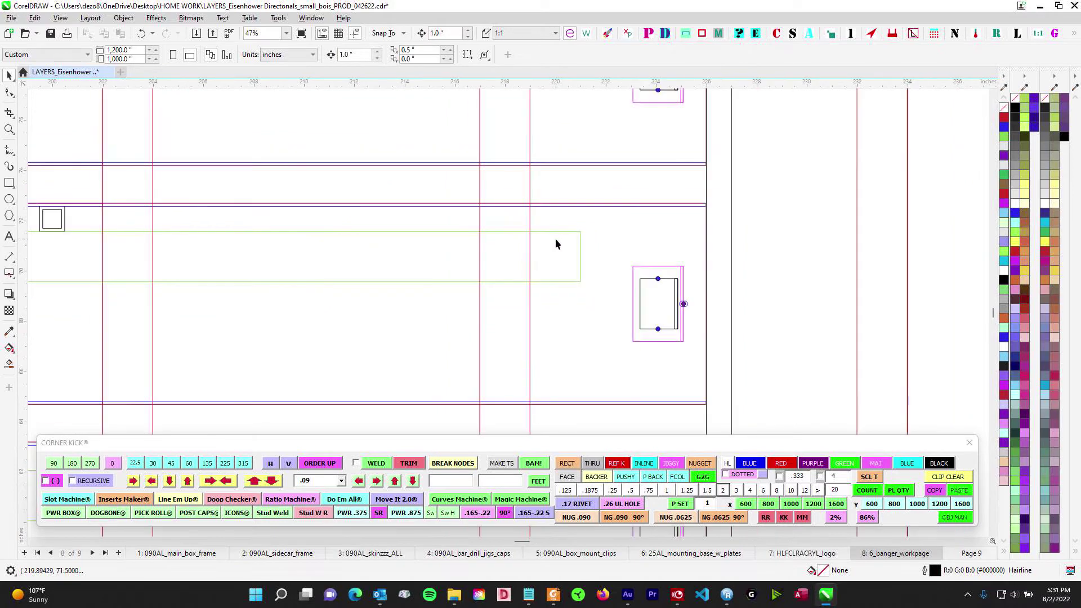
scroll(569, 280, down, 2)
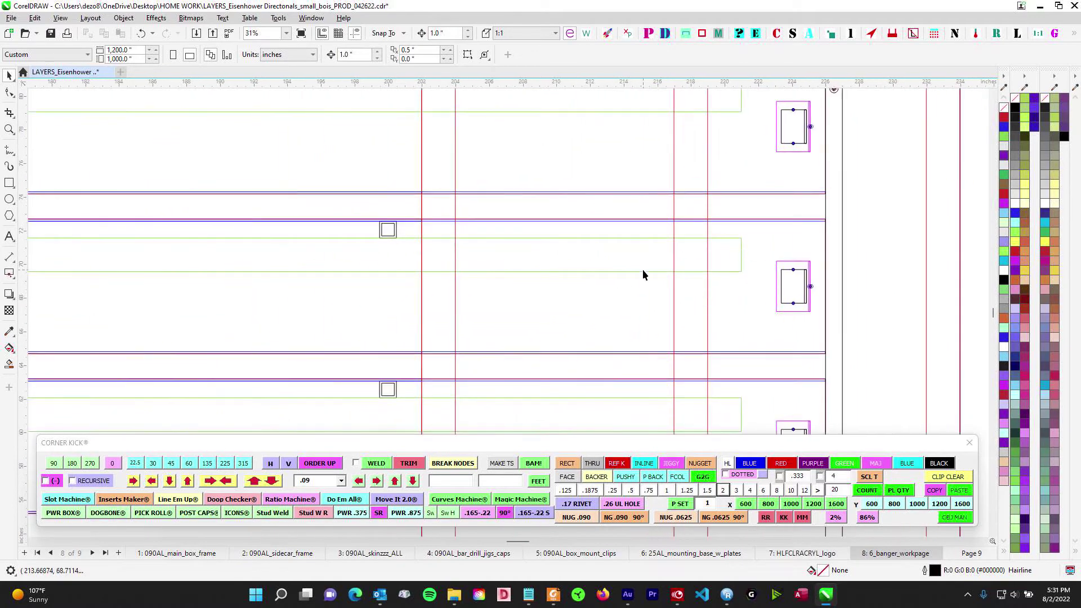
scroll(397, 271, down, 1)
drag(495, 282, 576, 241)
scroll(576, 242, down, 1)
drag(591, 315, 575, 241)
drag(585, 296, 669, 258)
Examine the square tube cutouts and their relieved corners in the tall panel beside the 28.5 blades.
drag(256, 245, 539, 293)
scroll(478, 267, up, 2)
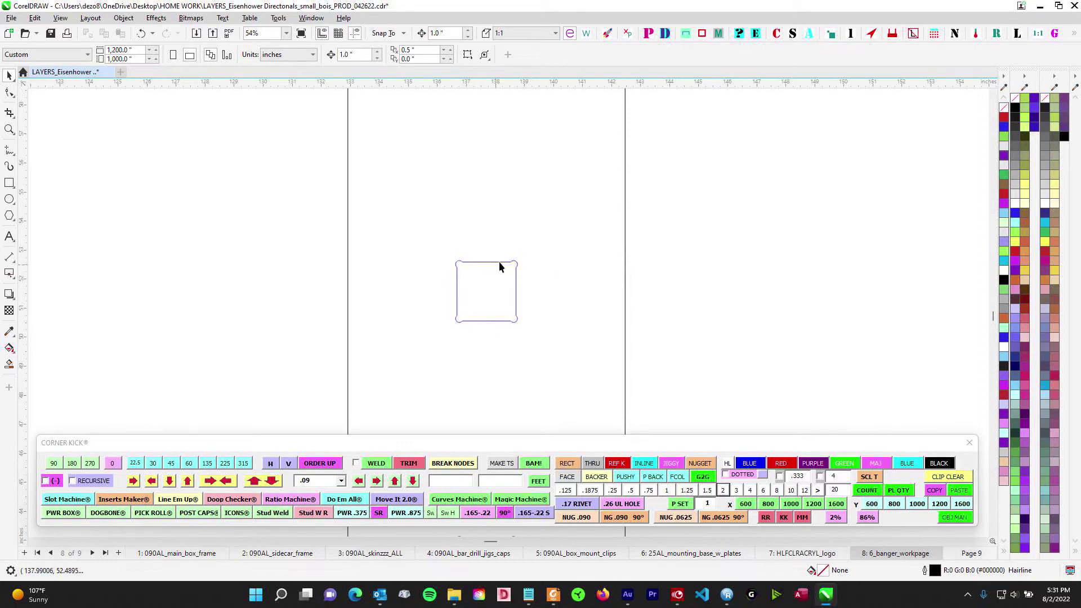
scroll(513, 263, down, 3)
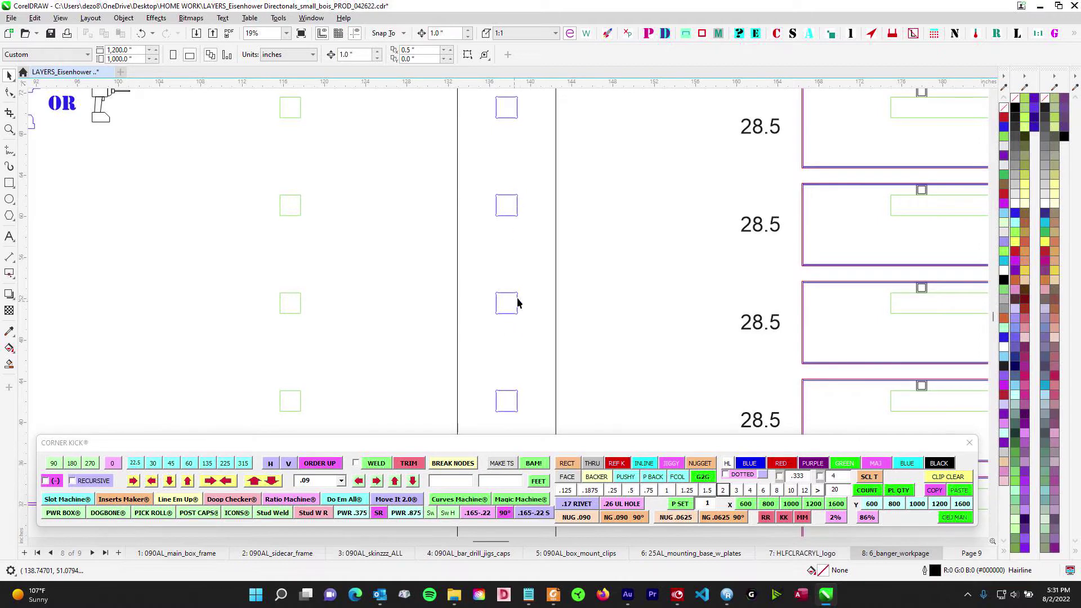
drag(519, 342, 506, 385)
scroll(502, 346, down, 1)
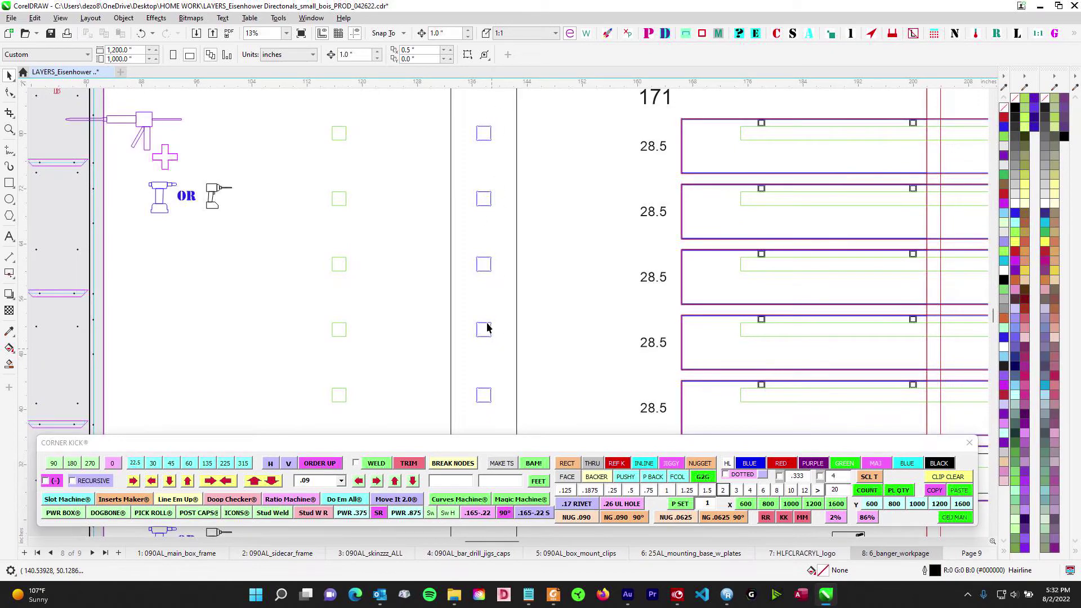
Go back to the MAIN frame elevation and check the crossbar positions against the side panel's square cutouts.
scroll(512, 338, down, 1)
drag(504, 318, 755, 273)
drag(458, 323, 743, 261)
scroll(665, 252, down, 1)
drag(572, 260, 634, 127)
scroll(451, 201, up, 2)
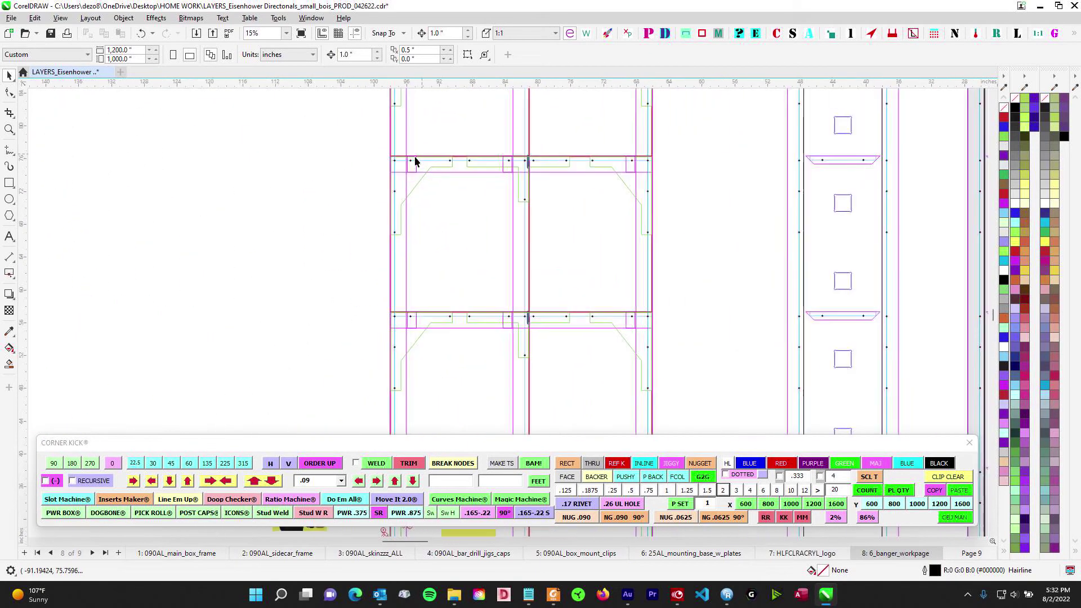
drag(445, 306, 527, 111)
Examine the (TYP) gusset corner of the MAIN frame with its surrounding red tool symbols.
scroll(476, 275, up, 3)
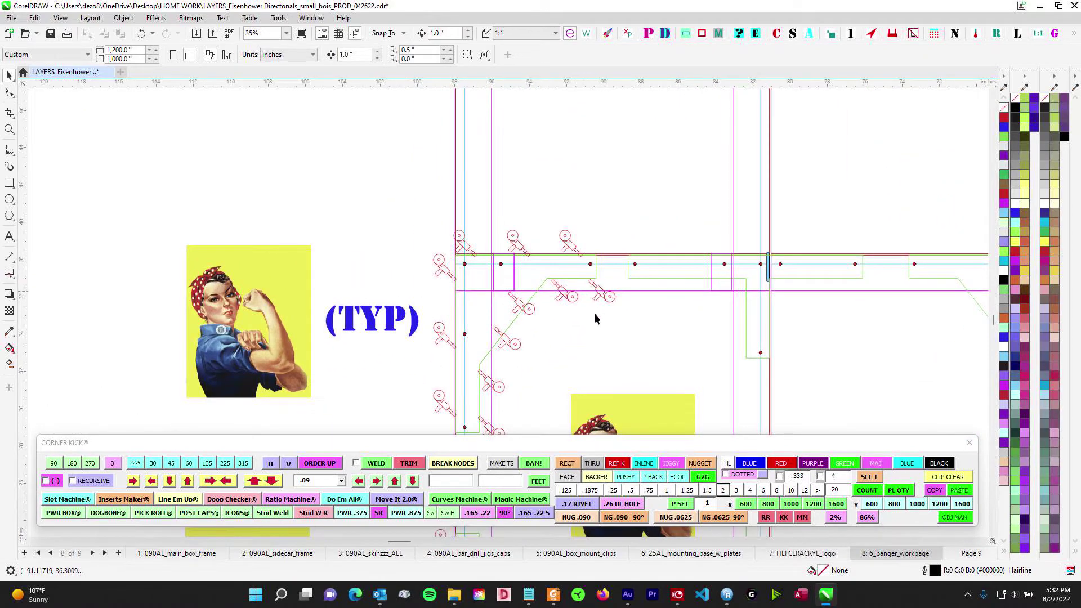
scroll(599, 312, down, 1)
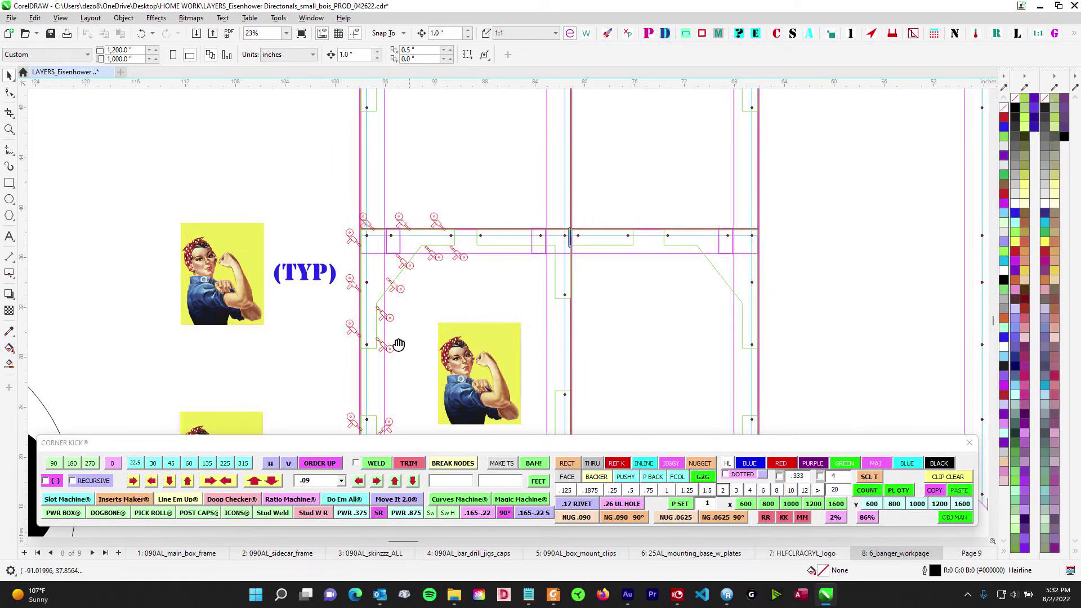
drag(409, 358, 329, 288)
scroll(356, 277, down, 2)
drag(458, 333, 555, 377)
Review the F, M and B side panels of the MAIN frame, comparing their square cutouts and angled crossbar flanges.
drag(797, 278, 475, 339)
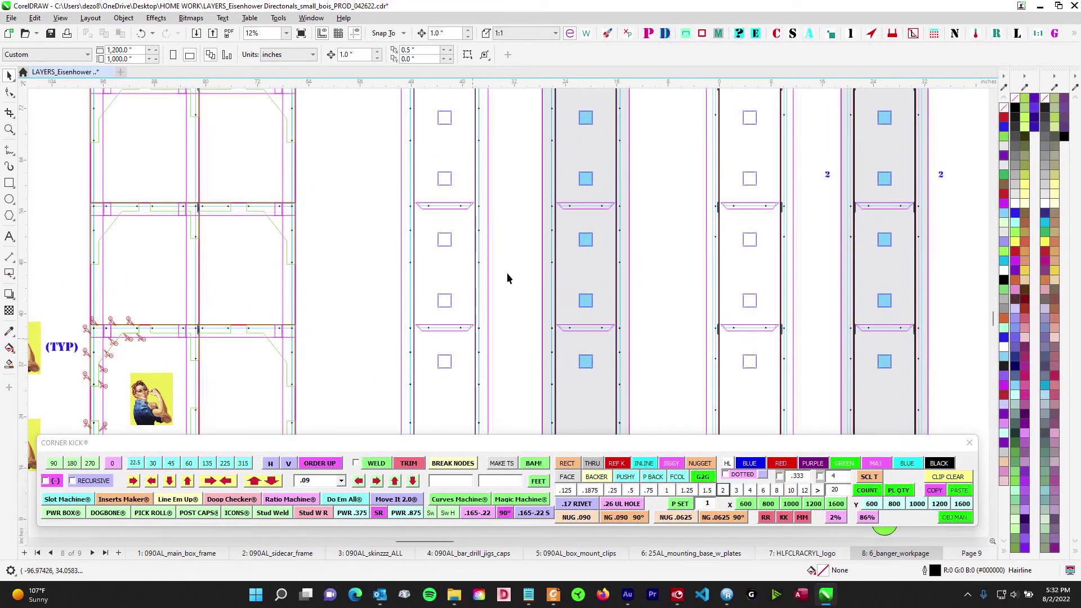
scroll(756, 247, right, 5)
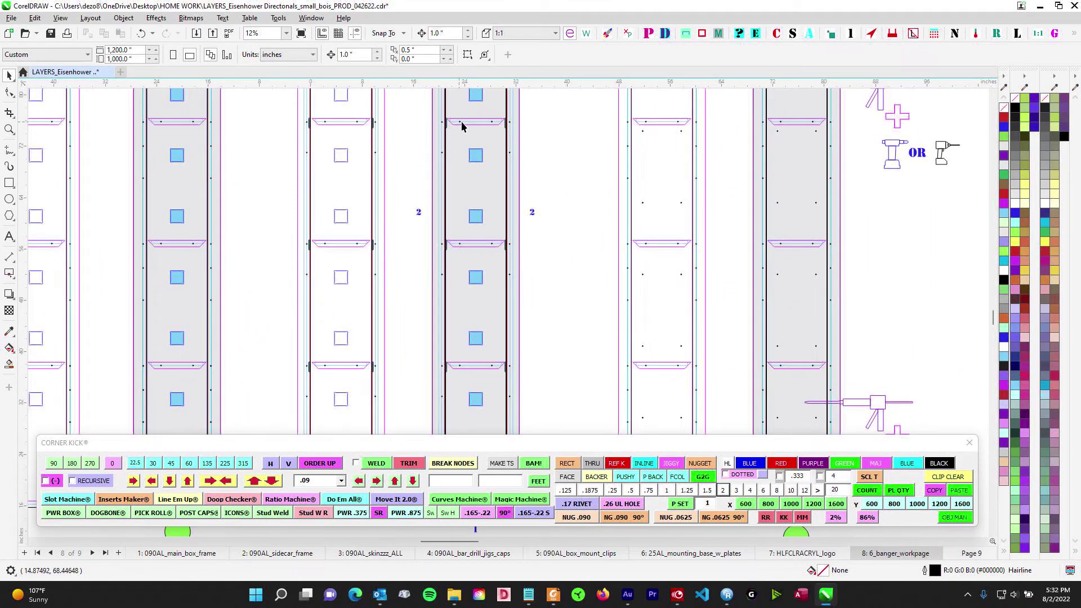
scroll(480, 210, left, 5)
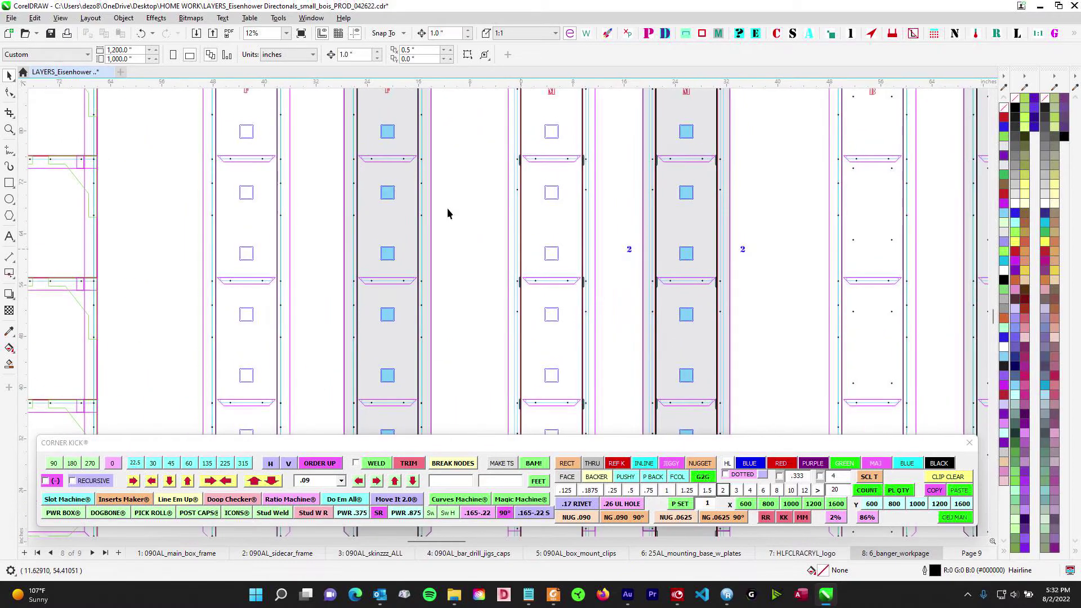
scroll(400, 337, down, 5)
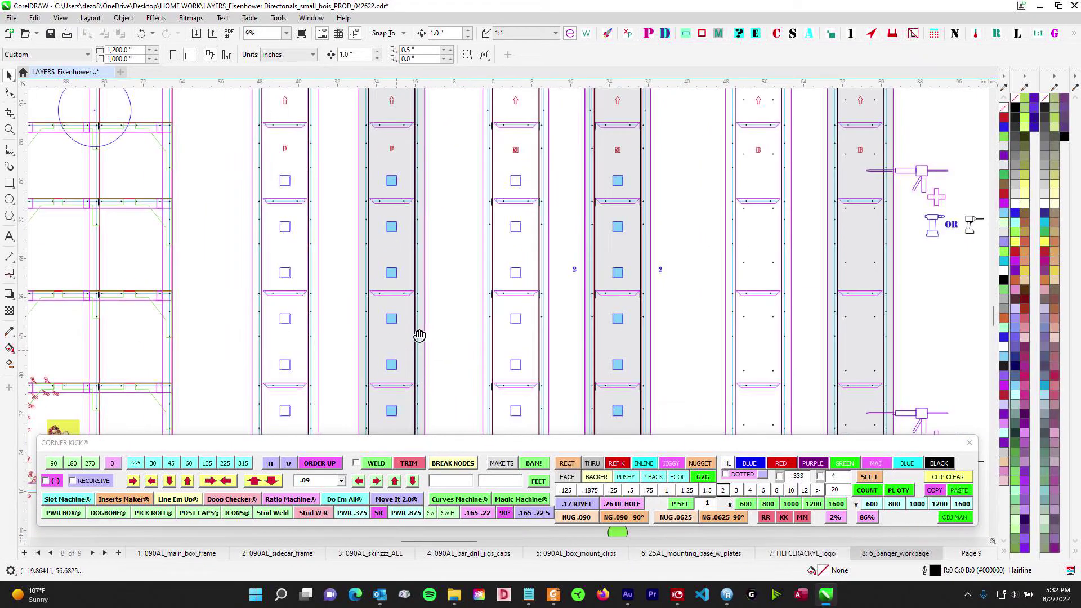
Review the second 28.5 blade assembly and the neighbouring (TYP.) drilled clip strips.
scroll(409, 298, up, 3)
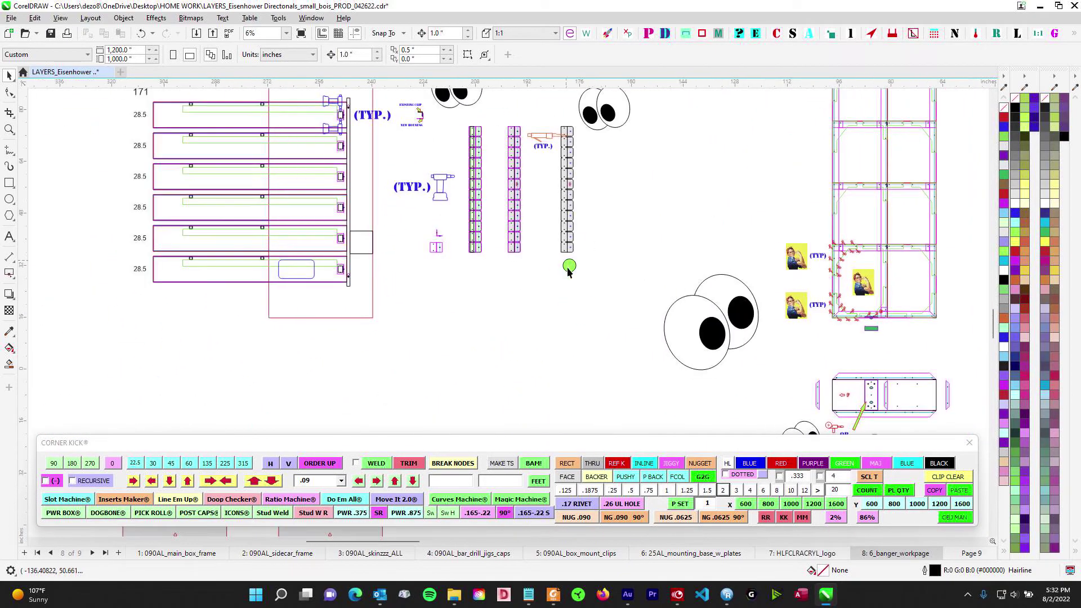
scroll(515, 212, down, 1)
drag(543, 221, 563, 212)
drag(568, 333, 651, 289)
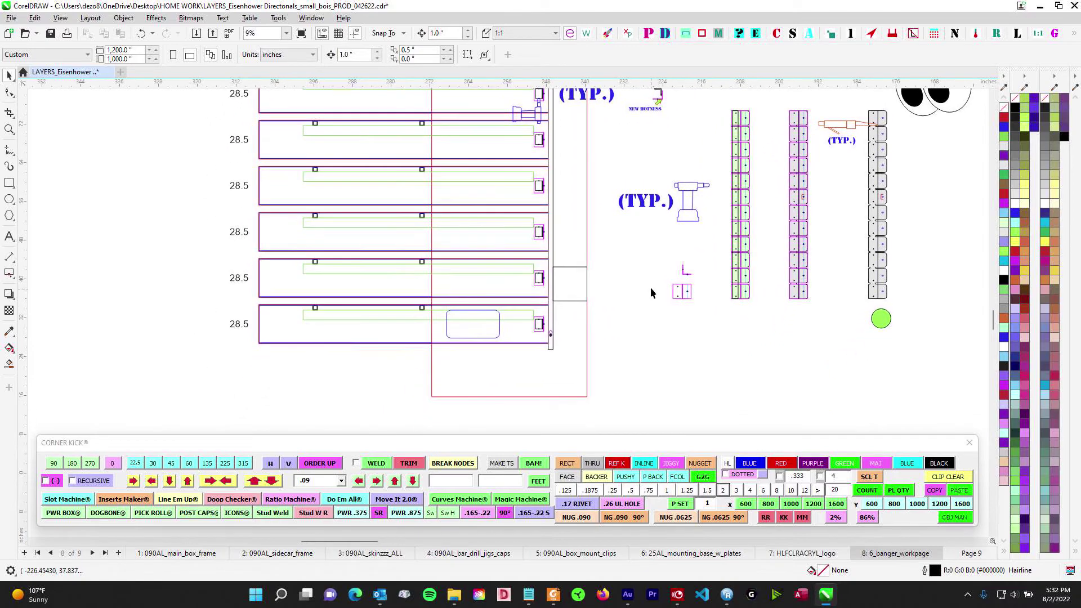
drag(652, 242, 630, 368)
scroll(630, 367, down, 1)
scroll(782, 316, down, 1)
Survey the workpage from the clip strips across the MAIN panels to the hoisted blade assembly and back to the frame base.
drag(795, 312, 271, 298)
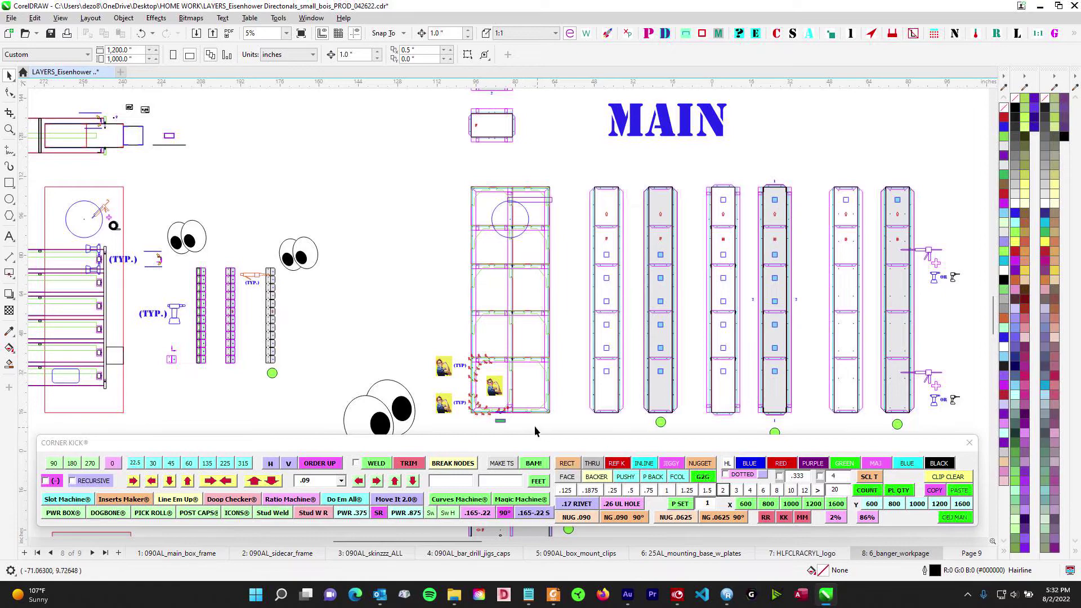
drag(504, 341, 567, 328)
drag(416, 315, 469, 308)
drag(550, 287, 188, 261)
drag(858, 249, 613, 187)
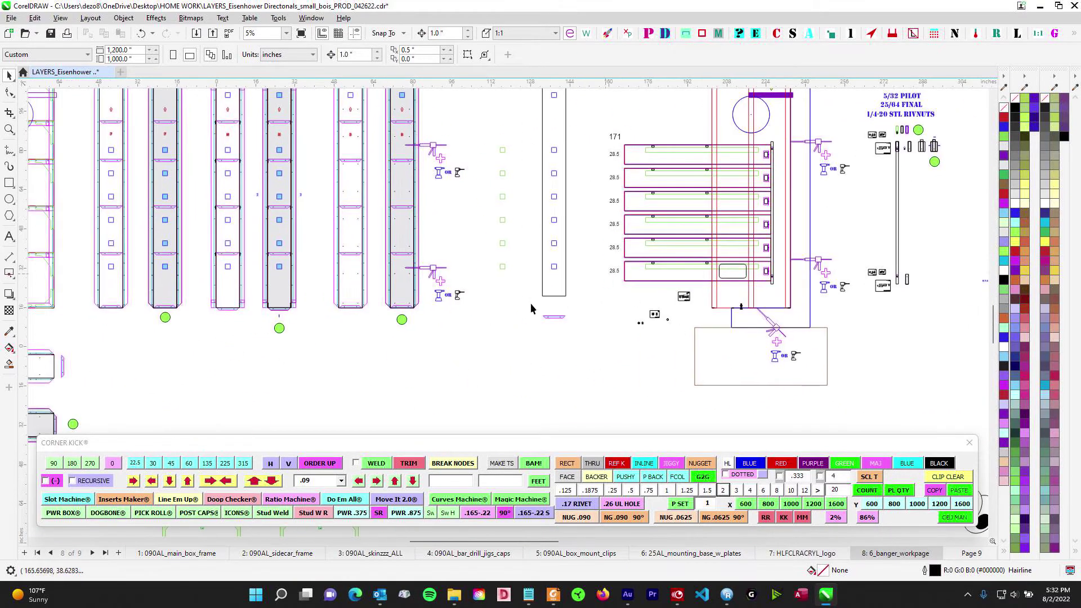
drag(228, 234, 693, 278)
drag(395, 324, 570, 199)
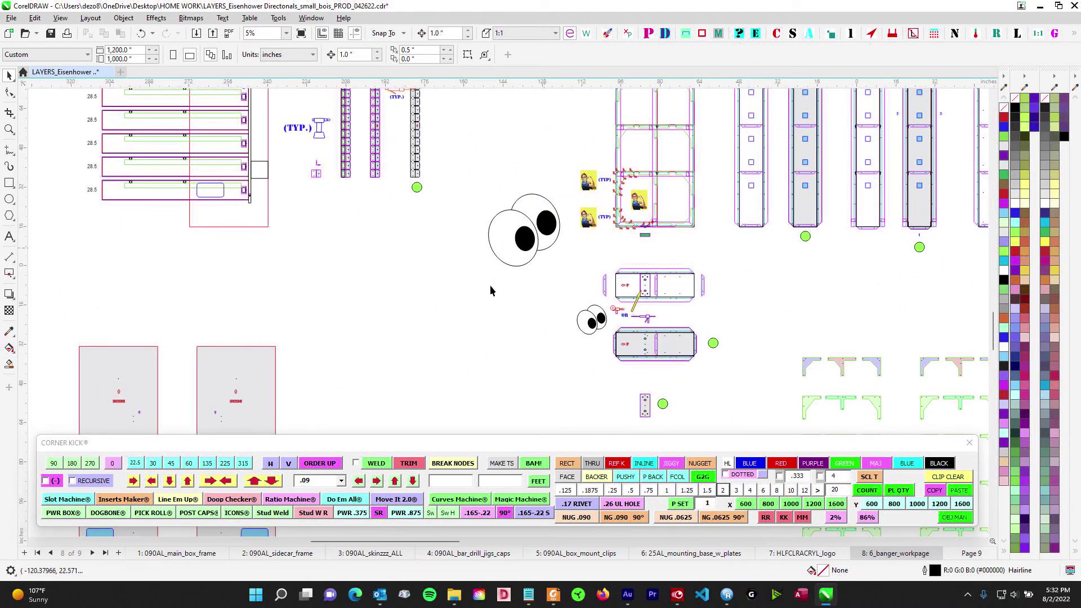
Inspect the slotted and drilled plate marked by the green arrow on the F panel below the MAIN frame.
drag(645, 370, 673, 331)
scroll(672, 266, up, 3)
drag(678, 239, 429, 289)
scroll(430, 289, up, 4)
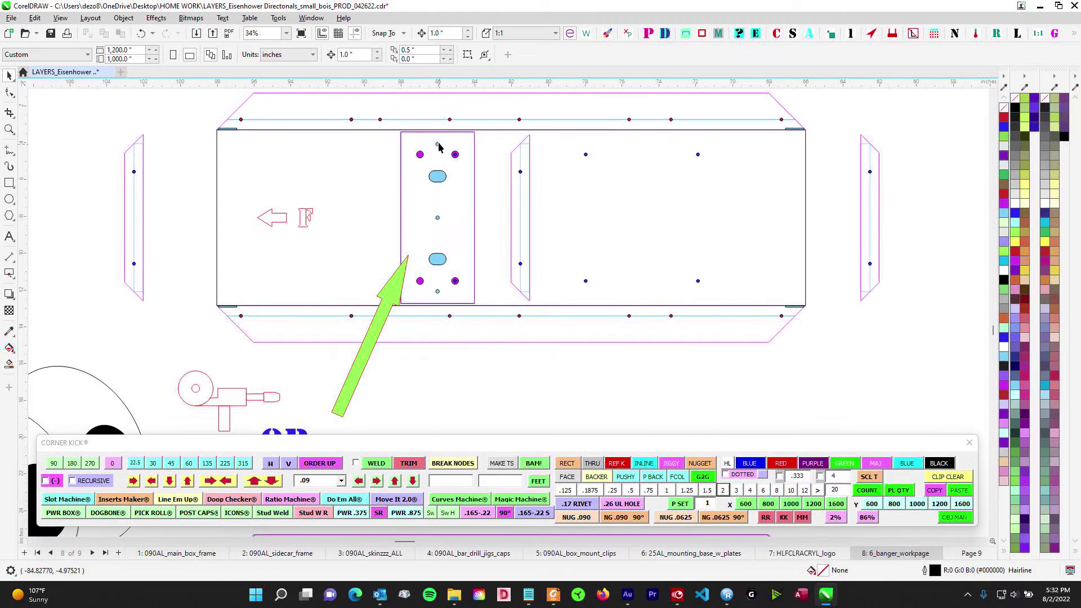
Compare the drilled, slotted plate on the F panel with the grey F panel below and the MAIN frame's base edge above.
scroll(474, 393, down, 1)
drag(477, 395, 546, 238)
drag(535, 317, 588, 246)
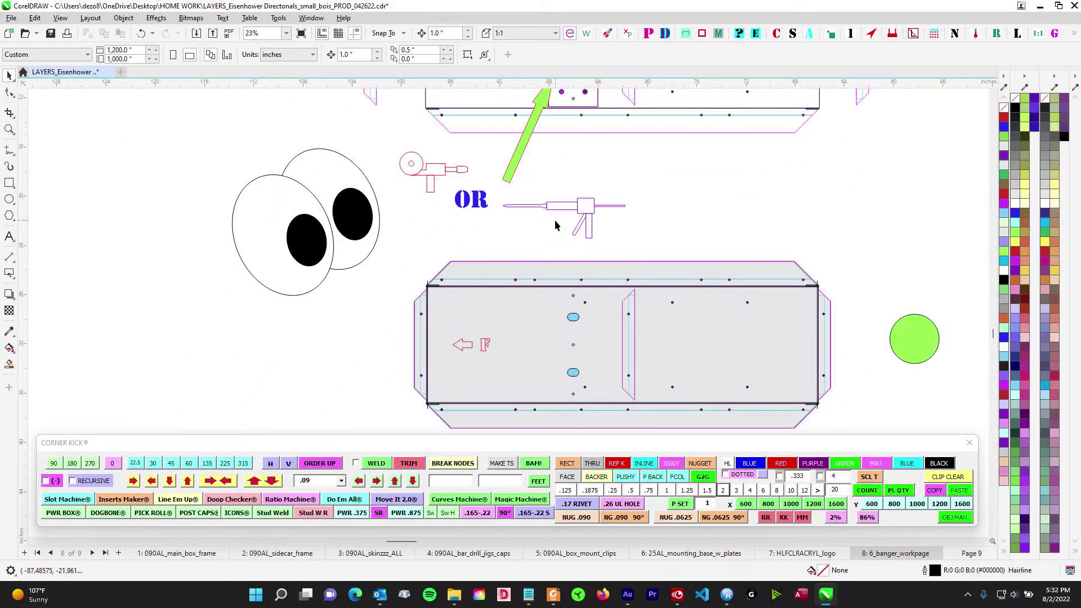
scroll(571, 307, down, 2)
drag(572, 249, 591, 414)
drag(509, 113, 532, 266)
scroll(622, 302, up, 3)
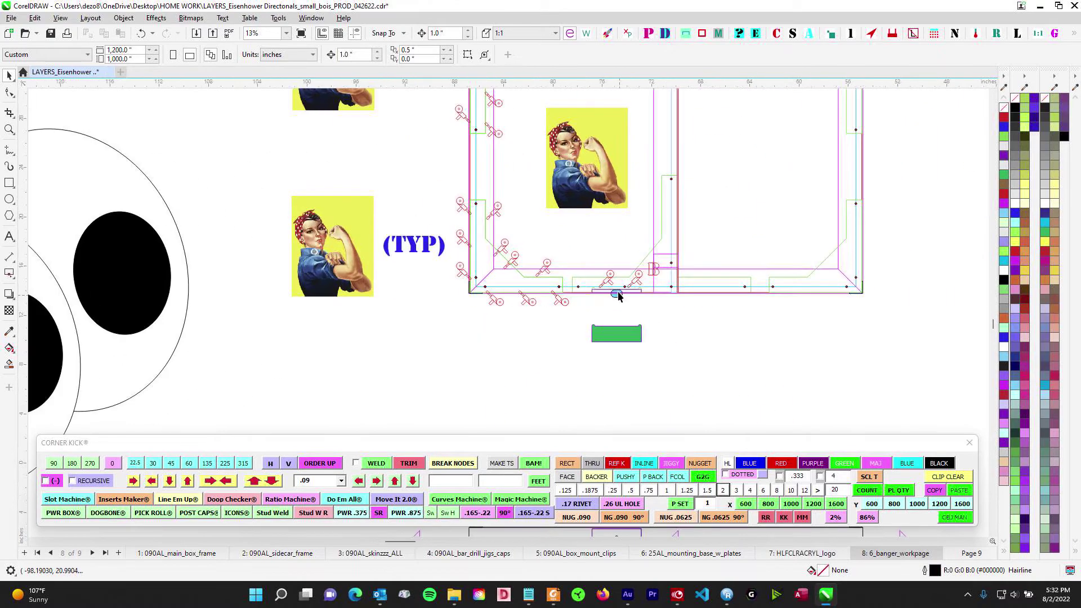
drag(588, 169, 554, 79)
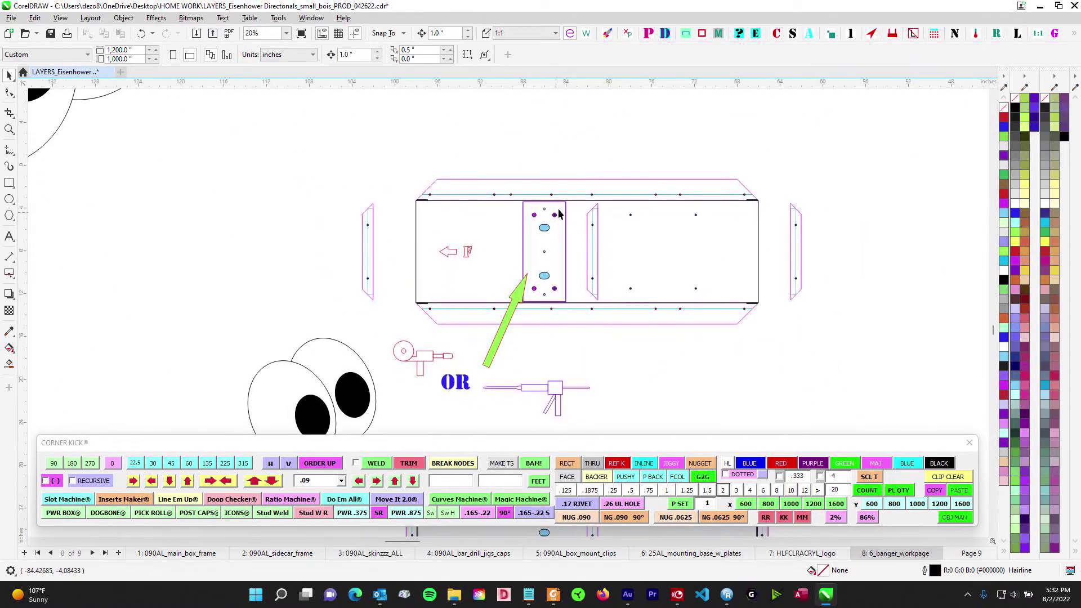
scroll(555, 208, up, 1)
scroll(567, 291, down, 3)
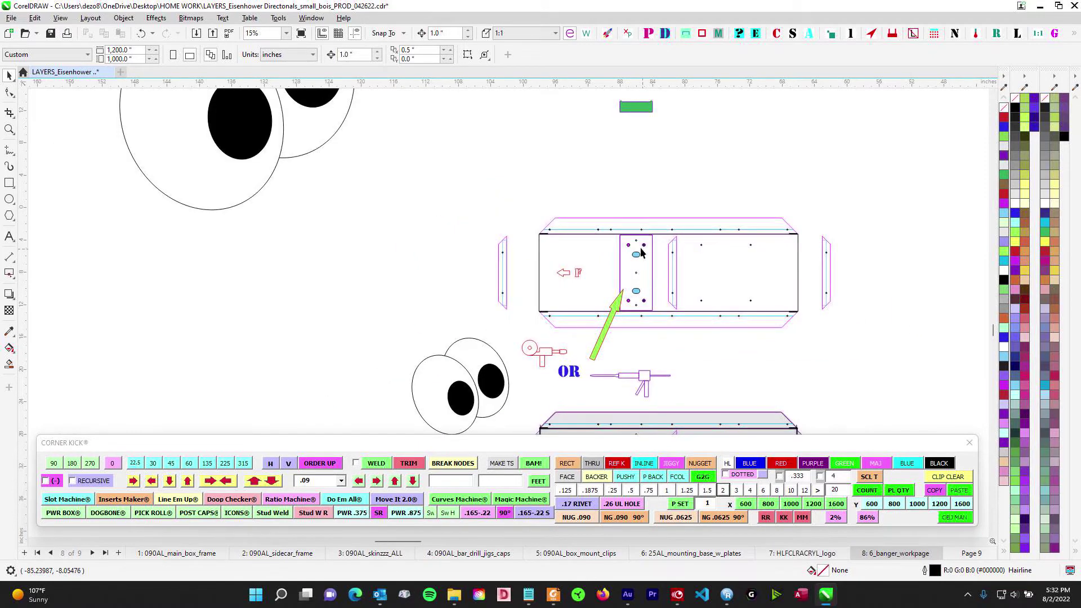
scroll(638, 264, down, 3)
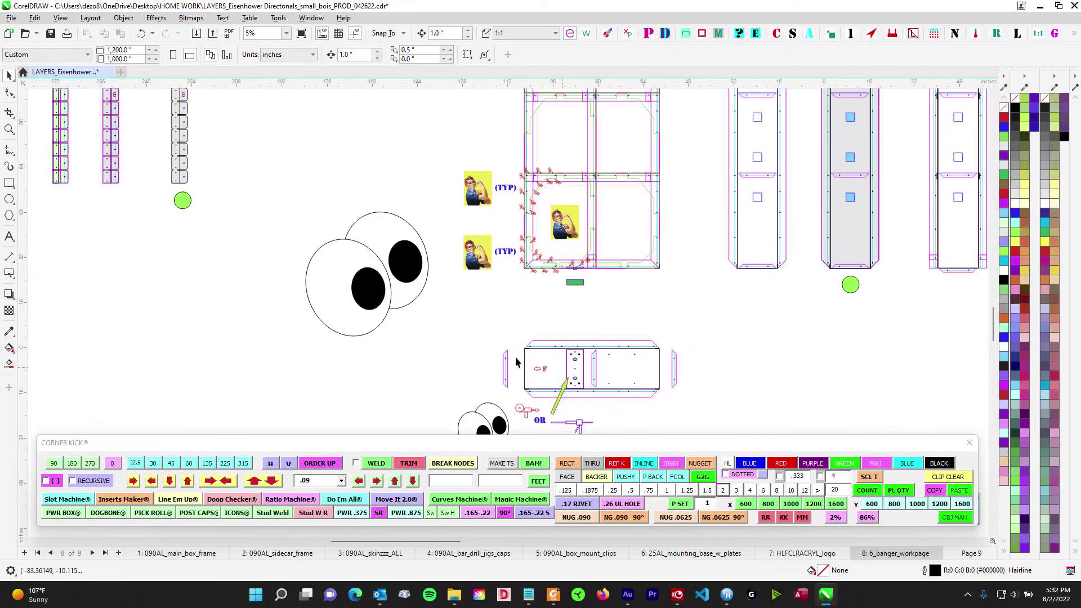
Move the F label from the middle of the second grey panel with the blue cutout toward its outer edge.
scroll(467, 347, down, 1)
drag(467, 347, 550, 408)
drag(250, 336, 683, 195)
scroll(678, 227, down, 1)
drag(609, 400, 558, 272)
scroll(565, 191, up, 2)
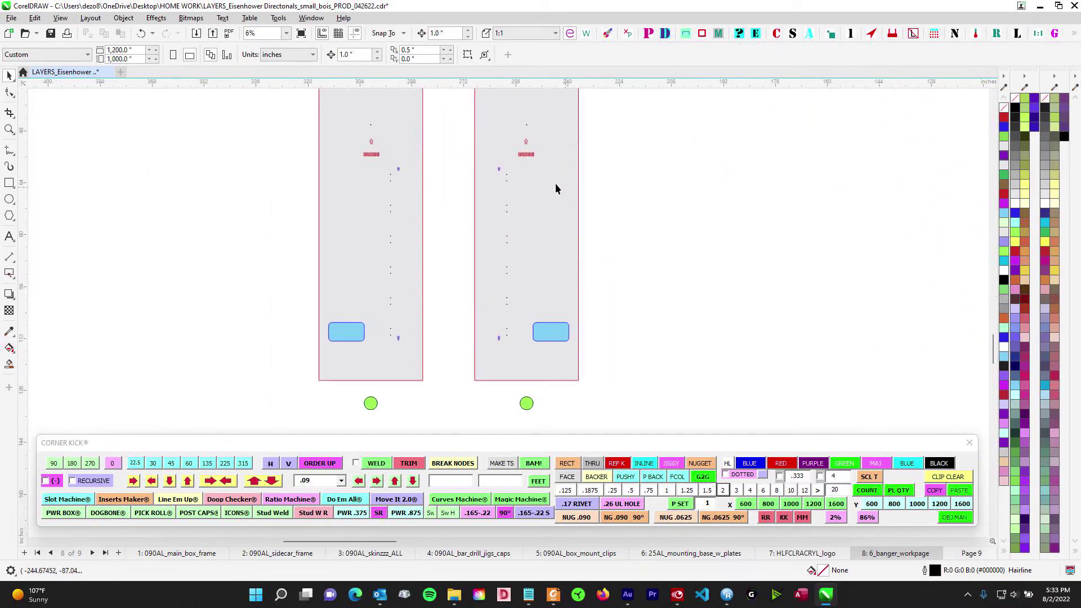
drag(585, 230, 579, 205)
scroll(579, 207, up, 1)
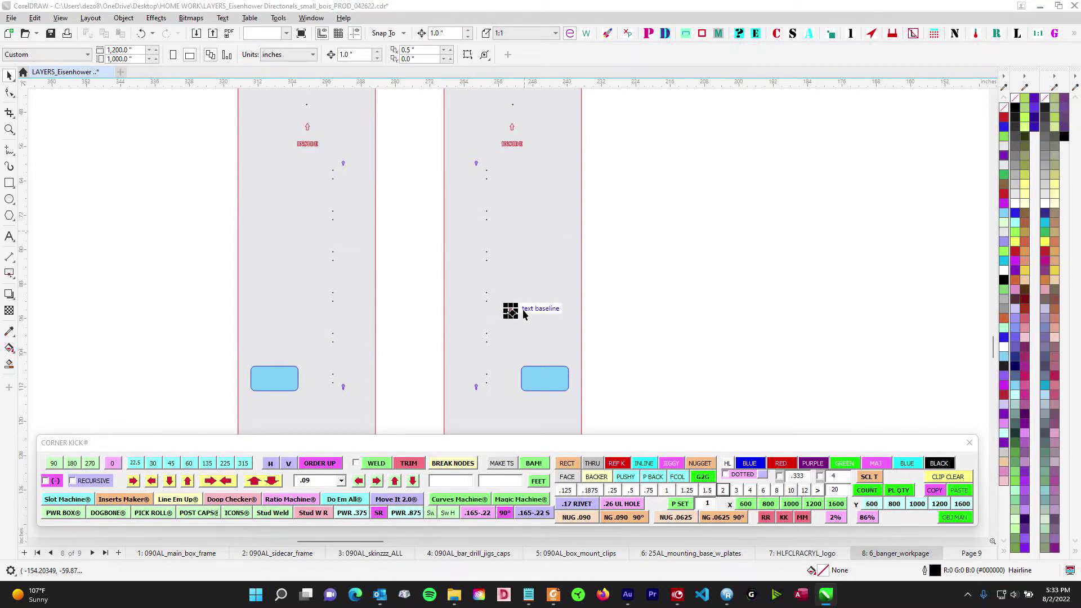
drag(513, 313, 558, 252)
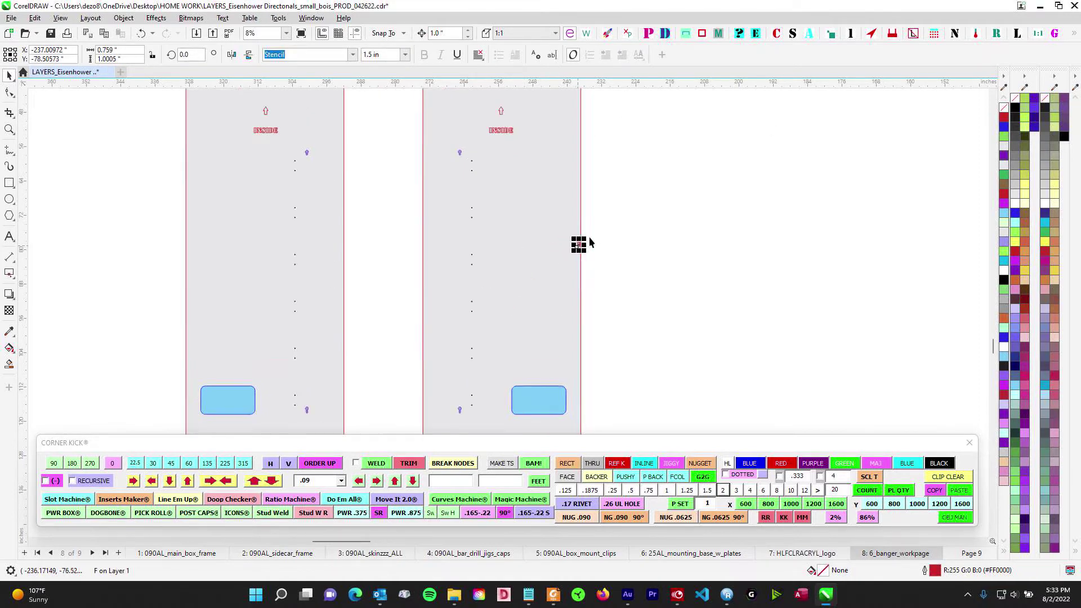
scroll(558, 253, up, 2)
scroll(655, 301, down, 2)
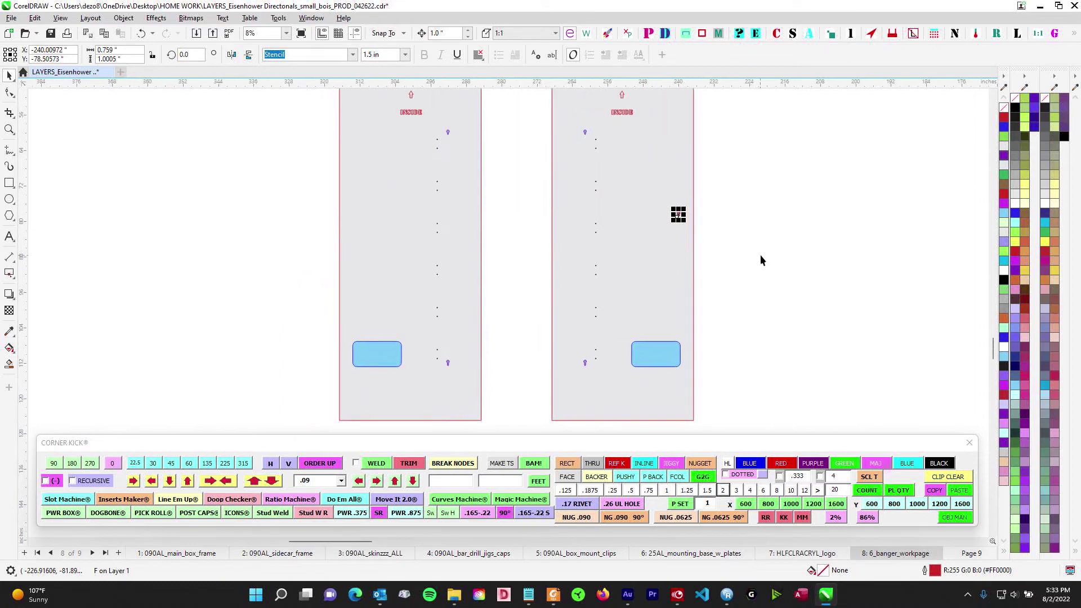
Set the F label just inside the second grey panel's outer edge and place a matching F near the first panel's outer edge.
key(shift+Left)
key(shift+Left)
key(shift+Left)
key(shift+Left)
key(shift+Left)
drag(757, 223, 670, 221)
click(707, 275)
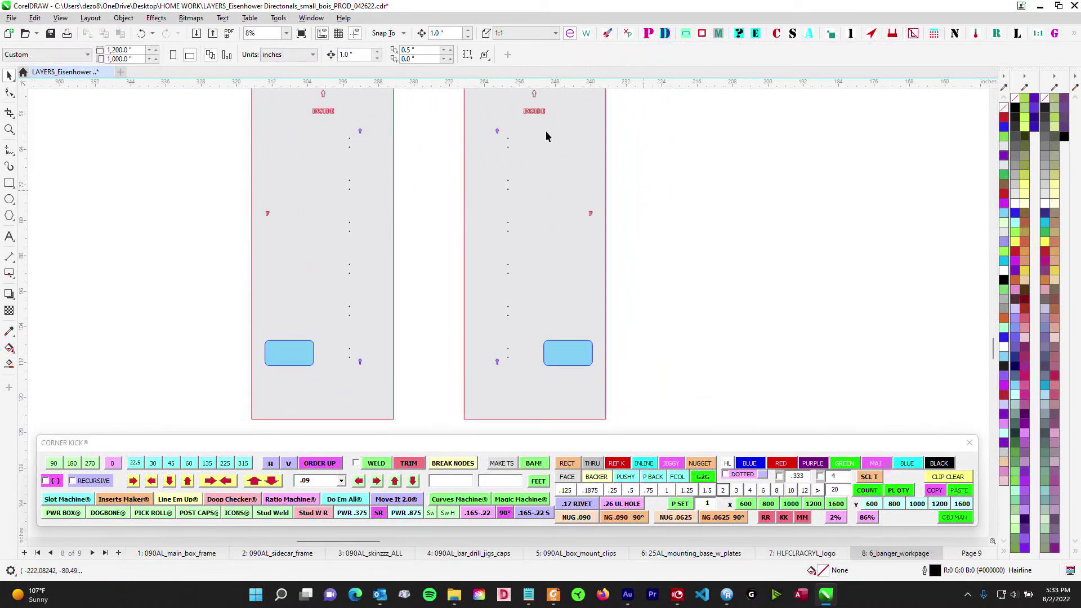
Check the clip hole column with its end markers, the blue cutout and the F label on the two grey panels.
drag(507, 369, 509, 372)
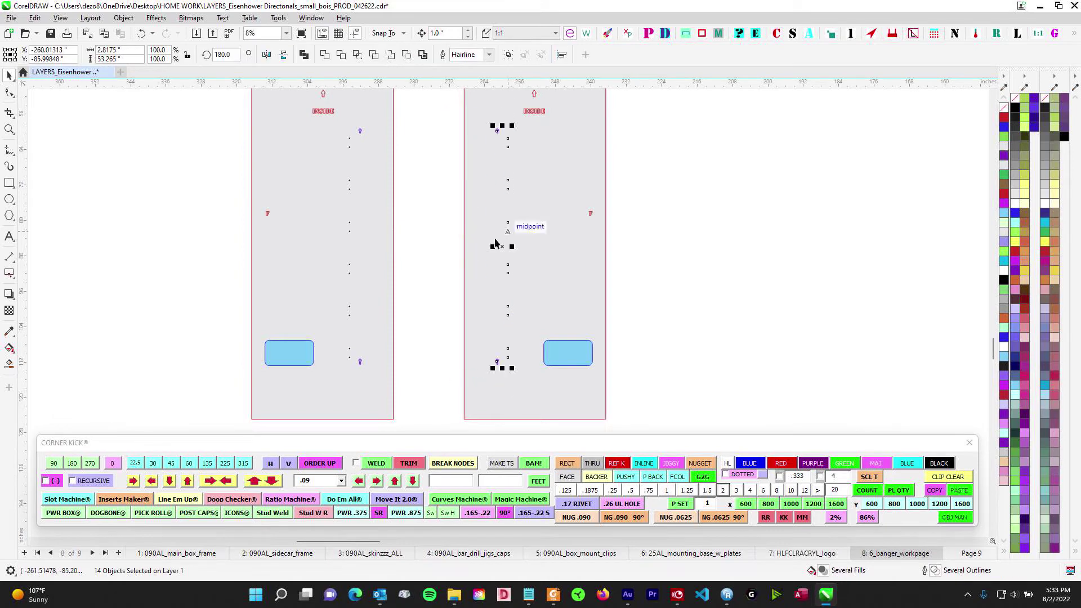
click(553, 357)
click(268, 214)
drag(660, 188, 548, 261)
Survey the workpage from the grey panels across the MAIN panels to the A–D lettered frame and back to the 28.5 blades.
scroll(664, 250, down, 1)
scroll(520, 327, down, 1)
drag(734, 230, 375, 382)
drag(688, 181, 530, 331)
drag(461, 297, 322, 294)
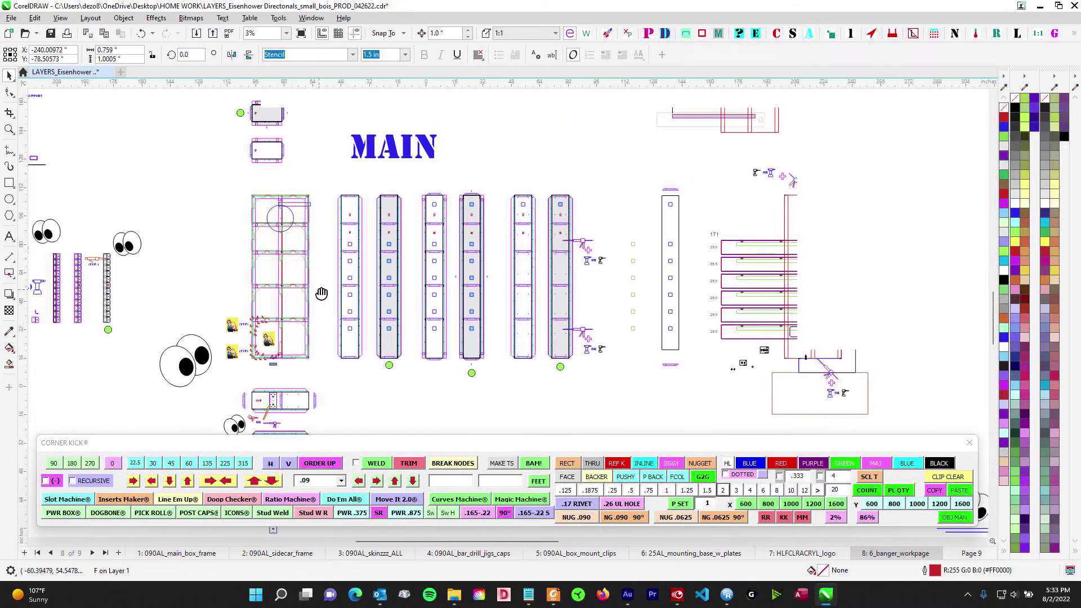
scroll(711, 336, up, 3)
scroll(696, 261, down, 1)
drag(491, 308, 777, 207)
drag(460, 273, 792, 133)
drag(460, 202, 398, 413)
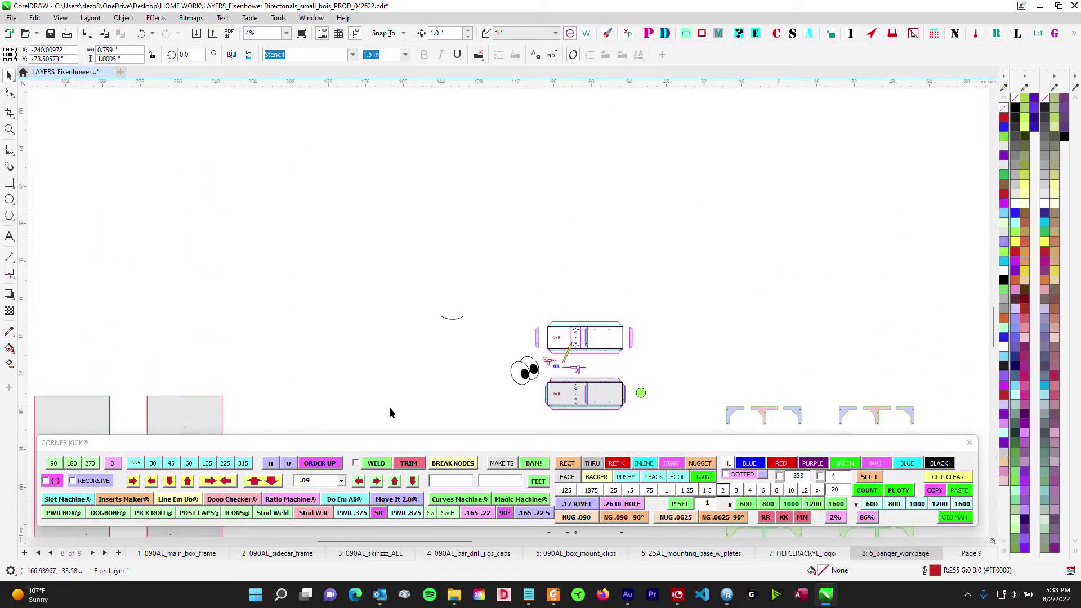
drag(606, 164, 595, 278)
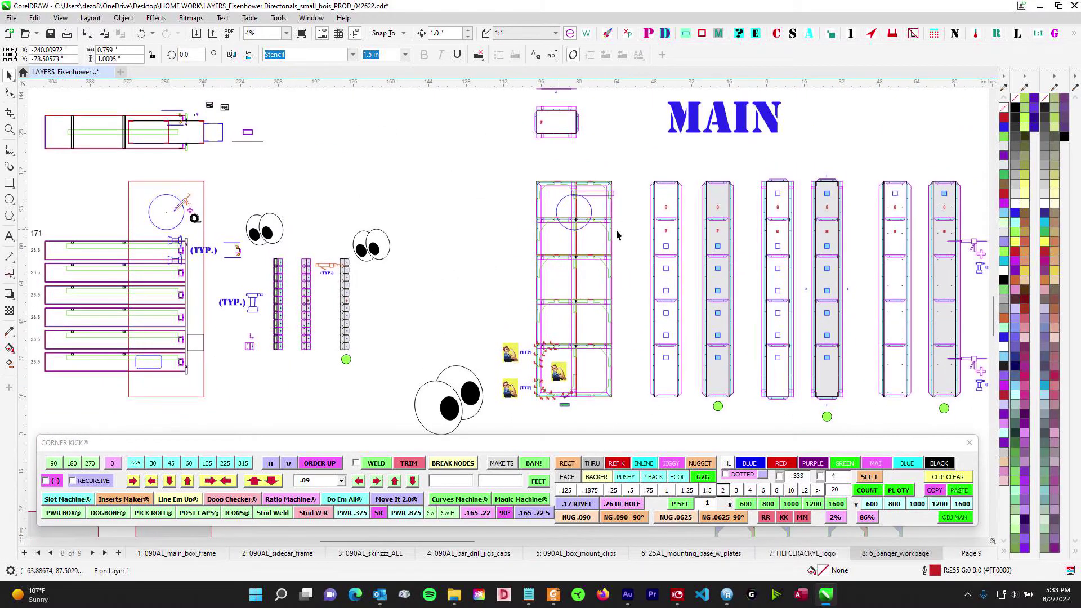
drag(392, 325, 783, 201)
drag(726, 250, 289, 246)
scroll(730, 274, down, 1)
drag(755, 282, 212, 261)
drag(853, 242, 623, 281)
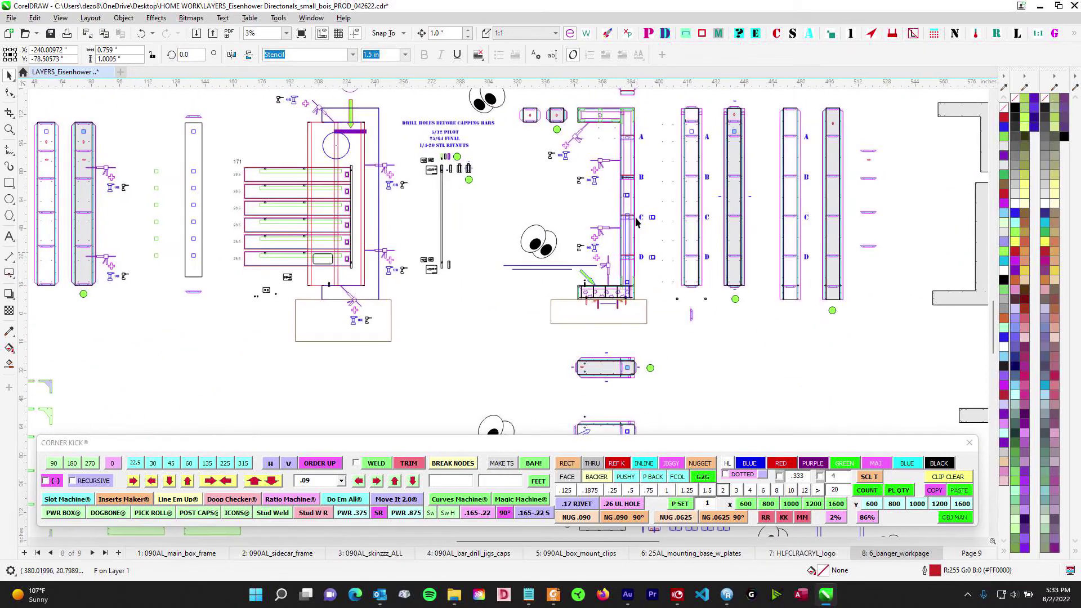
scroll(655, 306, left, 5)
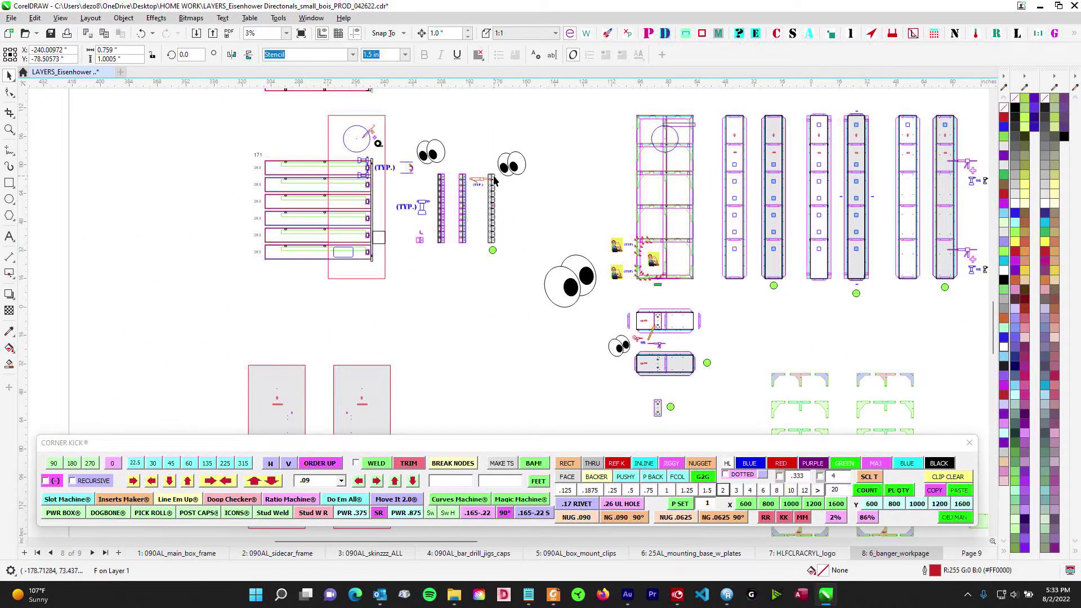
scroll(462, 296, up, 1)
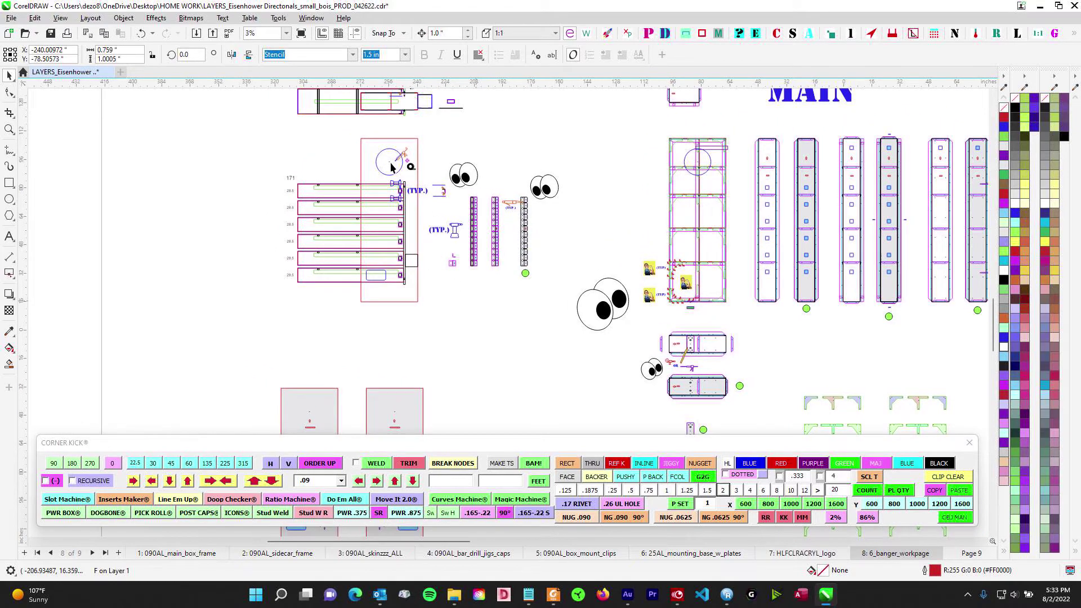
Inspect the drilled clips along the ends of the 28.5 blades and the vertical bar beside them.
scroll(405, 197, up, 3)
scroll(405, 197, up, 1)
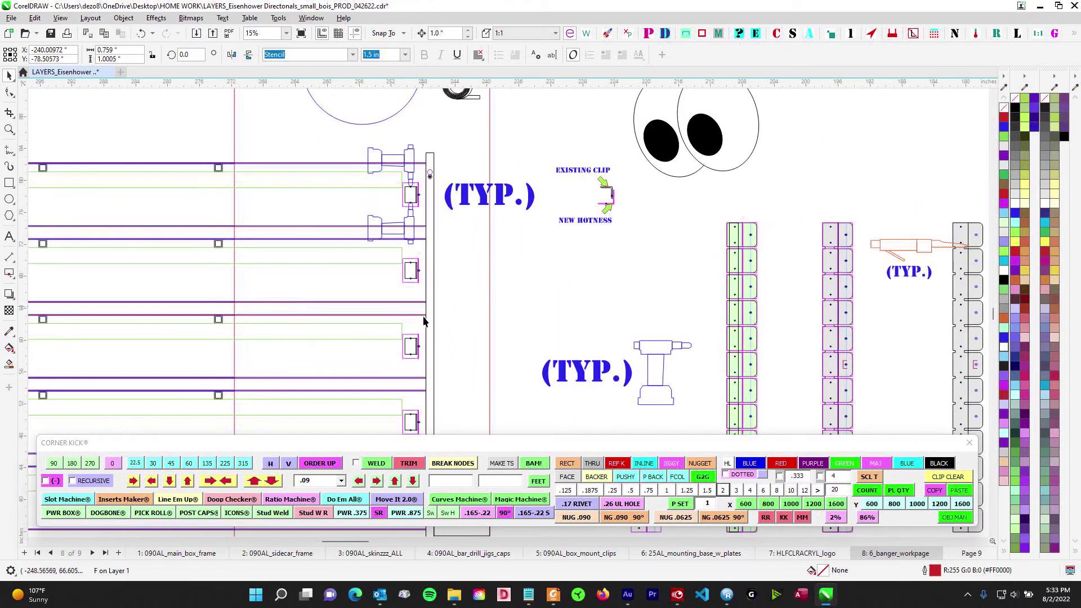
scroll(468, 350, down, 1)
drag(465, 355, 523, 155)
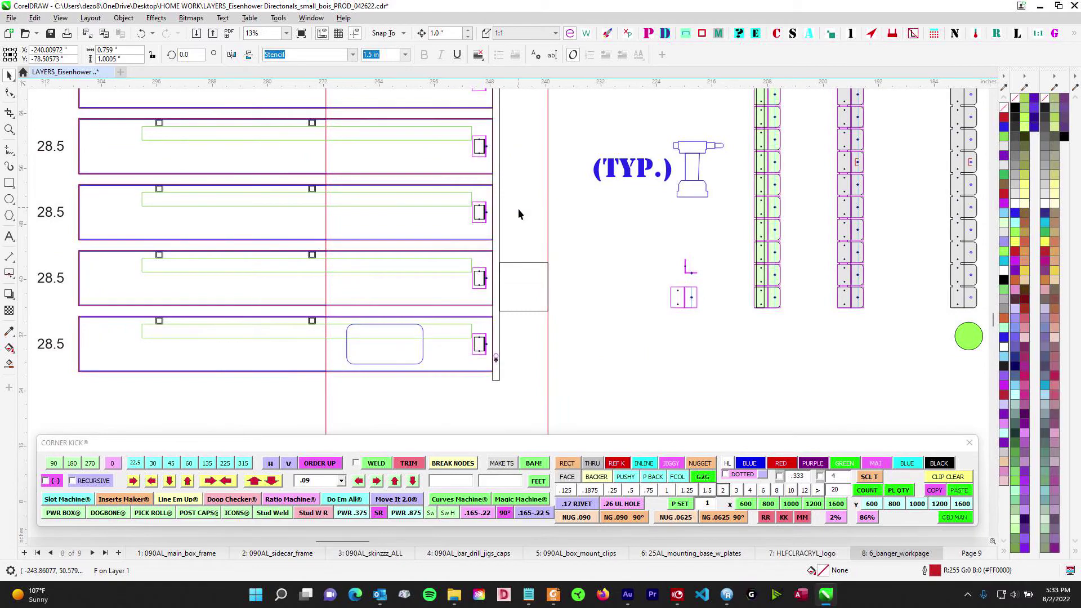
scroll(480, 209, up, 3)
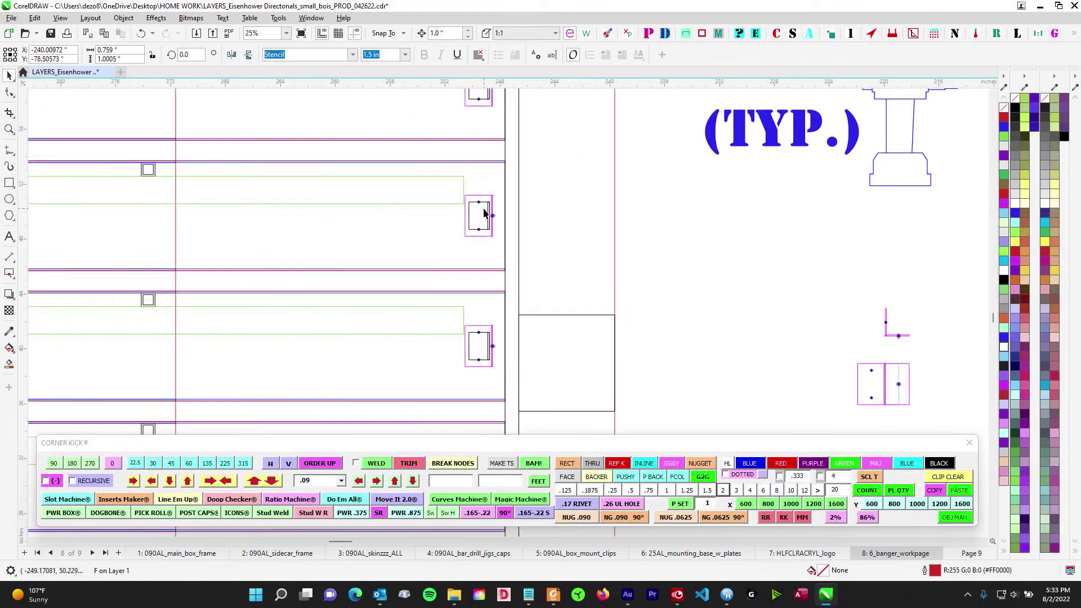
scroll(489, 235, down, 2)
Examine the three drilled clip strips and the sawing tool marked (TYP.) at the third strip.
drag(677, 227, 399, 234)
drag(539, 220, 321, 319)
scroll(652, 239, down, 1)
drag(679, 250, 524, 258)
scroll(522, 277, down, 1)
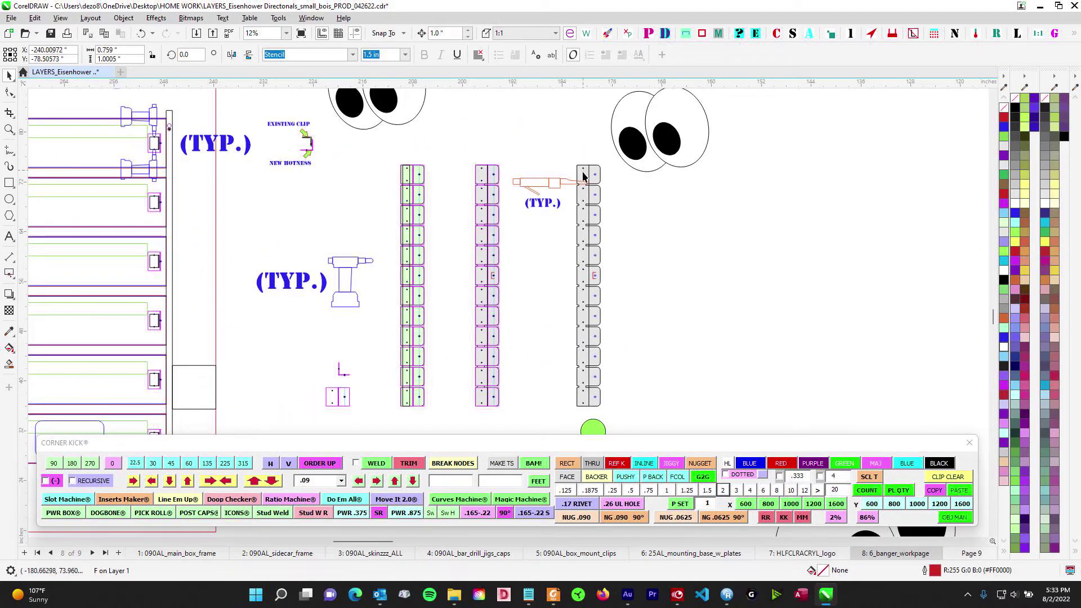
scroll(583, 175, up, 1)
scroll(588, 225, up, 4)
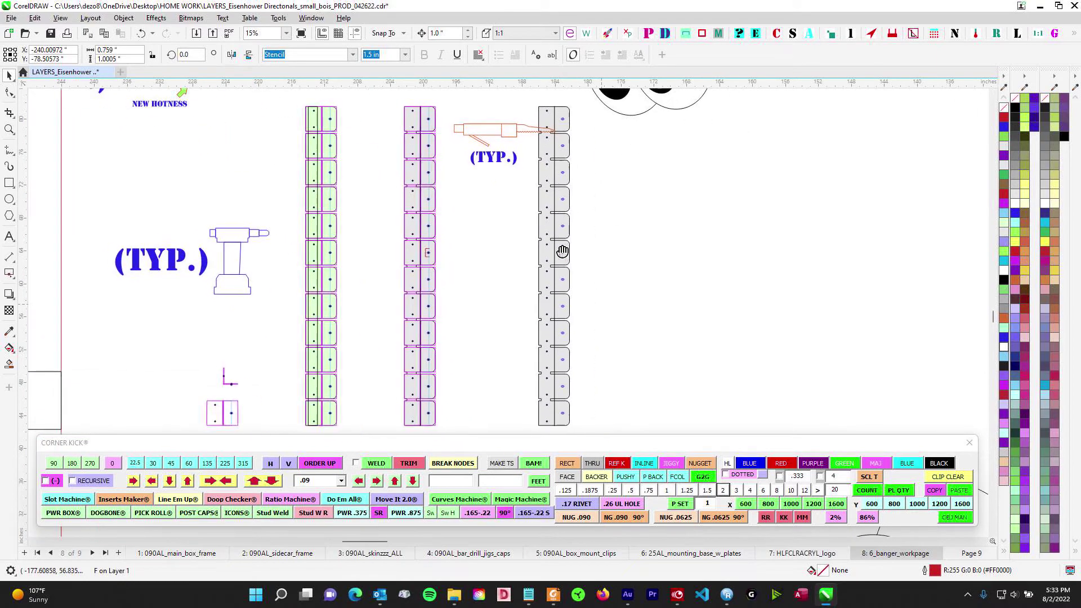
scroll(537, 262, down, 3)
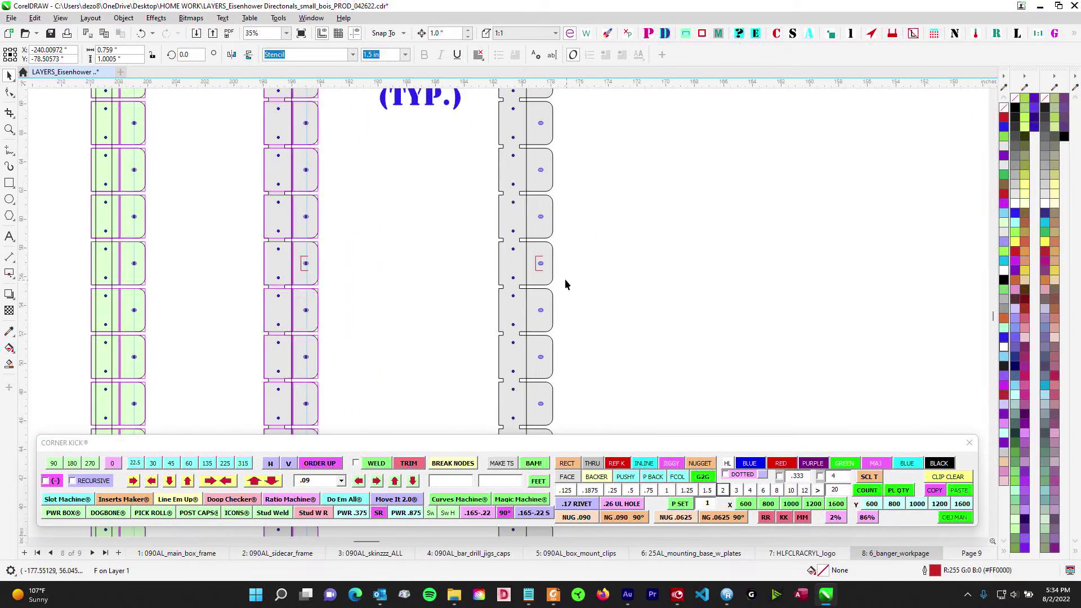
drag(591, 188, 784, 234)
scroll(596, 280, down, 2)
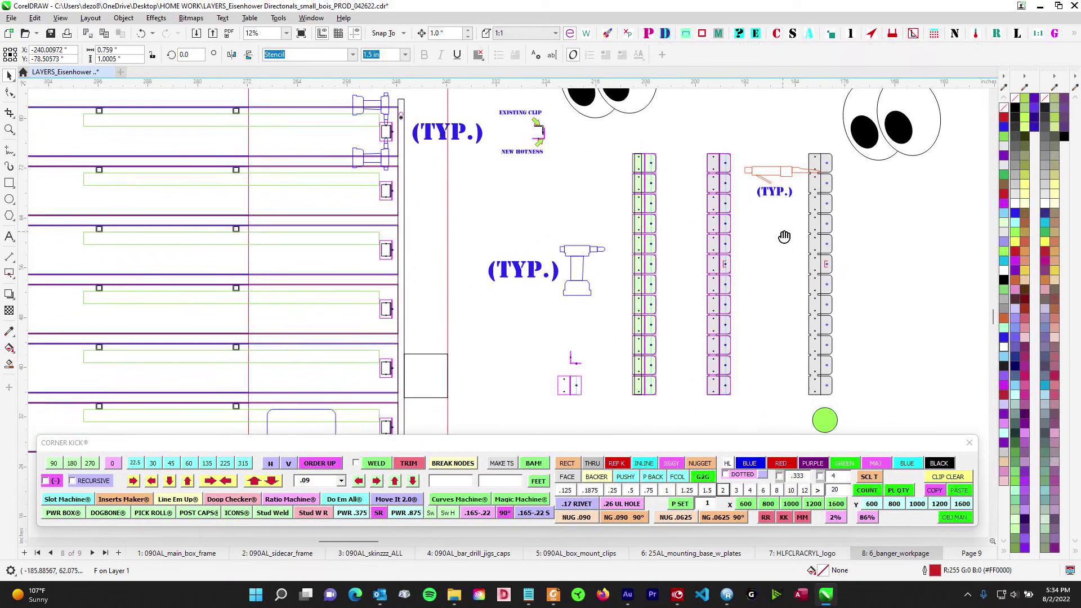
Examine the upper and lower drill points on the first 28.5 blade's clip and the undrilled clip on the next blade.
scroll(391, 130, up, 2)
scroll(392, 130, up, 1)
scroll(512, 251, down, 3)
scroll(414, 219, up, 3)
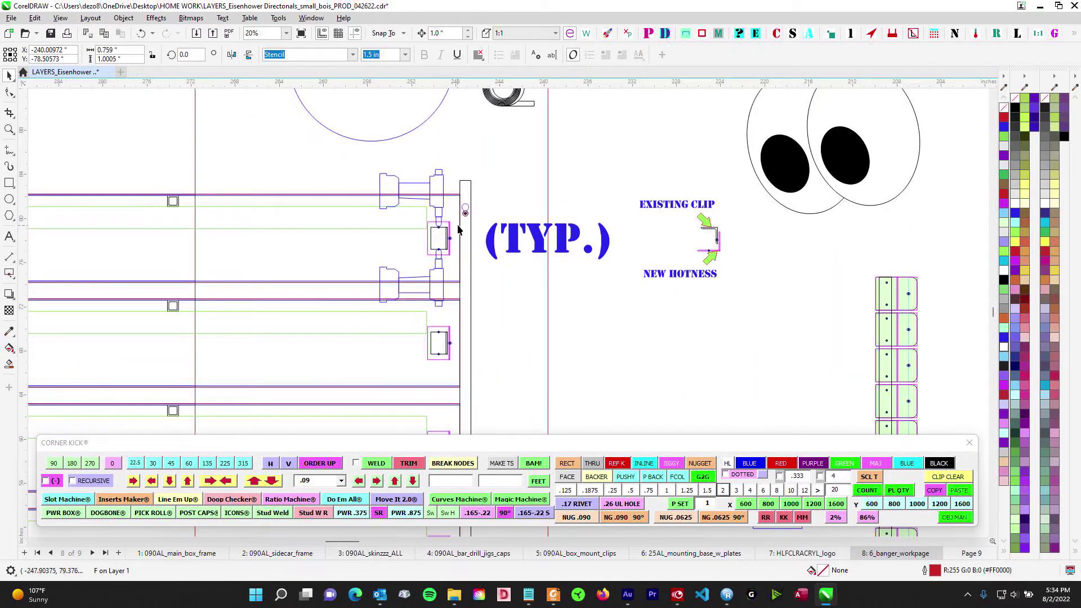
scroll(440, 209, up, 1)
scroll(438, 229, up, 1)
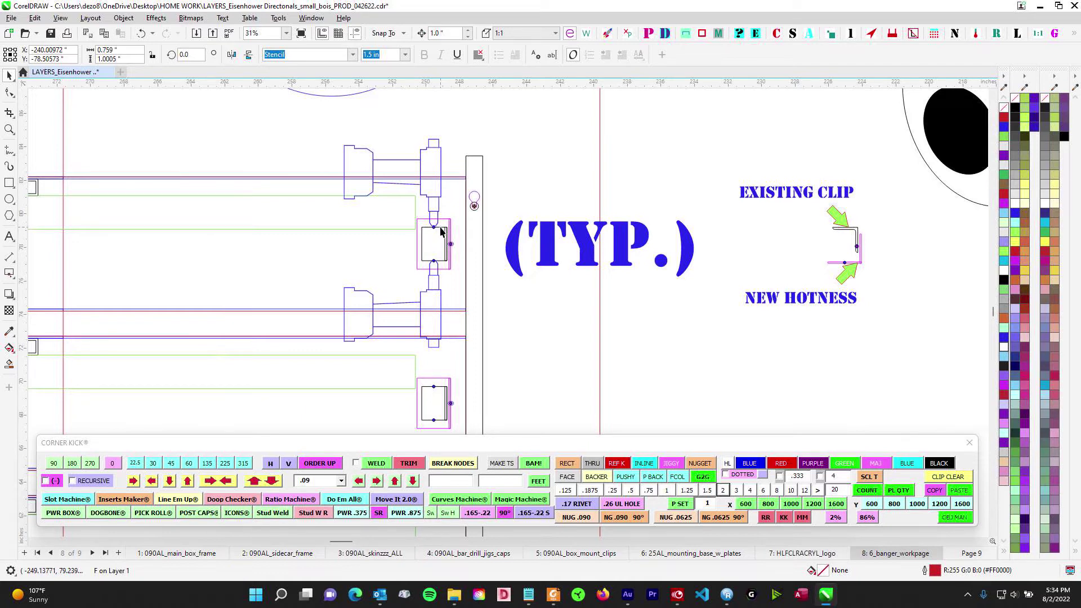
scroll(441, 228, down, 1)
scroll(443, 233, up, 3)
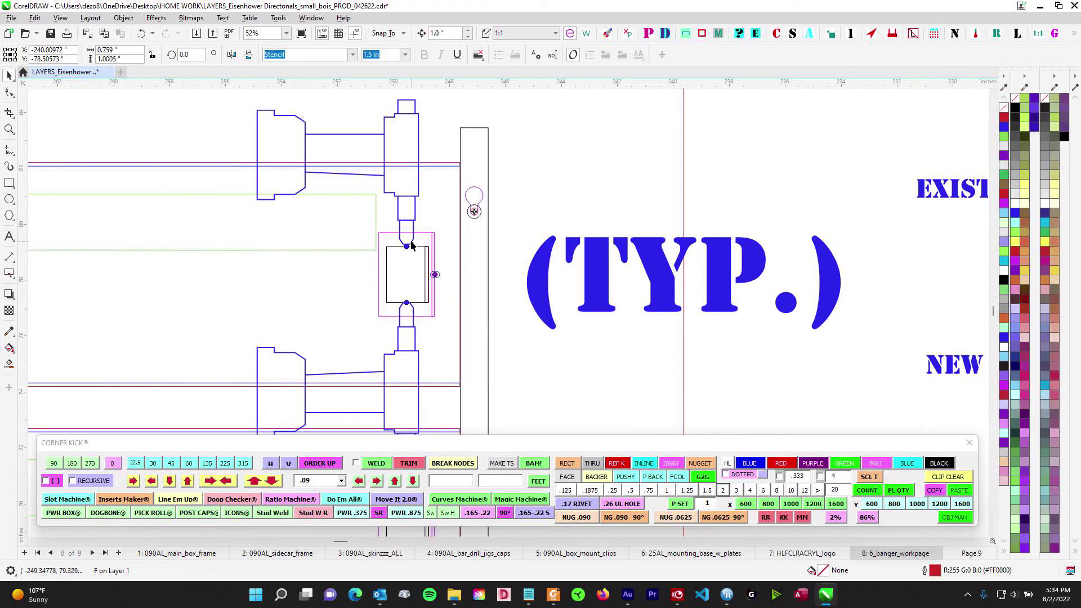
scroll(413, 247, down, 3)
drag(425, 376, 444, 242)
scroll(436, 274, up, 1)
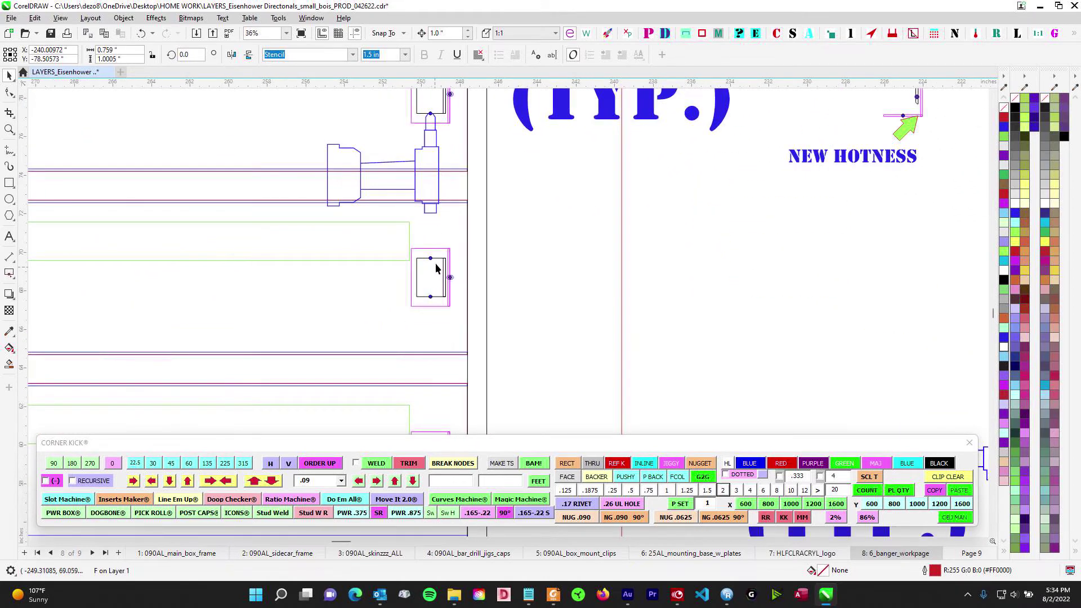
Compare the clips at the blade ends with the EXISTING CLIP and NEW HOTNESS detail.
scroll(434, 271, down, 1)
scroll(429, 335, down, 3)
scroll(433, 363, down, 3)
scroll(619, 350, down, 1)
drag(619, 351, 474, 311)
scroll(474, 311, down, 2)
scroll(325, 179, up, 3)
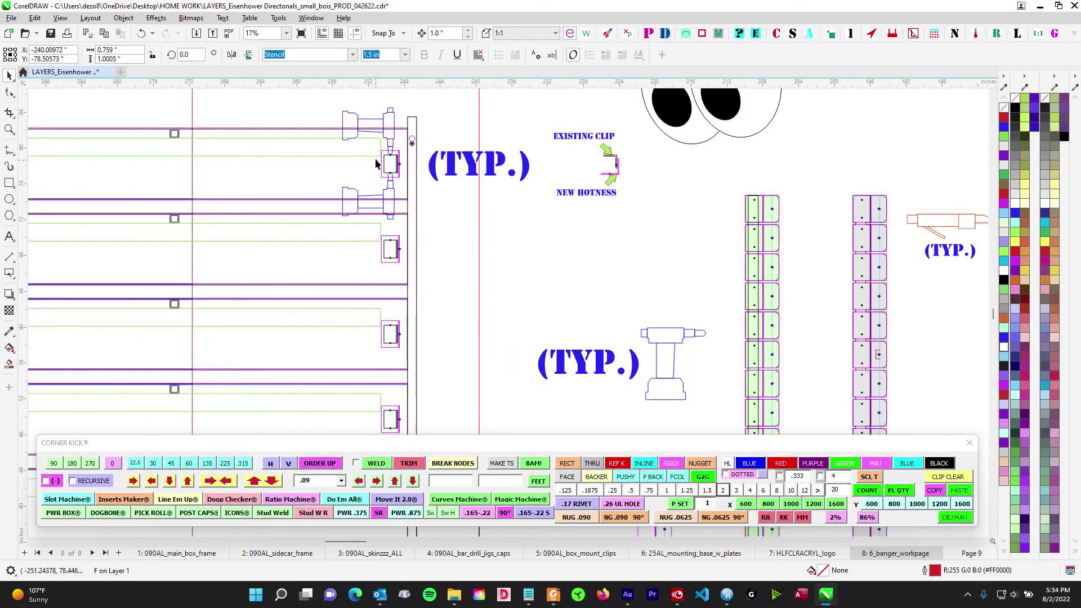
scroll(396, 160, up, 2)
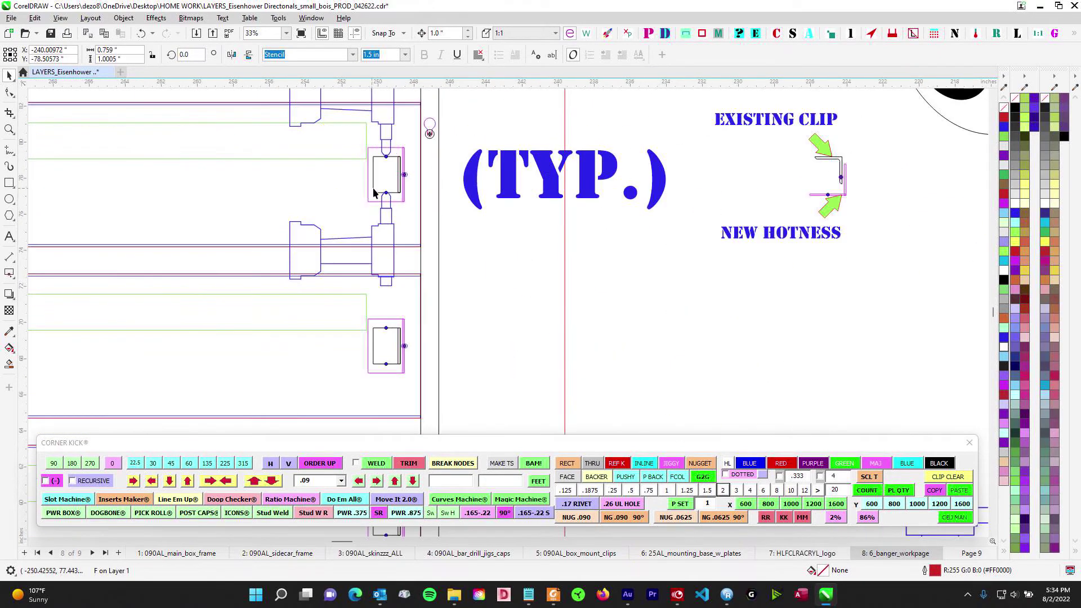
Survey the workpage from the blade clips down to the two grey panels and the F panels.
scroll(392, 197, down, 1)
scroll(451, 208, down, 2)
scroll(473, 224, down, 3)
drag(499, 340, 549, 220)
drag(428, 401, 603, 181)
scroll(711, 261, down, 1)
drag(704, 272, 421, 427)
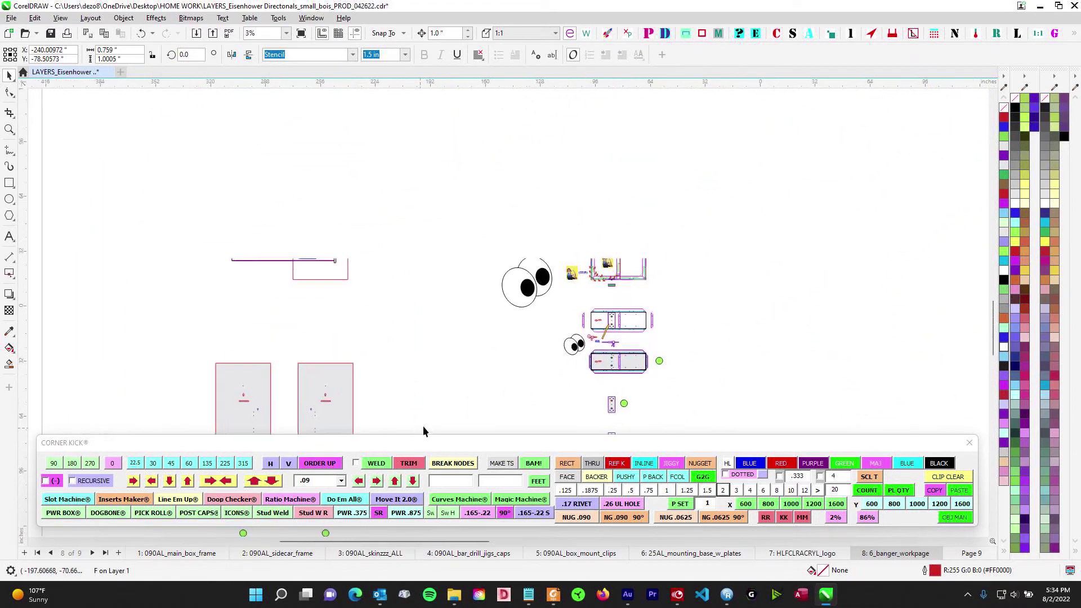
Inspect the saw cut between the first two notched tabs of the third clip strip.
scroll(461, 189, up, 4)
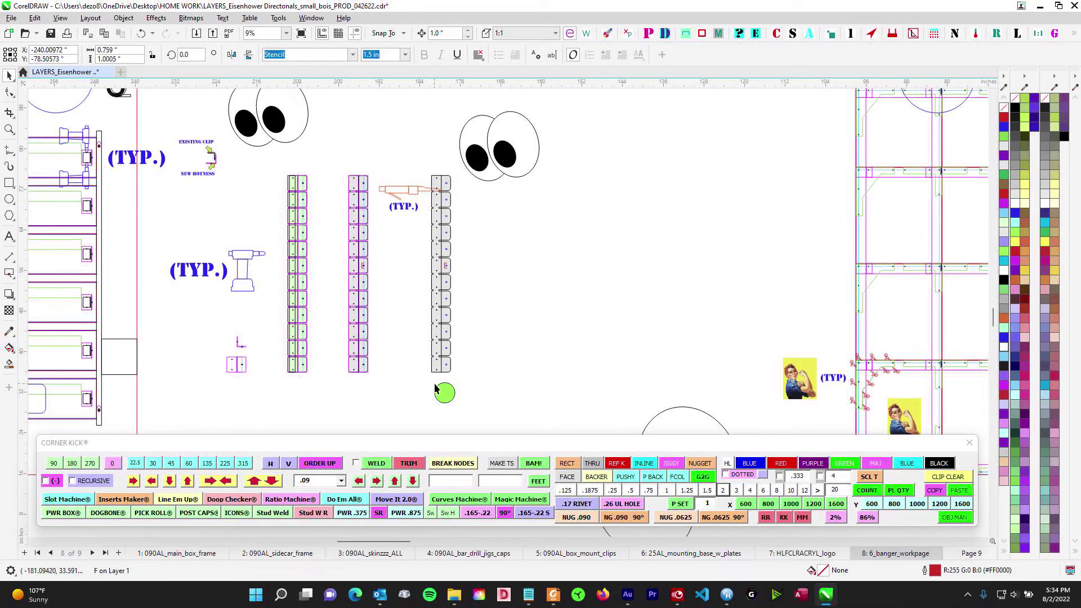
drag(411, 311, 712, 318)
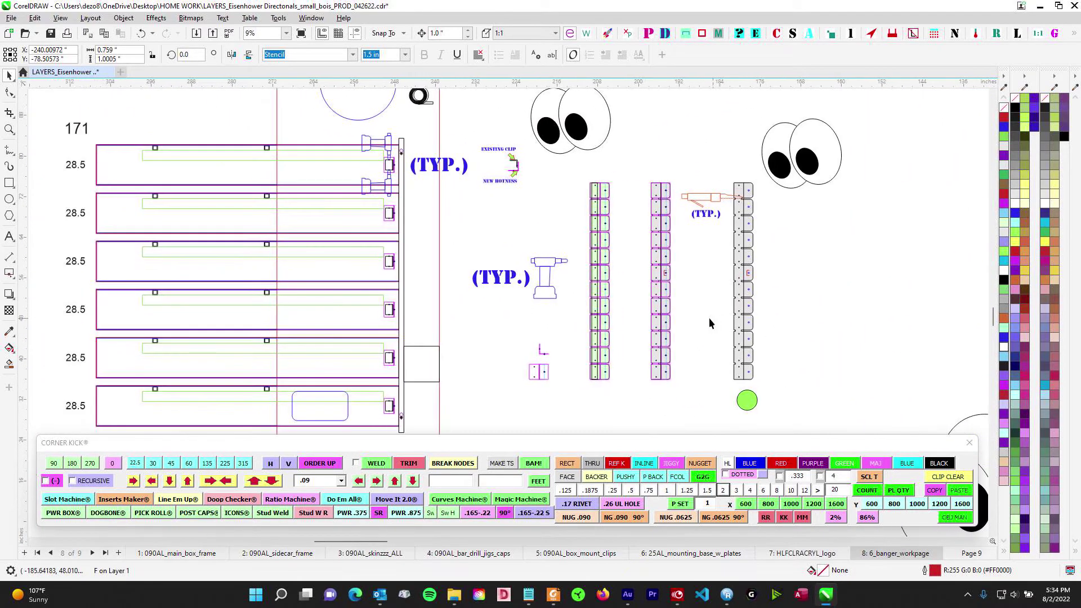
scroll(473, 226, down, 2)
scroll(501, 247, up, 3)
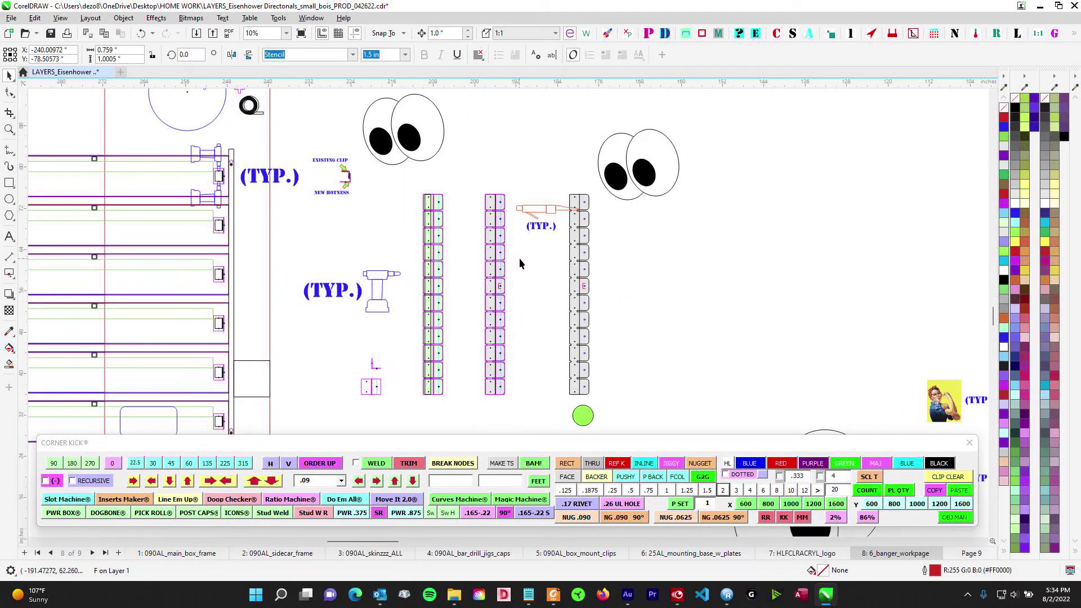
scroll(575, 213, up, 3)
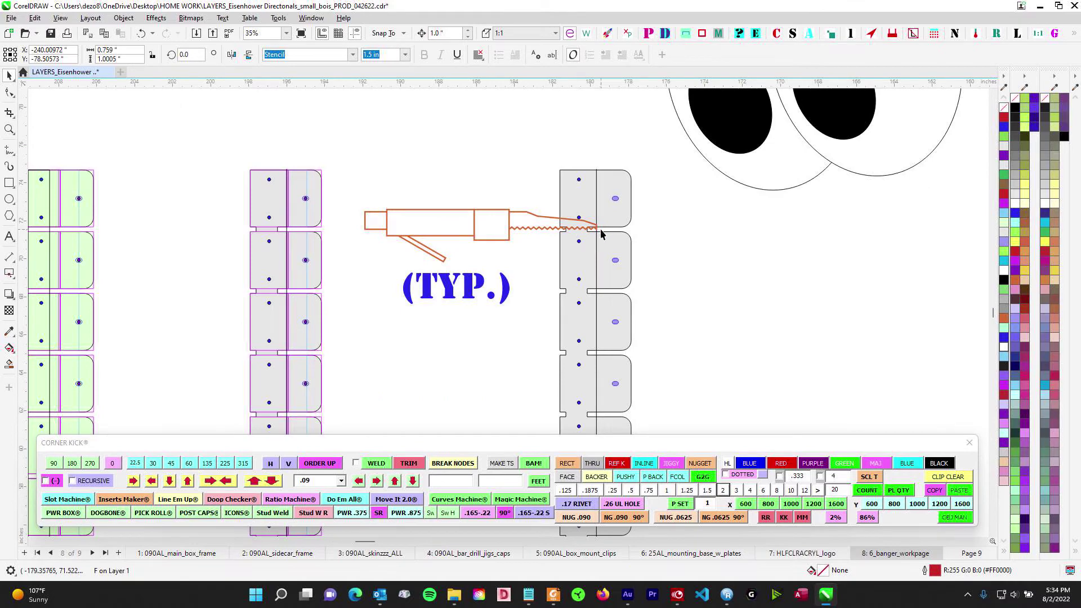
Trace the clip layout from the third strip back to the drilled blade clips and the EXISTING CLIP and NEW HOTNESS detail.
scroll(579, 245, down, 1)
drag(289, 239, 738, 284)
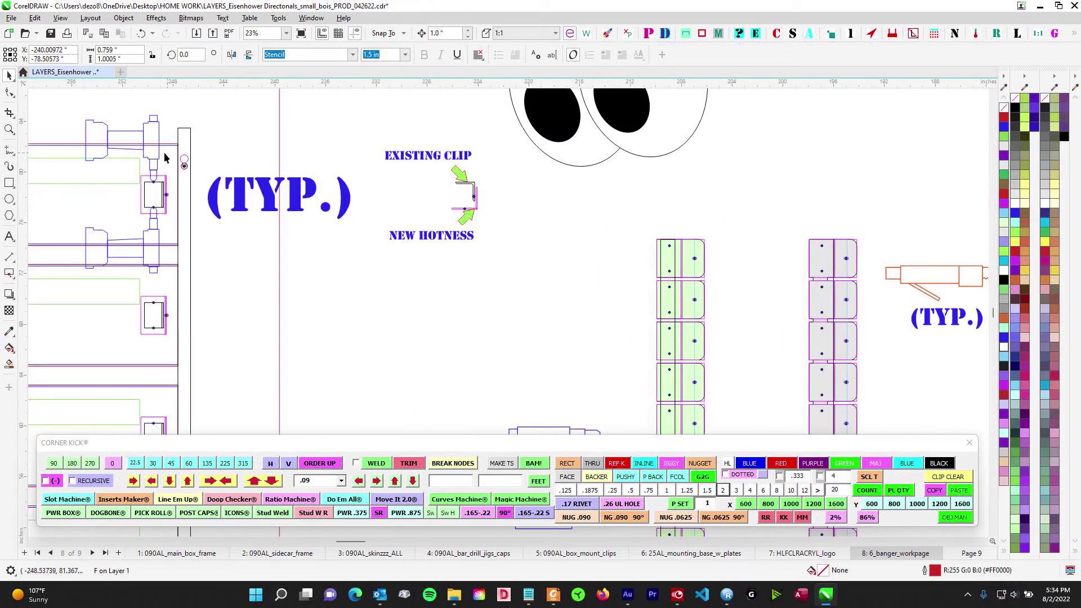
drag(168, 156, 252, 134)
scroll(281, 372, down, 1)
drag(393, 378, 130, 253)
scroll(585, 239, down, 1)
scroll(642, 224, left, 3)
scroll(419, 186, up, 2)
scroll(507, 248, down, 2)
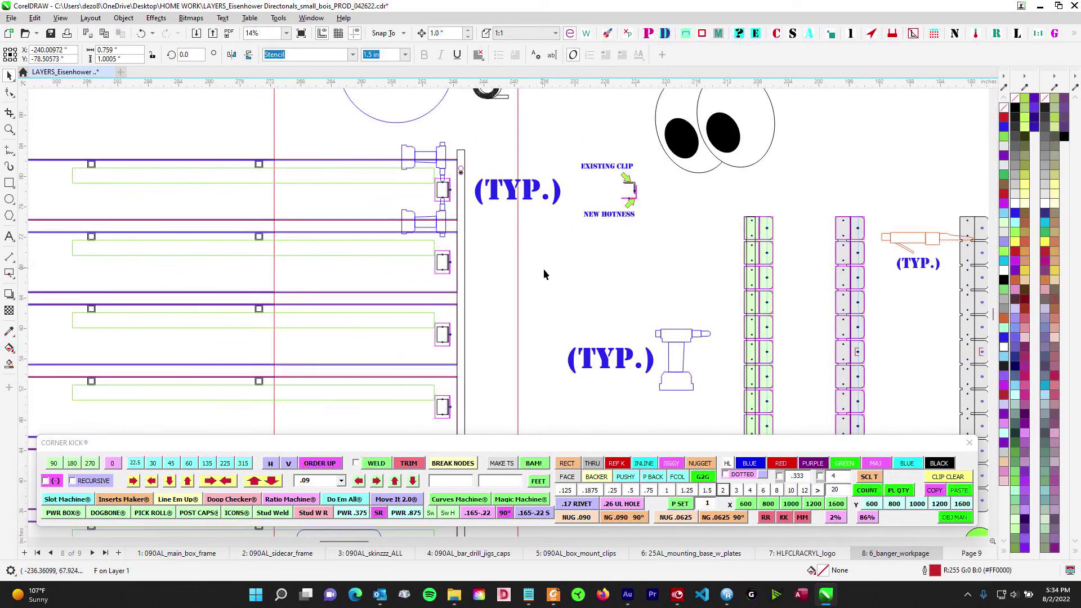
Examine the notches between the tabs on the third clip strip, at and just below the saw cut.
drag(612, 299, 533, 257)
drag(732, 235, 372, 193)
scroll(544, 219, down, 1)
drag(547, 296, 618, 224)
drag(587, 190, 567, 232)
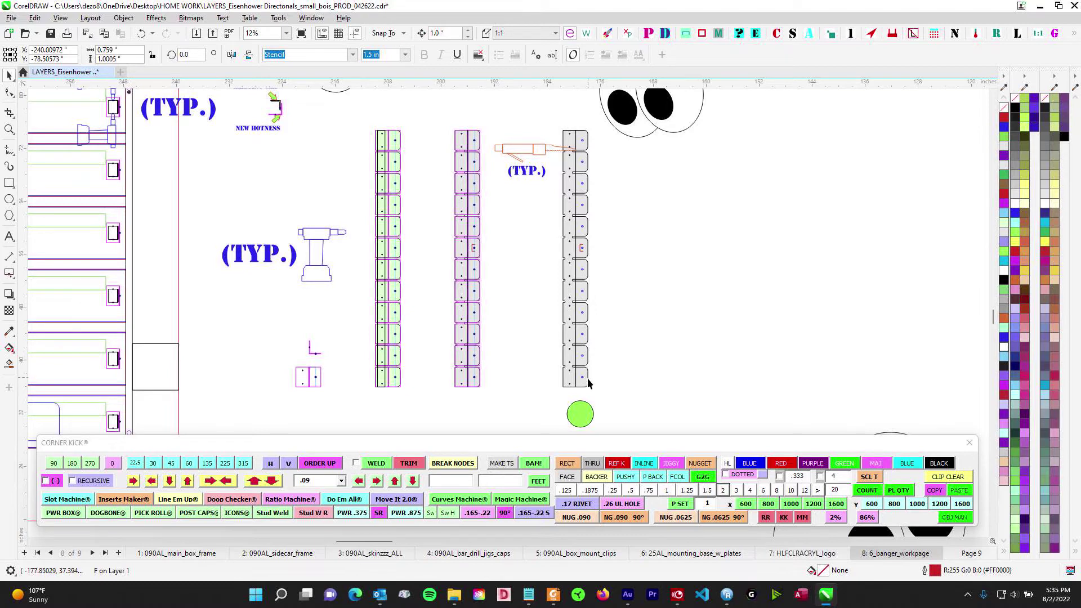
scroll(579, 148, up, 10)
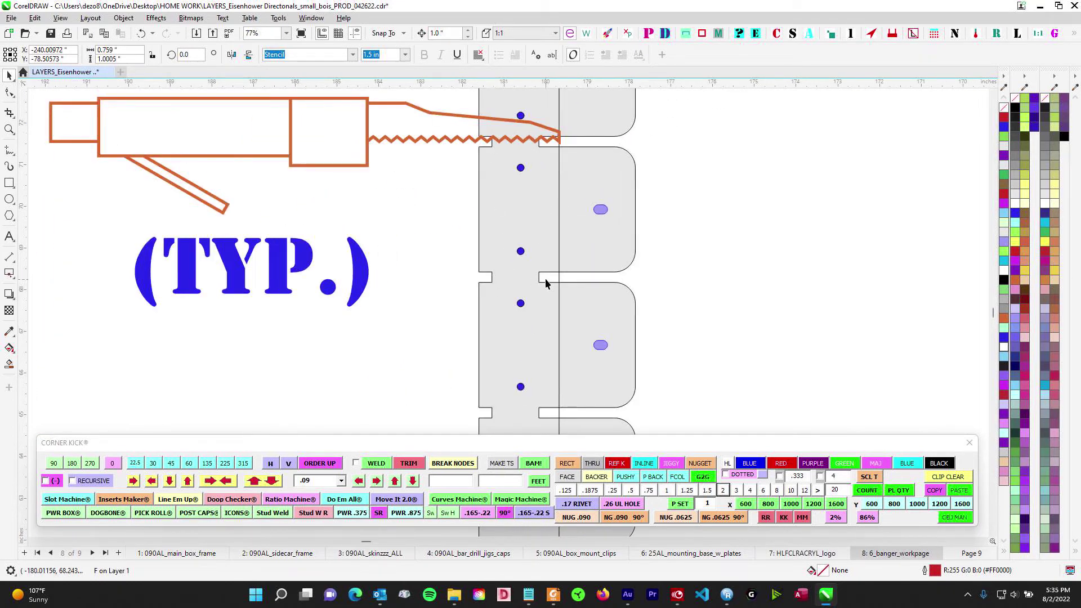
scroll(540, 279, down, 2)
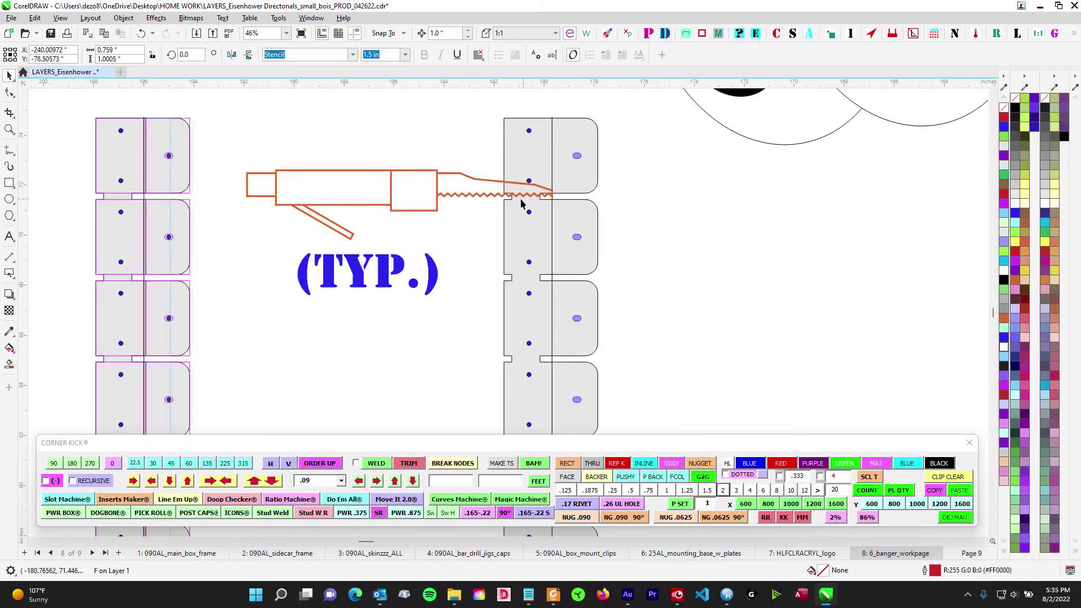
scroll(524, 203, up, 4)
drag(506, 394, 467, 338)
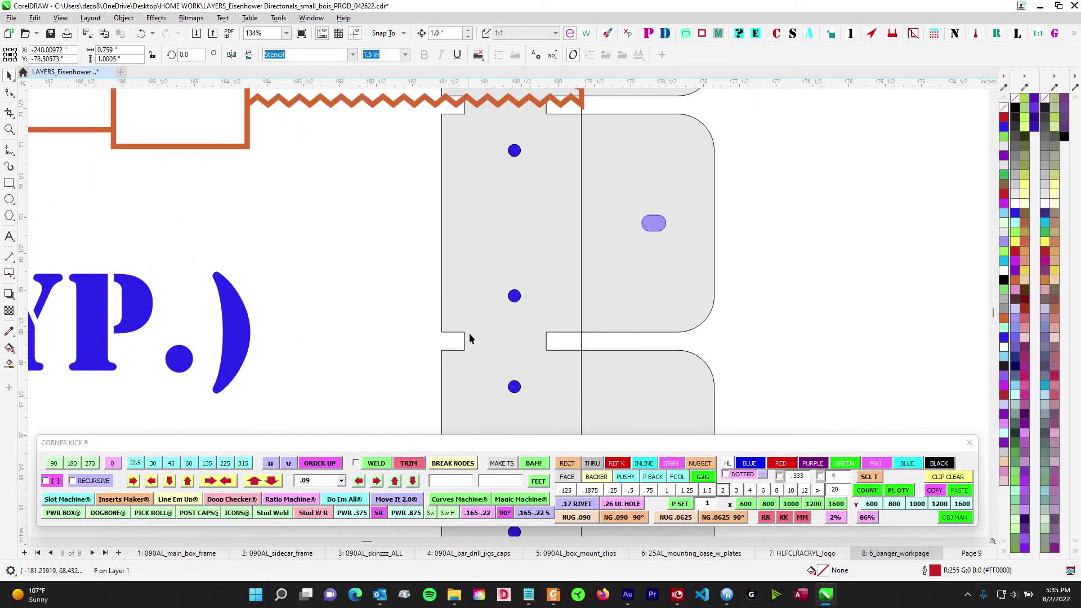
scroll(575, 336, down, 5)
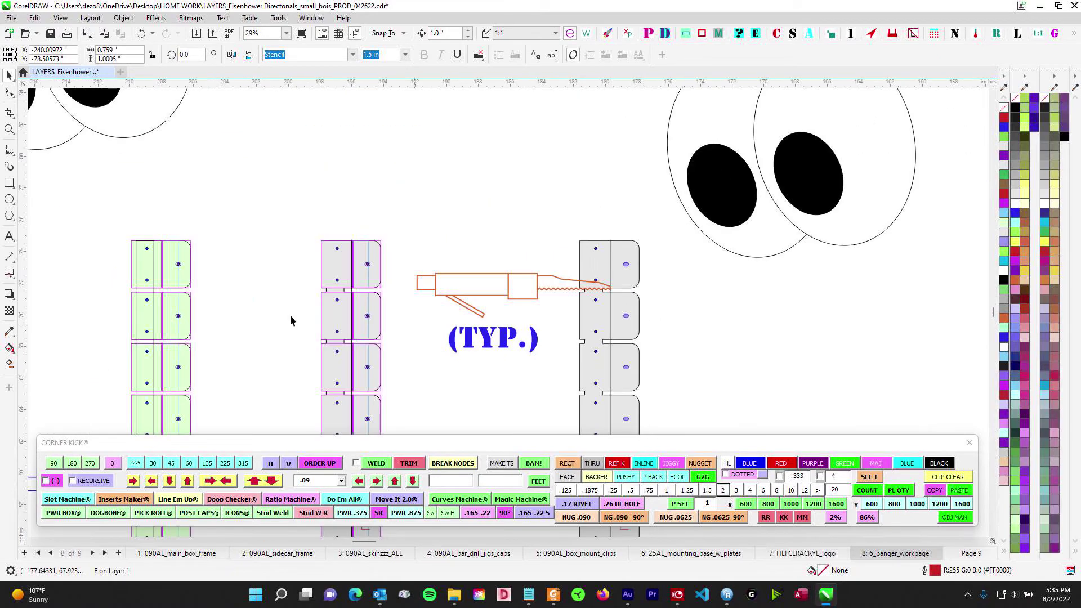
Inspect how the two drills meet the upper and lower holes of the first blade's clip.
drag(248, 323, 910, 305)
drag(423, 300, 812, 304)
scroll(610, 262, up, 3)
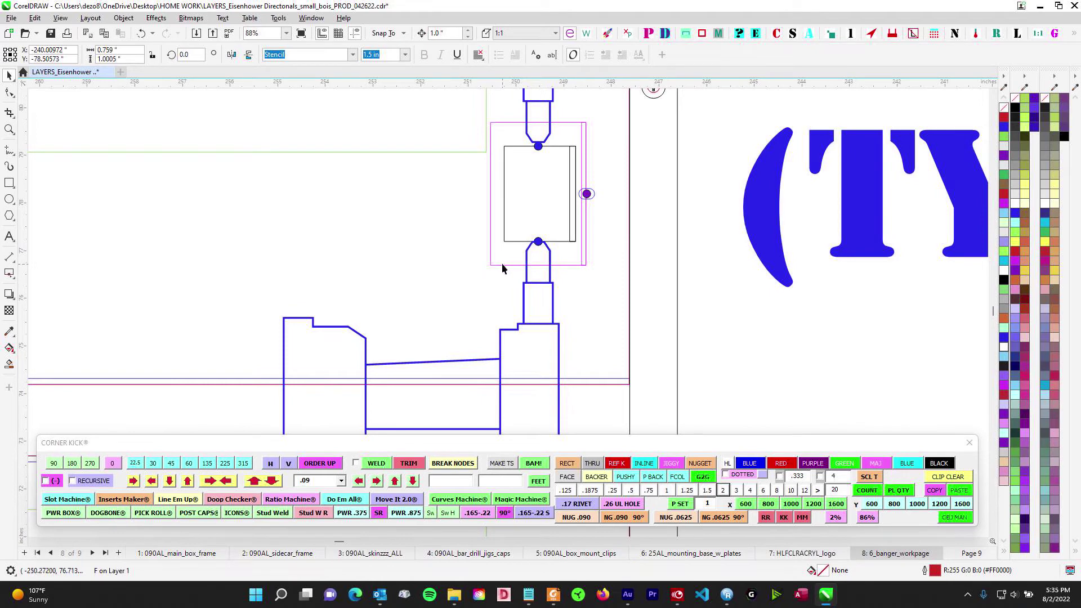
drag(529, 281, 510, 393)
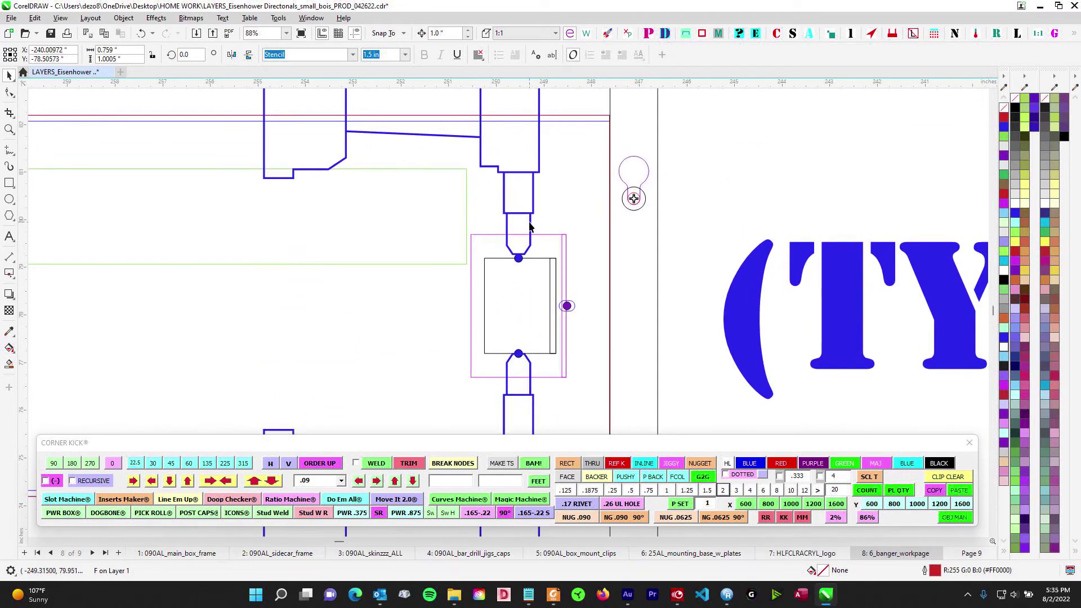
scroll(535, 243, down, 3)
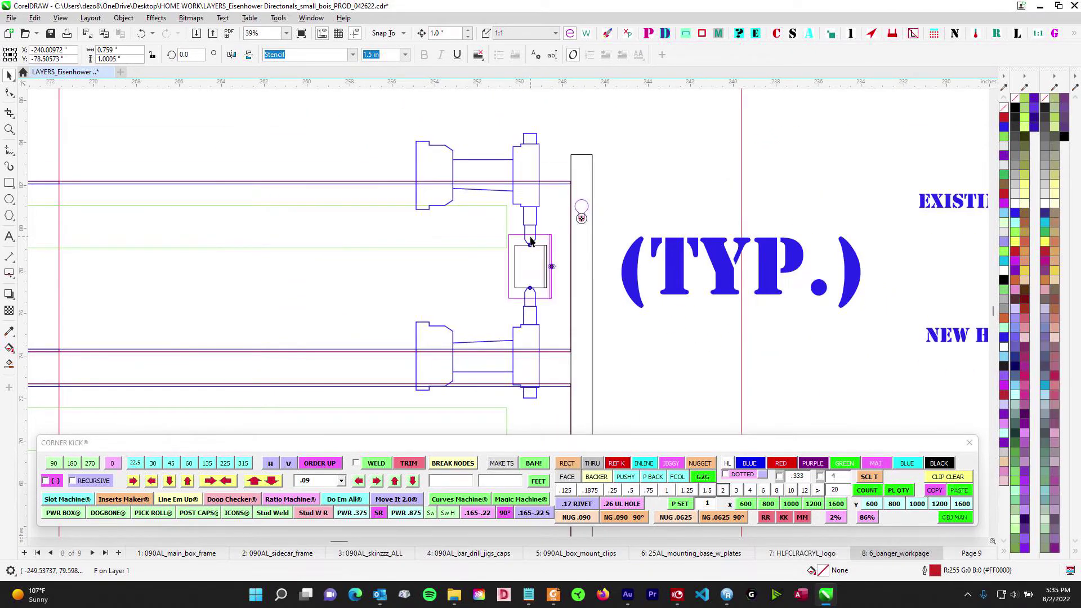
Look over the area between the 28.5 blades and the clip strips, below the first drilled clip.
scroll(453, 304, down, 2)
drag(655, 344, 461, 334)
scroll(463, 335, down, 2)
drag(566, 358, 238, 268)
drag(517, 251, 565, 125)
scroll(478, 223, up, 2)
mouse_move(542, 229)
mouse_down()
mouse_move(457, 225)
mouse_move(529, 224)
mouse_up()
scroll(468, 227, down, 1)
scroll(494, 171, down, 1)
Inspect the existing angle and the new angle up close in the EXISTING CLIP and NEW HOTNESS detail.
drag(535, 187, 680, 224)
drag(369, 283, 404, 316)
scroll(294, 136, up, 1)
scroll(448, 283, up, 1)
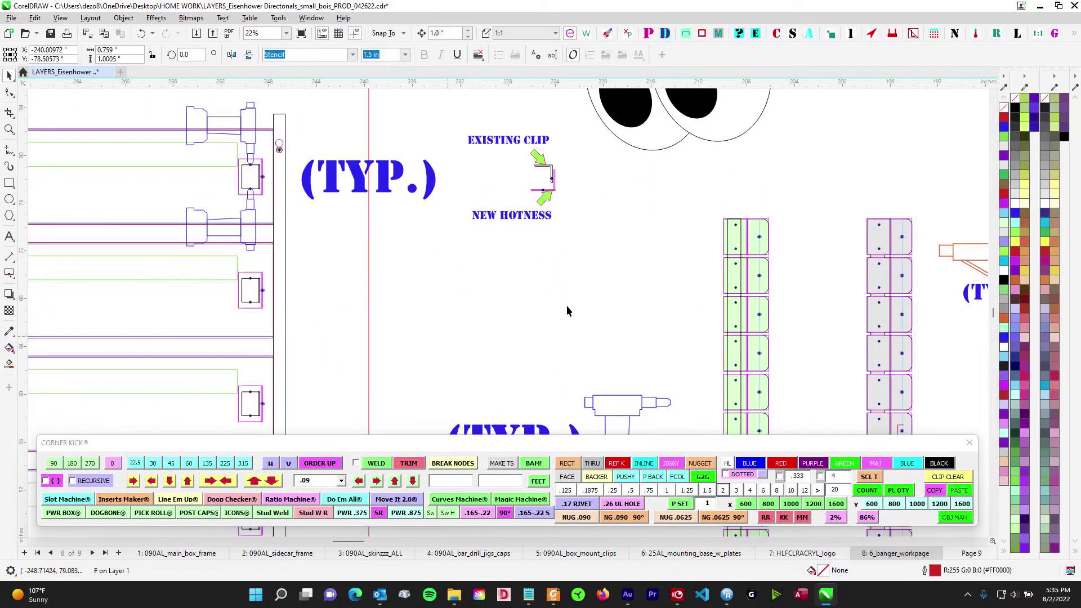
scroll(559, 171, up, 6)
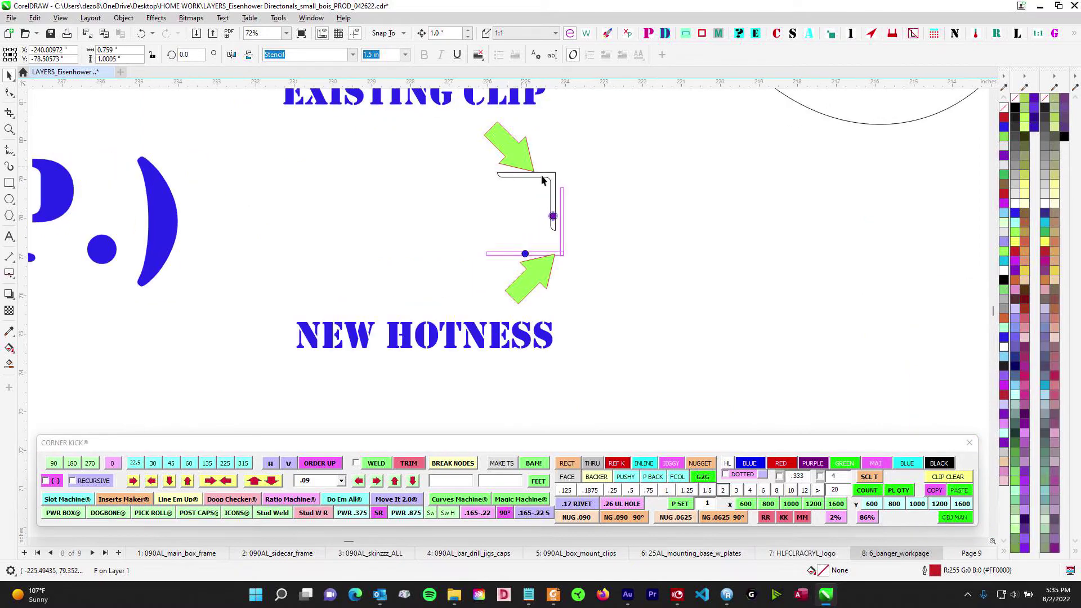
scroll(556, 249, down, 4)
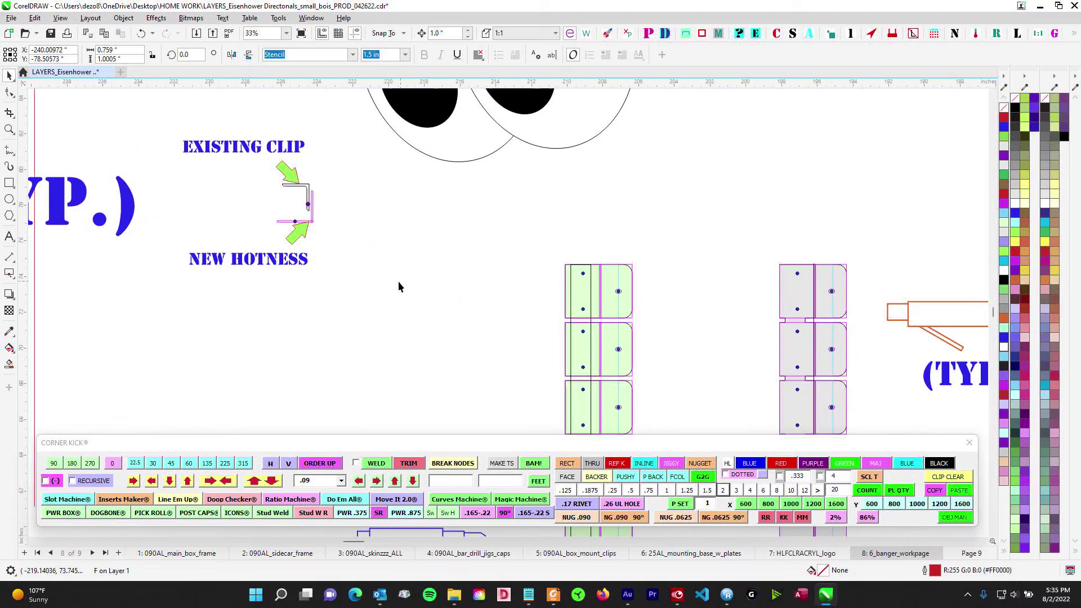
Review the three clip strips along their full length, down to the green circle under the last strip.
drag(672, 385, 477, 181)
scroll(724, 264, down, 1)
drag(707, 305, 529, 232)
scroll(511, 229, down, 1)
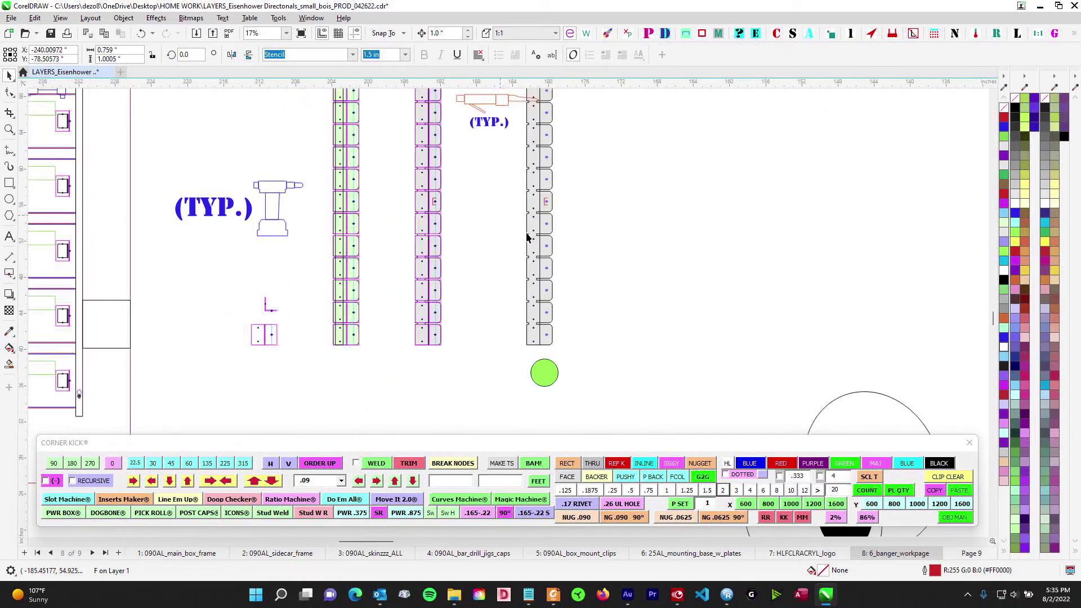
scroll(594, 325, down, 1)
drag(595, 325, 582, 385)
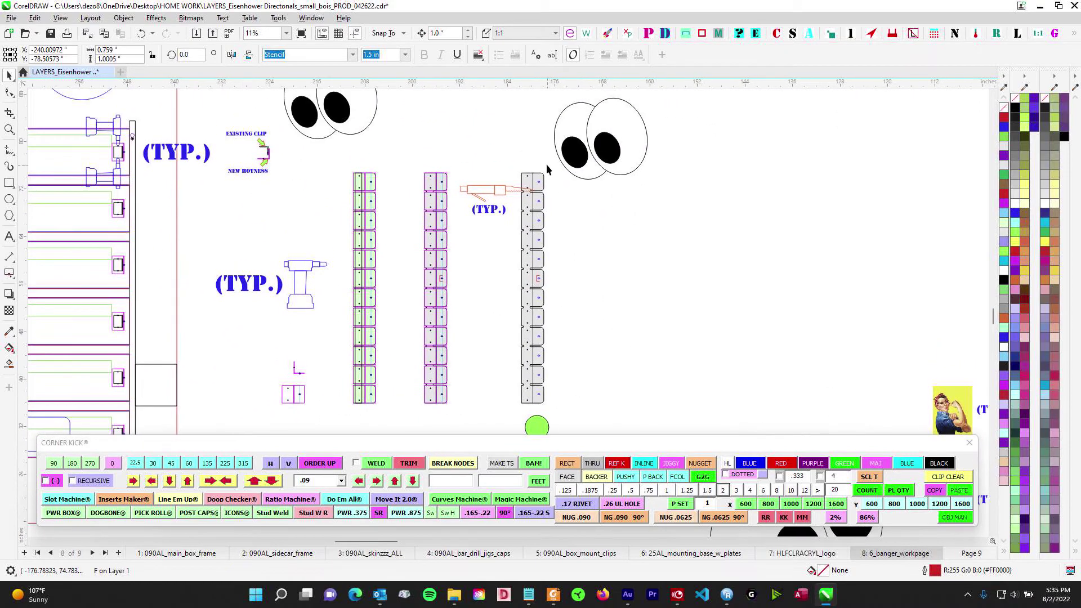
Review the stack of six 28.5 blades together with their clips, drill symbols and clip strips.
drag(390, 317, 772, 333)
drag(525, 381, 492, 278)
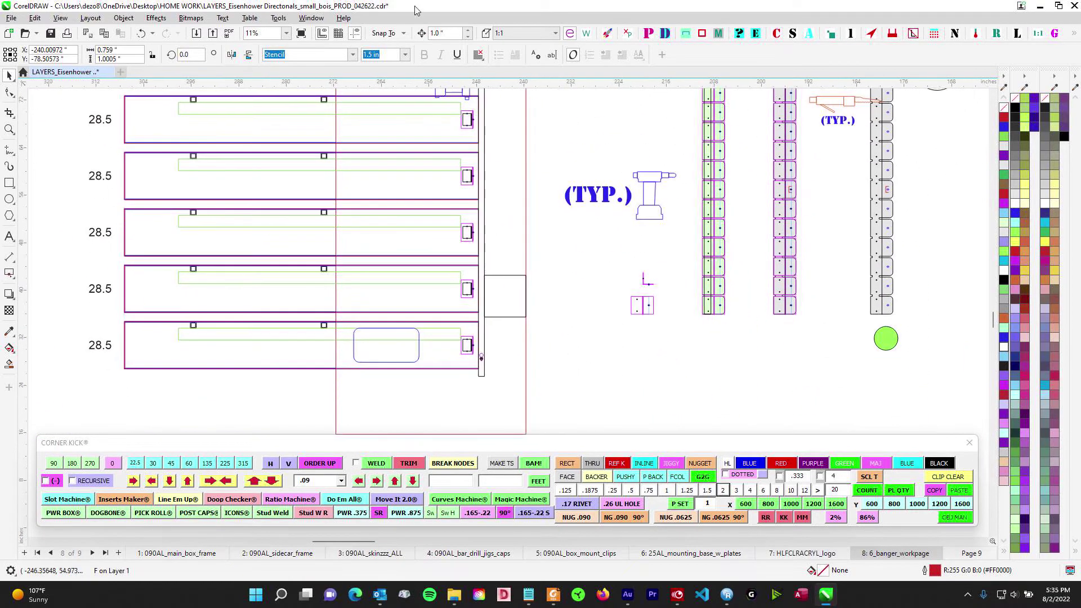
drag(649, 409, 612, 391)
scroll(542, 358, down, 2)
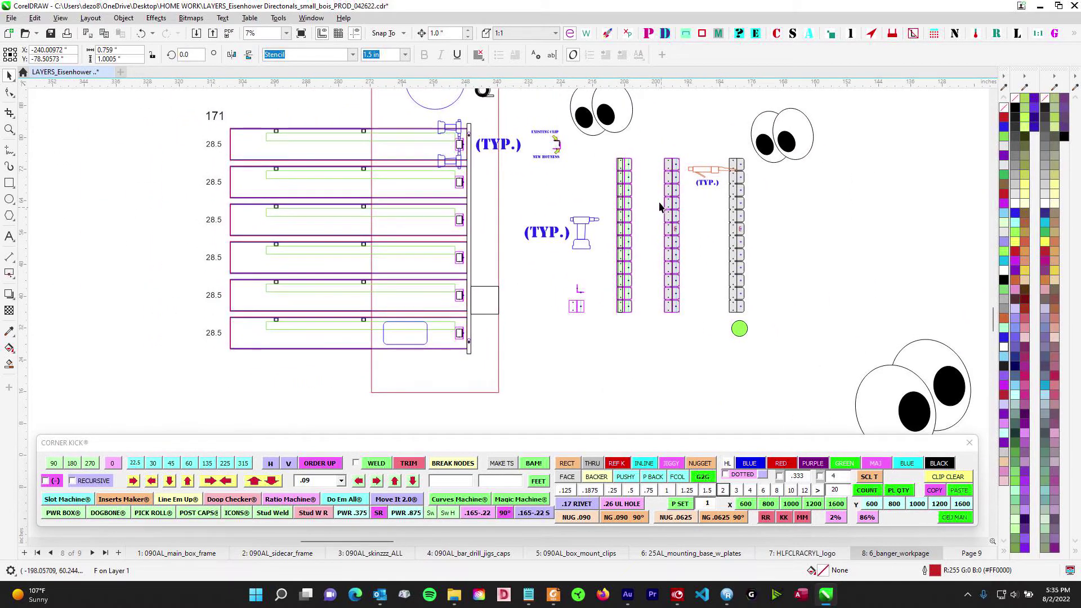
scroll(439, 139, up, 2)
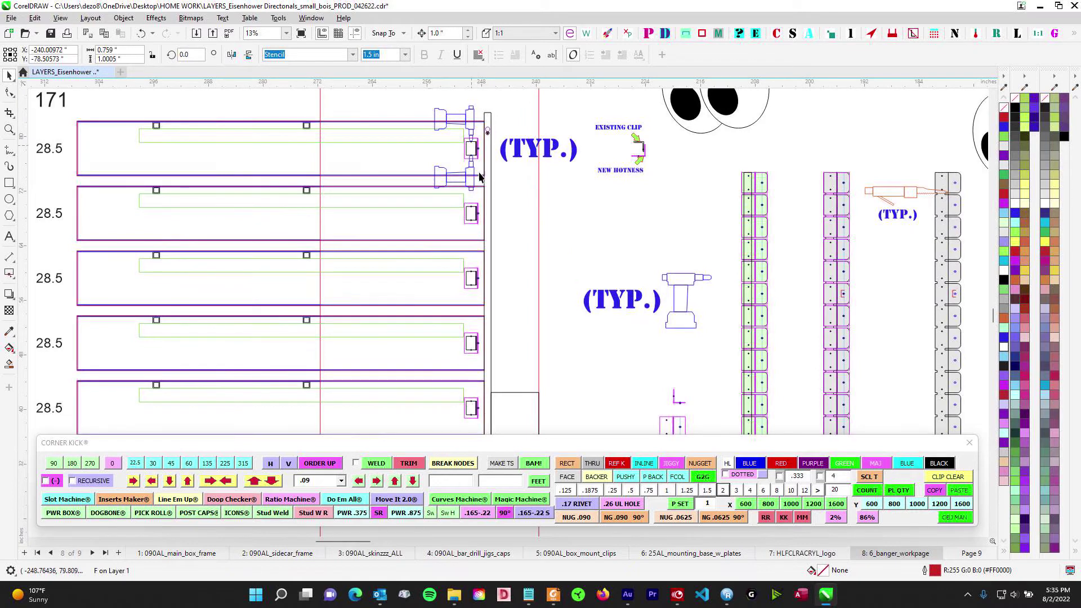
scroll(523, 261, down, 1)
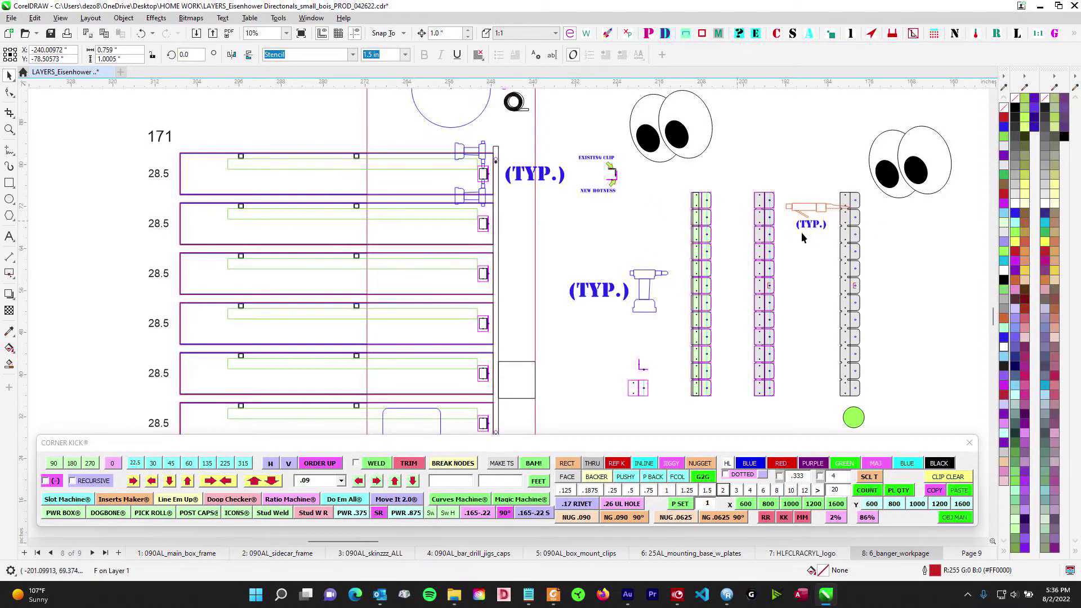
scroll(743, 222, up, 1)
scroll(727, 214, down, 2)
drag(713, 219, 559, 223)
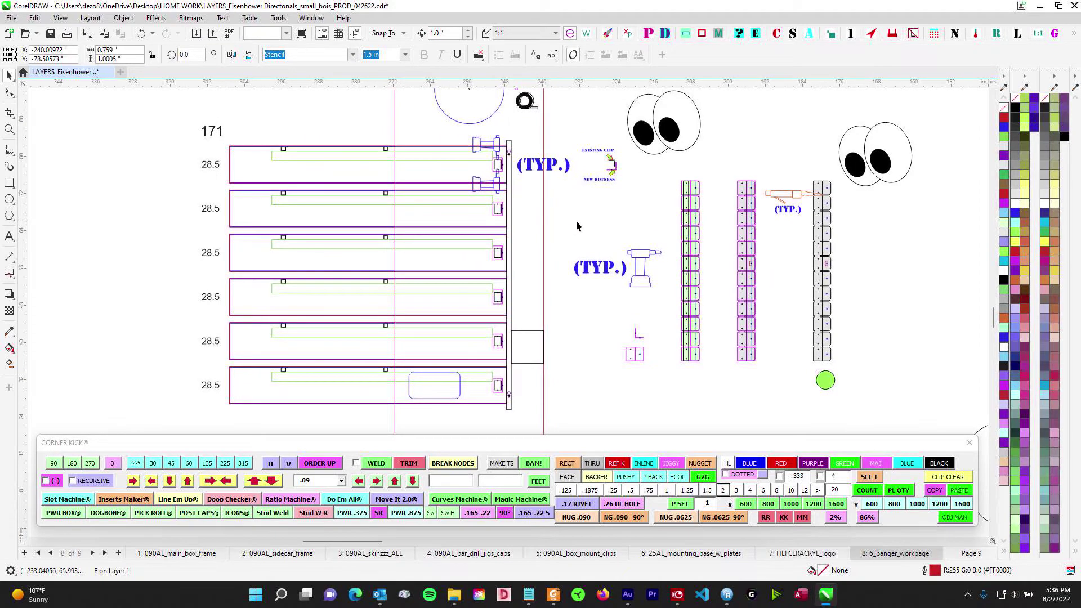
scroll(556, 192, up, 2)
scroll(545, 185, down, 2)
Survey the workpage past the MAIN frame and the second blade stack to the keyhole details beside the rivnut notes.
drag(702, 225, 424, 224)
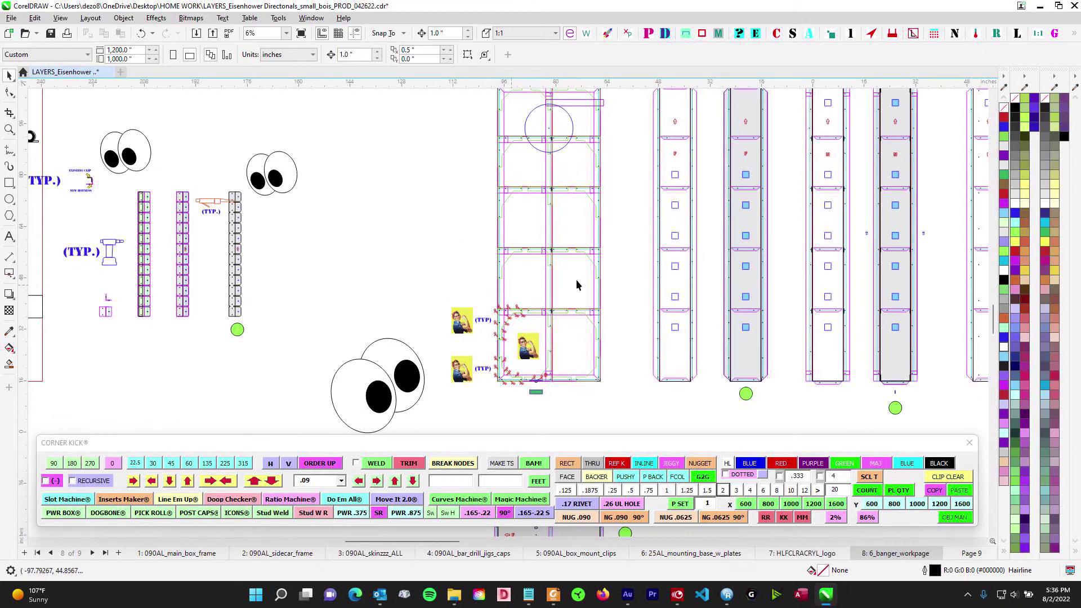
drag(632, 275, 400, 234)
drag(782, 242, 464, 259)
drag(731, 229, 424, 249)
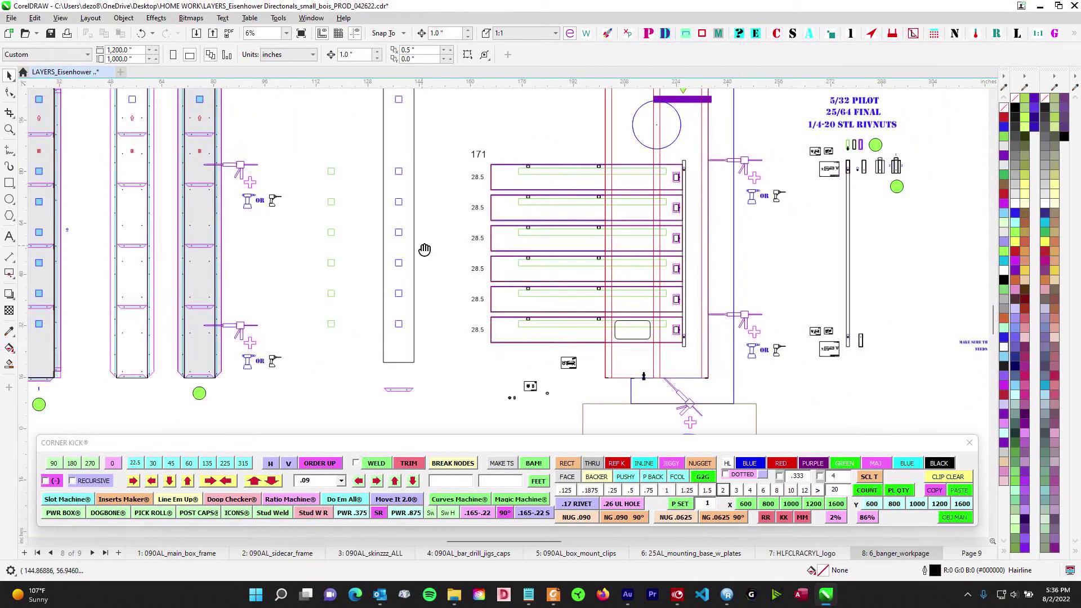
scroll(424, 250, right, 5)
scroll(613, 174, up, 5)
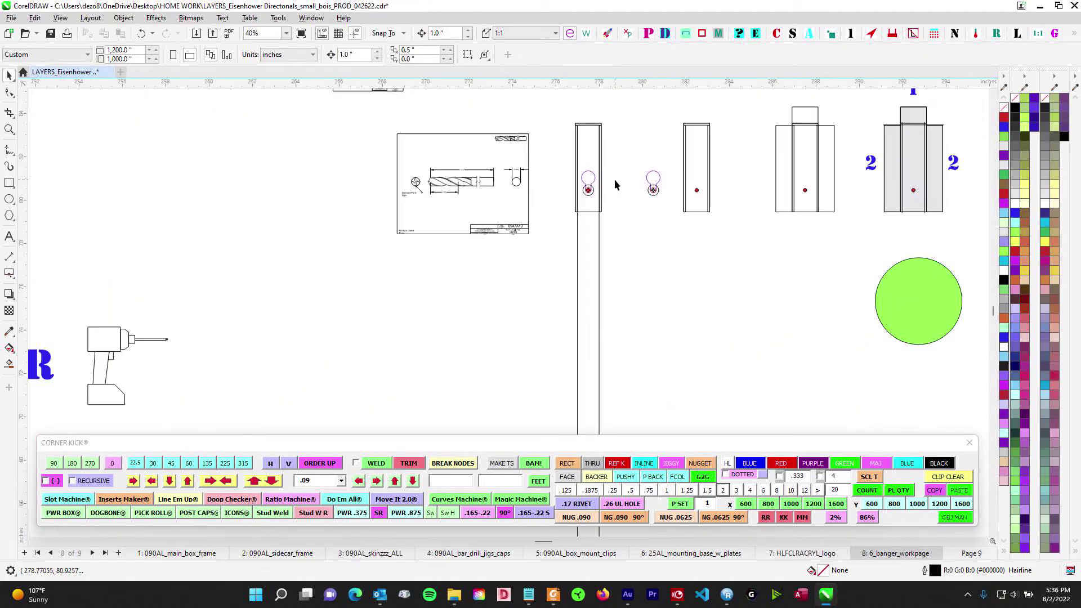
Select the separate keyhole outline, compare it with the keyhole on the adjacent tube end, and clear the selection.
scroll(615, 185, up, 1)
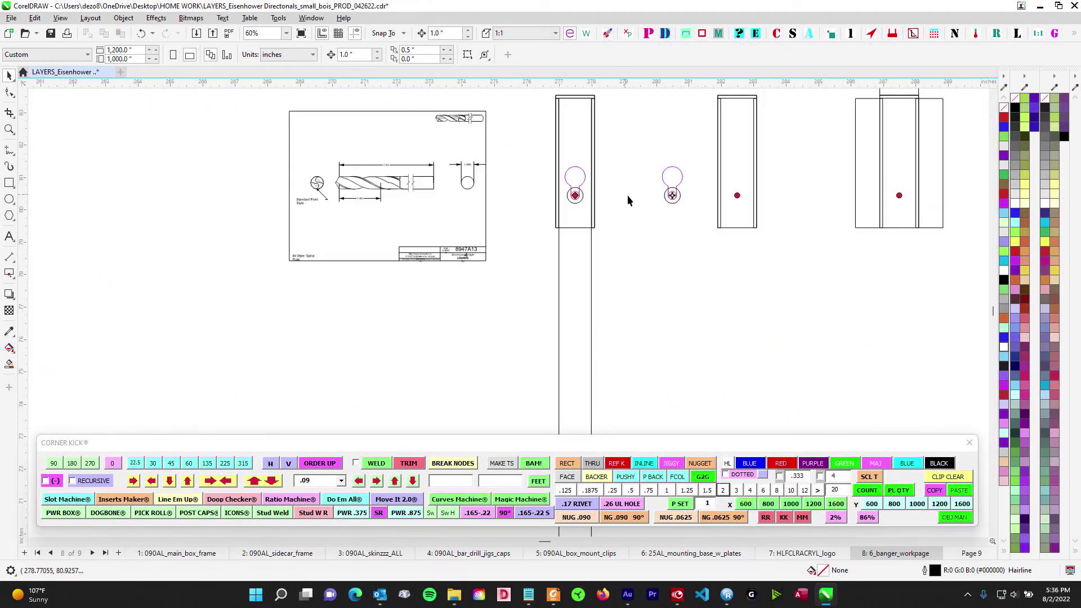
click(681, 185)
scroll(685, 171, up, 1)
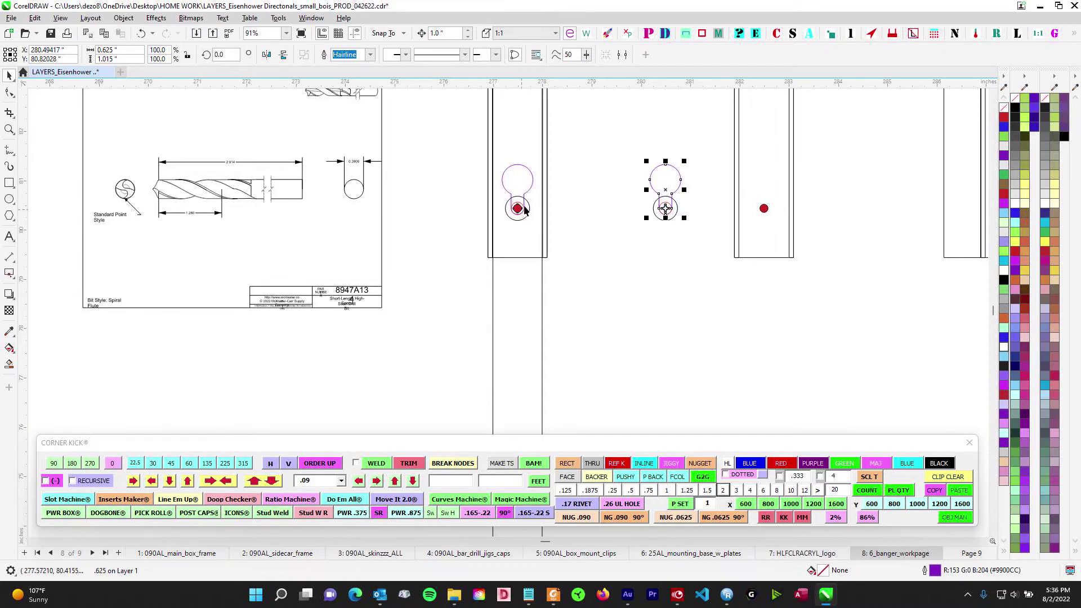
scroll(559, 255, down, 3)
scroll(539, 203, up, 3)
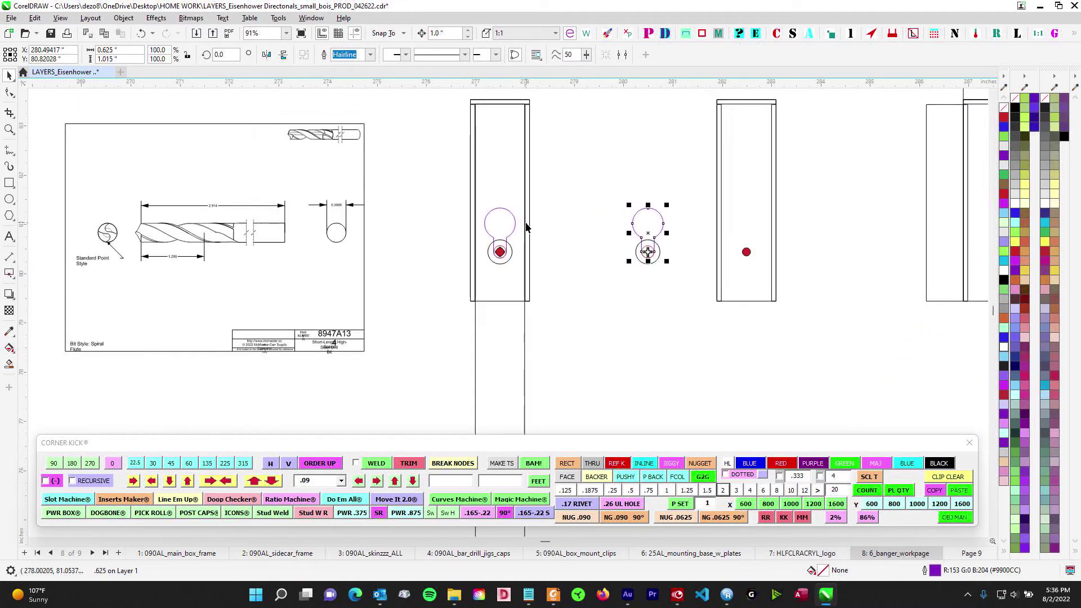
scroll(565, 266, down, 3)
click(566, 285)
scroll(563, 241, up, 1)
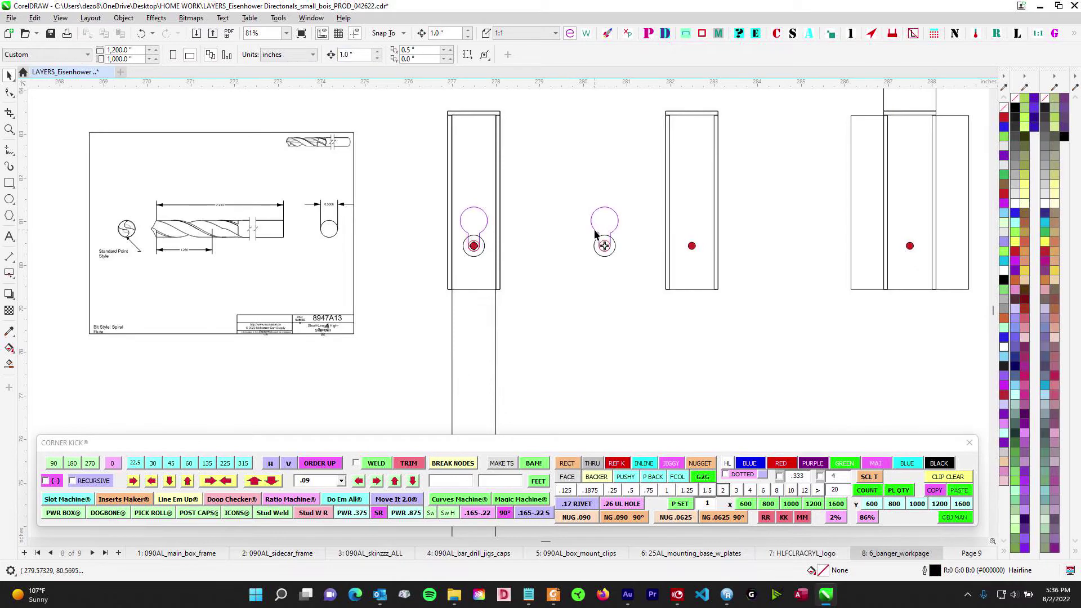
scroll(587, 299, down, 1)
click(594, 300)
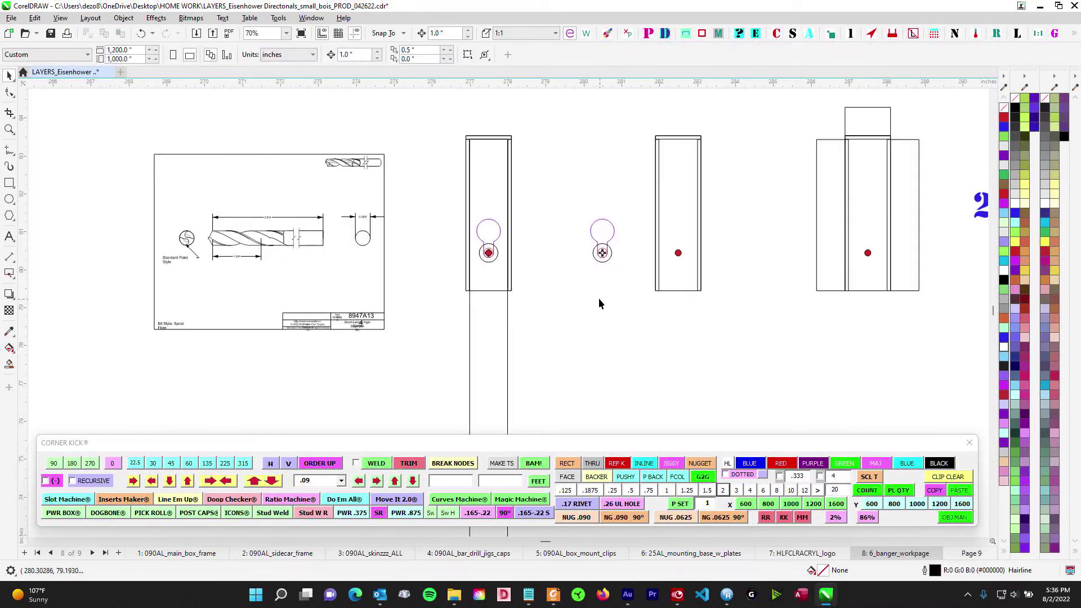
Check the second 28.5 blade stack and the narrow upright at its clip end against the keyhole details.
scroll(584, 236, up, 1)
scroll(617, 270, down, 1)
scroll(628, 307, down, 2)
drag(324, 280, 856, 229)
scroll(696, 274, down, 1)
drag(456, 302, 645, 213)
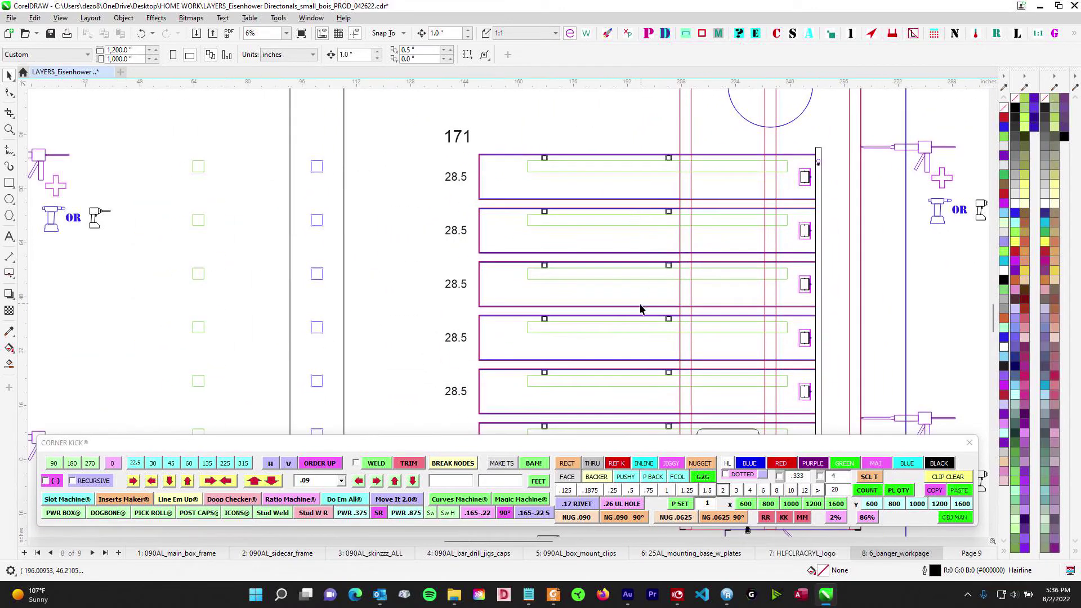
Locate the keyhole cut-out on the grey INSIDE panel below the frame drawings.
scroll(641, 308, down, 1)
drag(586, 353, 616, 117)
scroll(574, 243, down, 1)
drag(544, 313, 917, 183)
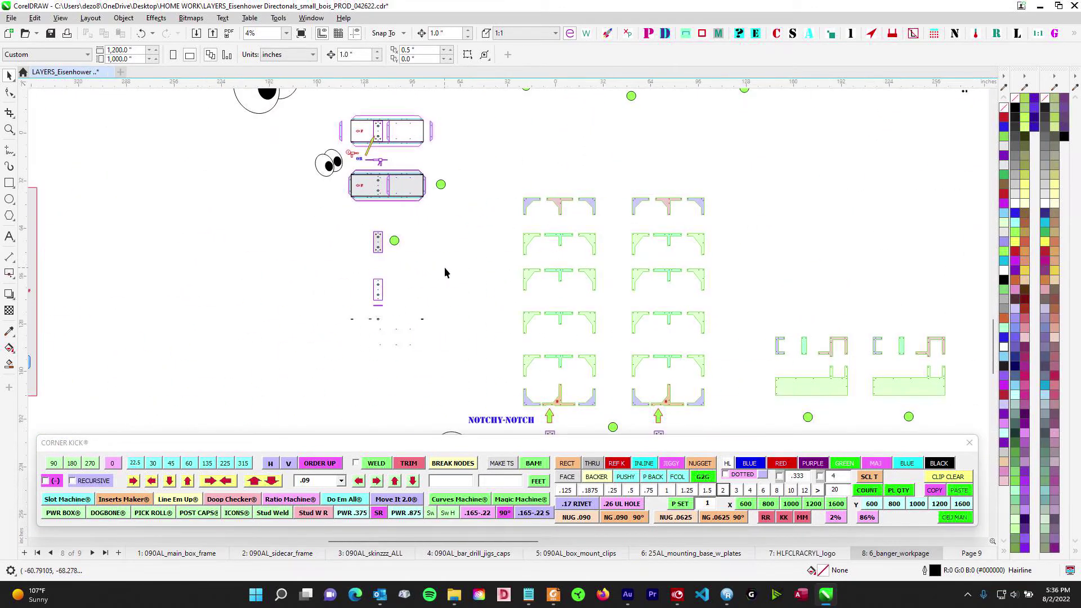
scroll(439, 273, down, 1)
drag(357, 283, 598, 276)
scroll(398, 255, up, 7)
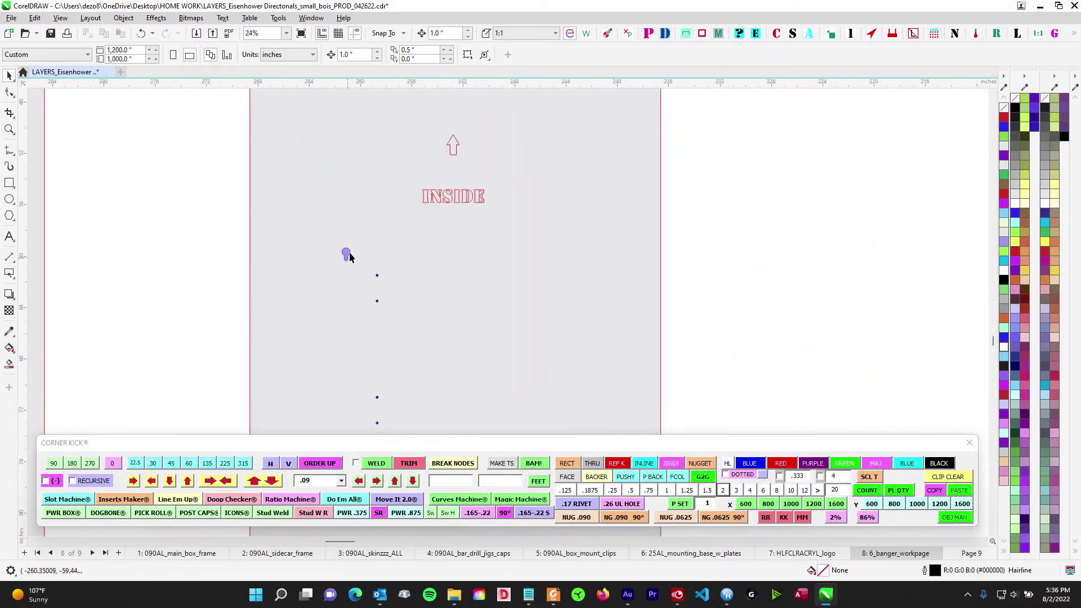
Examine the grey flat pattern with flaps numbered 1 and 2, alongside the keyhole and tube-end details.
scroll(417, 284, down, 4)
drag(684, 296, 362, 294)
drag(793, 174, 311, 305)
drag(619, 169, 381, 258)
drag(584, 204, 539, 208)
scroll(529, 198, up, 2)
scroll(531, 200, up, 10)
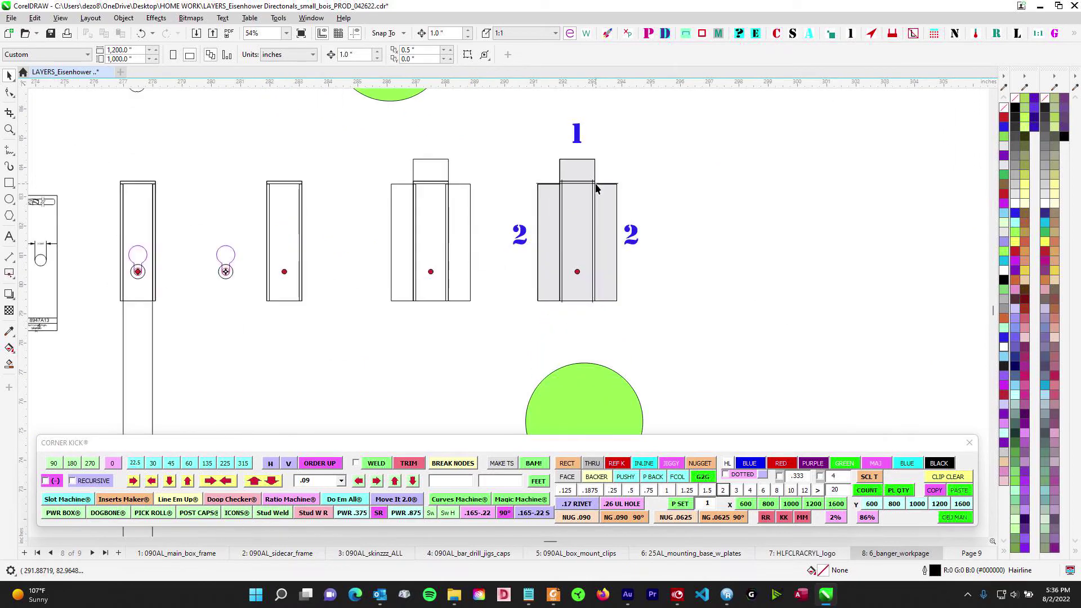
scroll(573, 380, down, 3)
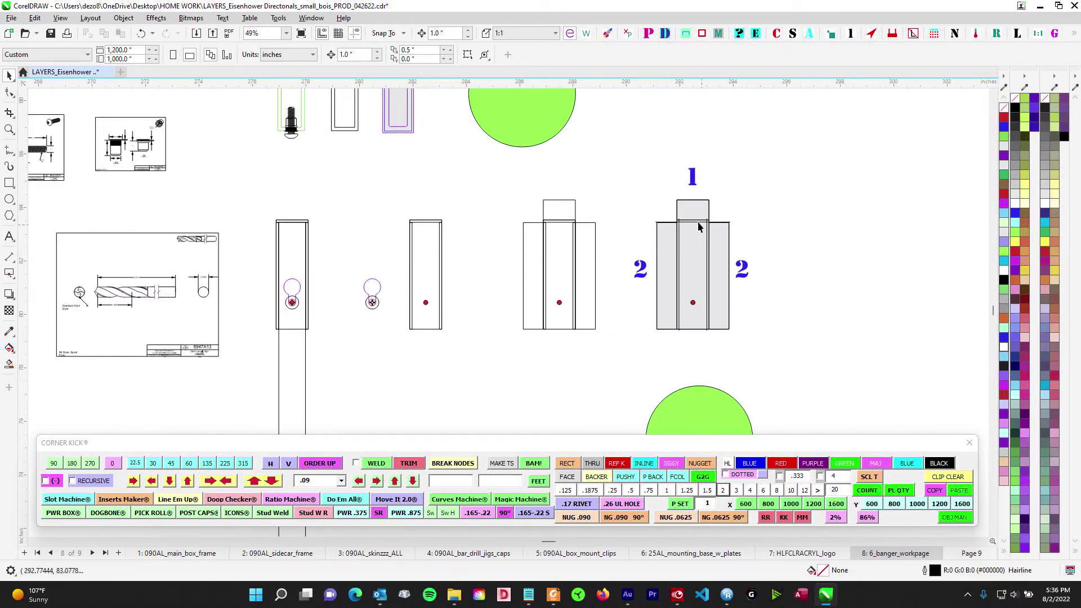
drag(359, 212, 591, 181)
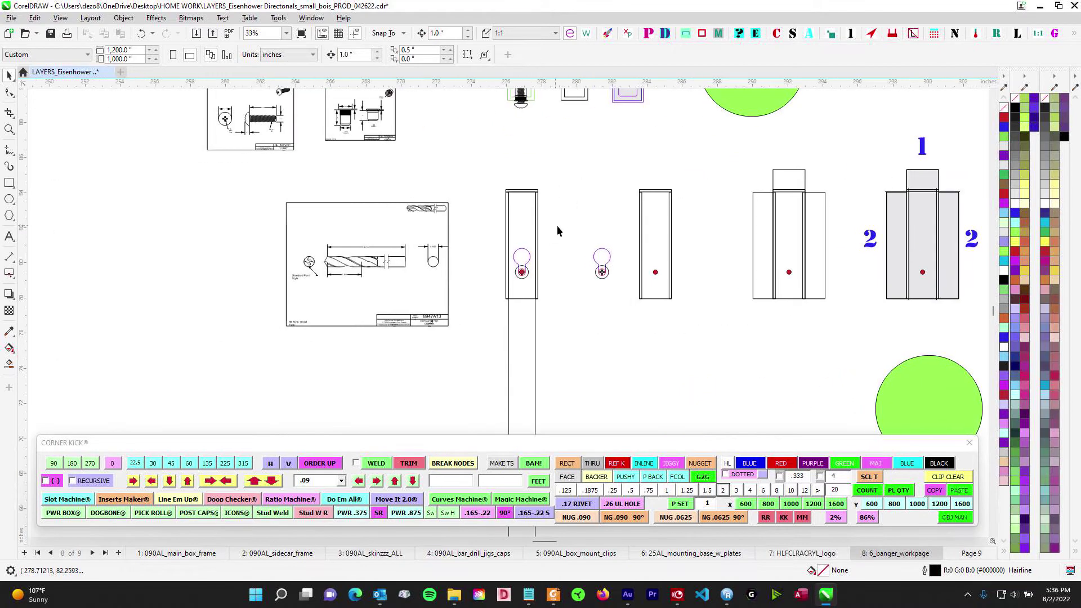
Select the long narrow upright that carries the keyhole and view it together with the 1/4-20 STL RIVNUTS details.
scroll(556, 227, down, 2)
drag(542, 318, 554, 293)
scroll(557, 292, down, 3)
click(557, 288)
scroll(580, 163, up, 2)
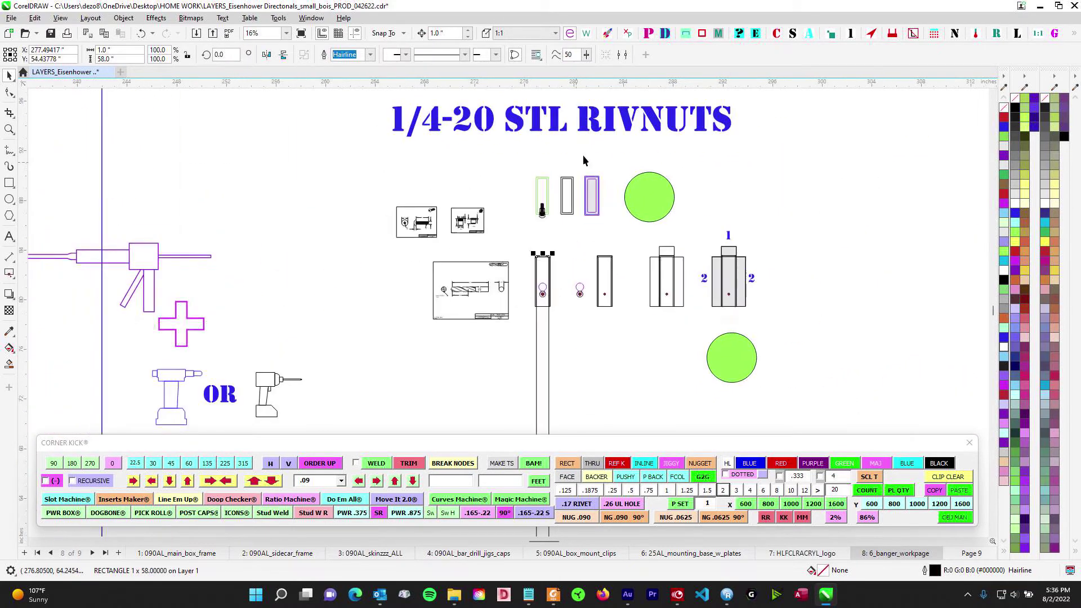
Examine the end of the long keyhole upright beside the tube-end details and the flat pattern numbered 1 and 2.
drag(582, 162, 559, 400)
scroll(589, 227, down, 3)
mouse_move(589, 226)
mouse_down()
mouse_move(392, 307)
mouse_move(516, 240)
mouse_move(527, 195)
mouse_up()
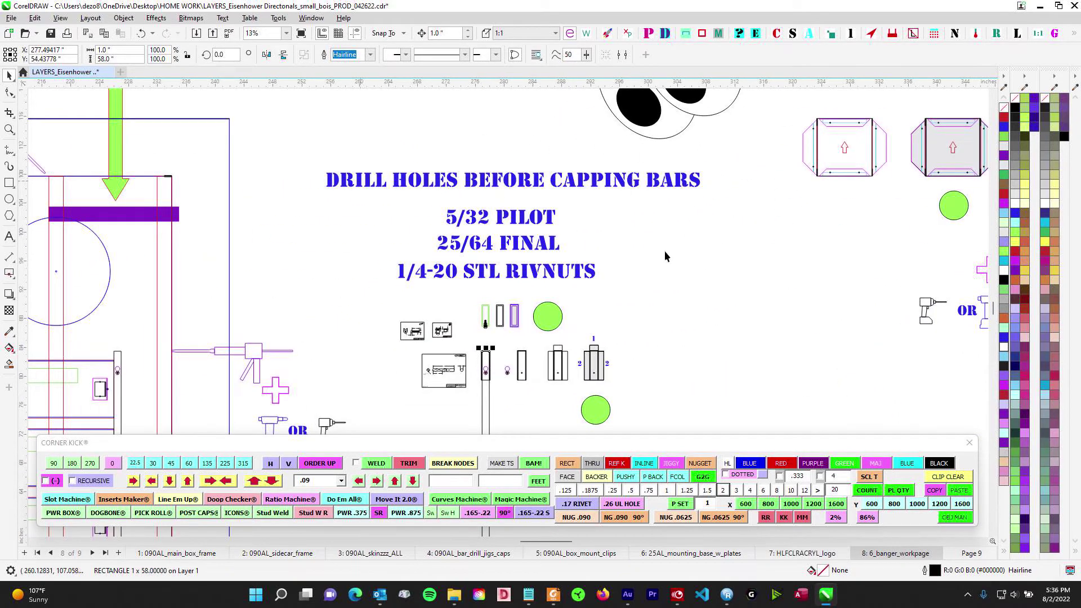
scroll(586, 214, up, 5)
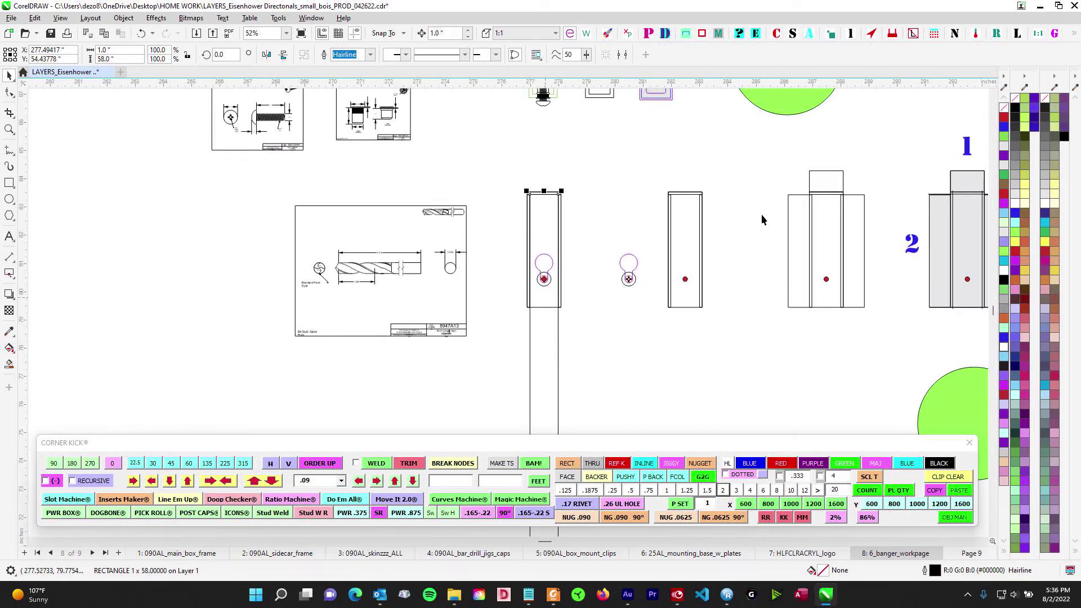
scroll(653, 257, right, 2)
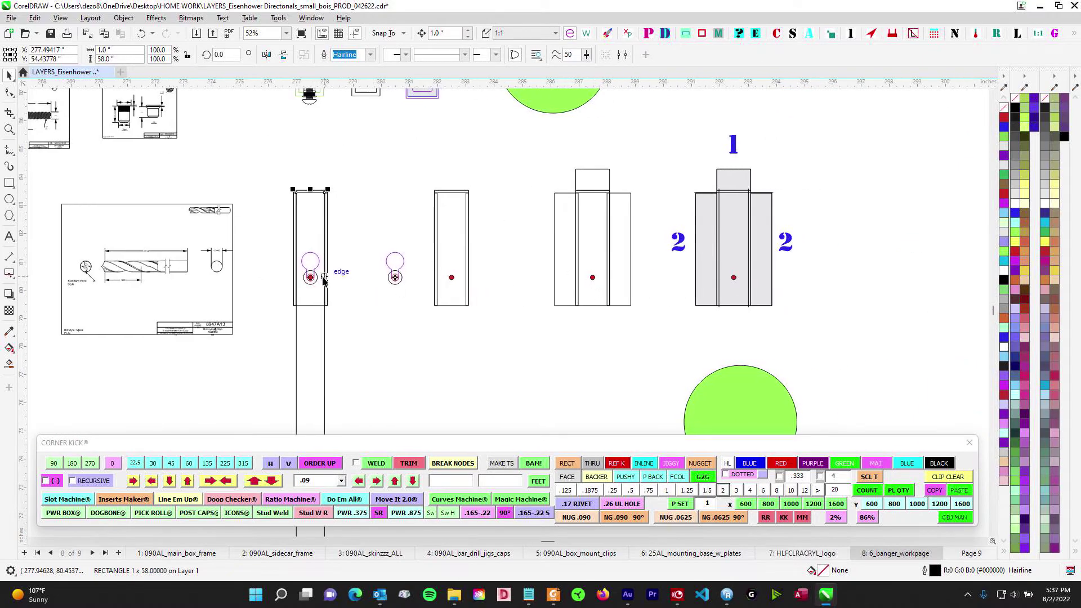
Follow the long narrow upright to its opposite keyhole end and back to the end under the drilling notes.
scroll(356, 296, down, 4)
drag(420, 361, 473, 123)
mouse_move(471, 289)
mouse_down()
mouse_move(506, 248)
mouse_move(547, 56)
mouse_up()
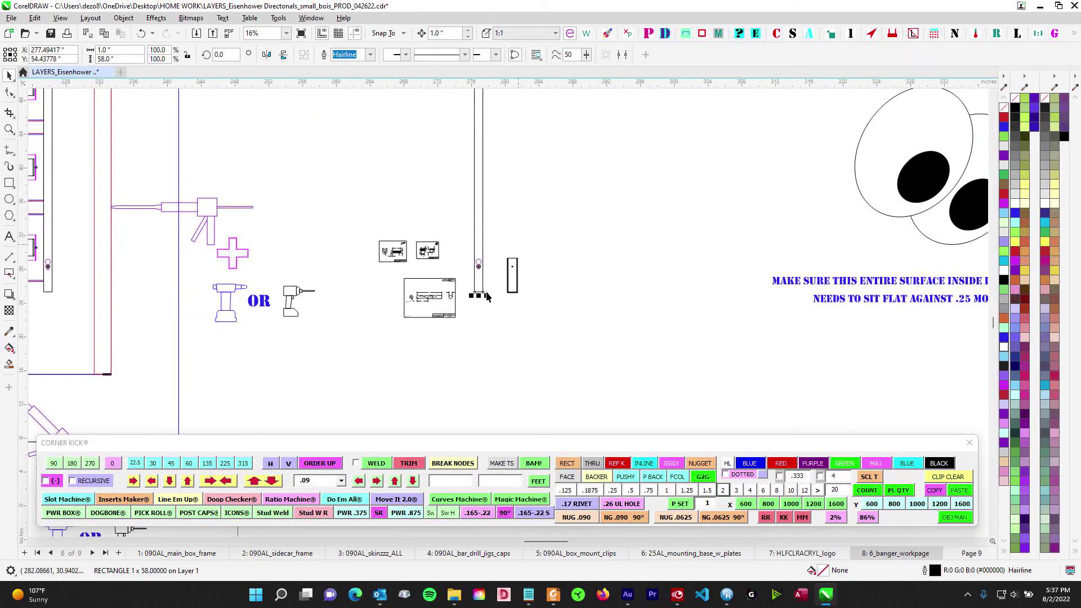
scroll(480, 297, up, 2)
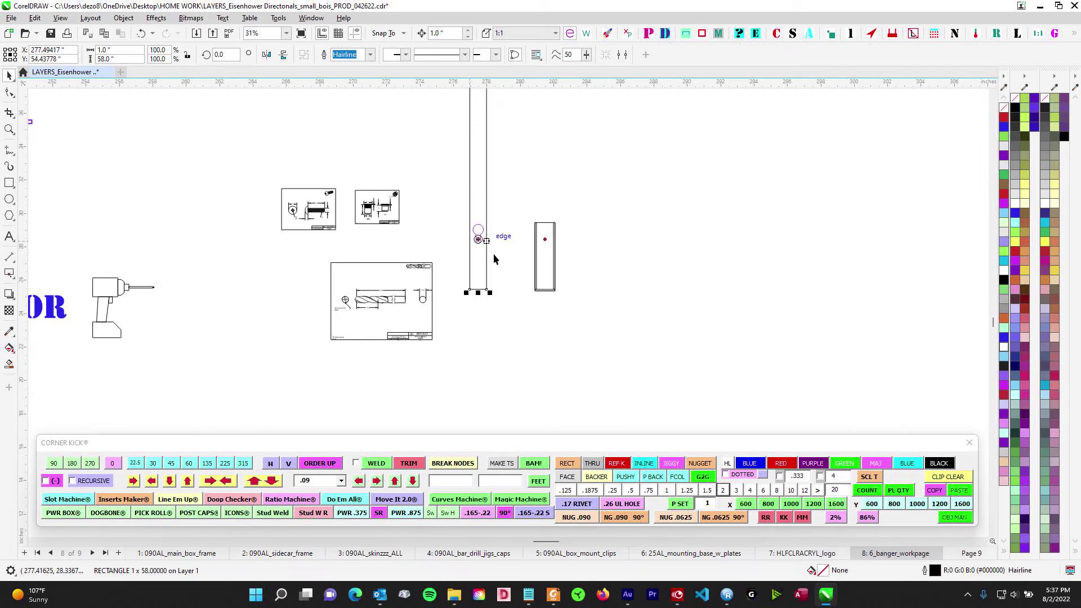
scroll(489, 248, down, 2)
drag(527, 116, 488, 269)
scroll(490, 198, down, 1)
drag(493, 191, 482, 400)
drag(459, 189, 448, 257)
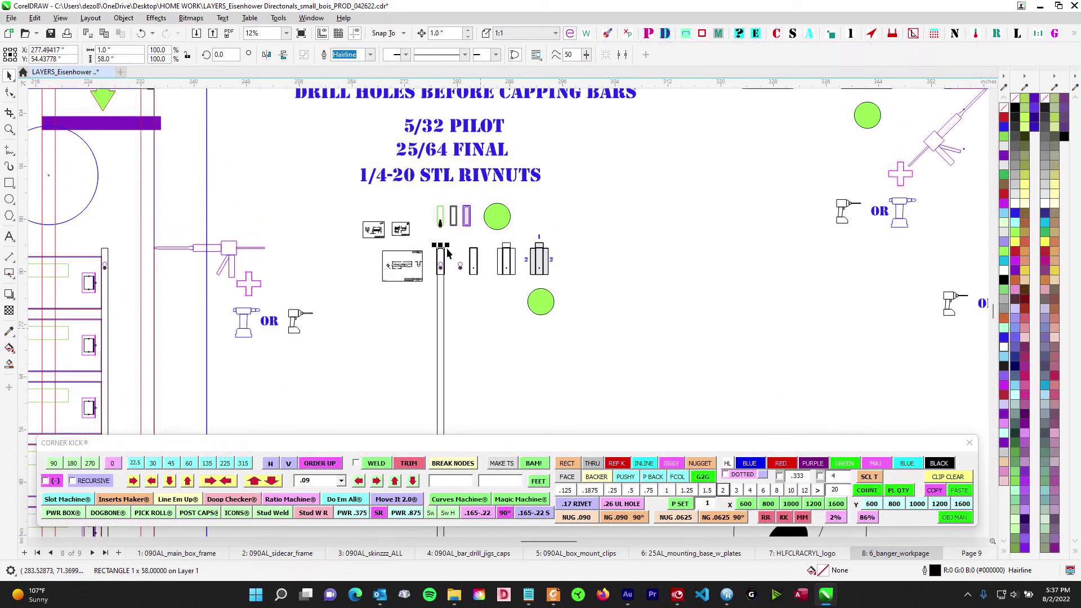
Inspect the 8947A13 drill bit drawing beside the keyhole upright.
scroll(449, 260, up, 7)
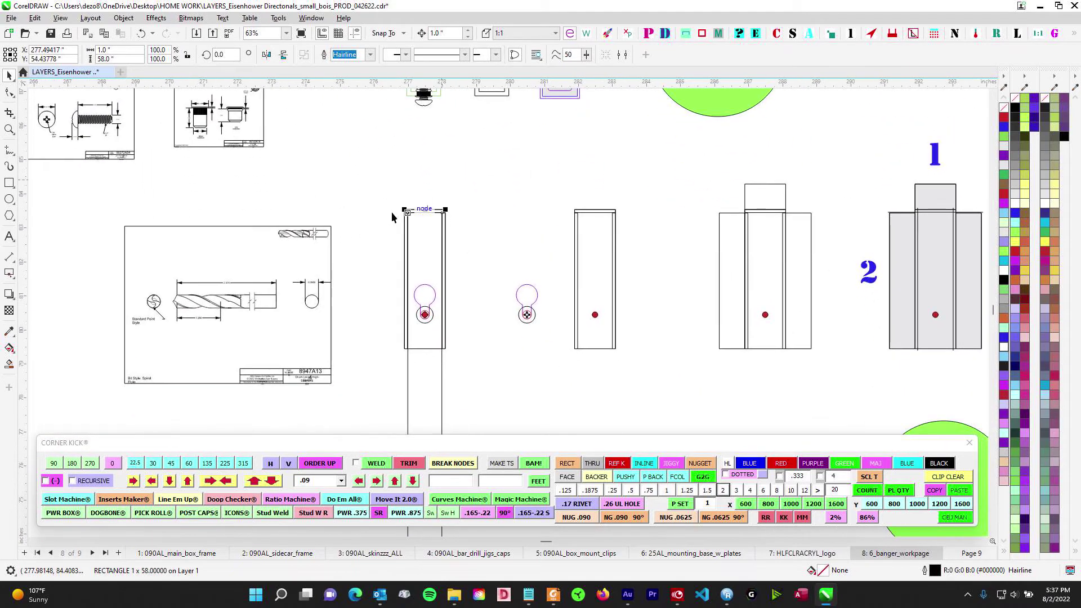
scroll(418, 310, up, 4)
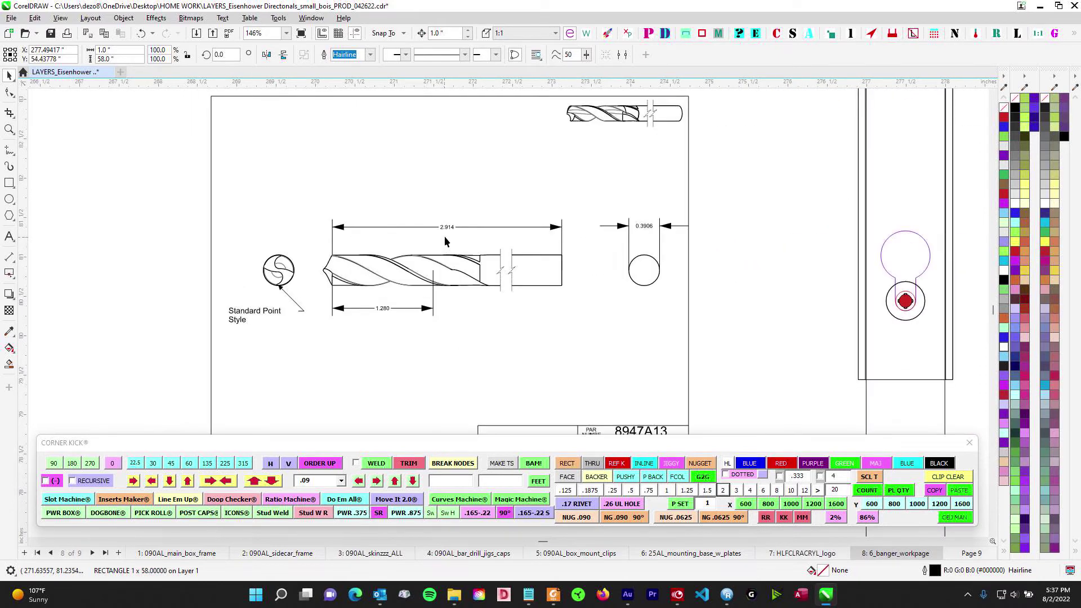
scroll(566, 231, down, 3)
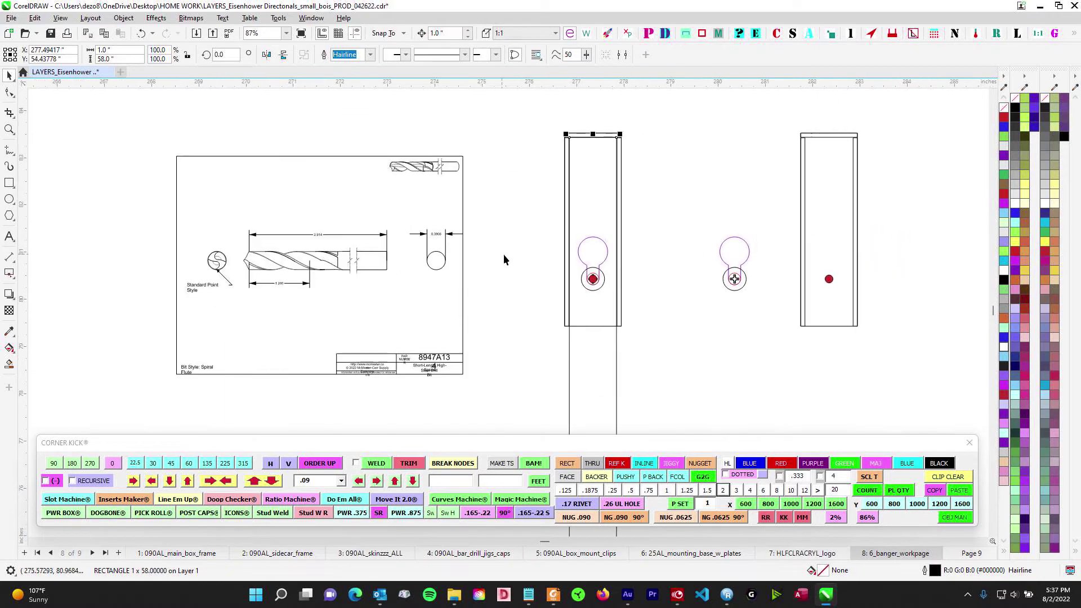
drag(650, 252, 569, 267)
scroll(568, 267, down, 2)
Review the 5/32 PILOT, 25/64 FINAL and 1/4-20 STL RIVNUTS notes together with the tube sections and hardware drawings.
drag(567, 183, 513, 429)
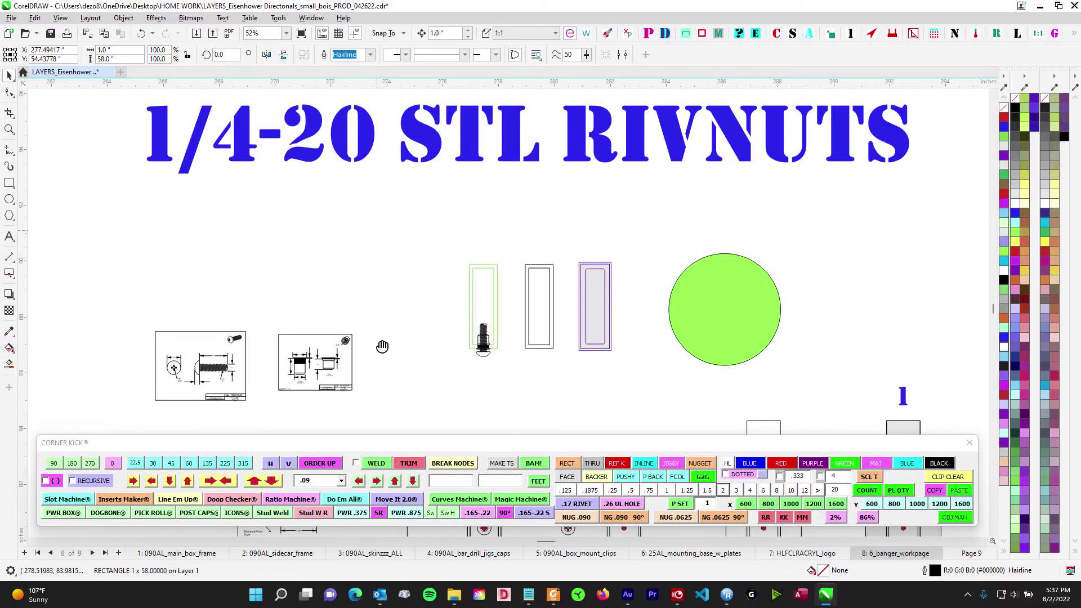
scroll(383, 320, down, 1)
drag(399, 197, 393, 313)
scroll(405, 189, up, 2)
scroll(537, 241, down, 2)
drag(573, 342, 519, 93)
scroll(465, 267, up, 3)
drag(528, 147, 518, 303)
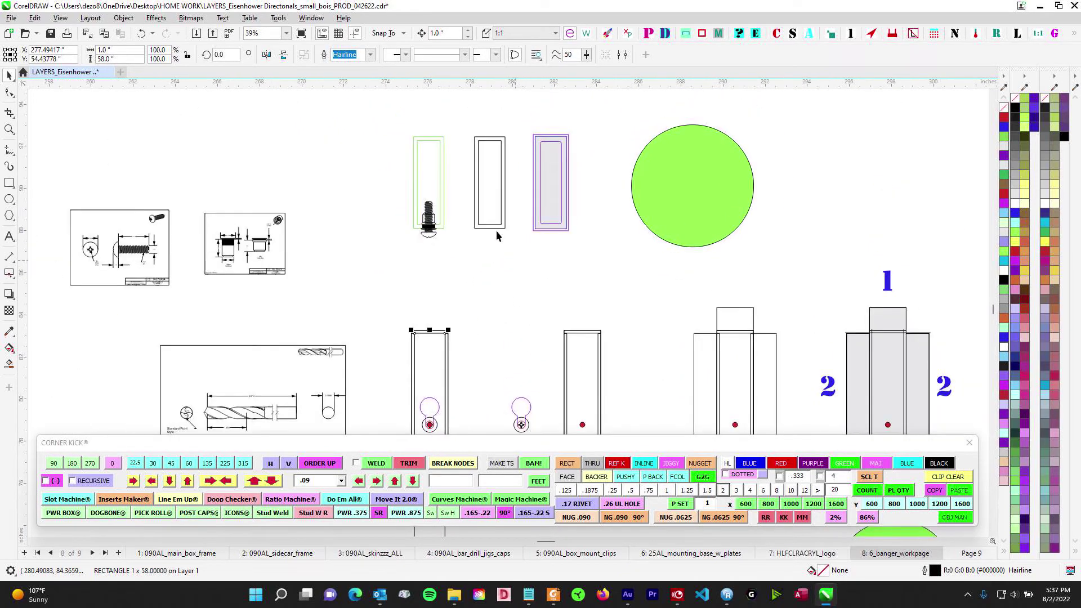
drag(369, 117, 400, 311)
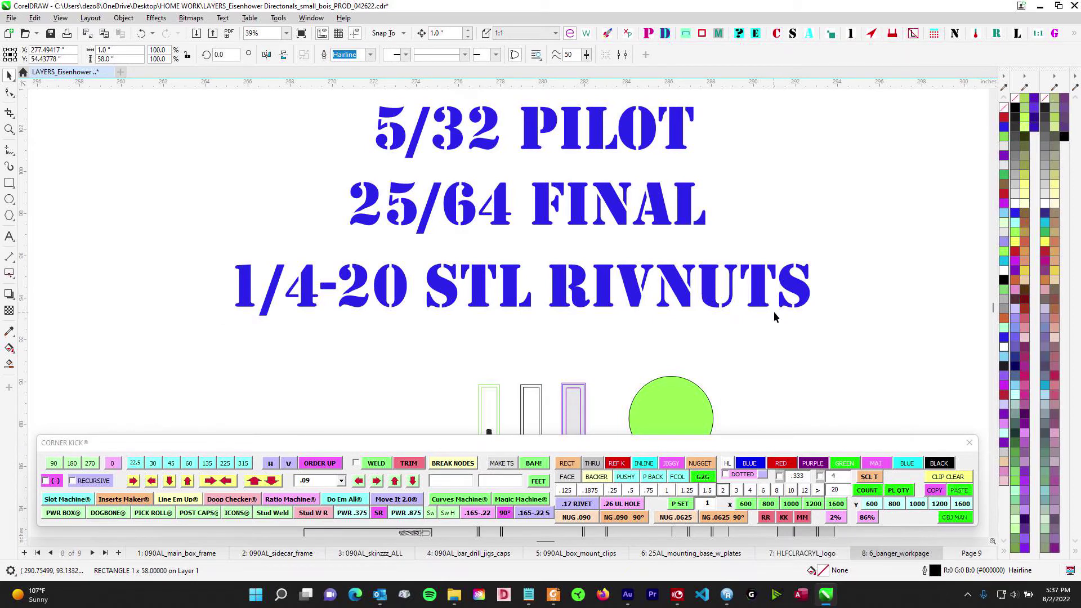
scroll(768, 327, down, 2)
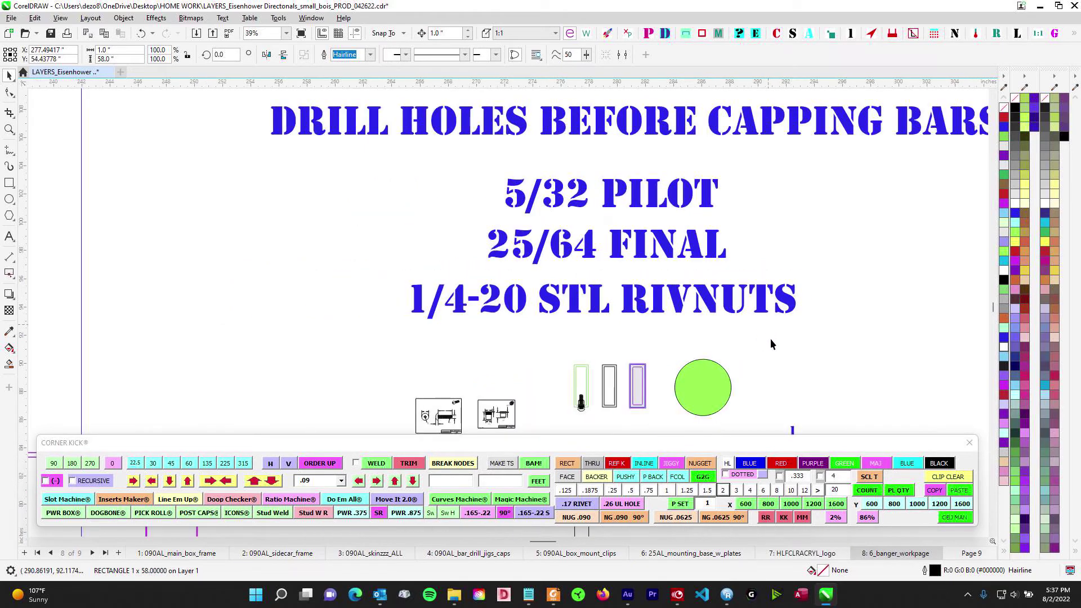
Clear the selection and examine the screw and rivnut assembly in the green tube section up close.
drag(769, 328, 688, 250)
scroll(506, 330, up, 3)
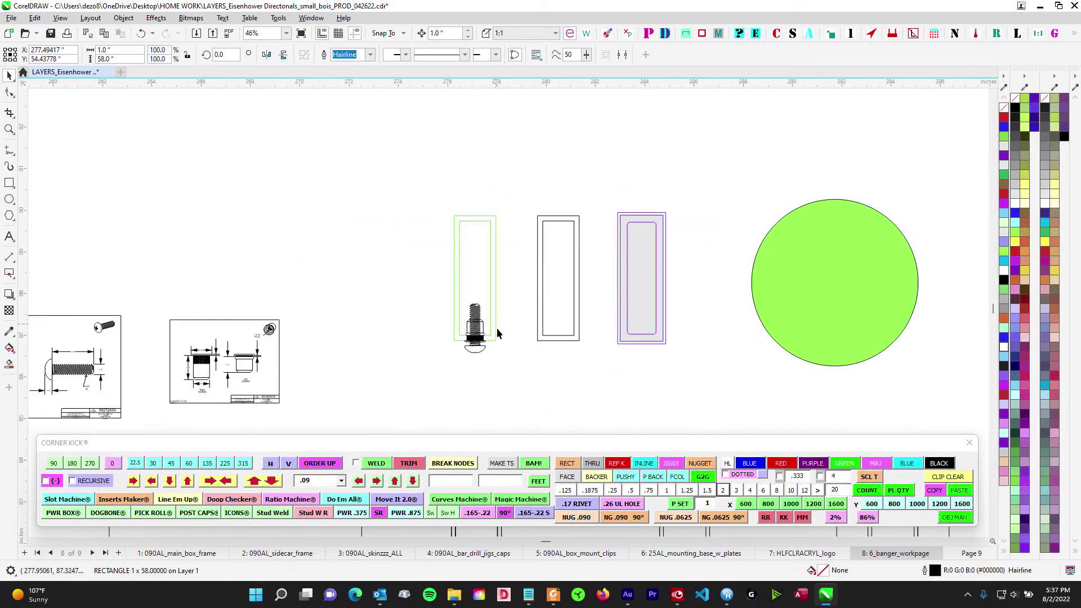
scroll(478, 350, up, 2)
click(487, 349)
scroll(489, 347, up, 2)
click(533, 385)
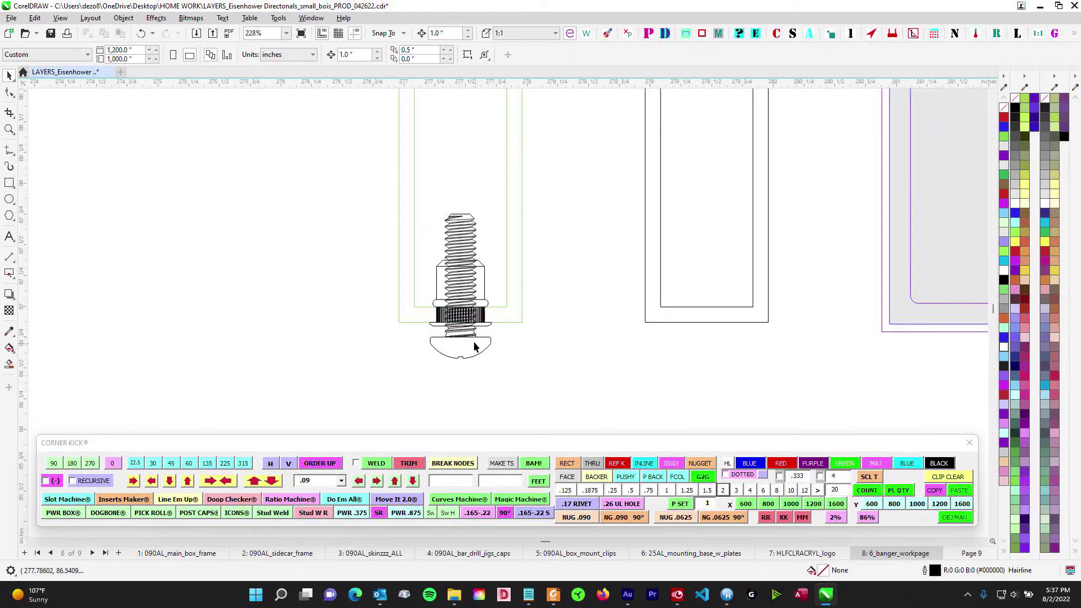
scroll(476, 344, up, 1)
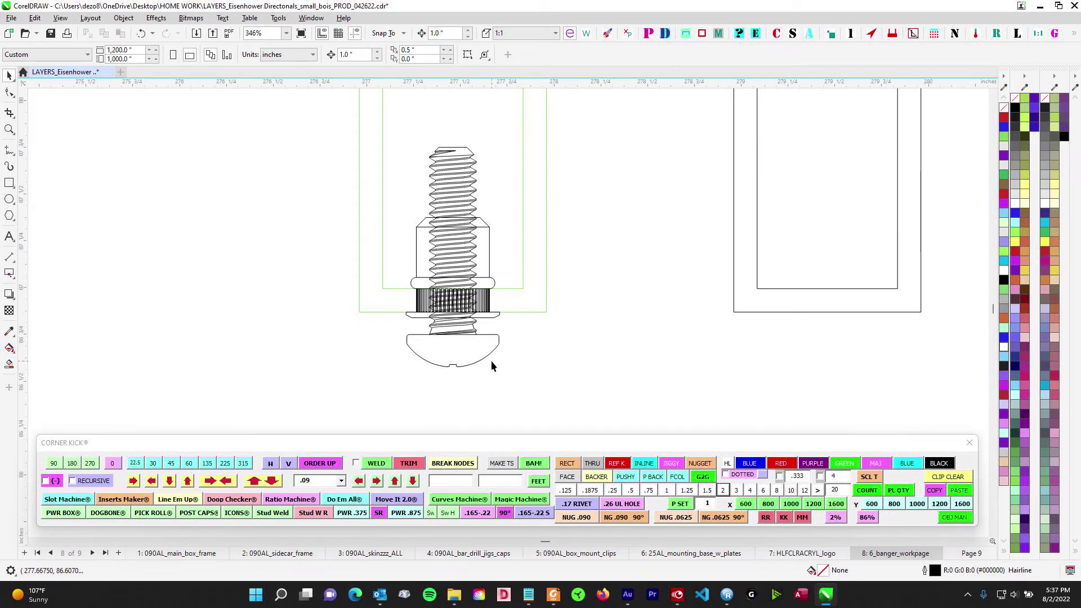
scroll(484, 359, down, 1)
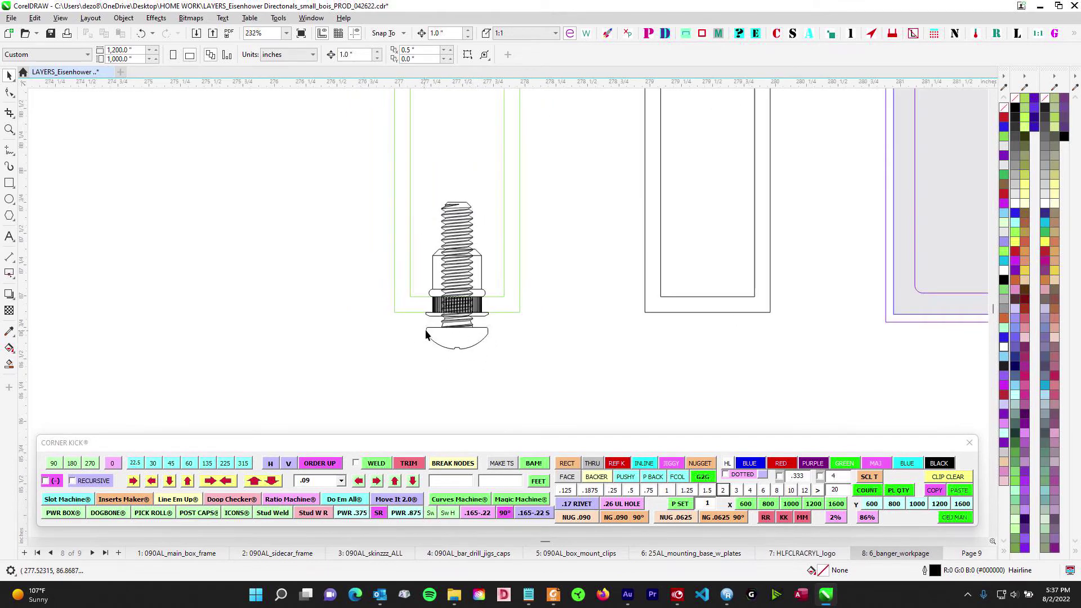
Select the screw head in the upright's keyhole to check how it fits, and deselect it again.
scroll(479, 366, down, 3)
scroll(566, 279, up, 4)
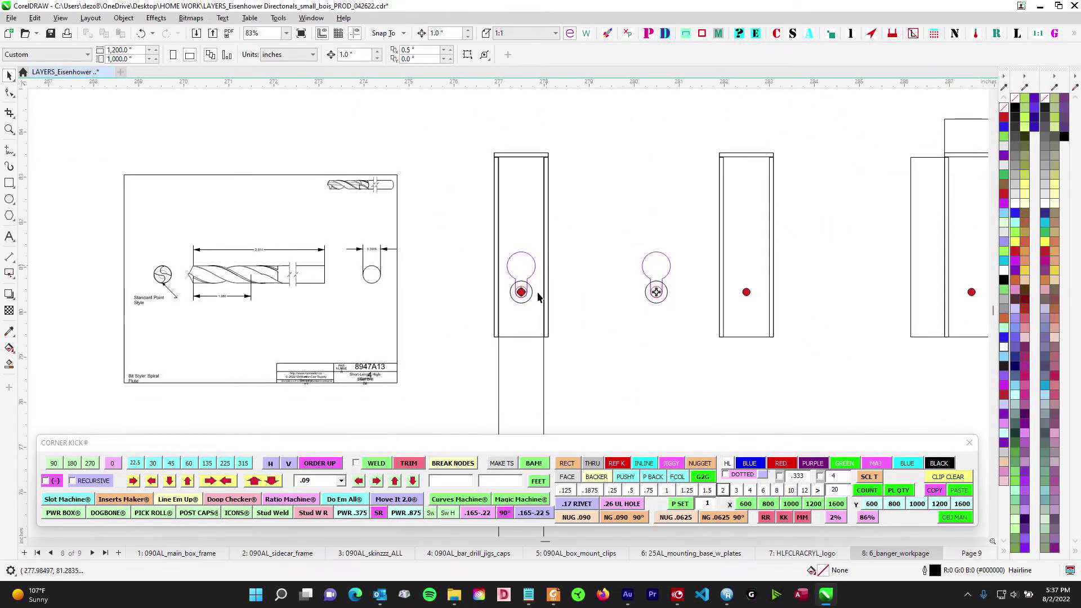
click(523, 278)
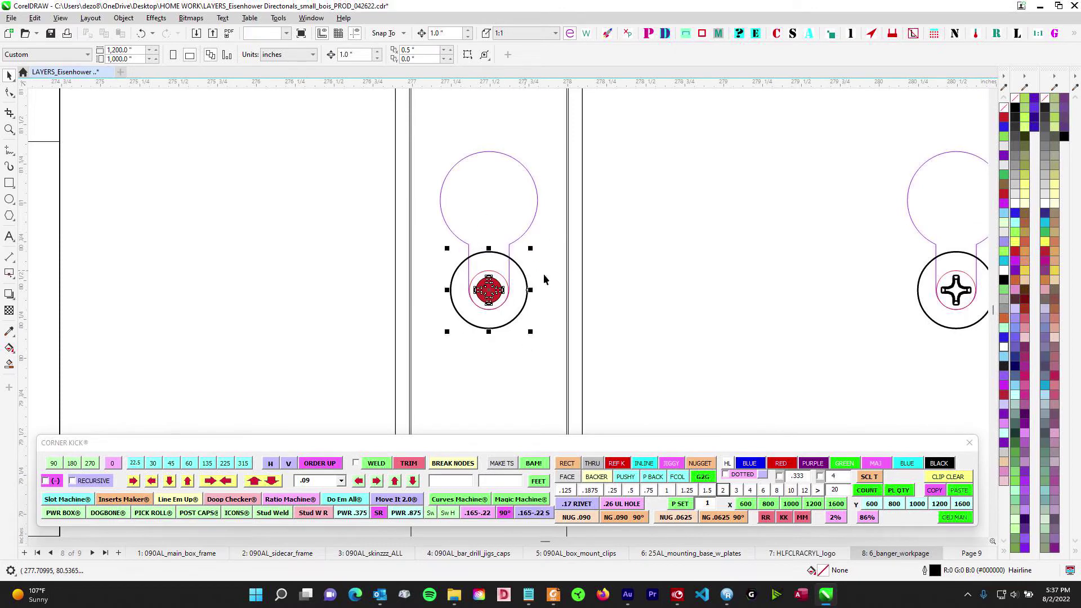
click(625, 261)
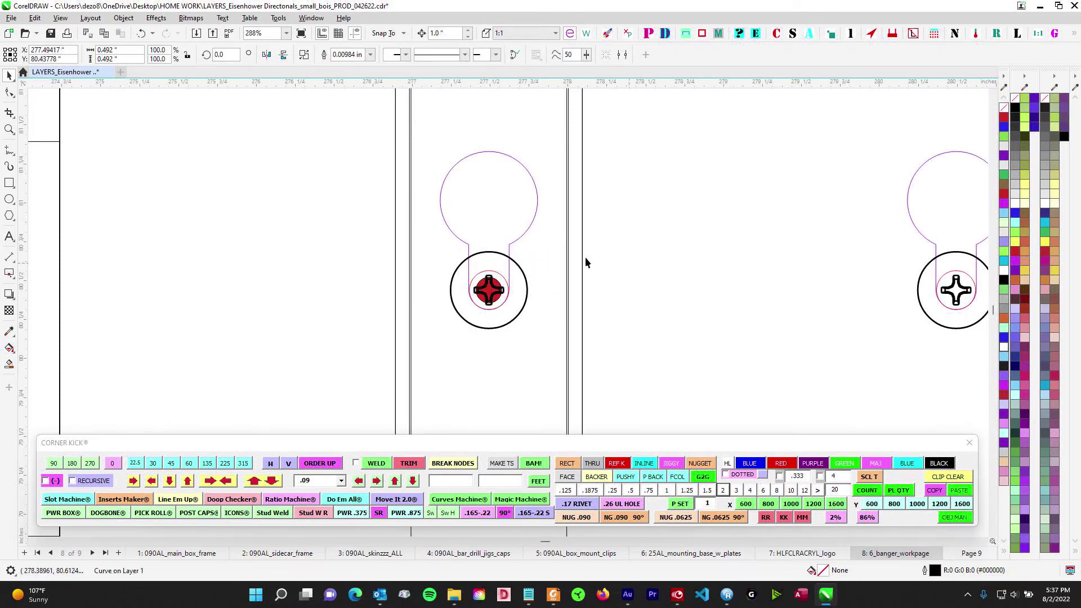
scroll(459, 301, down, 6)
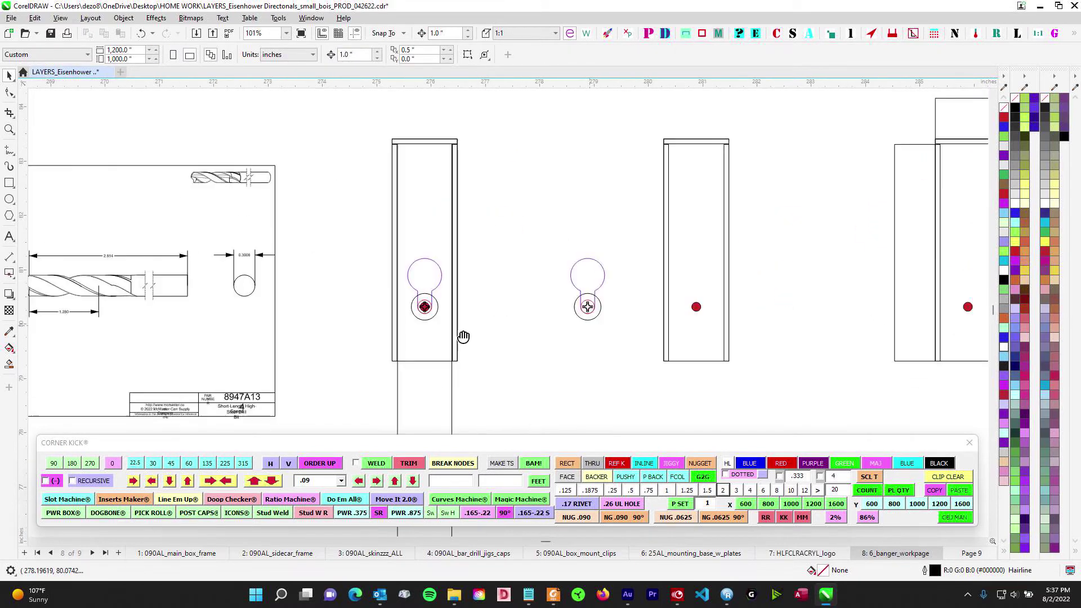
drag(493, 274, 503, 274)
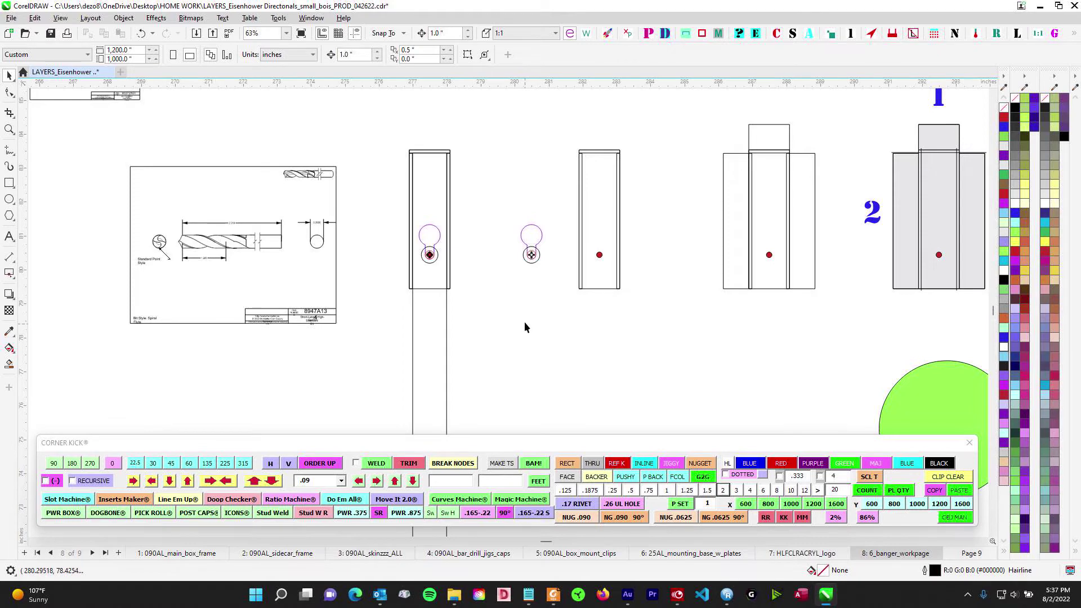
Compare the keyhole upright's drill jig with the screw section, the folded jig views and the surrounding drilling notes.
scroll(513, 286, down, 1)
drag(515, 230, 499, 277)
scroll(488, 248, up, 2)
scroll(509, 296, down, 2)
scroll(441, 297, up, 2)
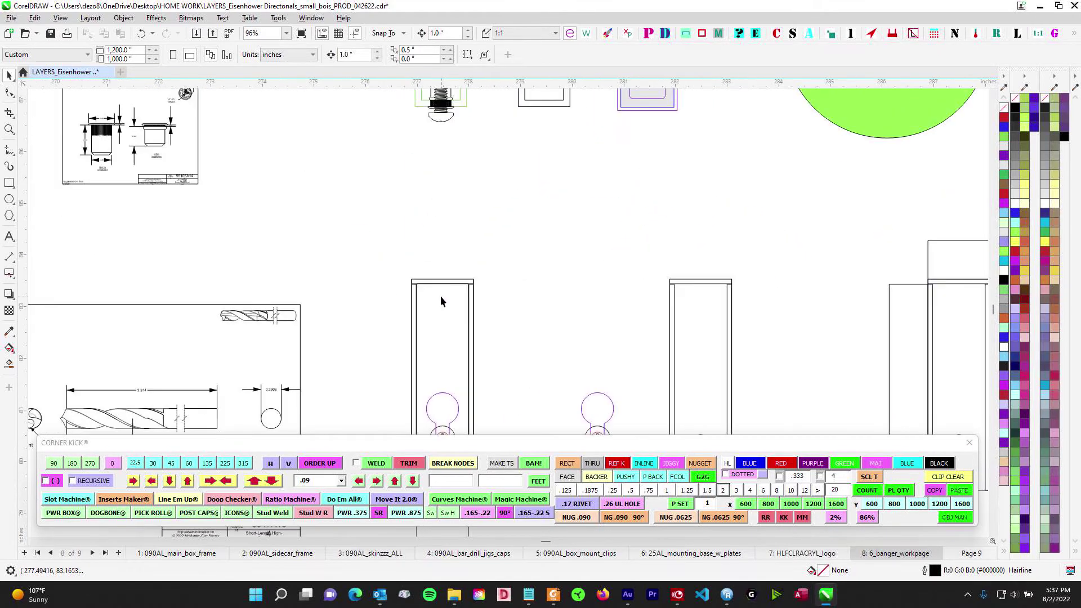
scroll(465, 290, down, 2)
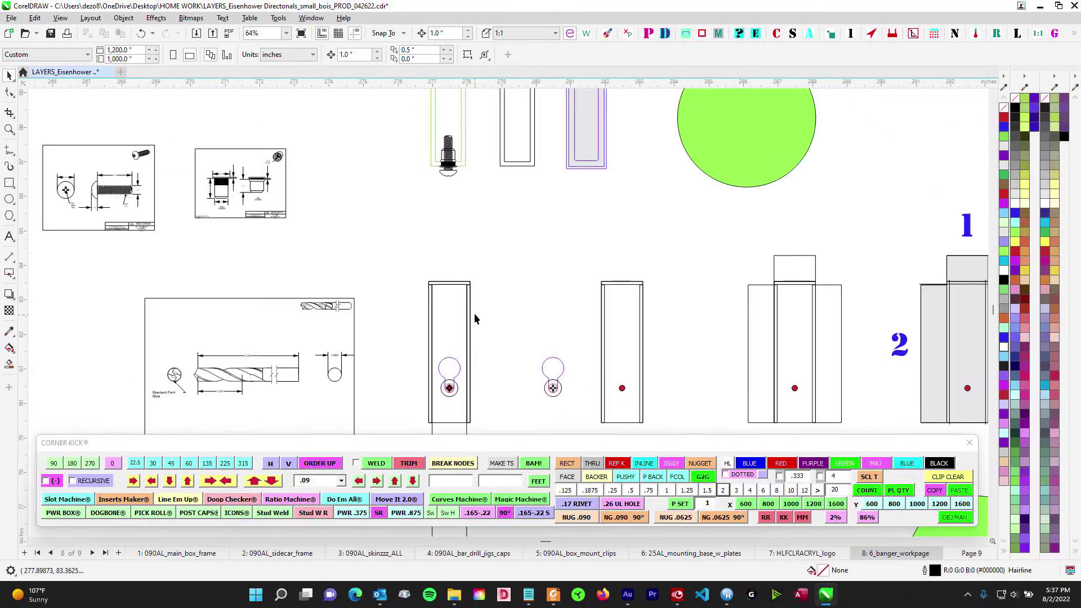
scroll(474, 309, down, 3)
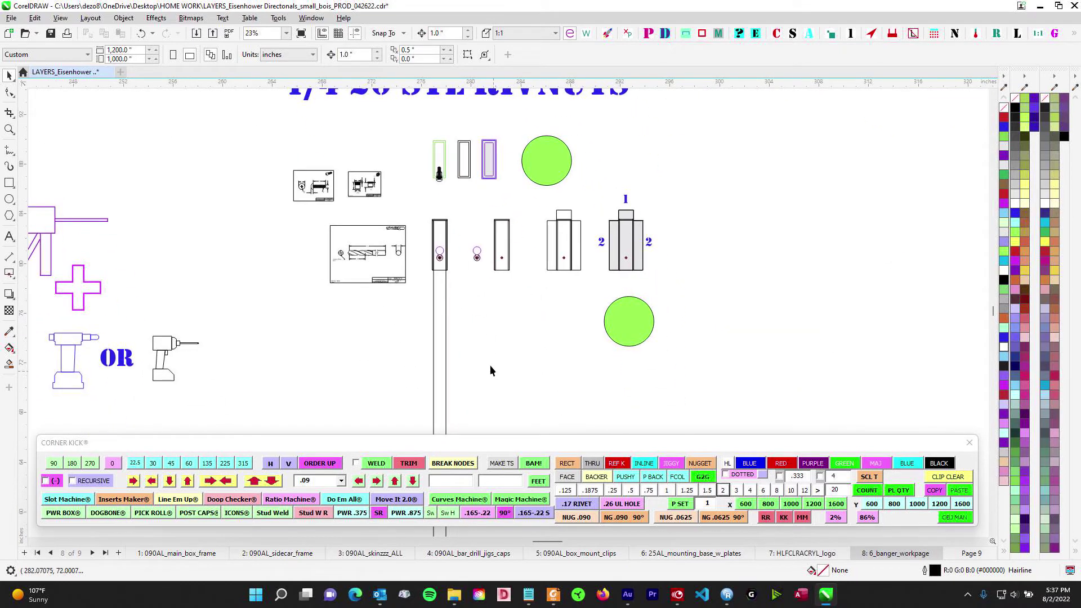
scroll(499, 278, down, 2)
scroll(518, 258, down, 1)
drag(551, 304, 506, 373)
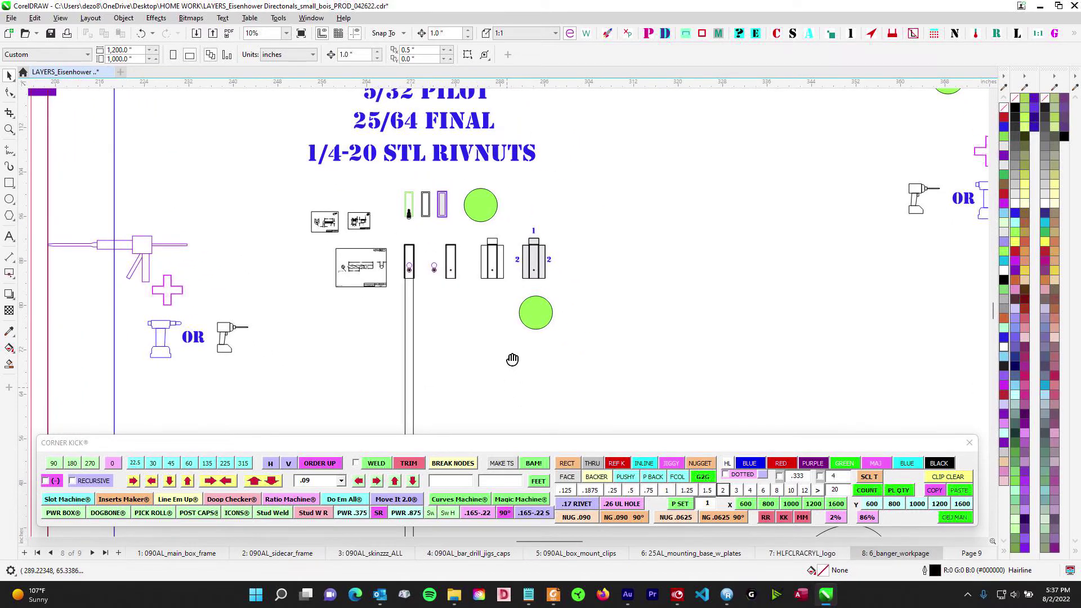
scroll(504, 372, down, 1)
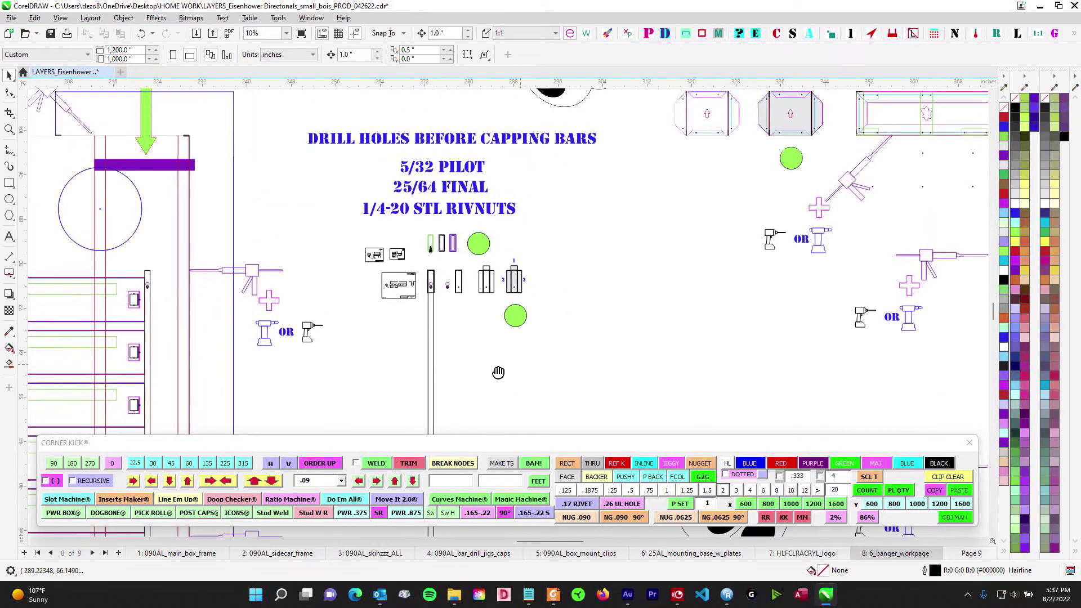
Open the 090AL_bar_drill_jigs_caps page and examine the four .090" aluminum drill jigs and the QTY 20 cap.
click(467, 554)
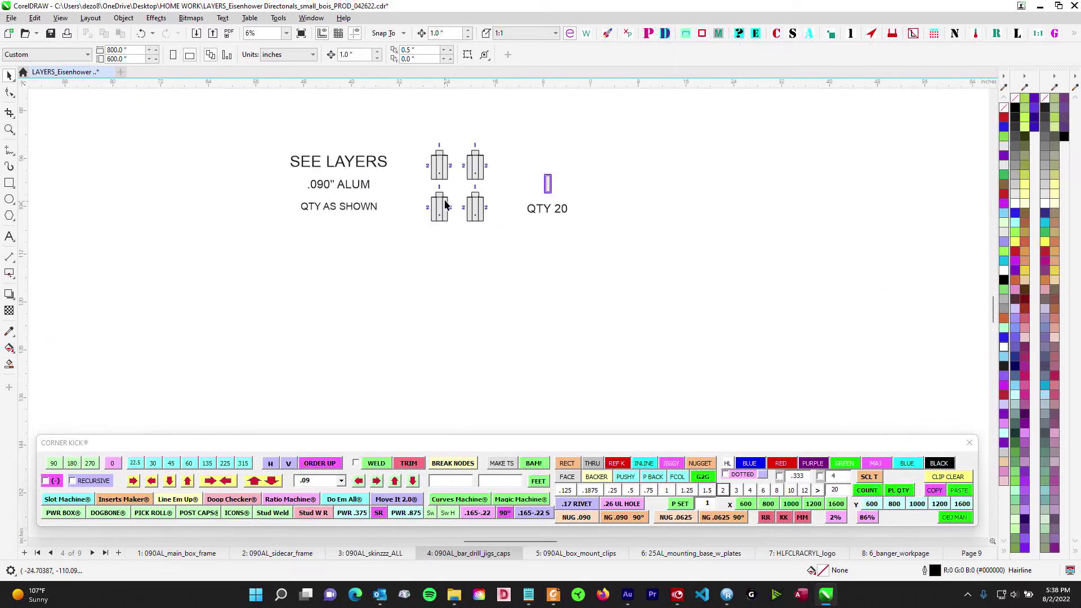
scroll(444, 206, up, 2)
scroll(459, 155, up, 1)
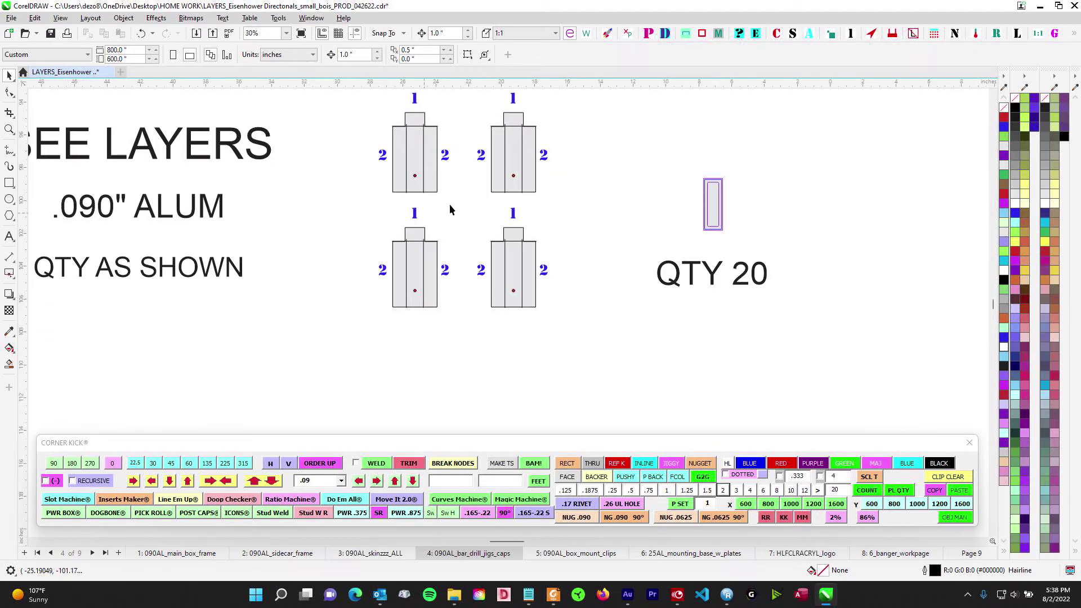
drag(456, 194, 400, 285)
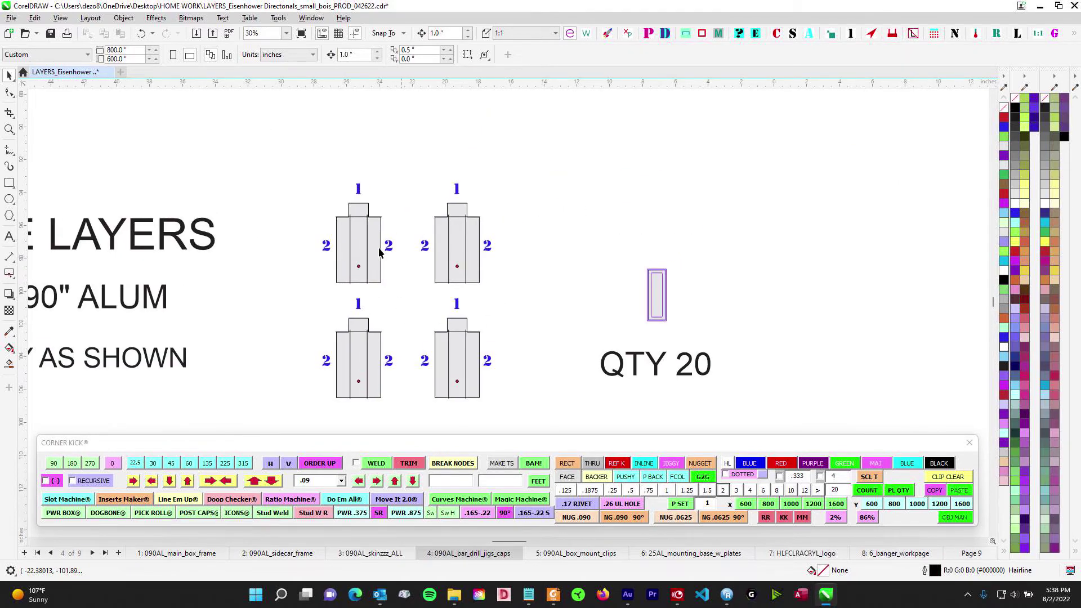
scroll(361, 400, up, 2)
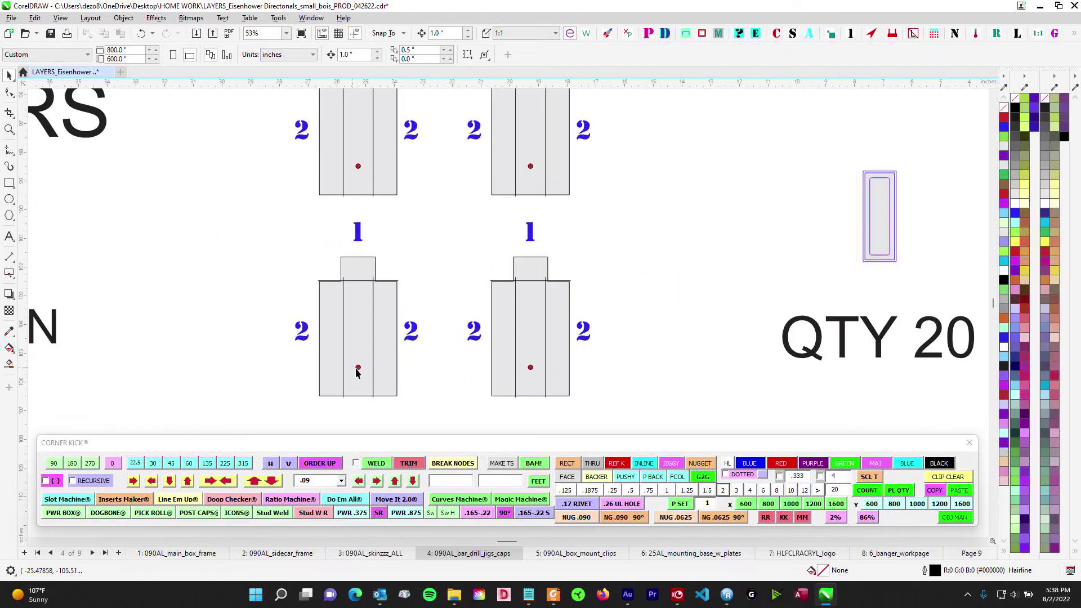
scroll(547, 308, down, 2)
scroll(499, 266, up, 1)
scroll(618, 272, down, 1)
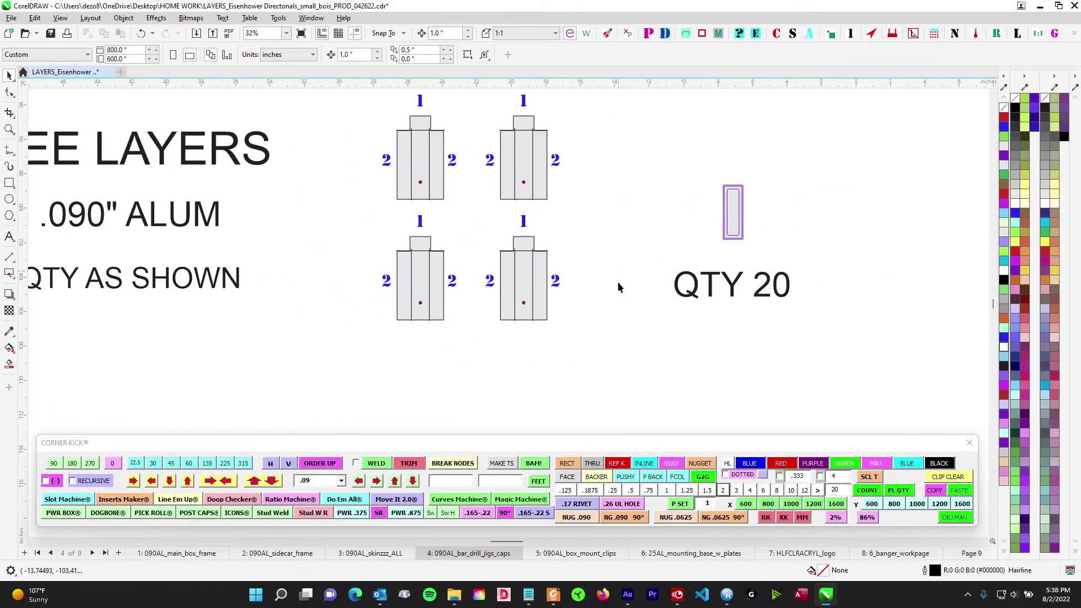
Return to the 6_banger_workpage and view the keyhole on the long upright beside the drill bit drawing.
click(876, 557)
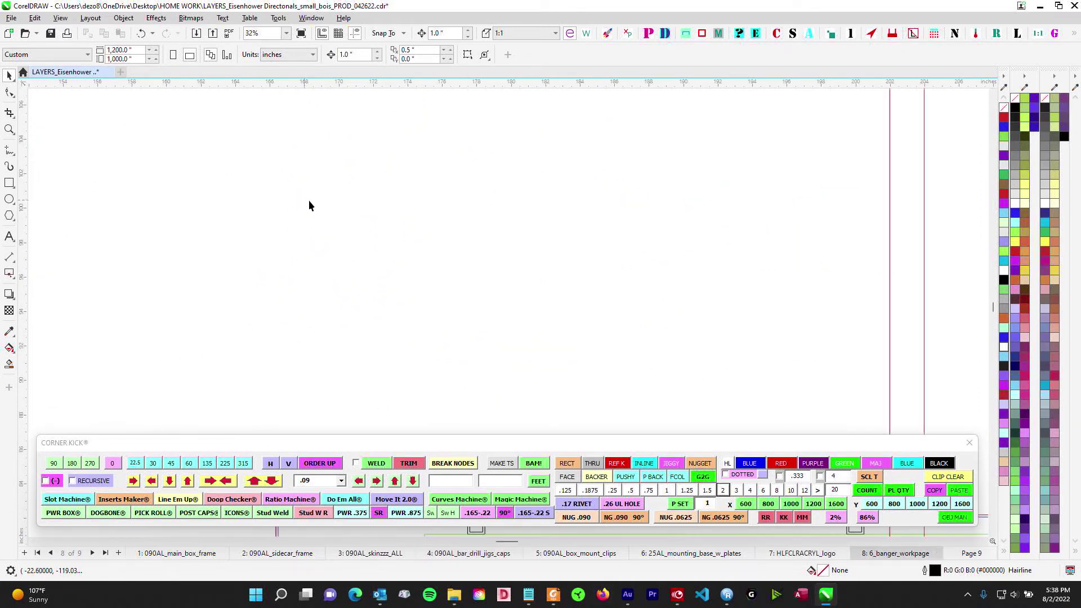
drag(539, 293, 249, 219)
drag(479, 352, 344, 218)
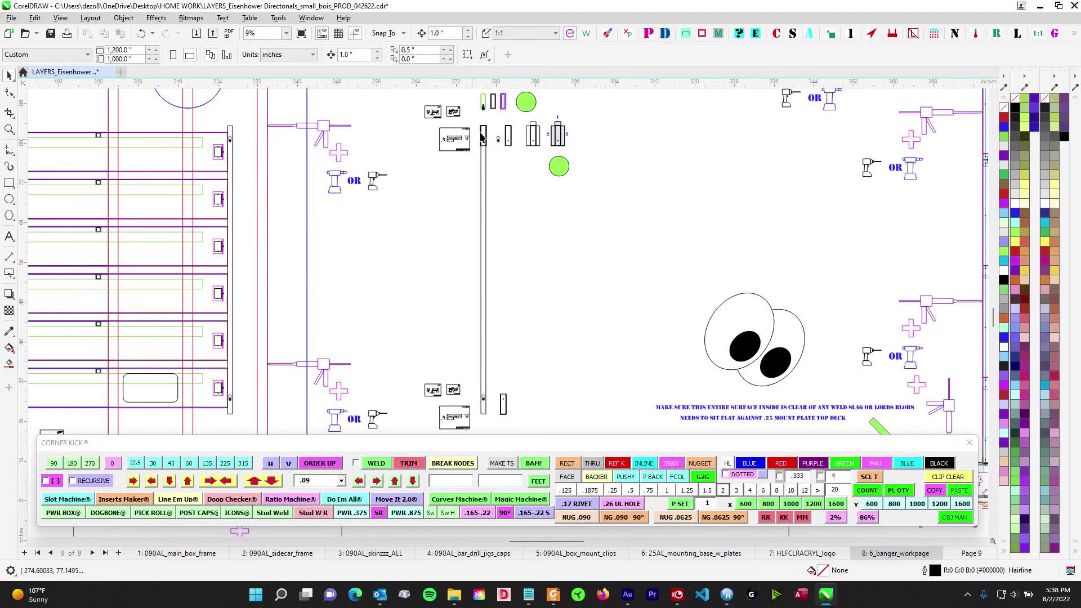
scroll(479, 176, up, 8)
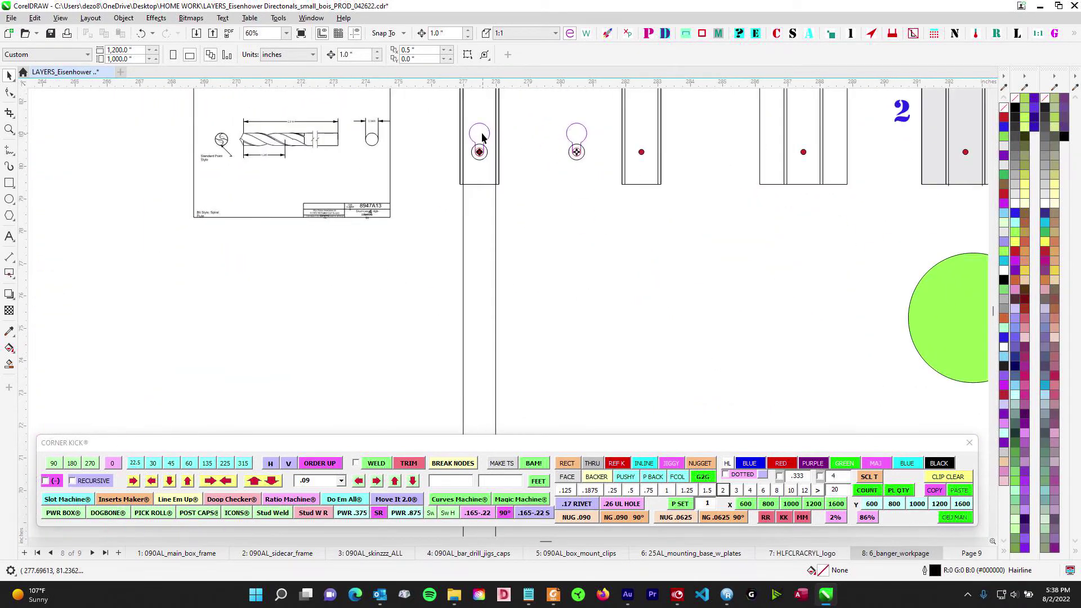
Compare the screw and rivnut section in the green bar with the rivnut's After Installation drawing.
drag(315, 155, 257, 326)
scroll(367, 248, down, 1)
drag(460, 264, 491, 475)
scroll(436, 290, up, 4)
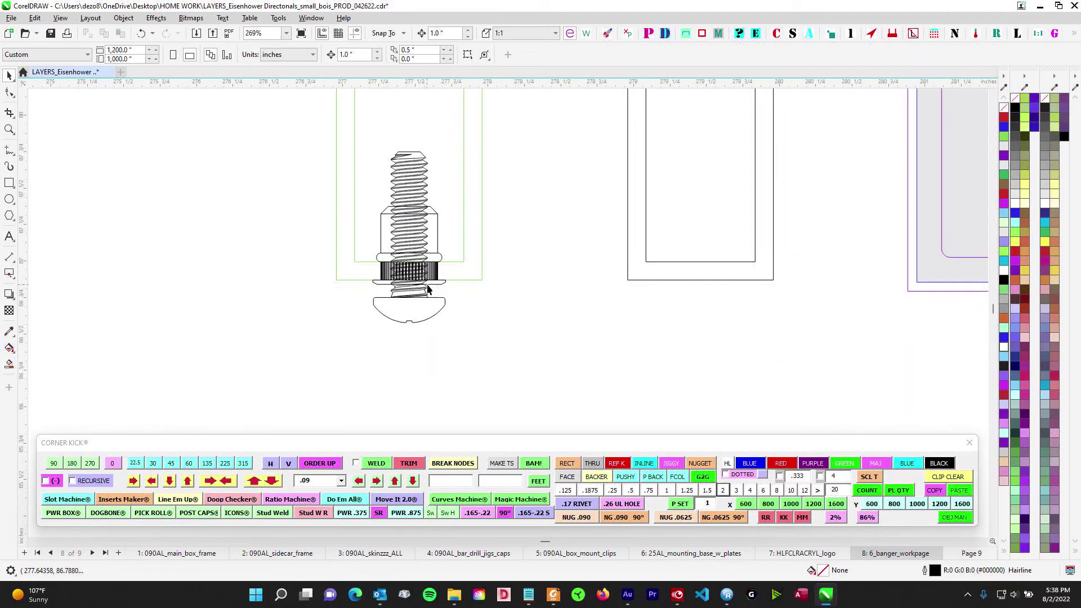
scroll(458, 322, down, 4)
drag(502, 362, 660, 184)
scroll(368, 161, up, 2)
scroll(369, 160, up, 4)
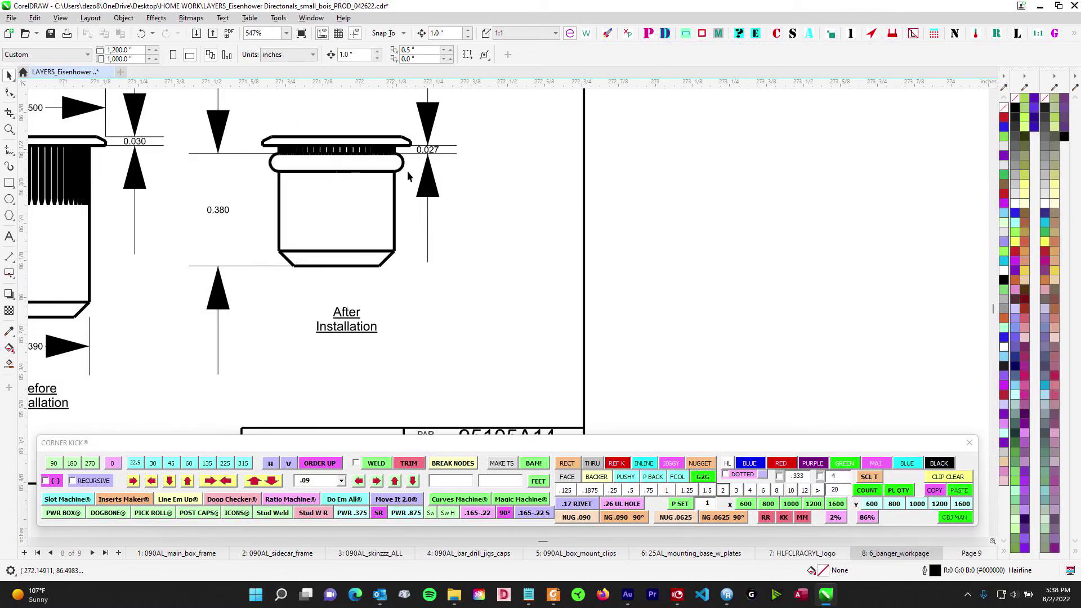
Look over the pilot, final and rivnut drilling notes, the side elevation and the MAIN overview of the workpage.
scroll(480, 216, down, 5)
drag(585, 276, 546, 98)
scroll(590, 282, down, 2)
drag(617, 287, 526, 105)
drag(553, 327, 529, 173)
scroll(527, 221, down, 4)
drag(450, 252, 431, 359)
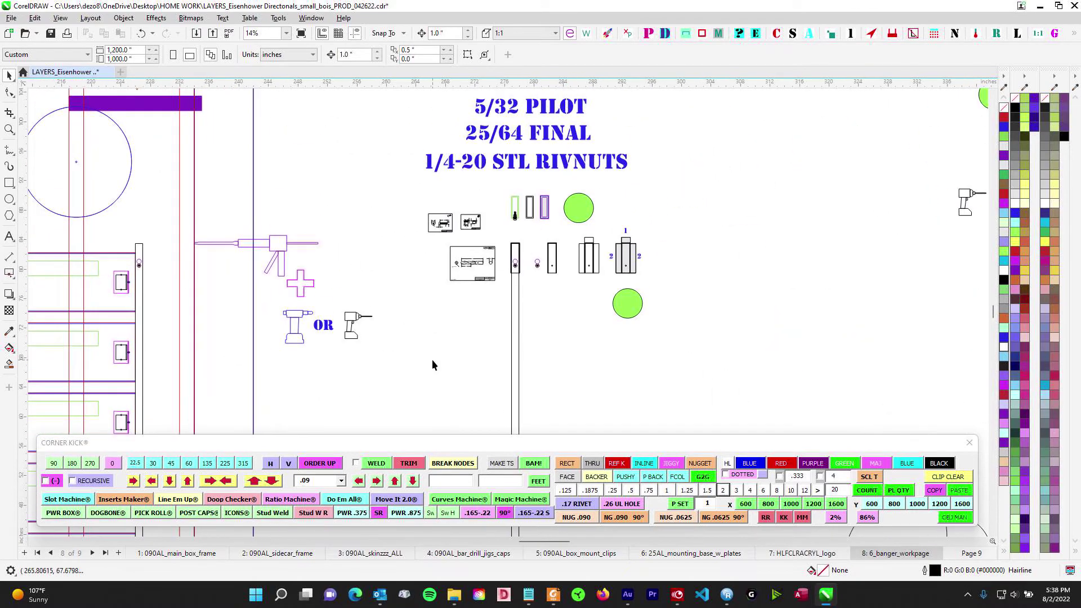
scroll(314, 200, down, 2)
drag(314, 201, 502, 405)
drag(252, 280, 600, 293)
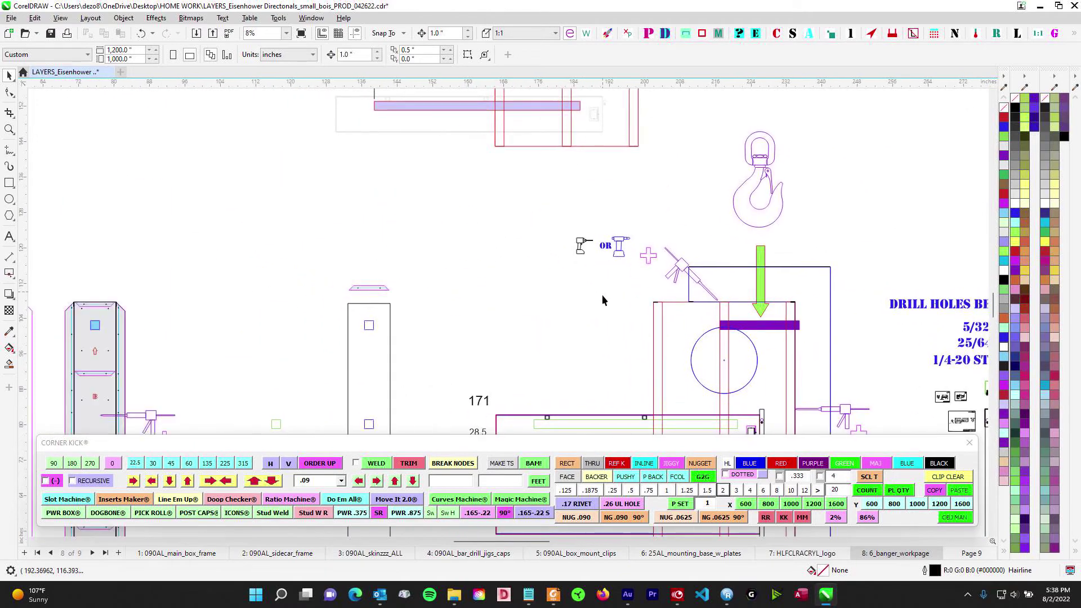
scroll(607, 300, down, 3)
drag(296, 263, 664, 261)
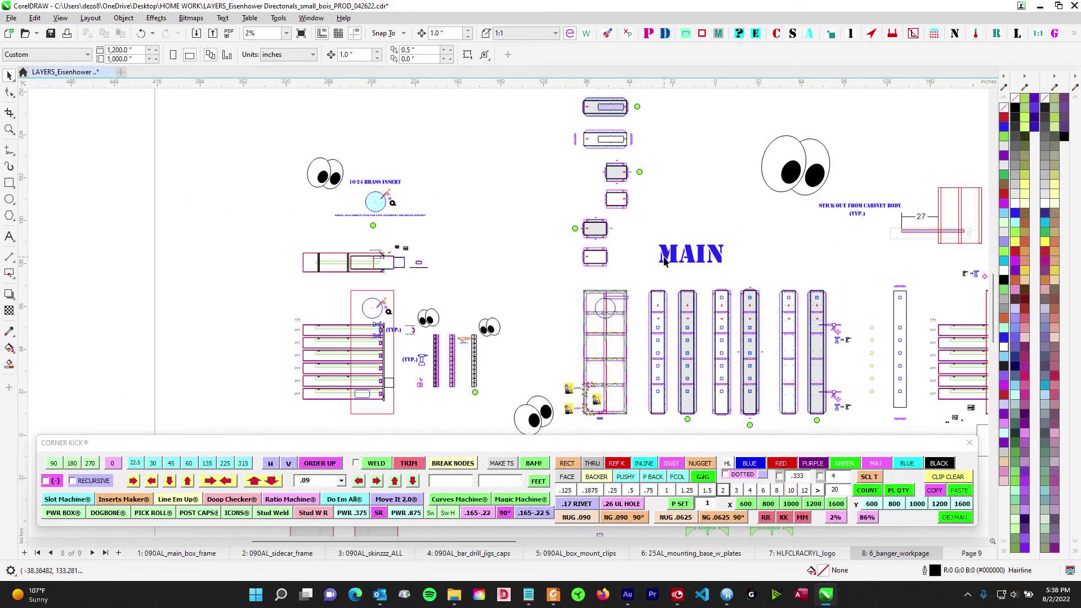
Examine how the screw and rivnut fasten through the bar beside the YER EXISTING CLIP and NEW HOTNESS details.
scroll(361, 268, up, 8)
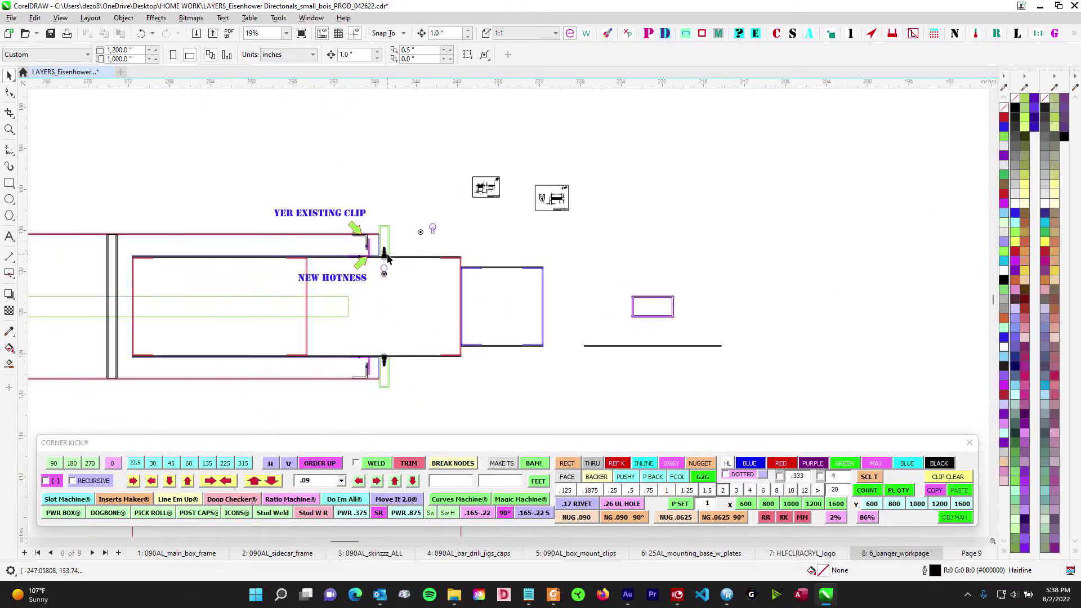
scroll(385, 267, up, 6)
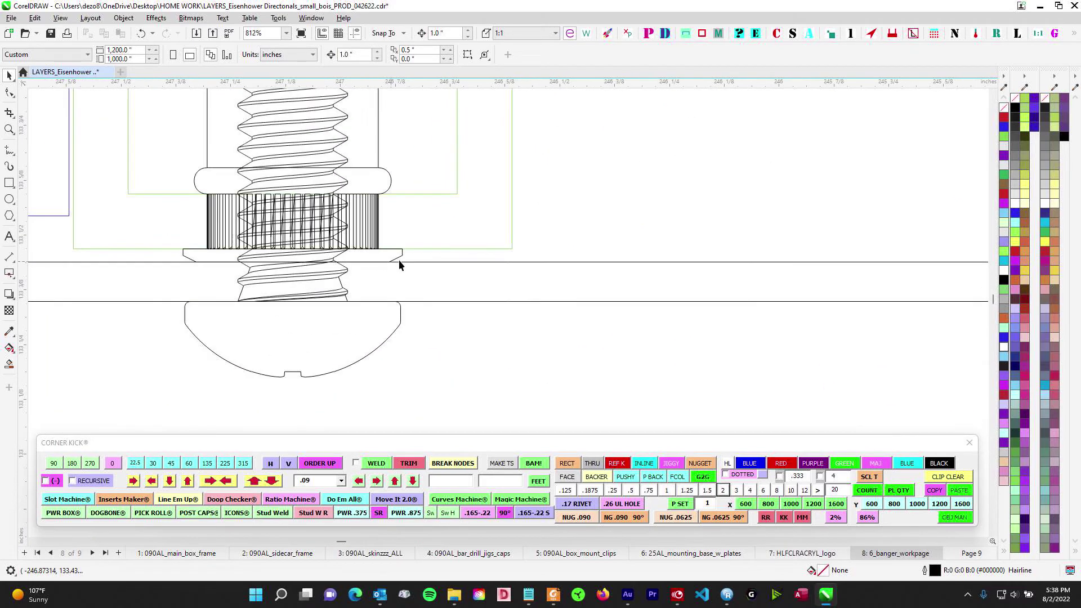
scroll(387, 264, down, 2)
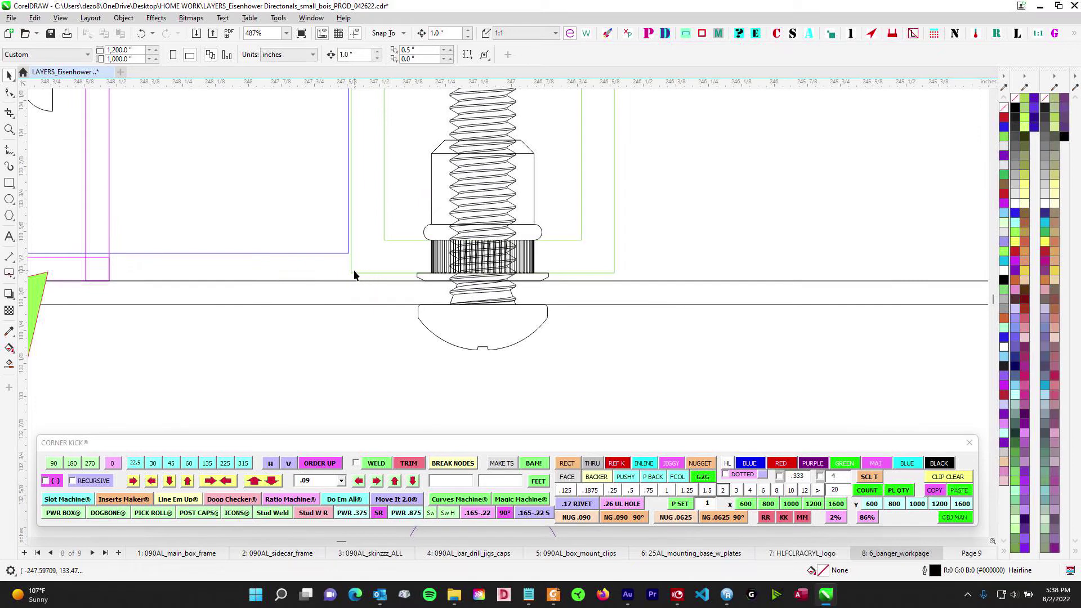
scroll(459, 283, down, 1)
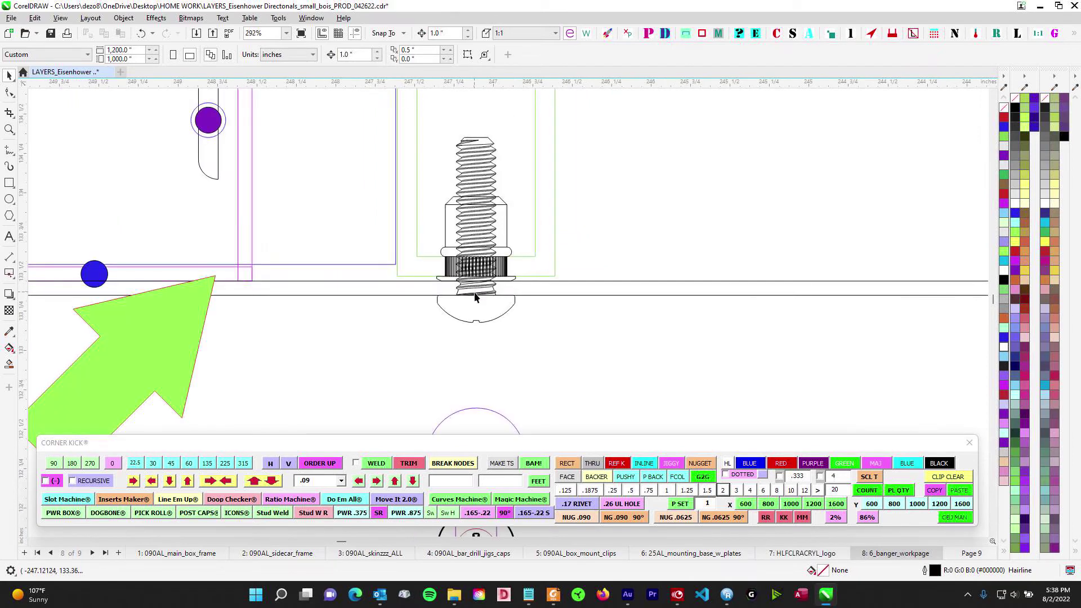
scroll(522, 277, up, 1)
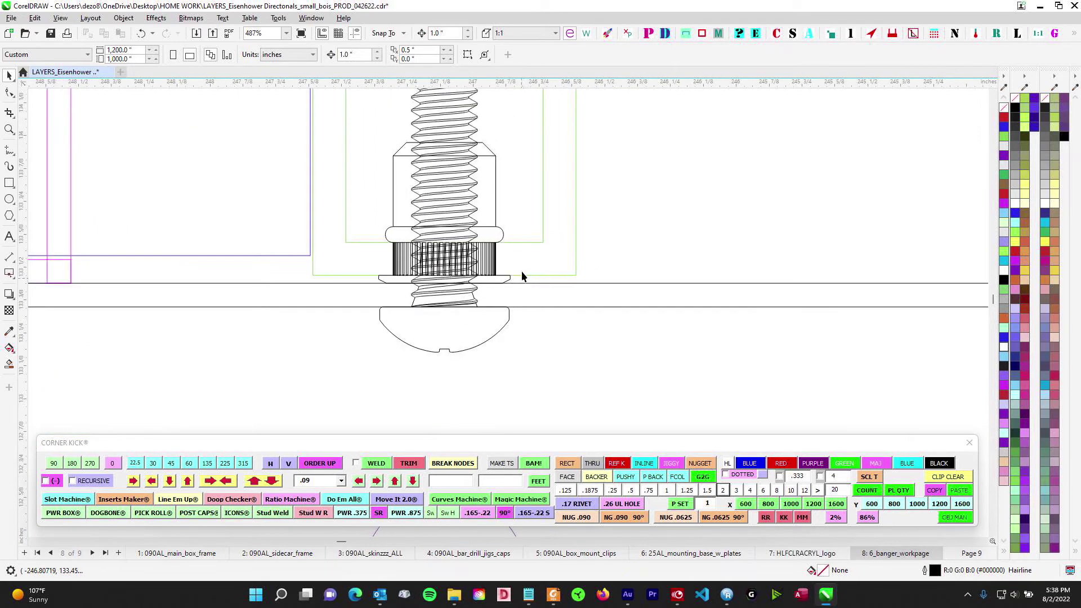
scroll(519, 283, down, 1)
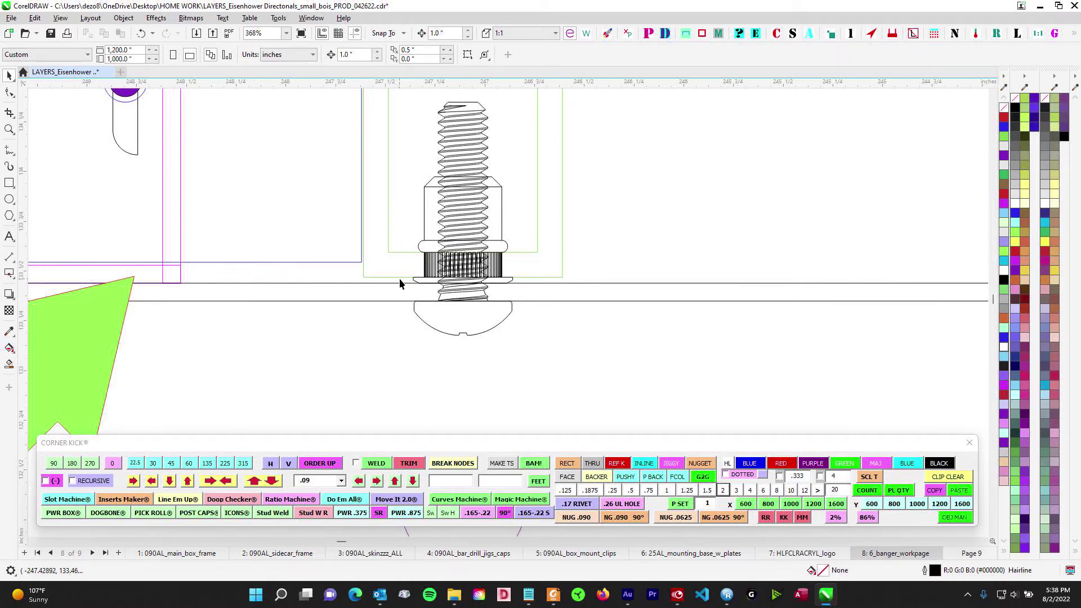
scroll(399, 278, up, 1)
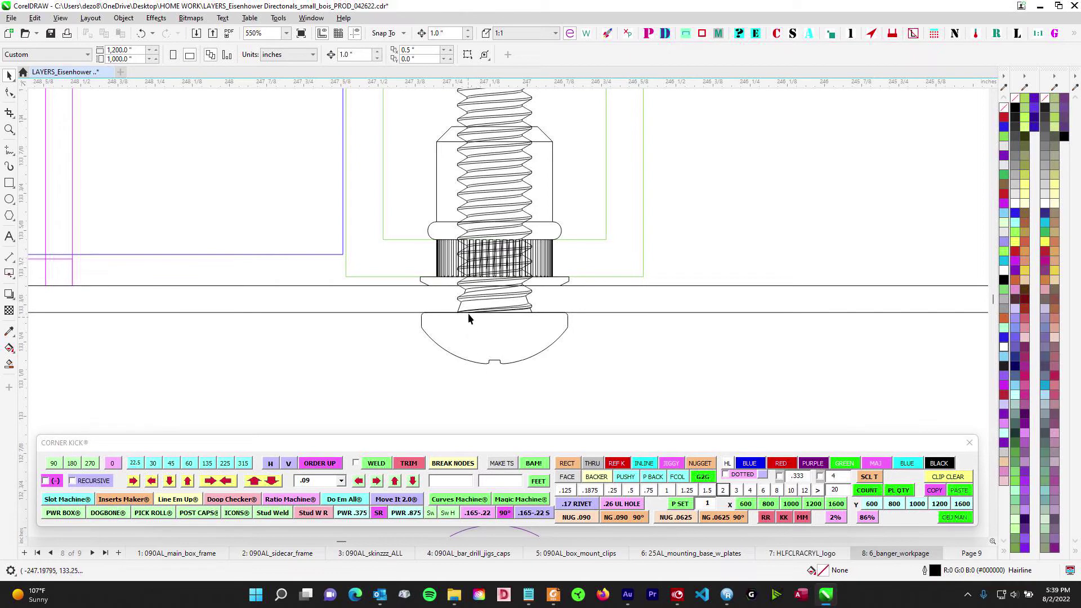
scroll(414, 329, down, 1)
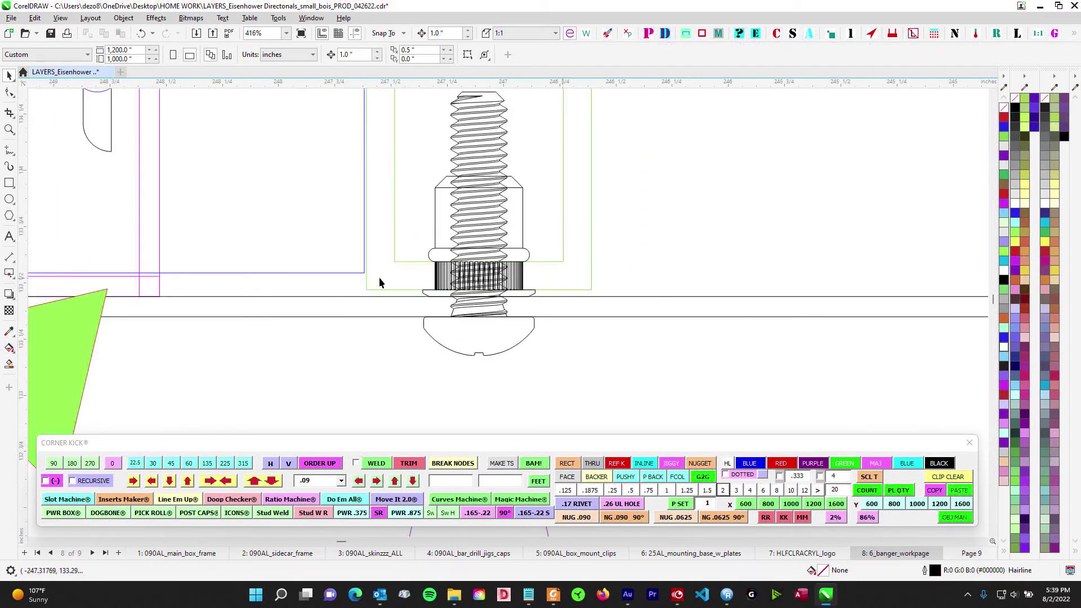
scroll(529, 292, down, 4)
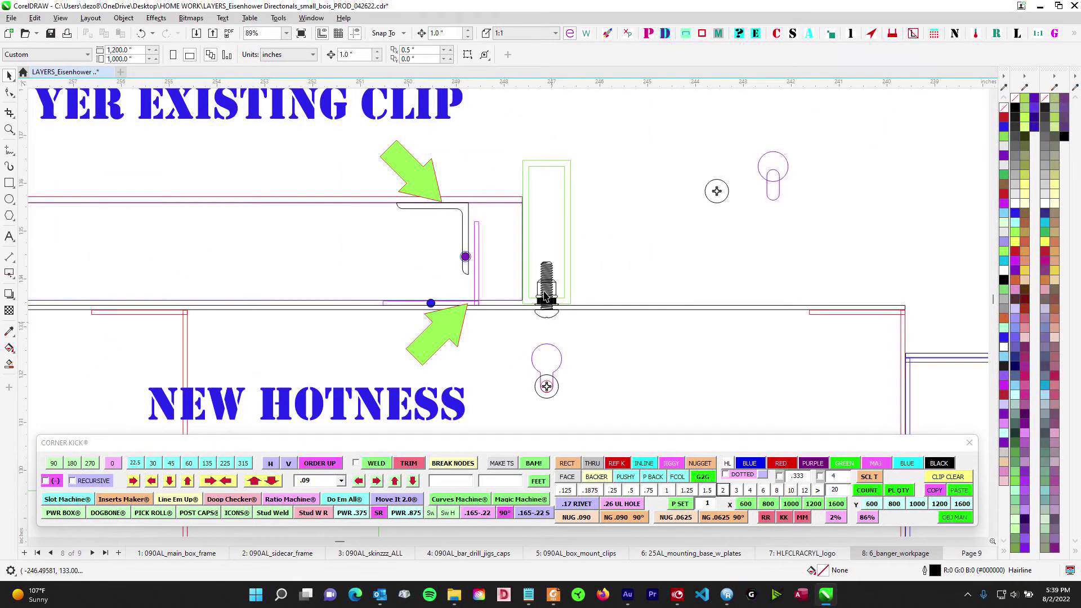
scroll(538, 329, down, 3)
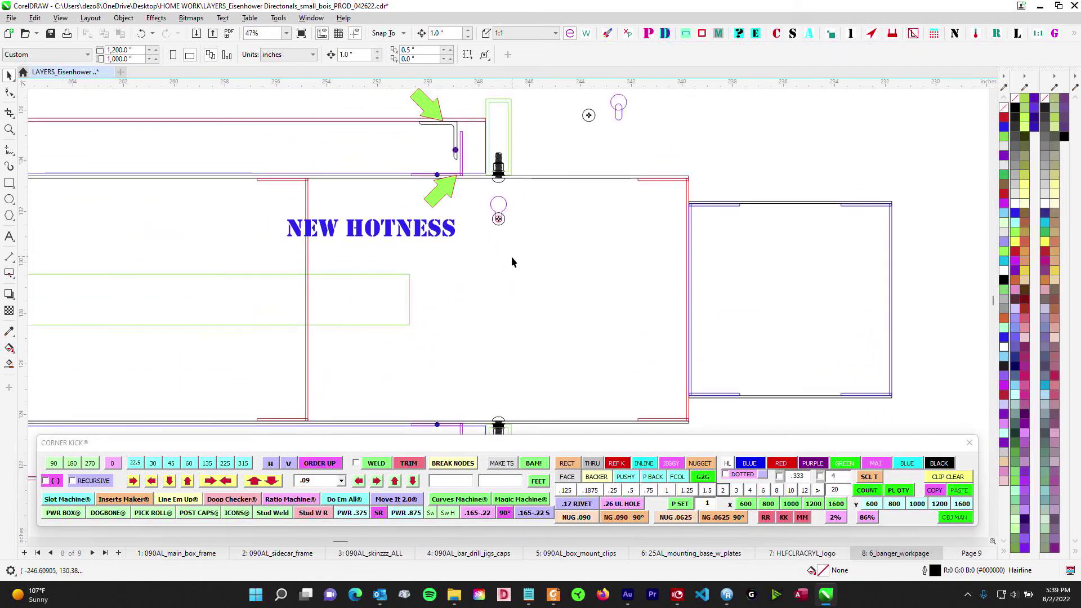
Check the screw head's position in the keyholes along the upright, from the drill detail to the lowest keyhole.
scroll(512, 228, down, 5)
drag(587, 374, 356, 204)
drag(319, 385, 443, 238)
scroll(443, 240, up, 8)
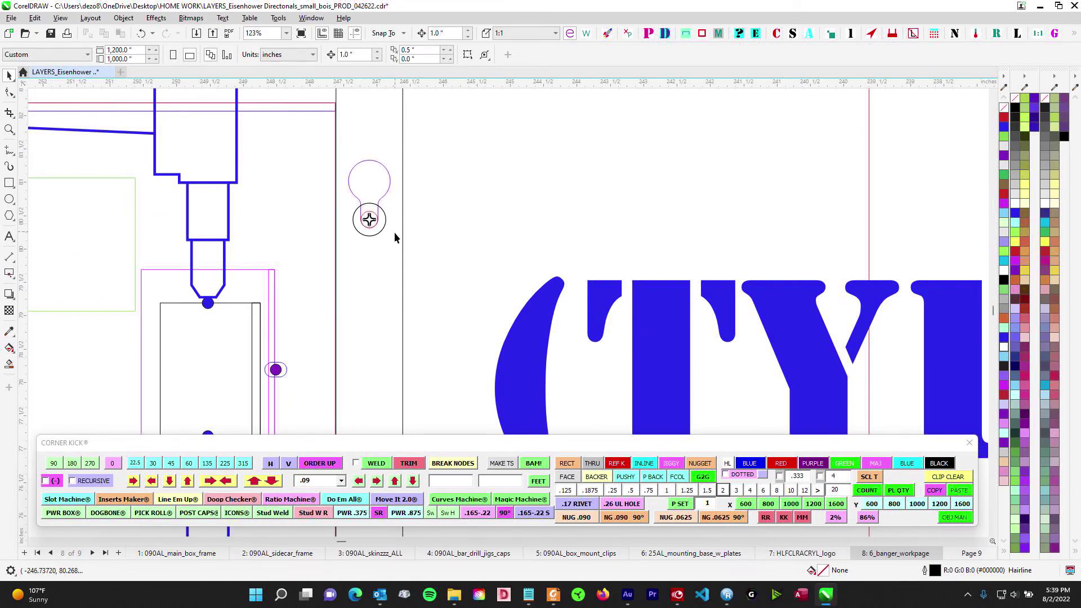
scroll(404, 246, down, 5)
mouse_move(482, 364)
mouse_down()
mouse_move(526, 133)
mouse_move(519, 117)
mouse_up()
drag(471, 342, 507, 67)
drag(484, 391, 487, 206)
scroll(486, 239, up, 8)
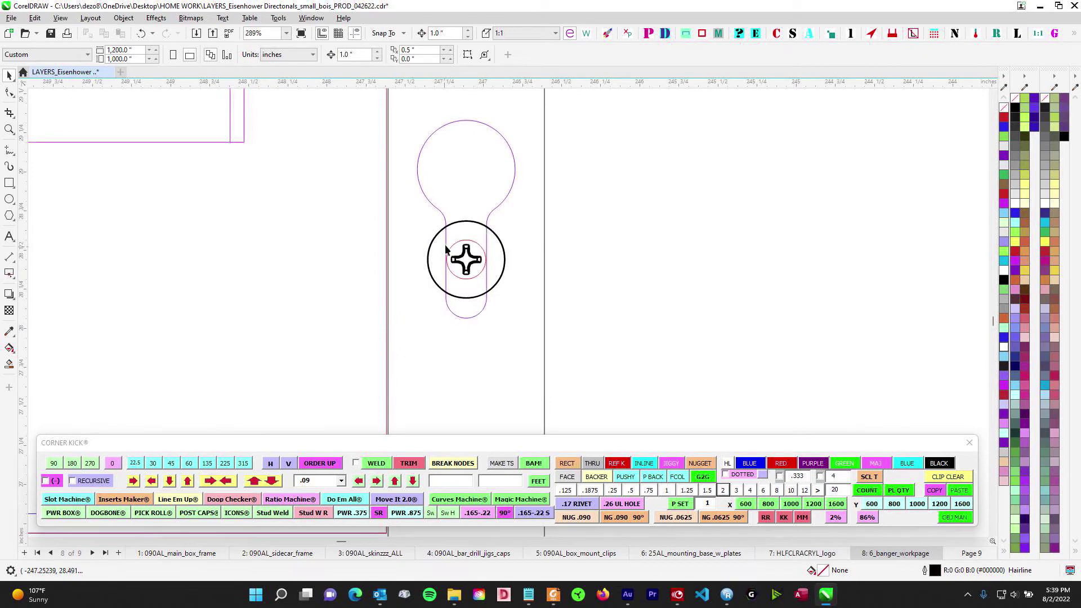
scroll(467, 338, down, 1)
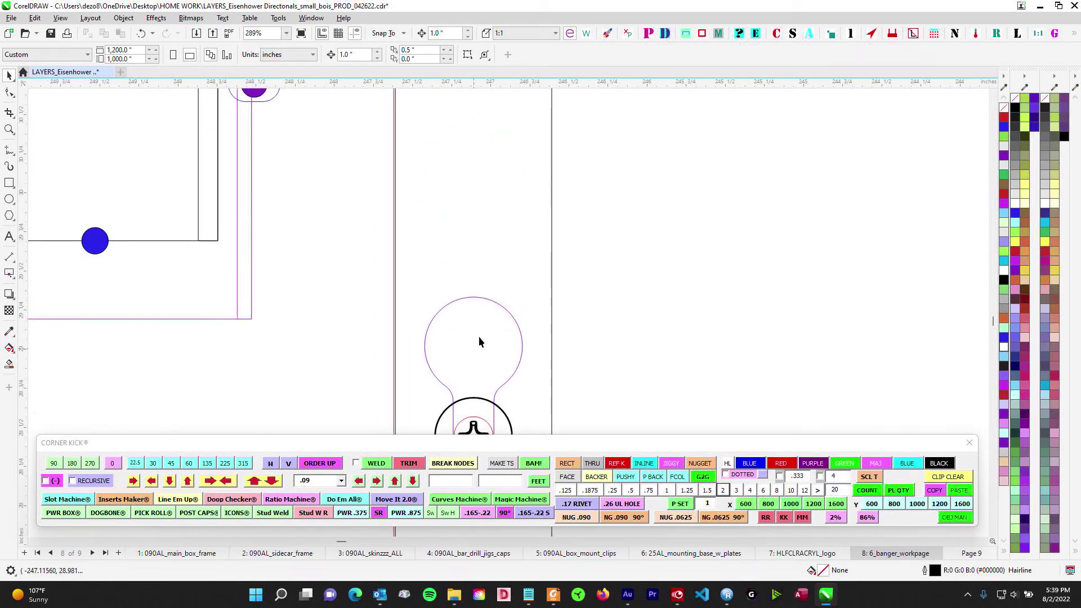
scroll(451, 350, up, 2)
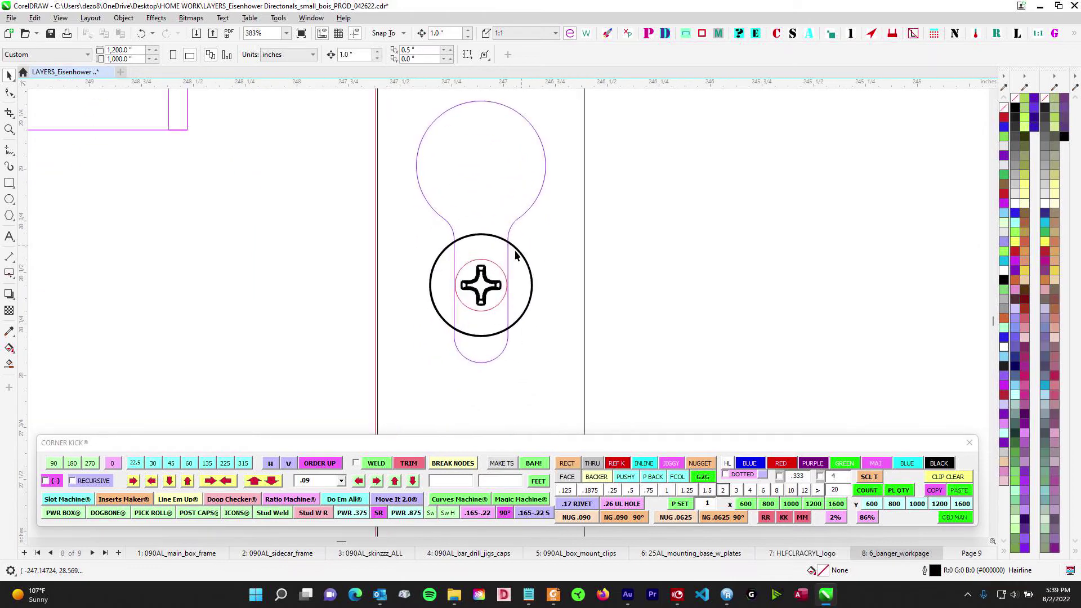
scroll(515, 280, down, 4)
scroll(443, 301, down, 3)
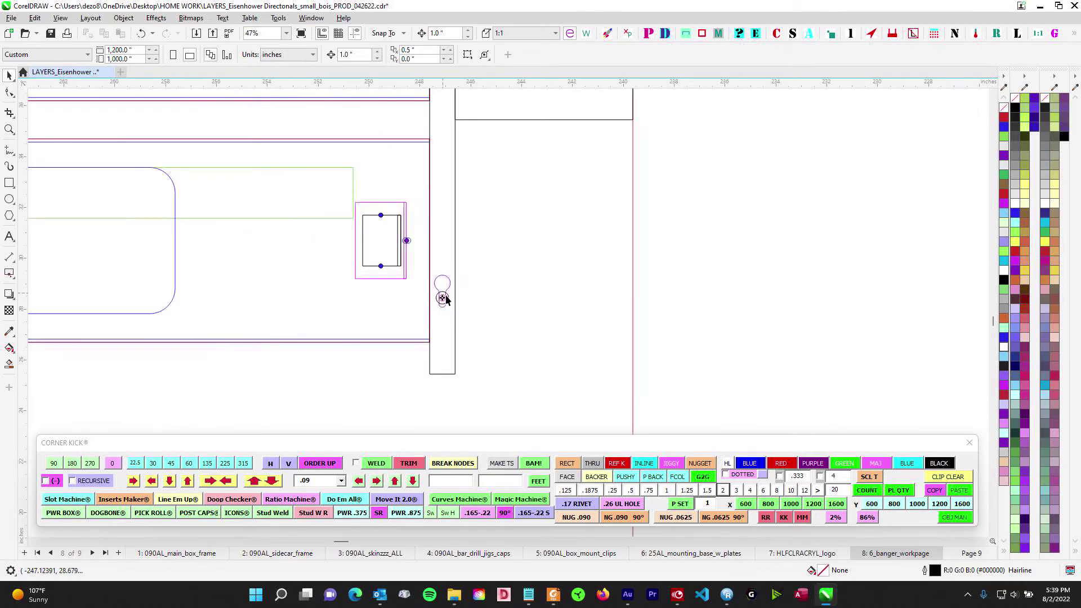
Review the stick-out detail, the side elevation with its stacked blades and the cabinet views near the drilling notes.
scroll(478, 318, down, 4)
drag(901, 236, 422, 310)
scroll(580, 272, down, 1)
drag(584, 271, 354, 389)
drag(618, 202, 265, 385)
drag(715, 298, 271, 279)
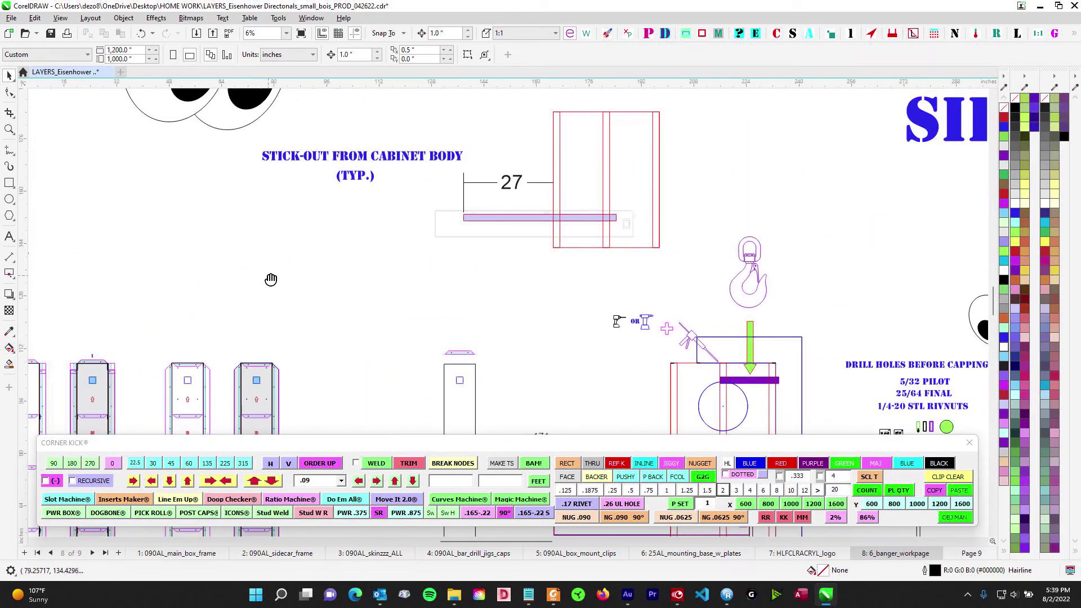
drag(580, 373, 621, 172)
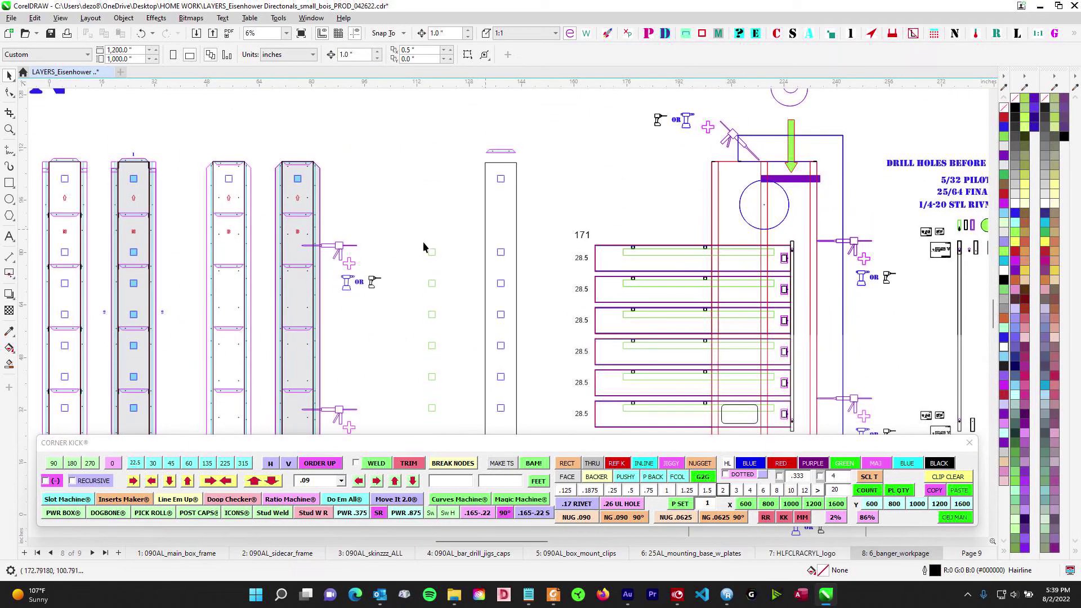
scroll(424, 259, down, 1)
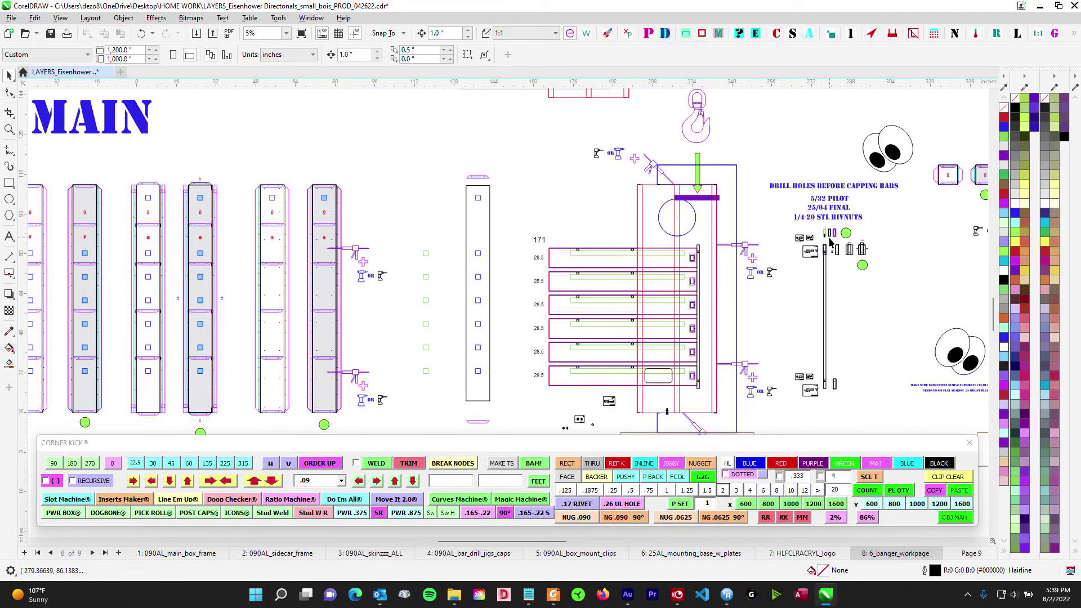
Examine the gap between the screw head and the rivnut flange in the bar section below the drilling notes.
scroll(829, 240, up, 9)
scroll(631, 259, right, 3)
scroll(631, 259, up, 1)
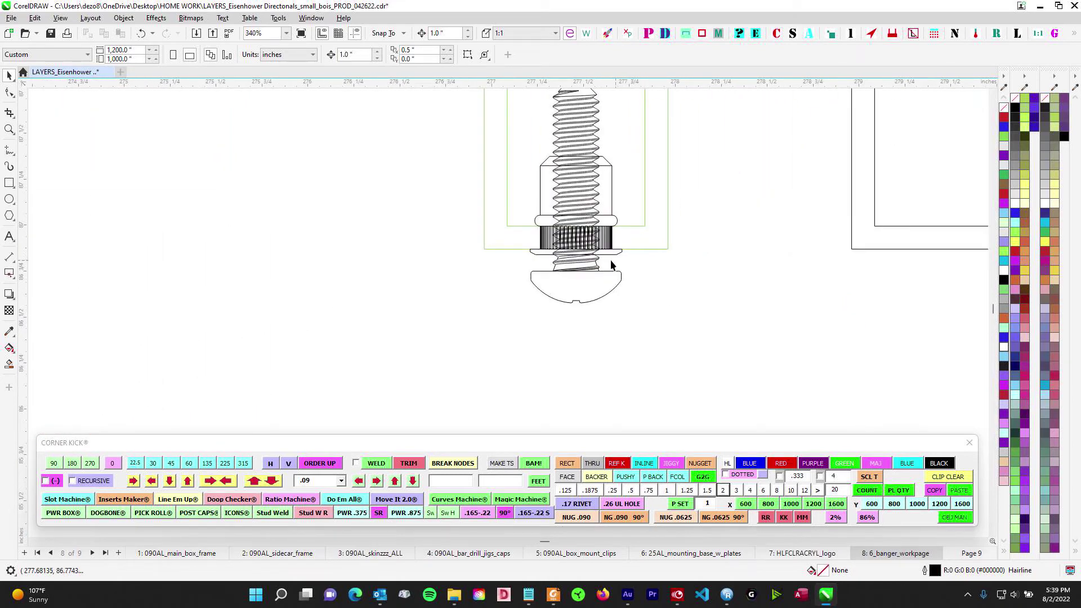
scroll(613, 264, up, 1)
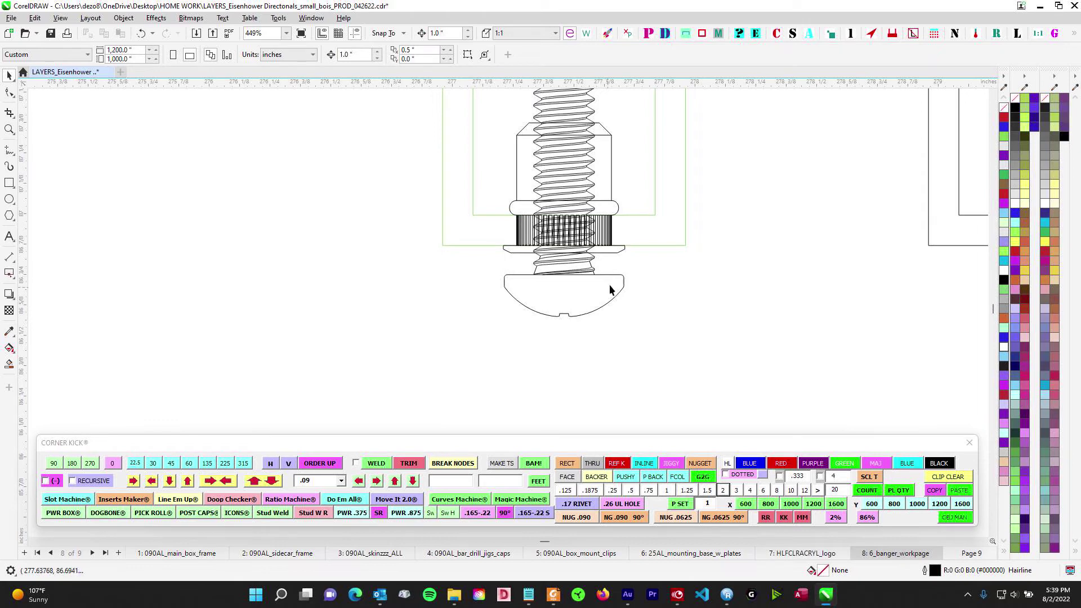
scroll(620, 285, down, 2)
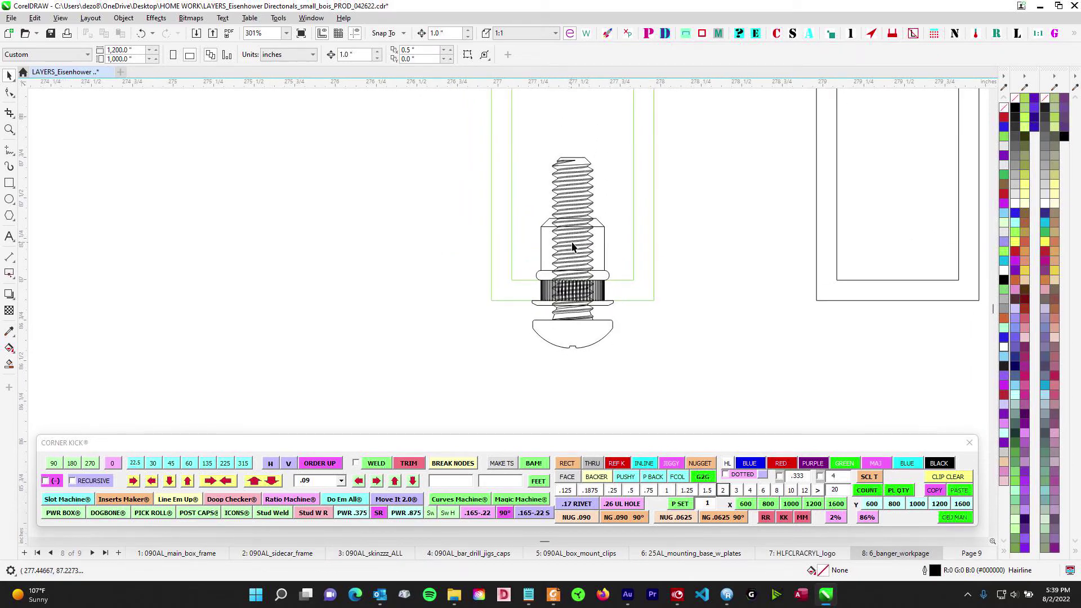
scroll(530, 302, down, 10)
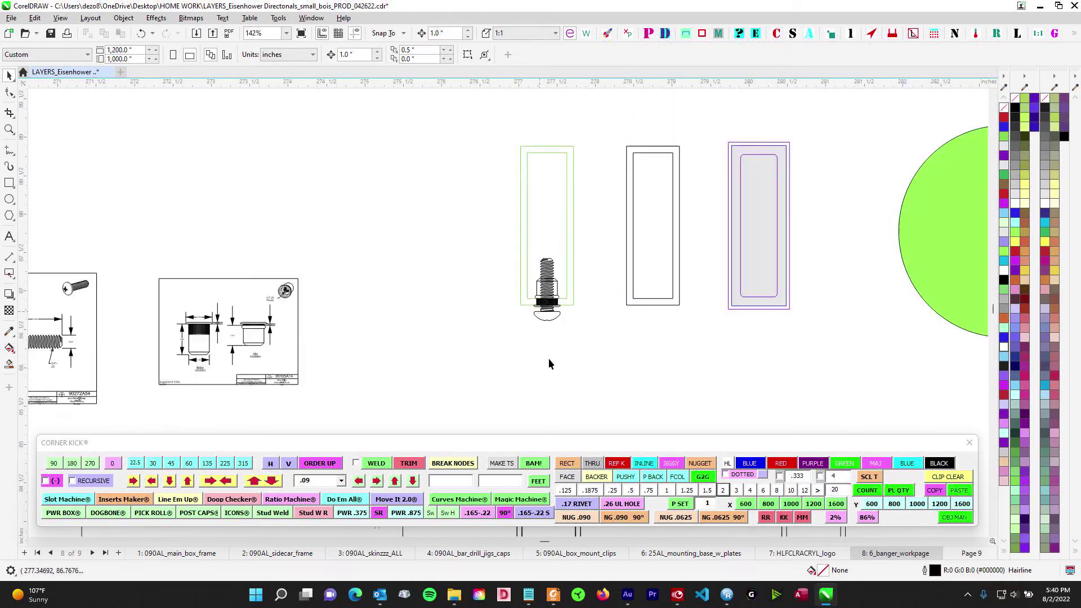
View the keyhole upright, the drill bit drawing and the flat and folded drill jig views below the bar sections.
drag(589, 254, 500, 158)
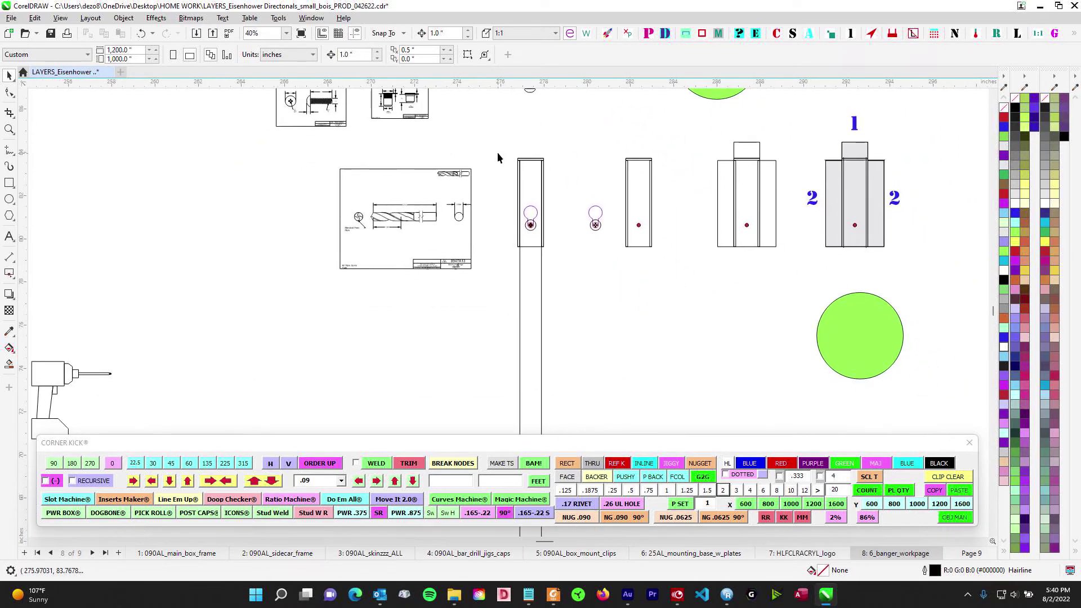
scroll(611, 294, down, 4)
drag(625, 338, 522, 369)
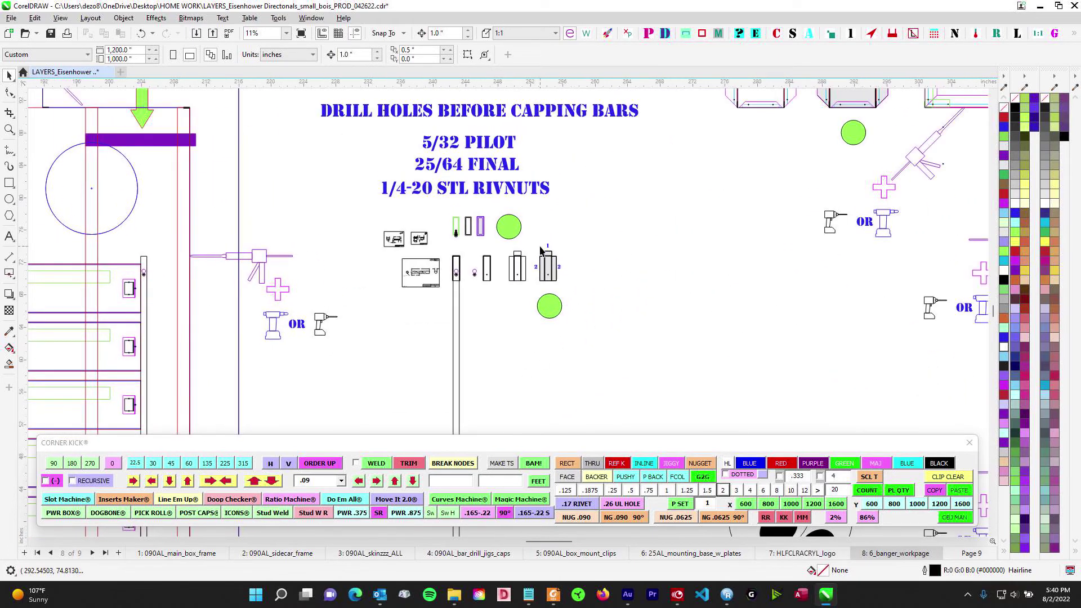
scroll(543, 247, up, 2)
scroll(554, 275, down, 4)
Survey the lower workpage for the bracket, notched gusset, skin panel and base frame layouts around the main cabinet views.
scroll(540, 342, down, 1)
drag(622, 385, 408, 428)
drag(672, 266, 496, 76)
drag(412, 298, 773, 210)
drag(473, 320, 498, 127)
scroll(600, 207, down, 1)
drag(485, 250, 774, 214)
drag(587, 212, 834, 264)
scroll(667, 279, down, 1)
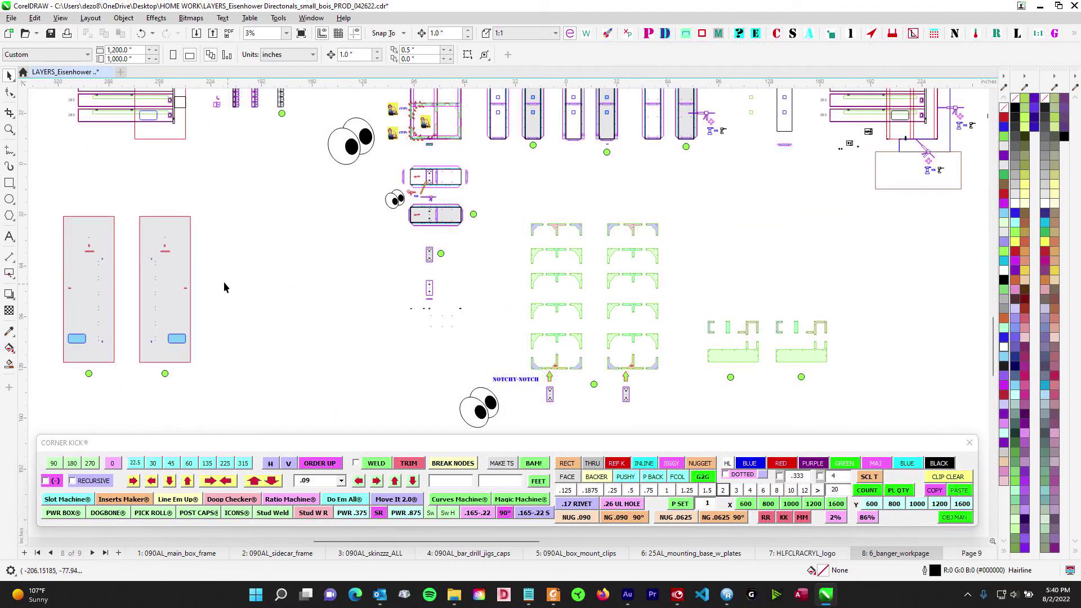
drag(242, 278, 366, 451)
scroll(308, 171, up, 1)
scroll(316, 186, down, 1)
drag(463, 257, 147, 174)
drag(548, 264, 216, 158)
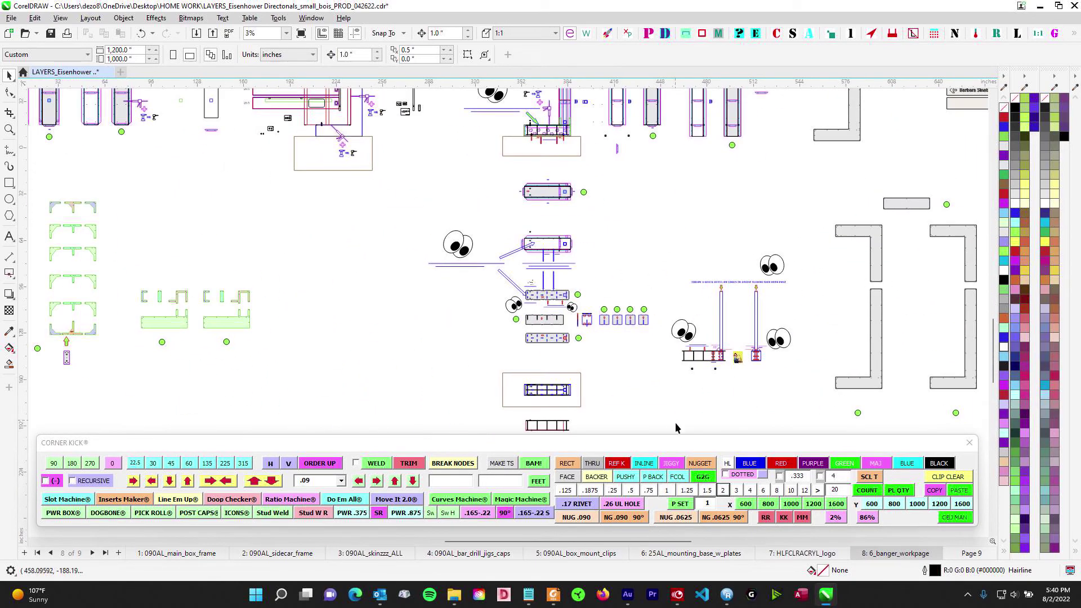
drag(630, 287, 648, 334)
Select the brown base rectangle around the EXISTING J-BOLTS note and inspect the mounting base section above it.
click(599, 195)
scroll(601, 197, up, 4)
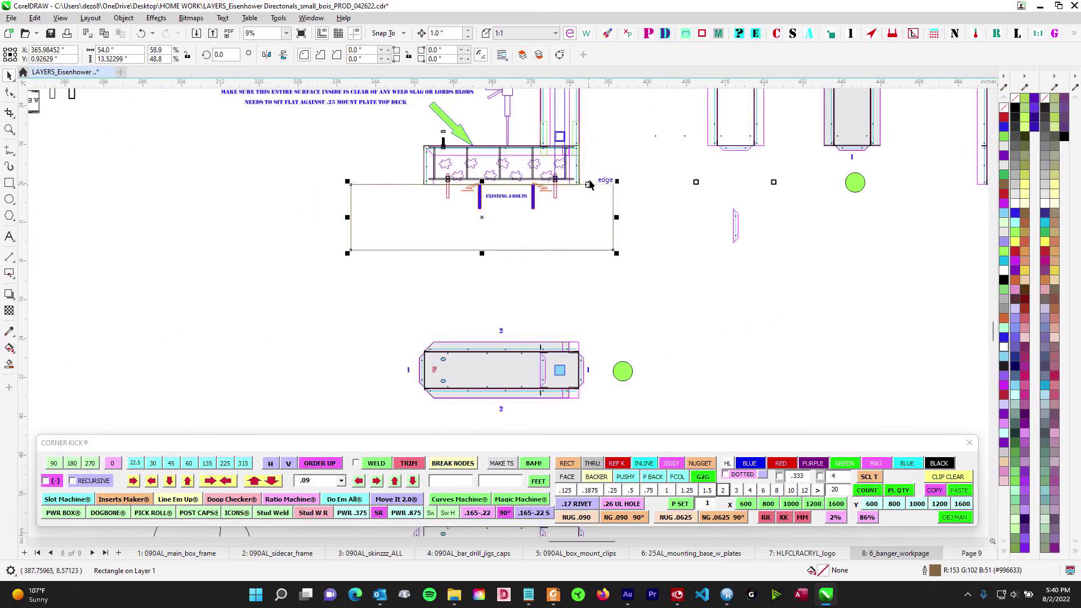
scroll(285, 179, up, 1)
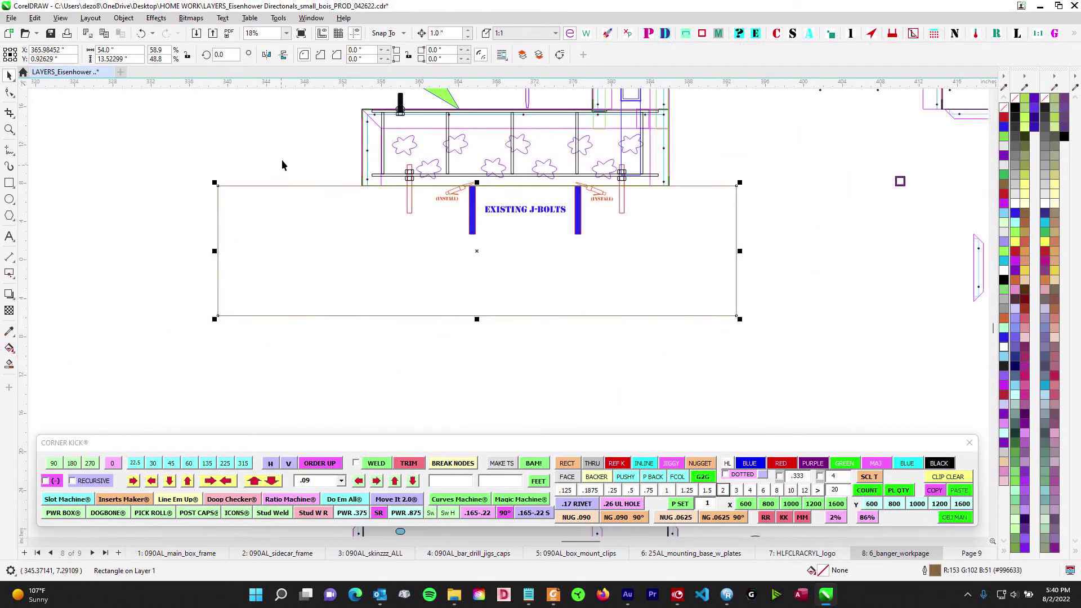
click(307, 184)
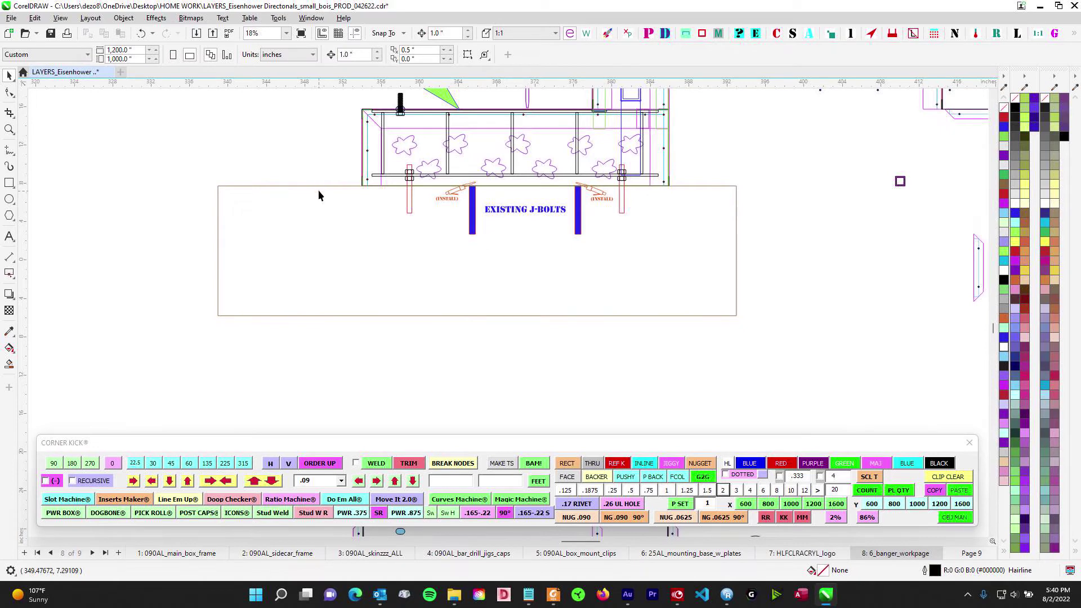
click(318, 186)
scroll(319, 185, down, 1)
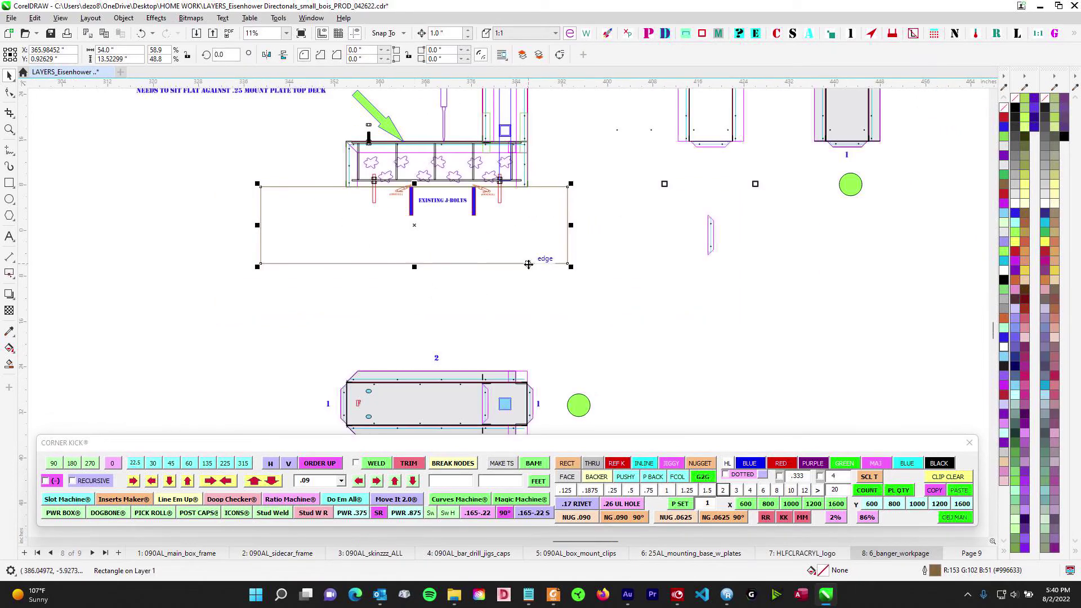
Inspect the existing J-bolts and their cut-off marks below the mounting base section, and clear the rectangle selection.
scroll(510, 304, up, 2)
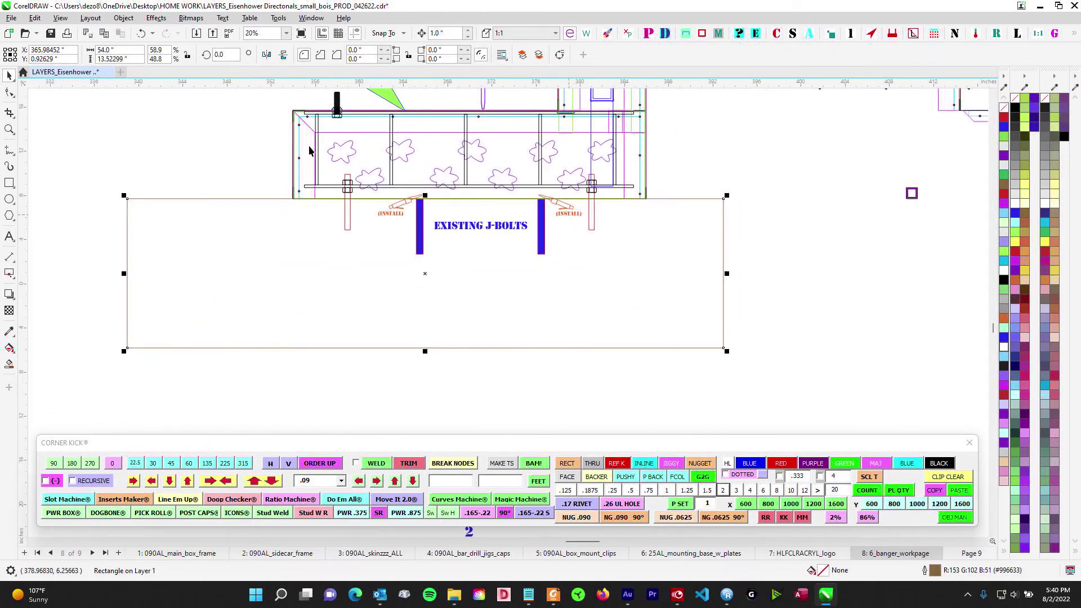
scroll(573, 201, up, 3)
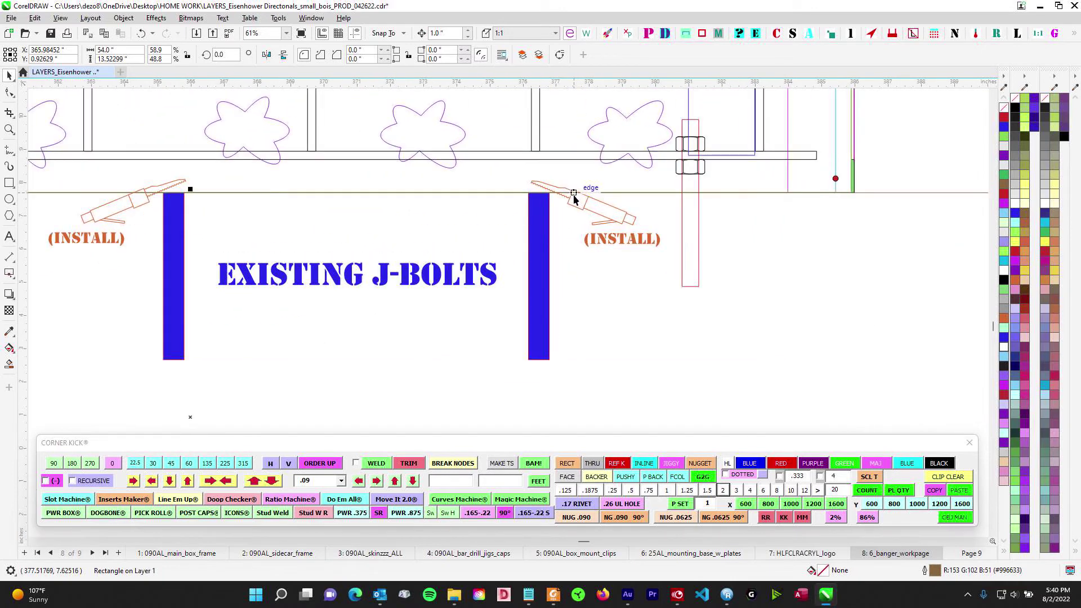
scroll(541, 212, down, 3)
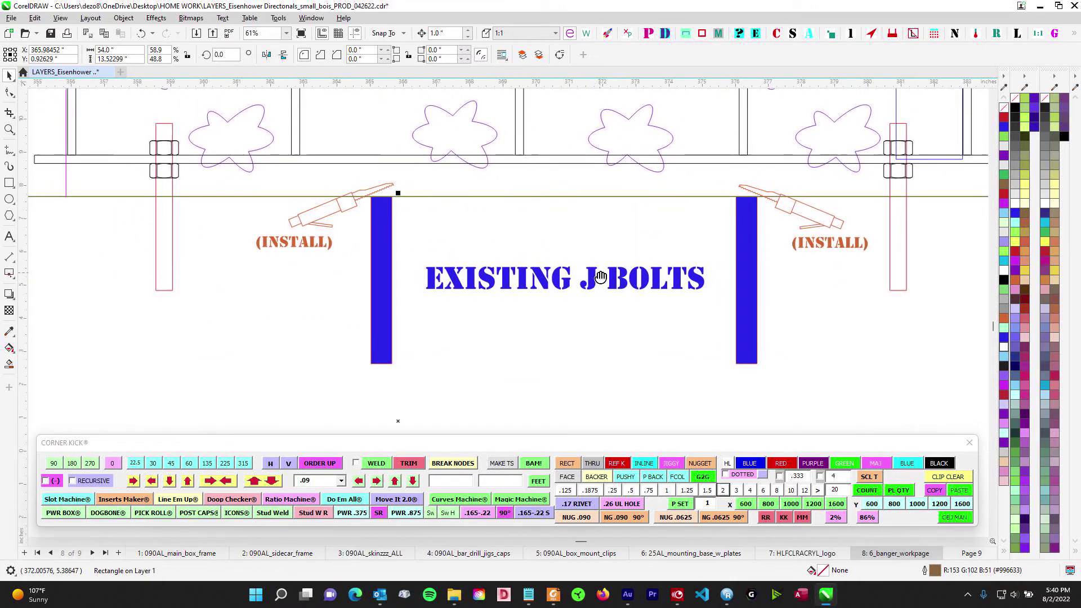
key(Escape)
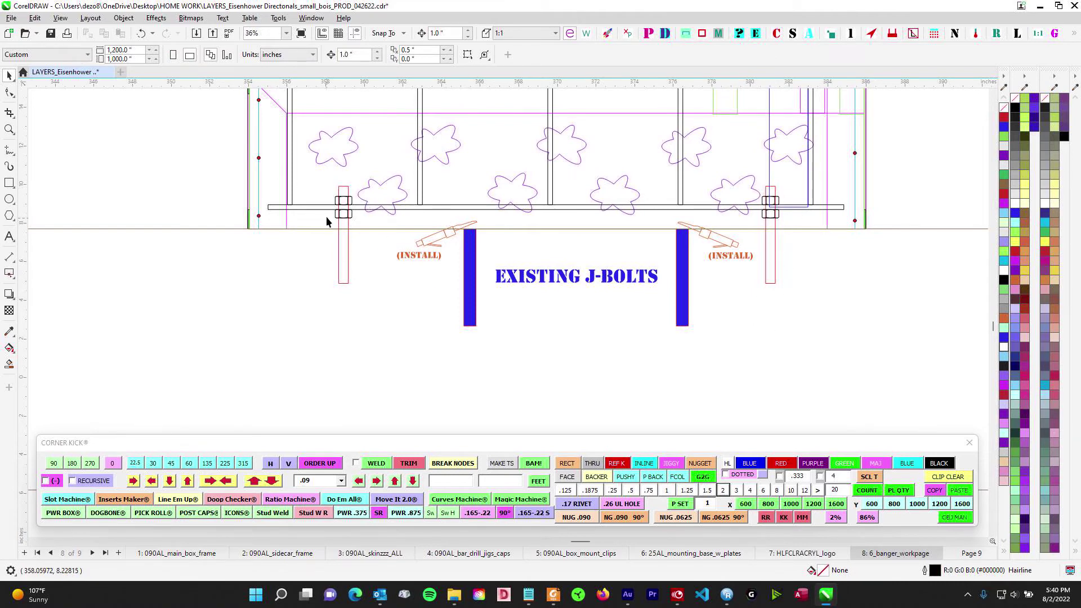
Select the lower nut and the new anchor bolt near the mounting base section's first J-bolt to check how they pass through the bottom plate.
scroll(326, 217, up, 5)
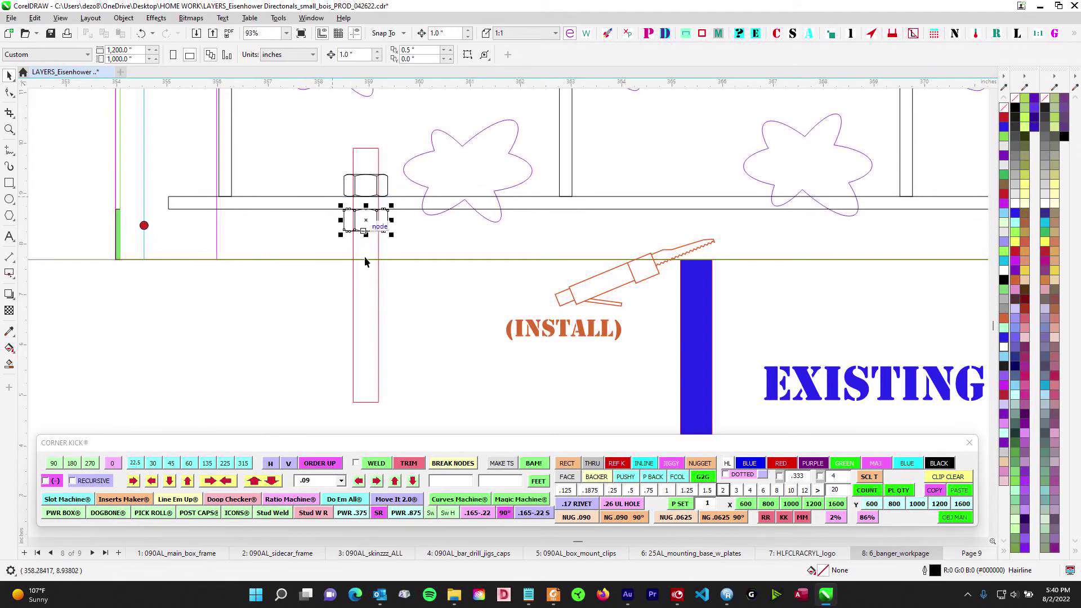
click(363, 218)
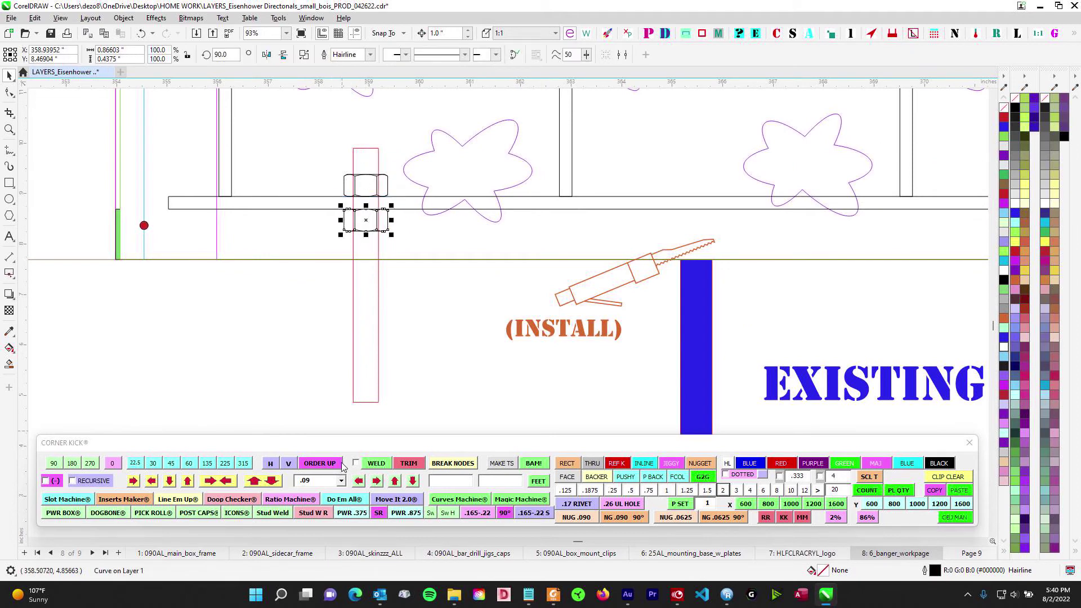
click(374, 375)
click(379, 333)
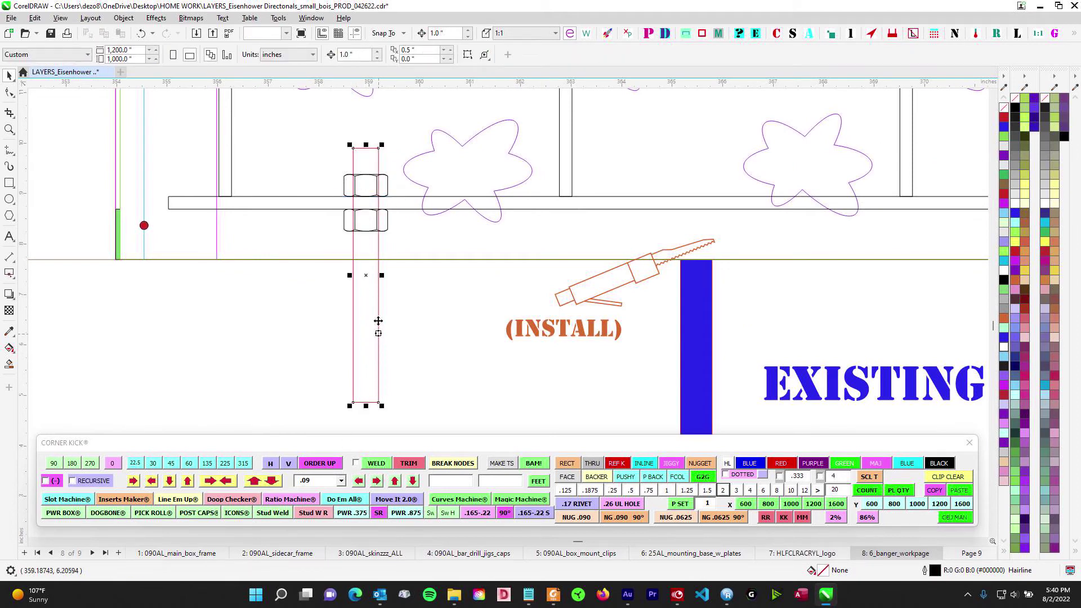
scroll(379, 296, down, 2)
drag(396, 332, 337, 374)
click(346, 340)
scroll(304, 294, up, 1)
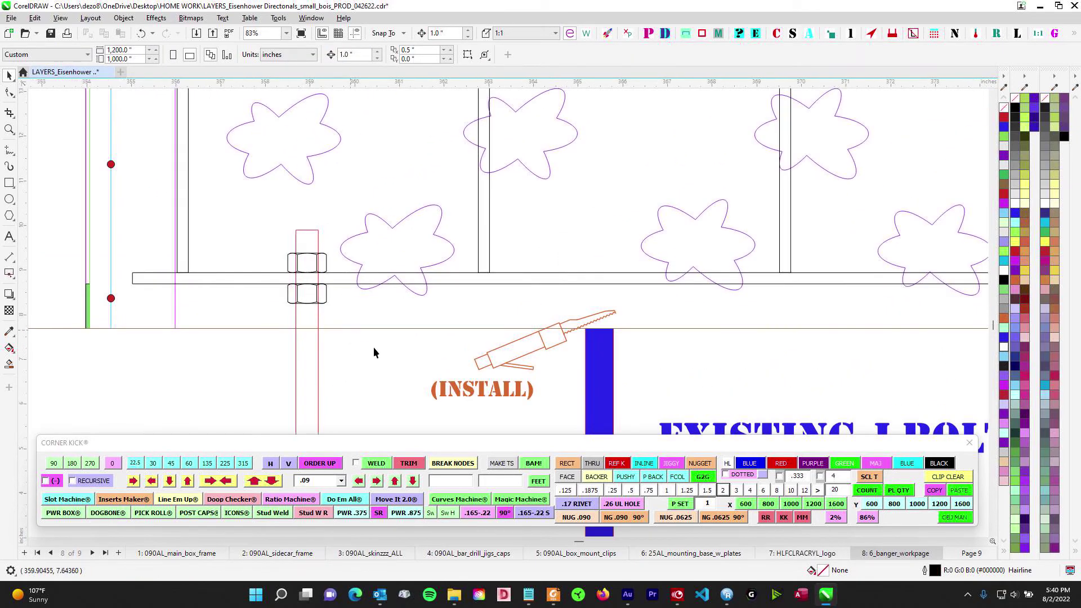
Move the two square tubes below the mounting base side view up 5 inches against the underside of its bottom plate.
scroll(425, 312, down, 10)
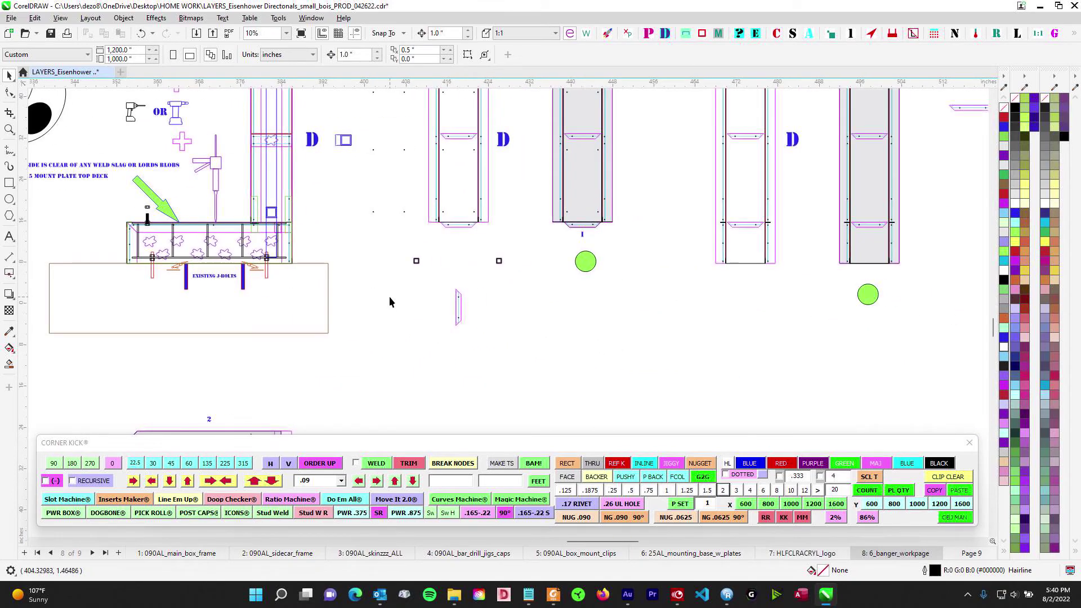
scroll(390, 302, down, 5)
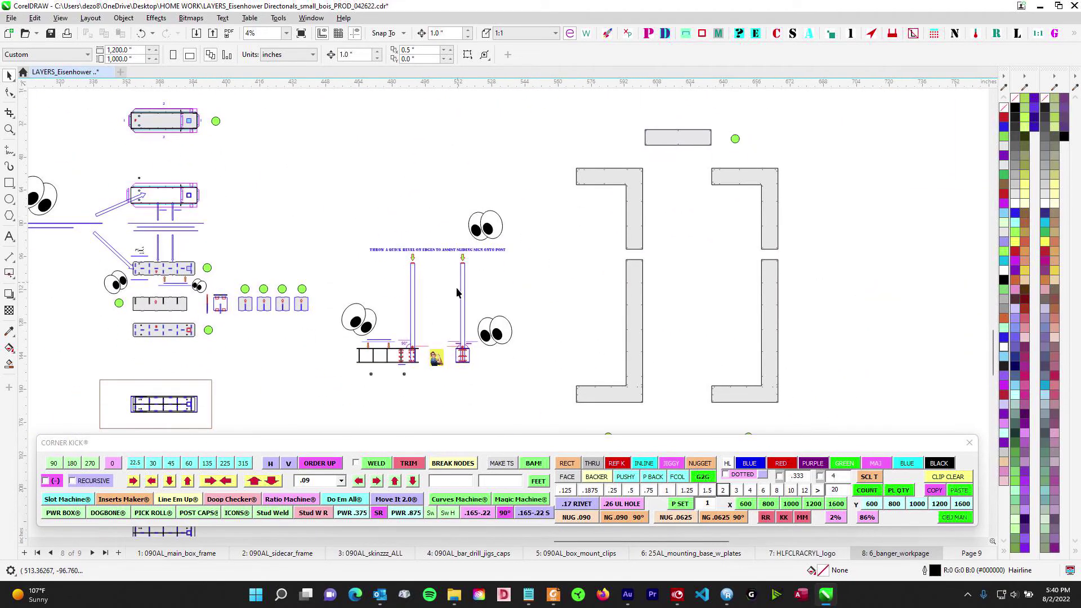
scroll(451, 332, up, 8)
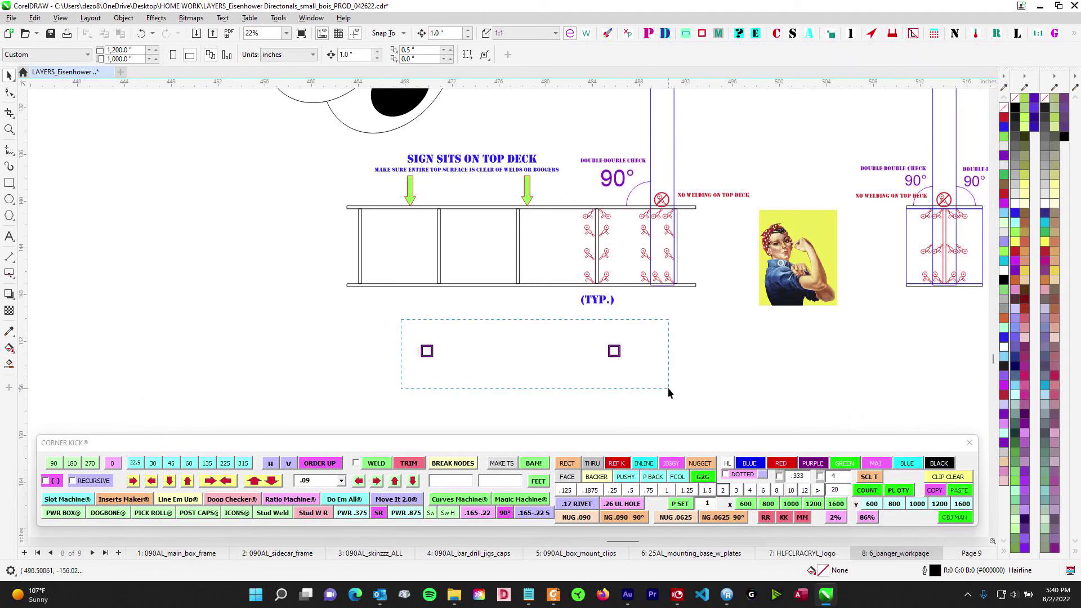
drag(669, 389, 623, 373)
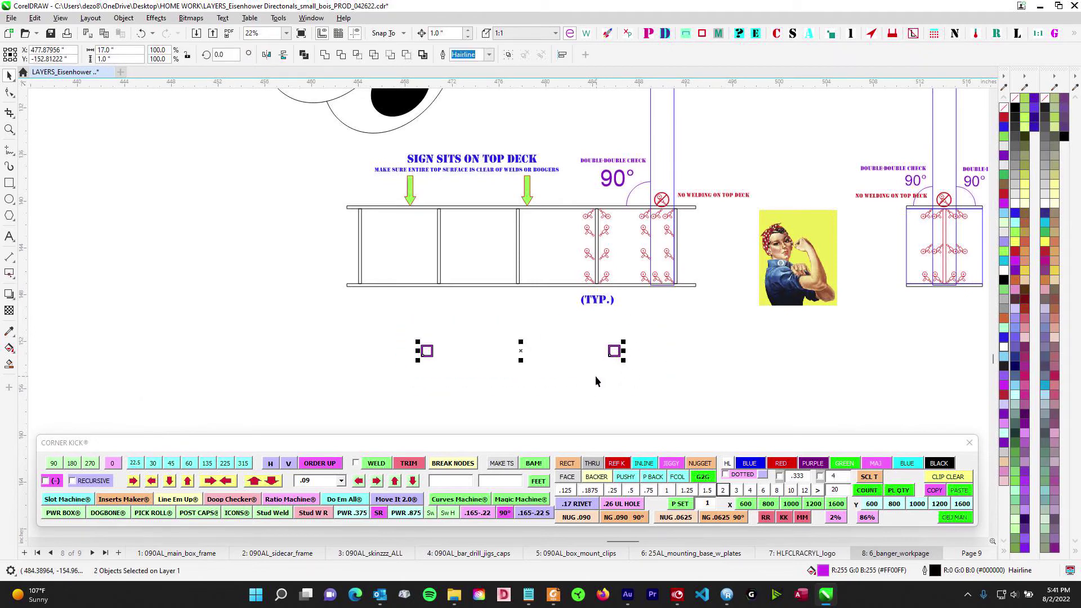
key(Up)
key(Up)
key(Up)
key(Up)
key(Up)
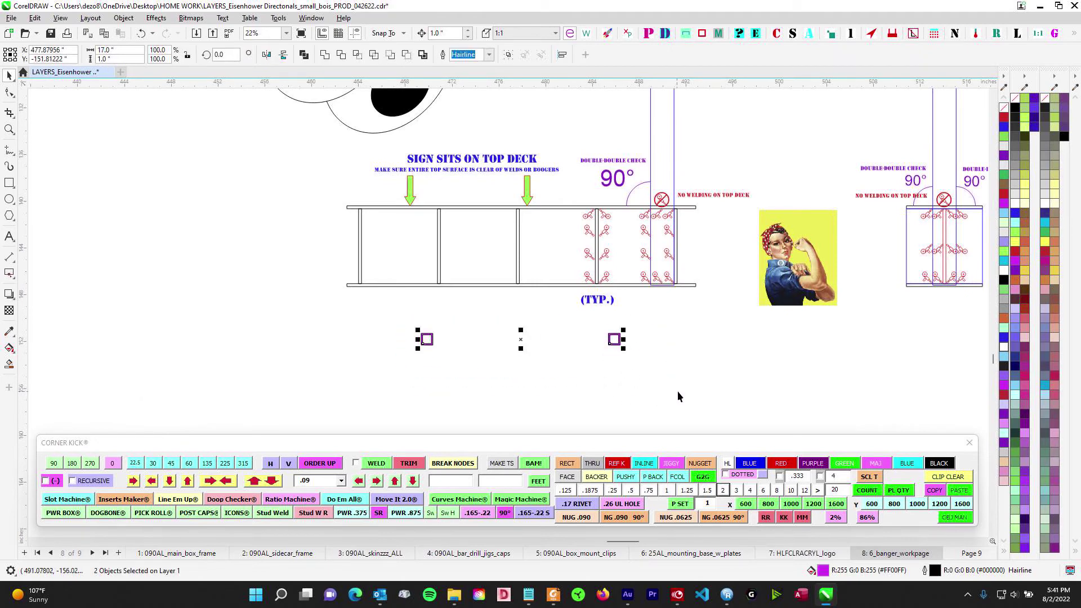
scroll(417, 305, up, 5)
drag(369, 210, 495, 374)
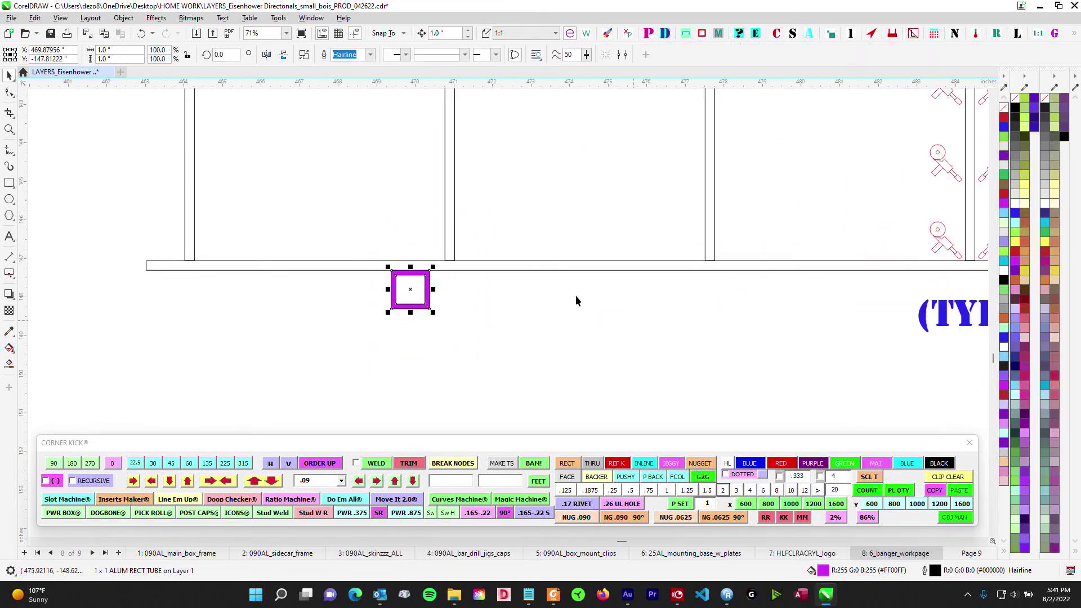
scroll(440, 326, down, 2)
scroll(501, 328, down, 3)
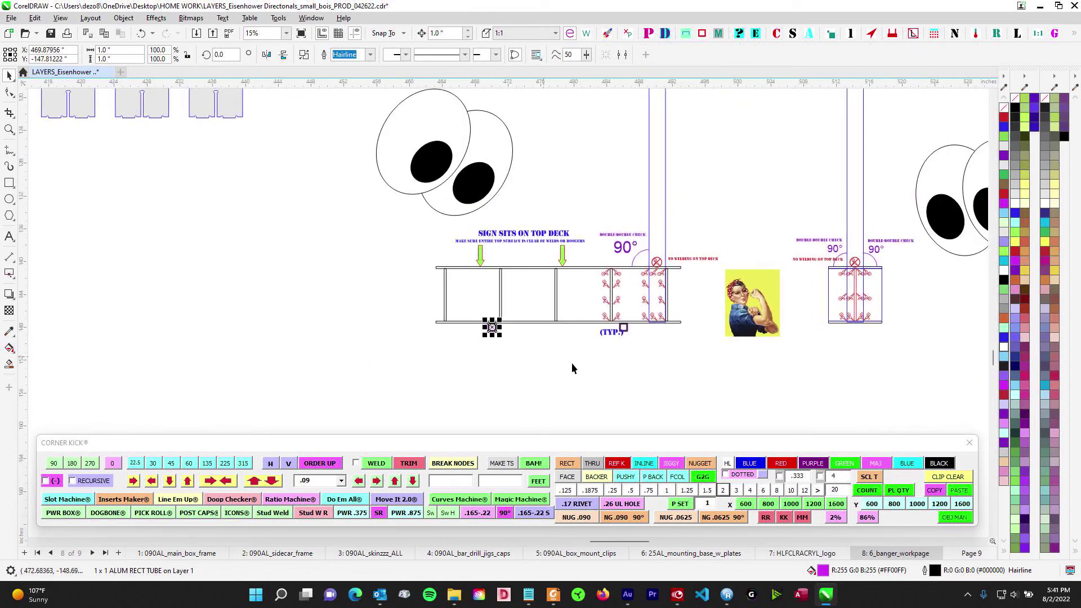
Select all the mounting base plan objects inside the brown rectangle to check their overall size.
scroll(491, 331, down, 1)
drag(474, 292, 517, 169)
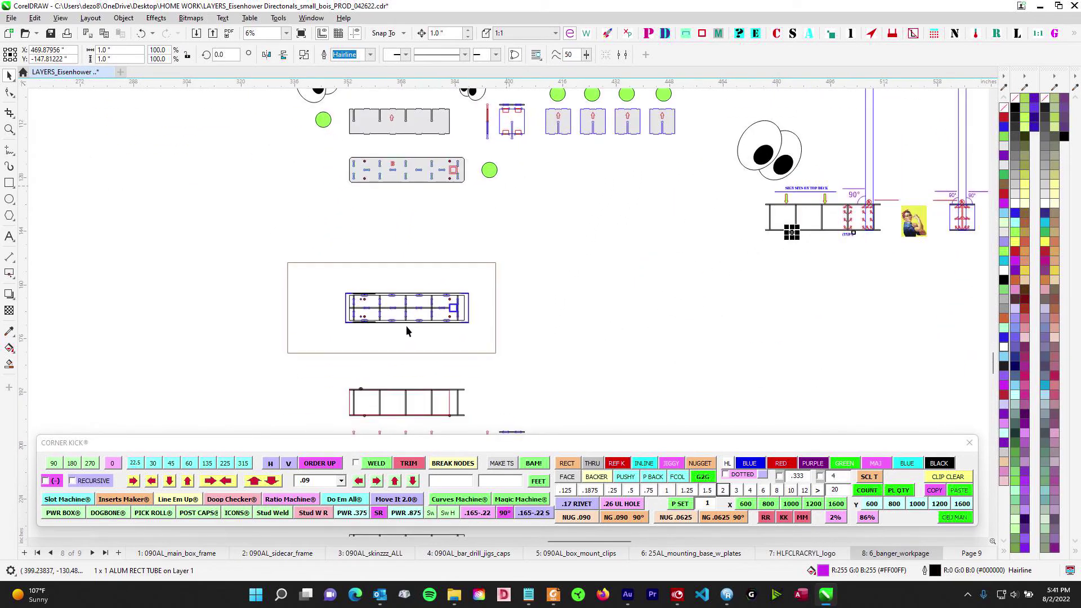
scroll(408, 325, up, 2)
drag(251, 261, 808, 403)
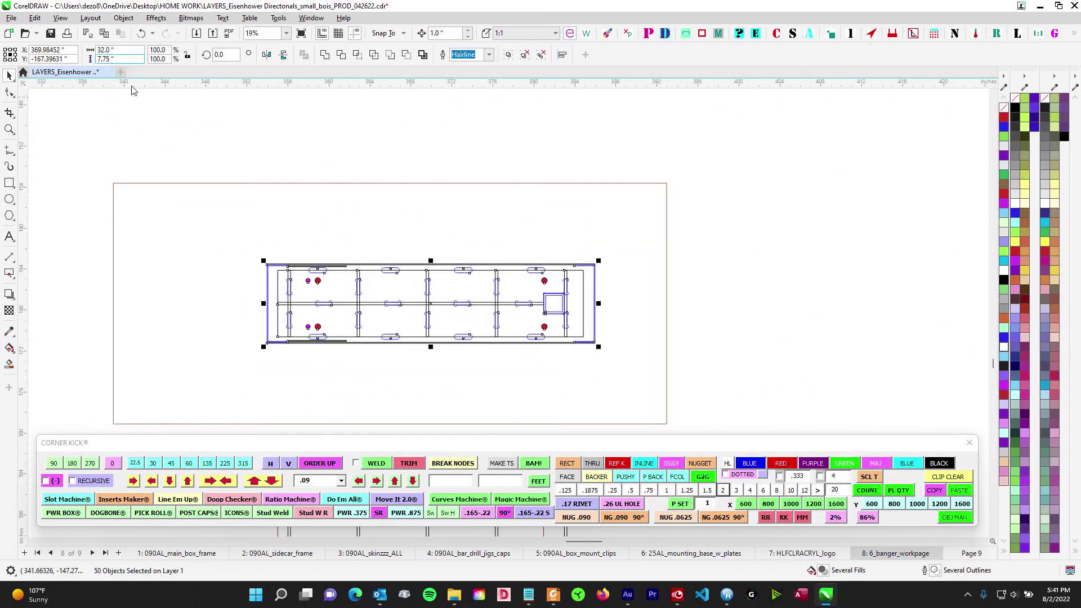
Draw a narrow vertical rectangle about 0.82 in wide and 16.15 in tall across the left part of the base plan.
drag(388, 226, 454, 171)
drag(297, 188, 746, 329)
click(332, 212)
mouse_move(381, 175)
mouse_down()
mouse_move(332, 211)
mouse_move(366, 366)
mouse_move(356, 370)
mouse_up()
click(9, 183)
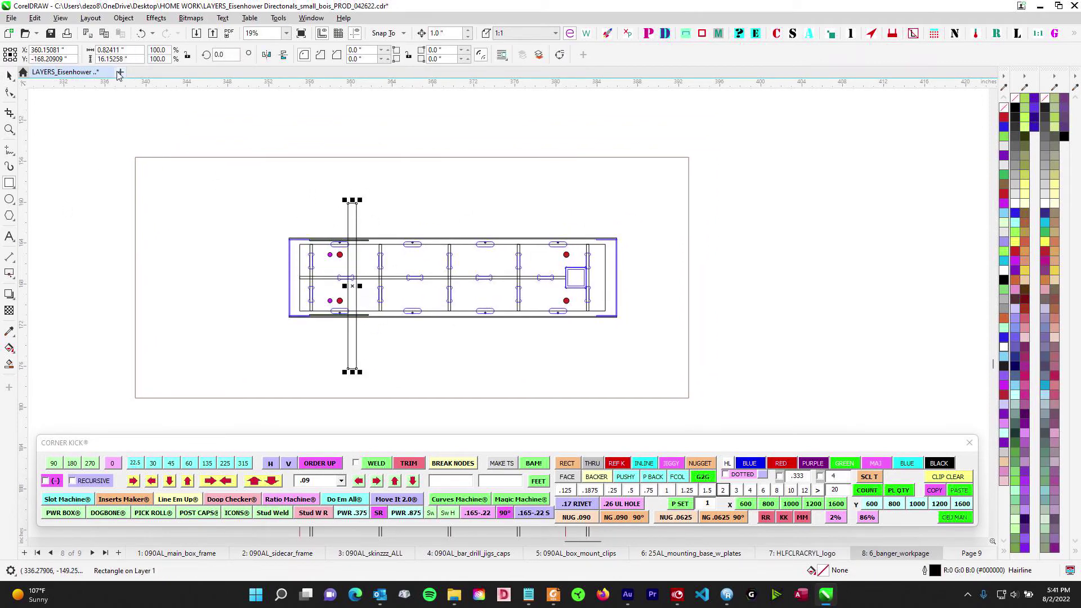
click(9, 75)
Duplicate the narrow vertical rectangle on the base plan and move the copy 17 inches to the right.
click(361, 213)
click(356, 207)
key(KP_Add)
key(Right)
key(Right)
key(Right)
key(Right)
key(Right)
key(Right)
key(Right)
key(Right)
key(Right)
key(Right)
key(Right)
key(Right)
key(Right)
key(Right)
key(Right)
key(Right)
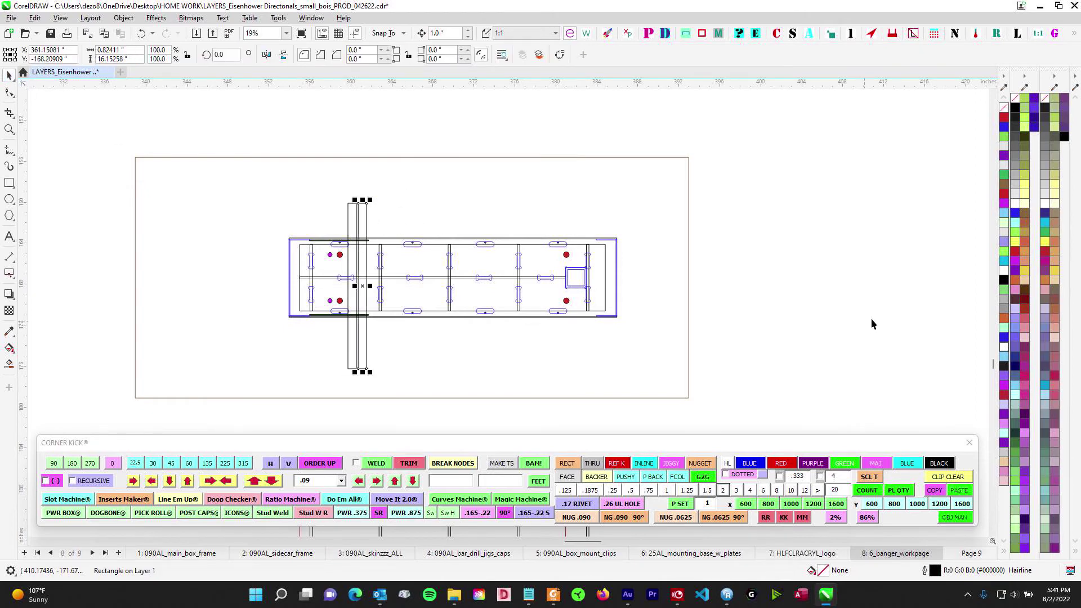
key(Right)
Move the left vertical rectangle on the base plan 2 inches to the right, and select the right one to compare positions.
scroll(839, 297, down, 10)
drag(849, 317, 775, 260)
scroll(405, 238, up, 3)
drag(441, 277, 652, 193)
scroll(595, 240, up, 1)
click(610, 229)
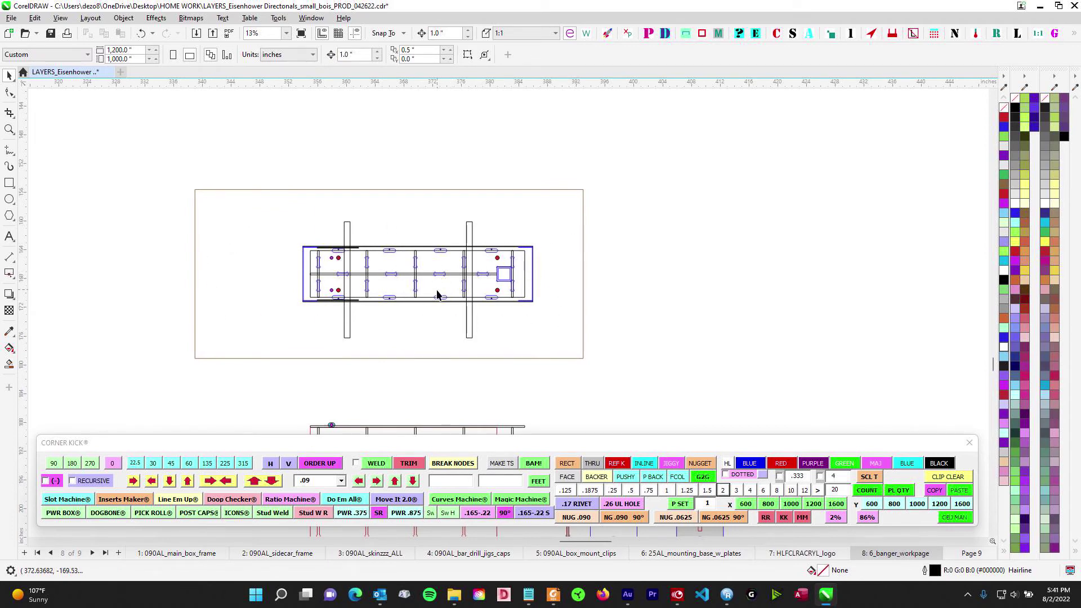
click(348, 231)
key(Right)
key(Right)
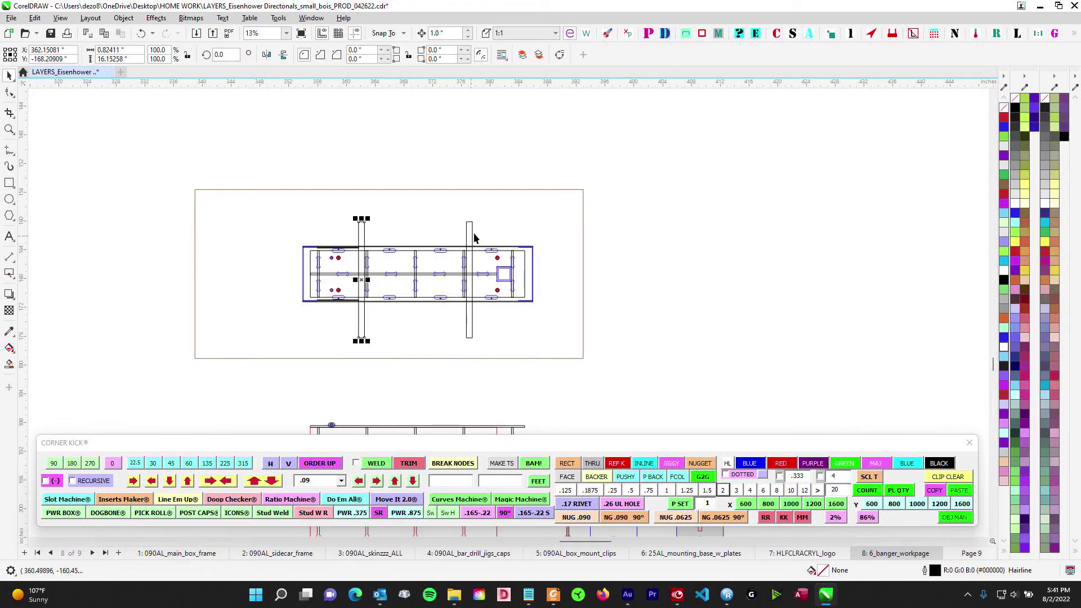
click(471, 235)
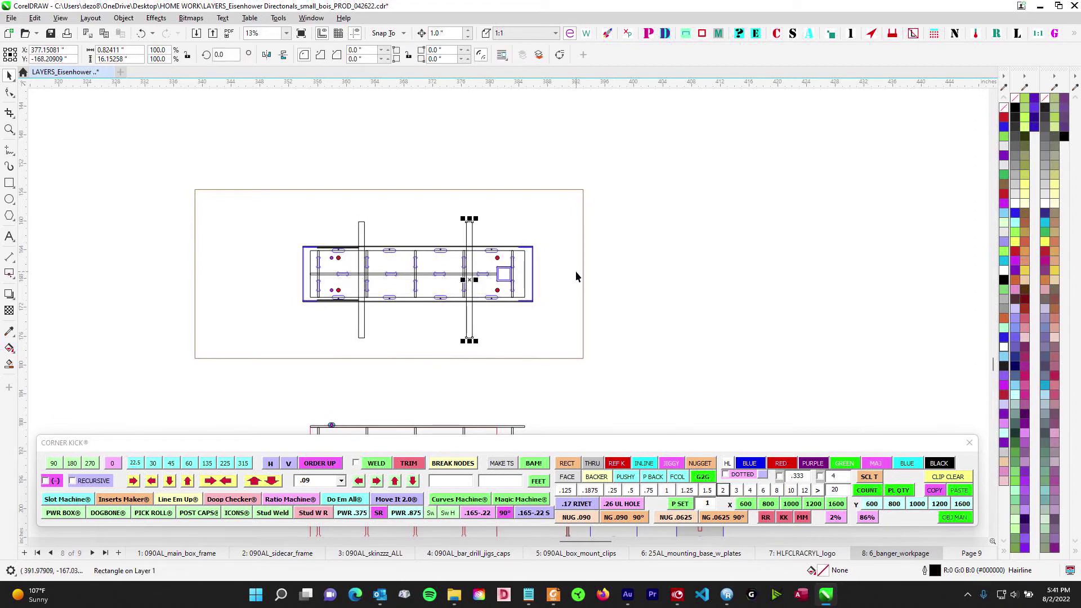
Move the pair of square tubes left into the J-bolt mounting base section, directly beneath the bottom plate.
scroll(617, 327, down, 3)
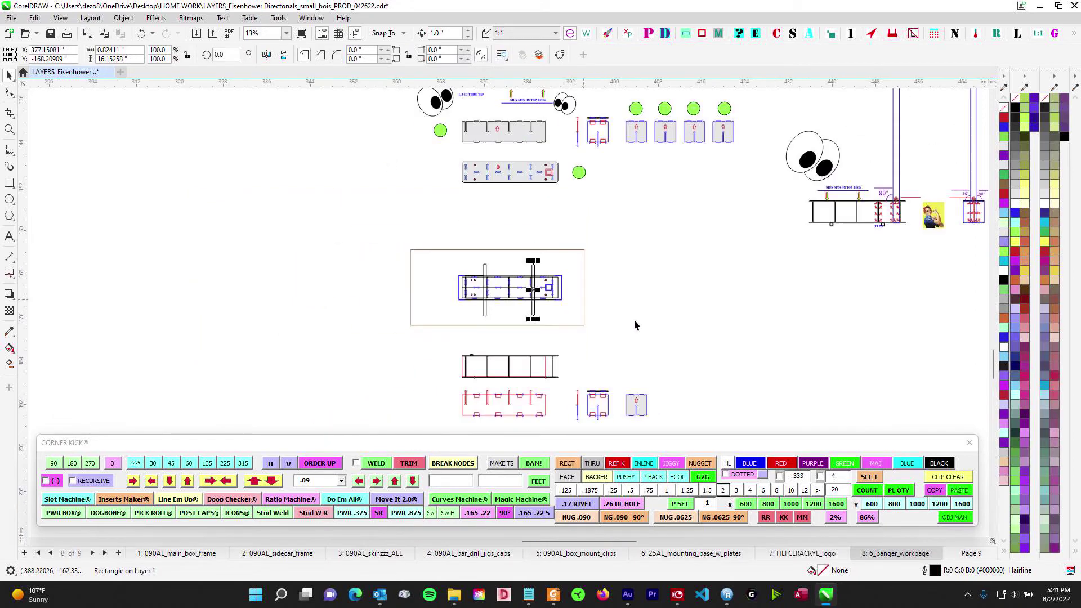
scroll(595, 256, up, 5)
scroll(612, 360, down, 2)
drag(281, 170, 587, 400)
scroll(574, 406, down, 3)
drag(413, 176, 657, 418)
scroll(535, 269, up, 5)
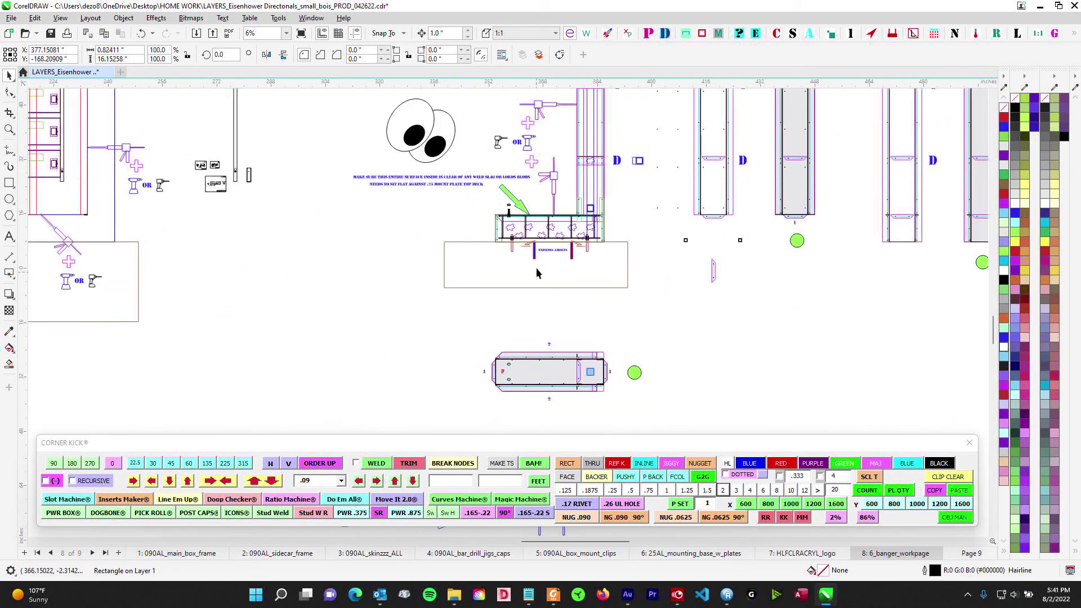
scroll(539, 266, down, 2)
drag(874, 246, 892, 313)
key(shift+Left)
key(shift+Left)
key(shift+Left)
key(shift+Left)
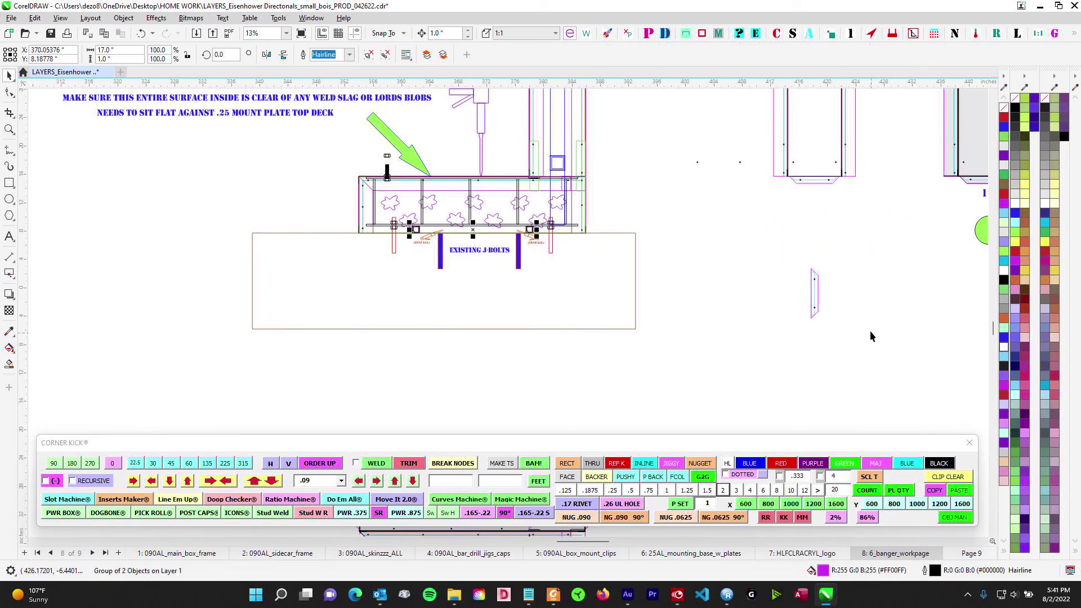
Examine the square tube, lower nut and cabinet edge around the bottom plate, and how the cabinet sits on the top deck.
scroll(437, 247, up, 4)
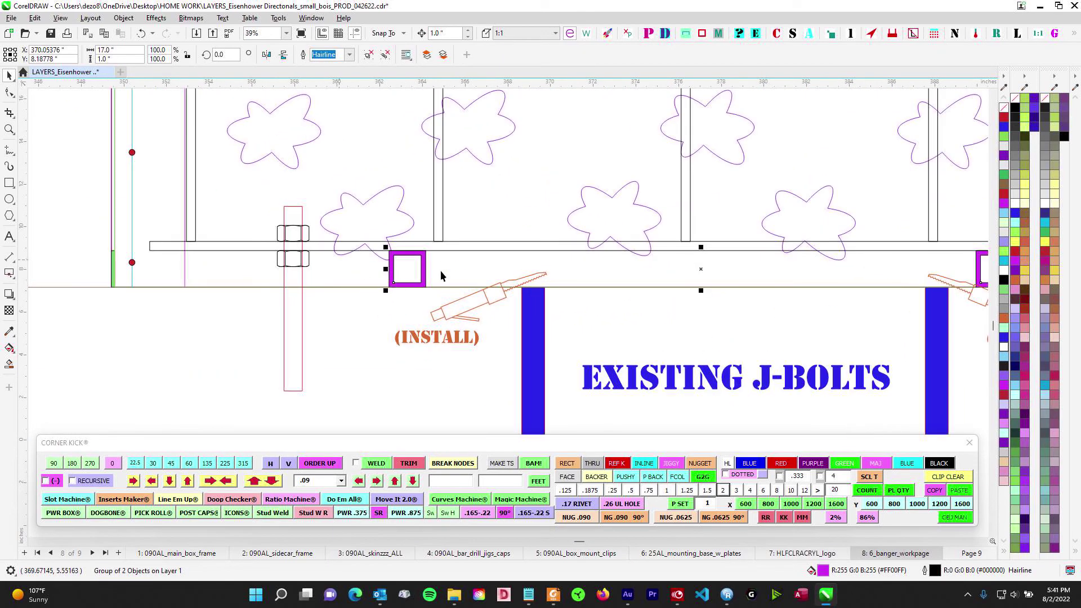
click(363, 371)
click(310, 260)
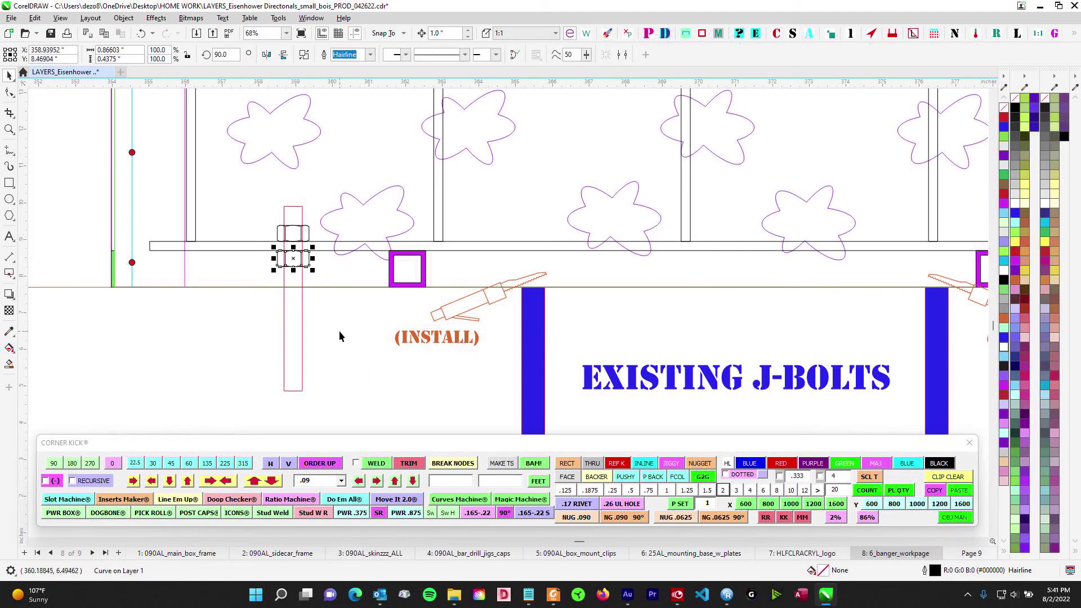
scroll(215, 258, down, 3)
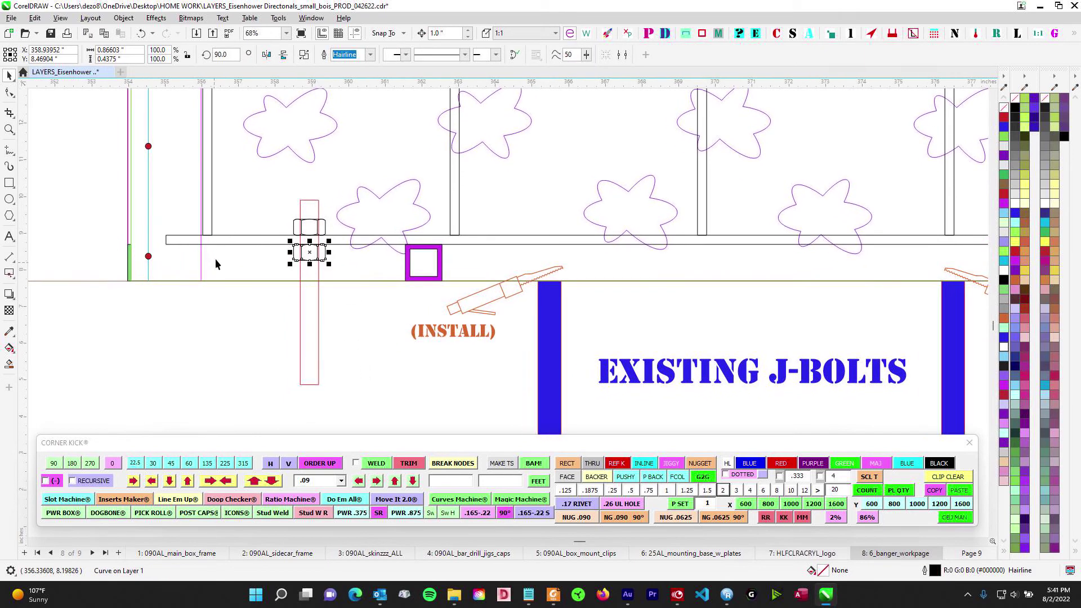
scroll(202, 127, up, 3)
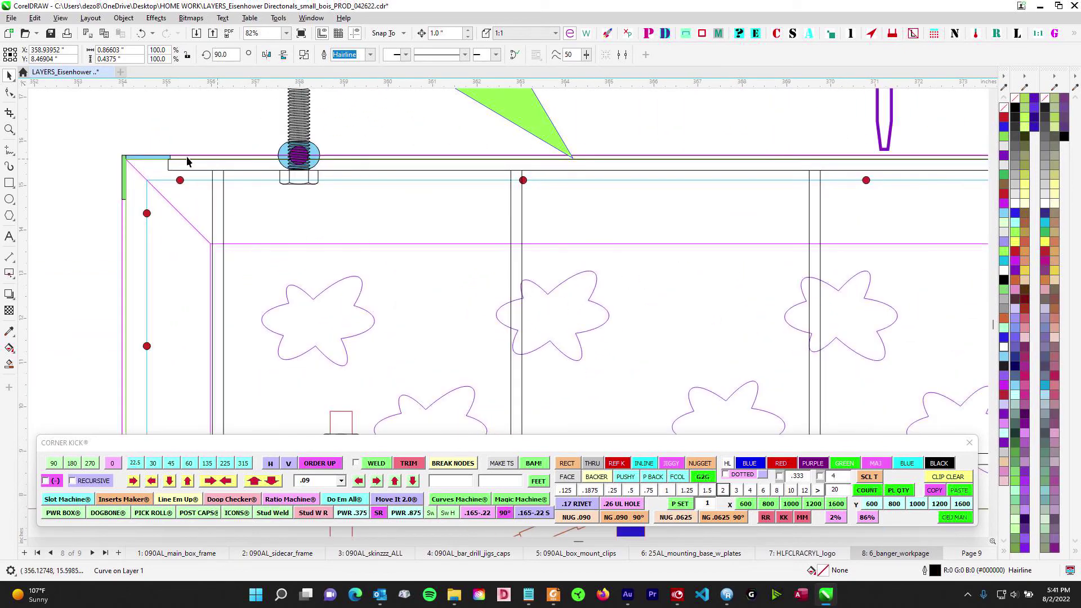
scroll(215, 168, down, 5)
scroll(211, 309, up, 3)
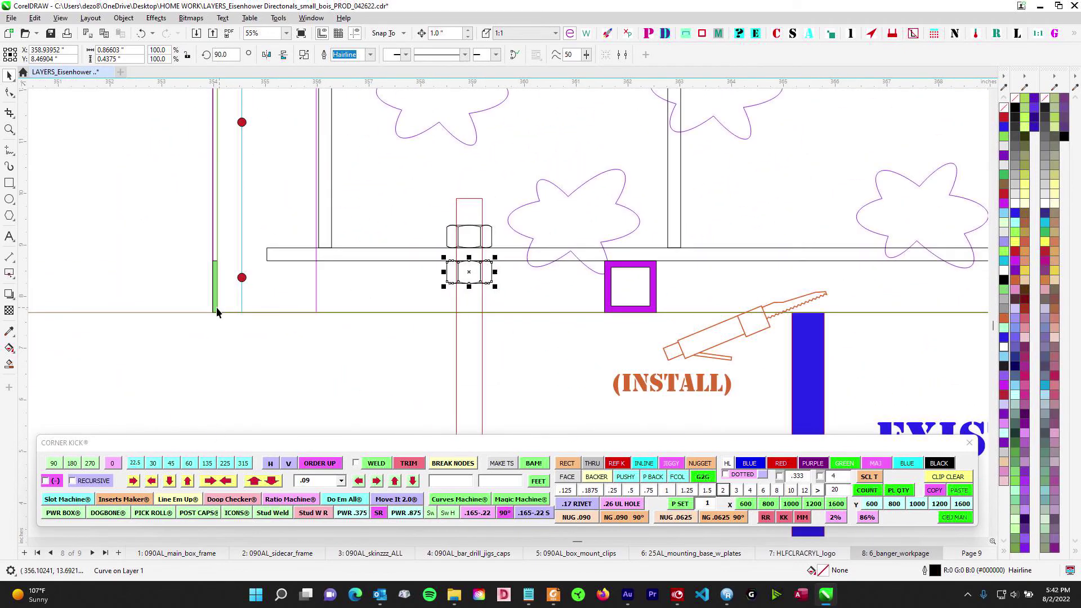
Try raising the lower nut under the bottom plate by 0.0625 inch.
scroll(614, 282, down, 1)
drag(698, 276, 359, 261)
click(358, 261)
click(314, 238)
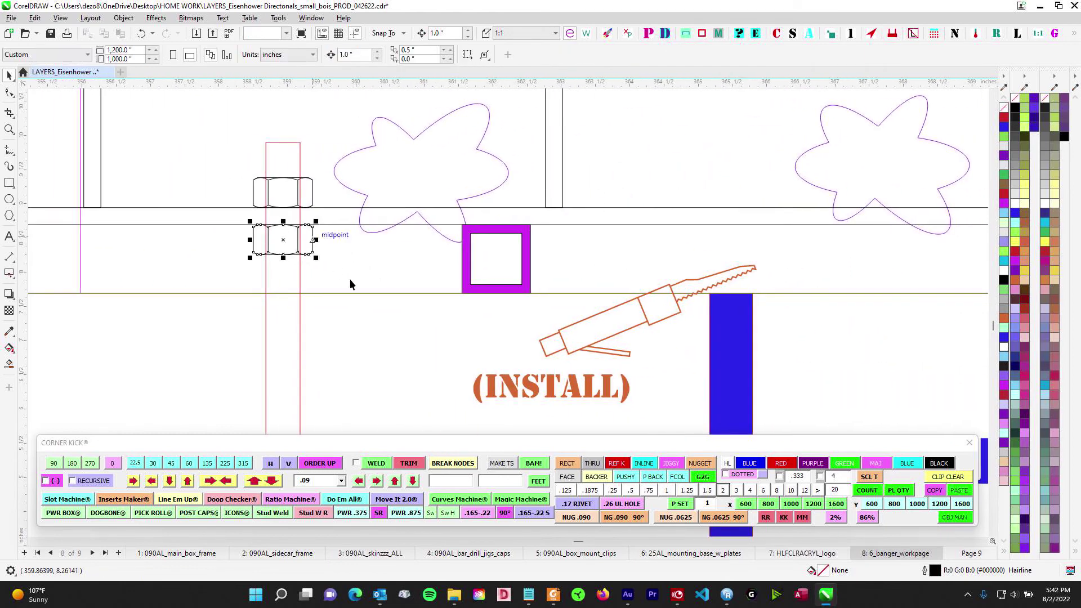
key(Up)
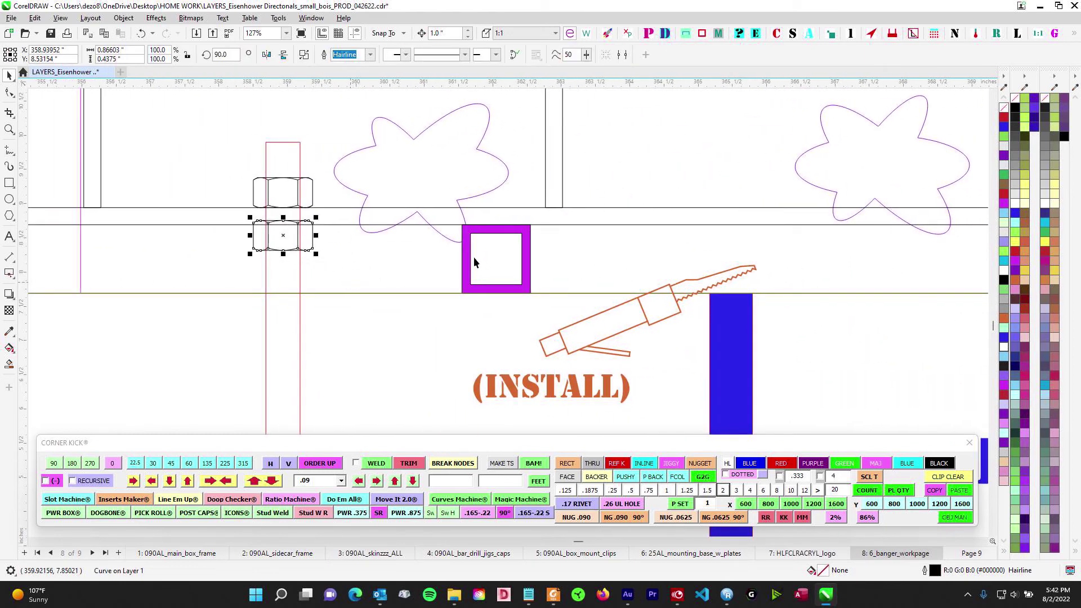
scroll(180, 293, left, 2)
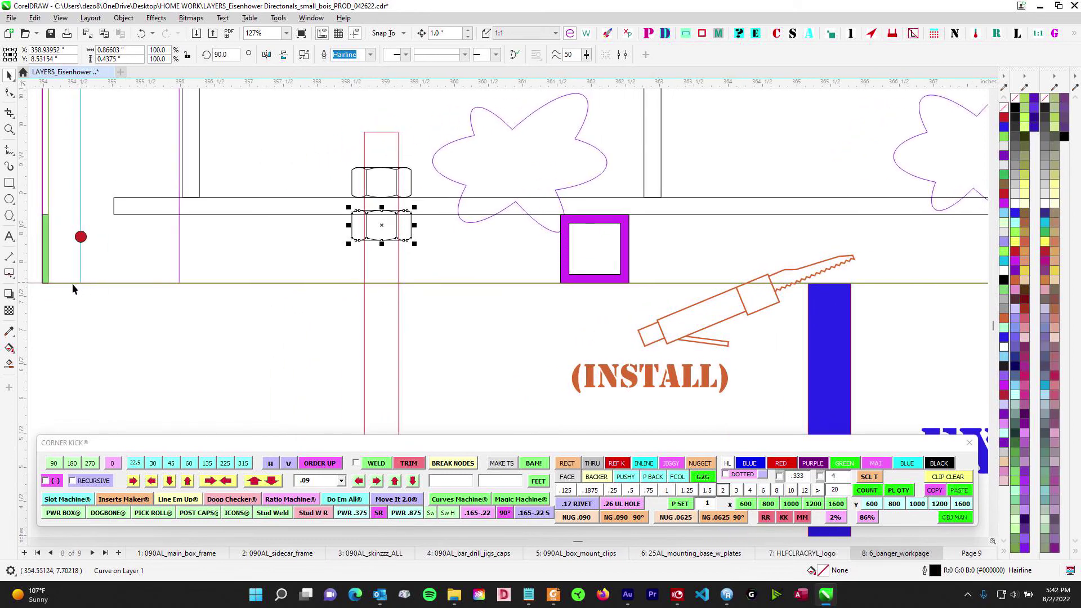
drag(318, 207, 318, 206)
key(ctrl+Down)
Select the square tube pair under the bottom plate and inspect the clearance it gives the anchor bolt nut.
click(565, 232)
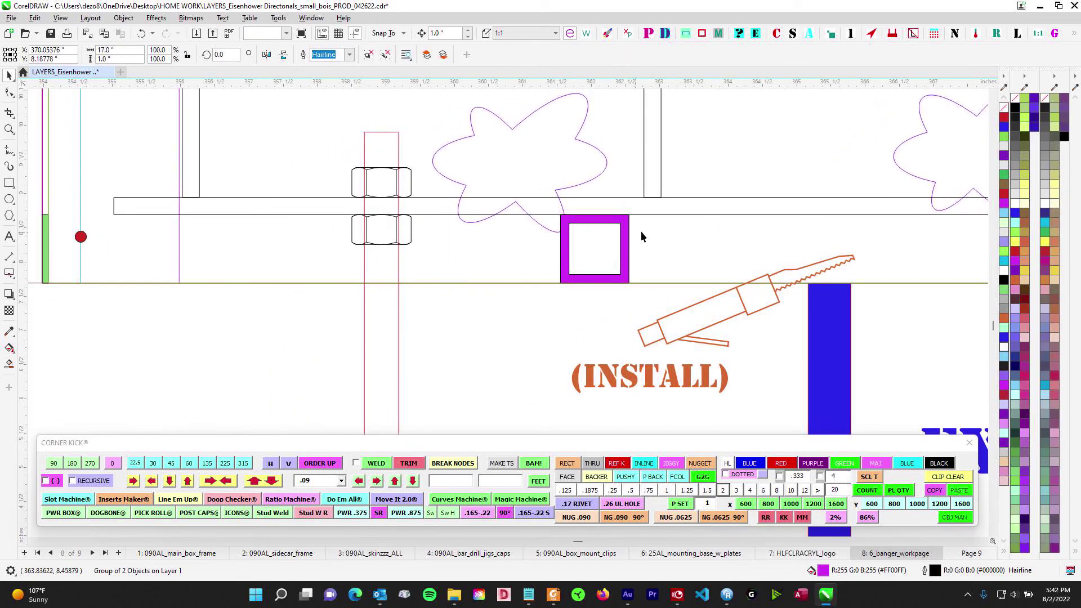
scroll(623, 232, down, 2)
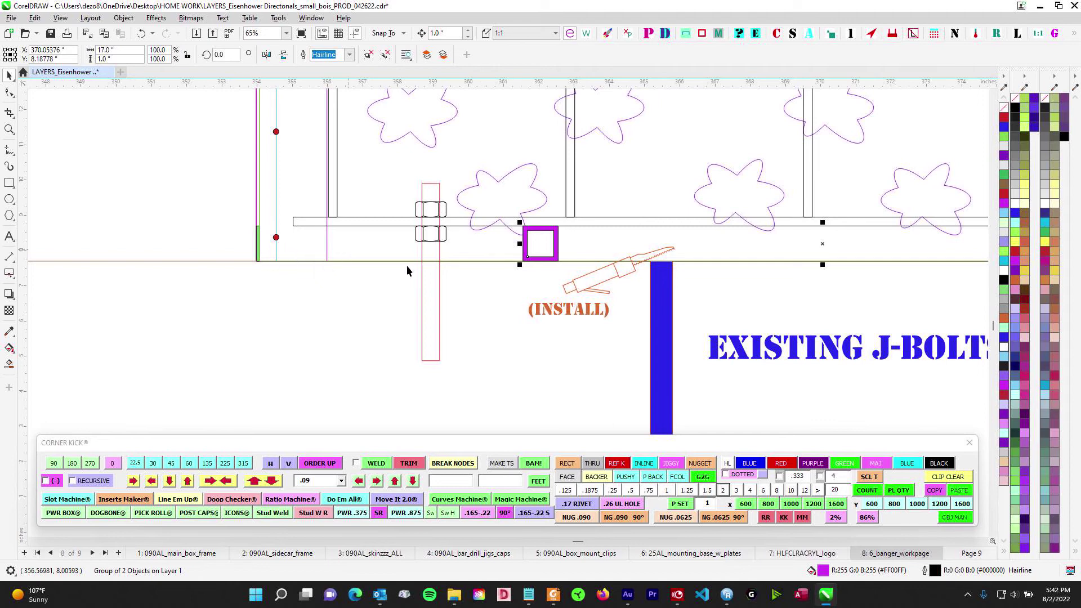
Try lowering the square tube pair under the bottom plate by 0.0625 inch and compare it with the J-bolt nuts.
scroll(461, 275, down, 2)
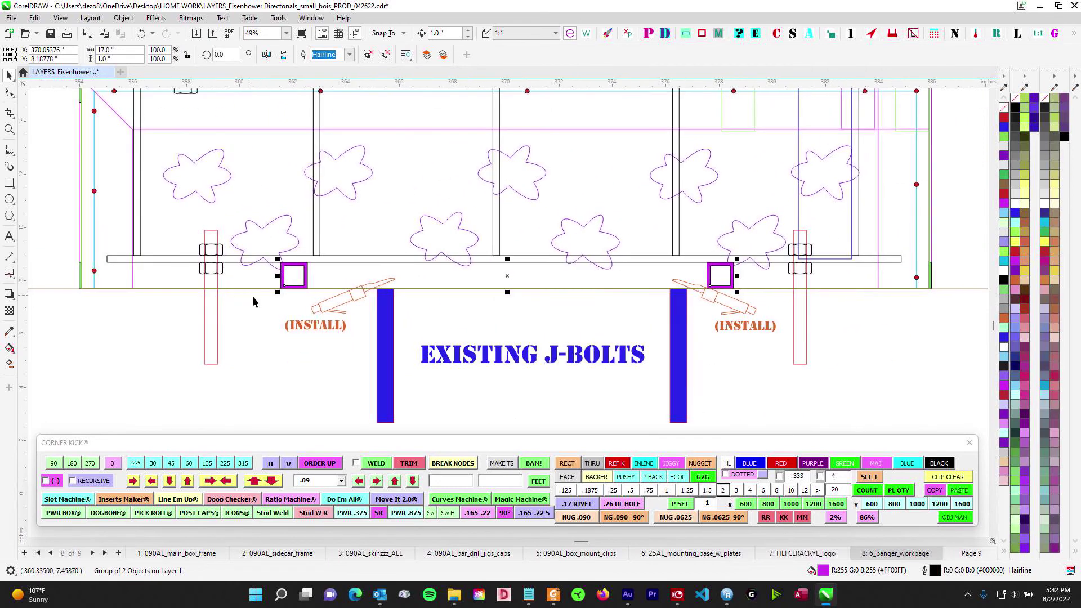
click(233, 285)
click(223, 274)
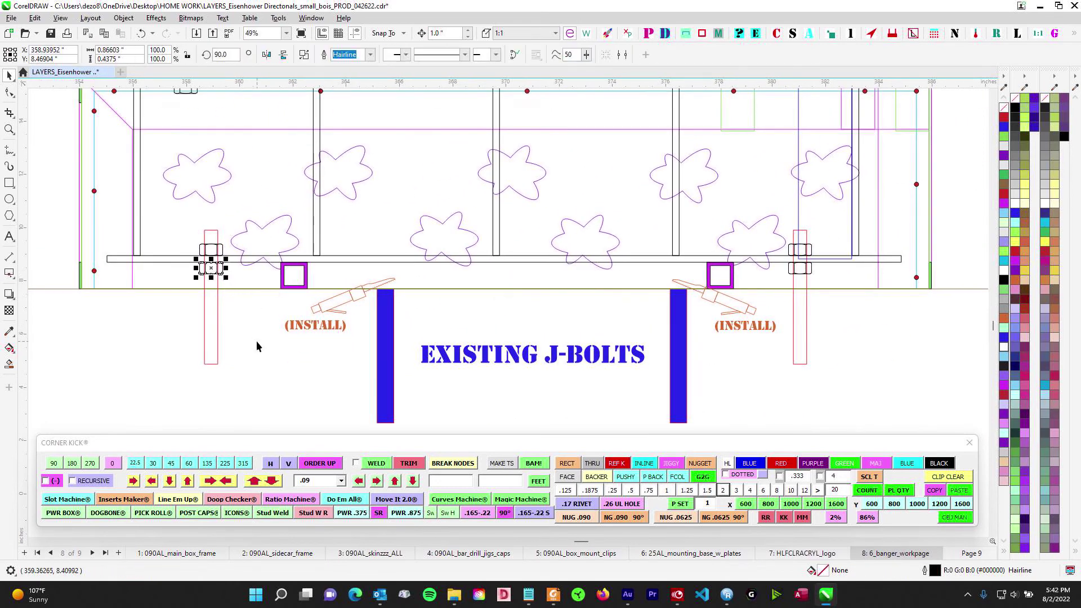
click(306, 279)
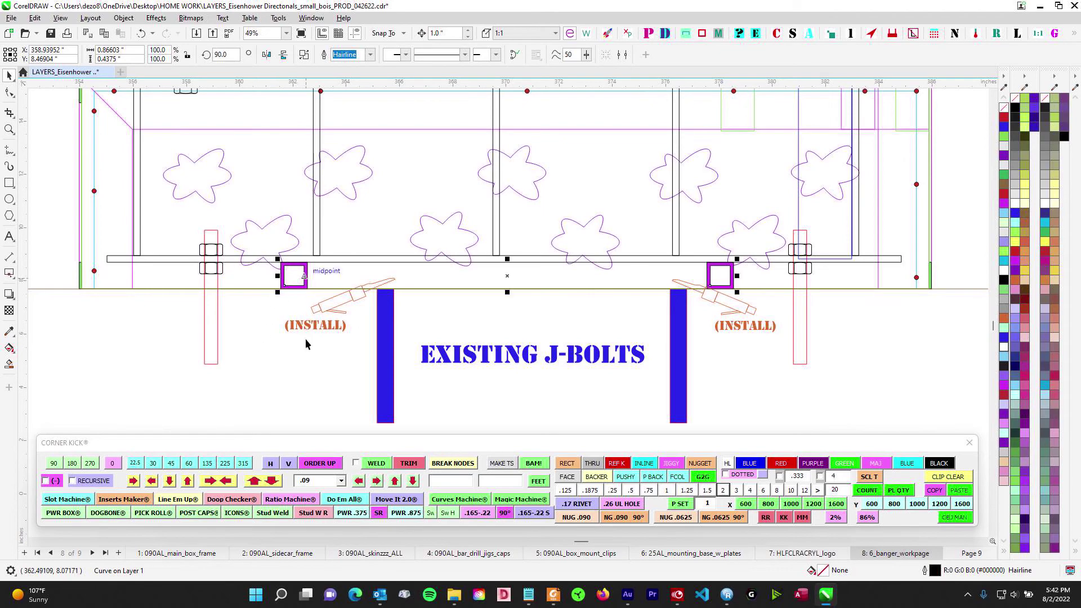
scroll(711, 265, up, 2)
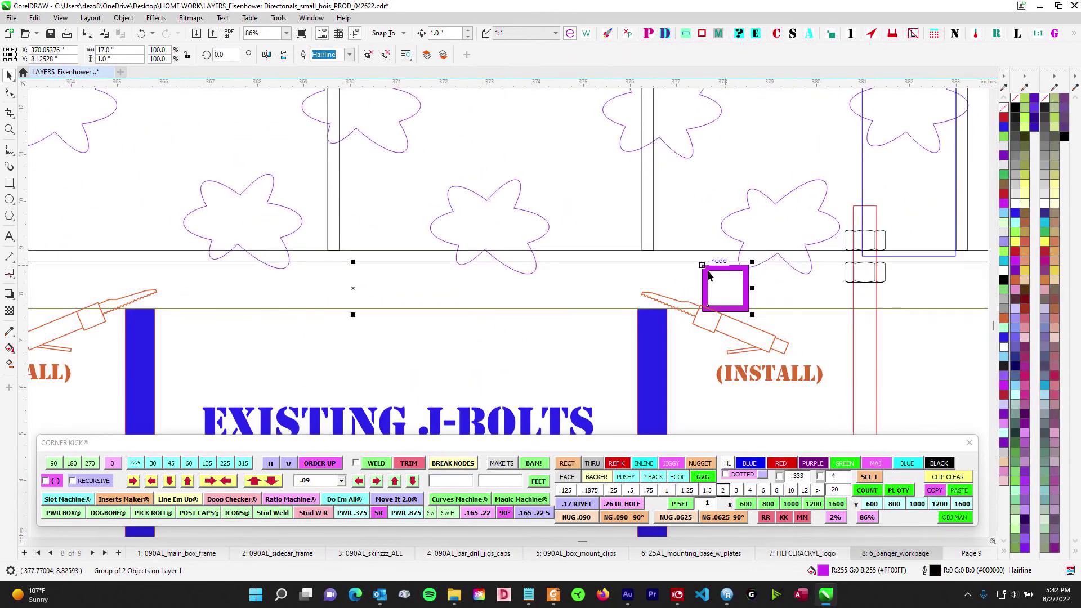
scroll(712, 265, down, 2)
scroll(812, 273, up, 1)
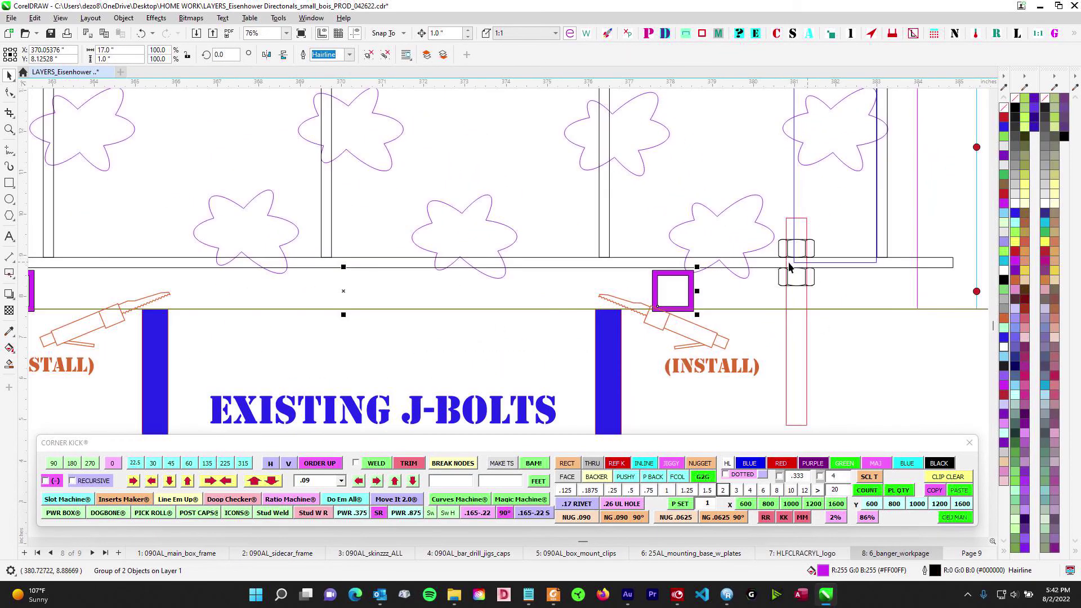
scroll(379, 287, down, 1)
drag(407, 303, 680, 293)
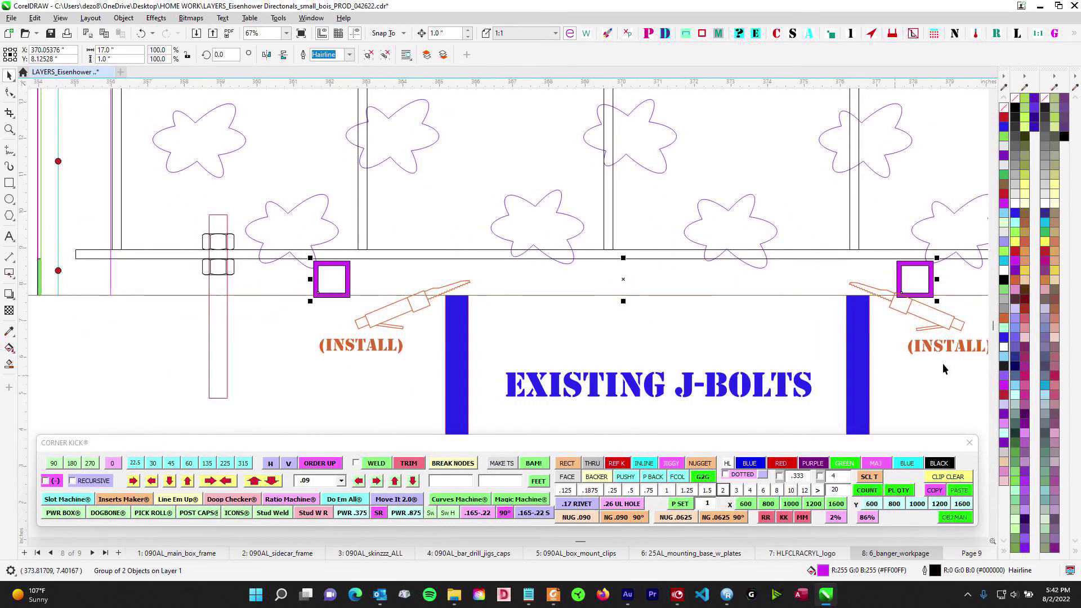
scroll(524, 335, down, 3)
scroll(360, 284, up, 3)
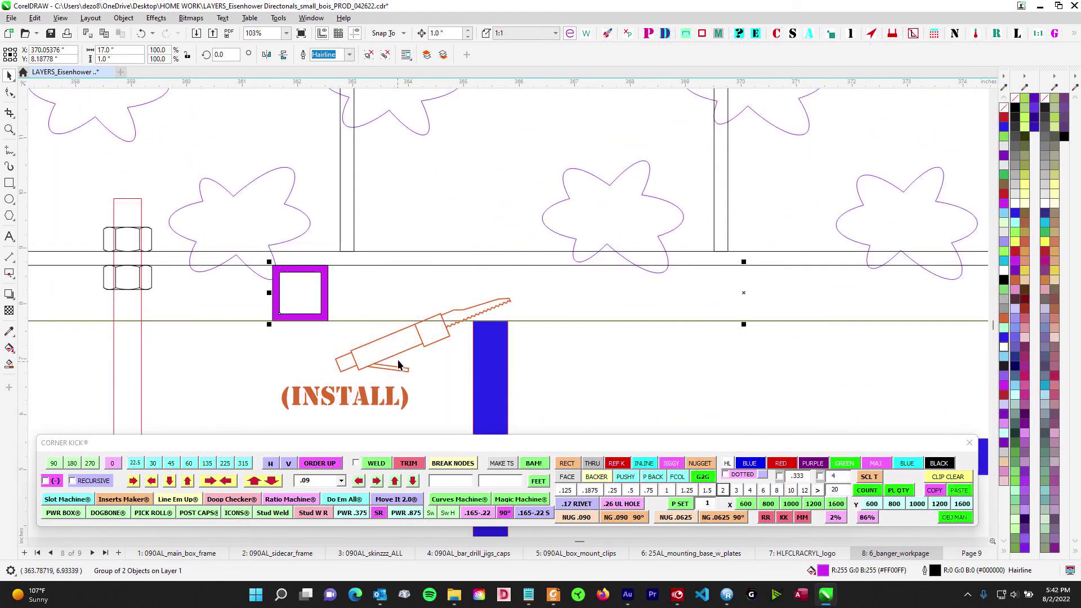
Examine the whole J-bolt mounting base elevation and the post and mounting base details, then clear the selection.
scroll(299, 292, down, 5)
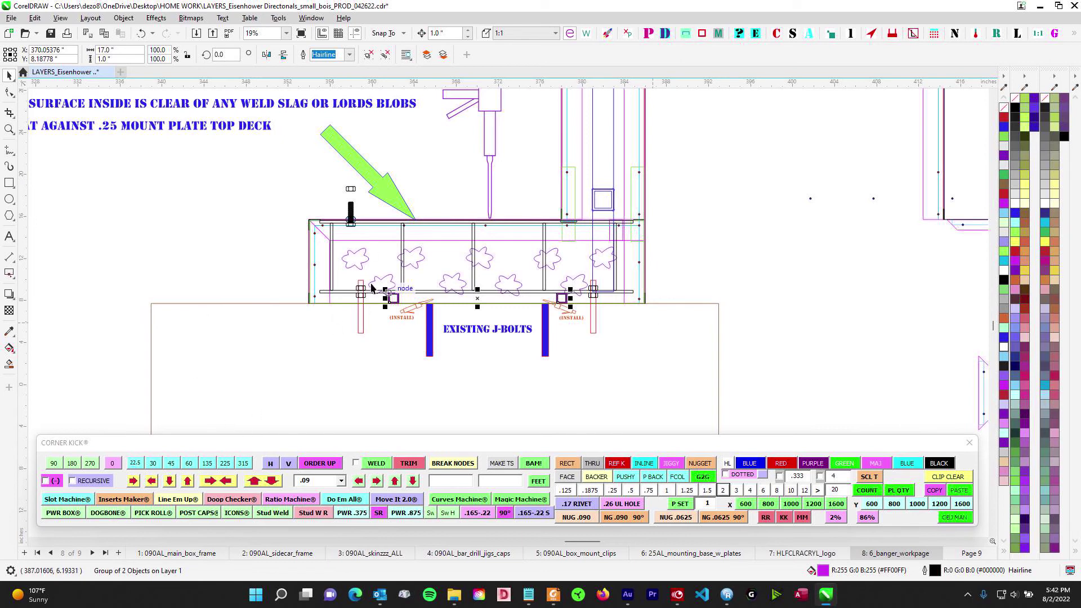
scroll(398, 292, up, 2)
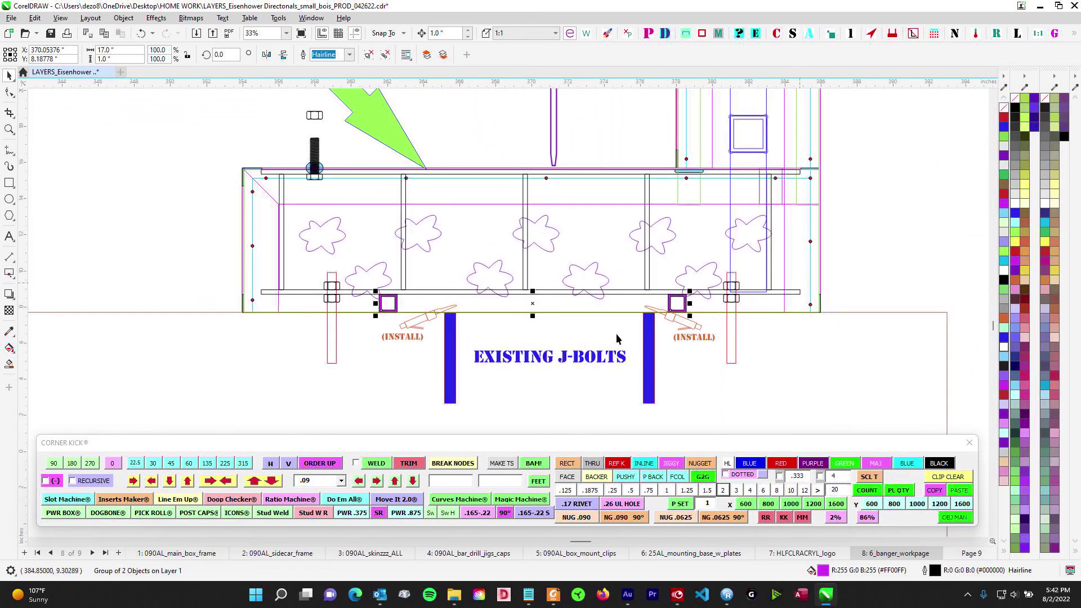
scroll(614, 309, down, 2)
scroll(571, 256, down, 2)
drag(770, 371, 301, 99)
drag(608, 303, 546, 150)
drag(530, 311, 535, 233)
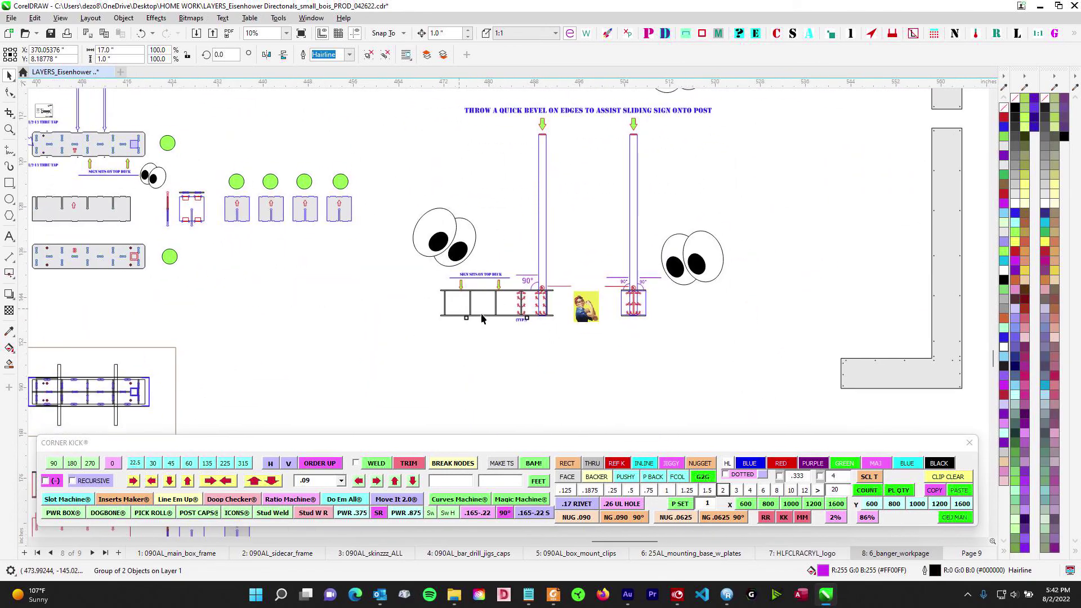
scroll(507, 231, up, 1)
scroll(424, 225, down, 2)
drag(418, 288, 425, 354)
scroll(378, 185, up, 1)
drag(363, 121, 412, 293)
scroll(377, 202, up, 1)
click(608, 218)
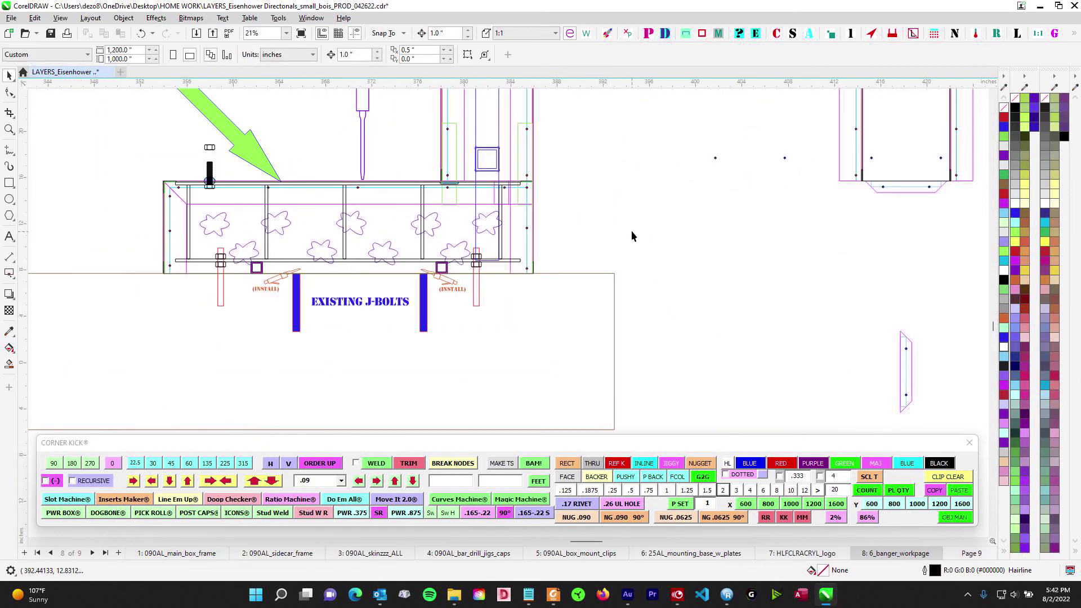
Select the slotted bottom plate marked B, including its bolt holes and square post opening.
scroll(637, 229, down, 2)
drag(614, 244, 618, 235)
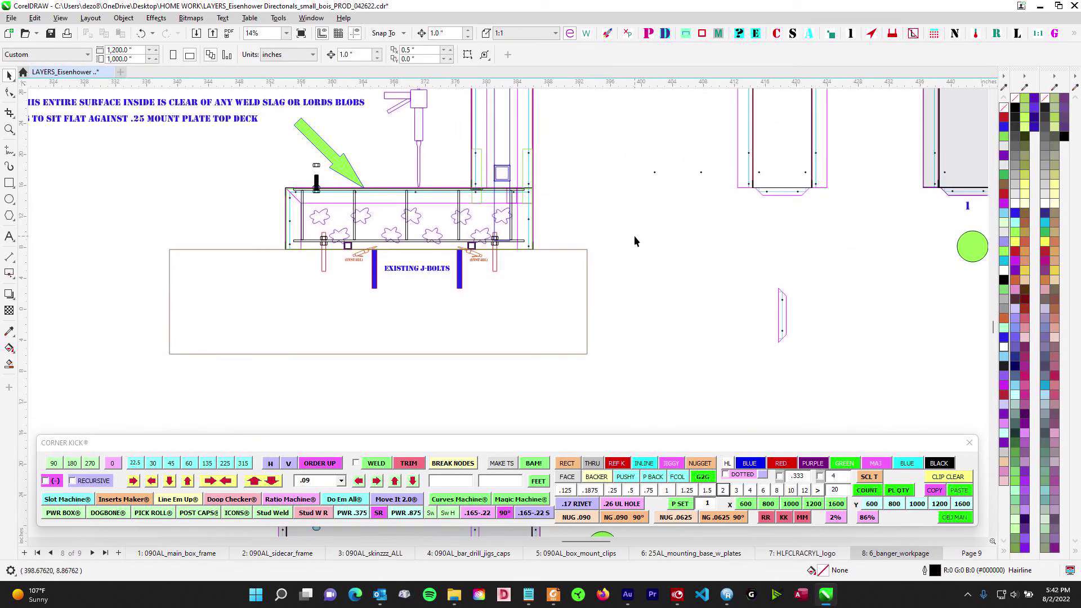
scroll(614, 248, down, 3)
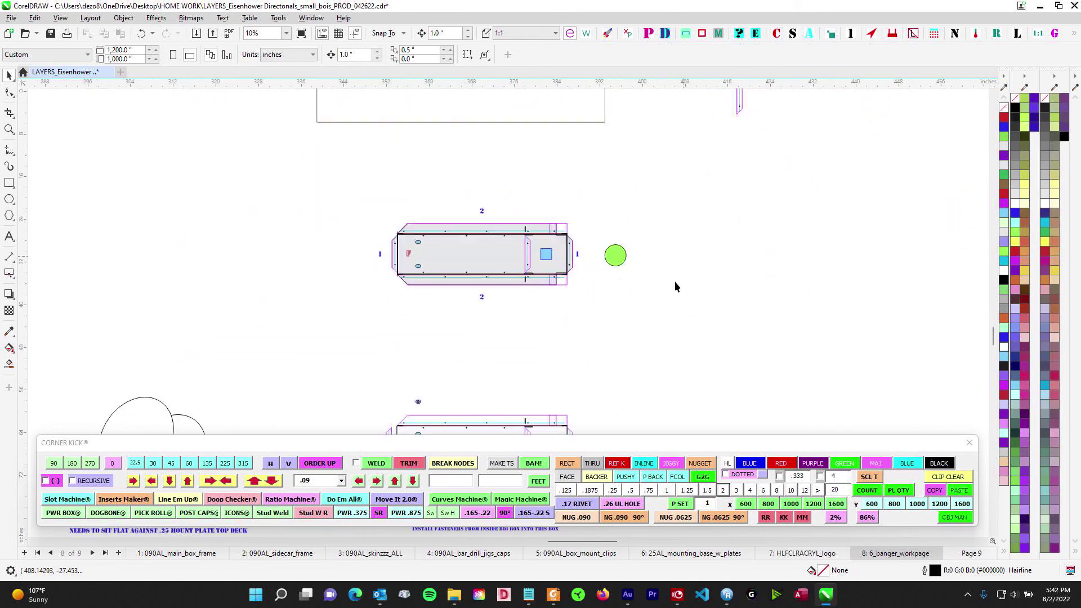
drag(623, 349, 633, 183)
scroll(509, 249, down, 1)
drag(492, 333, 433, 165)
scroll(478, 349, up, 1)
scroll(384, 268, up, 1)
scroll(384, 268, up, 2)
drag(339, 213, 720, 329)
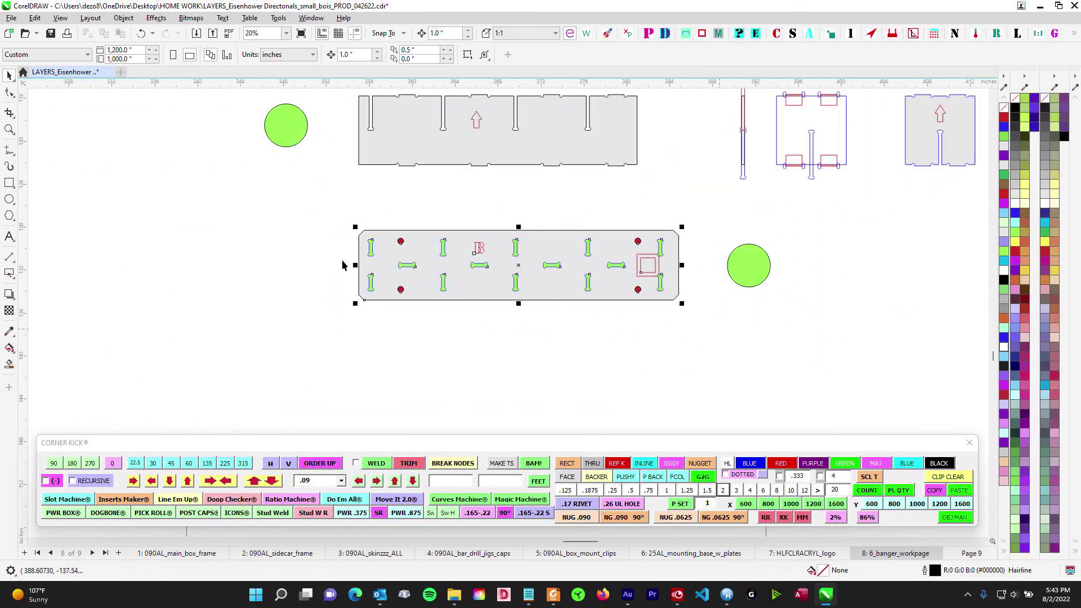
Select the whole plan view of the mounting base together with its surrounding rectangle and crossing bars.
scroll(644, 307, down, 3)
drag(641, 313, 617, 204)
scroll(474, 285, up, 2)
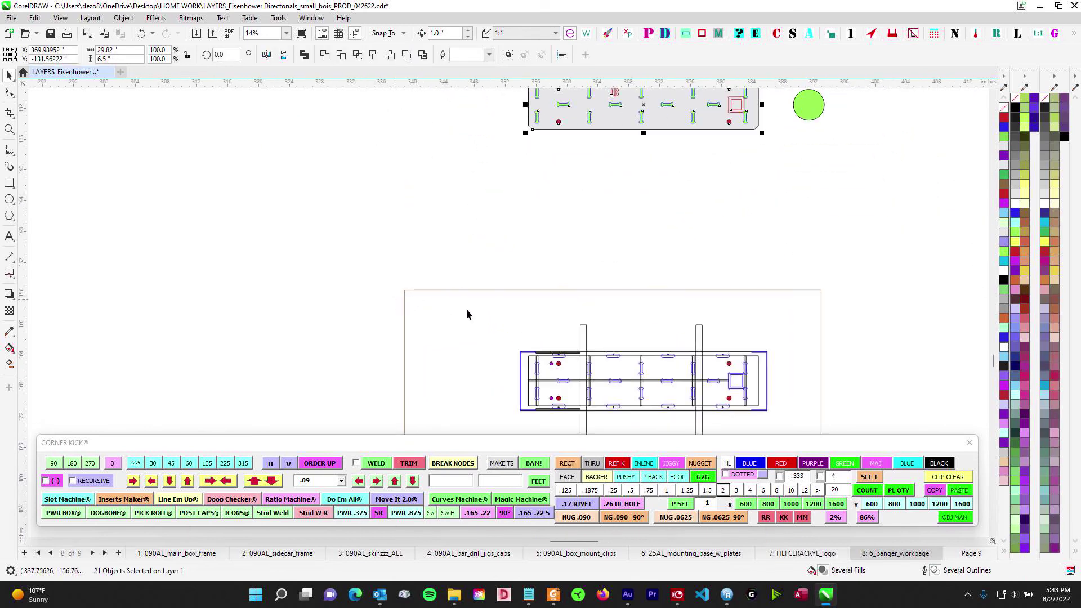
drag(598, 307, 417, 214)
drag(167, 178, 780, 404)
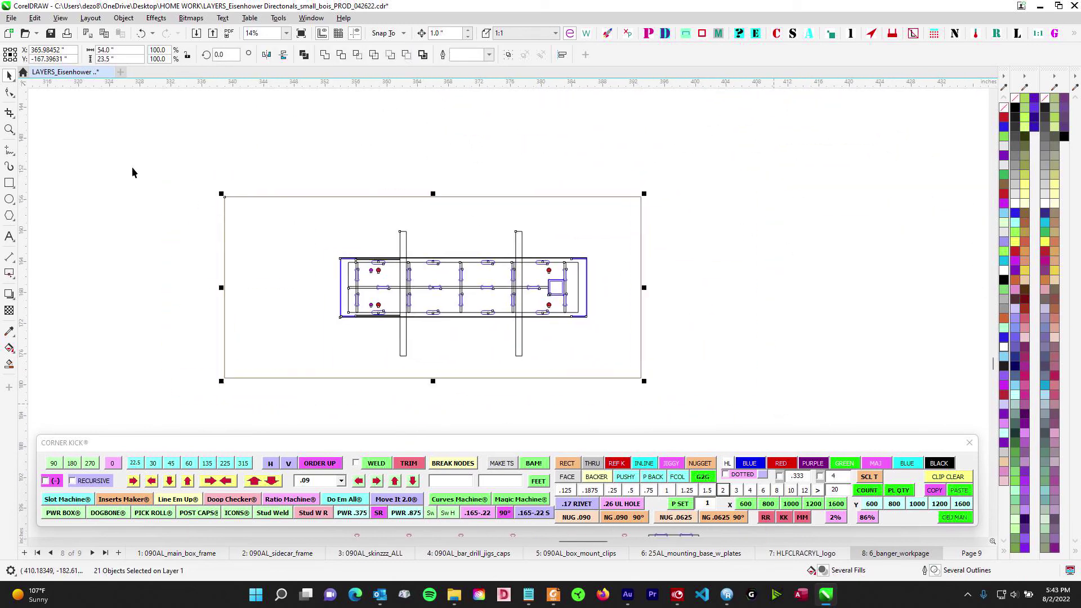
key(ctrl+a)
Find the narrow segmented strips beside the (TYP.) notes and select the one above the green circle.
scroll(540, 316, down, 3)
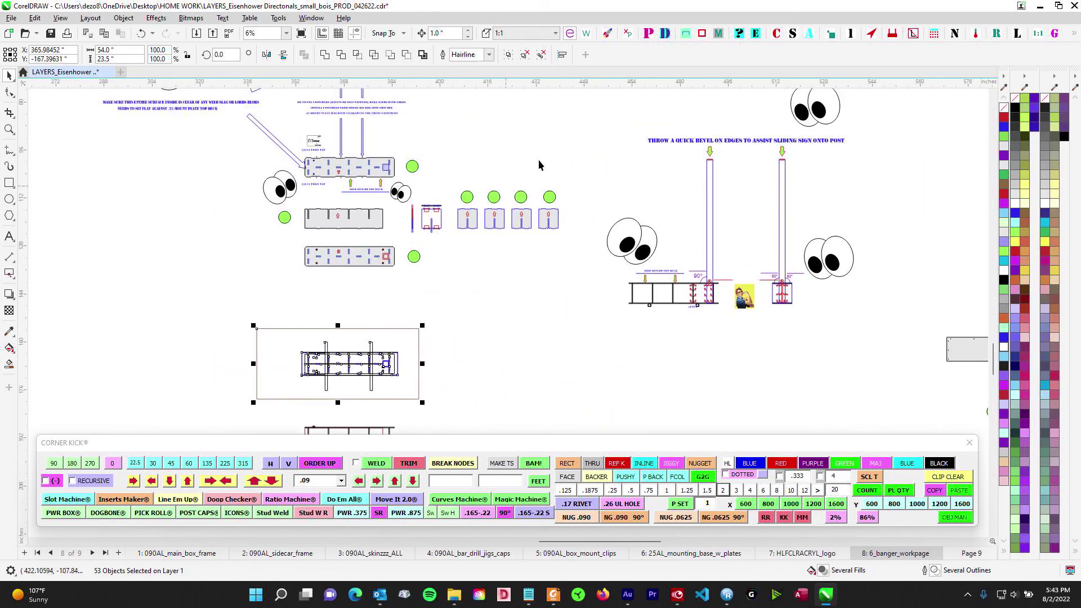
scroll(539, 163, down, 2)
scroll(556, 209, down, 1)
drag(557, 209, 746, 254)
mouse_move(414, 252)
mouse_down()
mouse_move(510, 334)
mouse_move(727, 311)
mouse_up()
scroll(676, 264, down, 1)
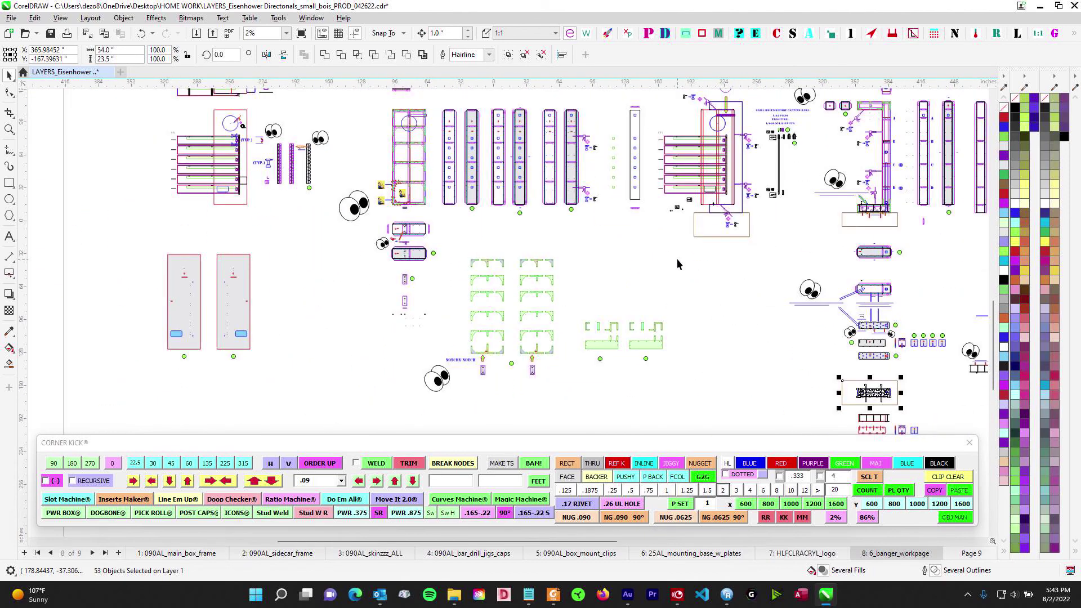
scroll(267, 158, up, 3)
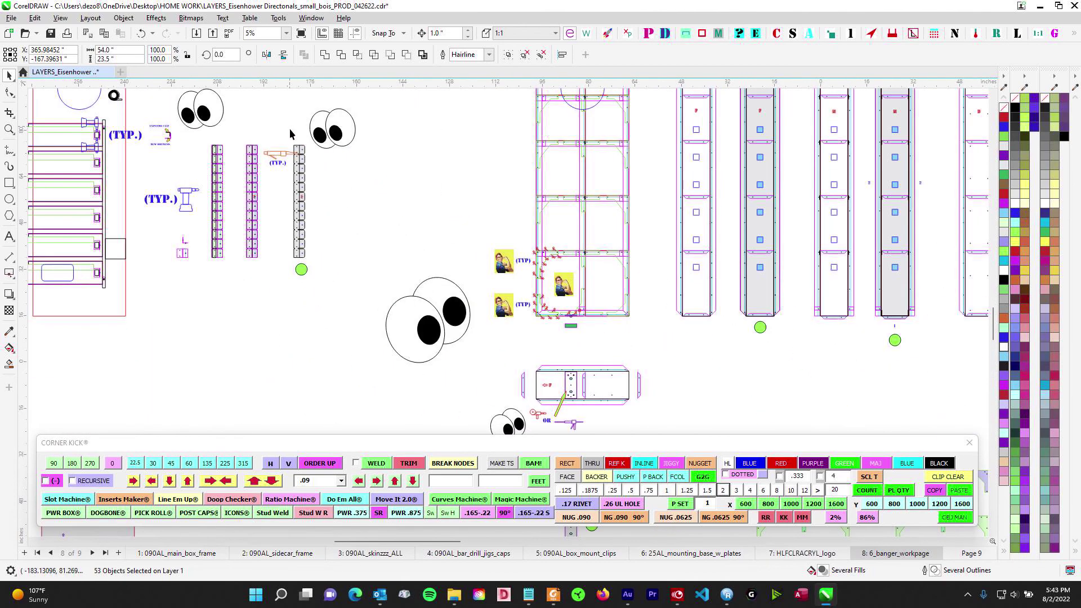
scroll(323, 255, up, 2)
scroll(360, 273, down, 1)
scroll(495, 258, down, 1)
drag(495, 258, 281, 308)
Examine the workpage from the MAIN box parts across the drilling notes to the finished directional sign artwork.
scroll(600, 288, down, 2)
scroll(550, 208, right, 5)
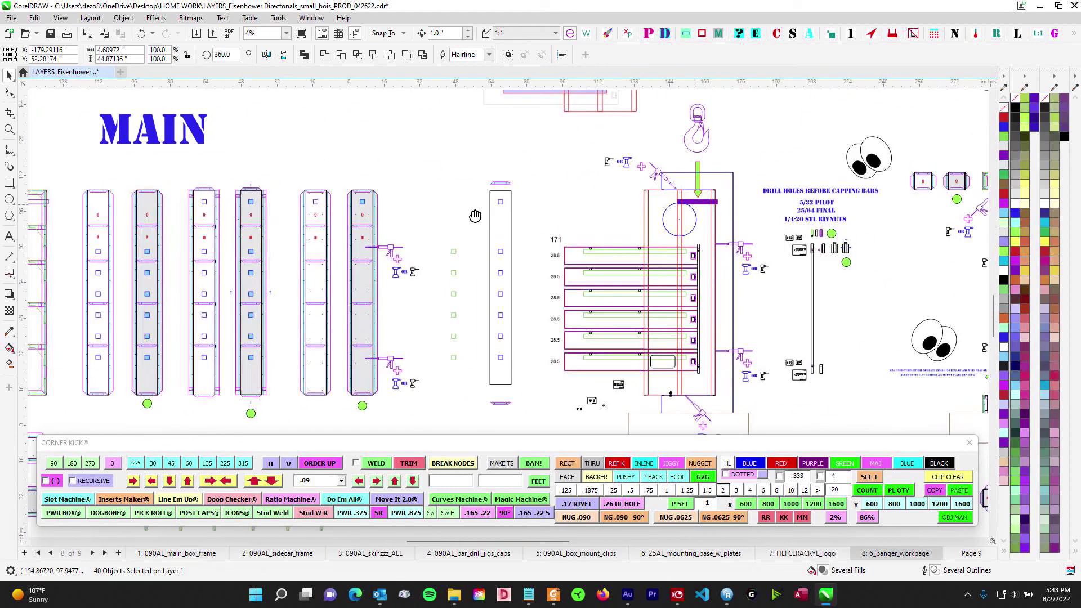
scroll(708, 234, left, 3)
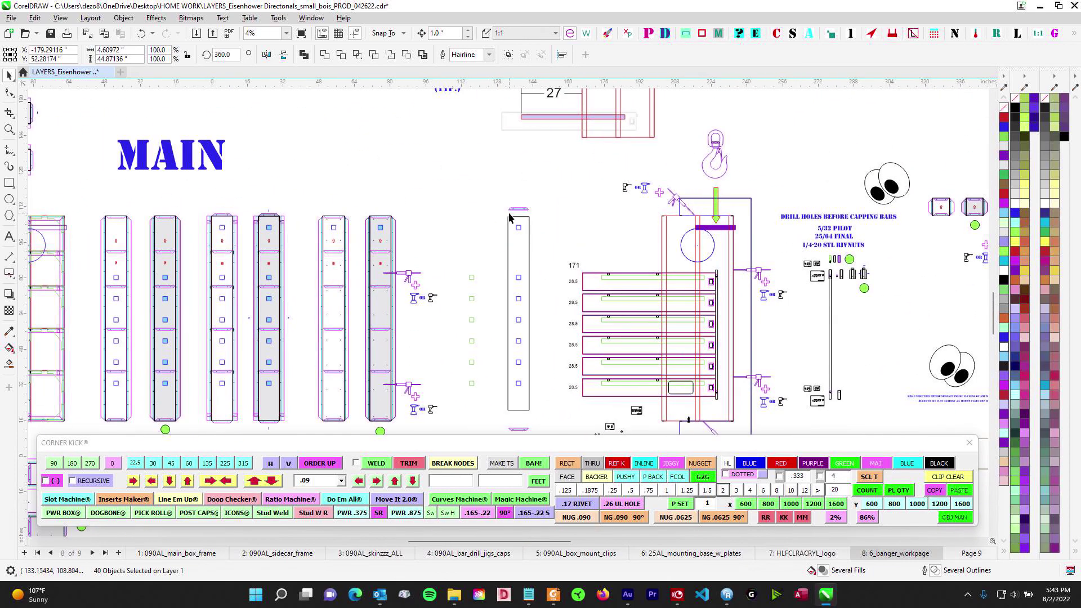
scroll(509, 217, down, 1)
scroll(683, 203, right, 1)
scroll(421, 241, right, 5)
scroll(664, 231, down, 2)
scroll(460, 325, down, 4)
scroll(501, 271, right, 7)
scroll(571, 290, right, 5)
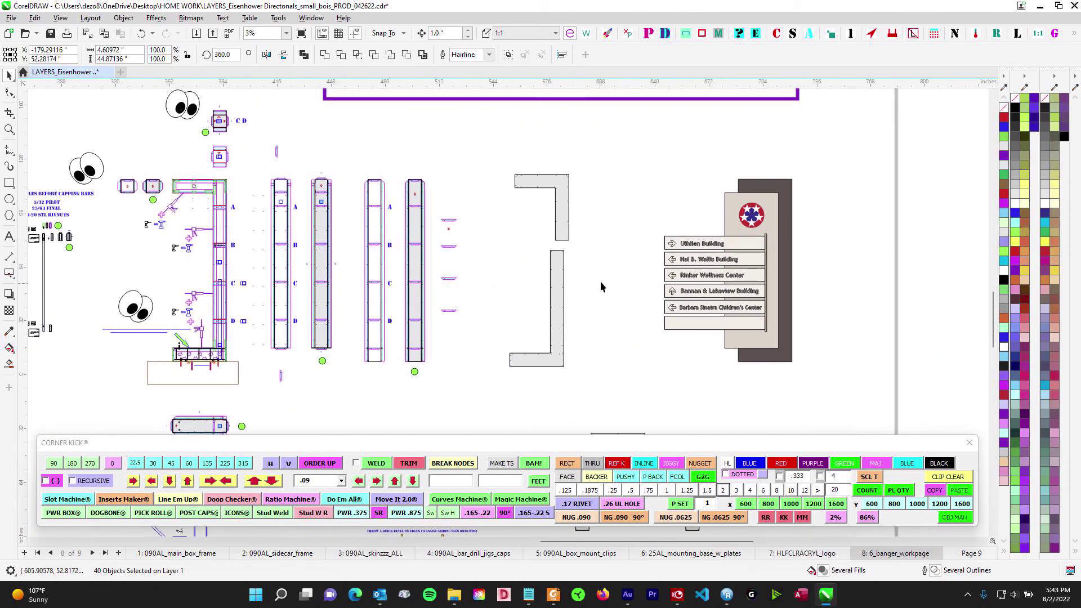
Examine the mounting base plates, post bevel detail and the L-shaped skin panels in the lower part of the workpage.
scroll(636, 197, left, 5)
scroll(821, 169, down, 1)
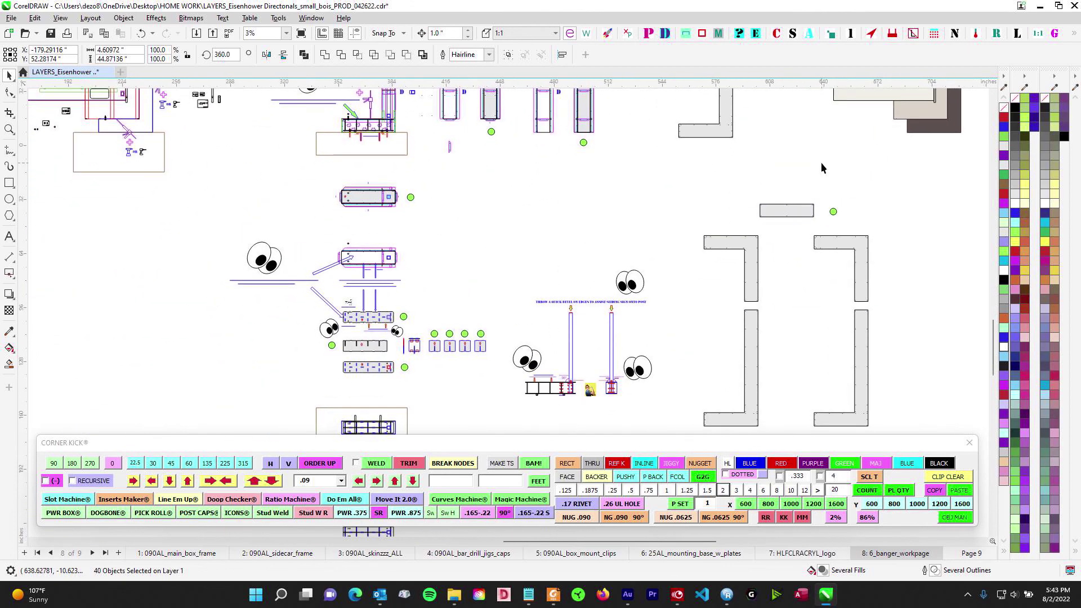
scroll(589, 203, up, 2)
scroll(602, 309, left, 8)
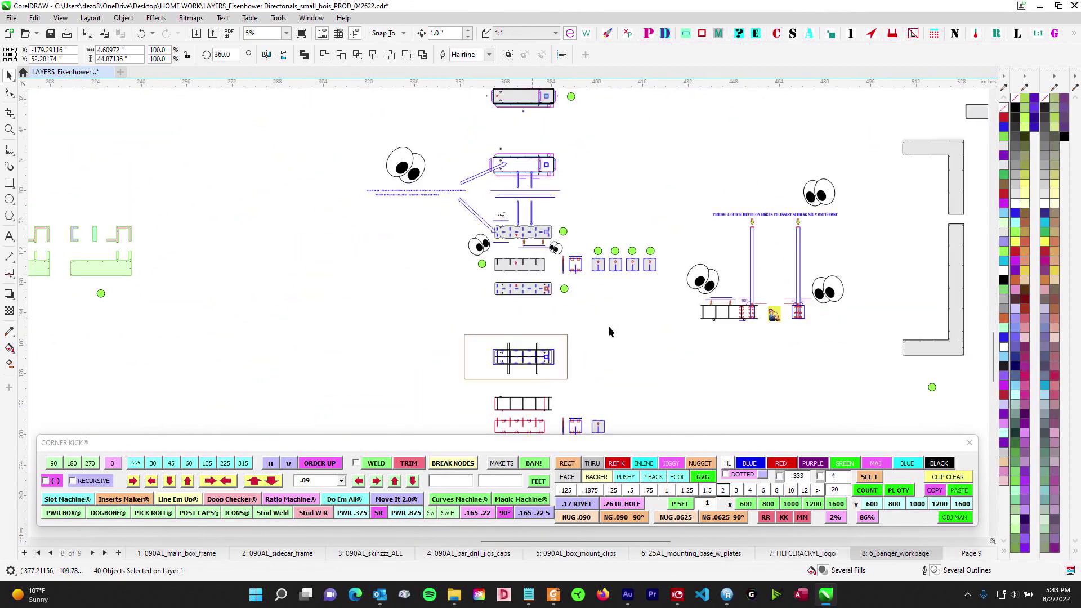
drag(728, 285, 796, 285)
scroll(691, 315, down, 1)
drag(696, 323, 567, 304)
drag(841, 359, 641, 338)
scroll(647, 254, right, 3)
scroll(863, 205, up, 1)
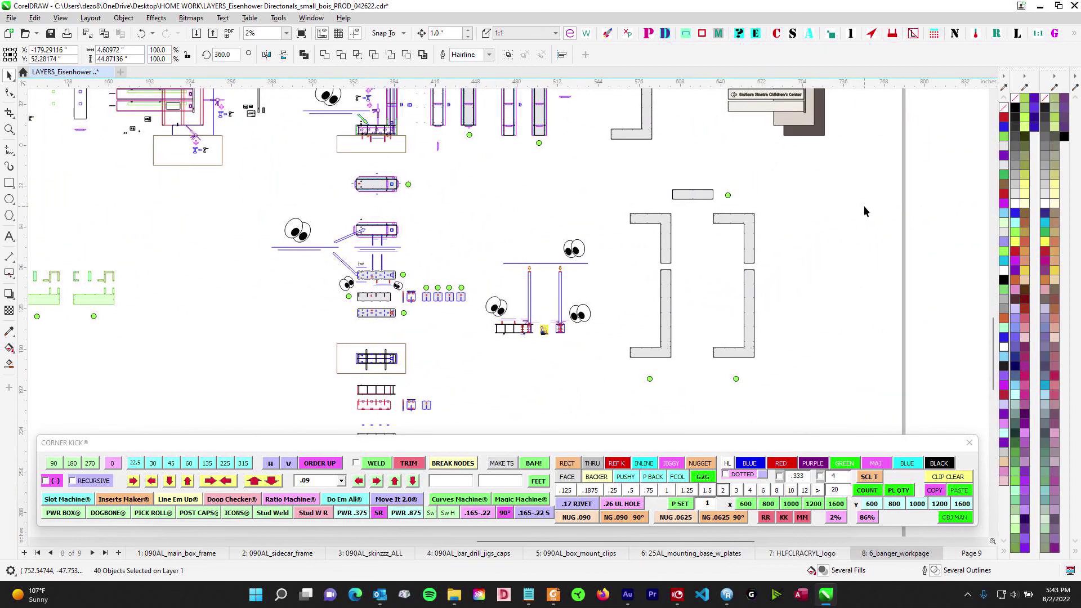